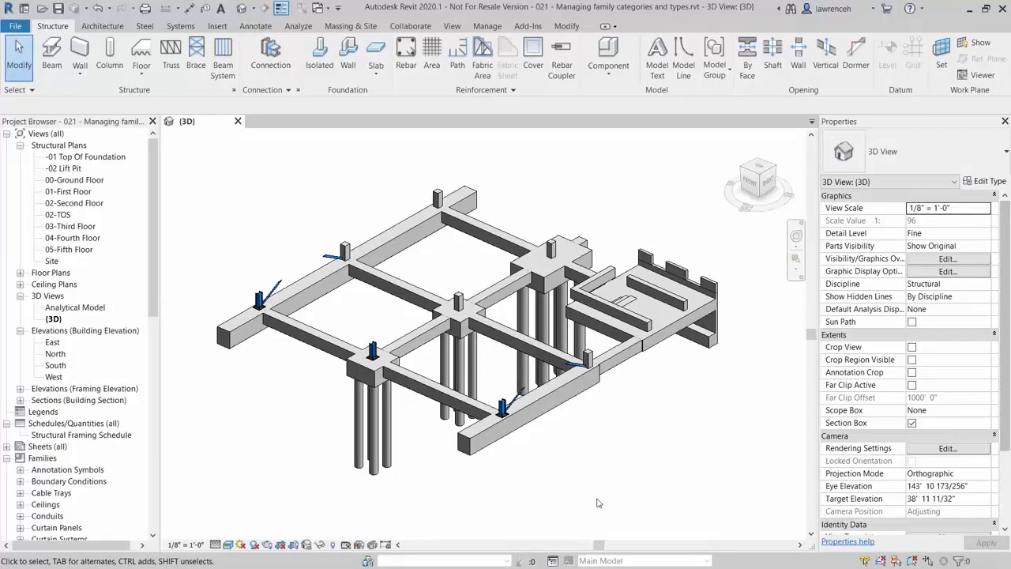
Duplicate the type of the front 4-pile cap that carries a steel column, naming the new type 84"X84"X36"
scroll(381, 373, "up", 4)
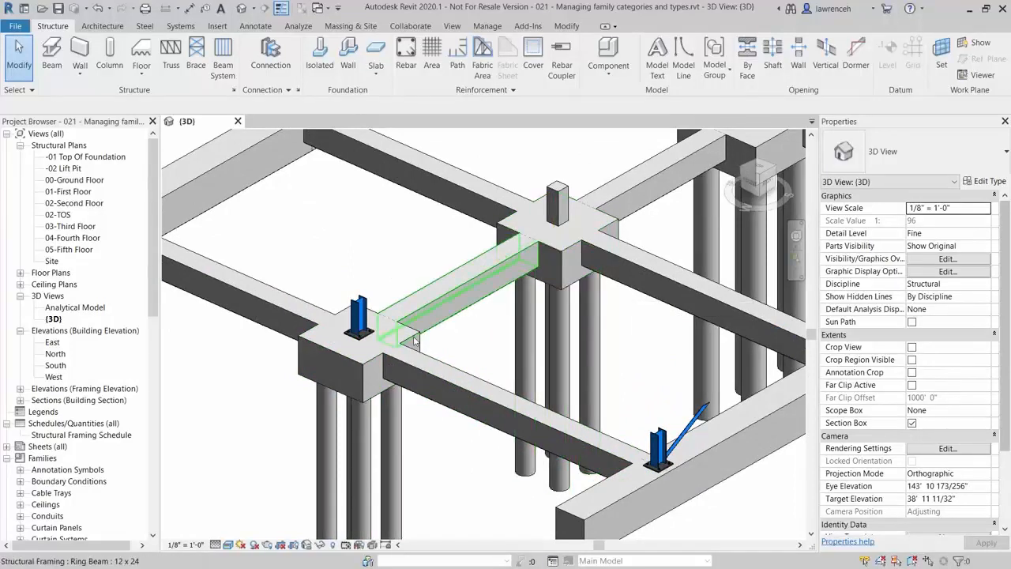
middle_click_drag(459, 337, 461, 328)
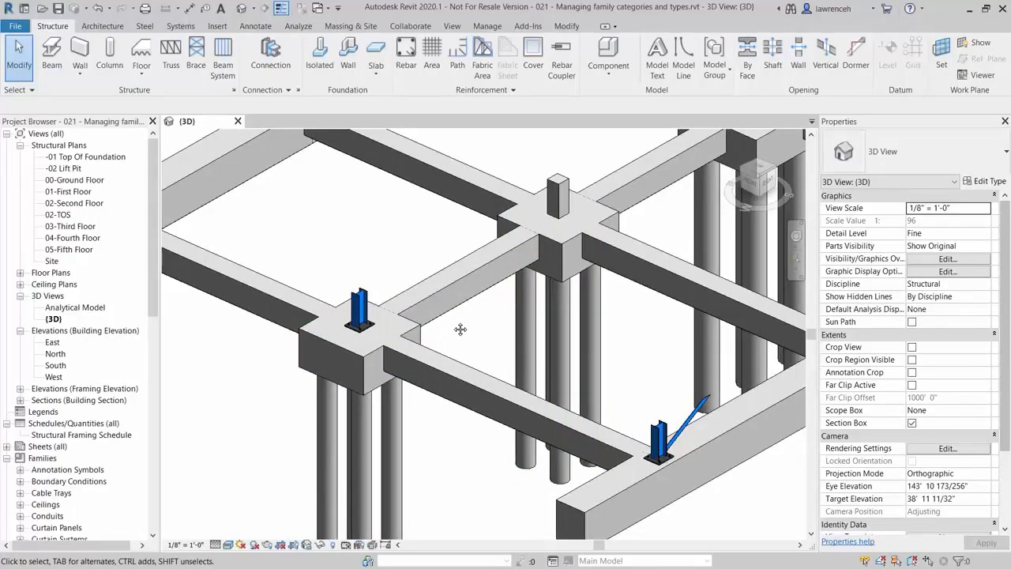
left_click(419, 329)
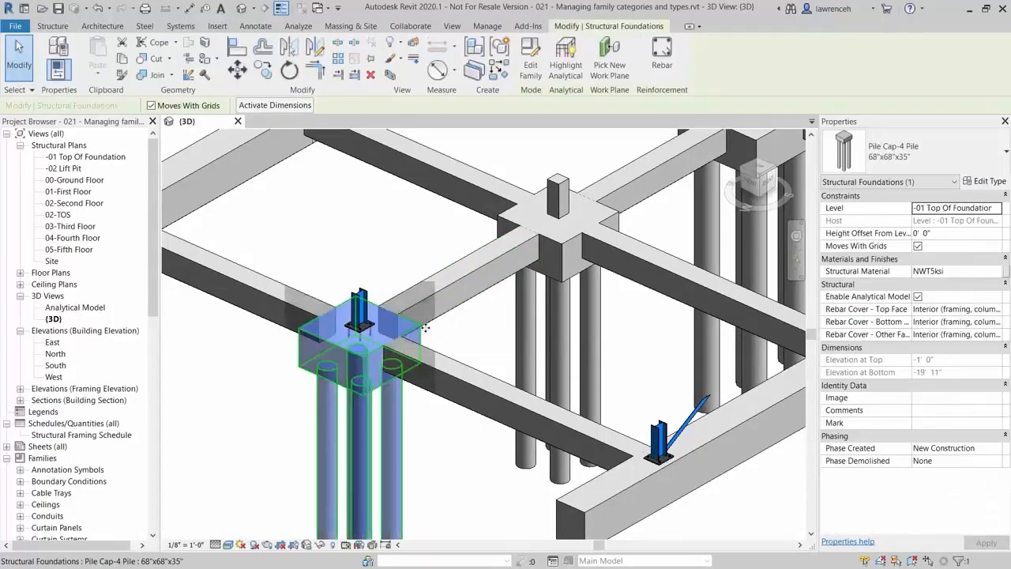
left_click(981, 183)
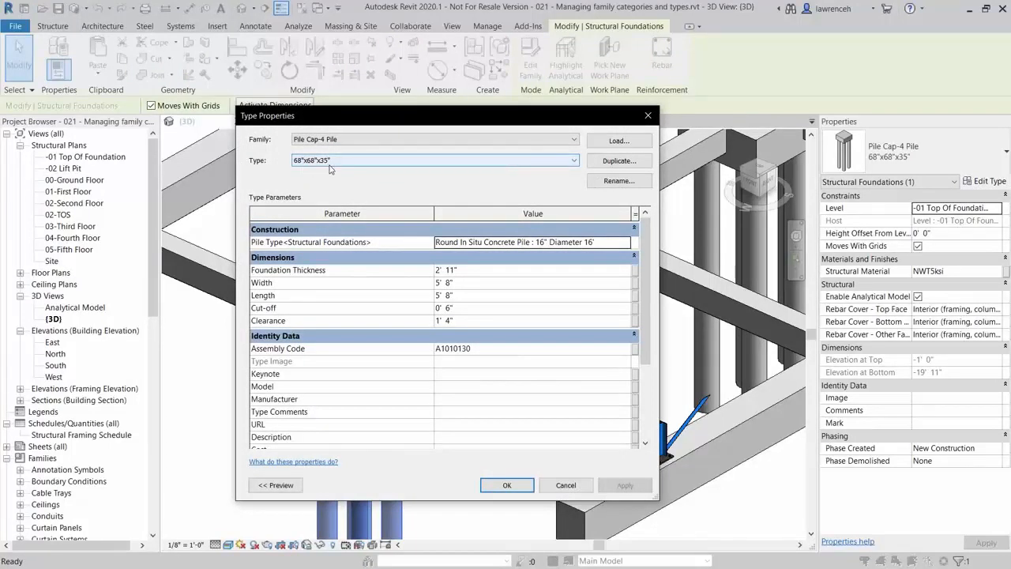
left_click(621, 161)
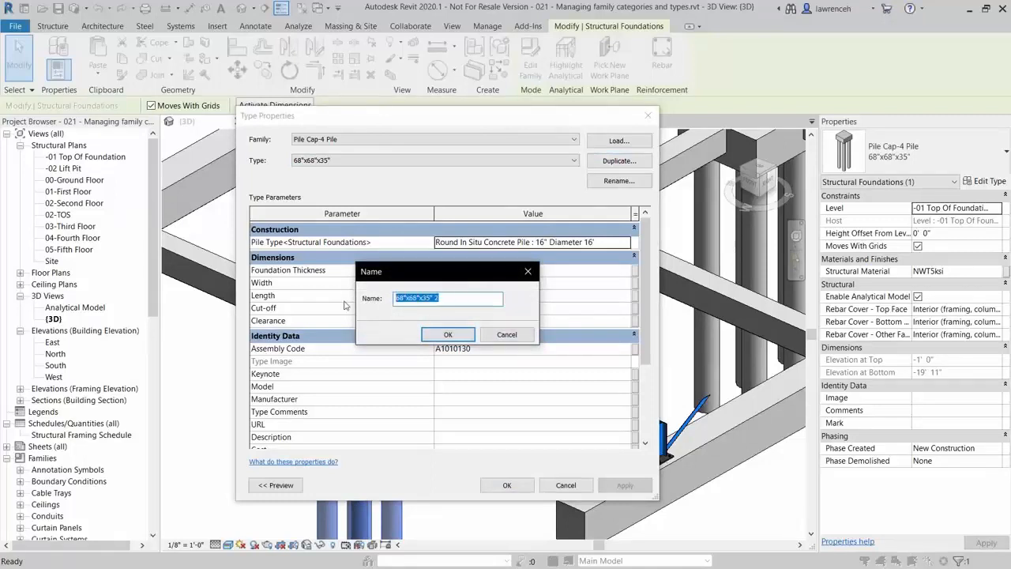
type("84\"X84\"X36")
left_click(464, 338)
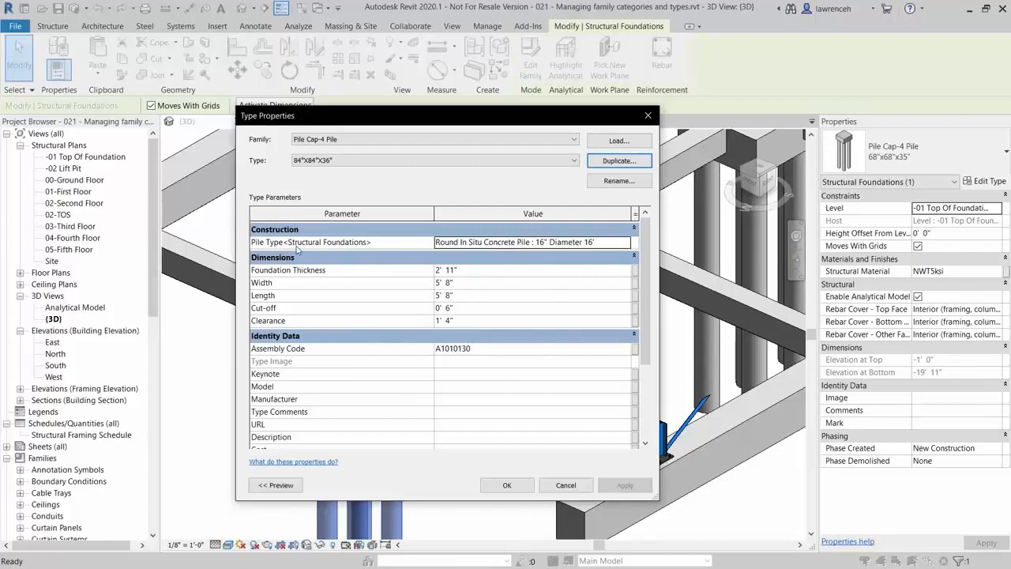
Set the new pile cap type's pile type to Round In Situ Concrete Pile : 20" Diameter
left_click(515, 244)
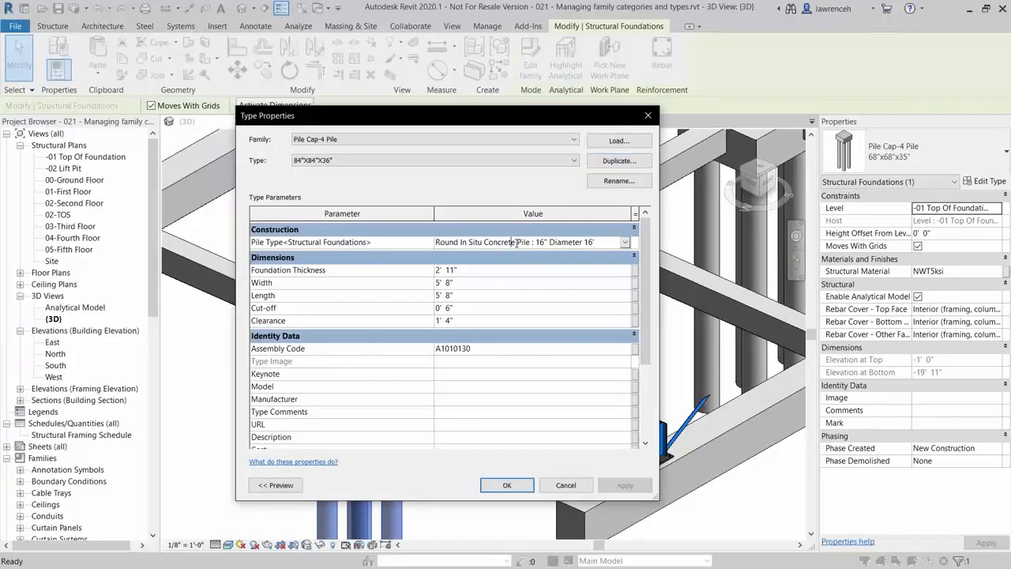
left_click(625, 243)
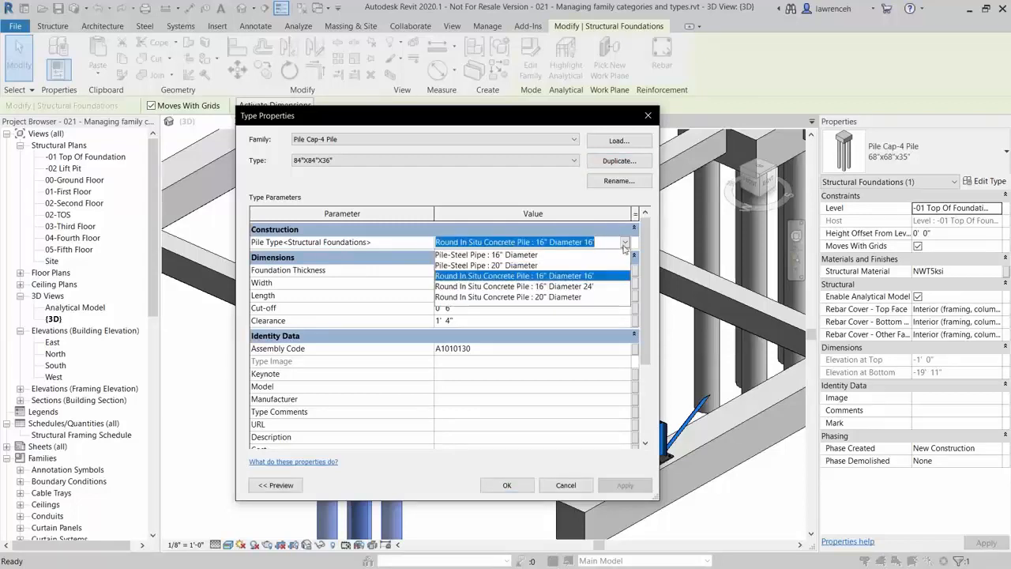
left_click(570, 297)
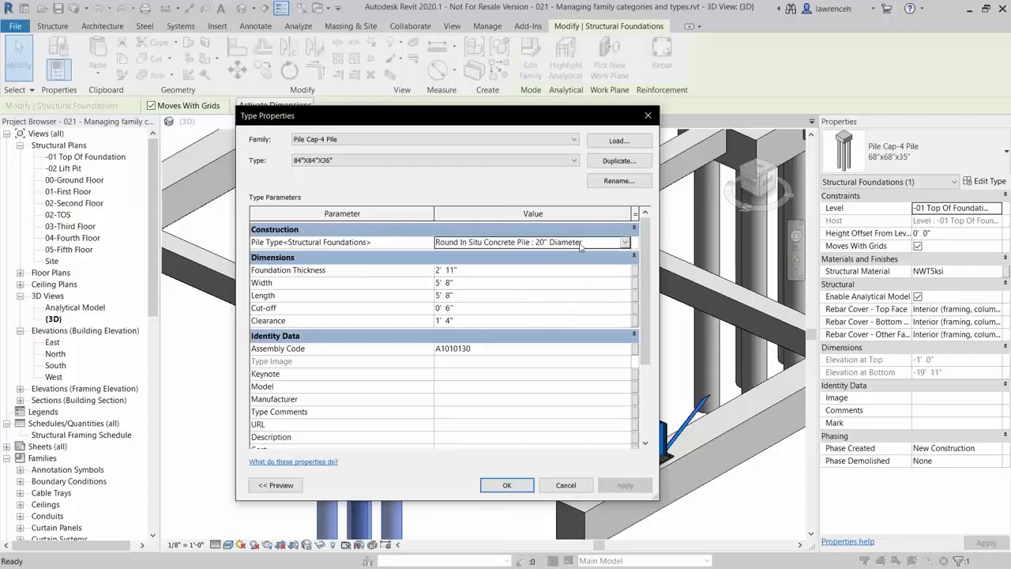
Set the pile cap type's foundation thickness to 36" and its width and length to 7', and apply the type changes
left_click(482, 270)
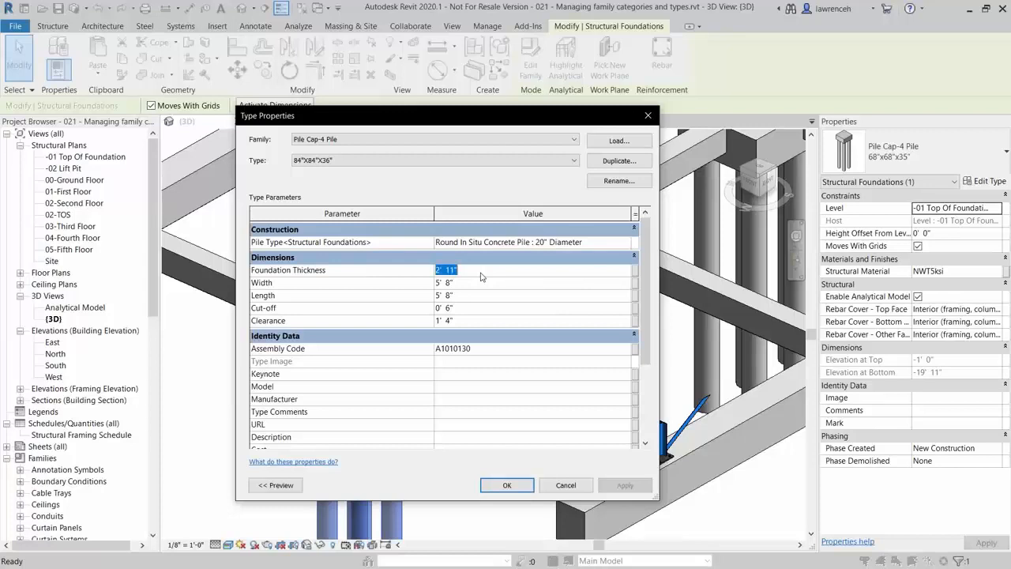
type("36\"")
left_click(472, 284)
type("7'")
left_click(477, 298)
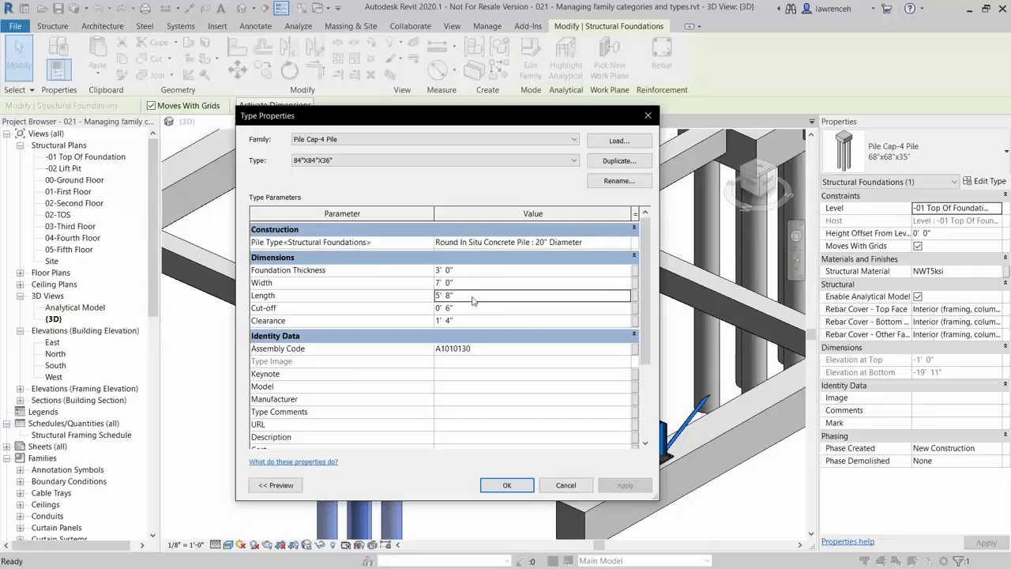
type("7")
key("Tab")
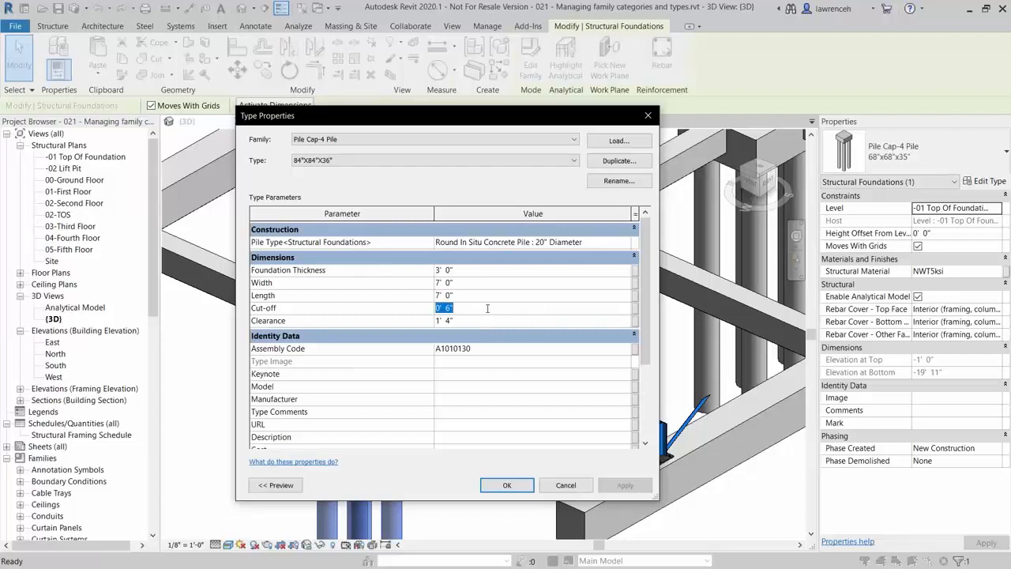
scroll(490, 324, "down", 3)
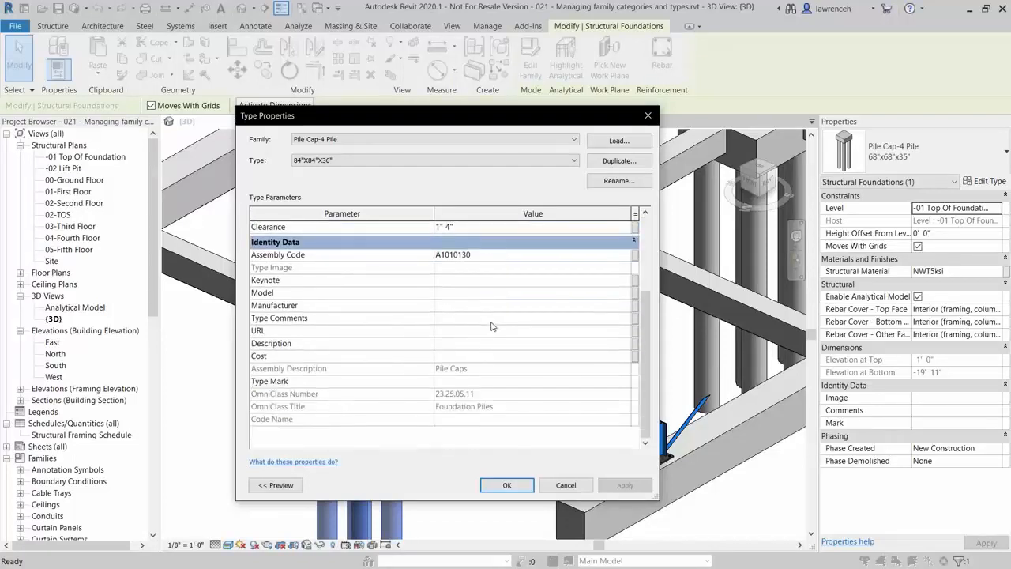
scroll(491, 328, "up", 3)
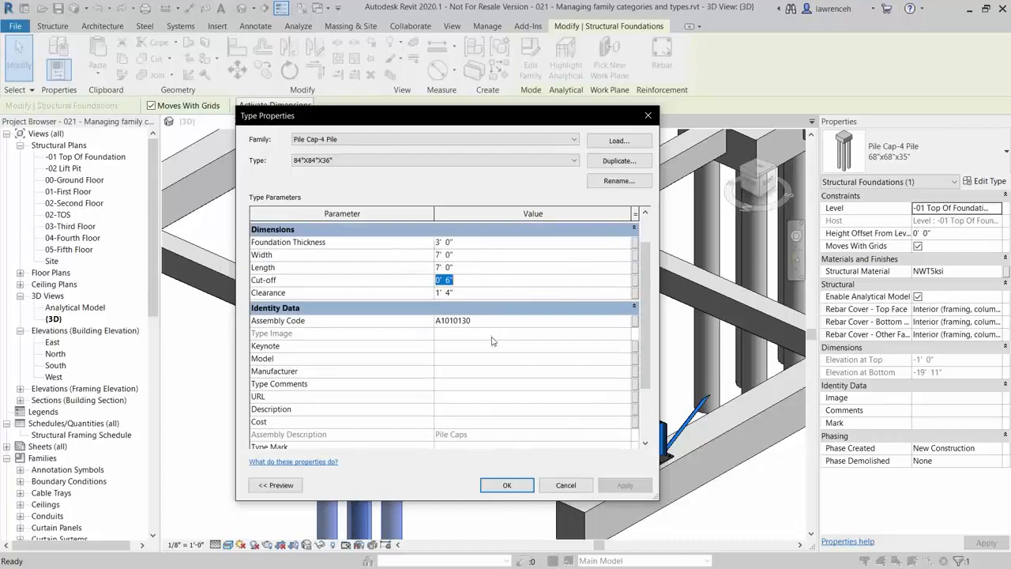
left_click(507, 485)
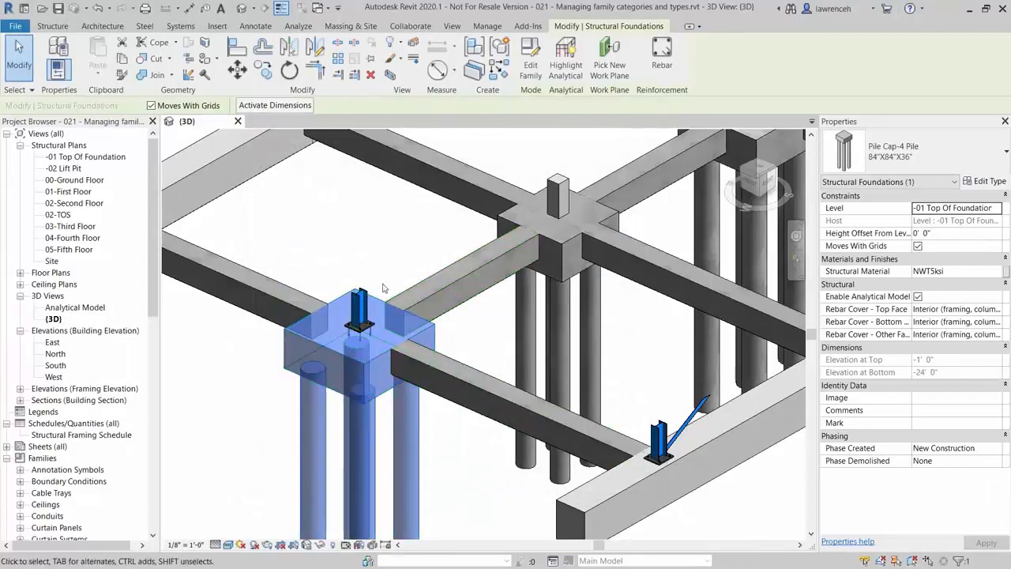
Reselect the resized pile cap and review the types available for its family, keeping 84"X84"X36"
left_click(467, 449)
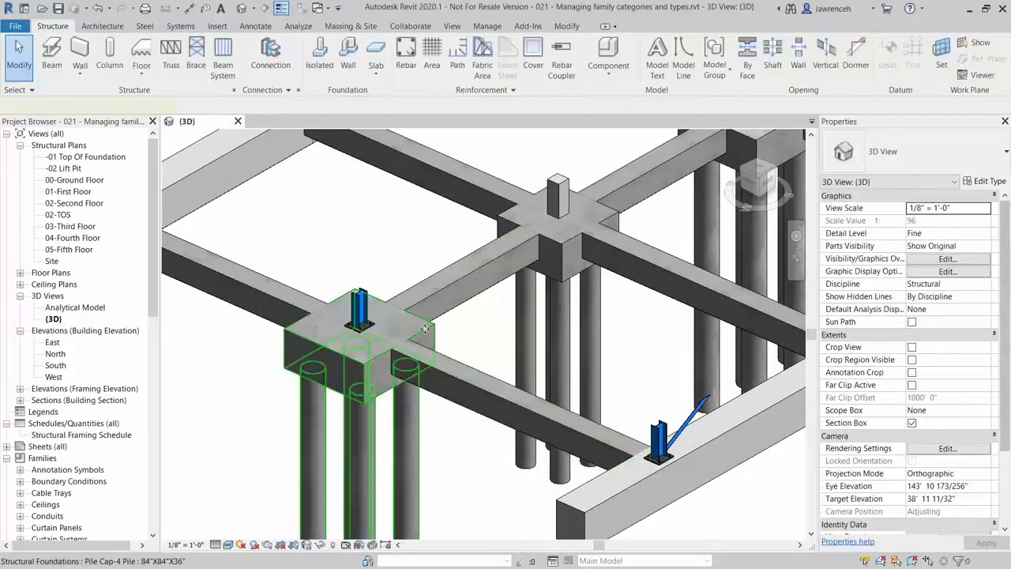
left_click(423, 331)
left_click(915, 162)
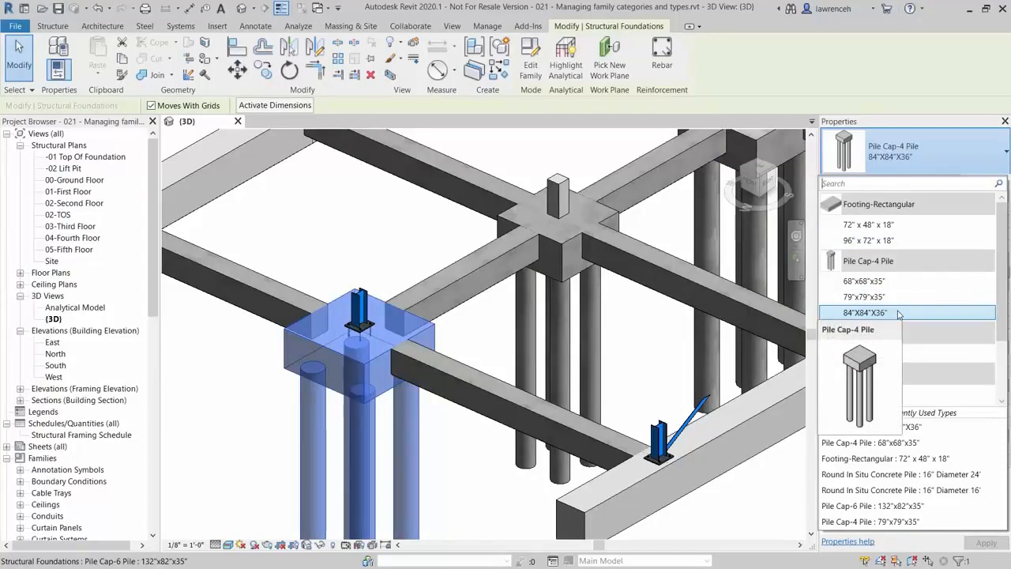
left_click(467, 472)
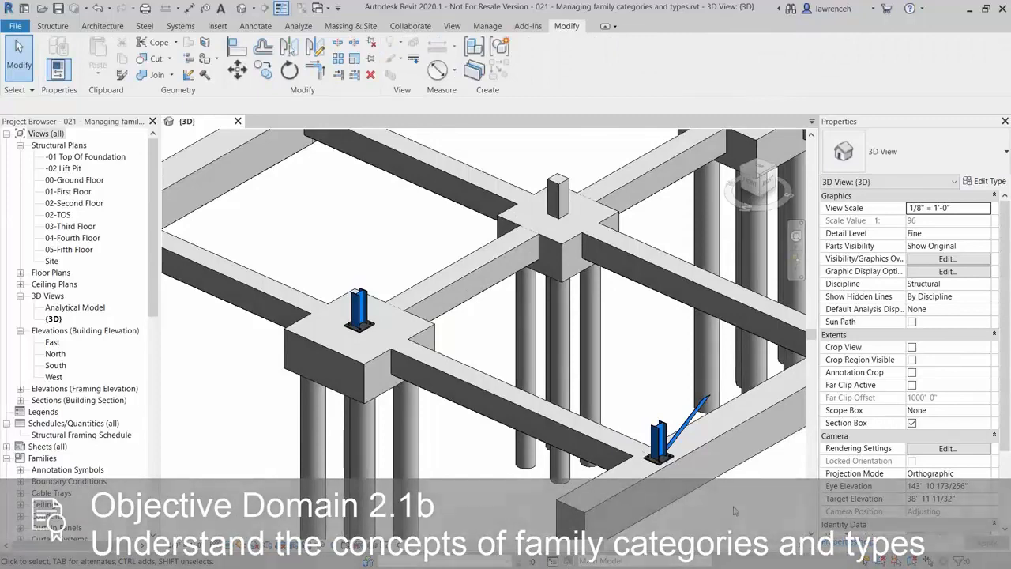
Turn off the 3D view's section box to show the whole structural model
scroll(726, 512, "down", 5)
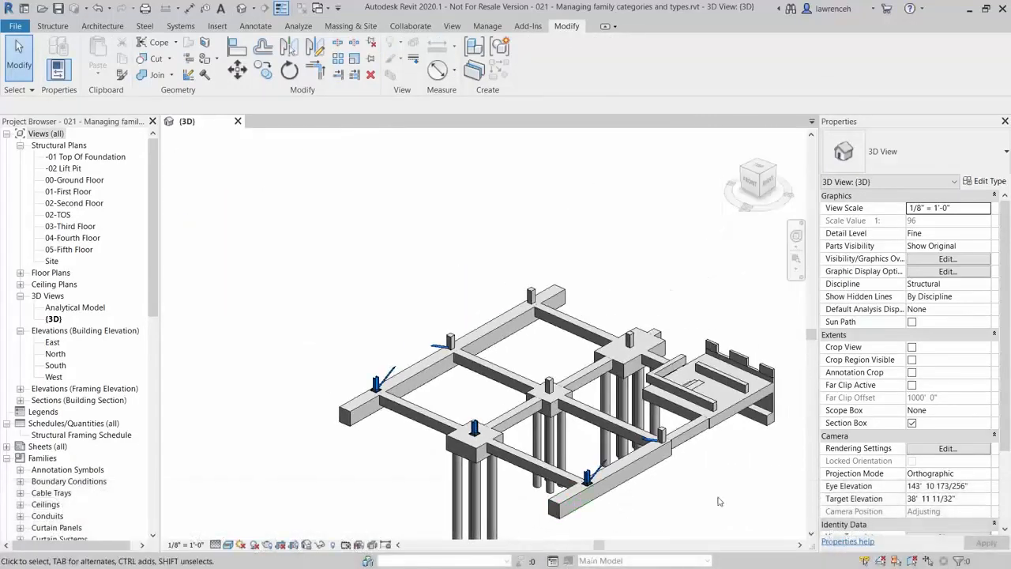
middle_click_drag(630, 441, 585, 420)
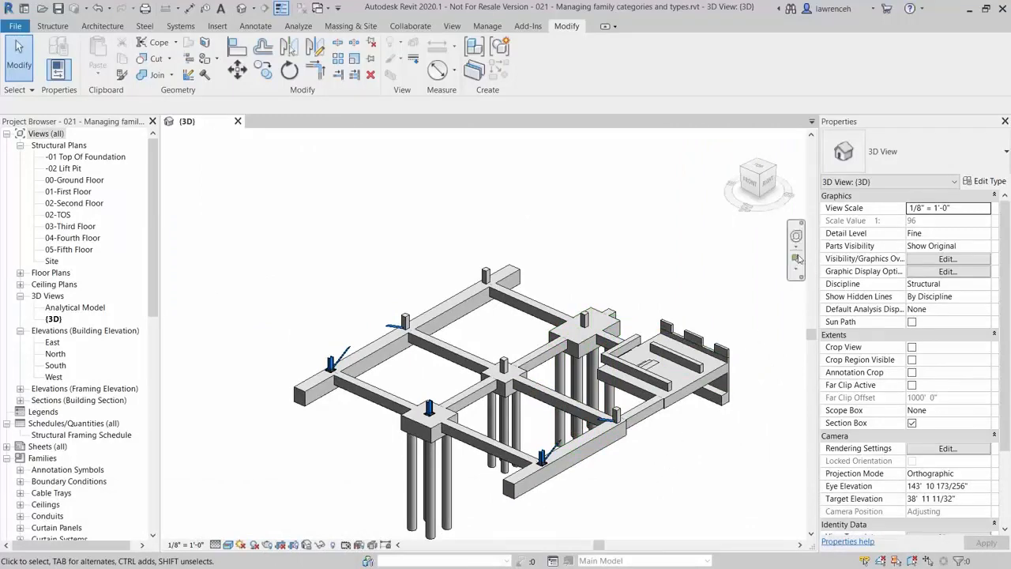
left_click(912, 425)
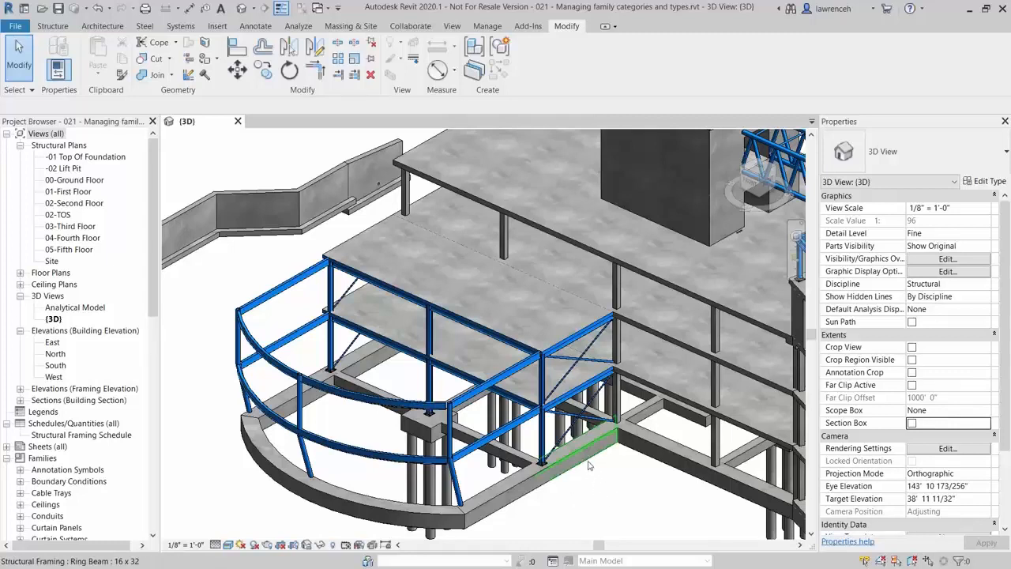
Inspect the properties of the ring beam running from the resized pile cap to the outer beam, and clear the selection
left_click(492, 447)
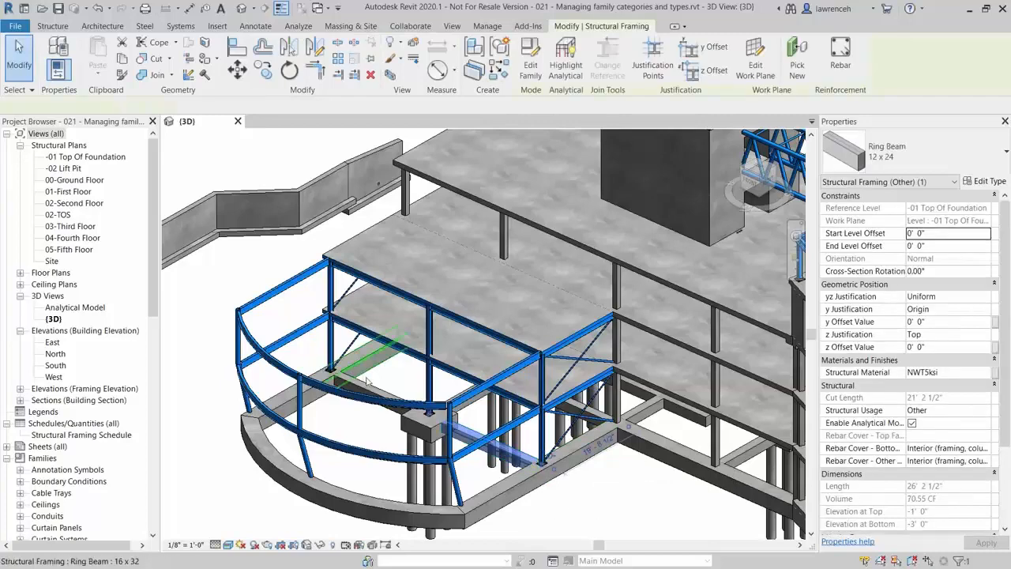
left_click(587, 482)
left_click(510, 462)
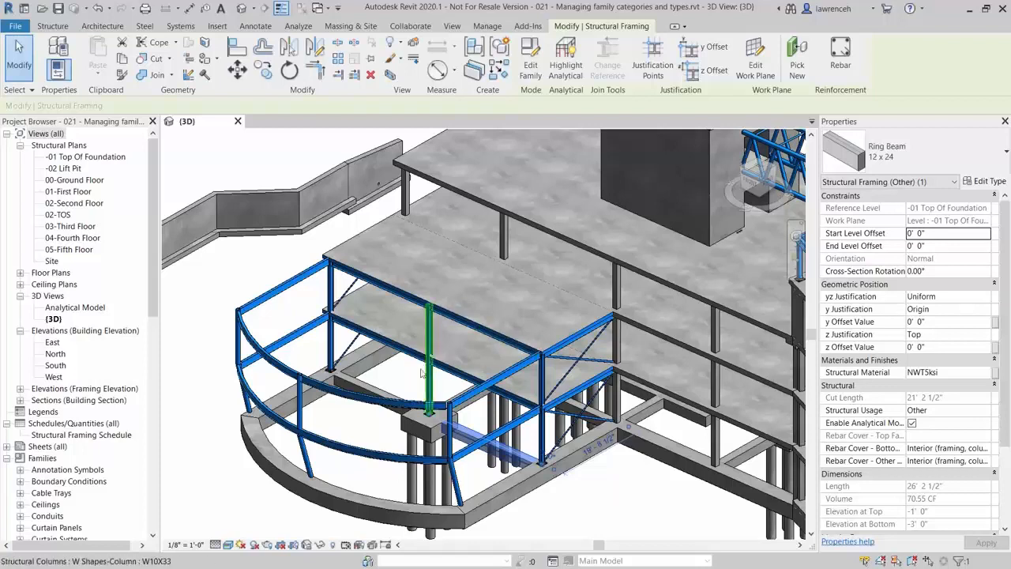
left_click(617, 512)
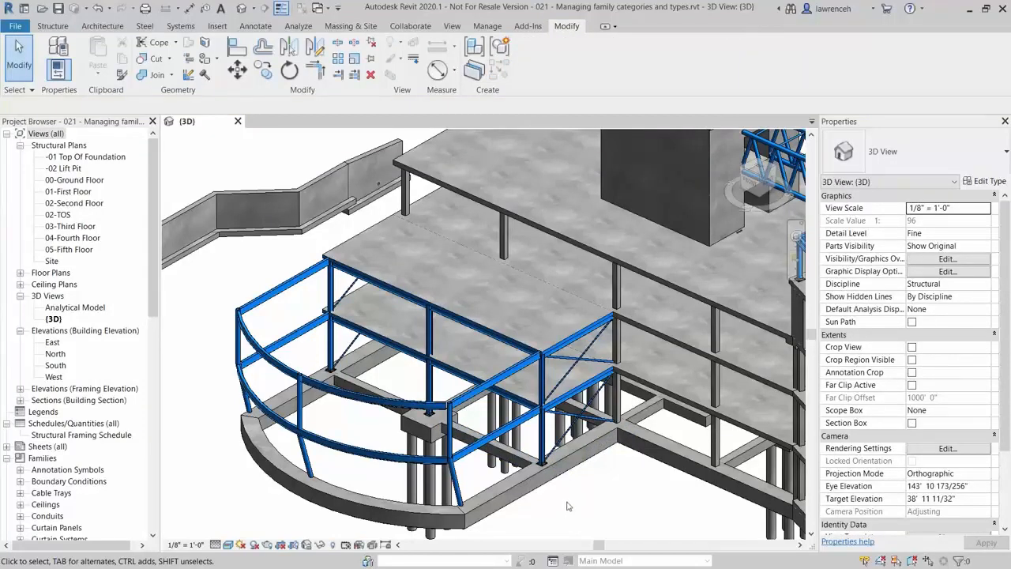
Review the Structural Framing subcategories in the 3D view's visibility/graphic overrides
left_click(453, 26)
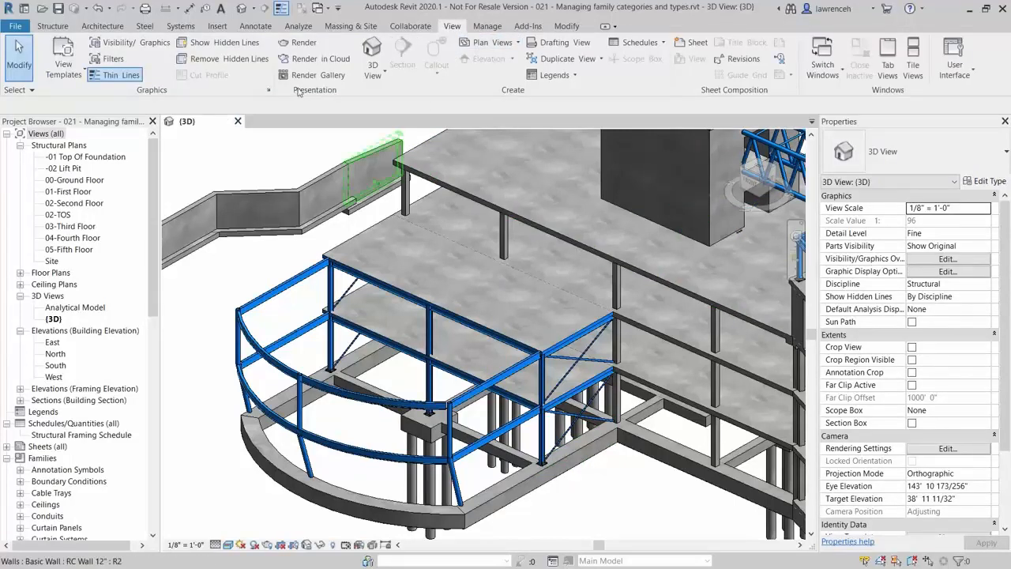
left_click(158, 51)
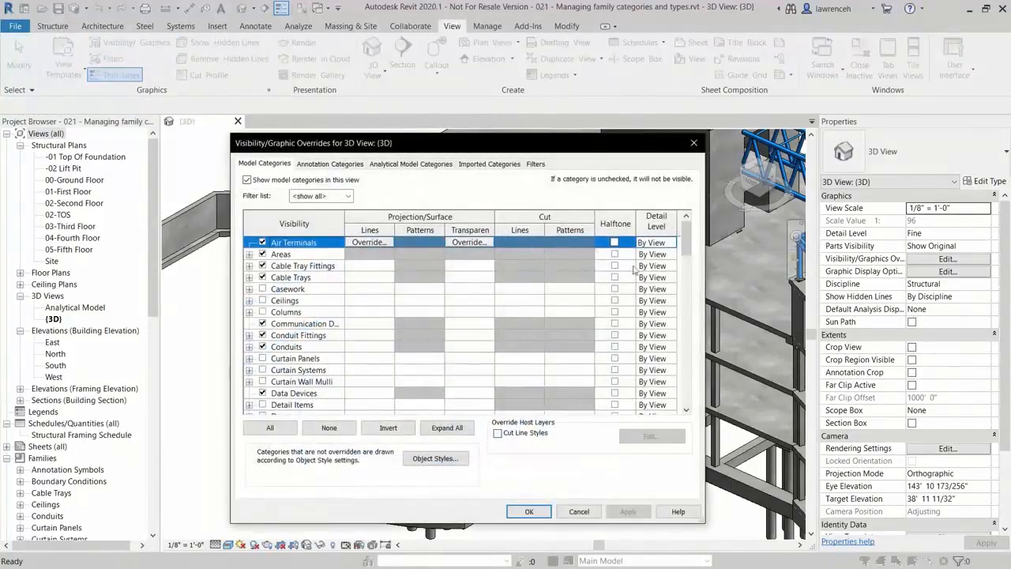
left_click_drag(686, 250, 688, 389)
left_click(309, 335)
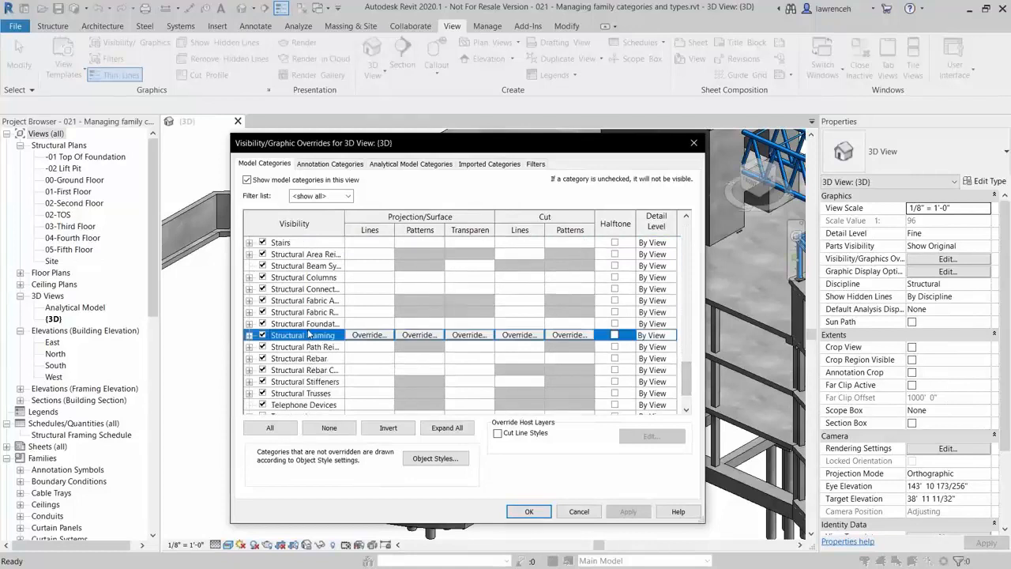
left_click(249, 335)
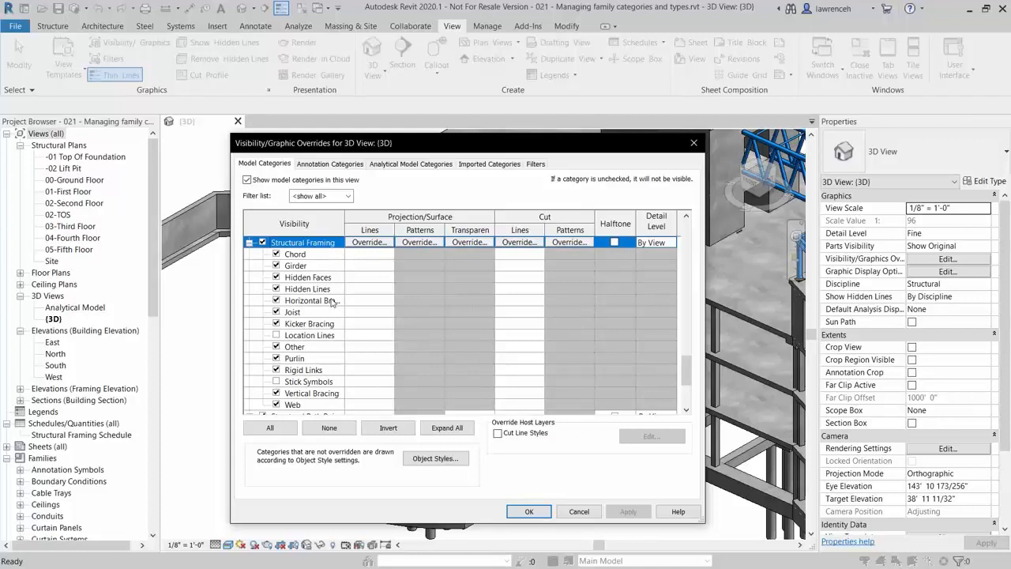
left_click(528, 512)
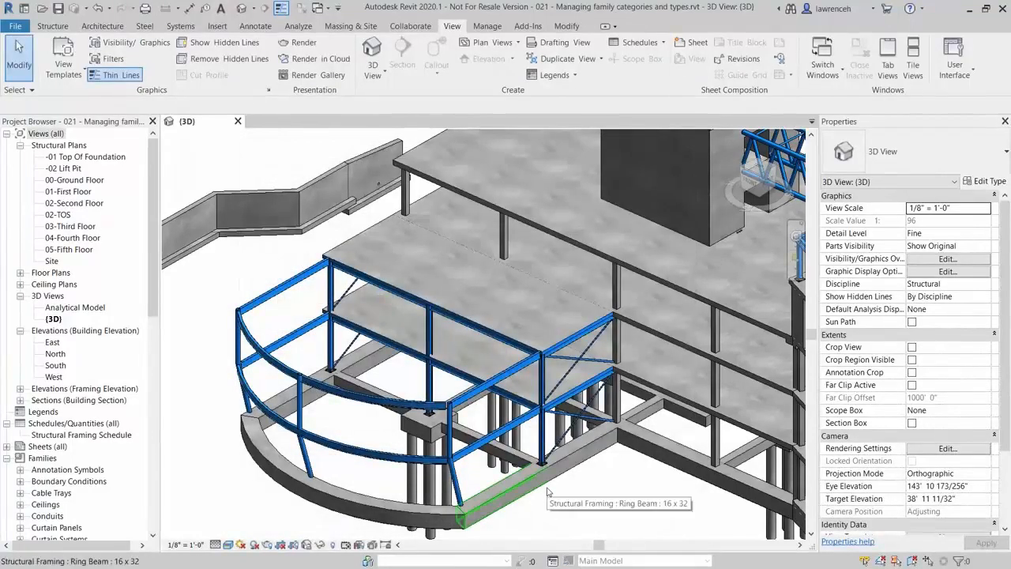
Open the family of the 16 x 32 ring beam for editing and check the subcategory of its sweep
left_click(550, 492)
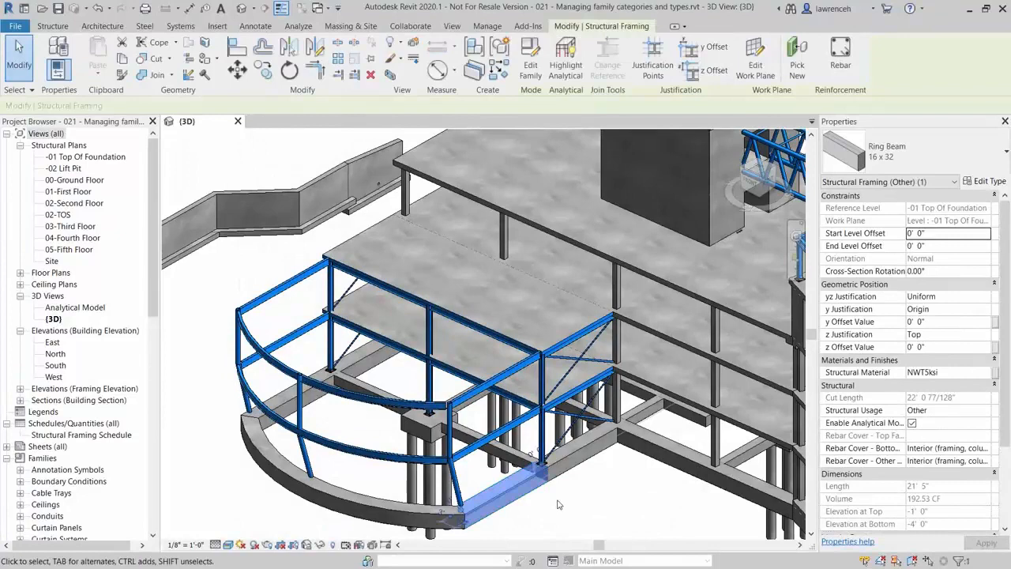
left_click(534, 73)
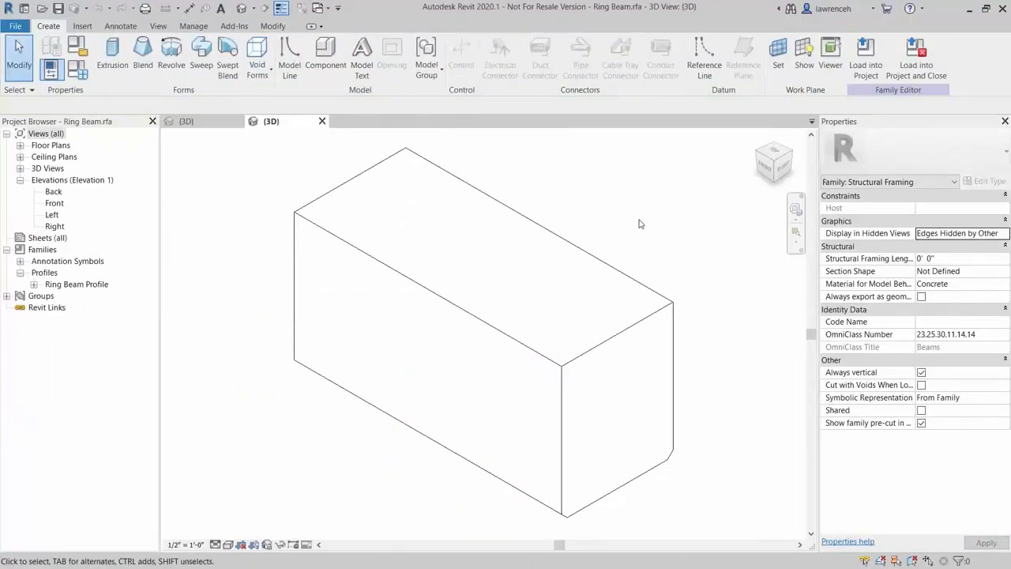
left_click(632, 278)
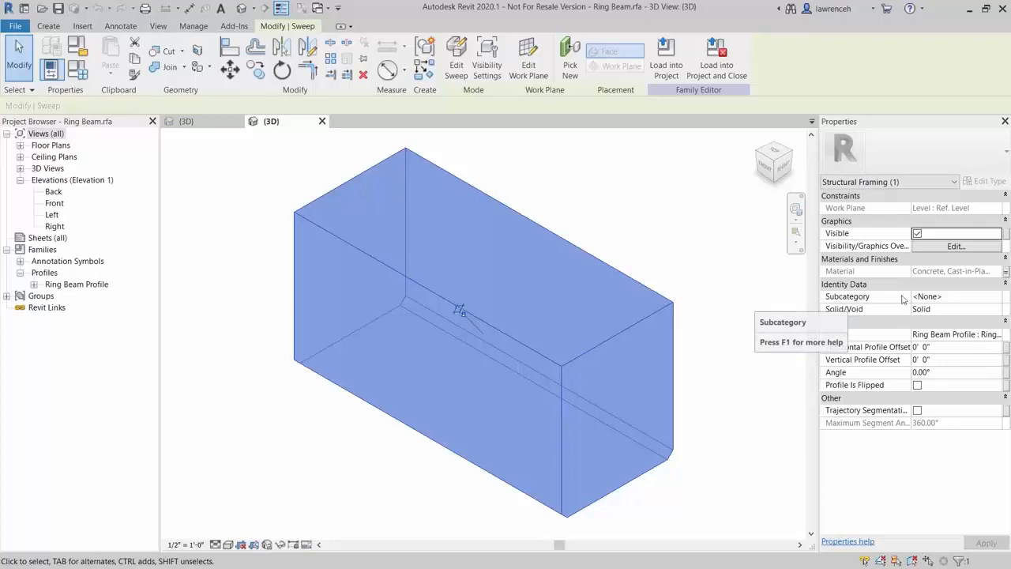
left_click(660, 229)
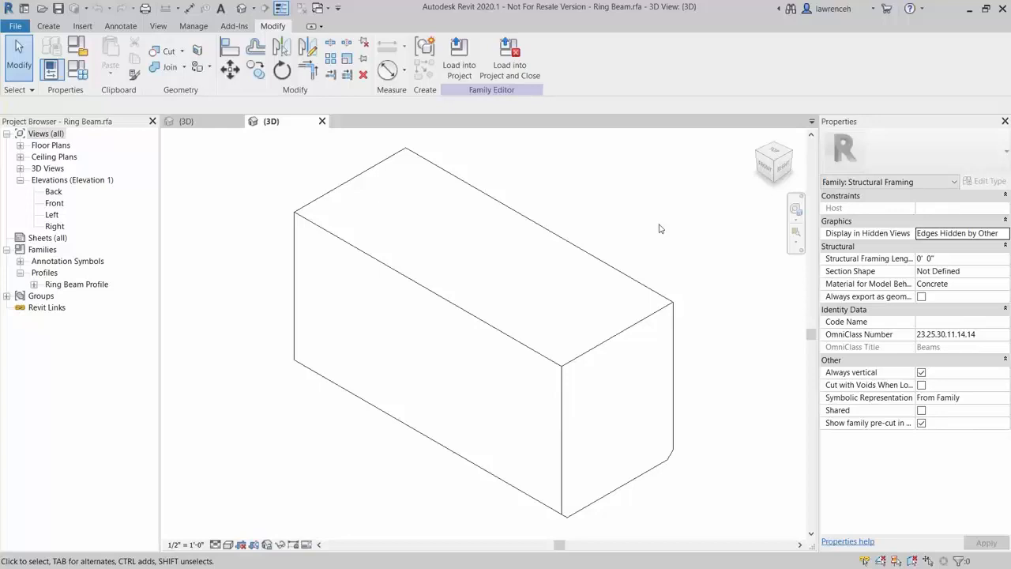
Create a Structural Framing subcategory named Grade Beams in the ring beam family's object styles
left_click(193, 26)
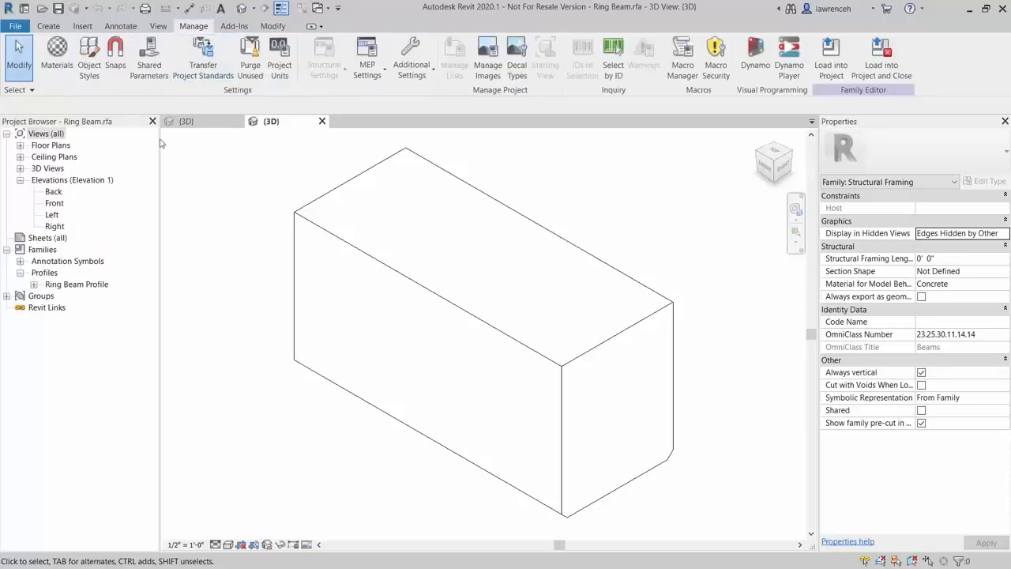
left_click(91, 76)
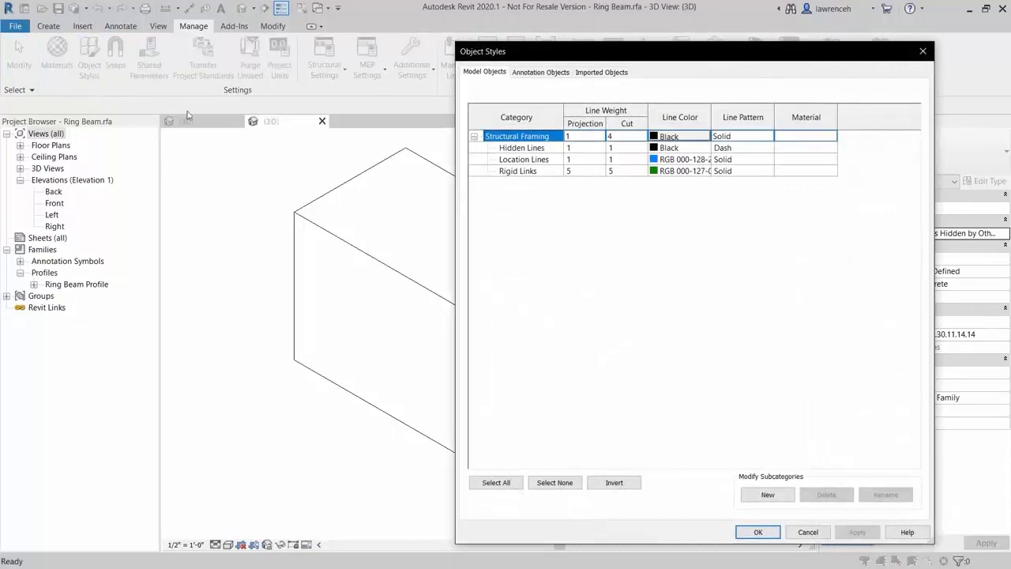
left_click_drag(547, 47, 511, 53)
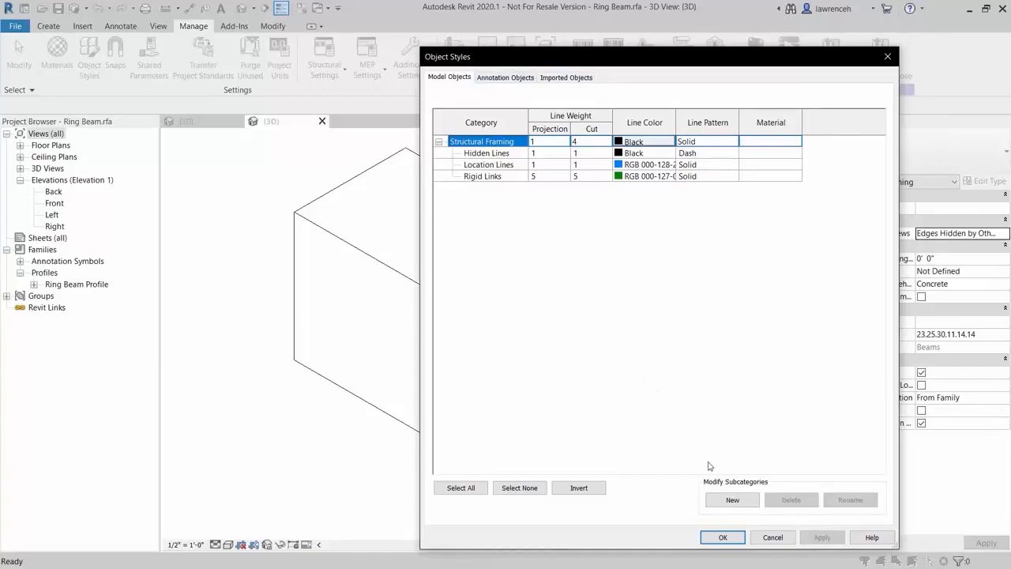
left_click(735, 500)
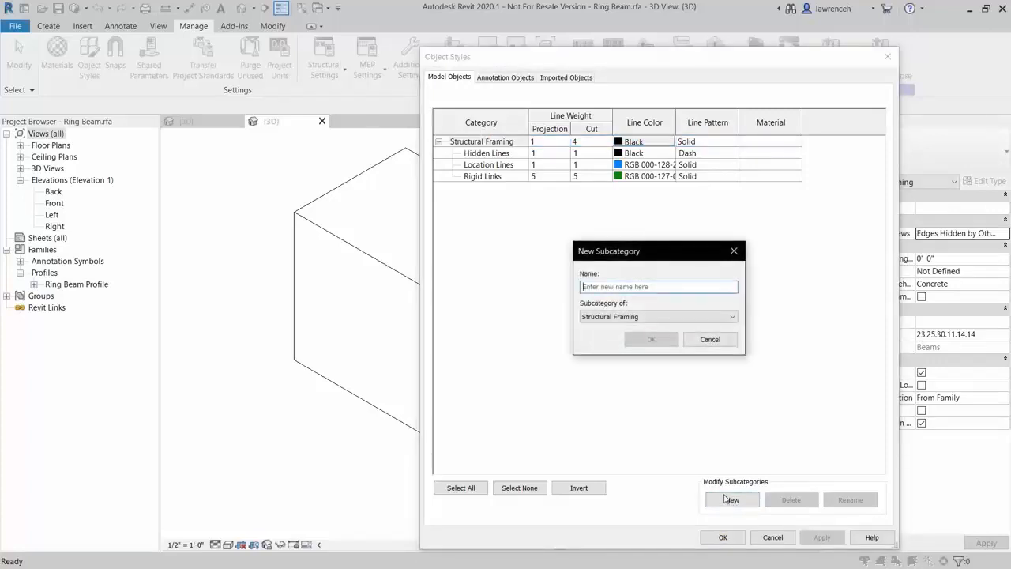
type("Grad")
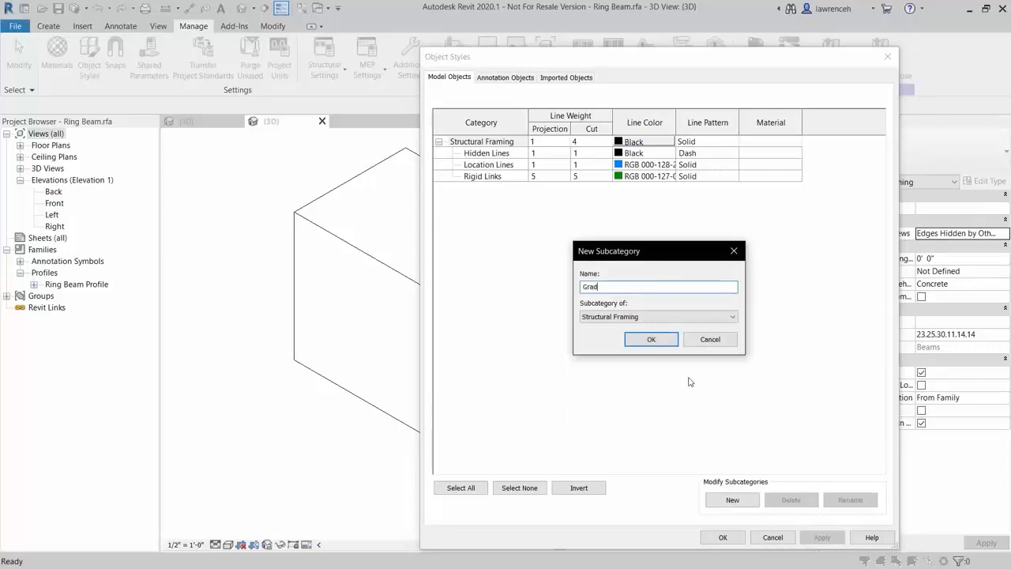
type("e Beams")
left_click(651, 340)
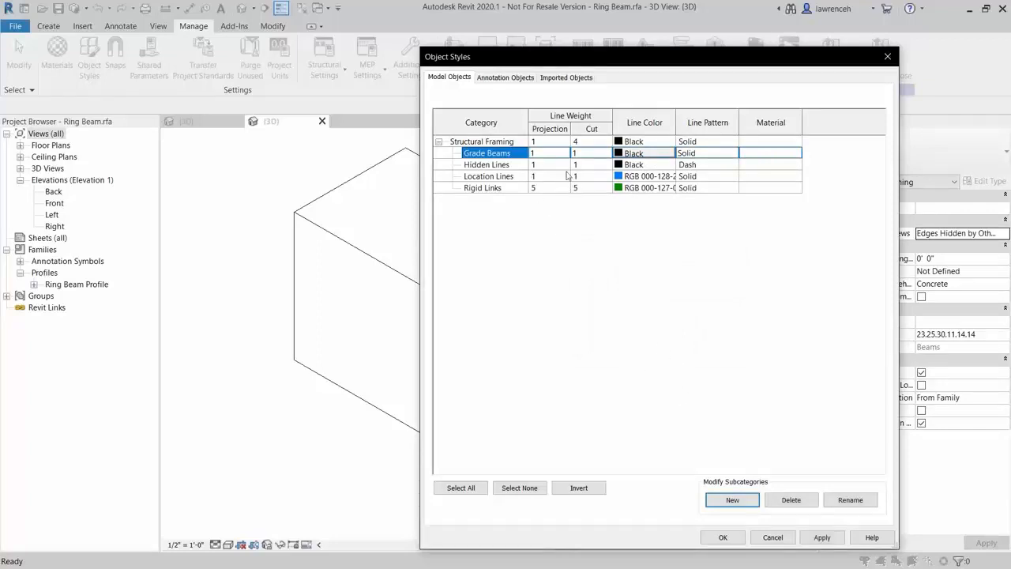
Set the Grade Beams subcategory's cut line weight to 4 and accept the object styles
left_click(589, 155)
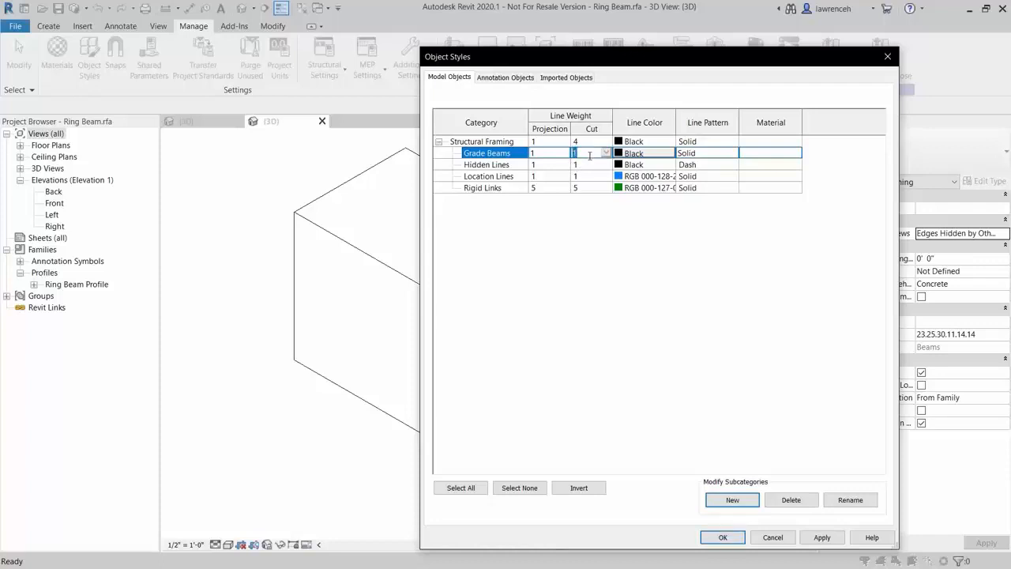
type("4")
left_click(609, 266)
left_click(723, 537)
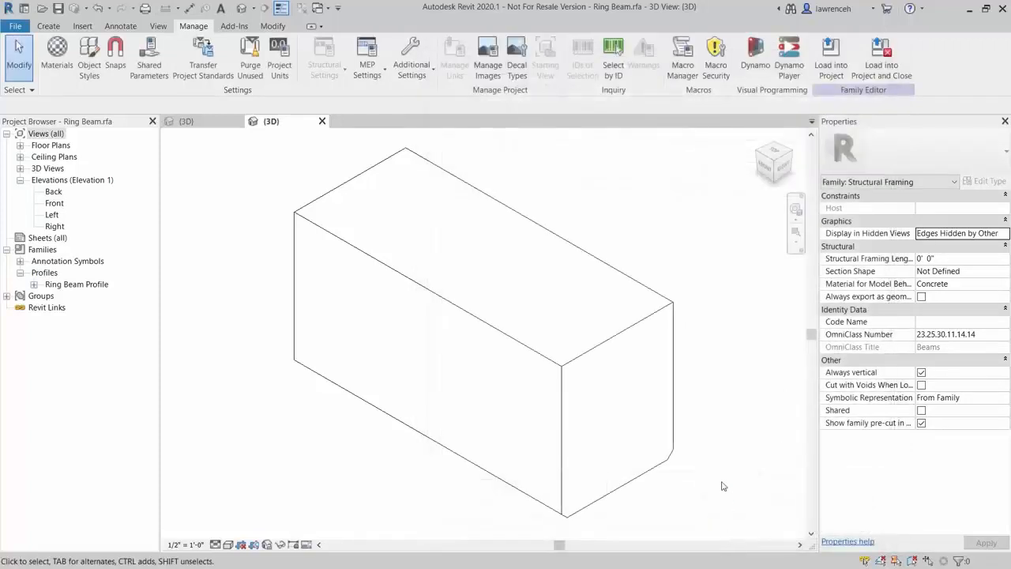
Assign the ring beam's sweep to the Grade Beams subcategory and clear the selection
left_click(662, 471)
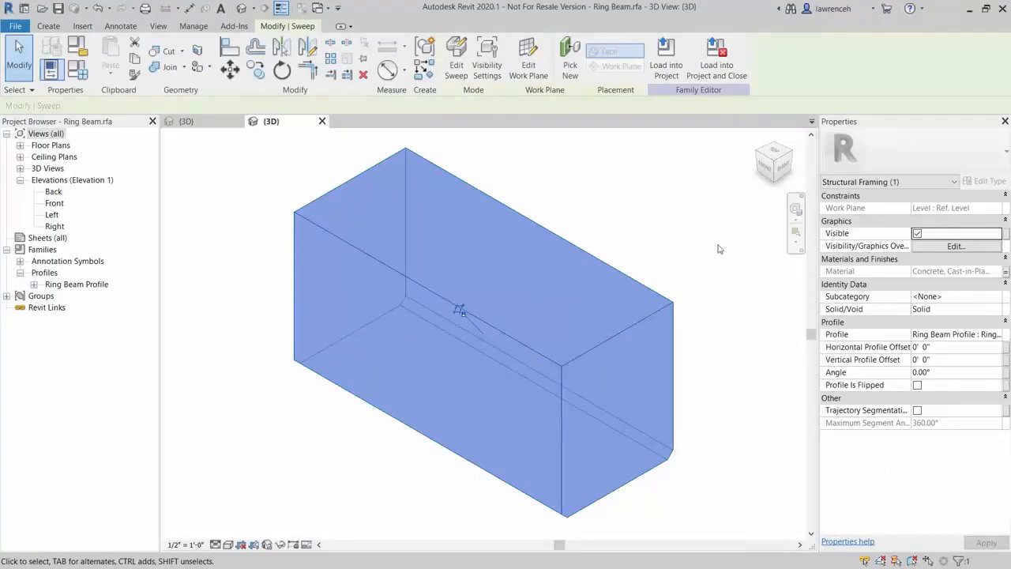
left_click(949, 296)
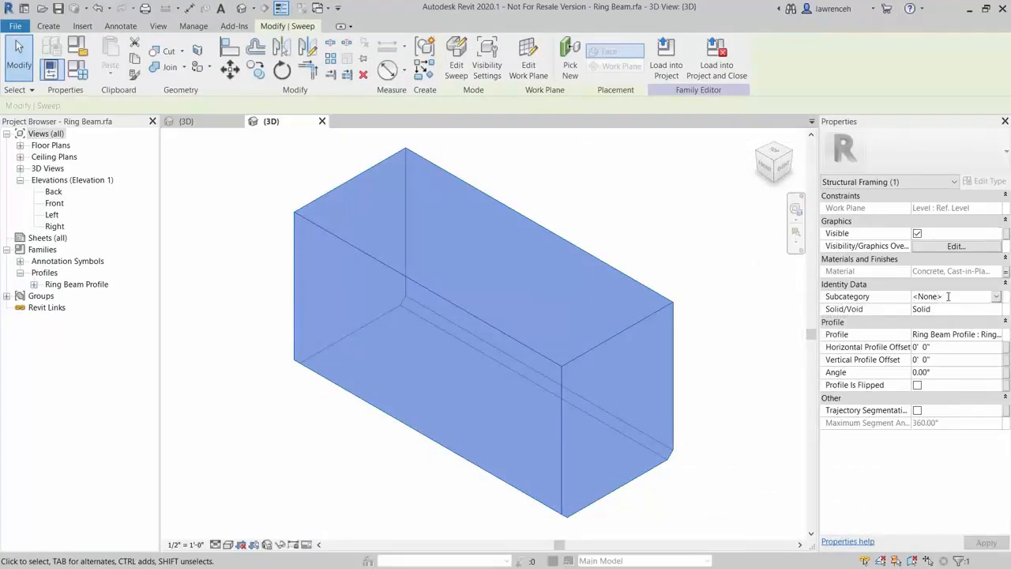
left_click(997, 296)
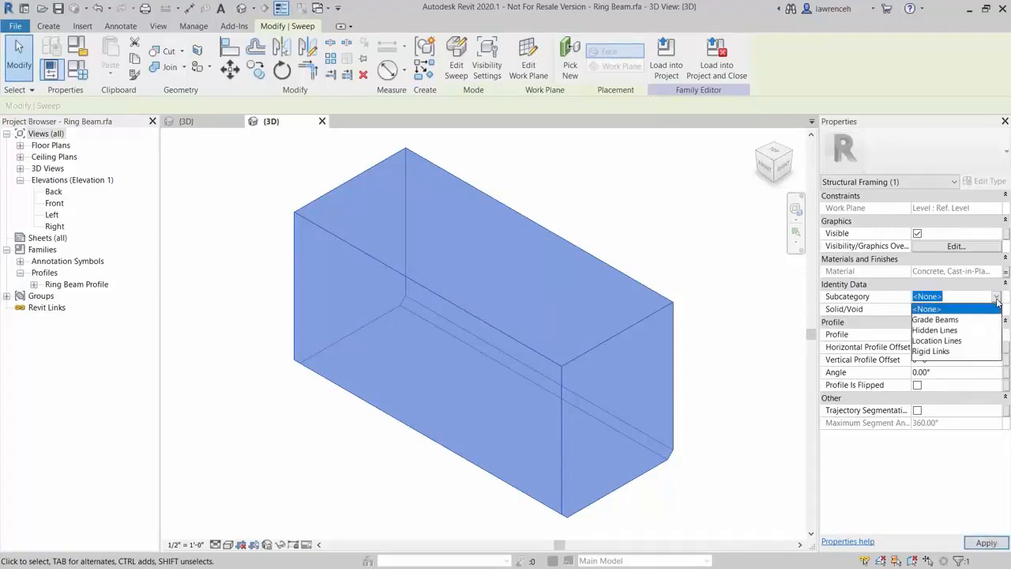
left_click(948, 319)
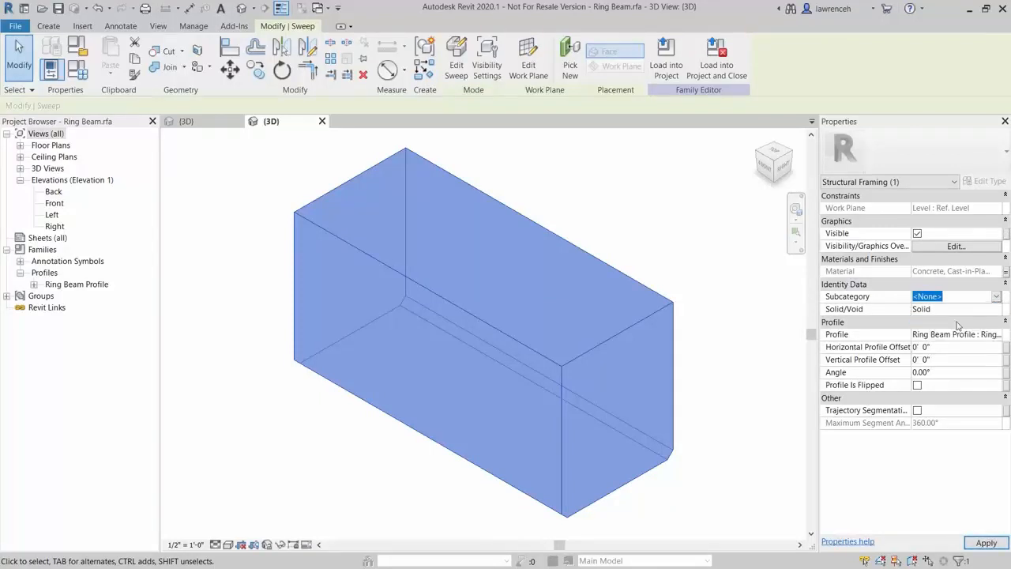
left_click(720, 264)
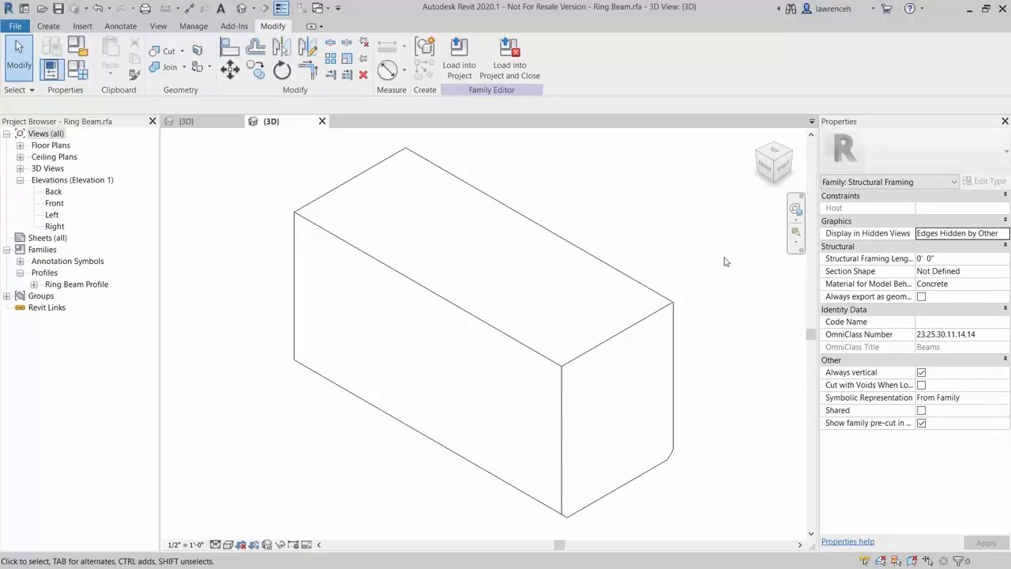
Load the ring beam family into the project and close it without saving, overwriting only the existing version
left_click(510, 69)
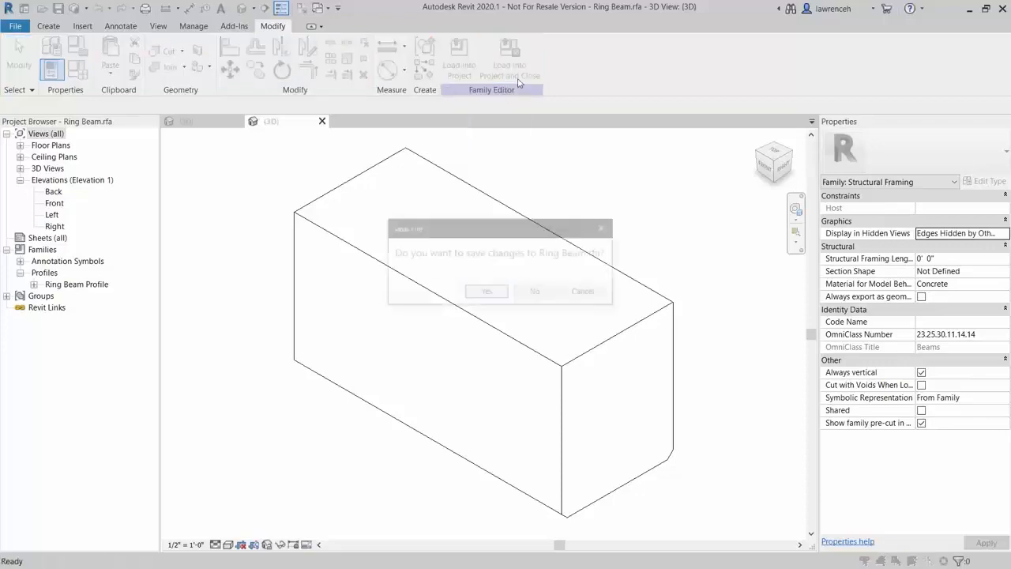
left_click(538, 293)
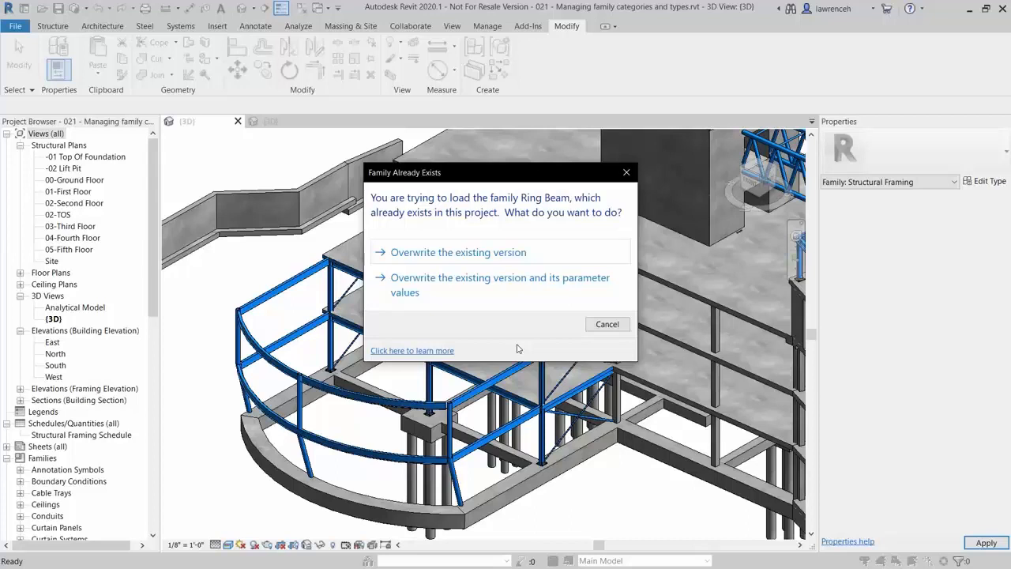
left_click(528, 256)
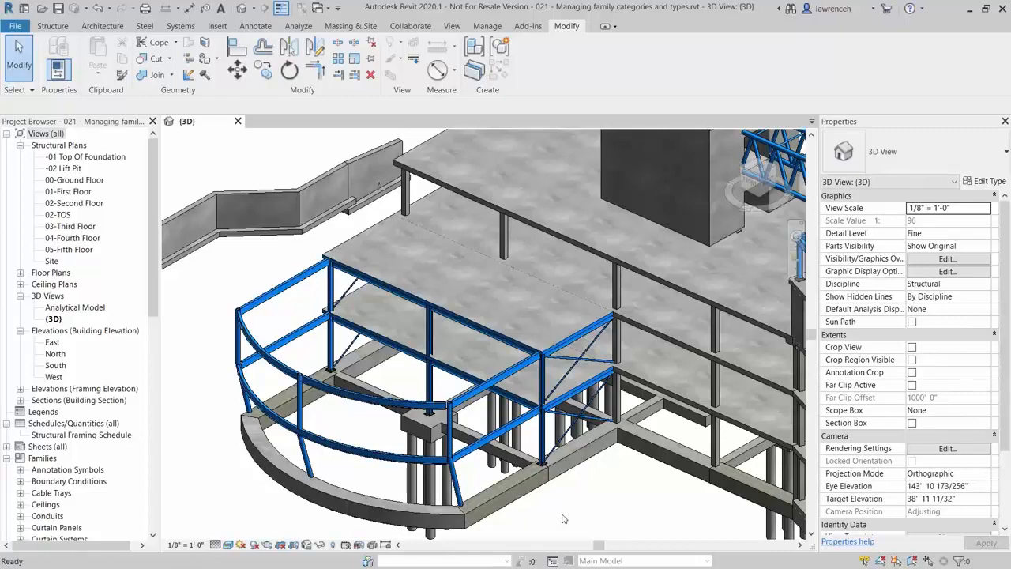
Hide the Grade Beams subcategory of Structural Framing in the 3D view's visibility/graphic overrides
key("v")
key("v")
scroll(452, 385, "down", 13)
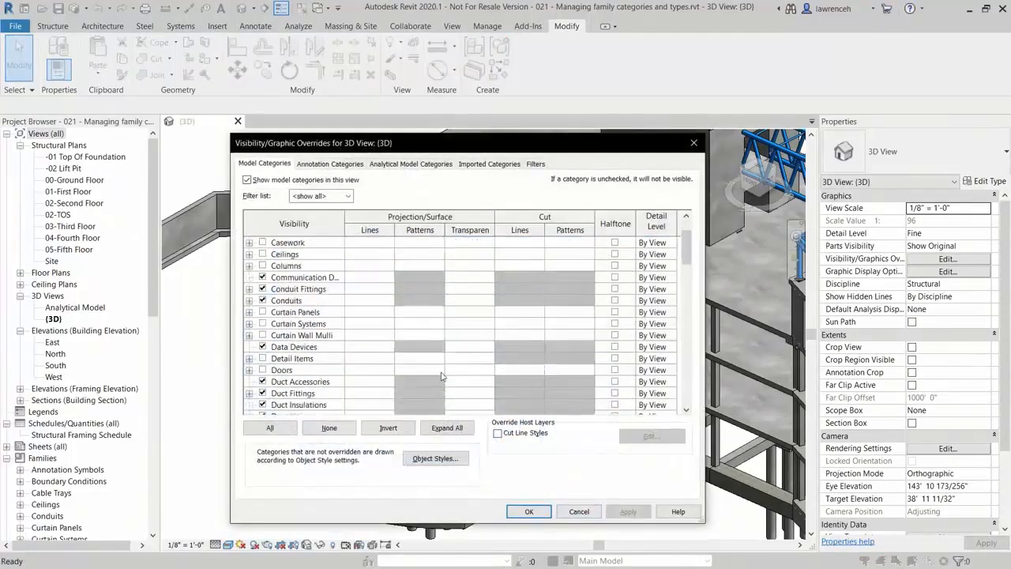
scroll(463, 360, "down", 8)
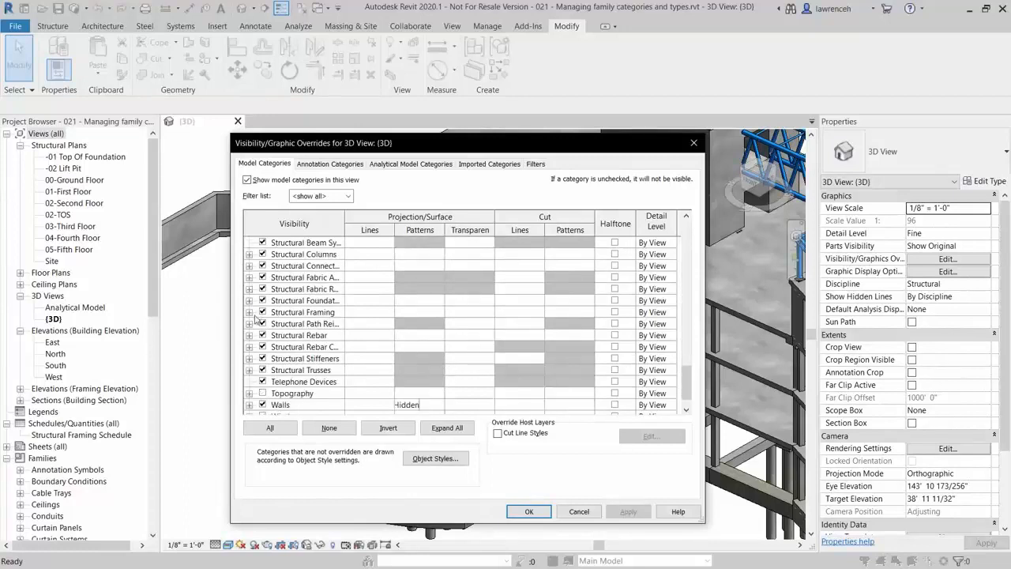
left_click(249, 312)
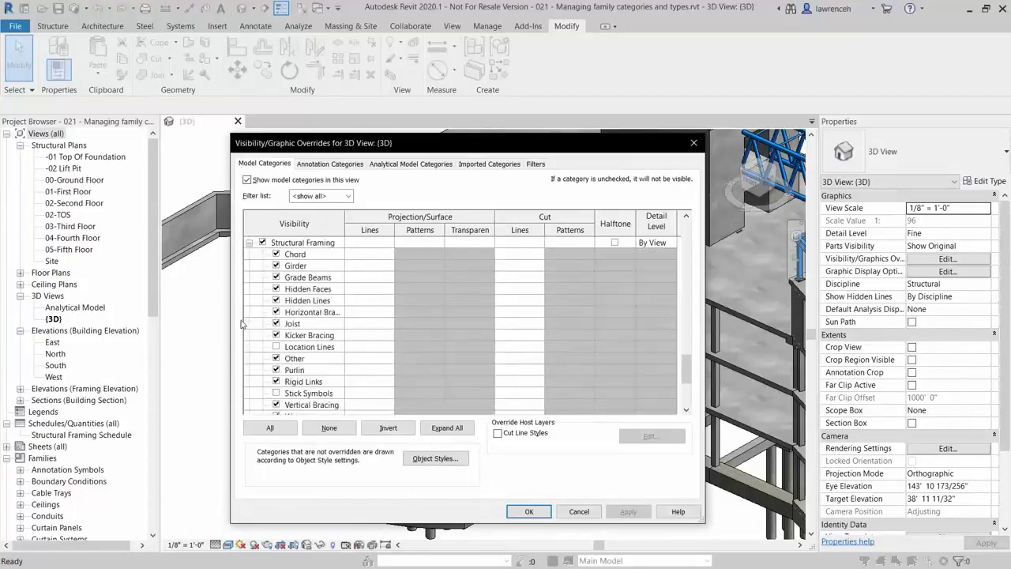
left_click(313, 278)
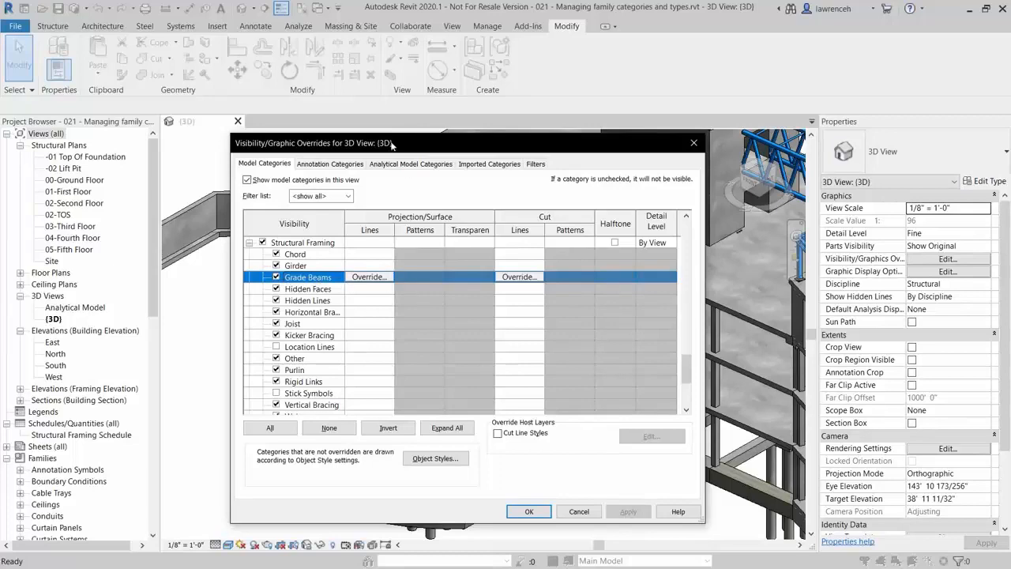
left_click_drag(398, 149, 652, 134)
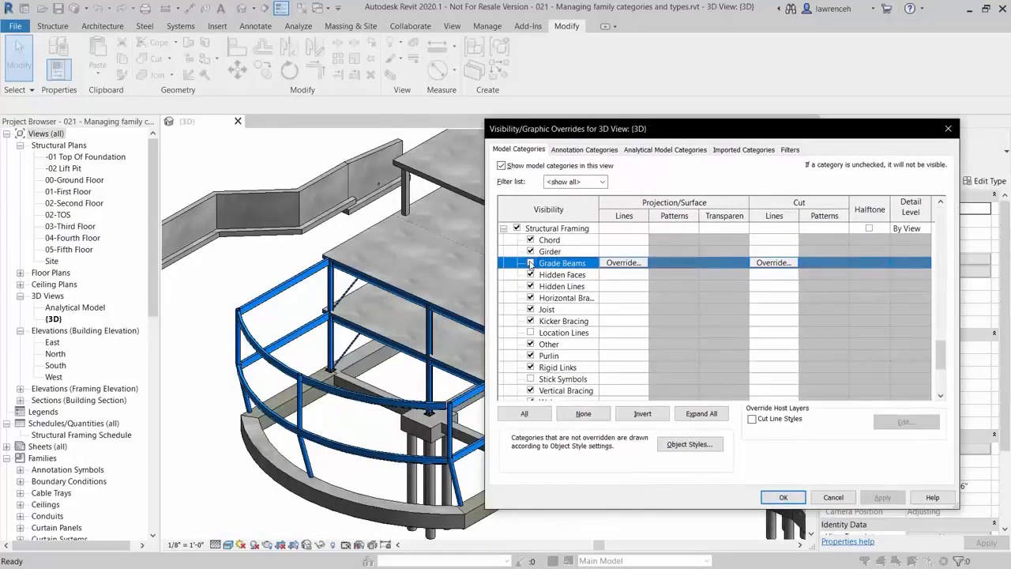
left_click(531, 264)
left_click(886, 497)
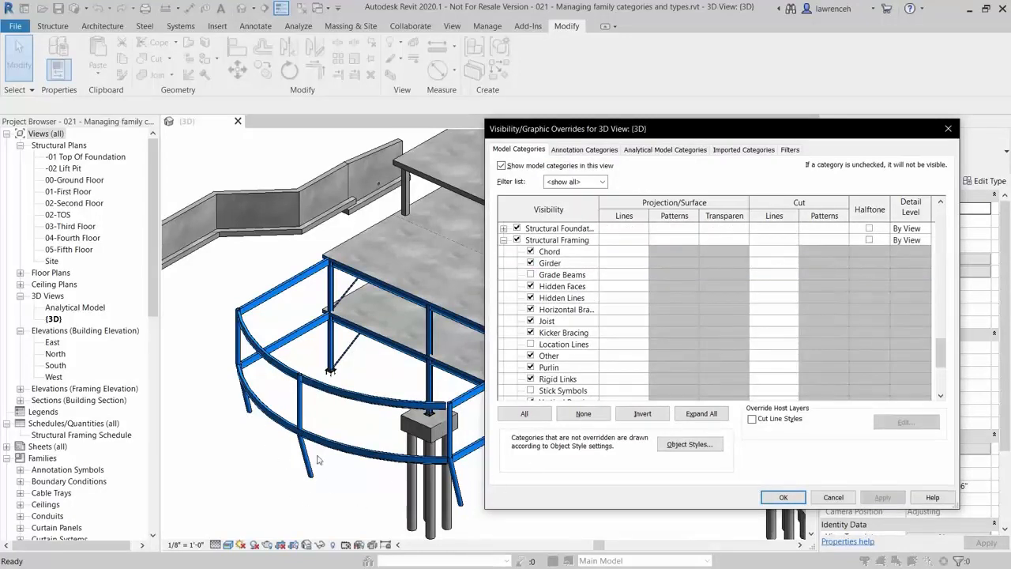
Turn the Grade Beams subcategory's visibility back on in the 3D view and close the overrides
left_click(531, 274)
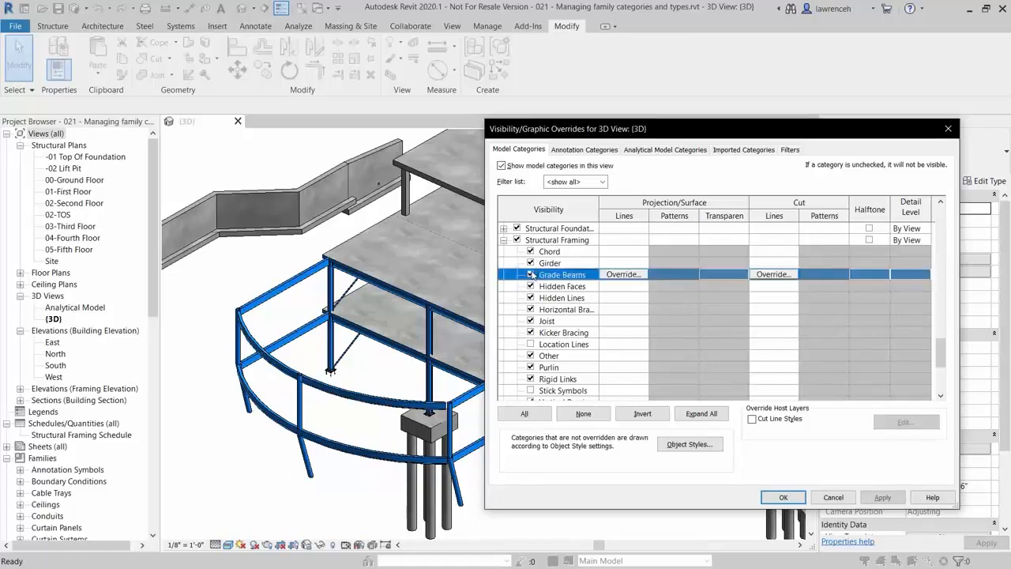
left_click(893, 497)
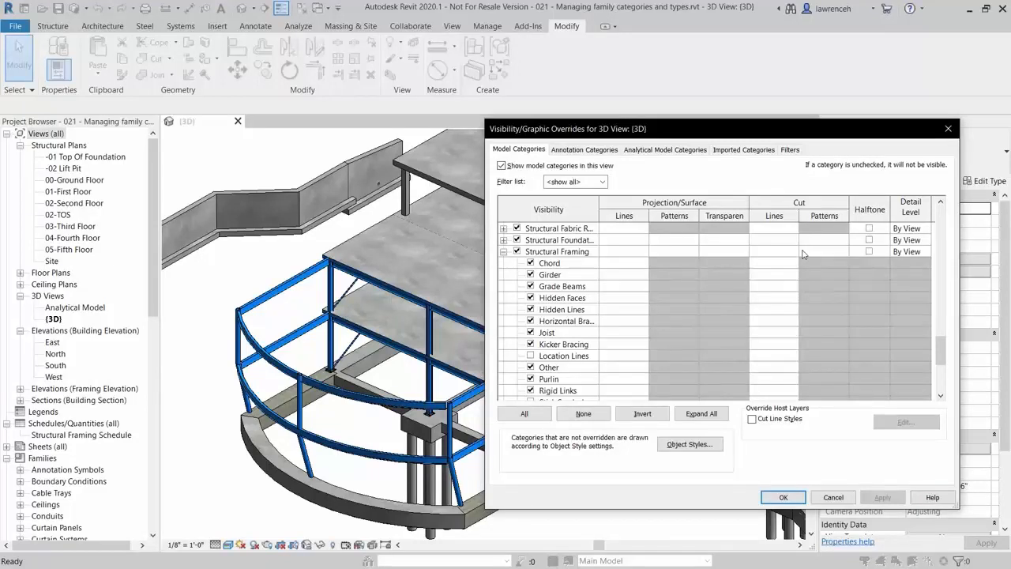
left_click(783, 497)
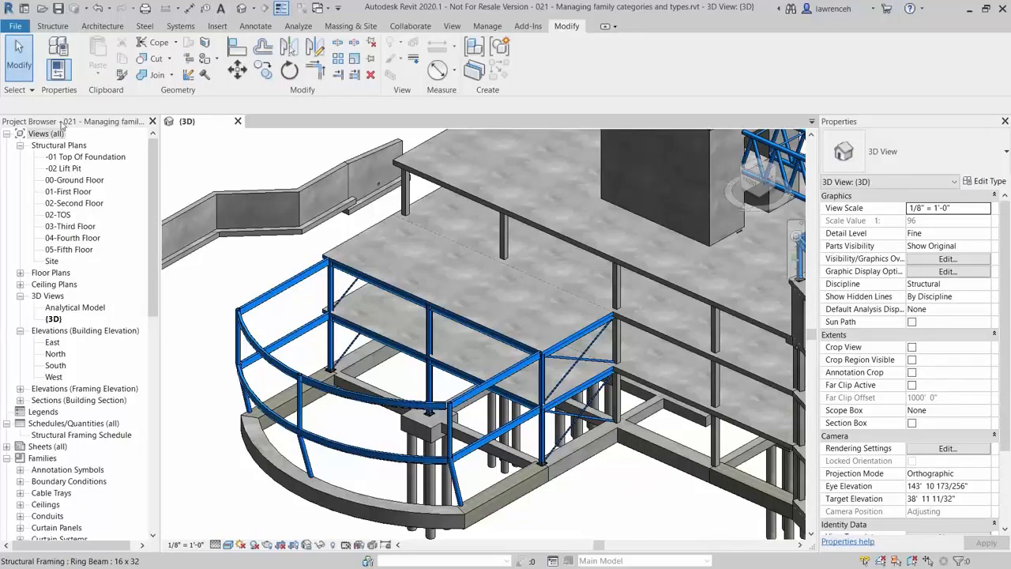
Open the -02 Lift Pit structural plan and edit the family of a round concrete pile in the four-pile group on grid D
left_click(68, 168)
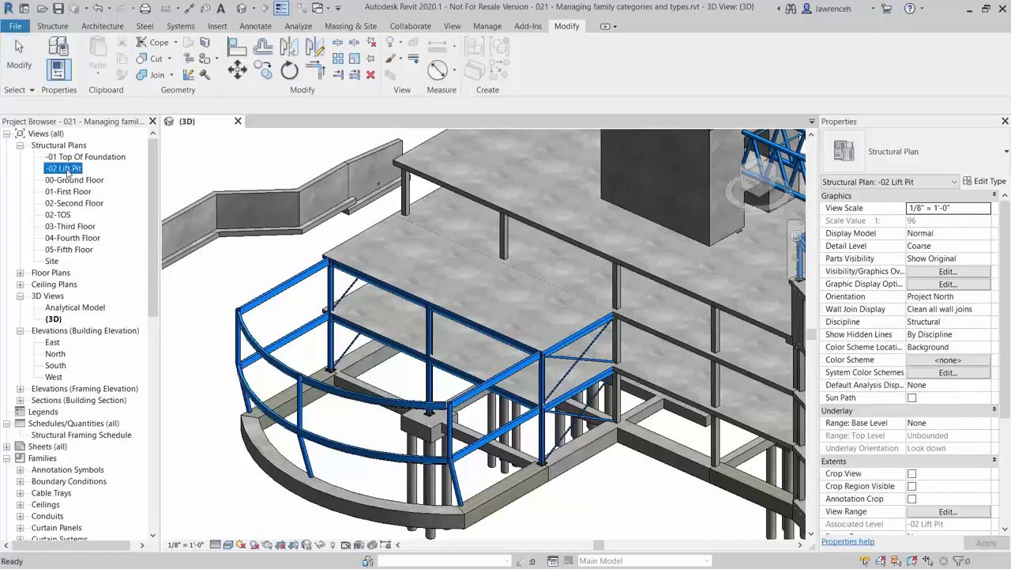
double_click(68, 168)
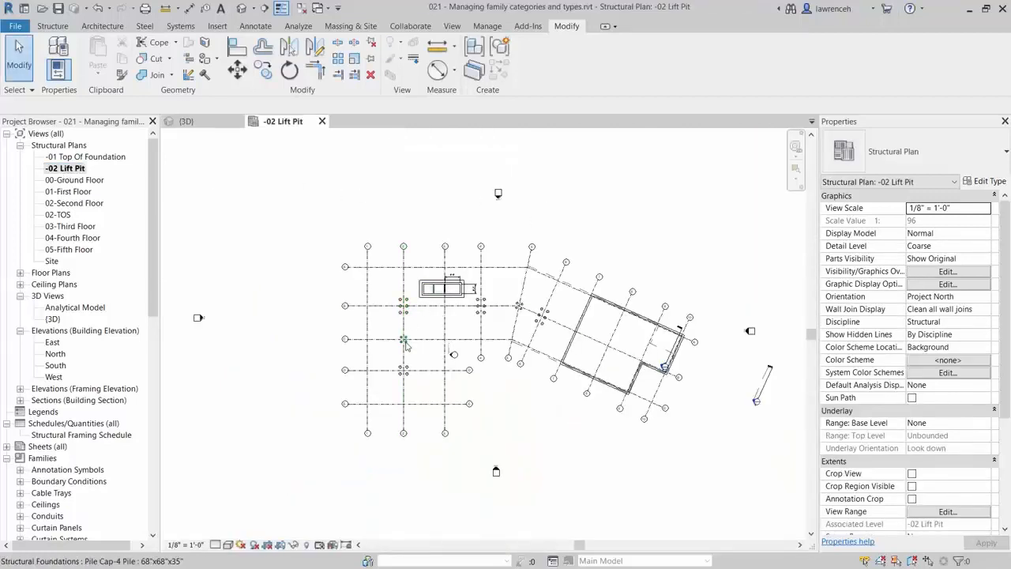
scroll(407, 350, "up", 4)
scroll(407, 350, "up", 4)
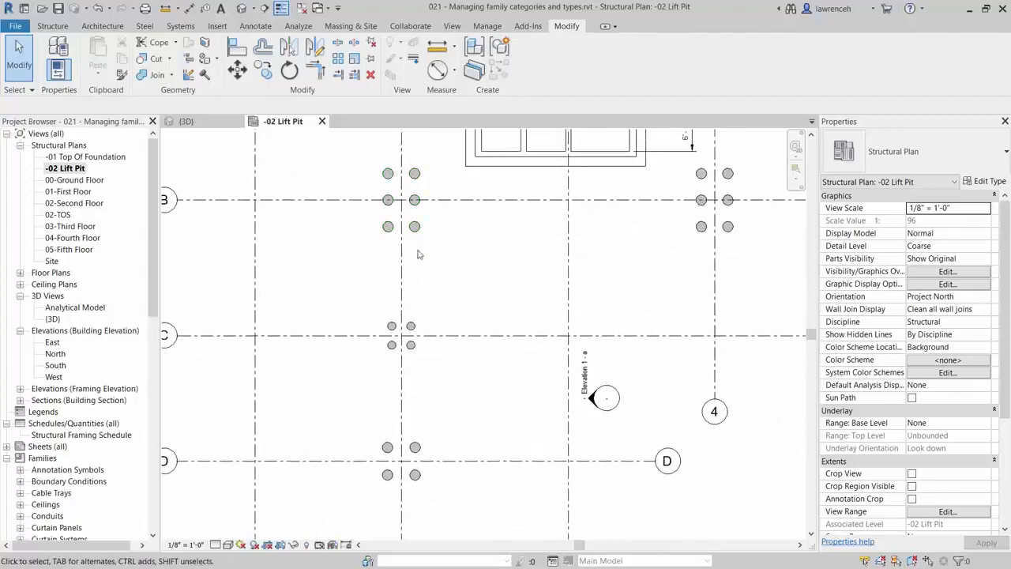
middle_click_drag(436, 367, 438, 373)
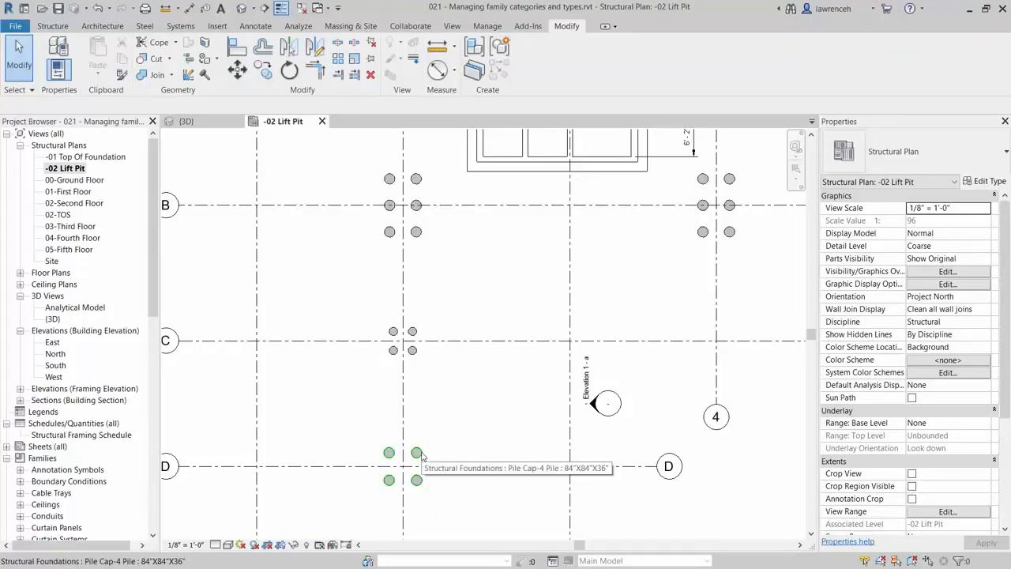
key("Tab")
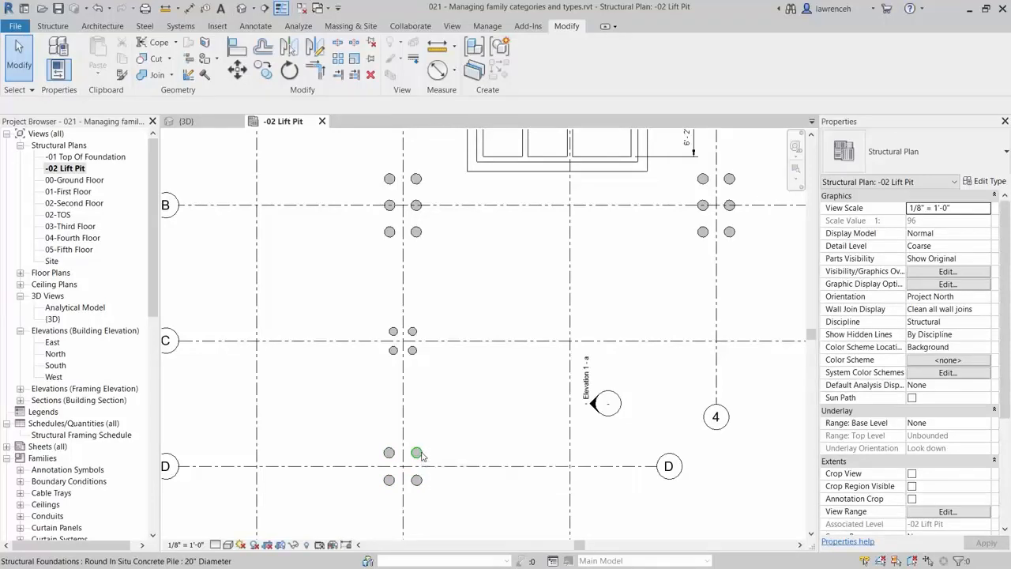
left_click(418, 453)
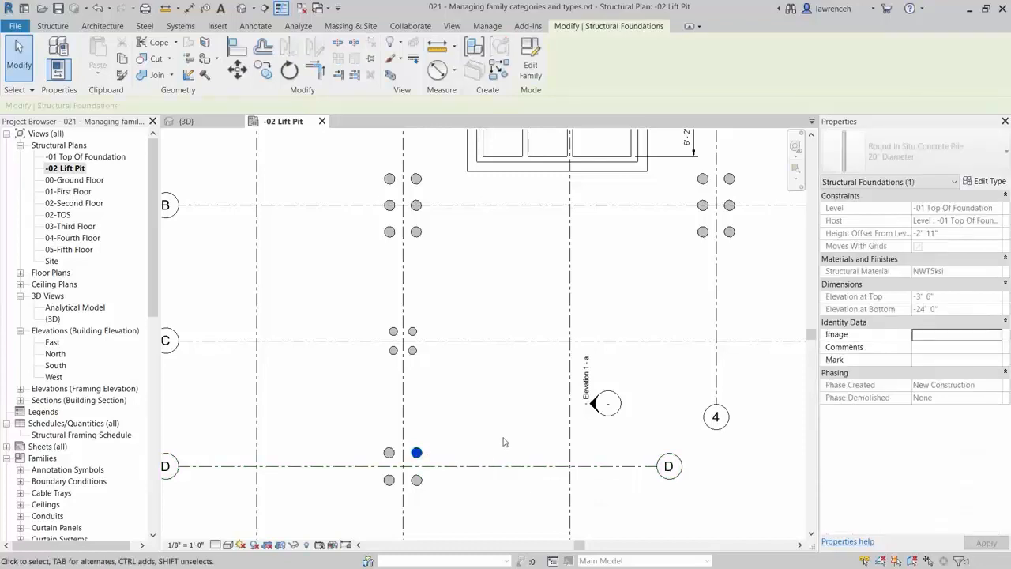
left_click(537, 76)
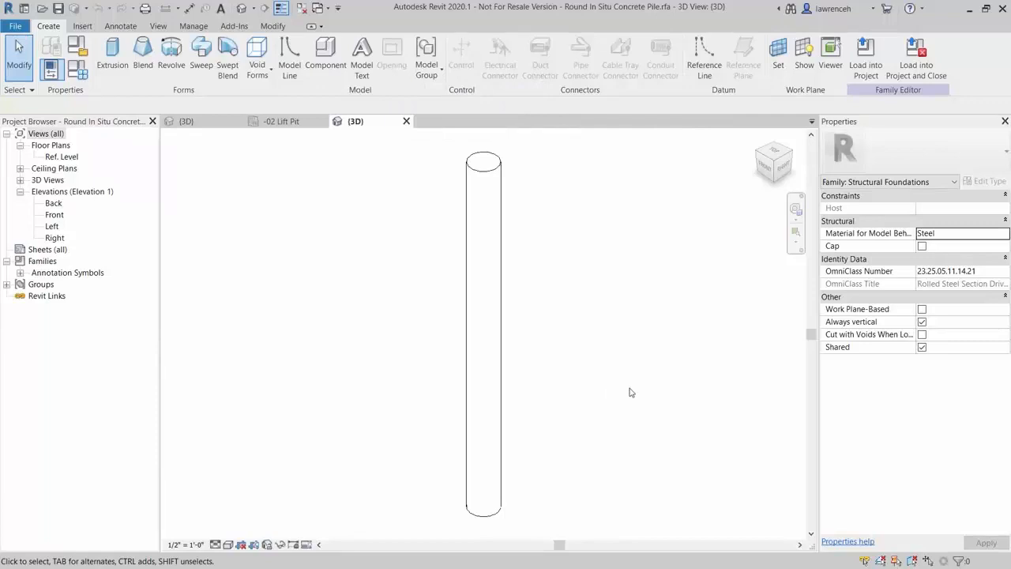
In the Ref. Level floor plan, load the Pile plan Symbol_2D detail component and place it at the centre of the pile
double_click(63, 158)
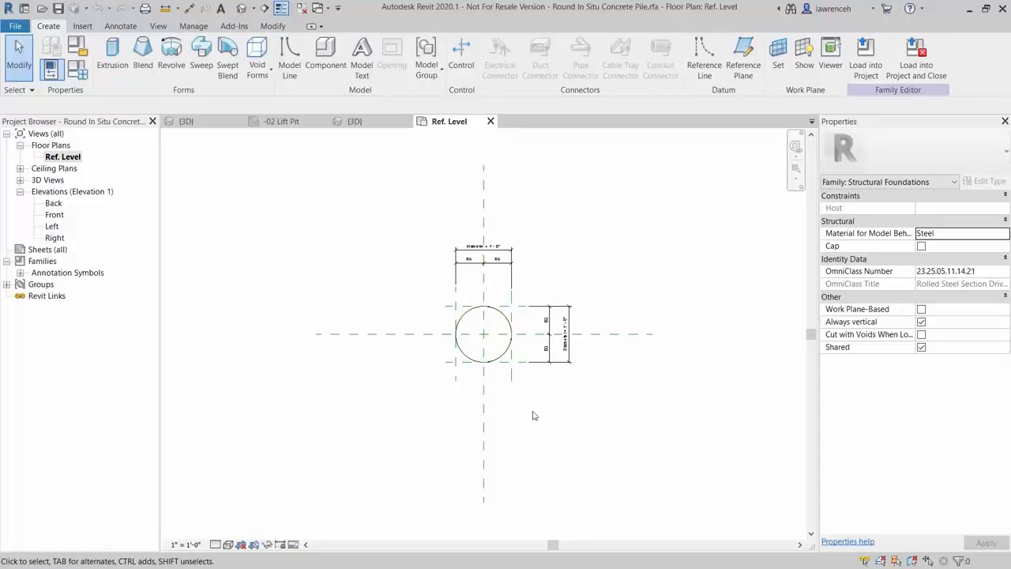
left_click(122, 26)
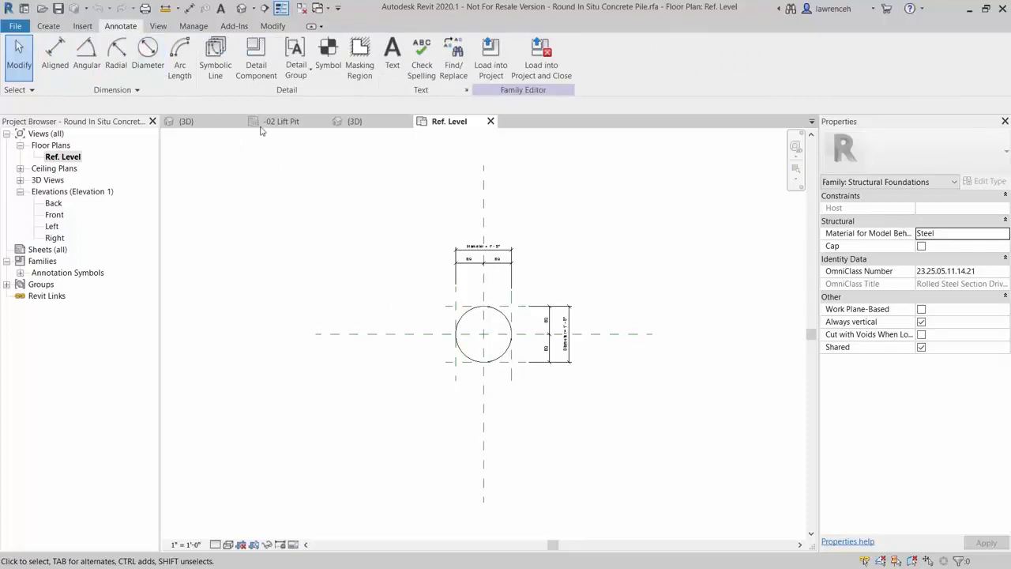
left_click(262, 78)
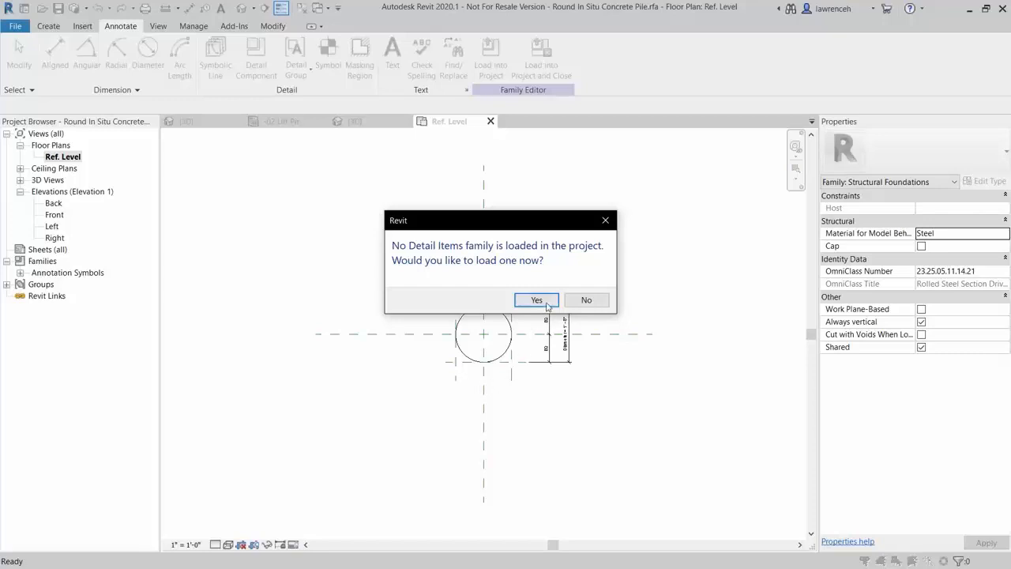
left_click(537, 300)
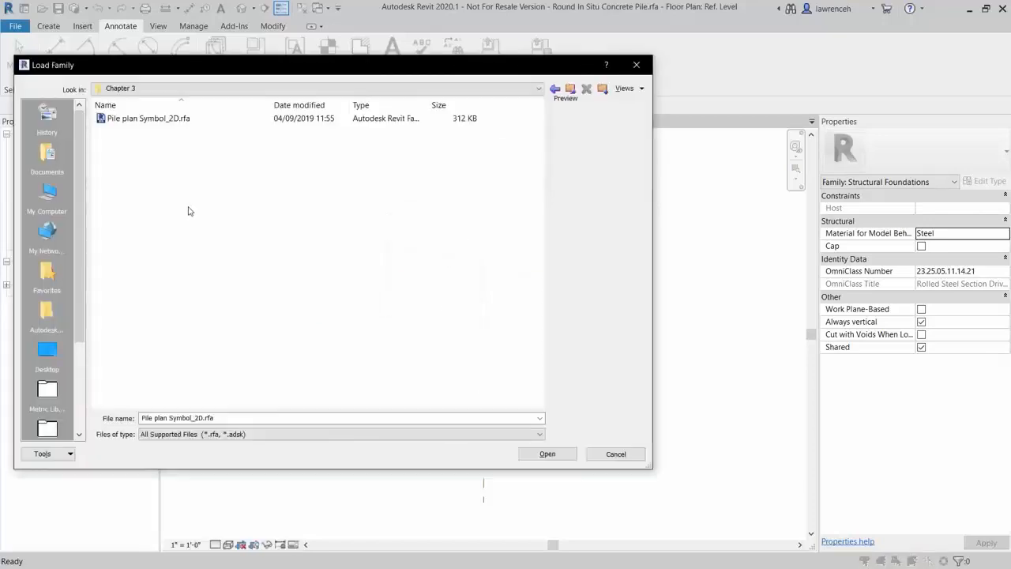
left_click(157, 122)
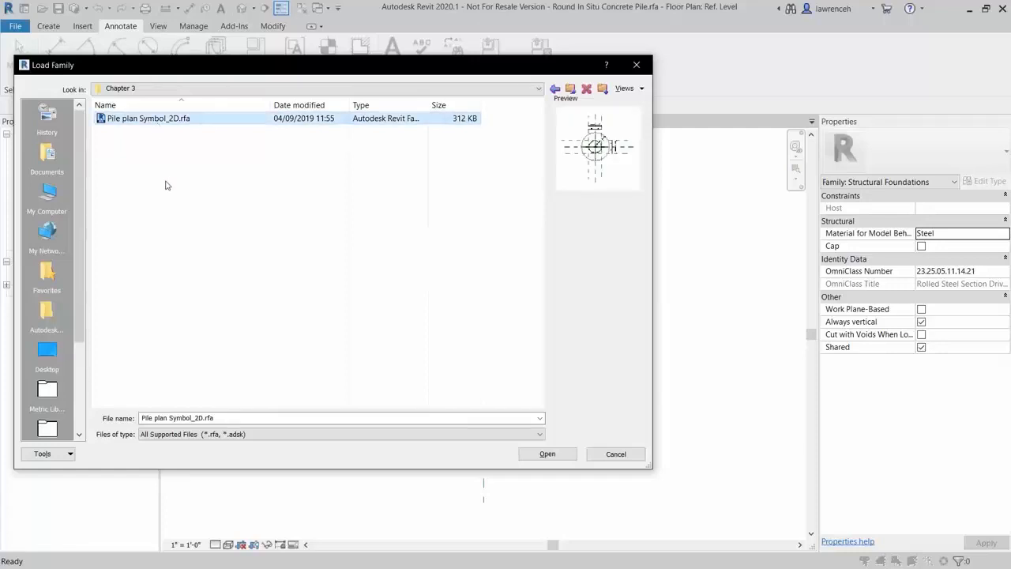
left_click(548, 454)
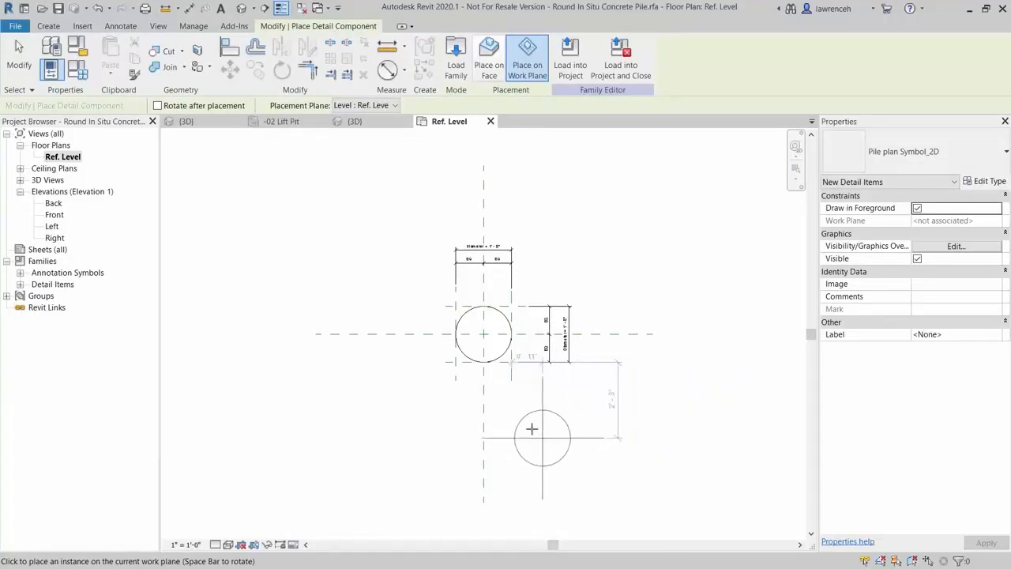
left_click(484, 334)
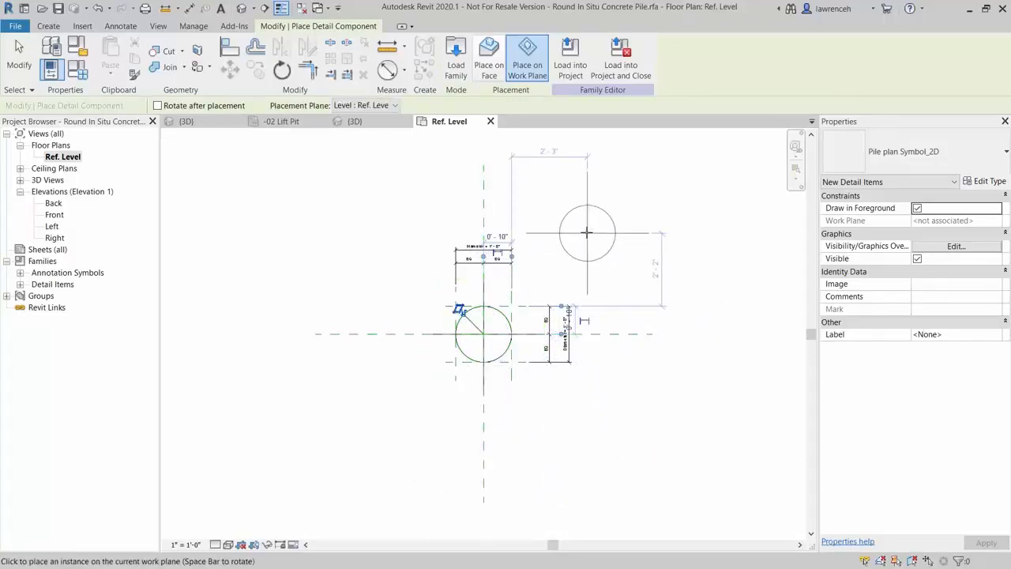
key("Escape")
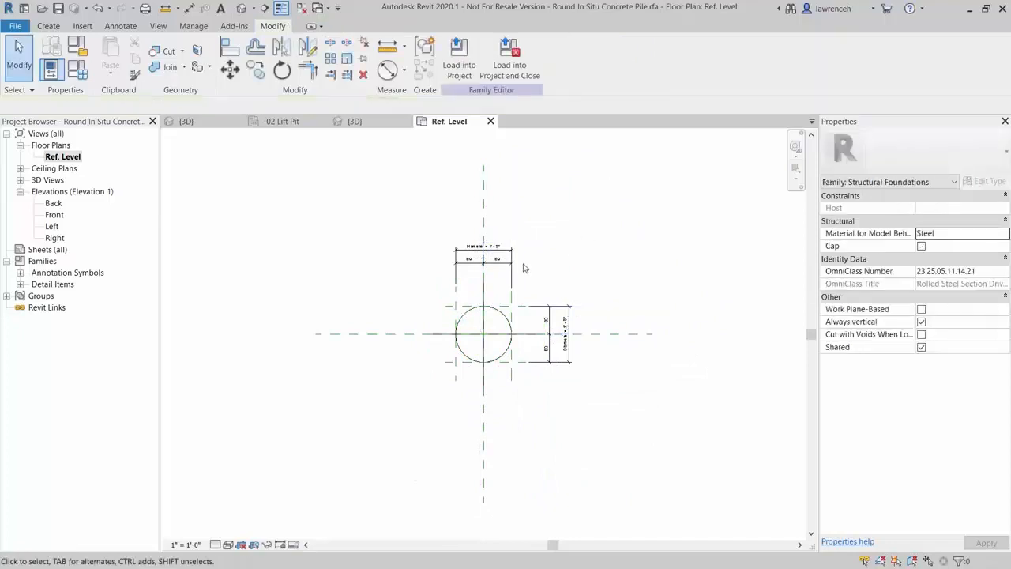
Examine the dimension type parameters of the placed pile plan symbol without changing them
left_click(486, 295)
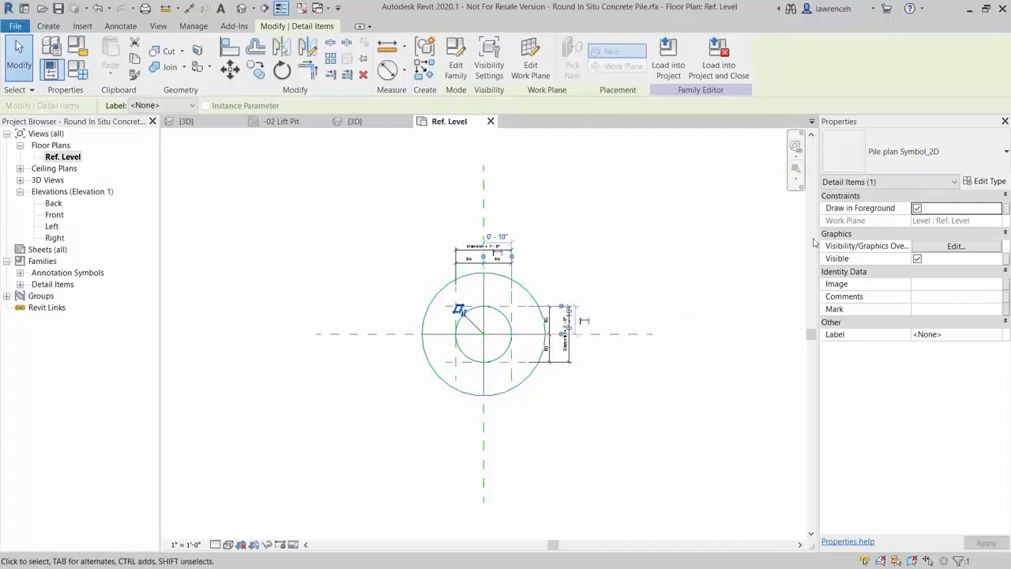
left_click(993, 182)
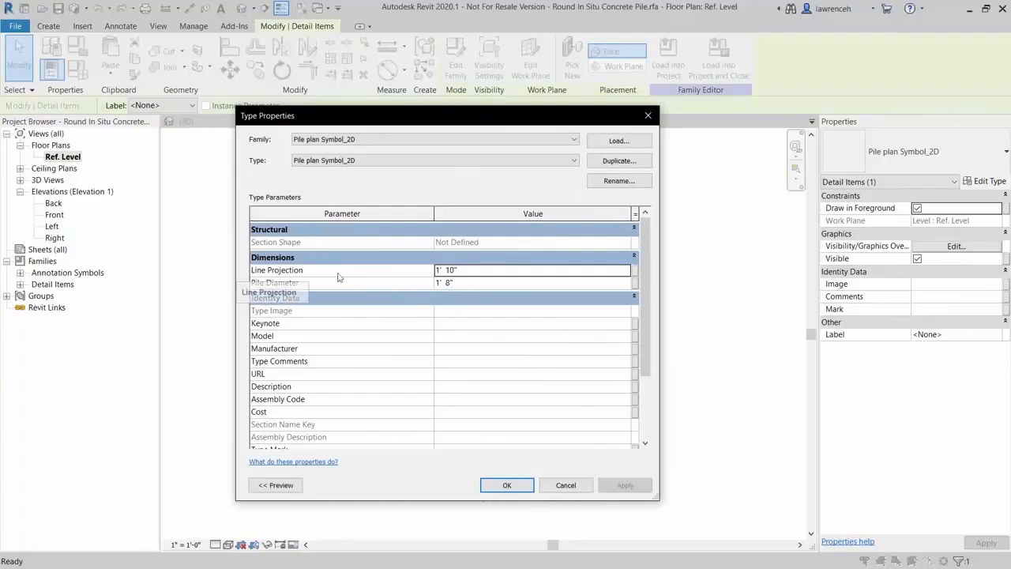
left_click(579, 485)
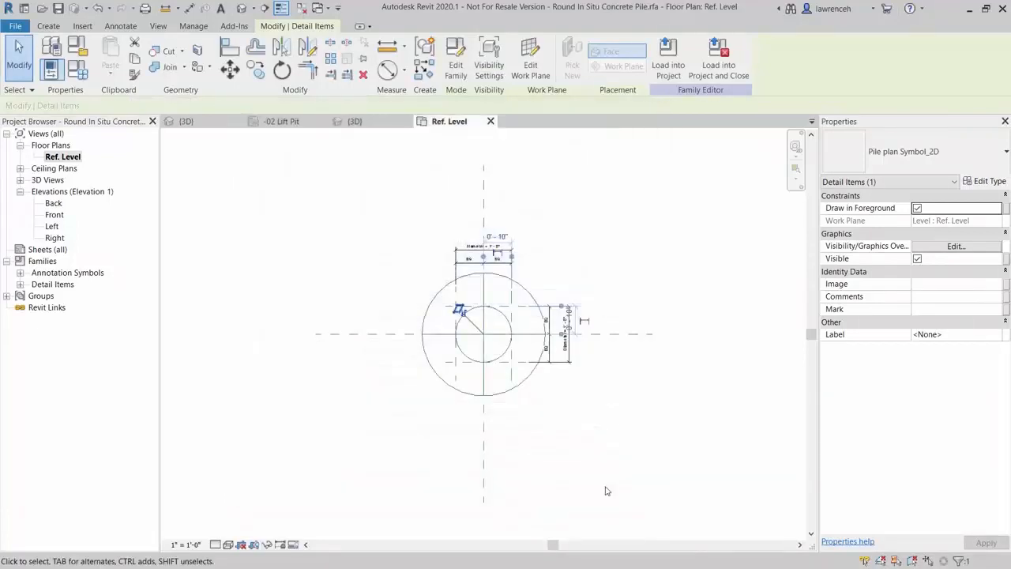
key("Escape")
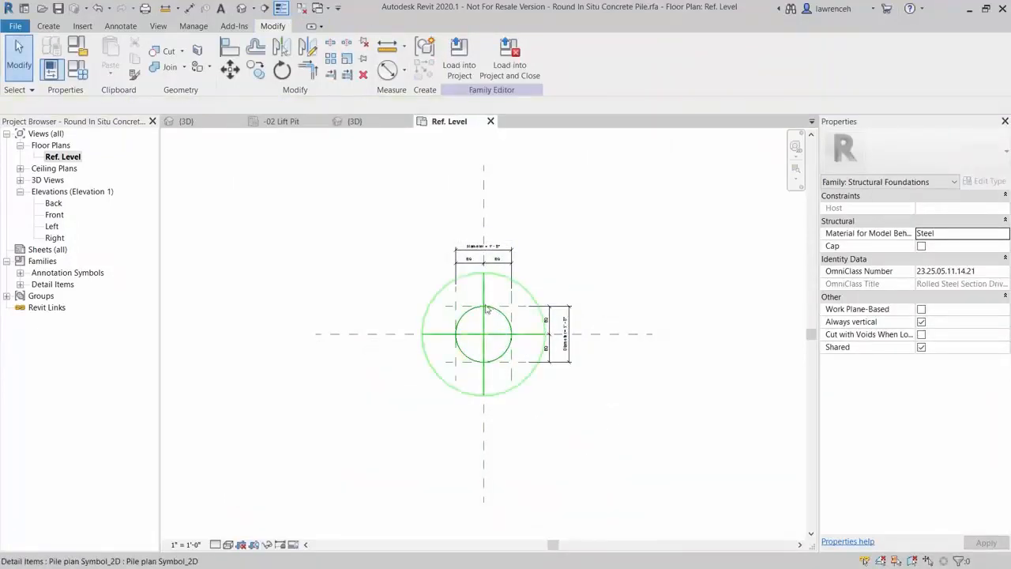
Move the pile plan symbol off the pile into the empty area above and to the left of it
left_click(483, 358)
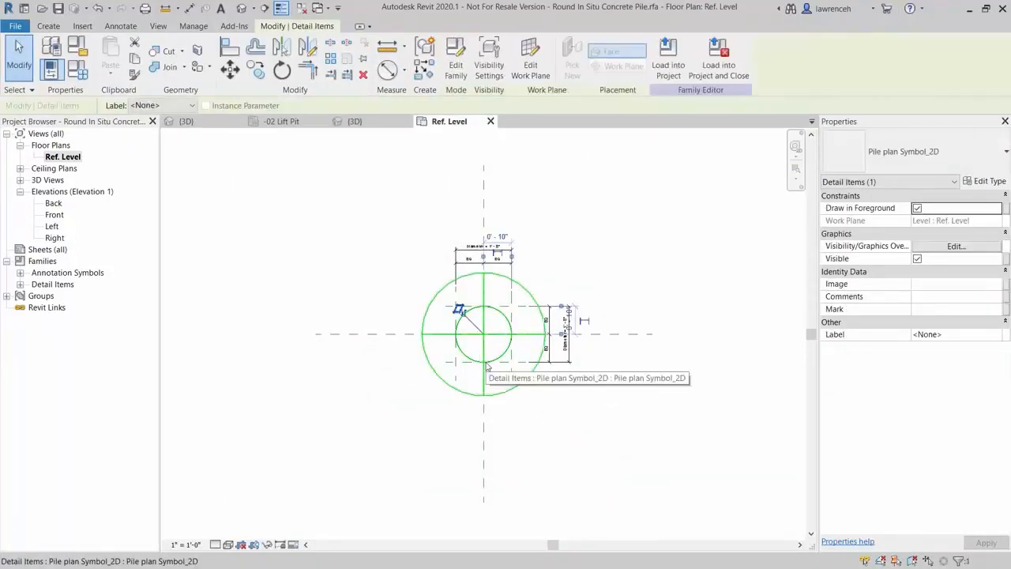
left_click_drag(486, 365, 310, 261)
left_click(363, 385)
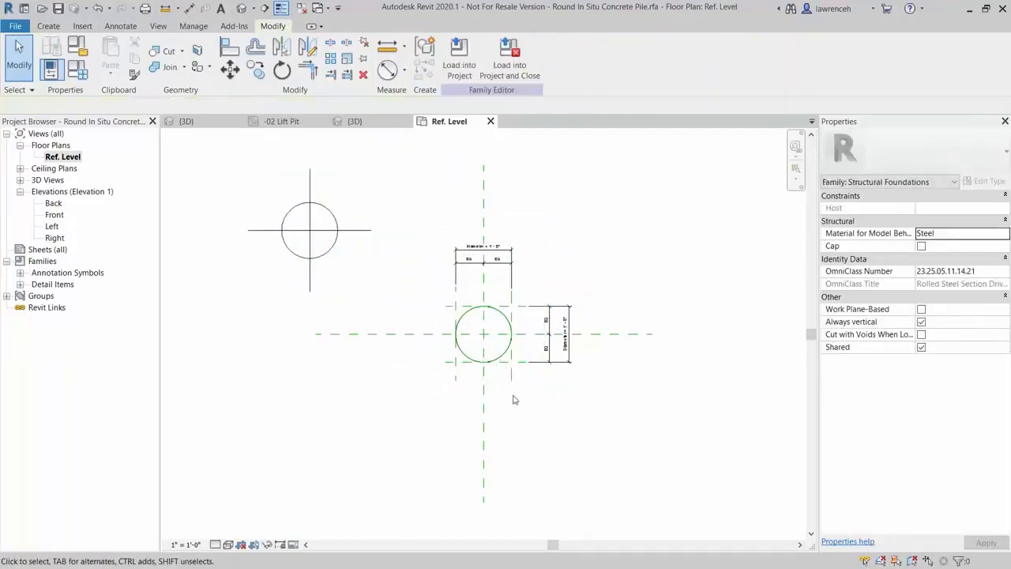
Set the Diameter of the pile family's 20" Diameter type to 1'
left_click(78, 74)
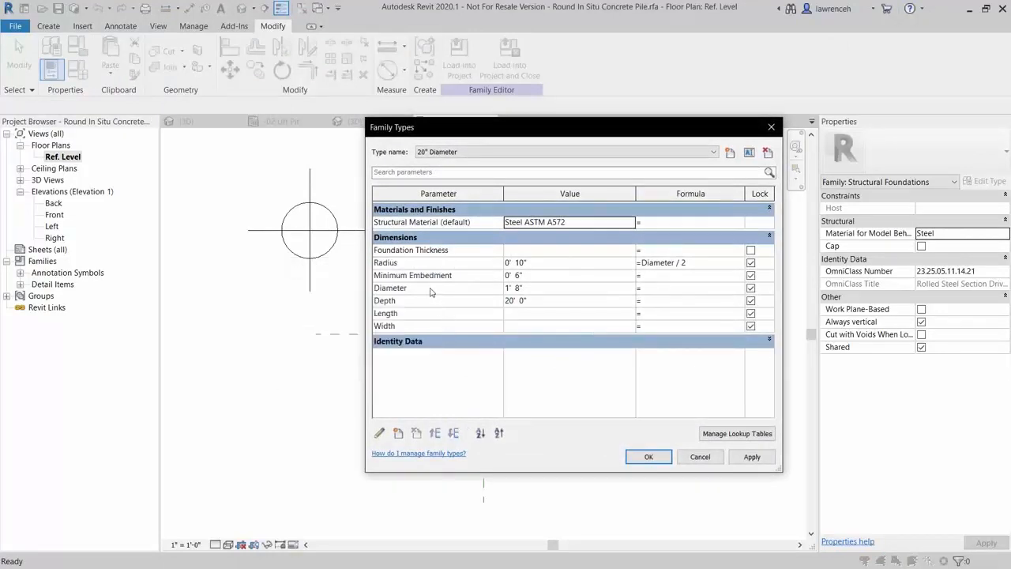
left_click(537, 290)
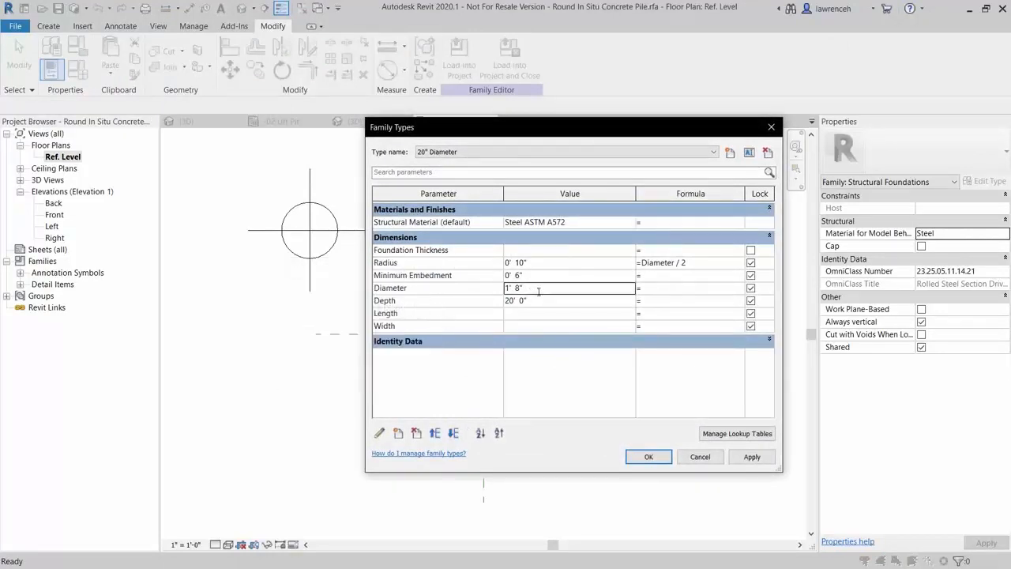
left_click_drag(539, 292, 483, 287)
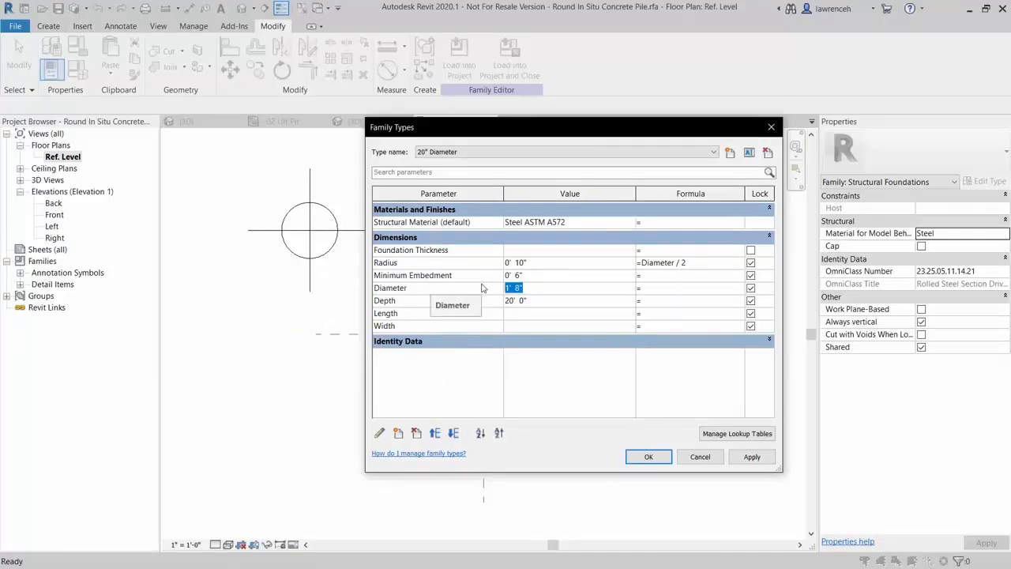
type("1")
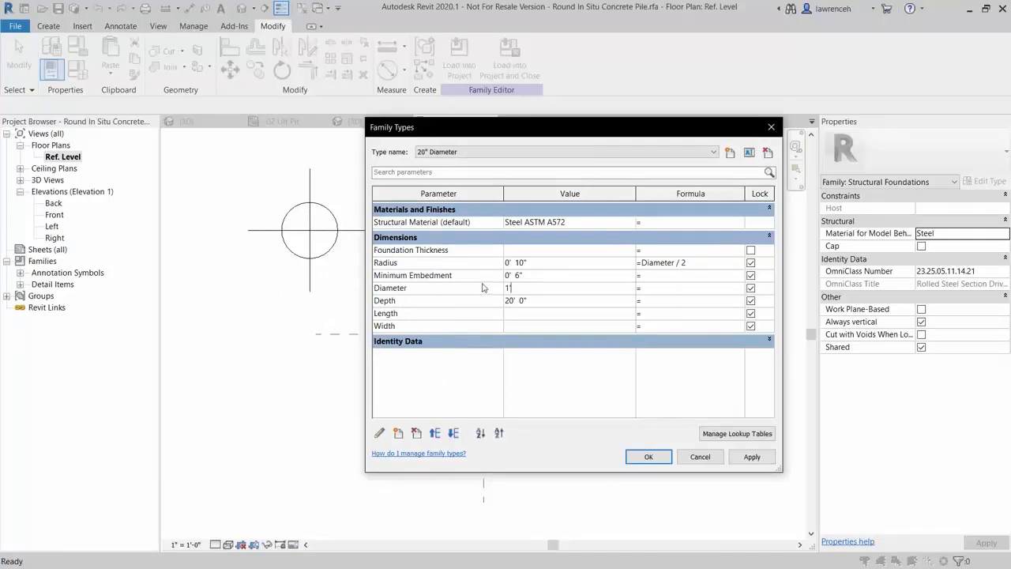
left_click(649, 457)
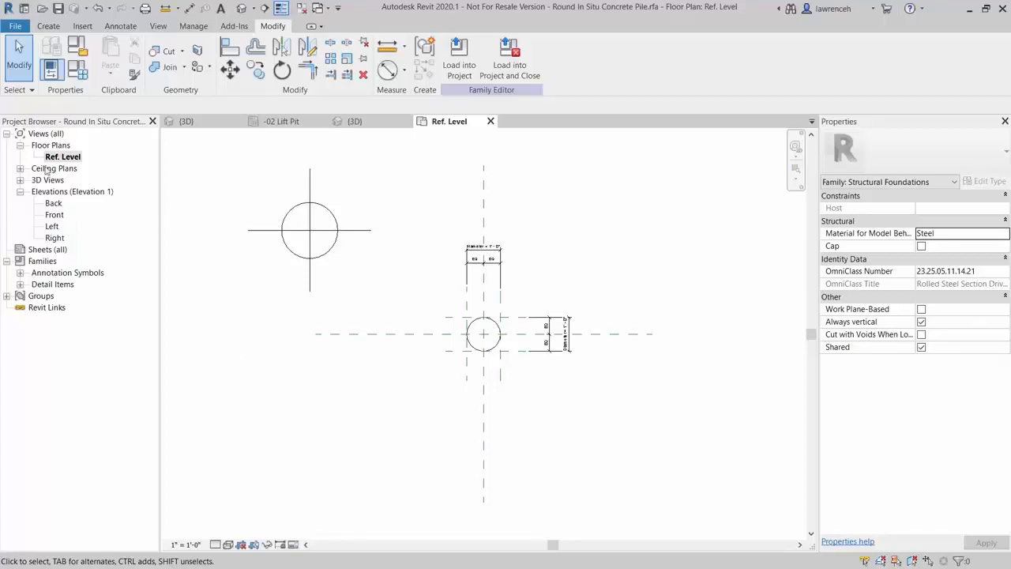
Associate the Pile Diameter type parameter of the Pile plan Symbol_2D detail item with the pile family's Diameter parameter
left_click(20, 285)
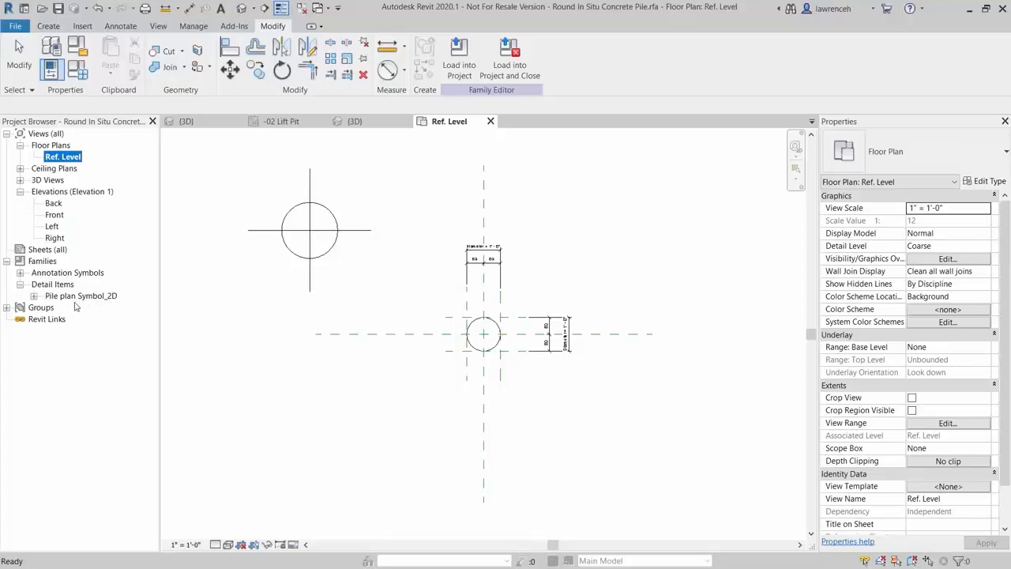
left_click(34, 296)
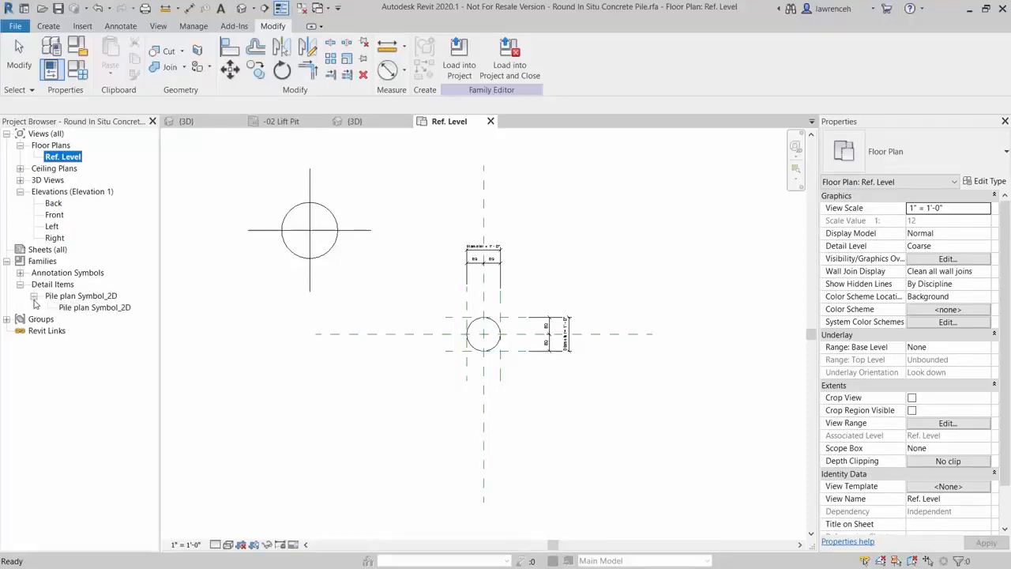
left_click(73, 308)
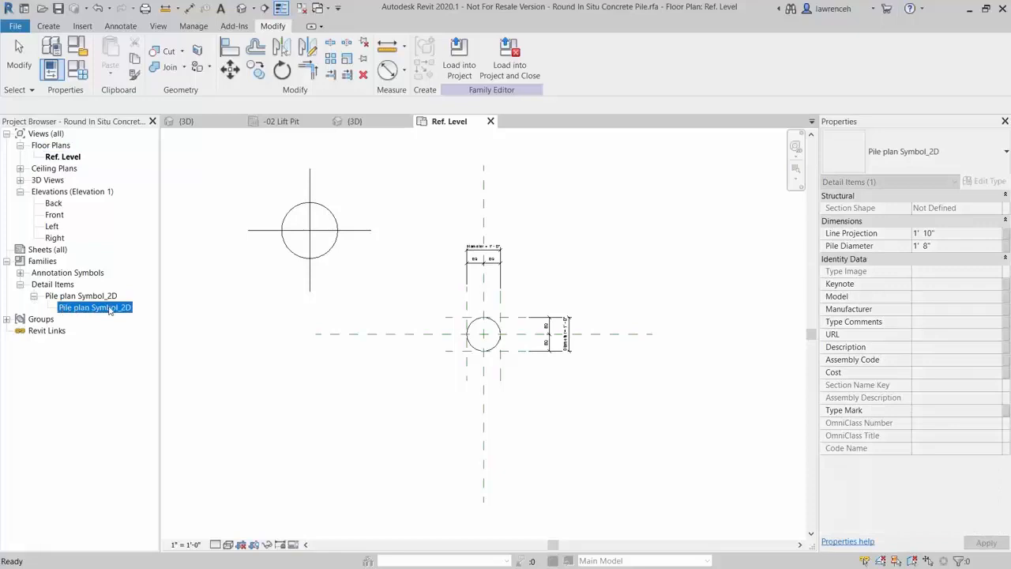
right_click(107, 311)
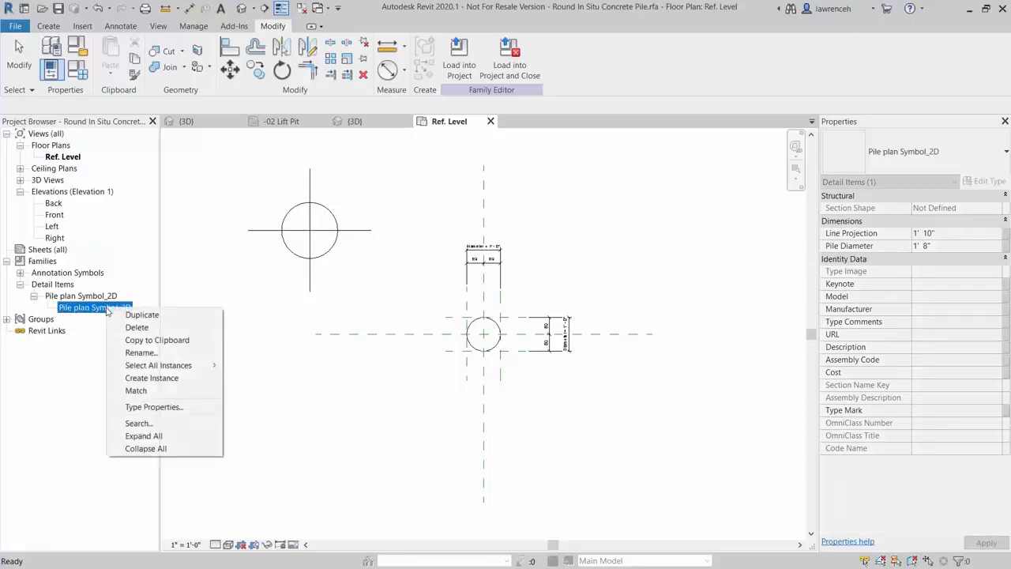
left_click(173, 407)
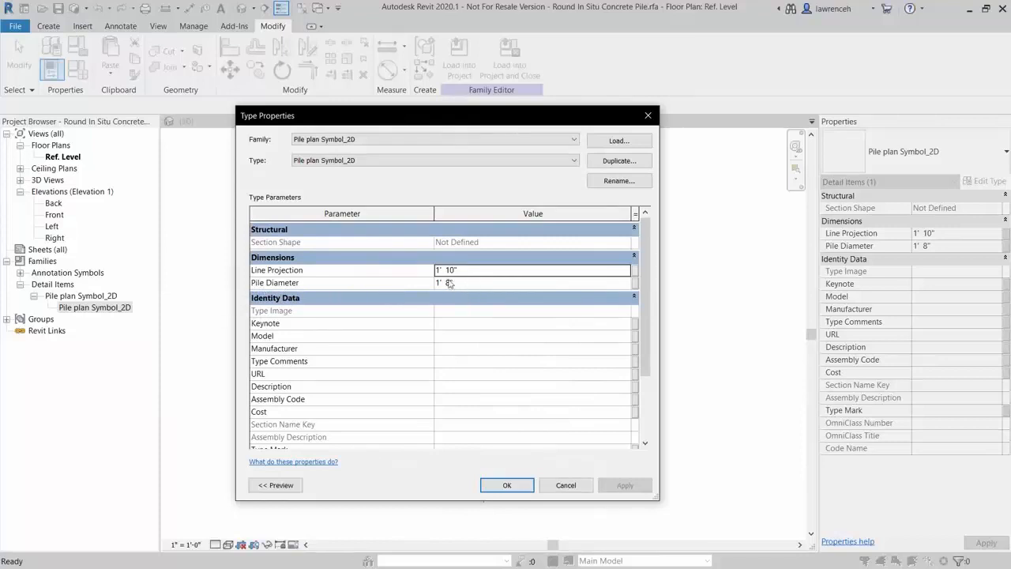
left_click(637, 283)
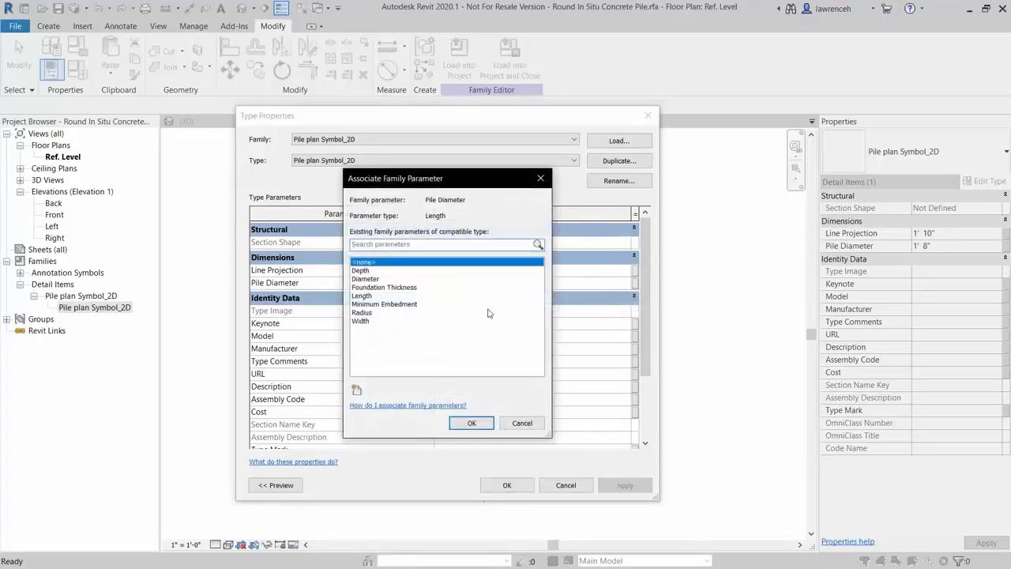
left_click(376, 280)
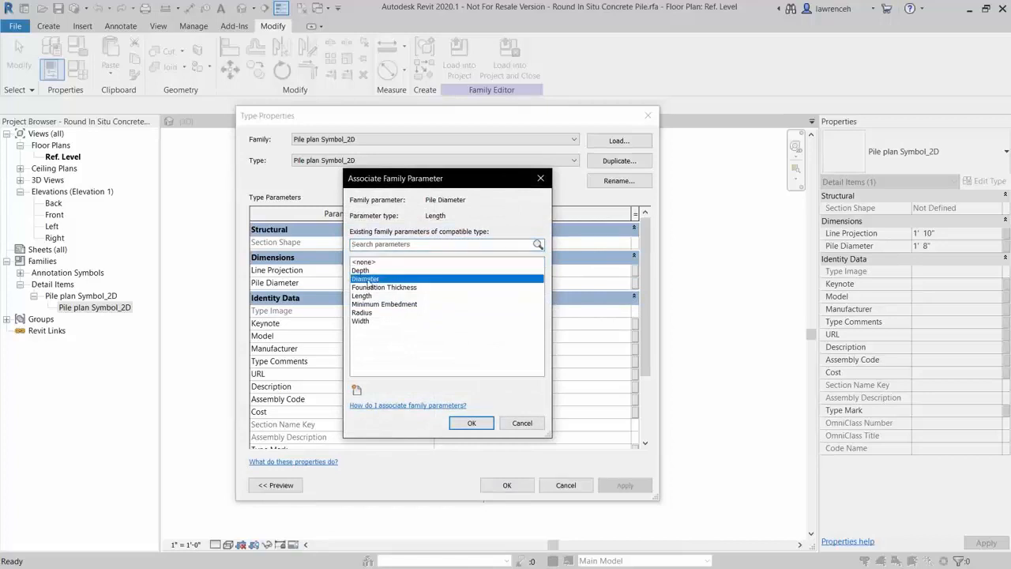
left_click(471, 425)
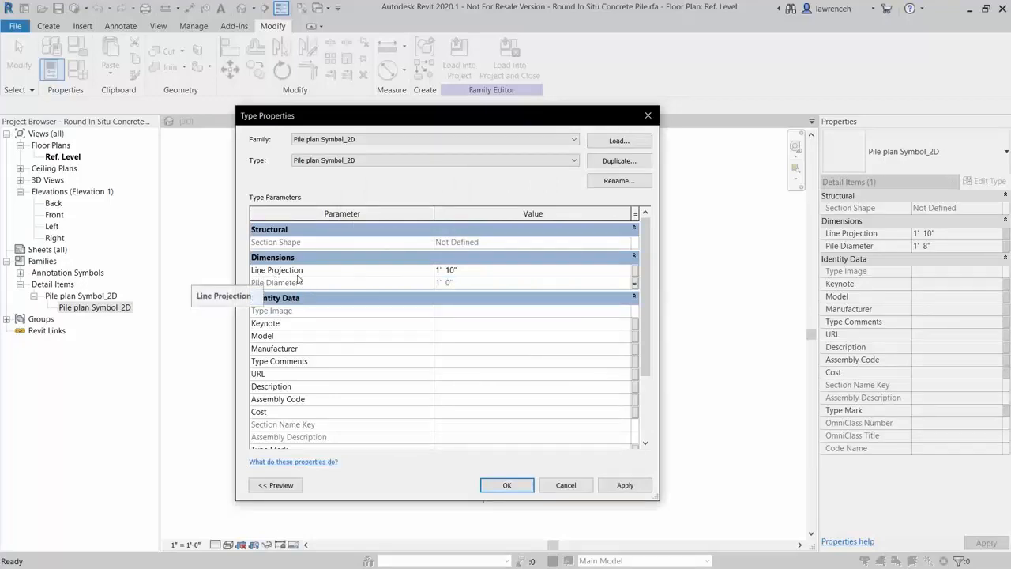
Associate the symbol's Line Projection with a new family type parameter named Line Projection, grouped under Dimensions, and apply the type properties
left_click(635, 275)
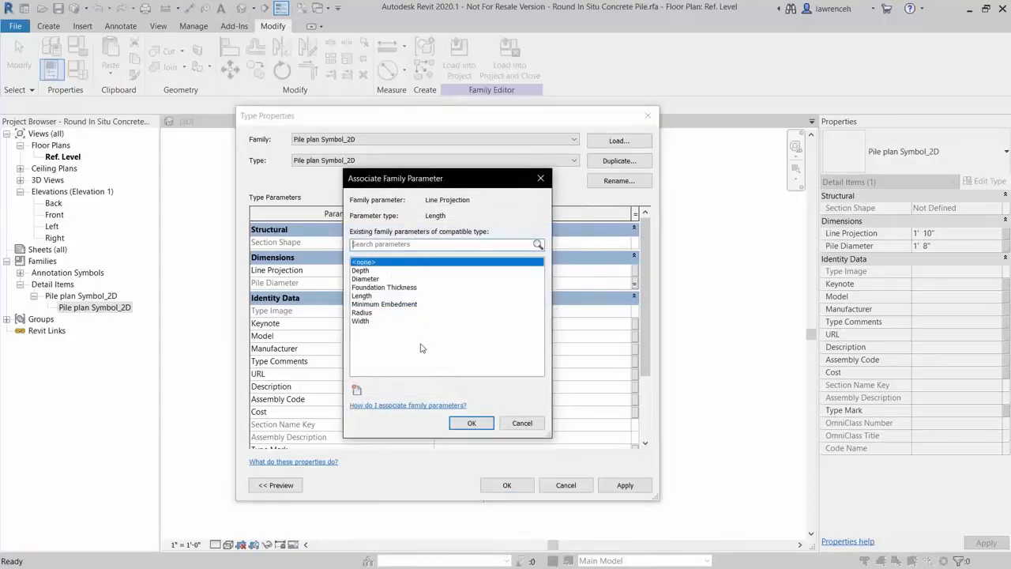
left_click(358, 391)
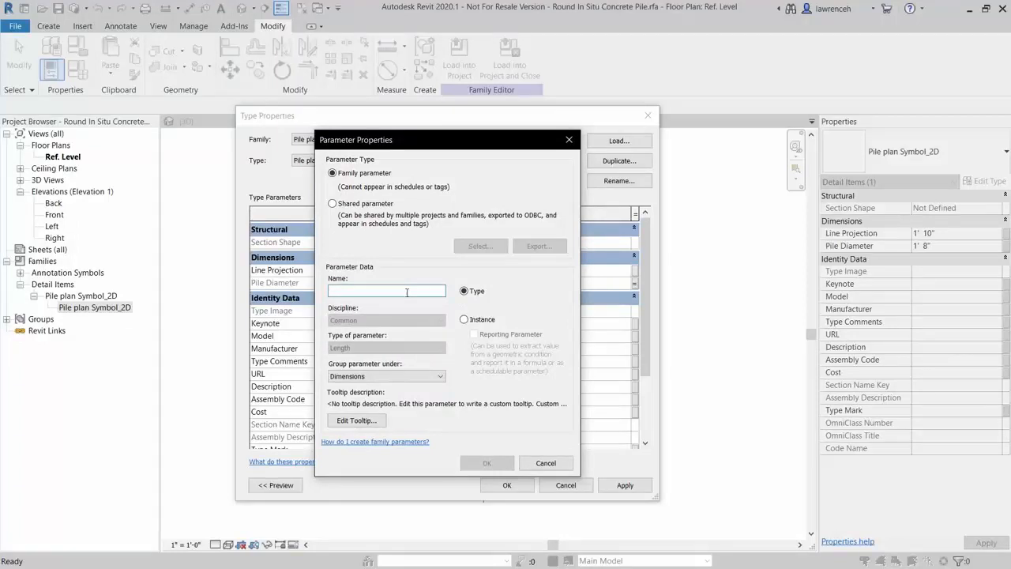
type("Line Projection")
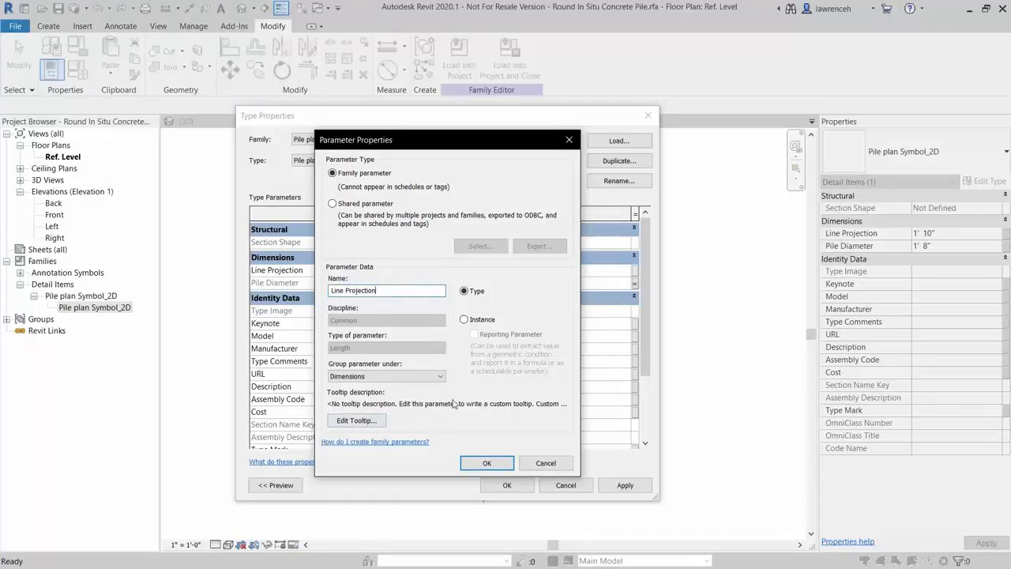
left_click(488, 463)
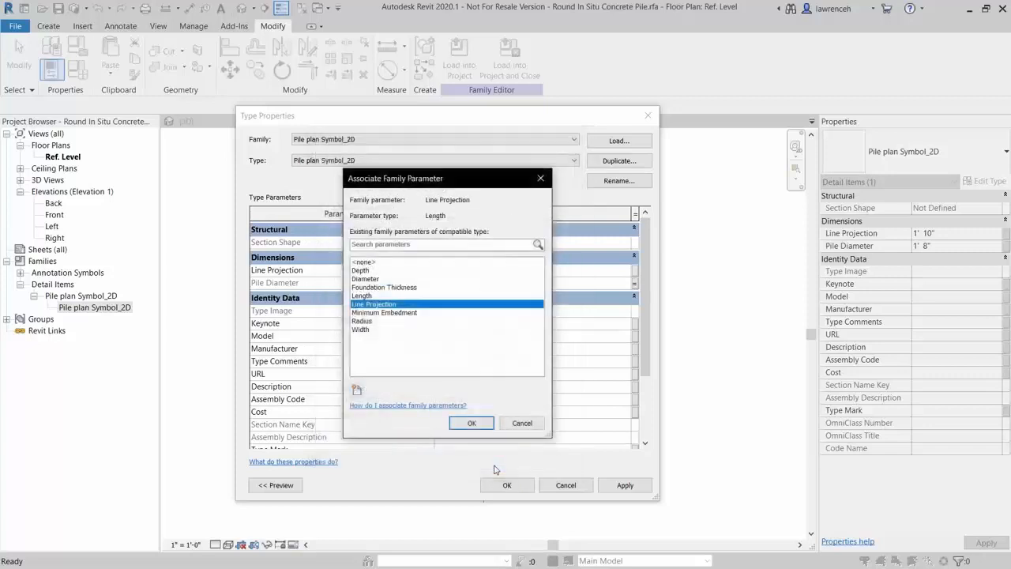
left_click(476, 423)
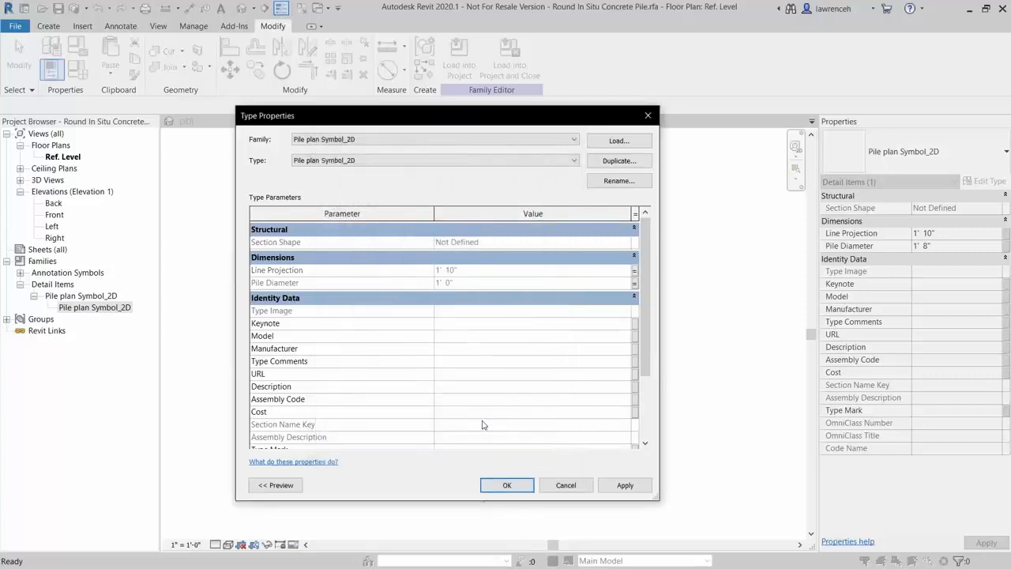
left_click(504, 485)
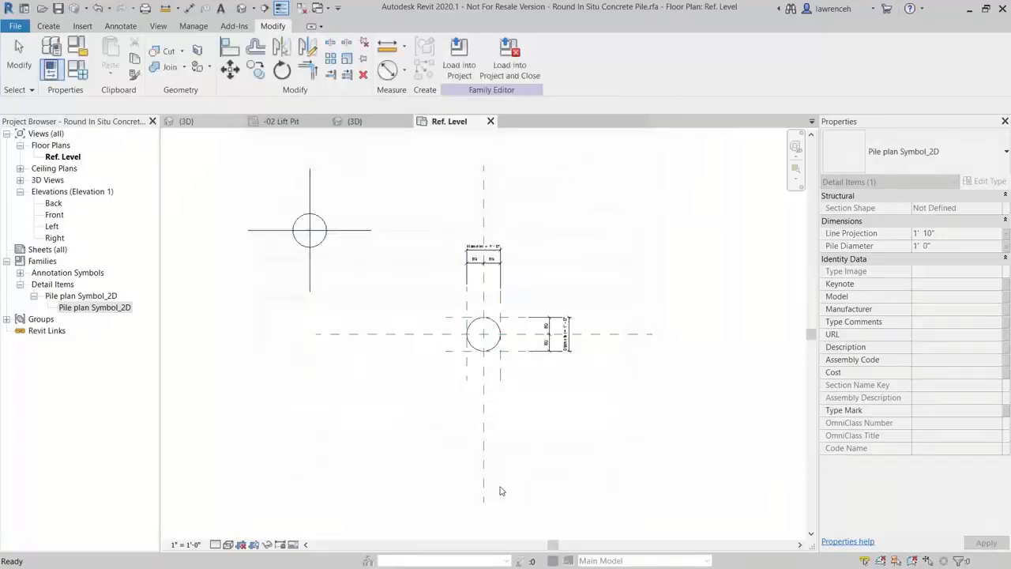
key("Escape")
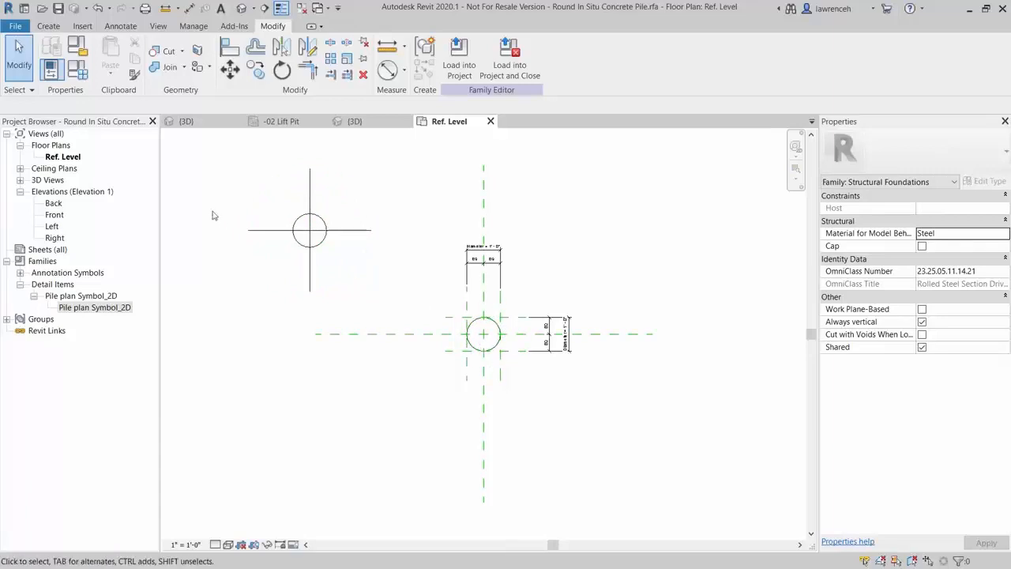
Drive the pile family's Line Projection parameter with the formula Diameter * 0.75 and apply the family types
left_click(83, 72)
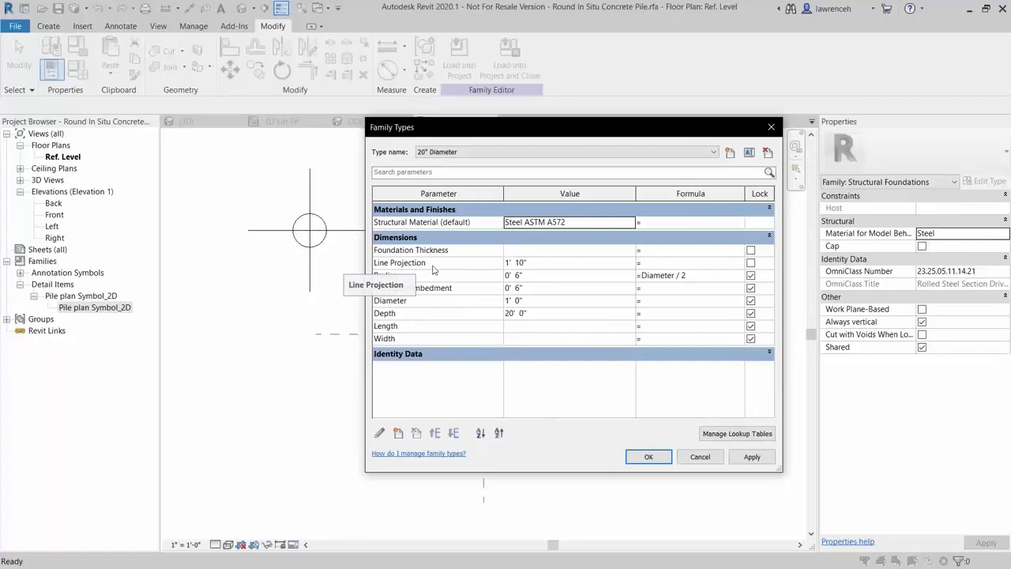
left_click(672, 263)
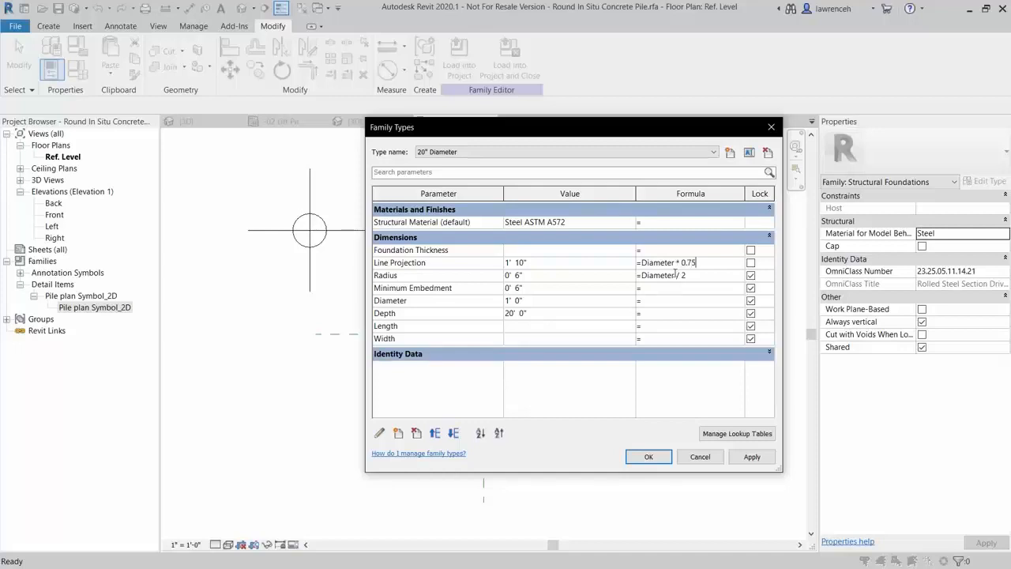
left_click(699, 397)
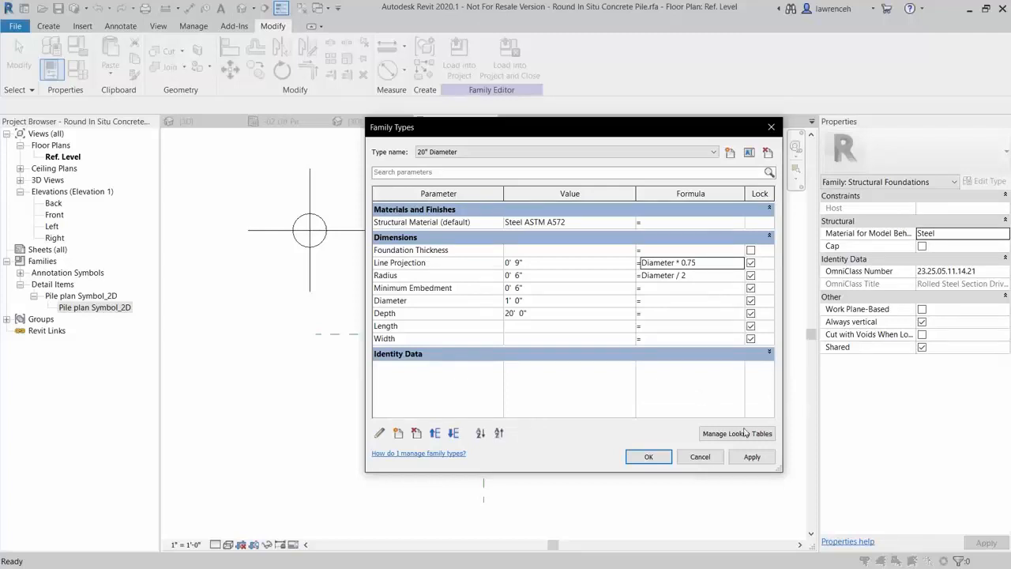
left_click(656, 458)
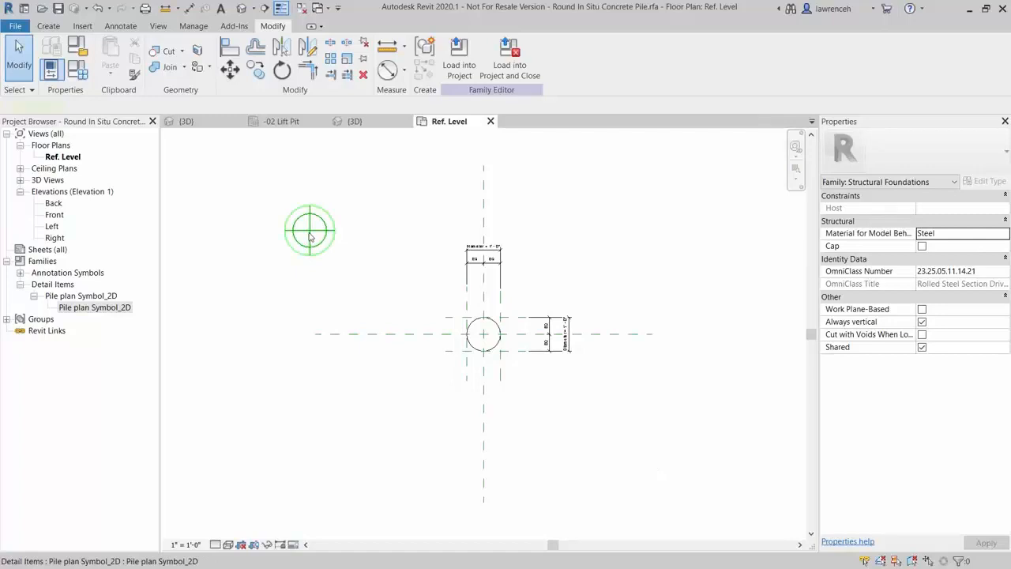
Move the pile plan symbol onto the pile's centre and load the family into the project without saving its file, overwriting the existing version
left_click_drag(313, 240, 489, 357)
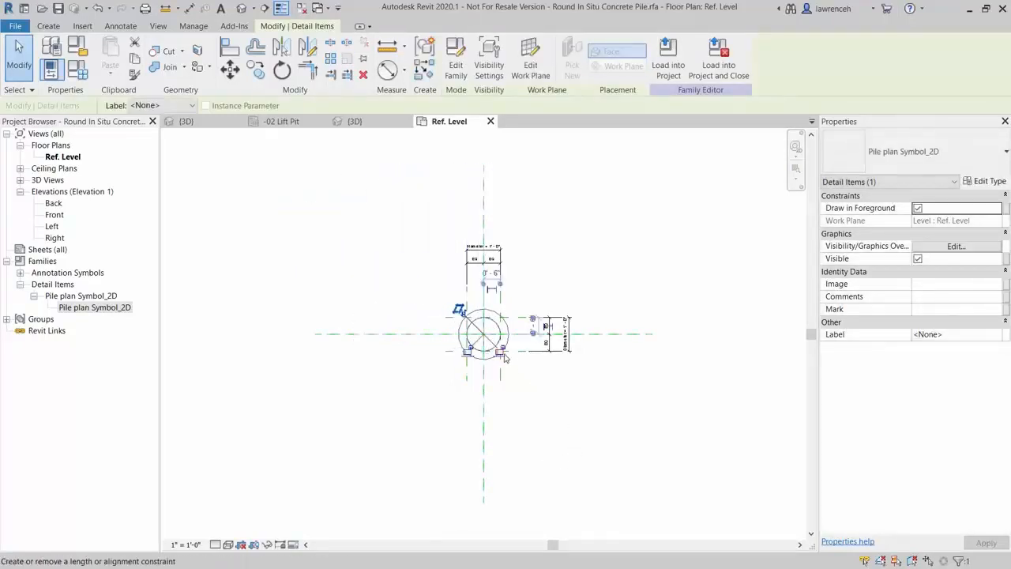
left_click(541, 411)
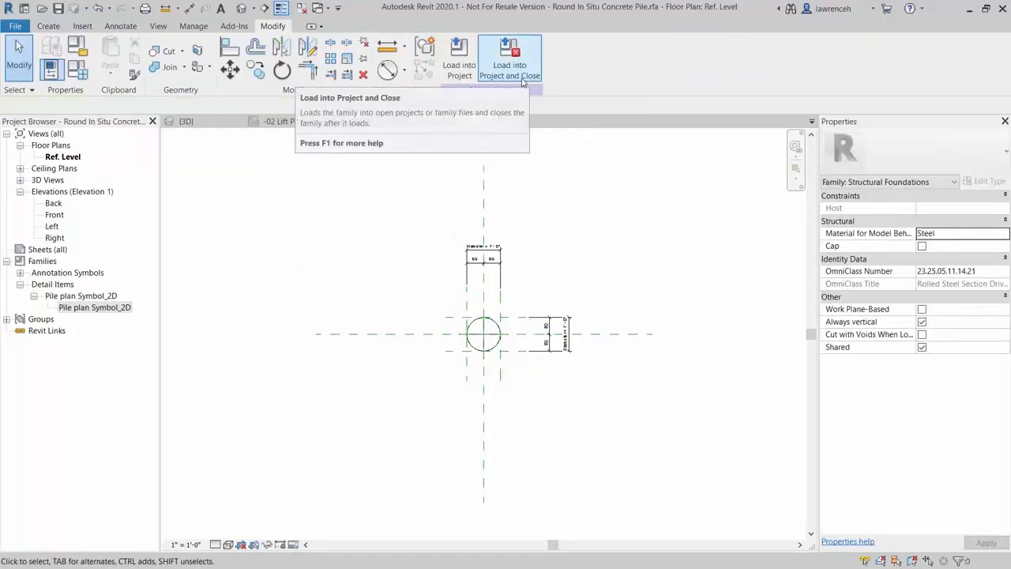
left_click(521, 76)
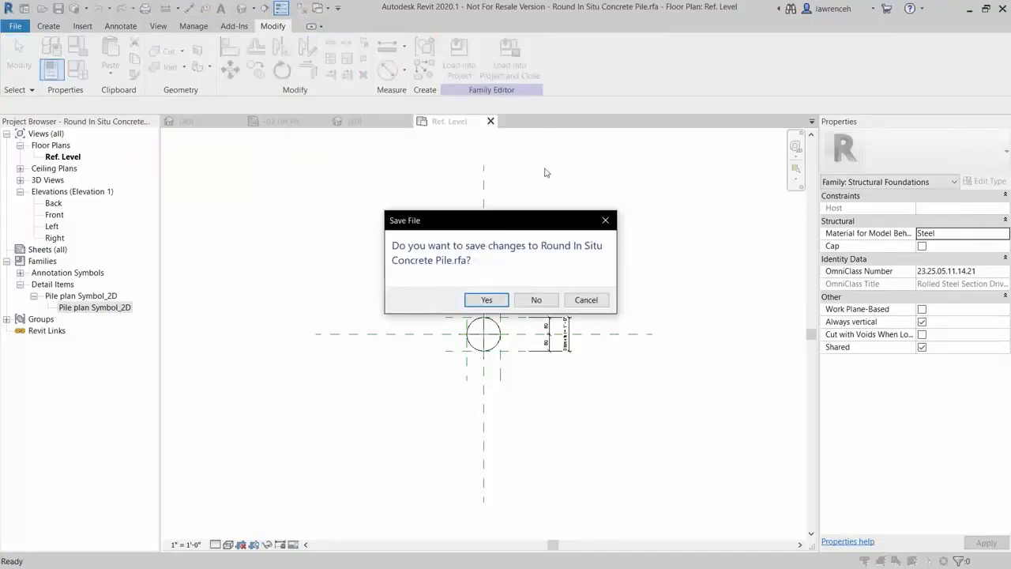
left_click(539, 300)
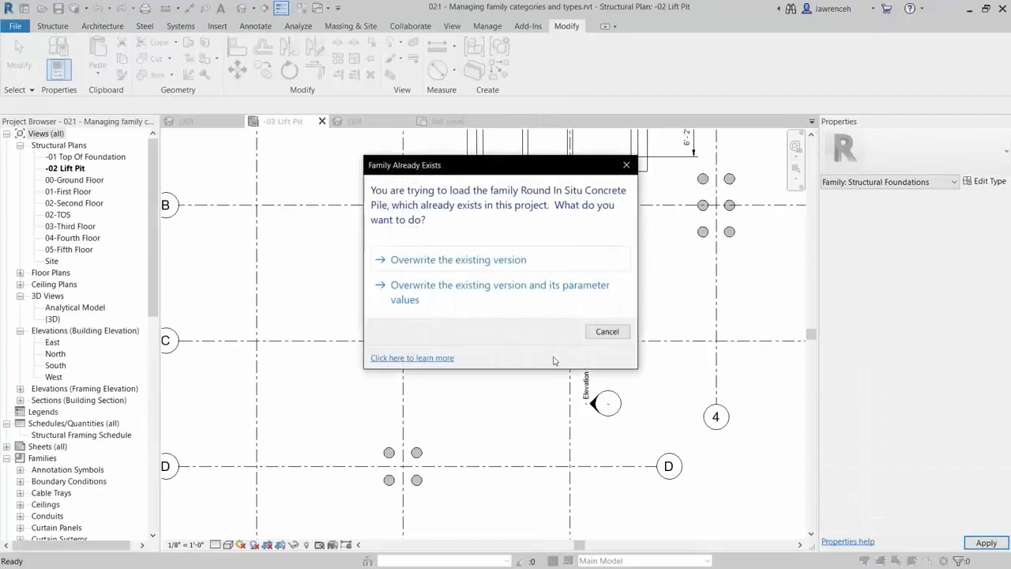
left_click(498, 261)
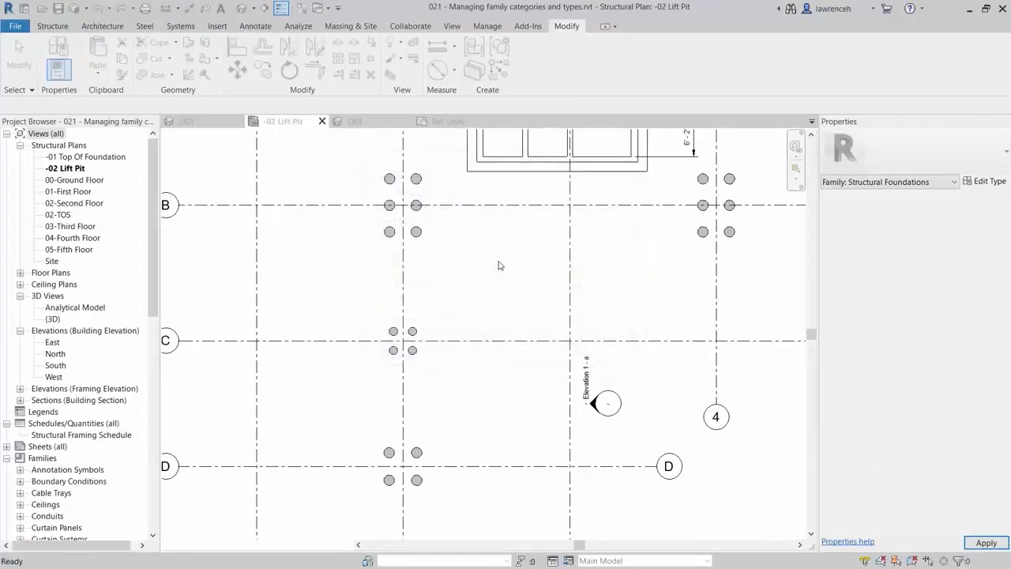
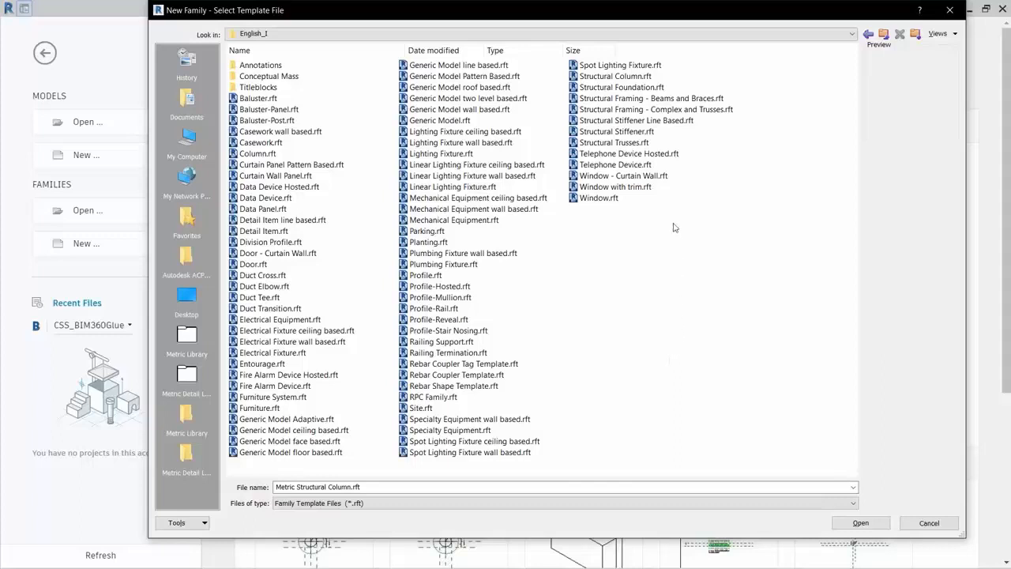
Create a new family from the Generic Model.rft template in the English_I folder
left_click(636, 89)
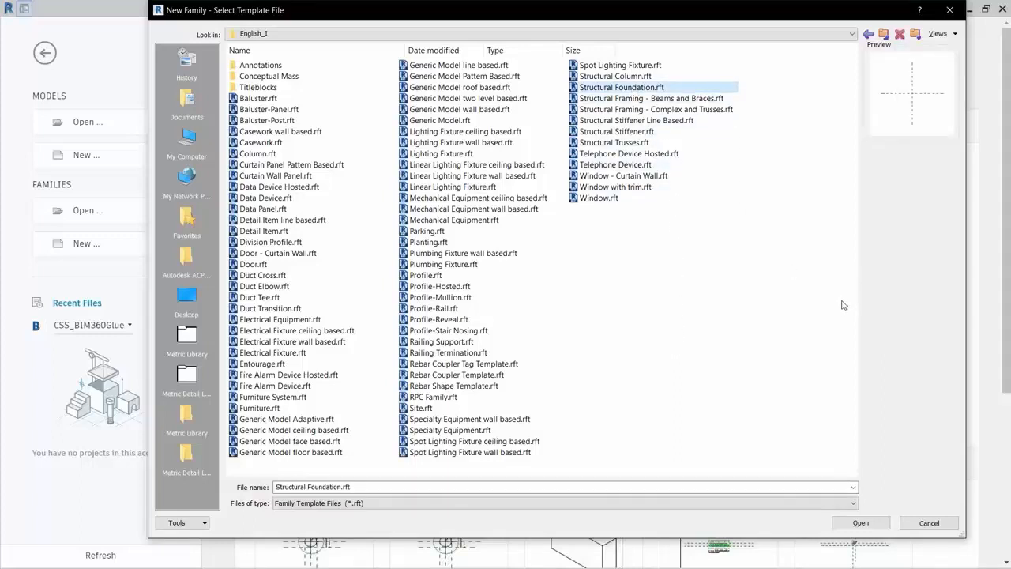
left_click(643, 79)
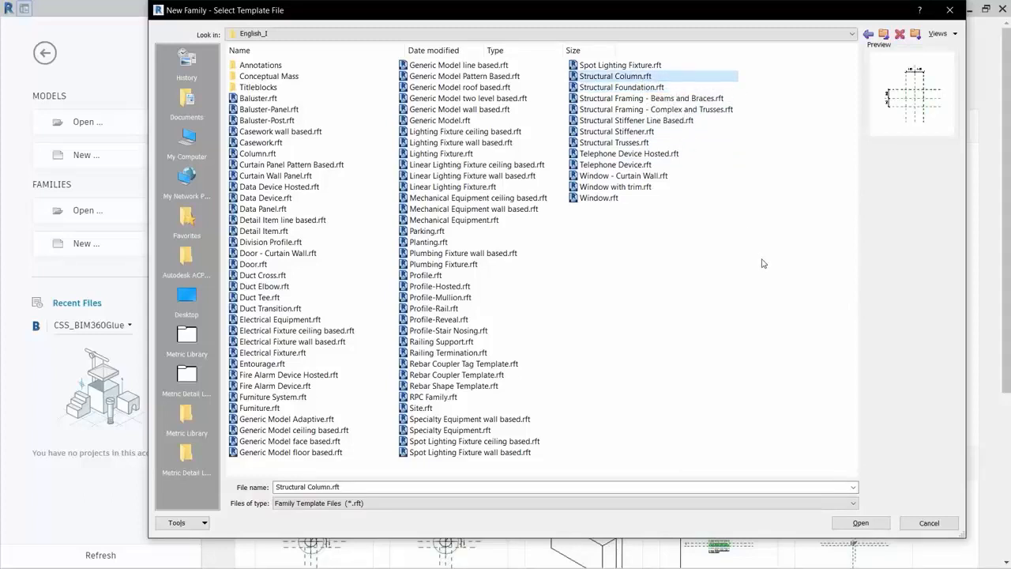
left_click(358, 474)
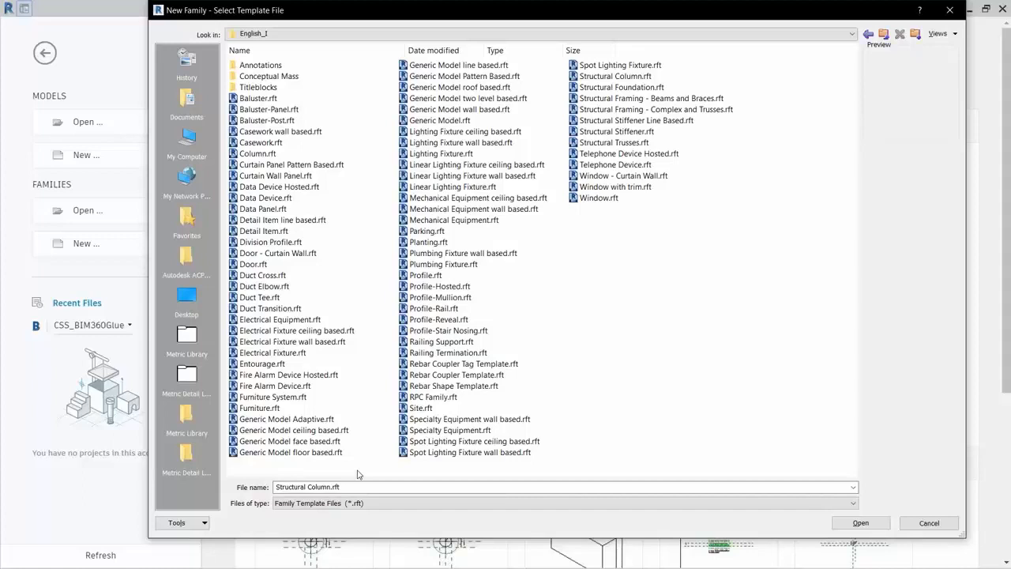
left_click(347, 440)
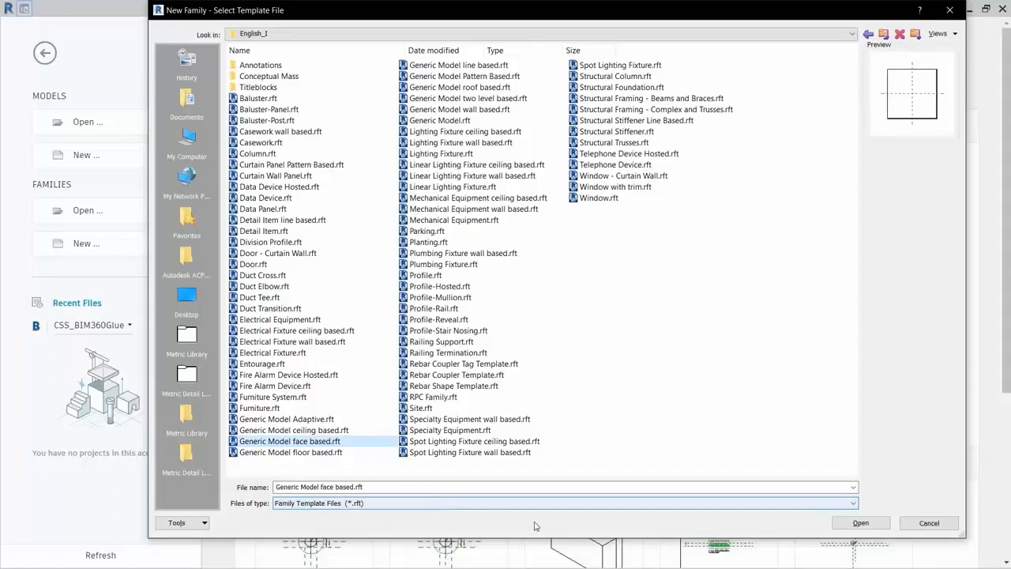
left_click(451, 122)
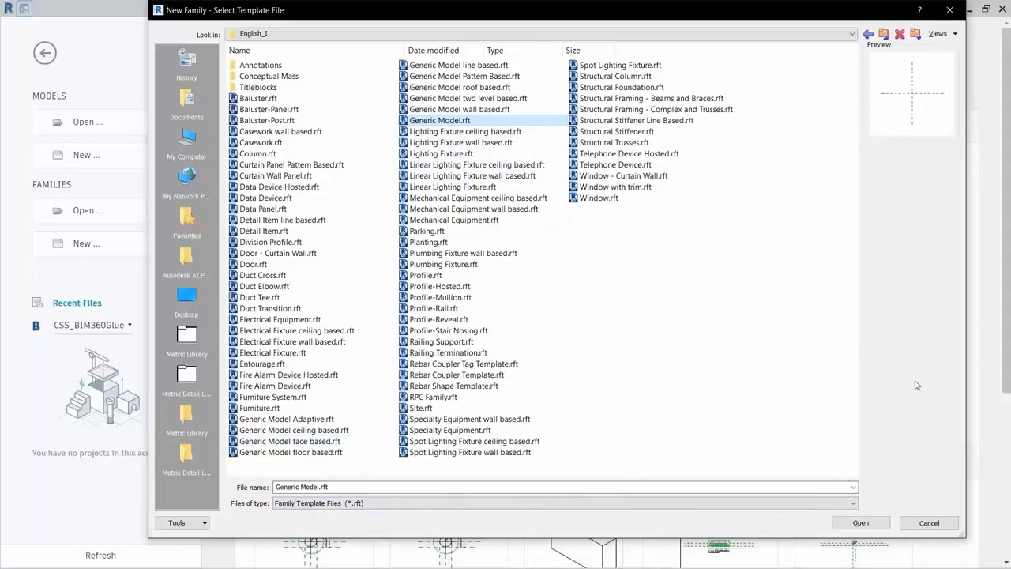
left_click(863, 524)
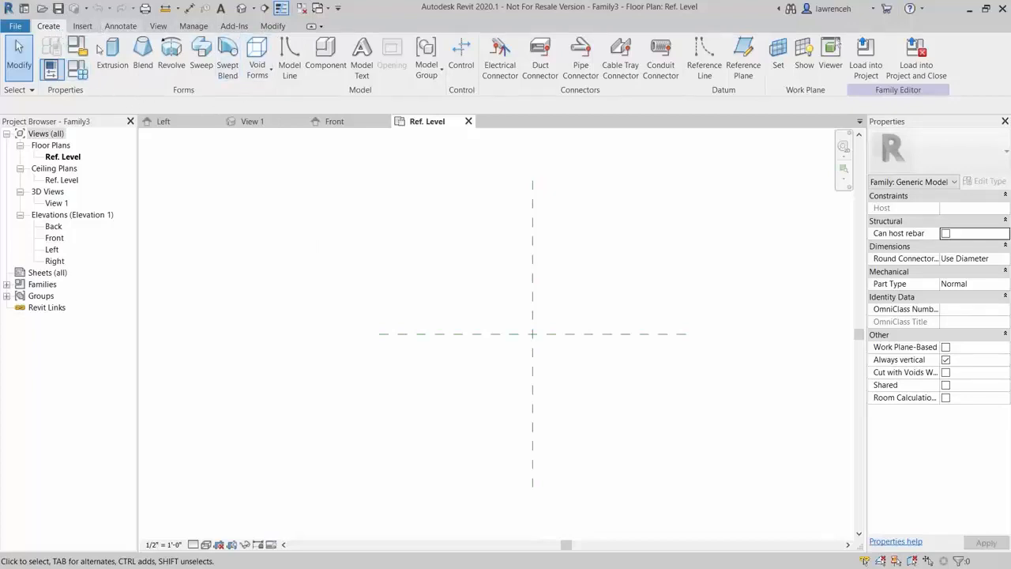
left_click(257, 64)
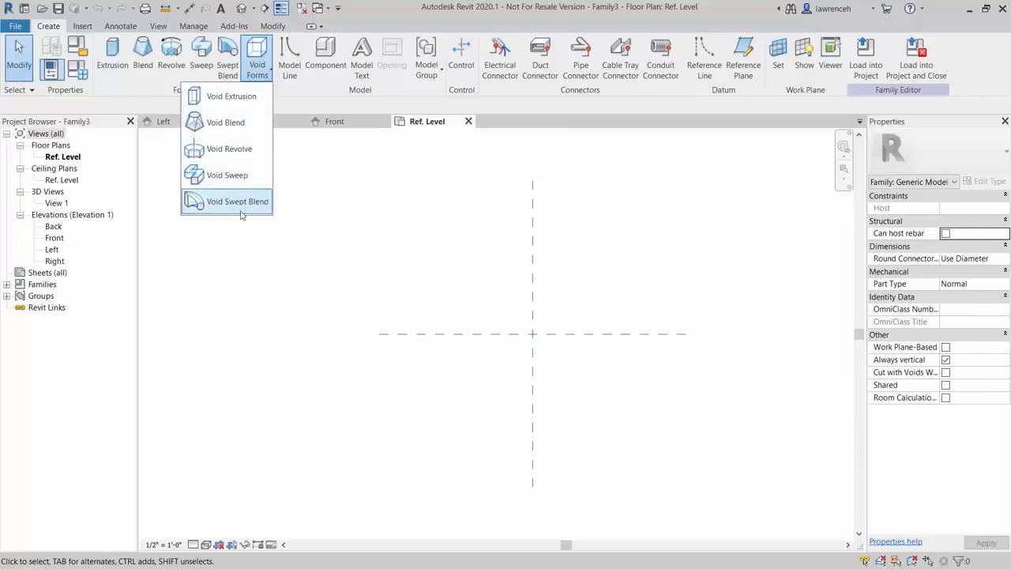
left_click(261, 290)
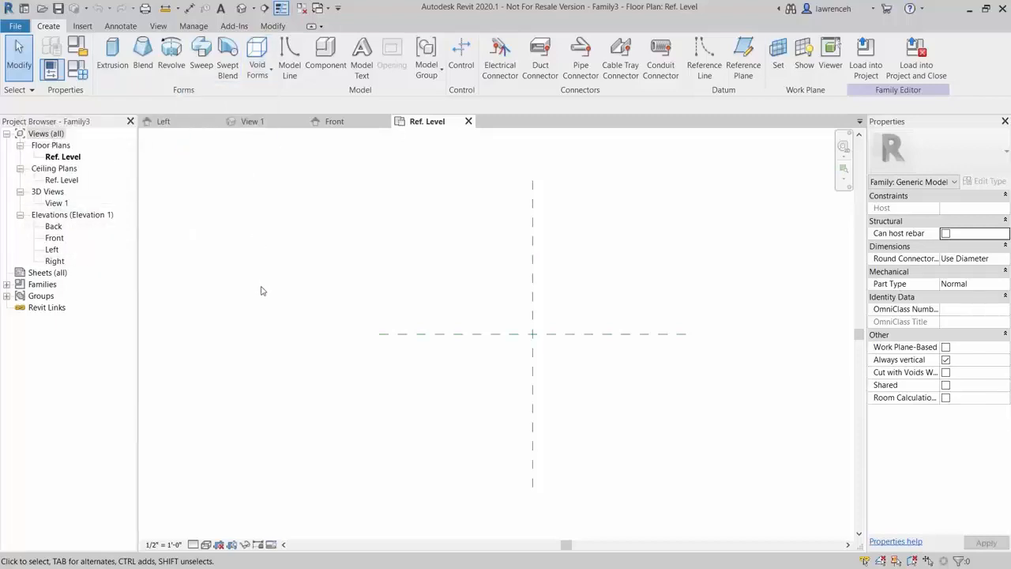
Set the family category to Structural Foundations with Concrete as Material for Model Behavior and enable Cut with Voids When Loaded
left_click(79, 49)
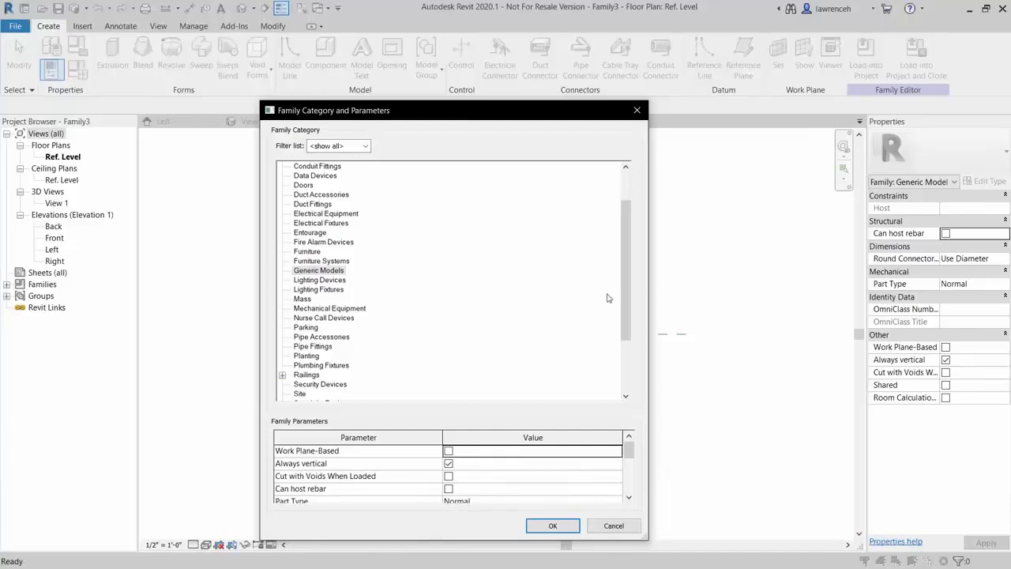
left_click_drag(625, 306, 626, 371)
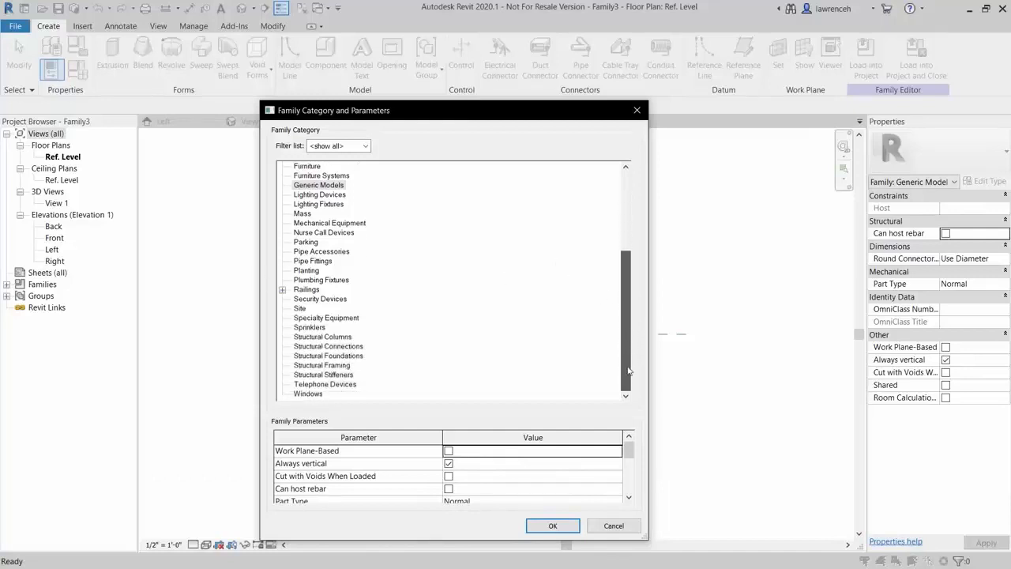
left_click(311, 356)
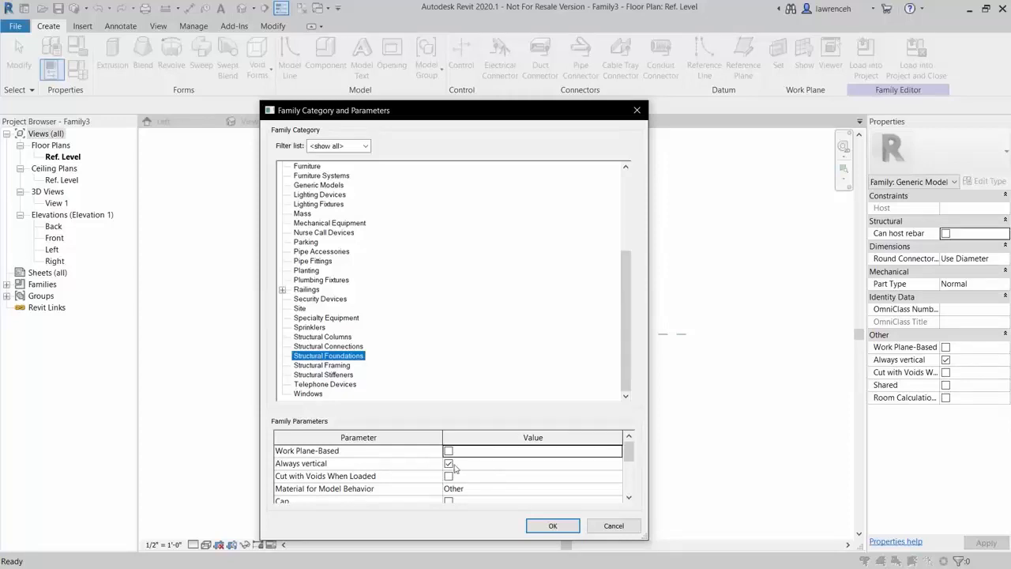
left_click(477, 489)
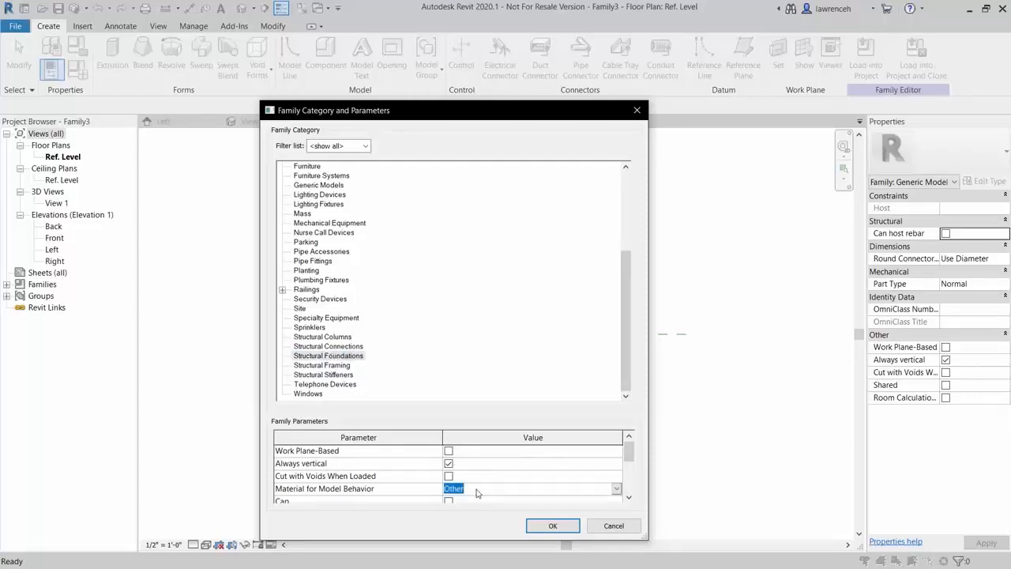
left_click(617, 489)
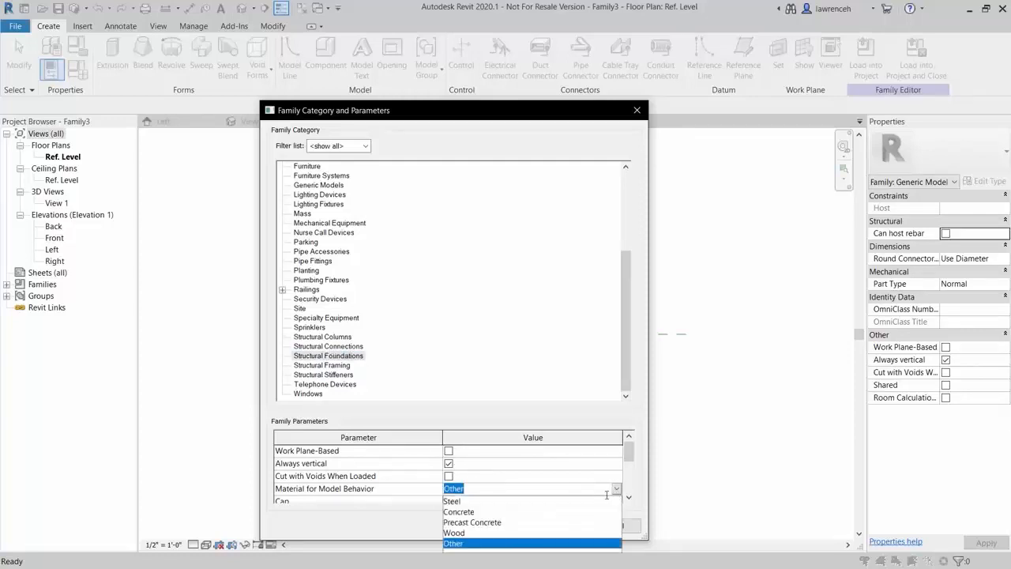
left_click(466, 512)
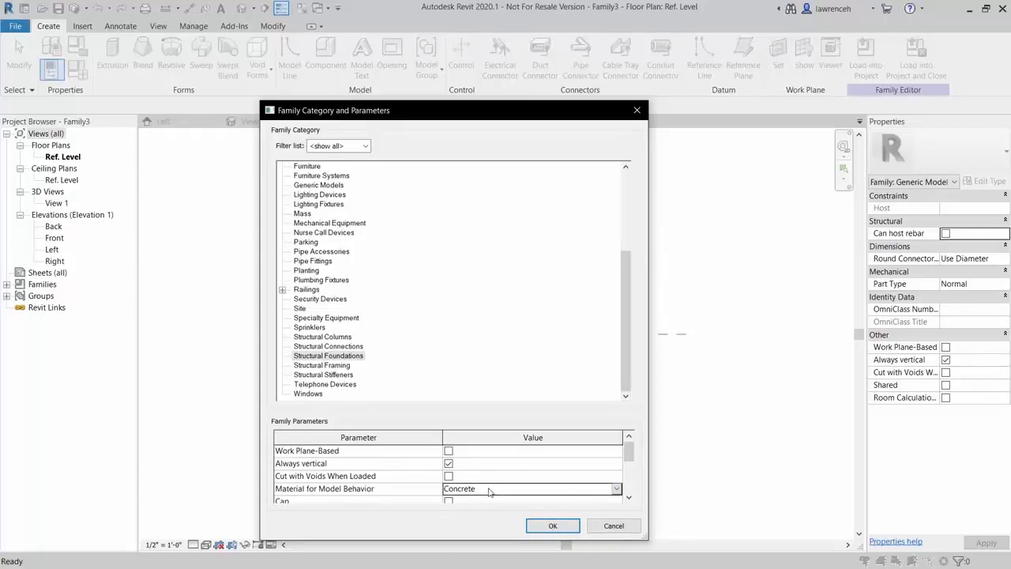
left_click(449, 476)
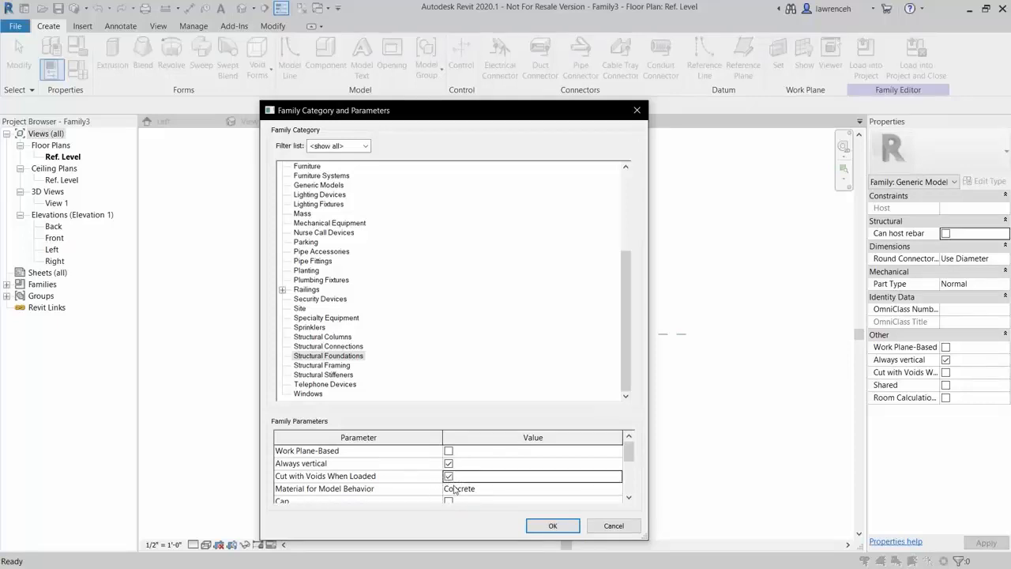
left_click(553, 527)
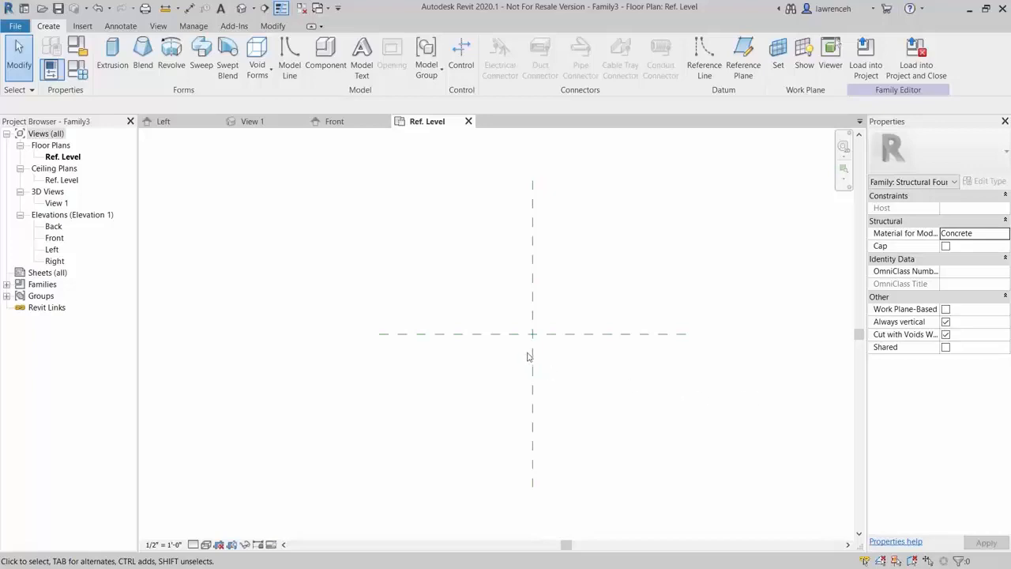
left_click_drag(568, 377, 495, 307)
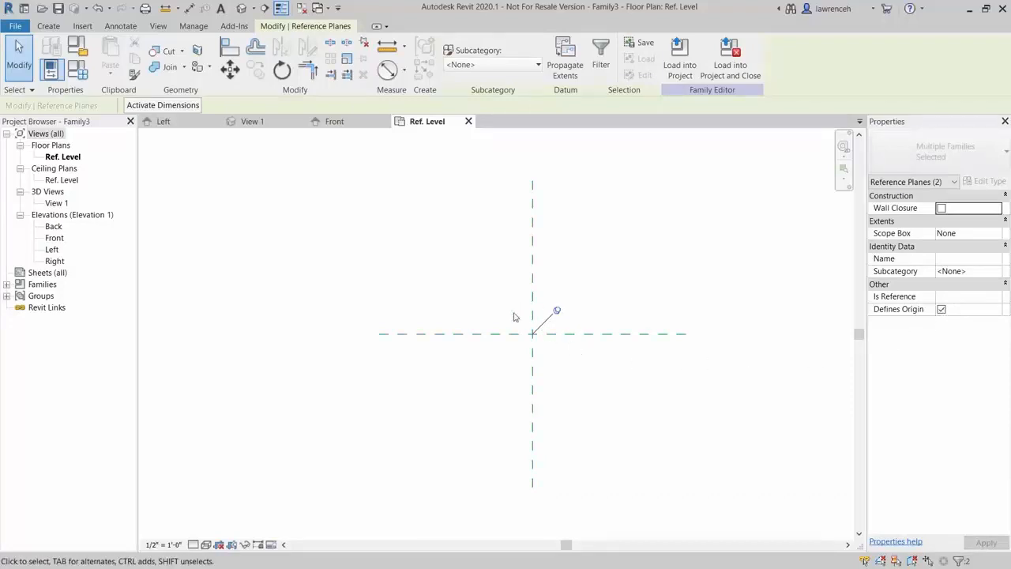
key("Escape")
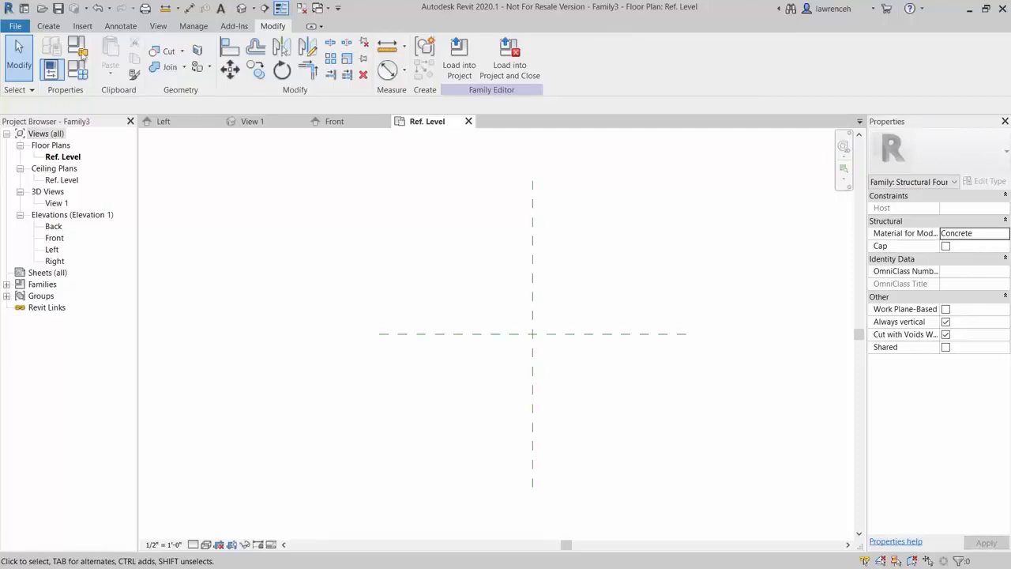
Draw a vertical reference plane about 2' to the right of the Center (Left/Right) plane, matching its length
left_click(46, 26)
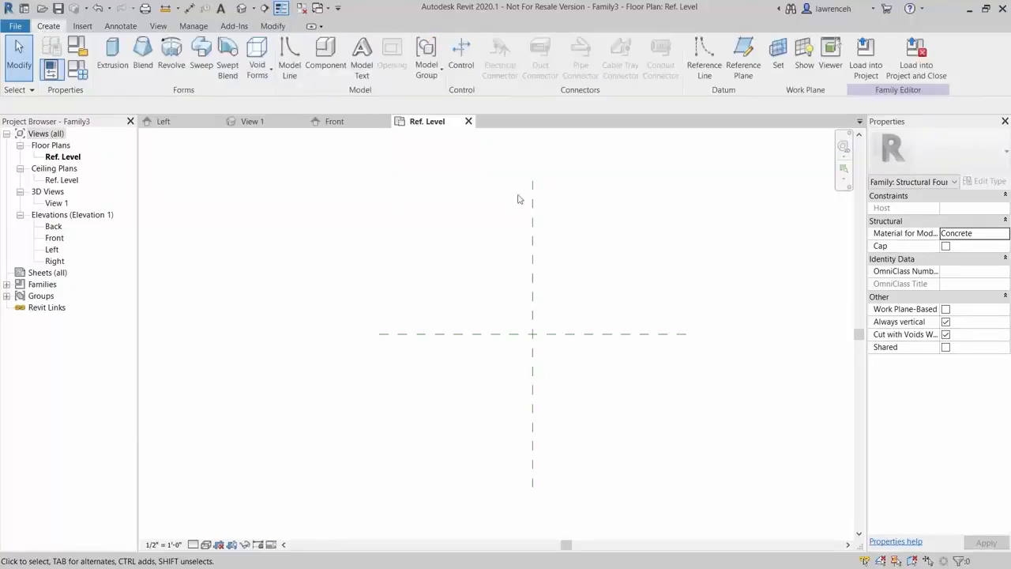
left_click(746, 77)
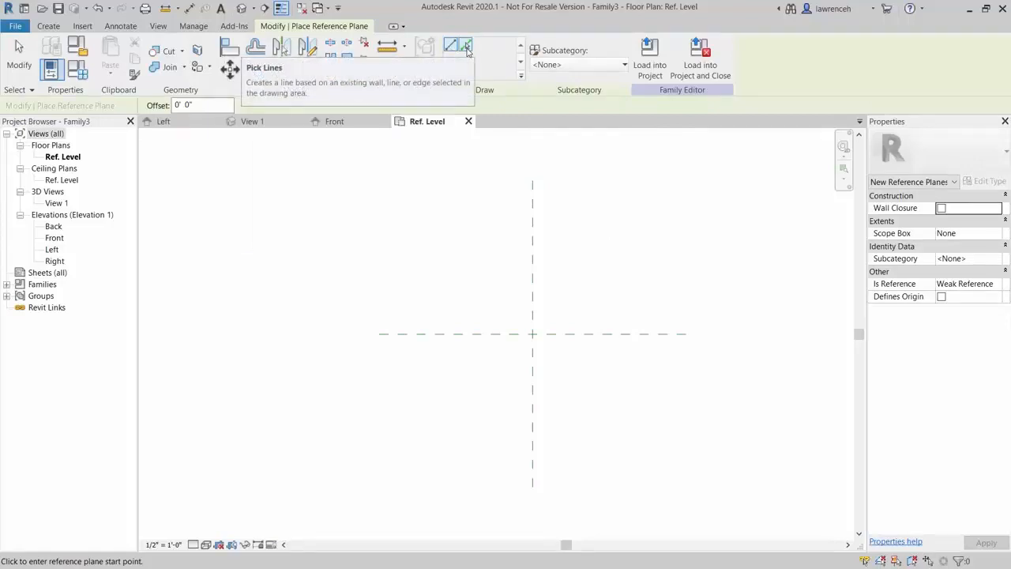
left_click(593, 487)
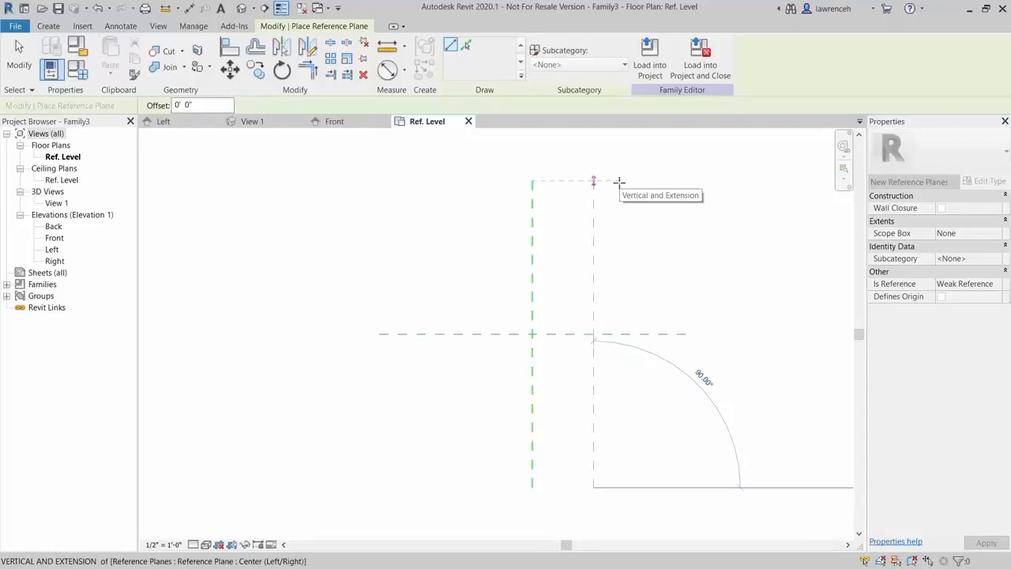
left_click(619, 183)
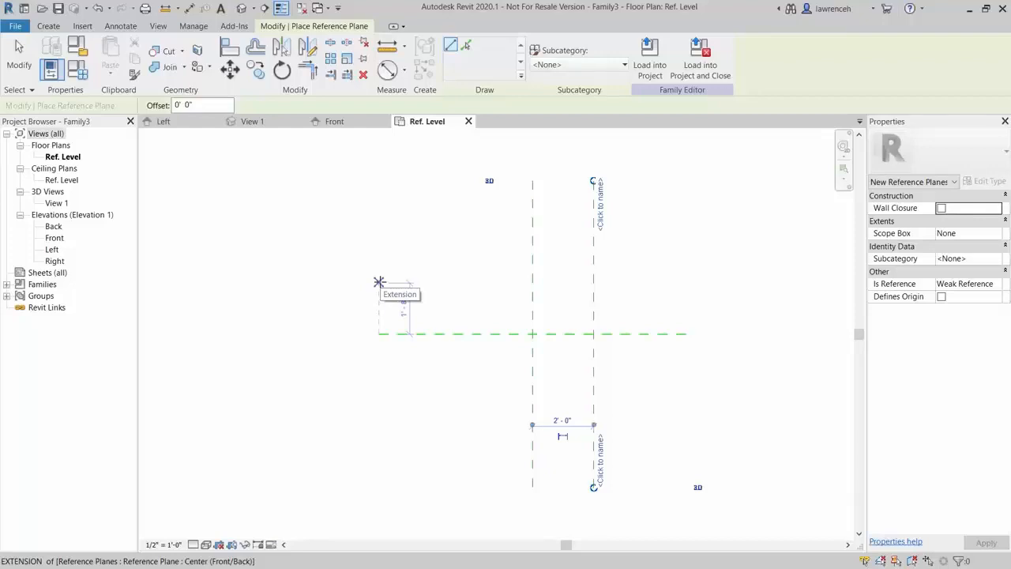
Draw a horizontal reference plane about 1' 8" above the Center (Front/Back) plane, matching its length, and end the command
left_click(379, 282)
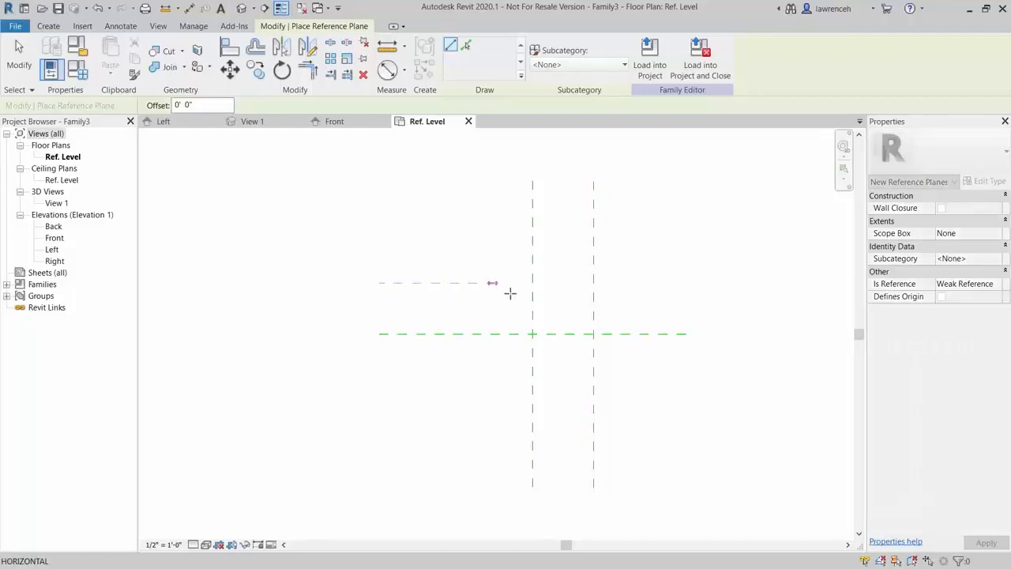
left_click(684, 282)
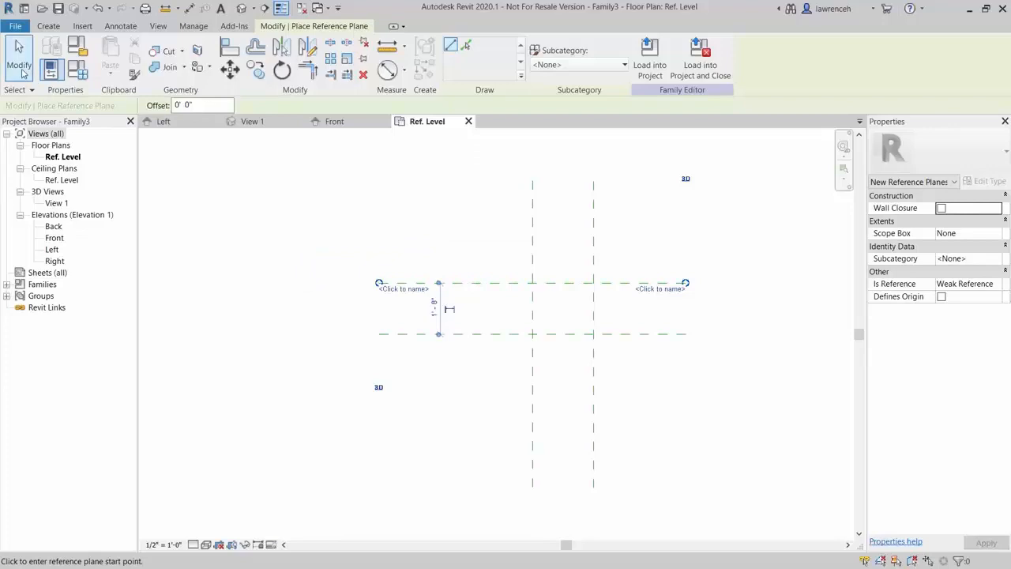
left_click(22, 69)
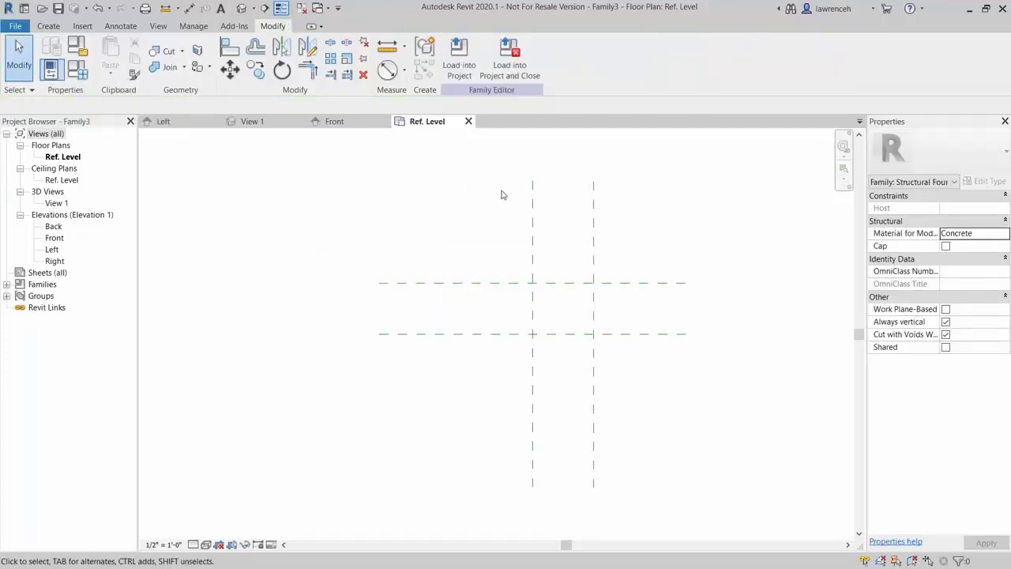
Mirror a copy of the outer vertical reference plane across the Center (Left/Right) plane
left_click_drag(553, 355, 493, 330)
left_click(498, 368)
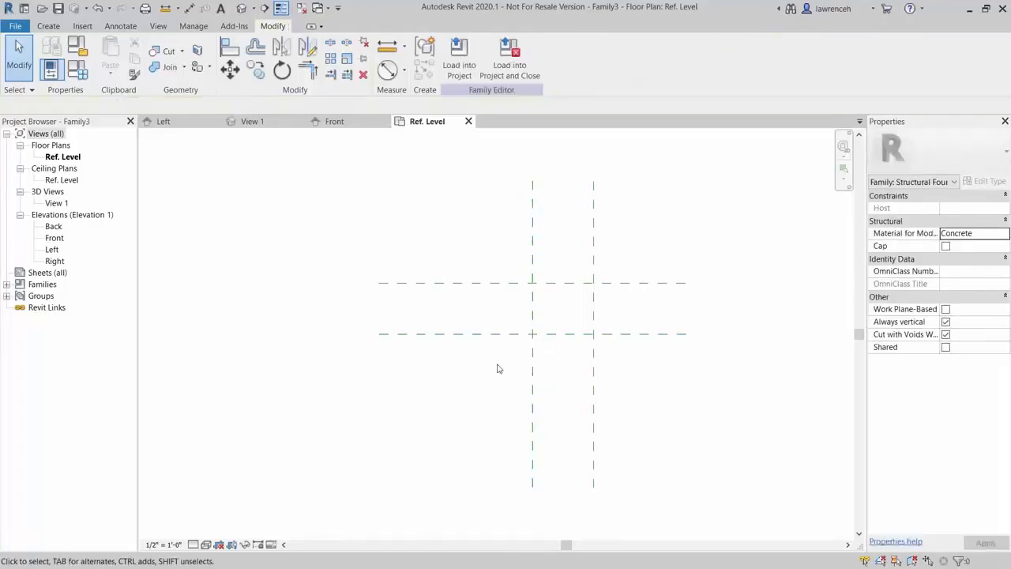
left_click(595, 249)
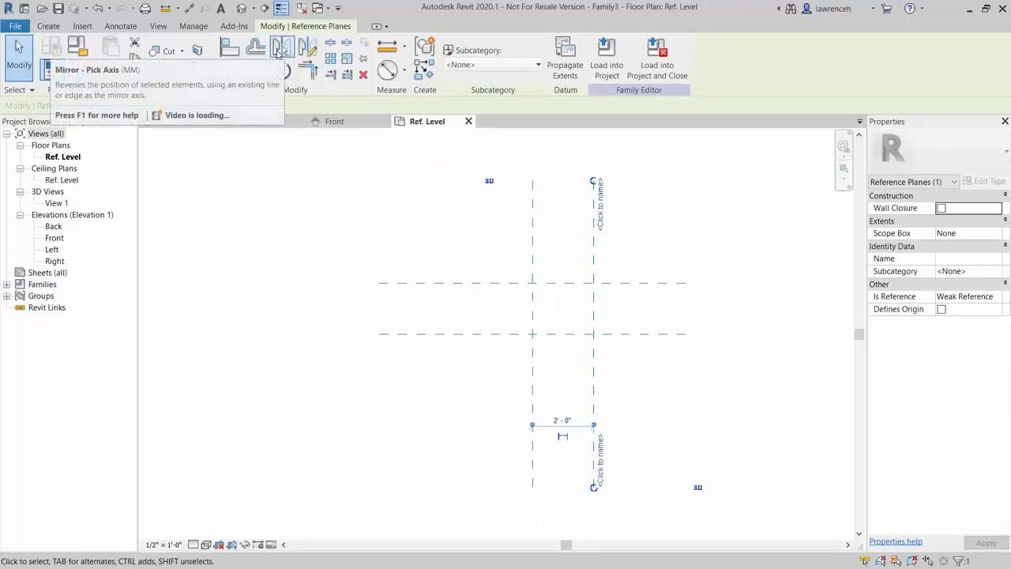
left_click(281, 47)
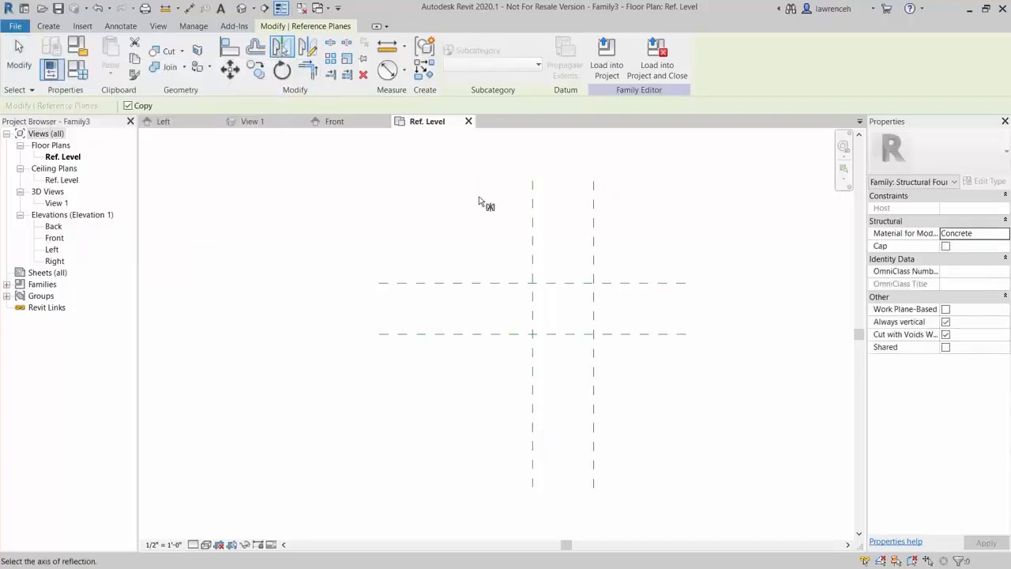
left_click(530, 229)
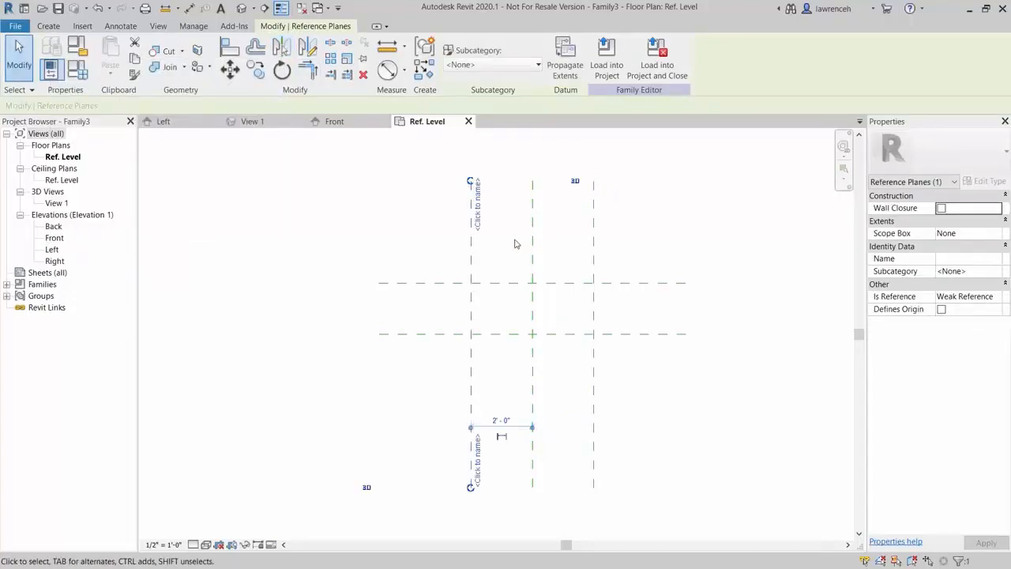
left_click(573, 271)
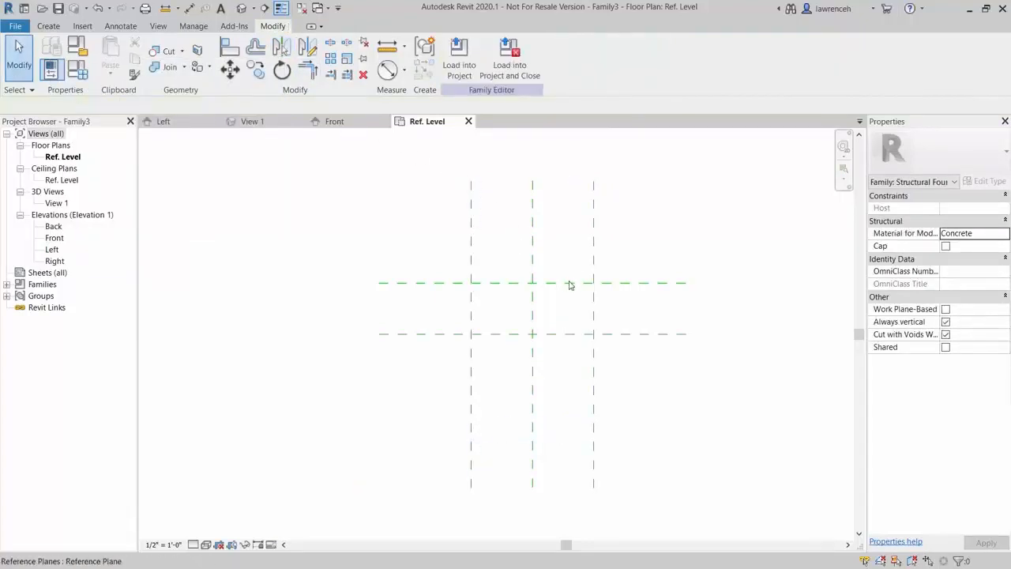
Mirror a copy of the upper horizontal reference plane across the Center (Front/Back) plane
left_click(570, 283)
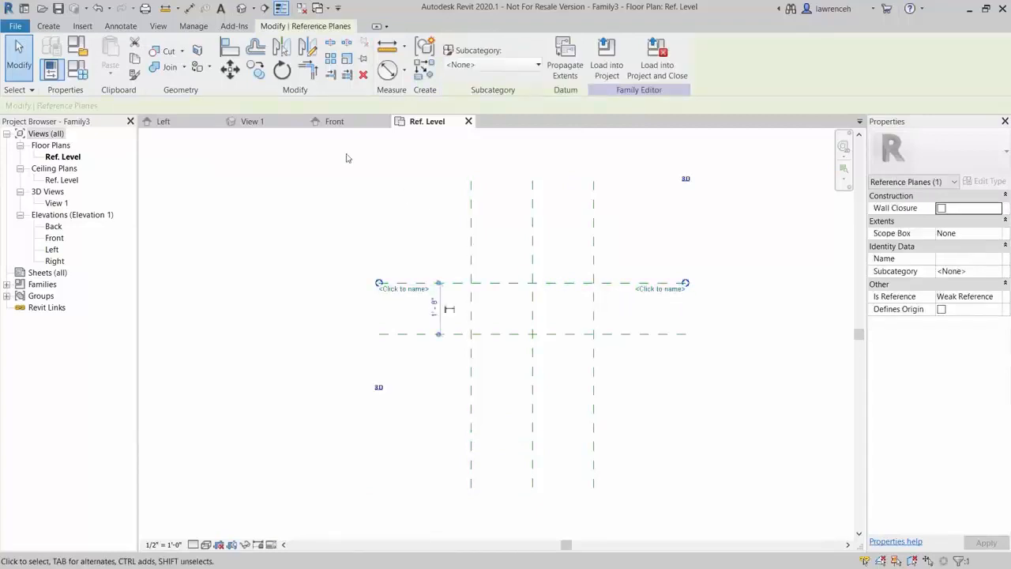
left_click(282, 48)
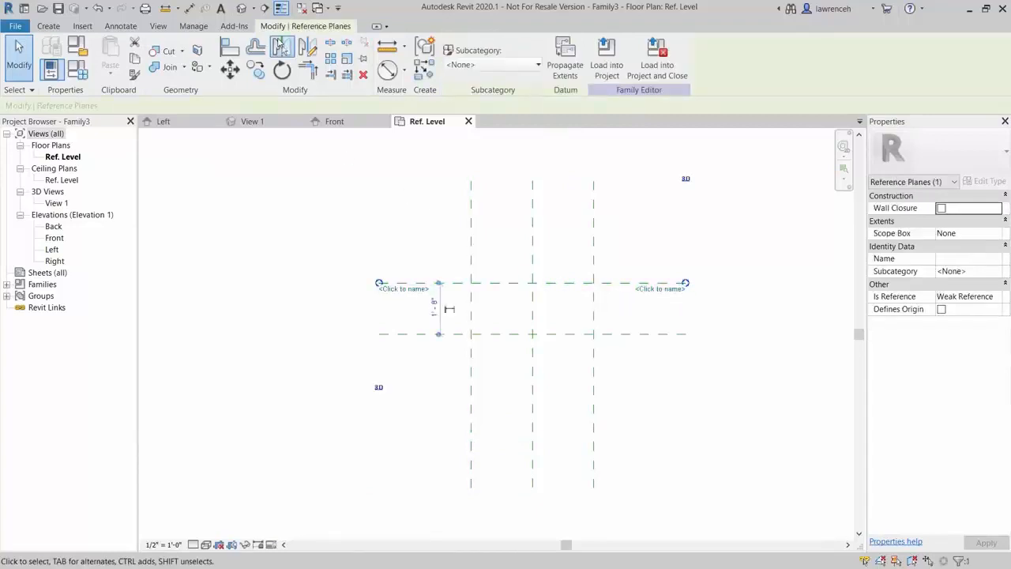
left_click(579, 335)
left_click(672, 431)
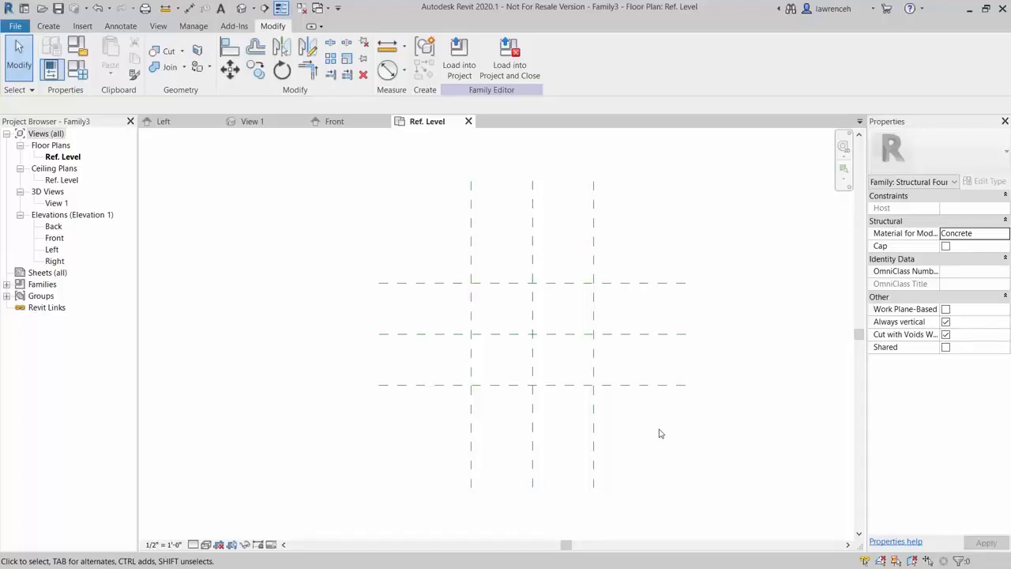
Place a continuous aligned dimension across the three vertical reference planes and set its segments equal (EQ)
left_click(190, 10)
left_click(469, 229)
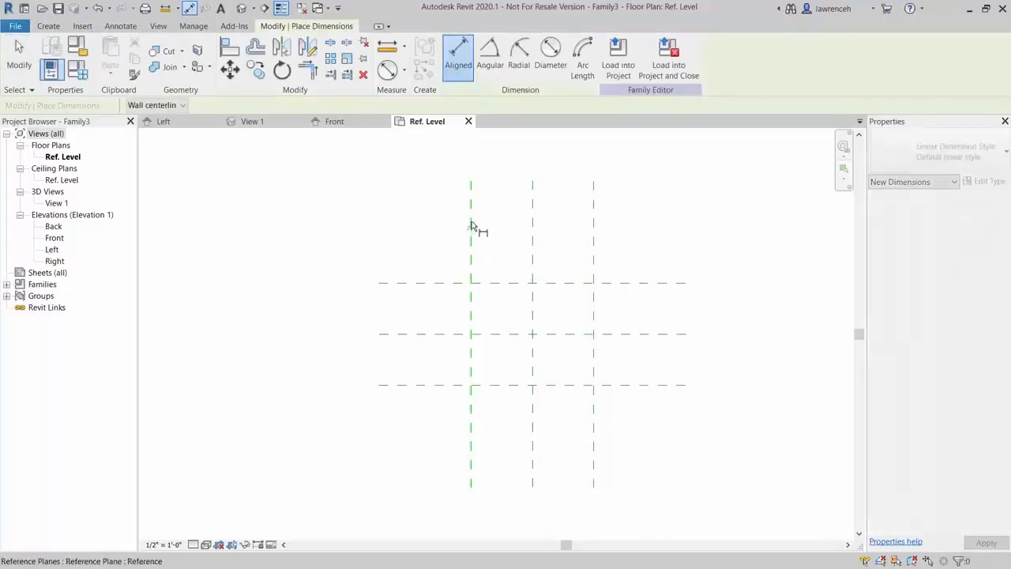
left_click(534, 226)
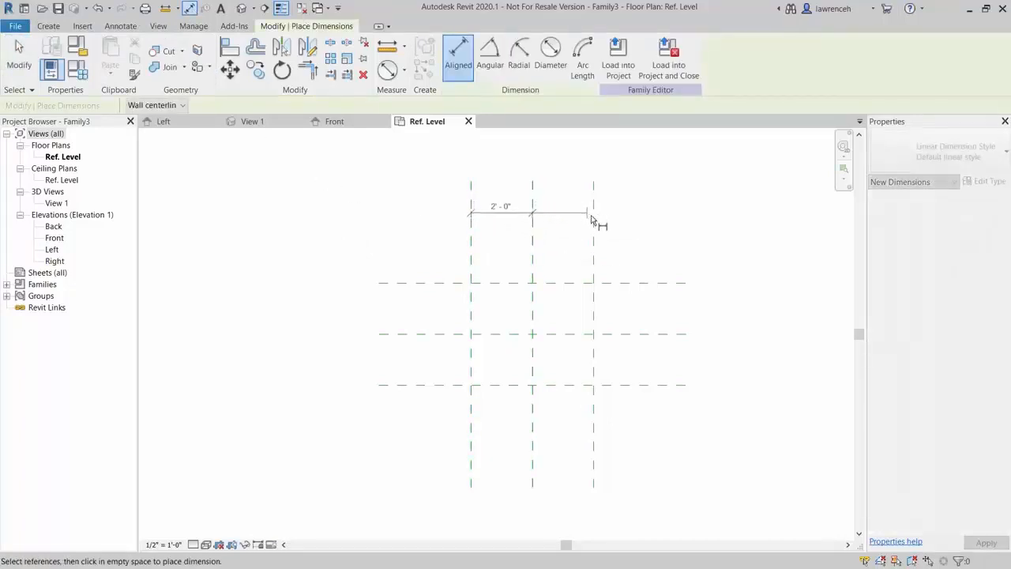
left_click(593, 223)
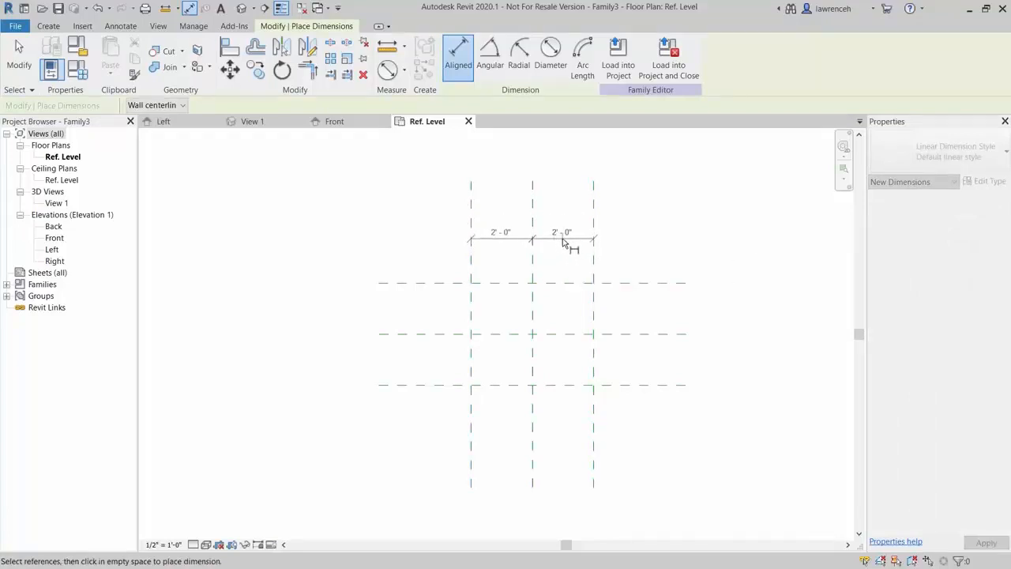
left_click(564, 239)
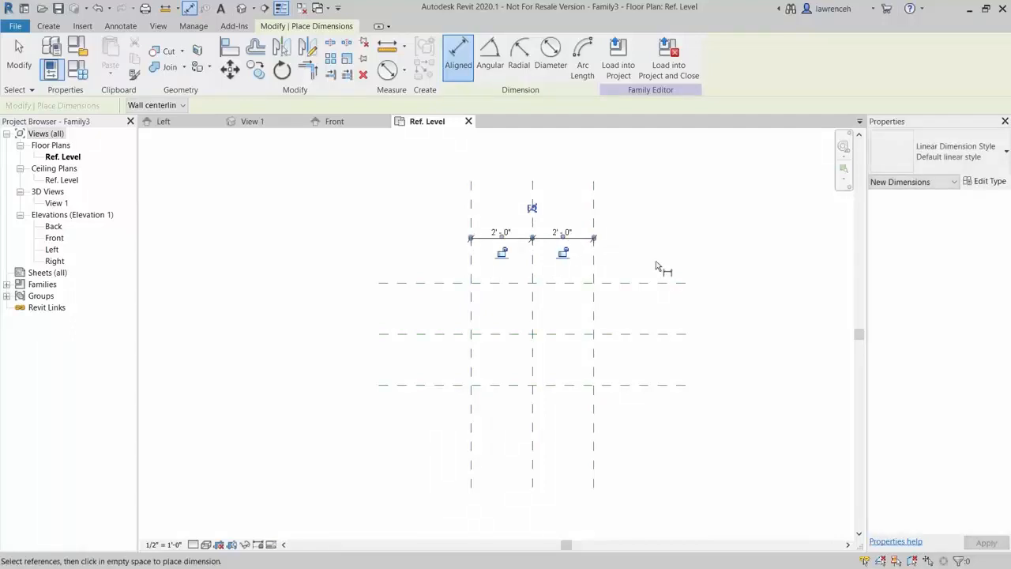
left_click(532, 209)
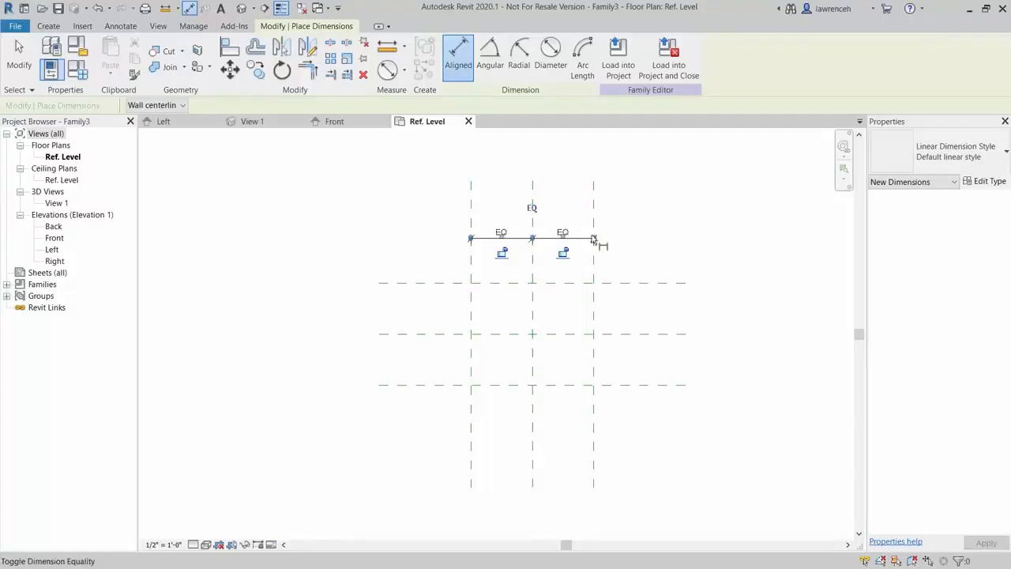
Place a continuous aligned dimension across the three horizontal reference planes, set its segments equal (EQ), and end the command
left_click(648, 384)
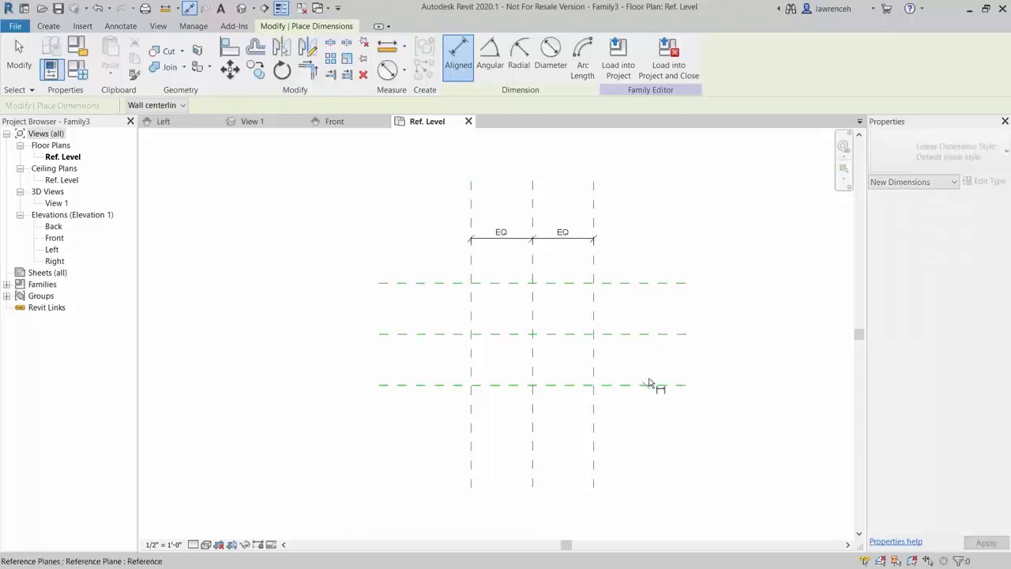
left_click(648, 335)
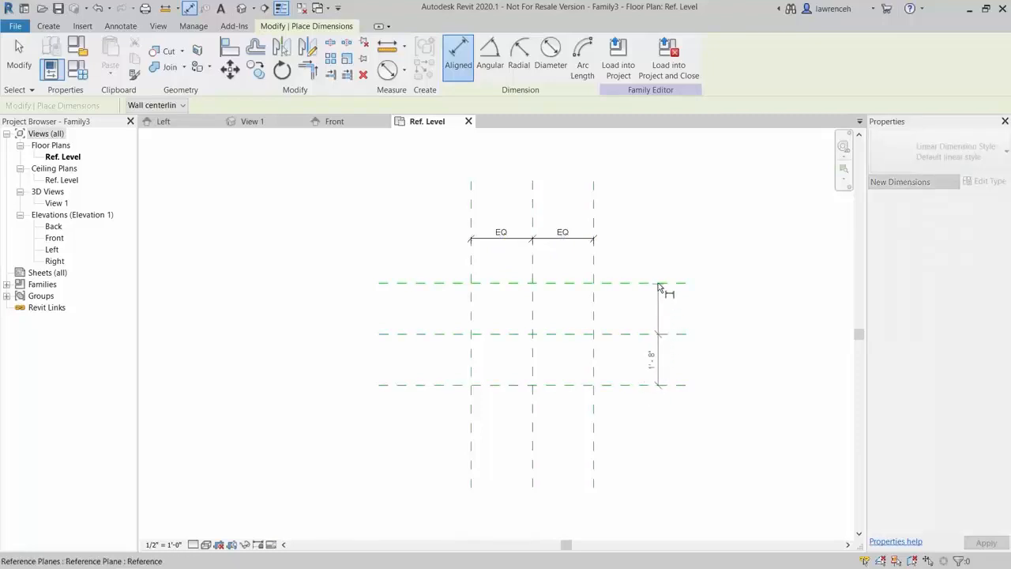
left_click(655, 292)
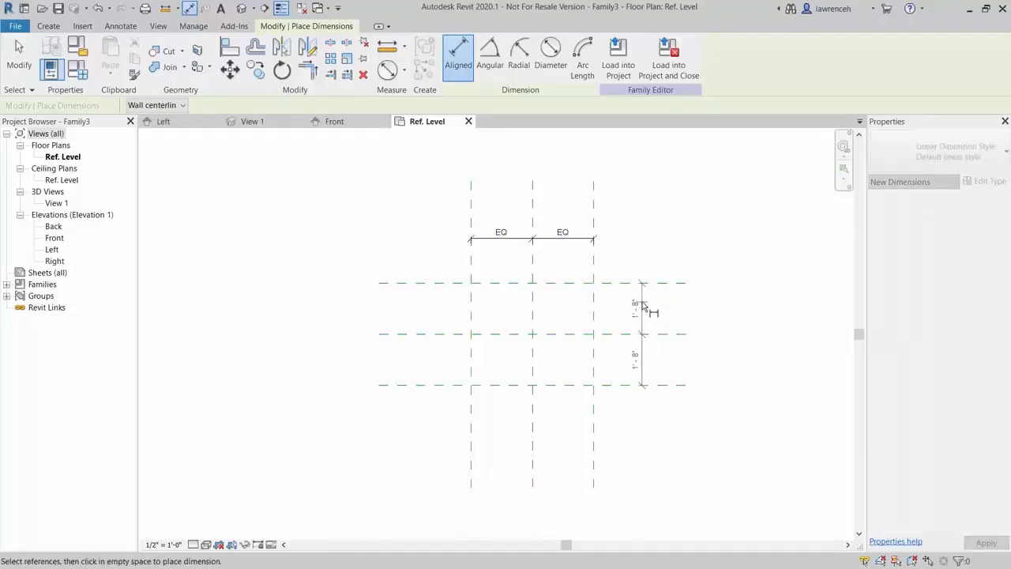
left_click(642, 305)
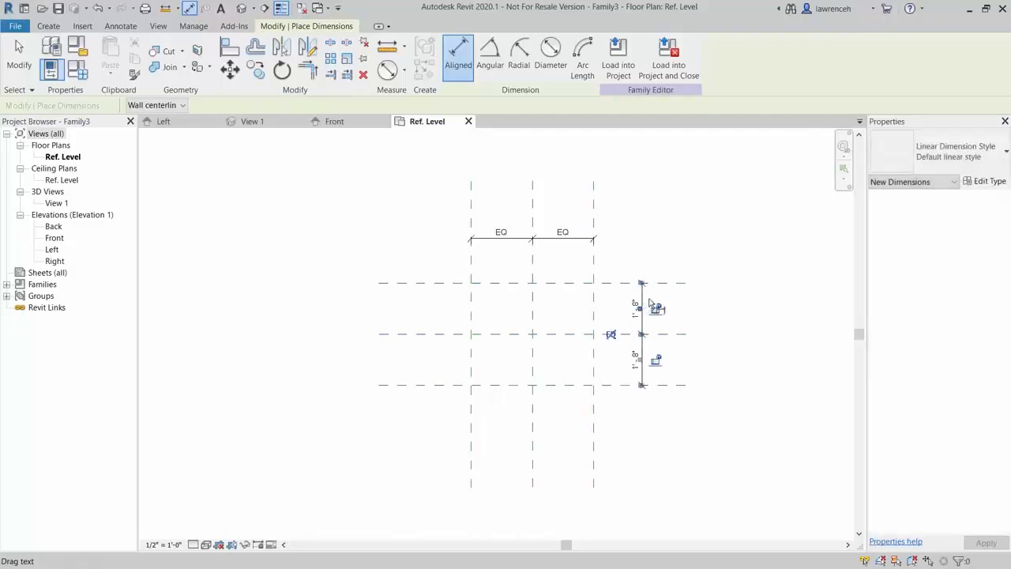
left_click(611, 335)
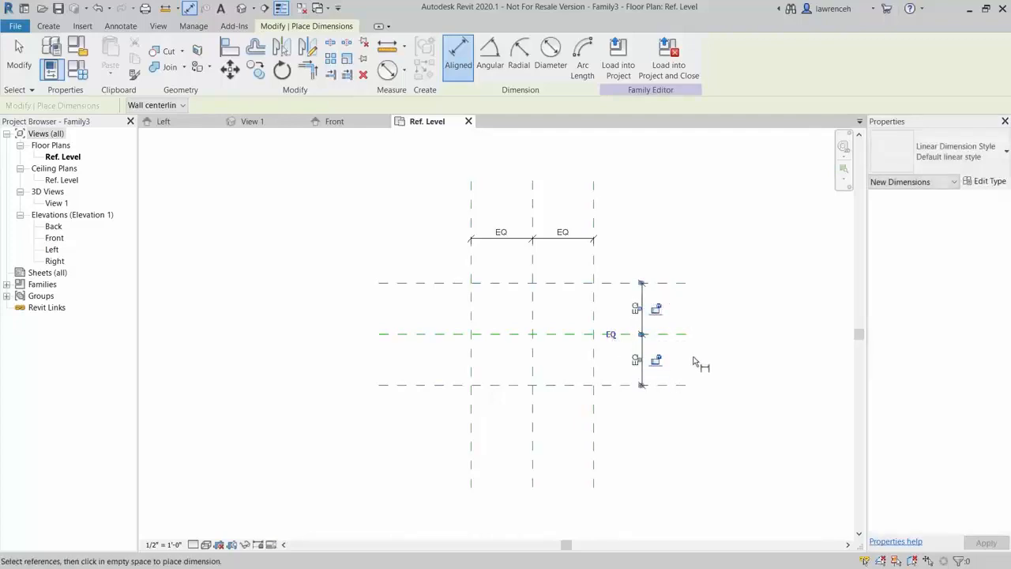
key("Escape")
key("Escape")
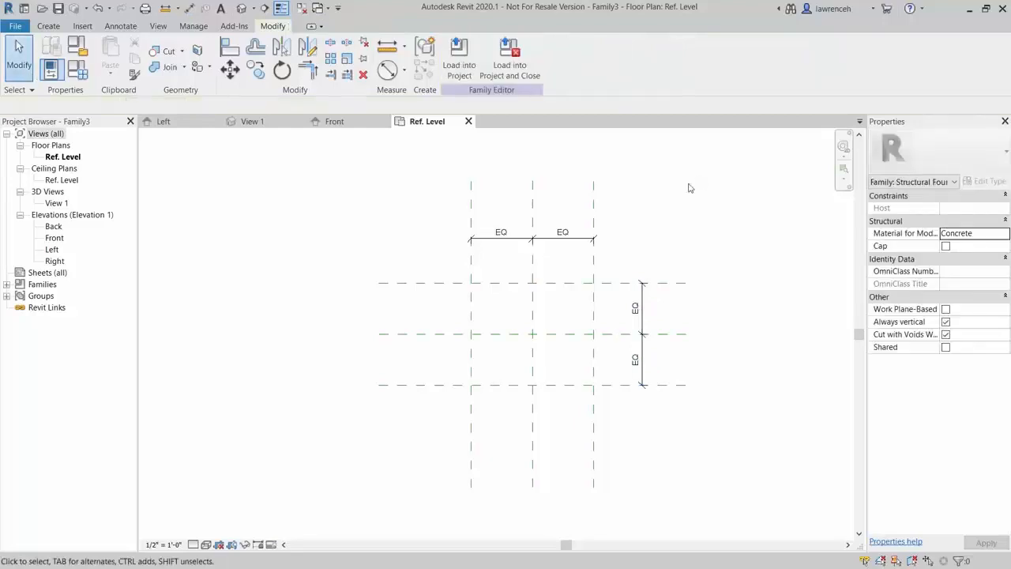
Flex the vertical planes by nudging the rightmost one inward and outward several times, ending slightly outside its starting position
left_click(595, 211)
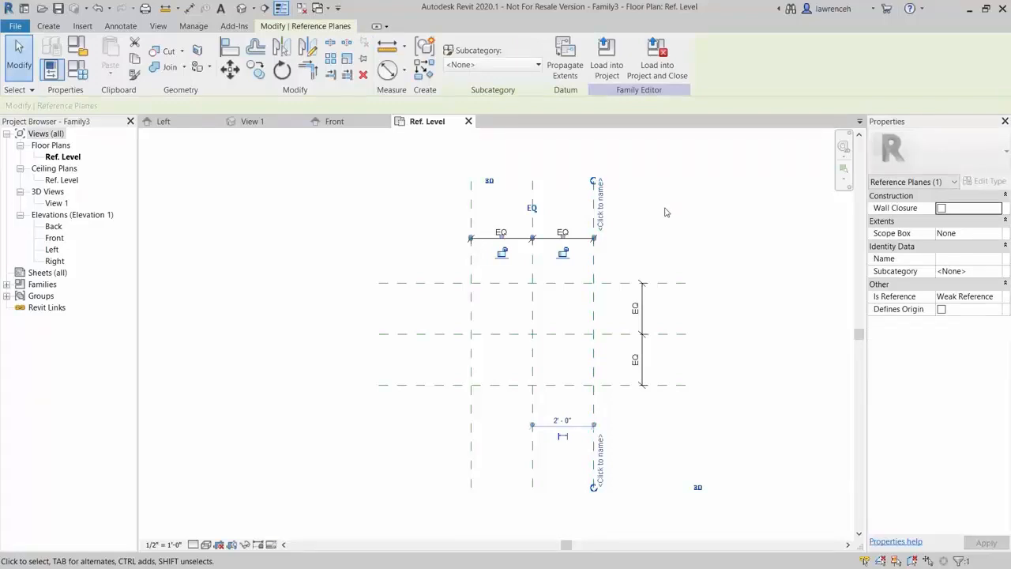
key("Left")
key("Left")
key("Left")
key("Left")
key("Left")
key("Left")
key("Left")
key("Left")
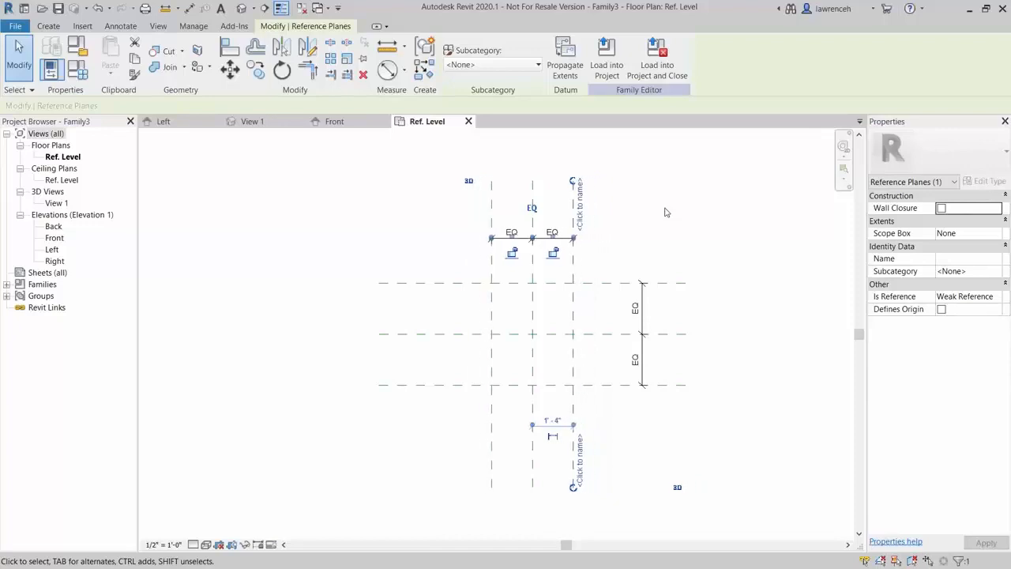
key("Right")
key("Right")
key("Right")
key("Right")
key("Right")
key("Right")
key("Right")
key("Right")
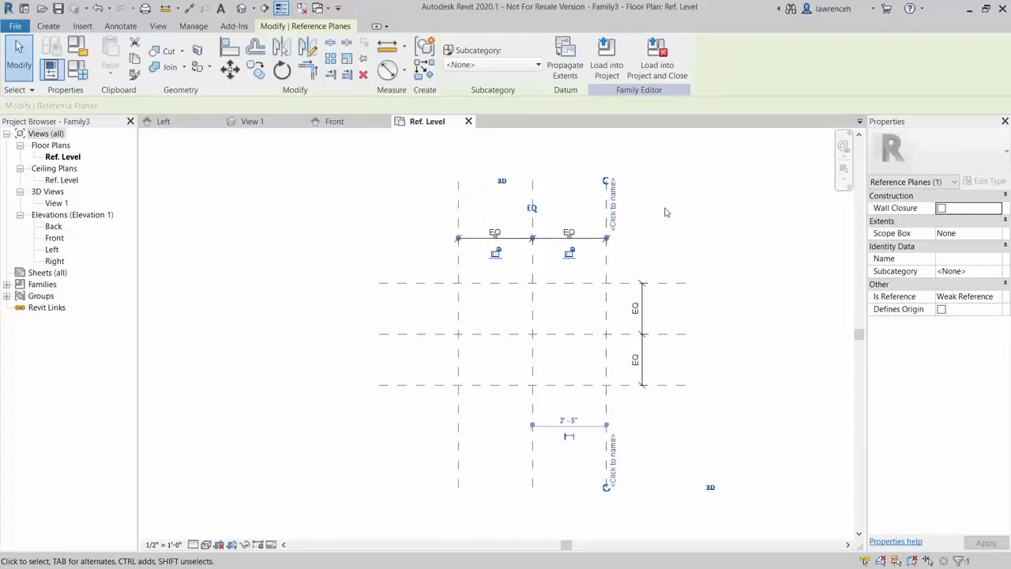
key("Left")
key("Left")
key("Left")
key("Left")
key("Left")
key("Left")
key("Left")
key("Left")
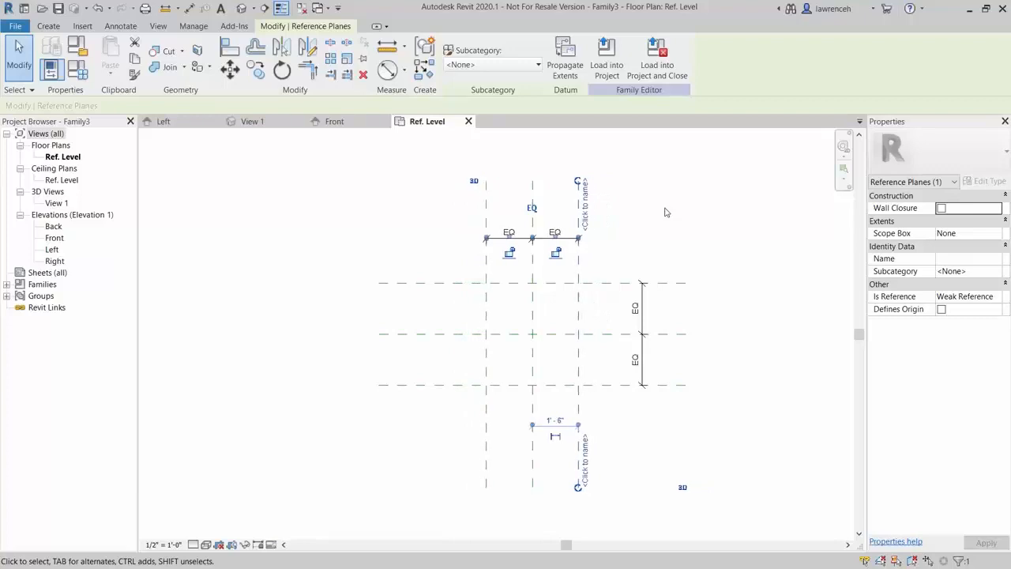
key("Right")
key("Right")
key("Right")
key("Right")
key("Right")
key("Right")
key("Right")
key("Right")
key("Right")
key("Right")
key("Left")
key("Left")
key("Left")
key("Left")
key("Left")
key("Left")
key("Left")
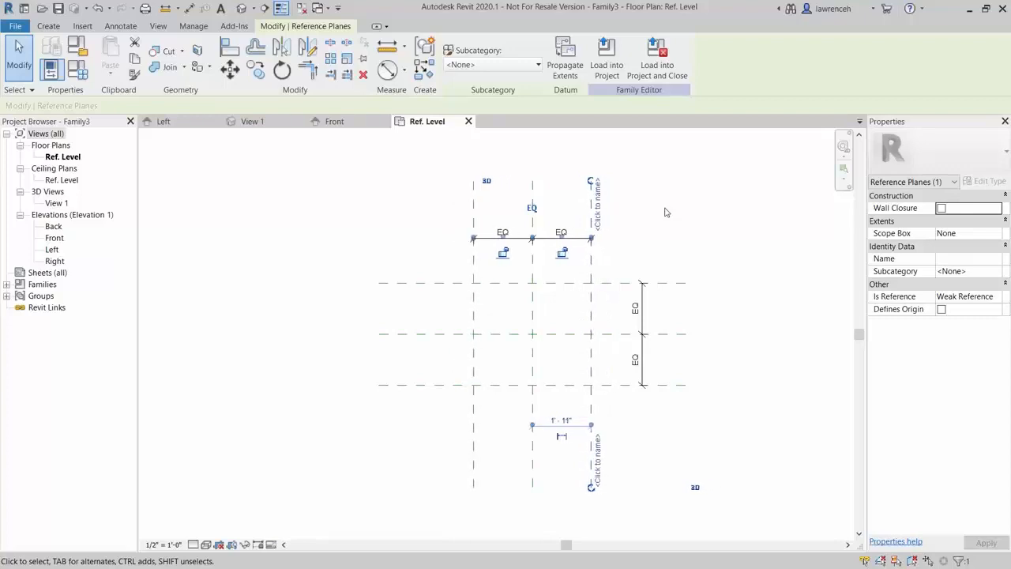
key("Right")
key("Right")
key("Right")
key("Right")
left_click(708, 245)
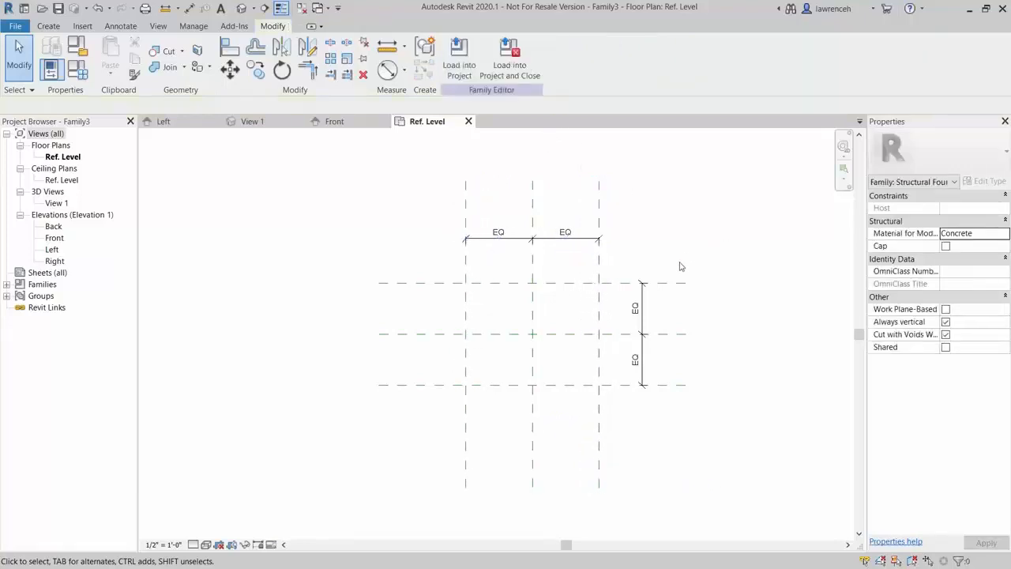
Flex the horizontal planes by nudging the upper one up and down, ending about 2' 0" above the Center (Front/Back) plane
left_click(677, 284)
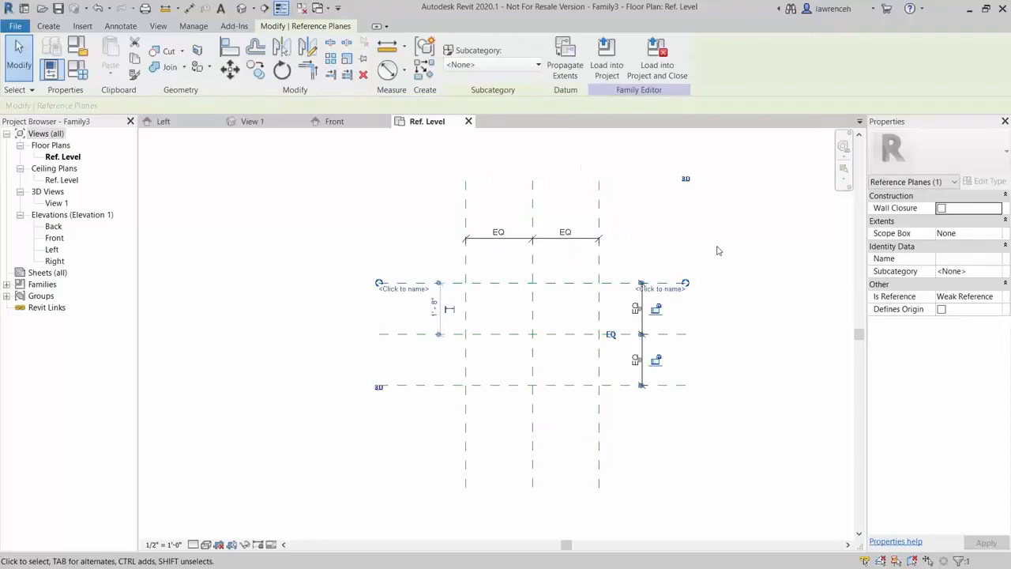
key("Up")
key("Up")
key("Up")
key("Up")
key("Down")
key("Down")
key("Down")
key("Down")
key("Down")
key("Down")
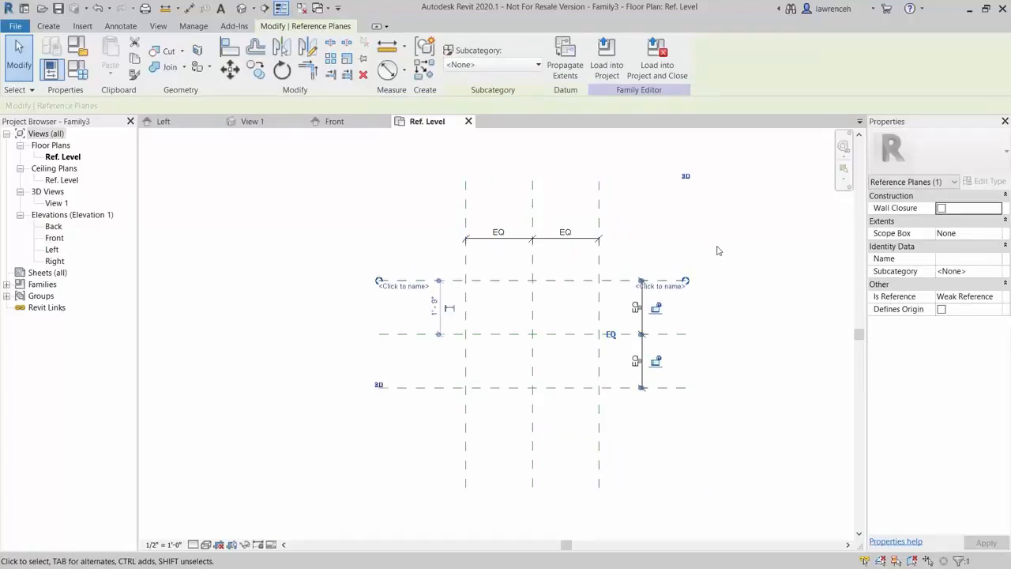
key("Up")
key("Up")
key("Up")
key("Up")
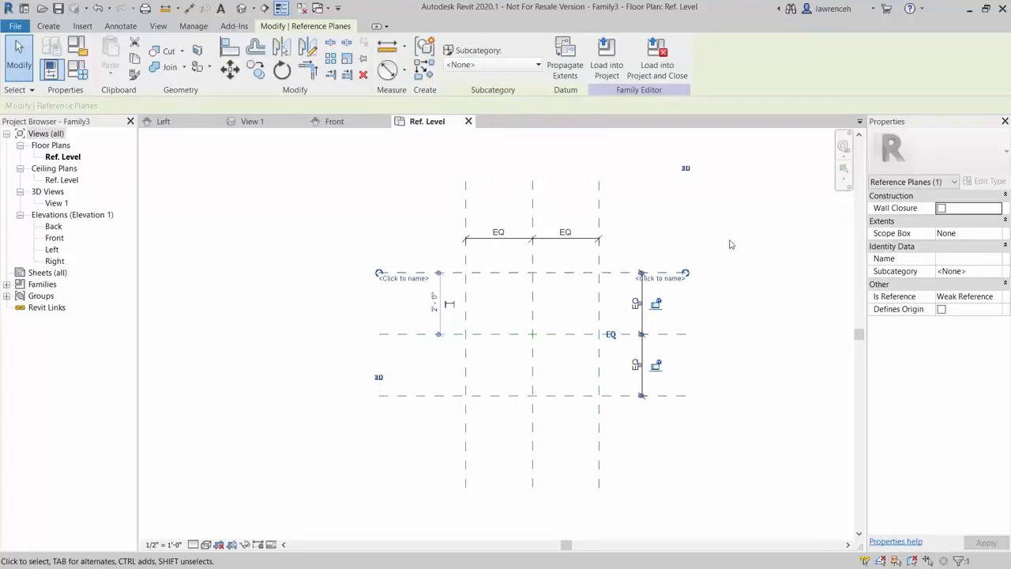
left_click(743, 233)
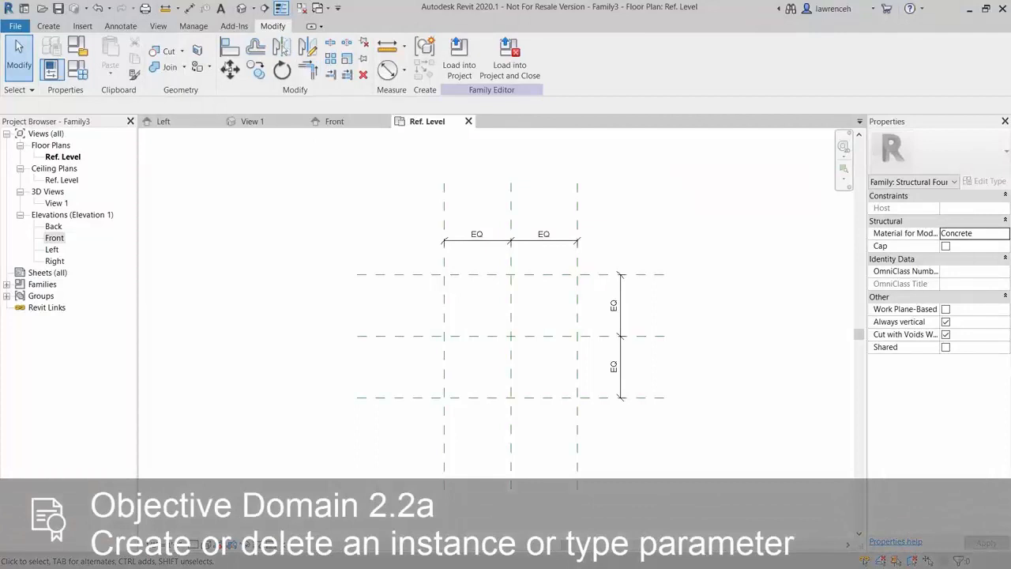
Add a family parameter named Pile Diameter as a type parameter of type Length, grouped under Dimensions
left_click(78, 70)
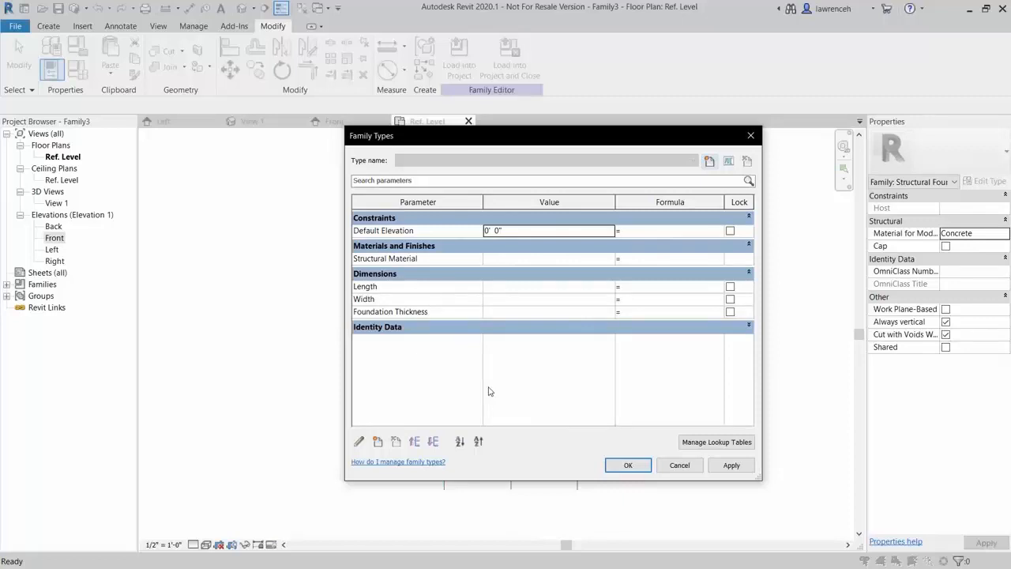
left_click(378, 444)
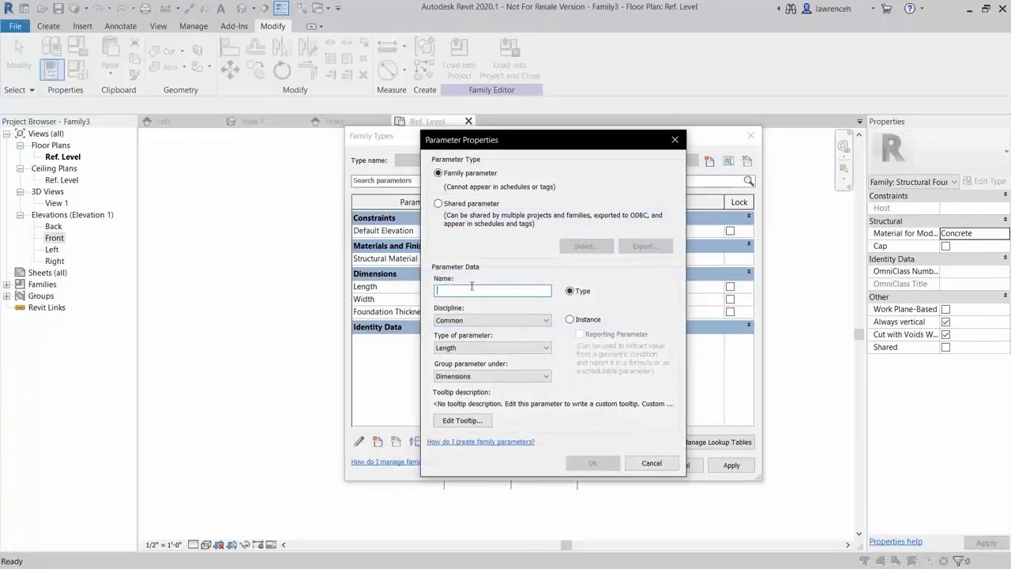
type("Pile Diameter")
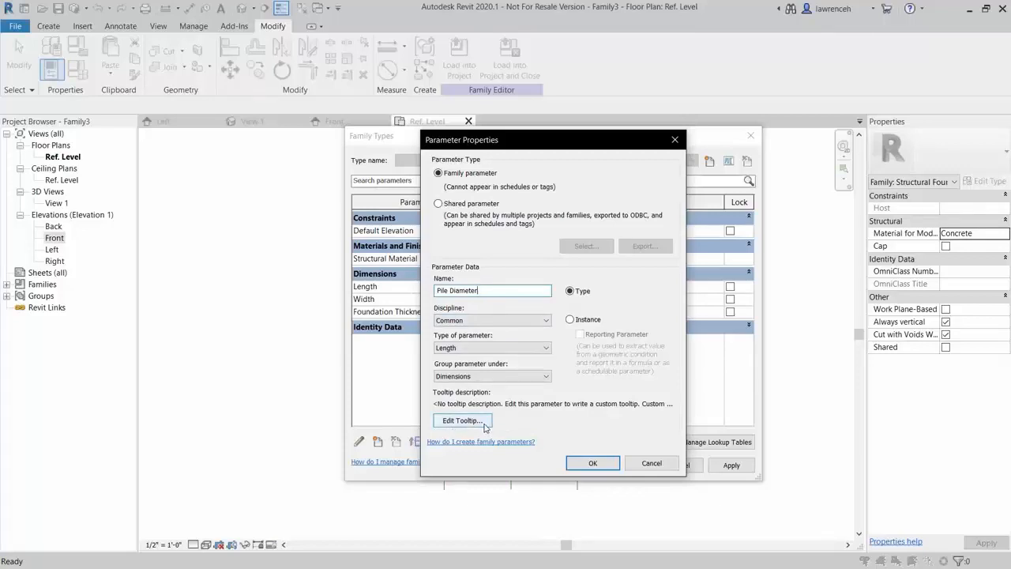
left_click(595, 464)
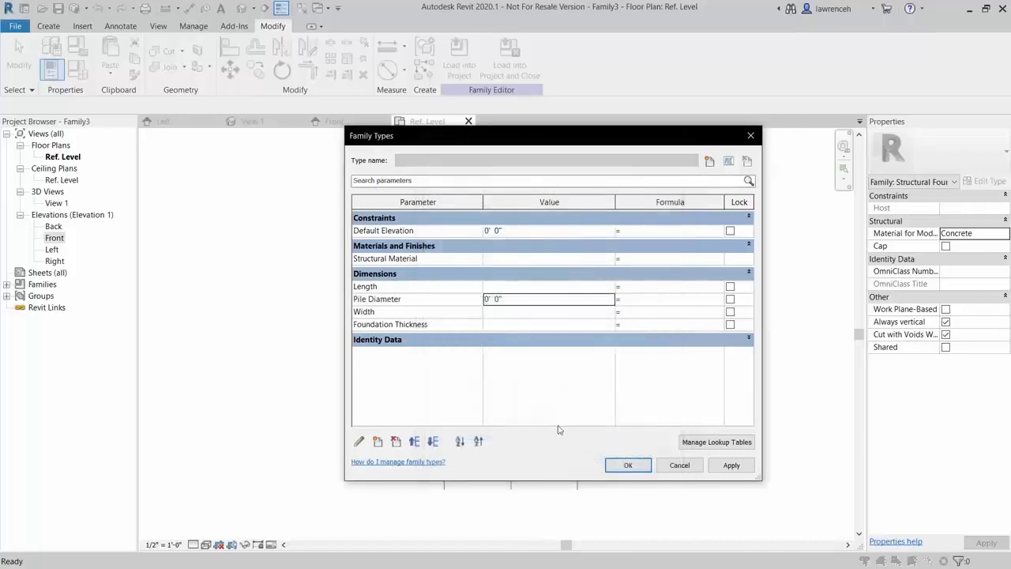
Set the Pile Diameter value to 1' 0" in the family types
left_click(515, 302)
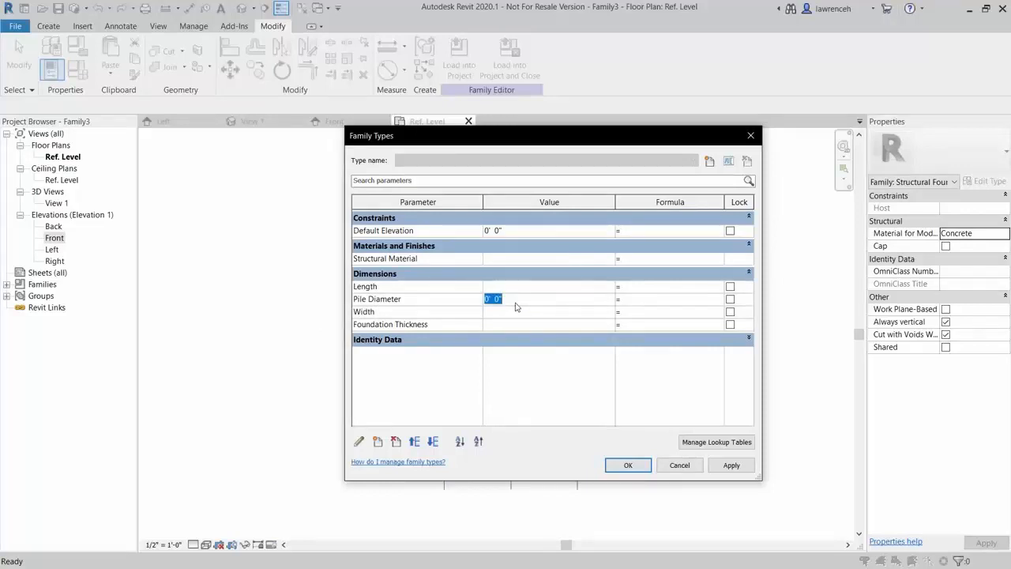
type("12")
left_click(605, 388)
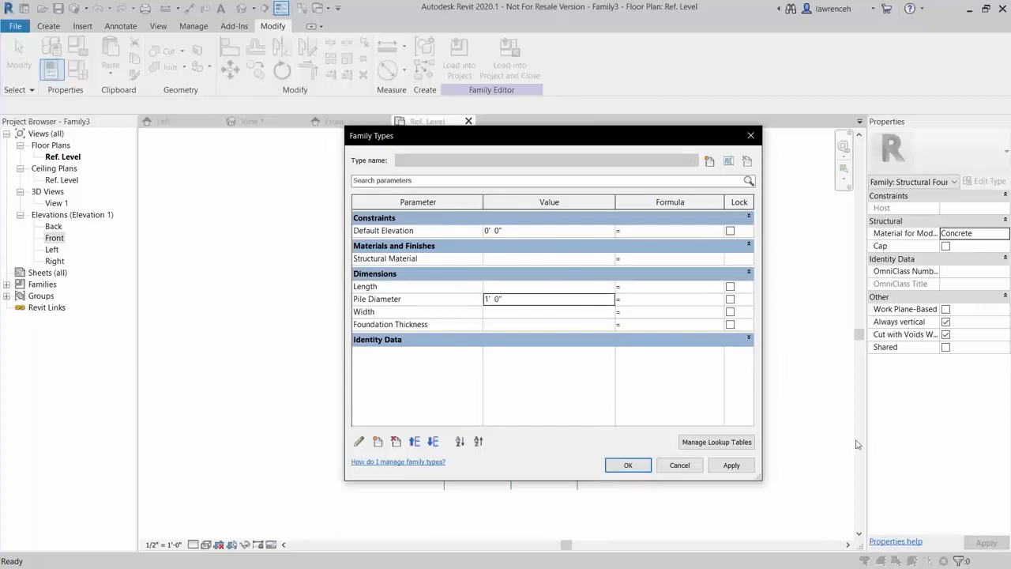
Add overall aligned dimensions between the two outer vertical reference planes and between the two outer horizontal reference planes
left_click(629, 466)
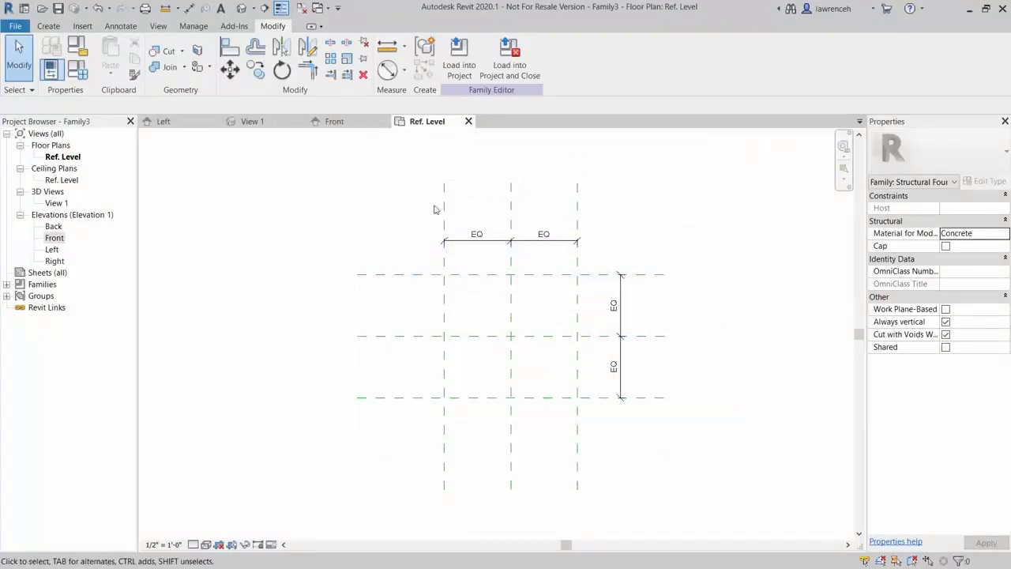
left_click(189, 9)
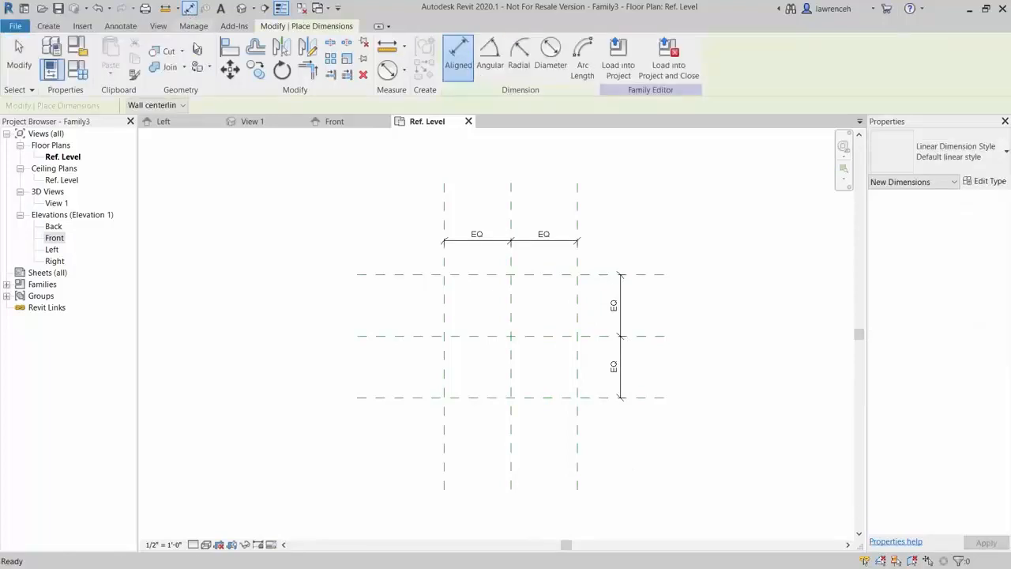
left_click(445, 210)
left_click(577, 215)
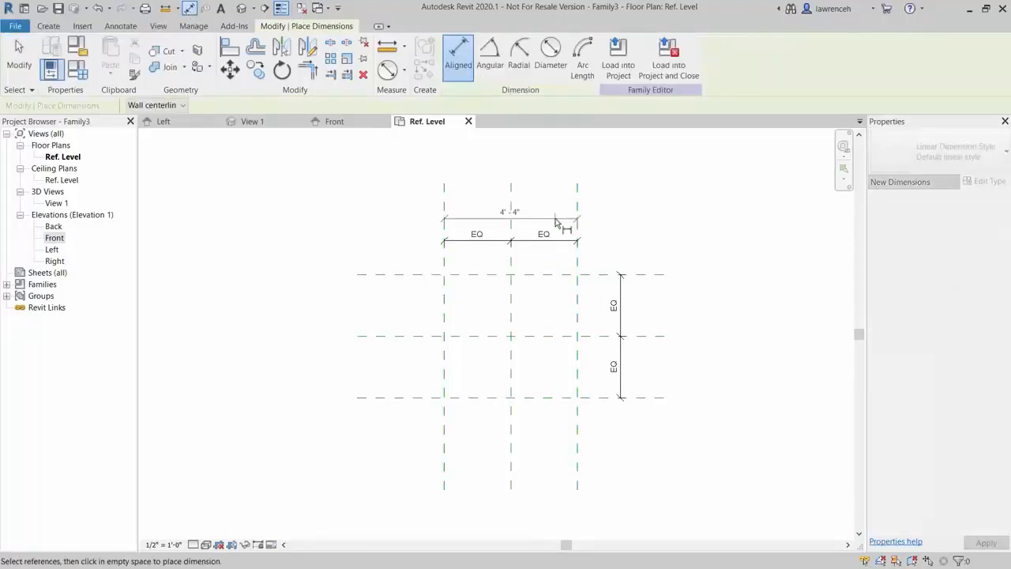
left_click(553, 219)
left_click(644, 275)
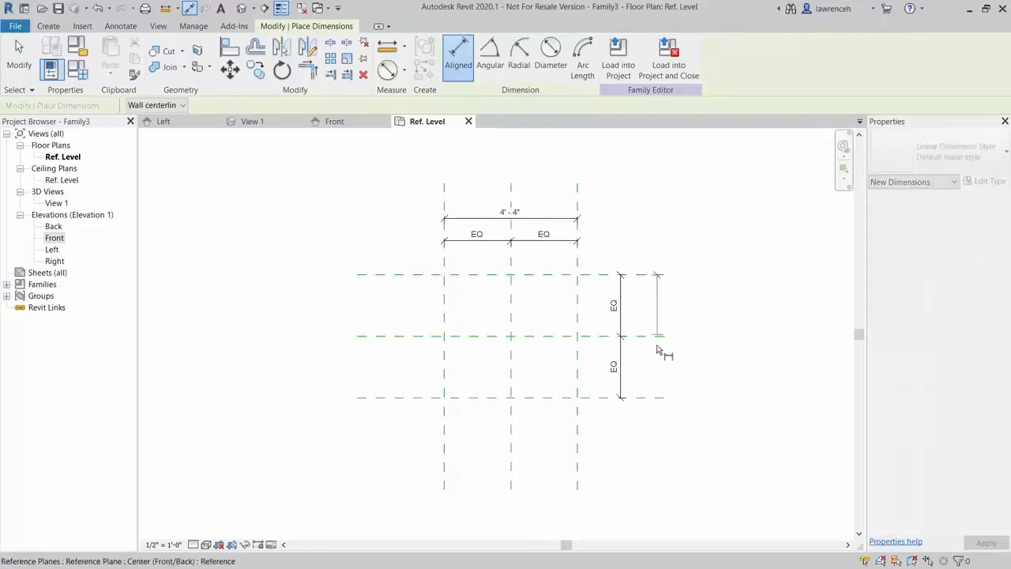
left_click(644, 397)
left_click(650, 384)
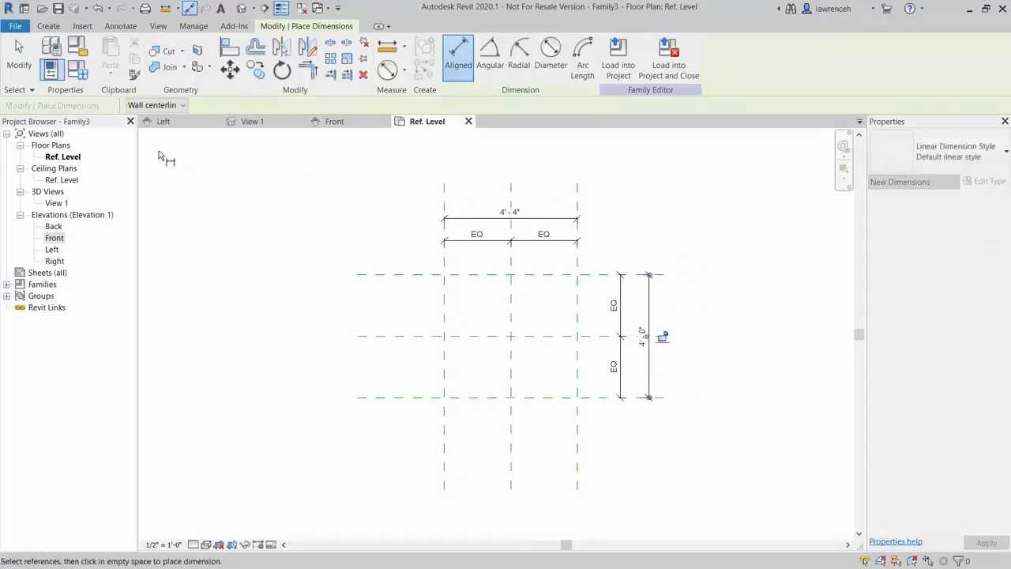
left_click(19, 55)
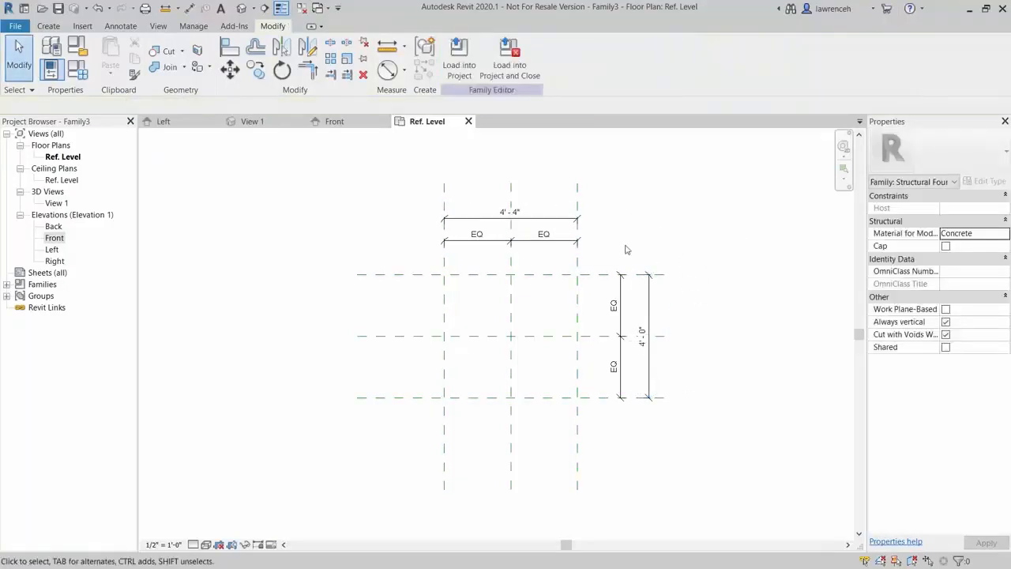
Label both overall dimensions with the Pile Diameter parameter
left_click(650, 316)
left_click(579, 215, "ctrl")
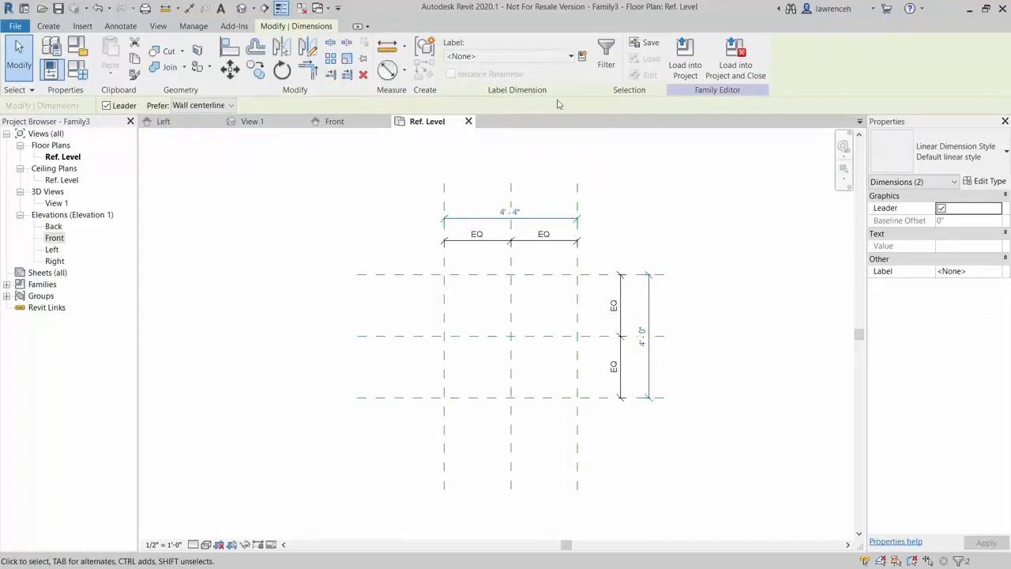
left_click(567, 57)
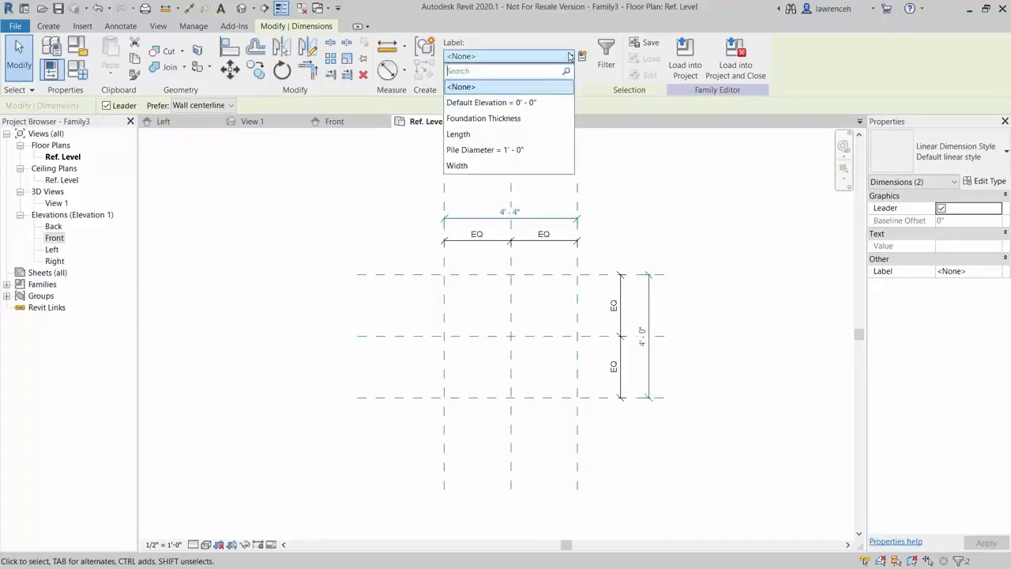
left_click(526, 156)
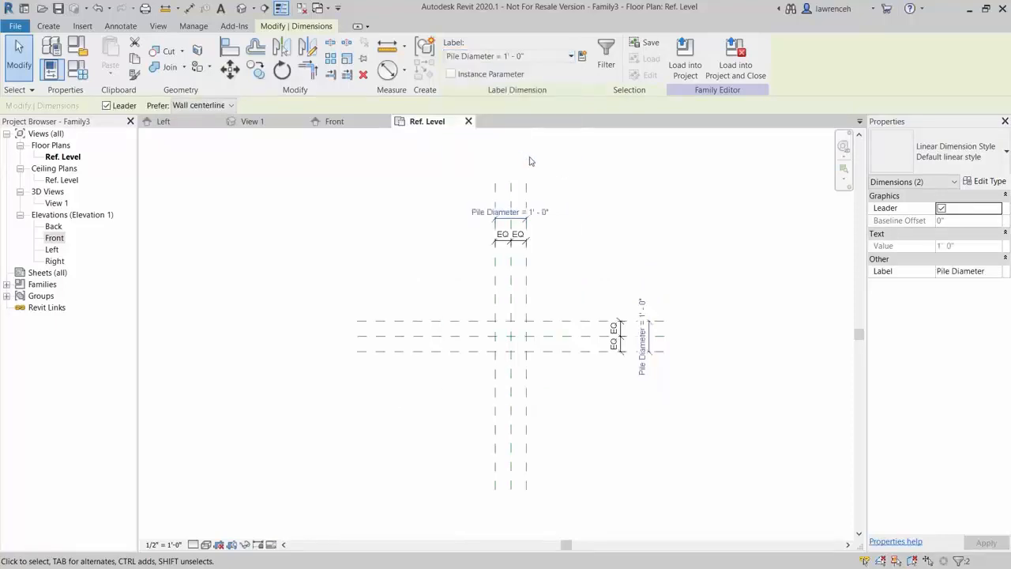
left_click(620, 234)
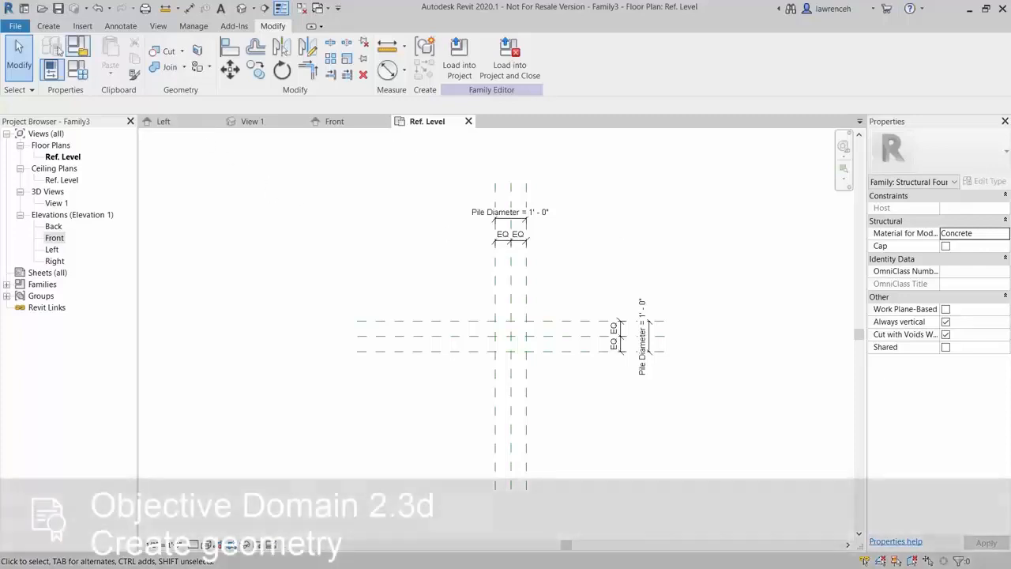
Start an extrusion and sketch a circle of 0' 6" radius centered on the intersection of the center reference planes
left_click(49, 27)
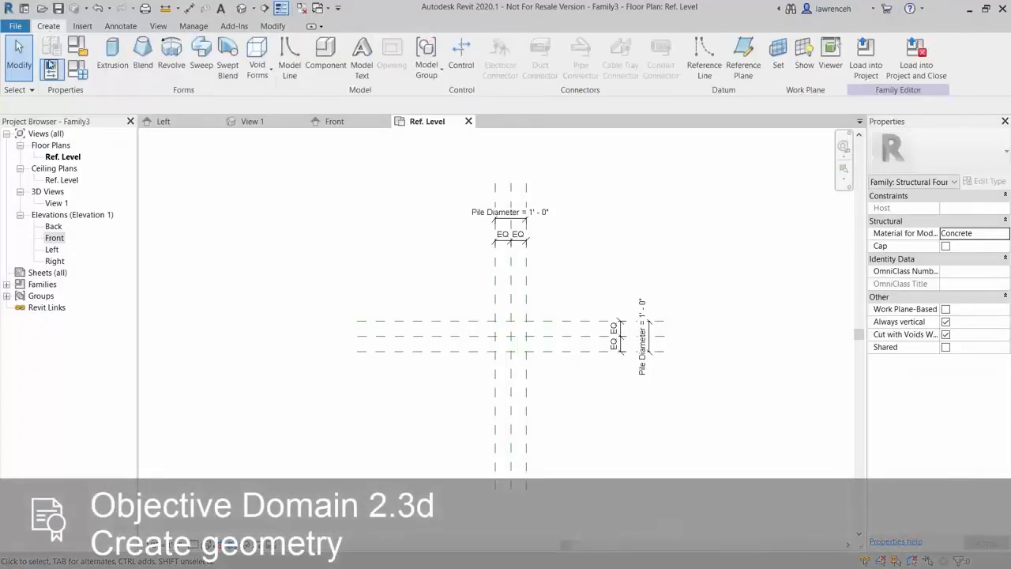
left_click(113, 65)
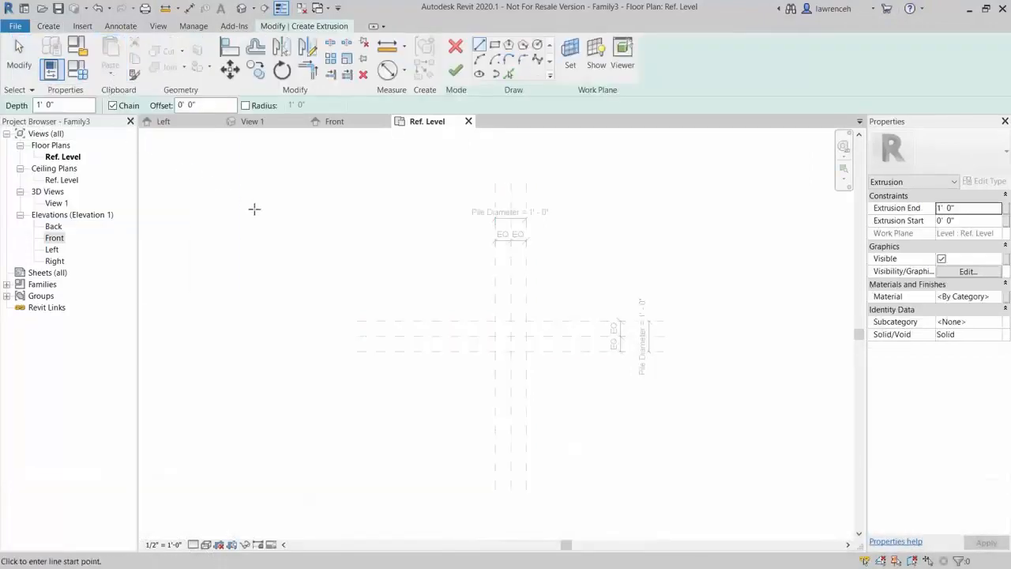
left_click(539, 46)
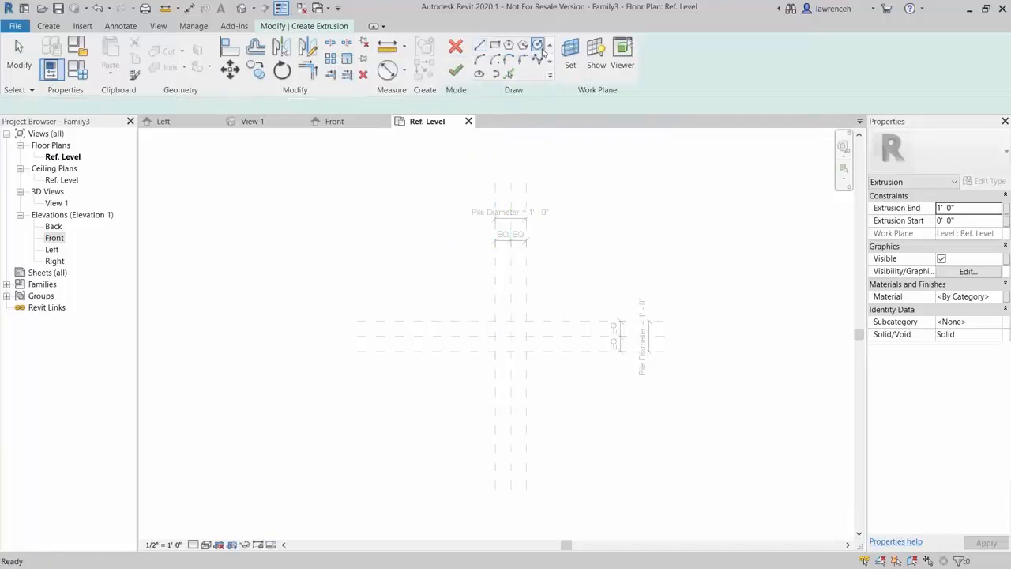
scroll(512, 340, "up", 2)
scroll(512, 340, "up", 3)
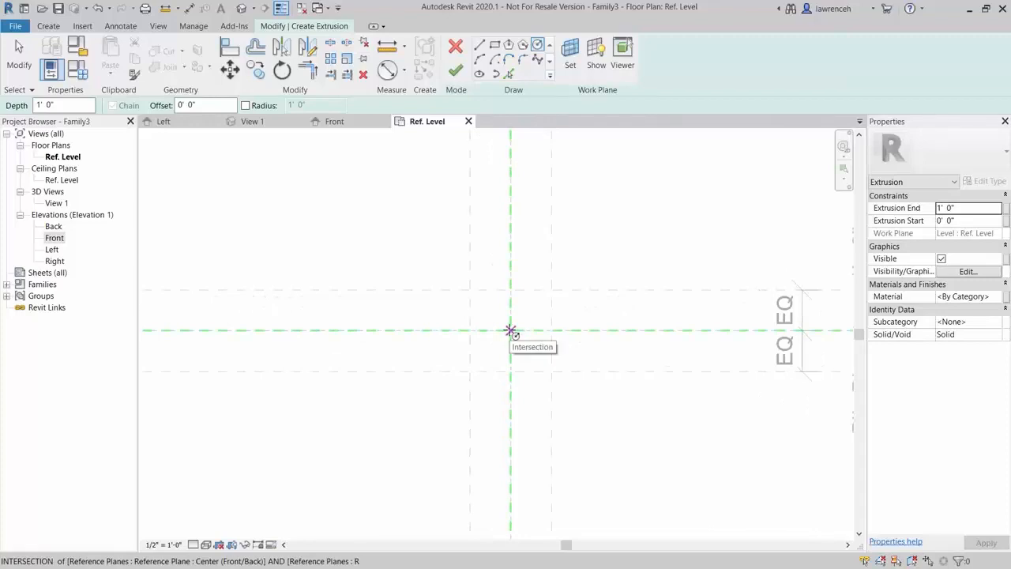
left_click(511, 331)
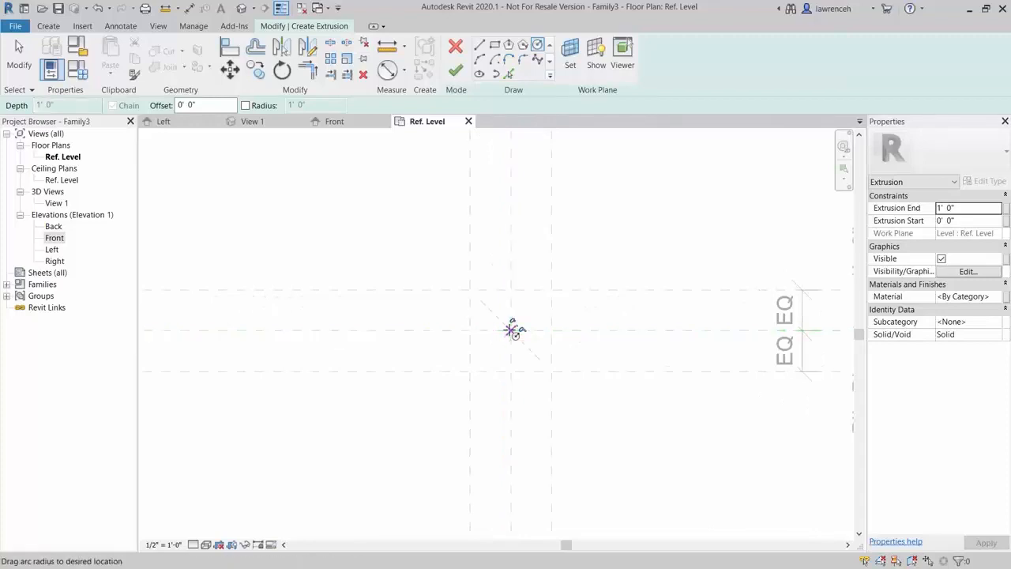
left_click(551, 330)
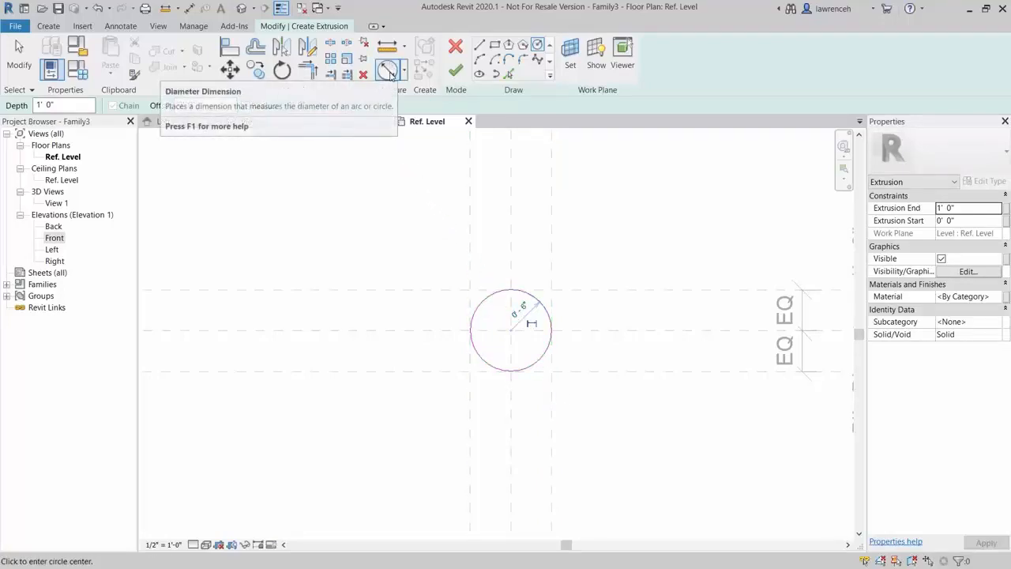
Place a diameter dimension on the sketched circle
left_click(389, 72)
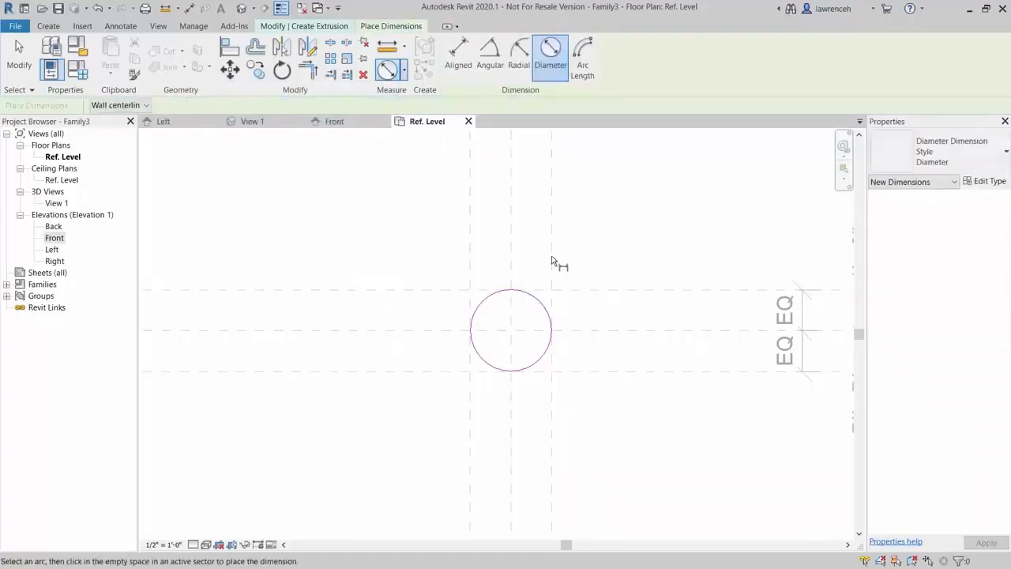
left_click(544, 307)
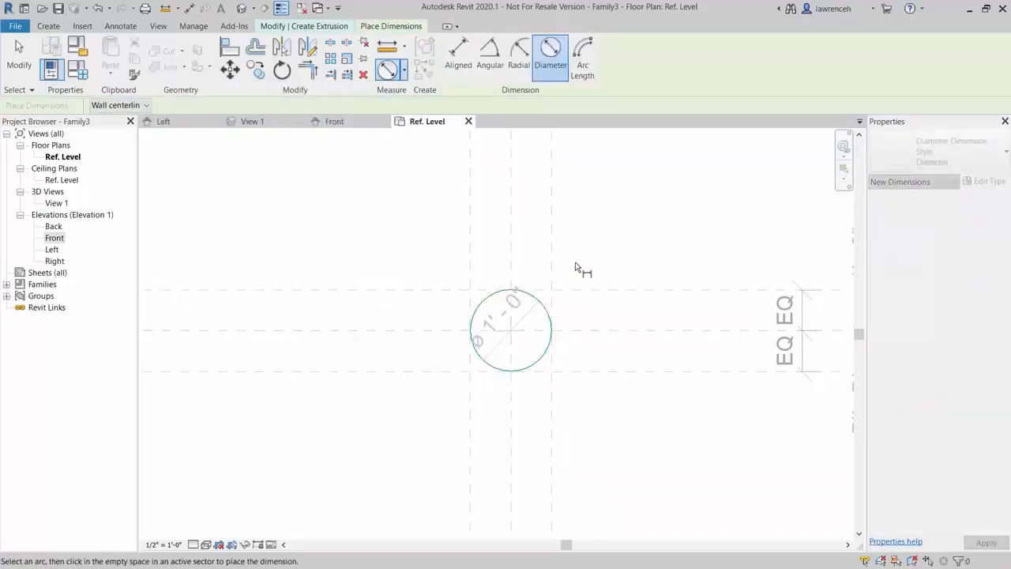
left_click(578, 267)
key("Escape")
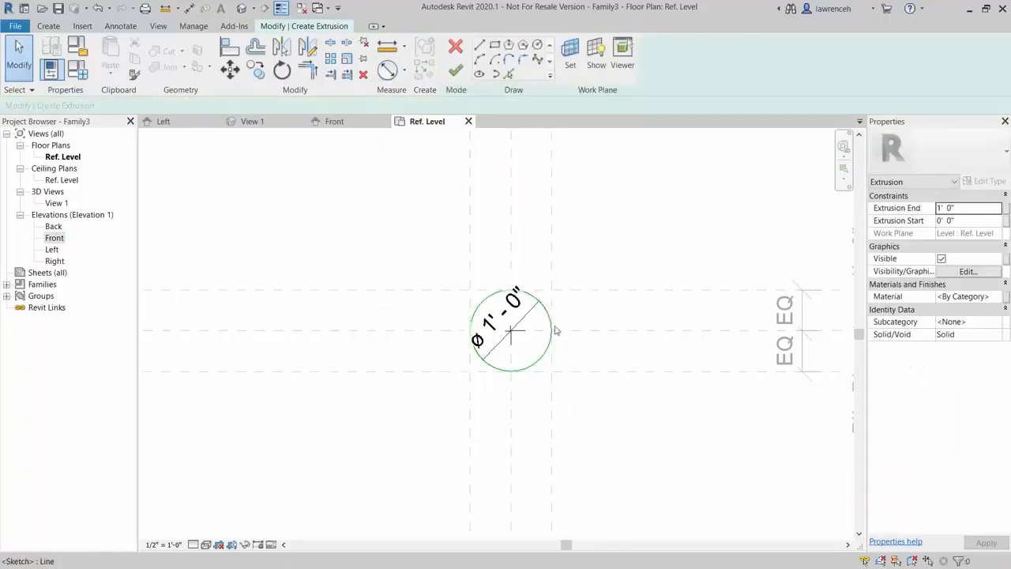
Label the circle's diameter dimension with the Pile Diameter parameter and finish the extrusion sketch
left_click(523, 309)
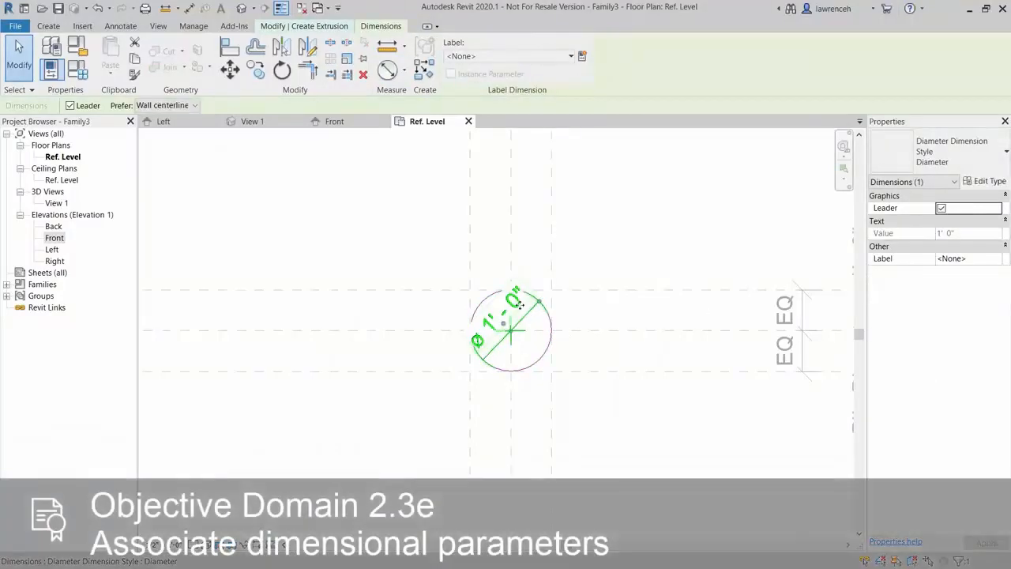
left_click(553, 57)
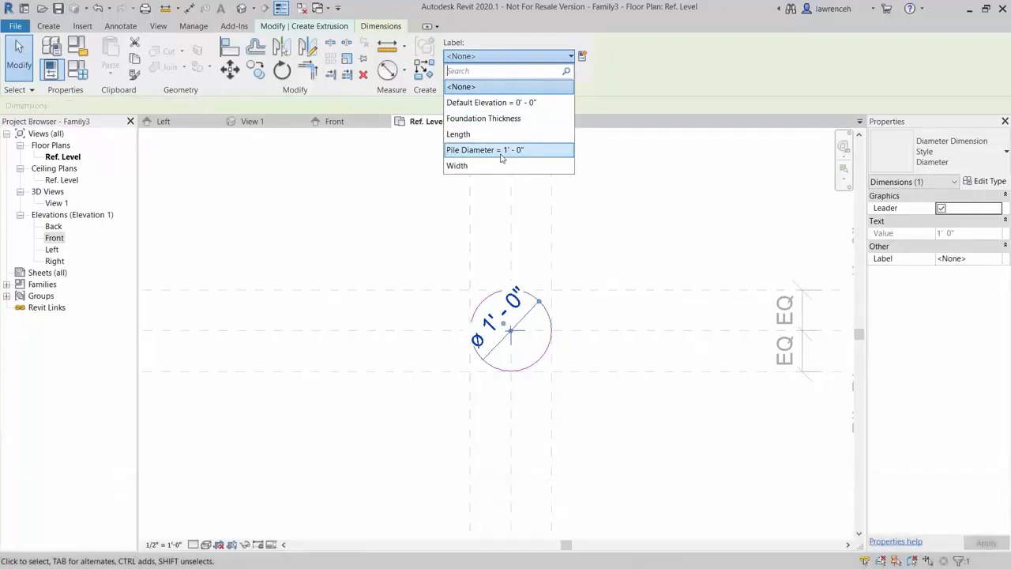
left_click(485, 150)
left_click(623, 234)
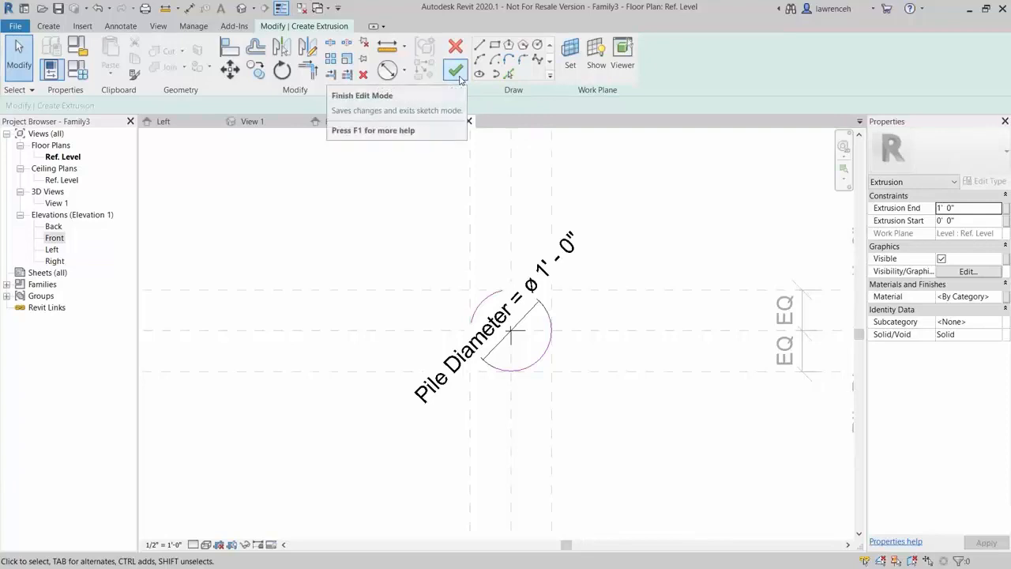
left_click(456, 71)
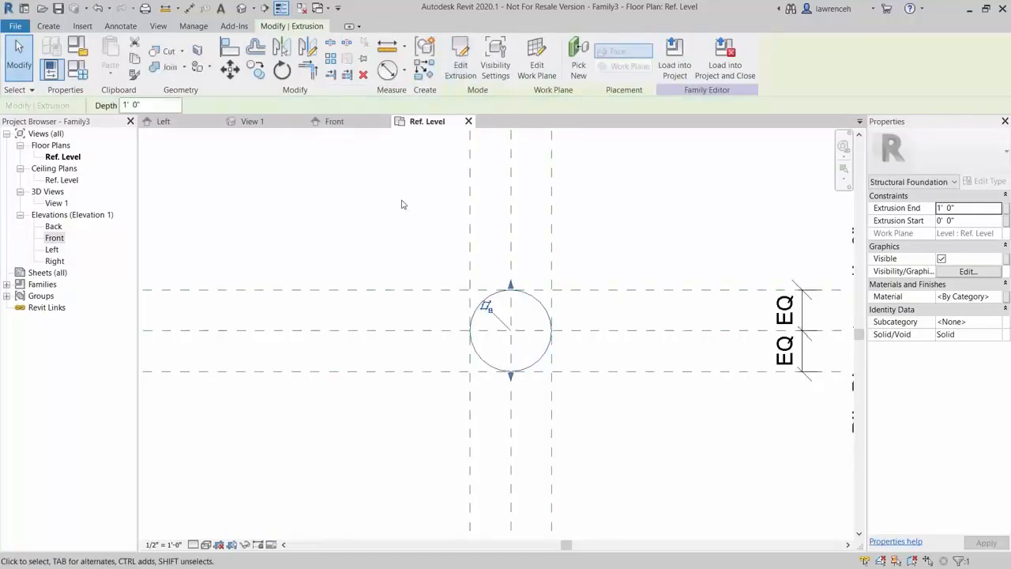
key("Escape")
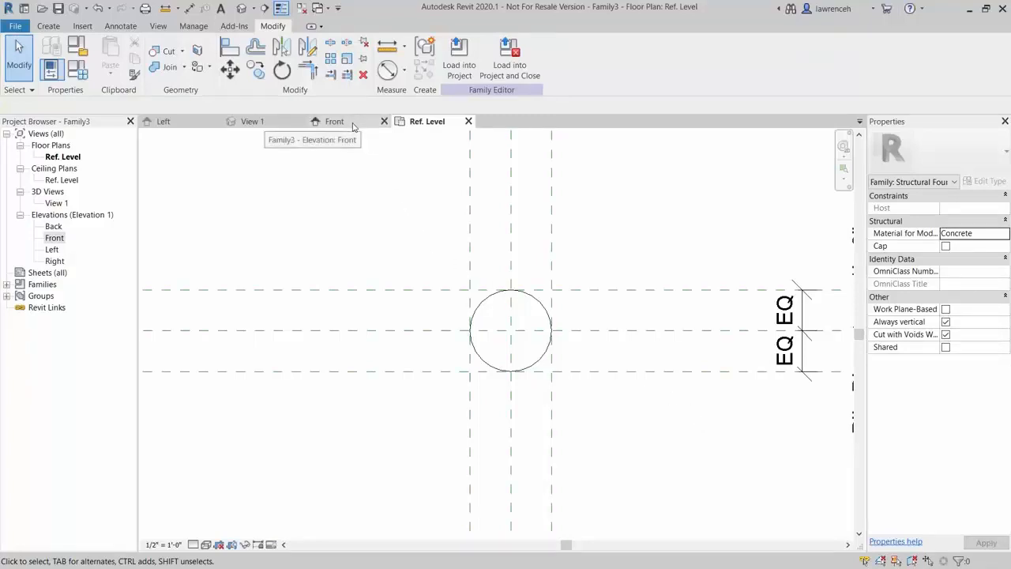
In the Front elevation, draw a horizontal reference plane about 1' 5" above the Ref. Level, spanning the pile
left_click(353, 127)
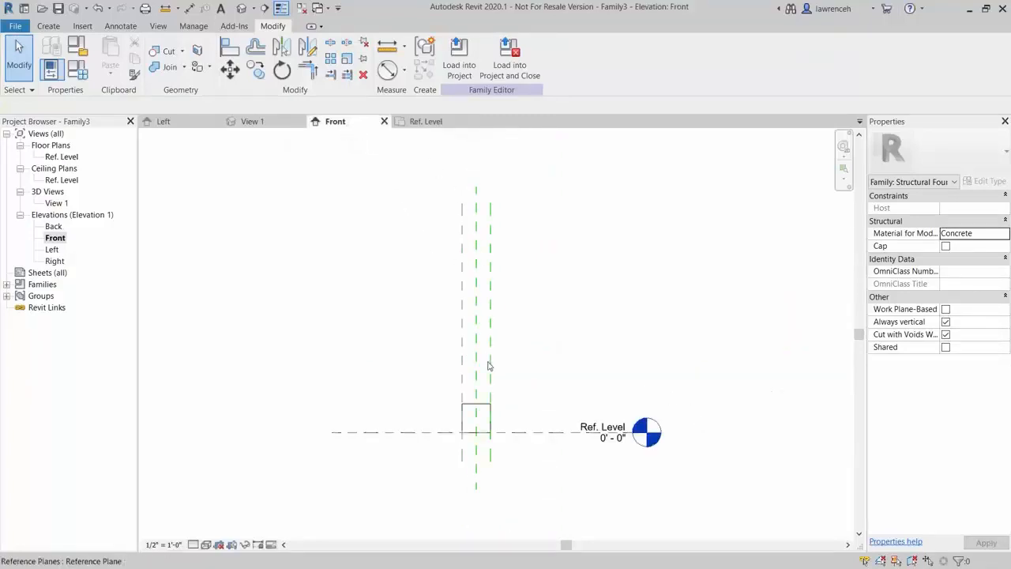
middle_click_drag(490, 361, 501, 245)
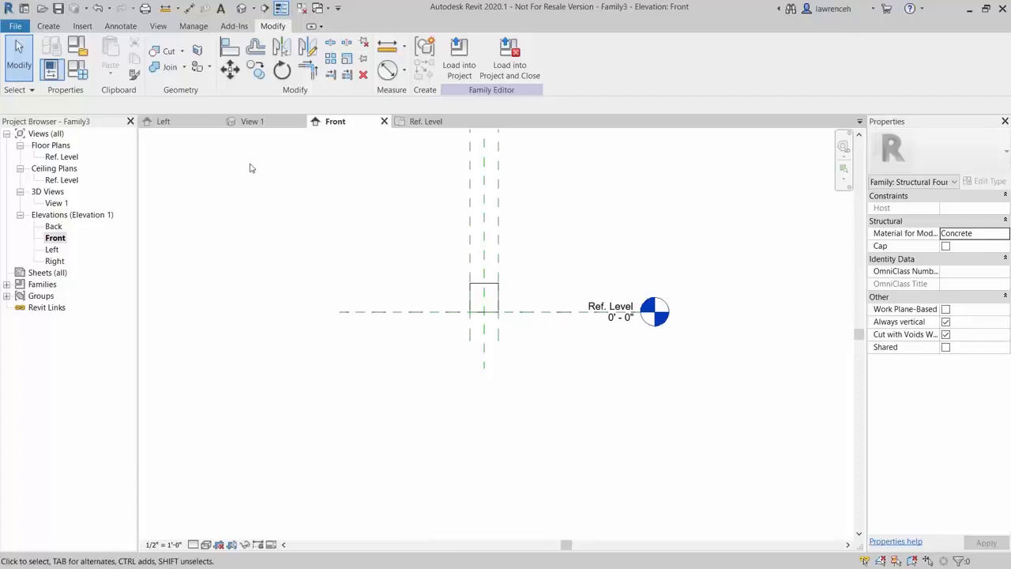
left_click(49, 27)
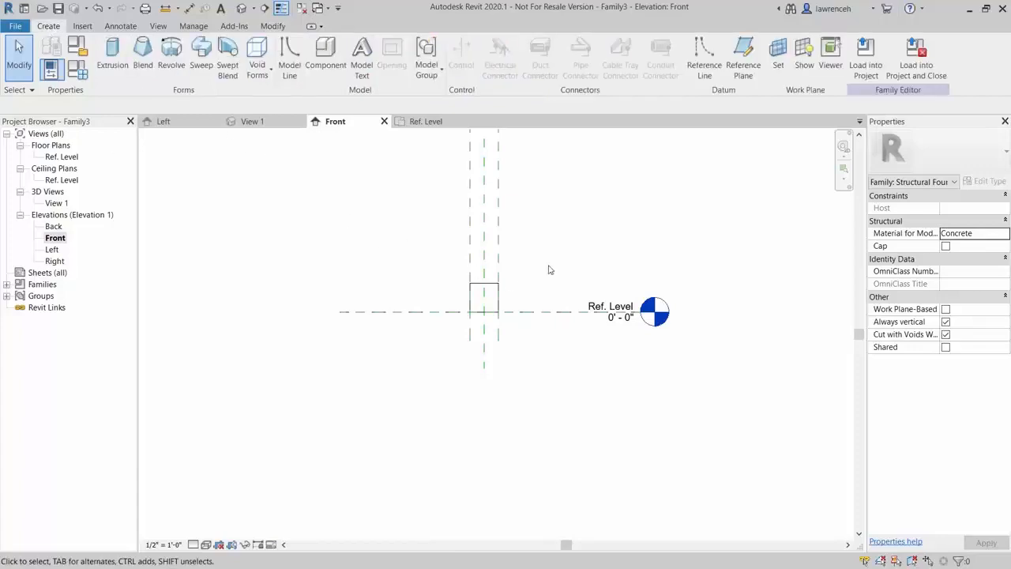
left_click(743, 57)
left_click(340, 272)
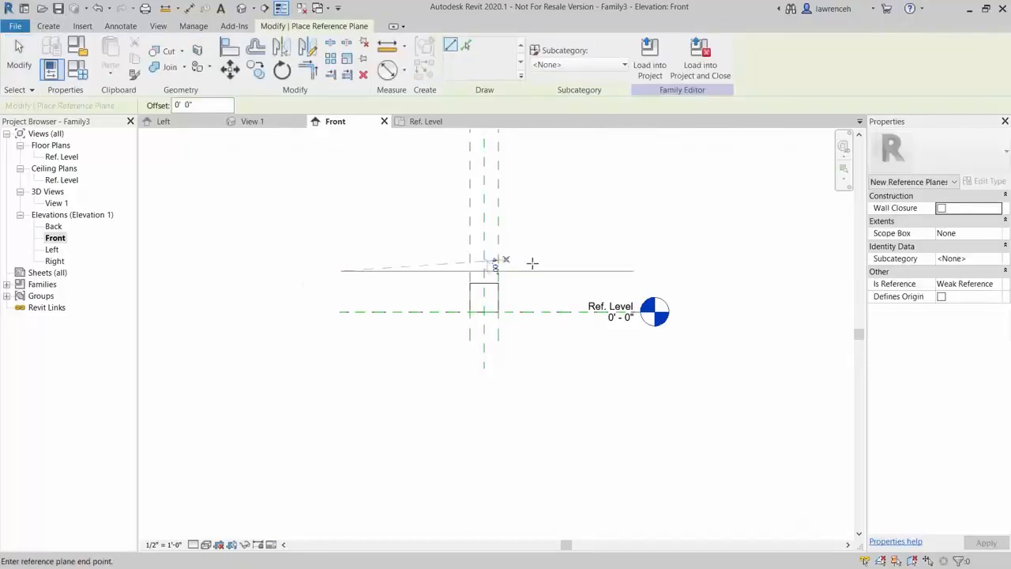
left_click(663, 272)
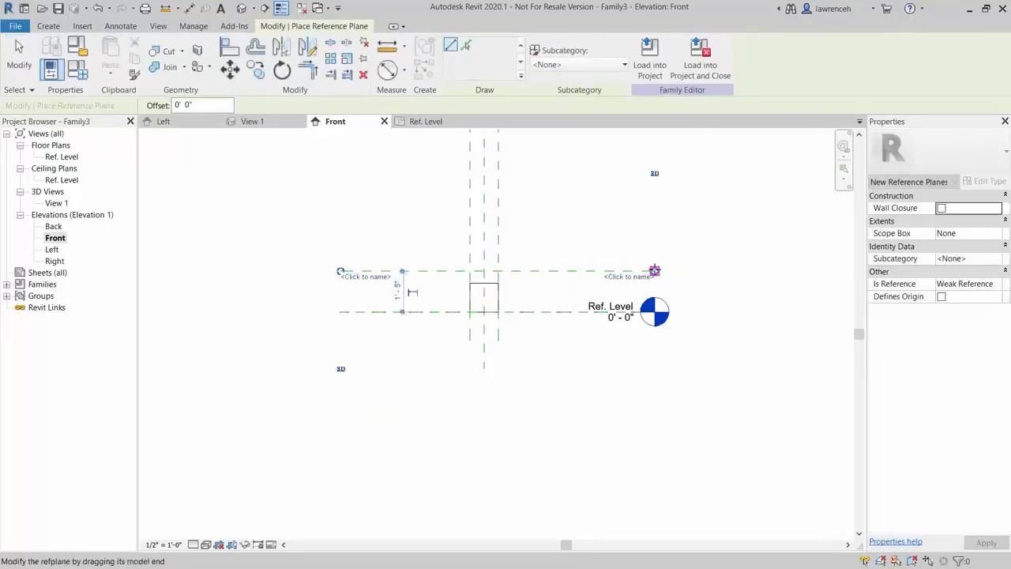
Draw a second horizontal reference plane about 9' 0" below the Ref. Level and end the Reference Plane command
scroll(584, 229, "down", 1)
middle_click_drag(543, 418, 548, 362)
scroll(530, 361, "down", 2)
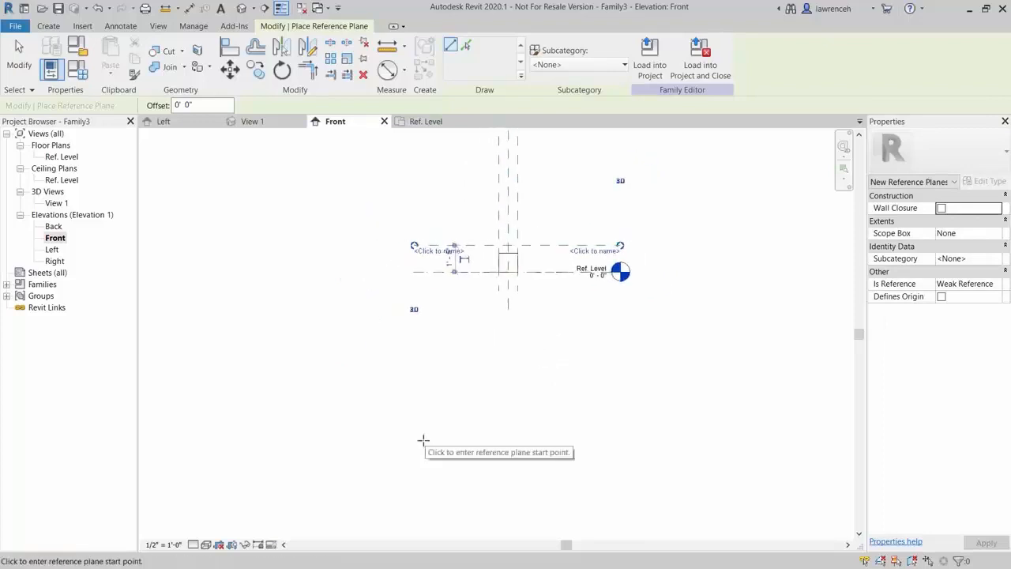
left_click(415, 442)
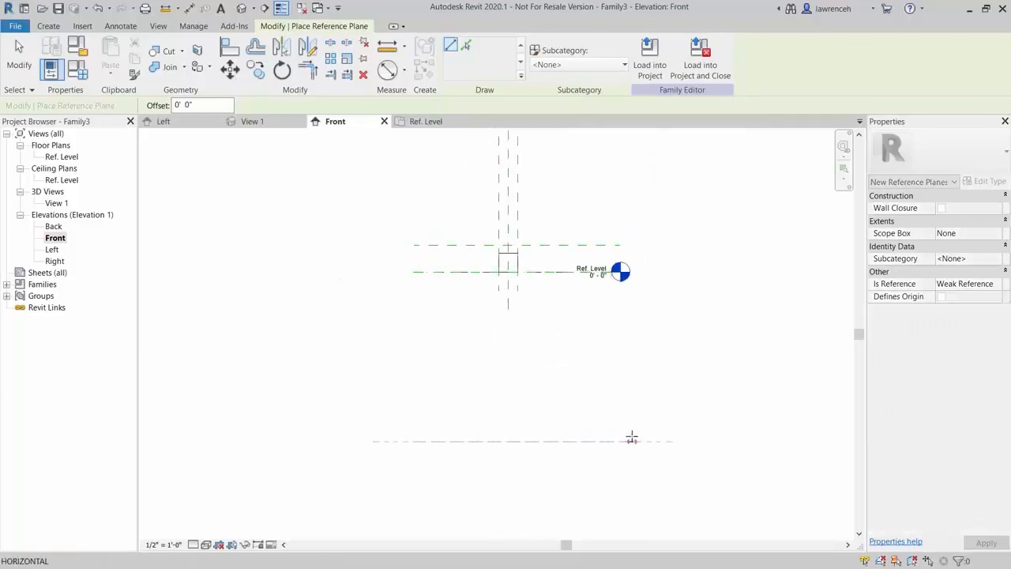
left_click(630, 441)
right_click(681, 312)
left_click(711, 325)
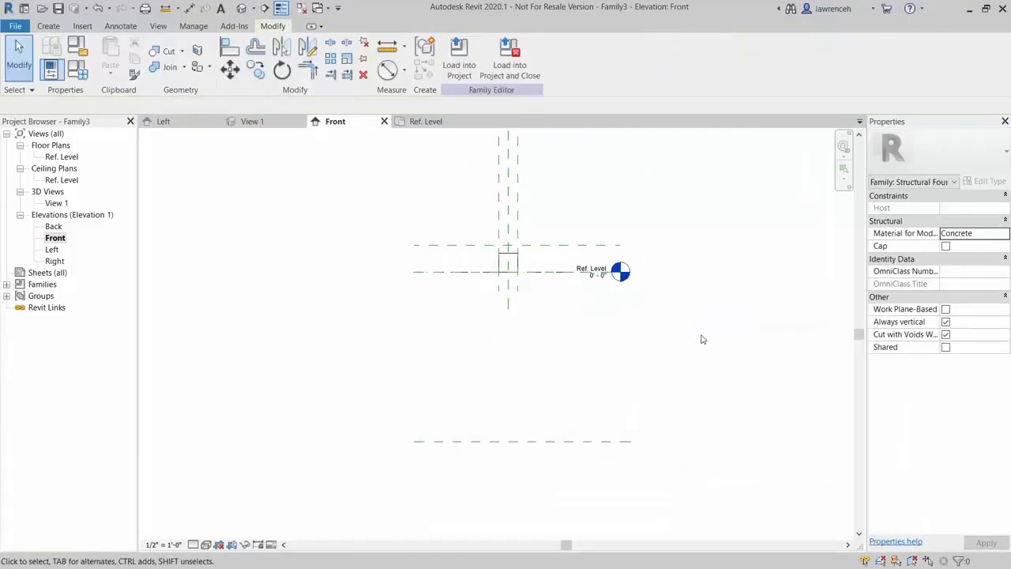
Stretch the pile extrusion's top and bottom to the upper and lower horizontal reference planes and lock both ends to them
left_click(512, 256)
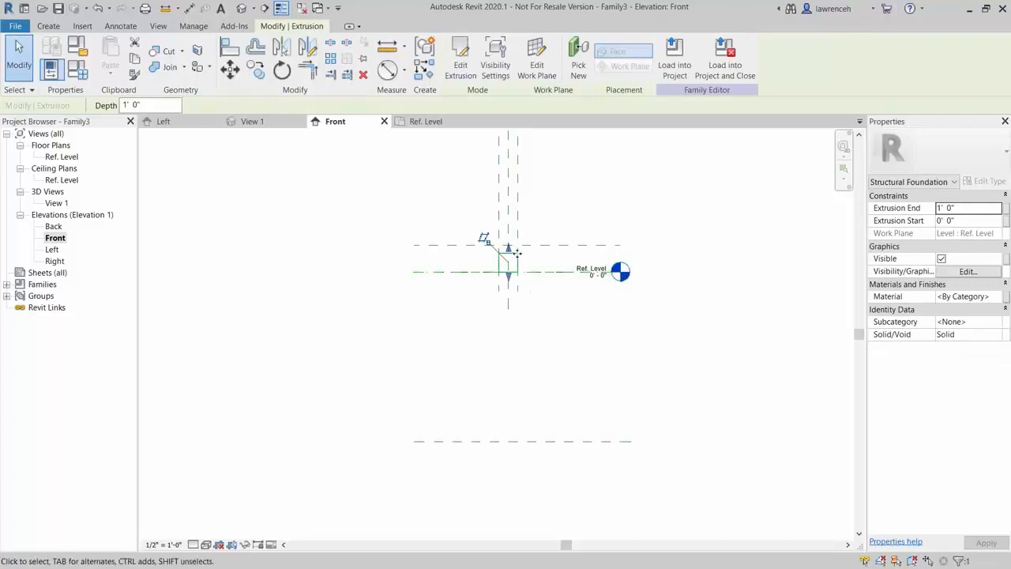
left_click_drag(510, 251, 512, 250)
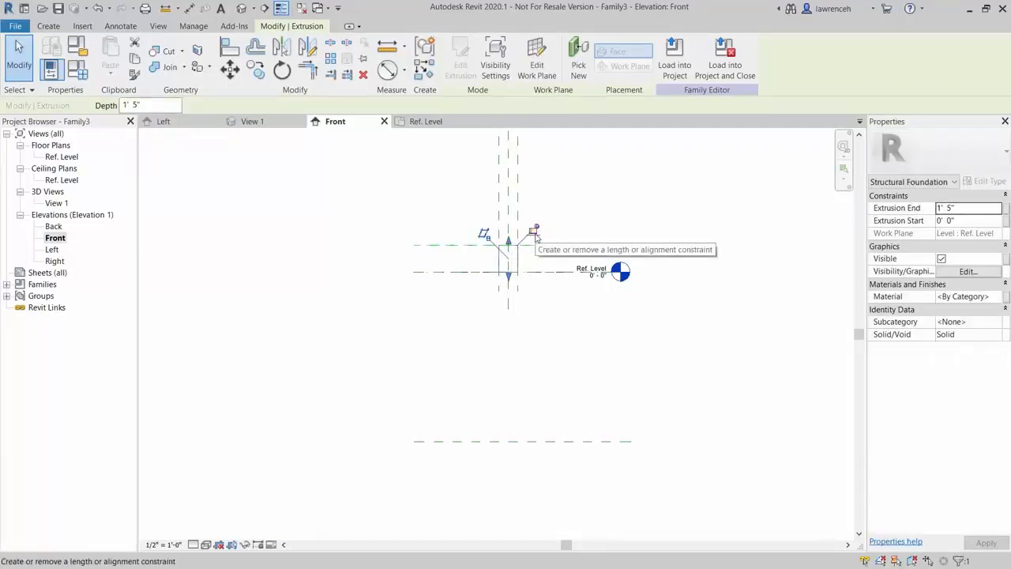
left_click_drag(510, 277, 511, 445)
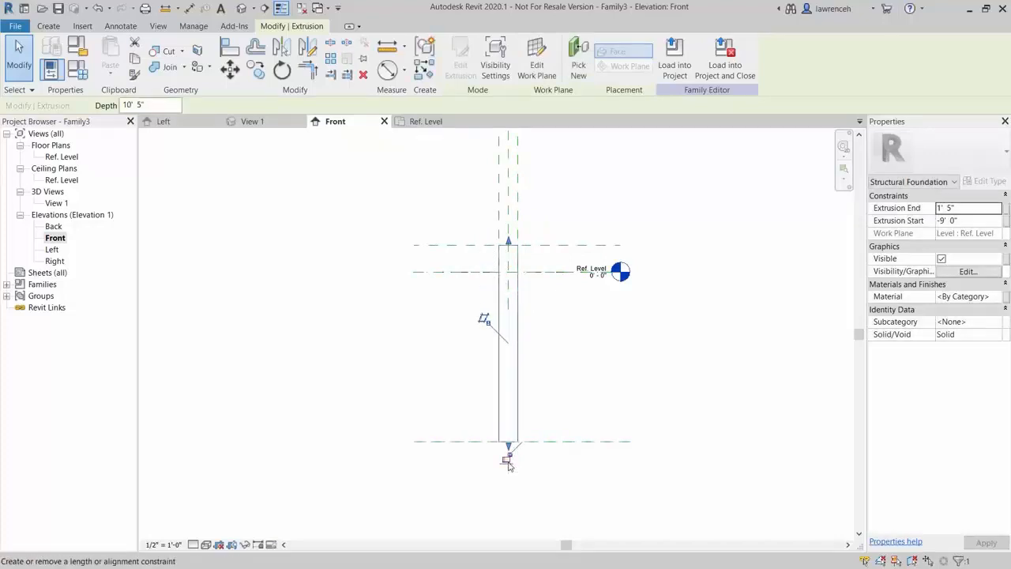
left_click(508, 463)
left_click(530, 474)
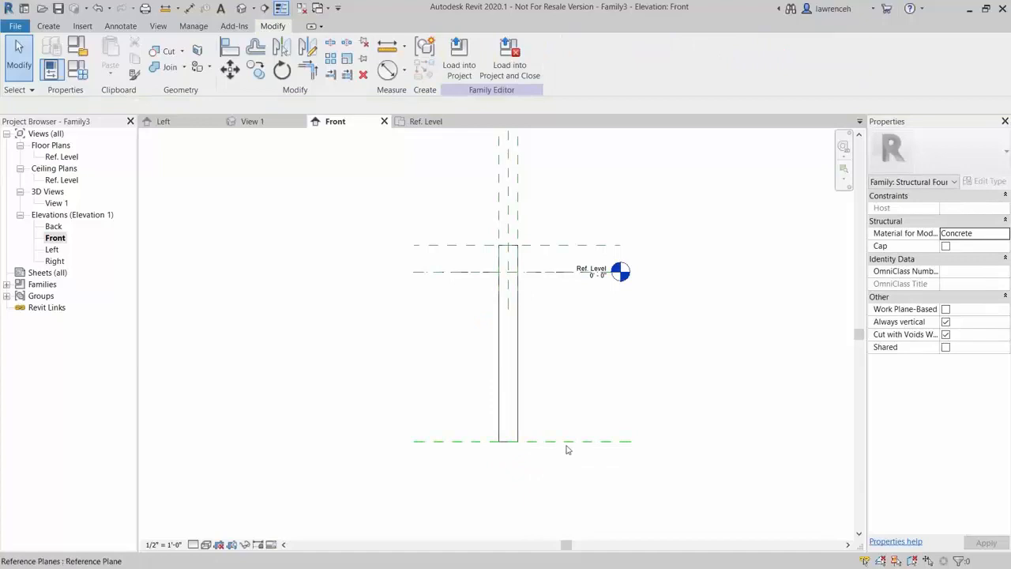
mouse_move(566, 443)
left_mouse_down()
mouse_move(571, 387)
mouse_move(571, 449)
mouse_move(554, 451)
mouse_move(562, 397)
mouse_move(558, 451)
left_mouse_up()
left_click(563, 493)
Place an aligned dimension between the upper and lower horizontal reference planes beside the pile and end the command
scroll(574, 384, "up", 1)
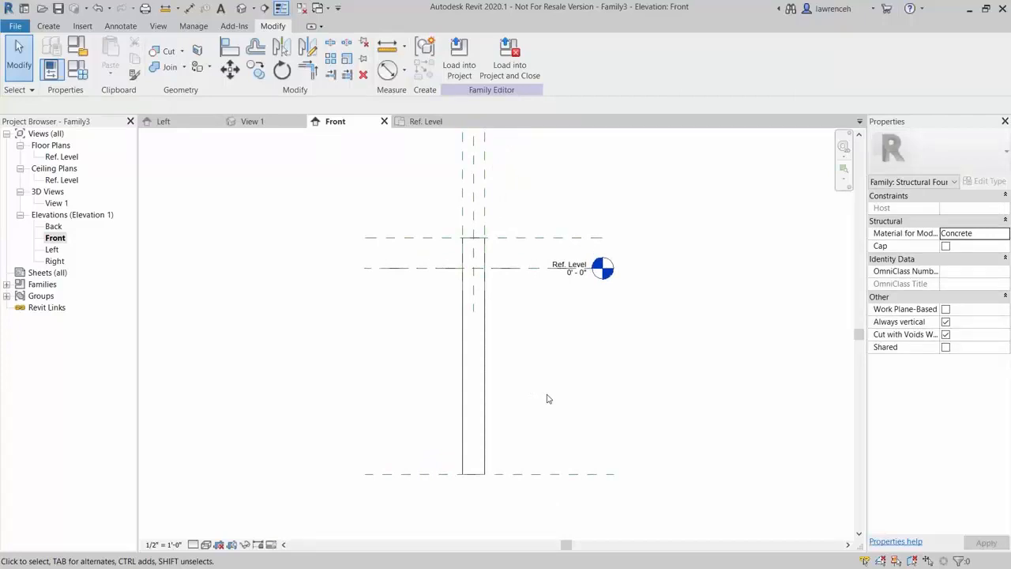
left_click(190, 11)
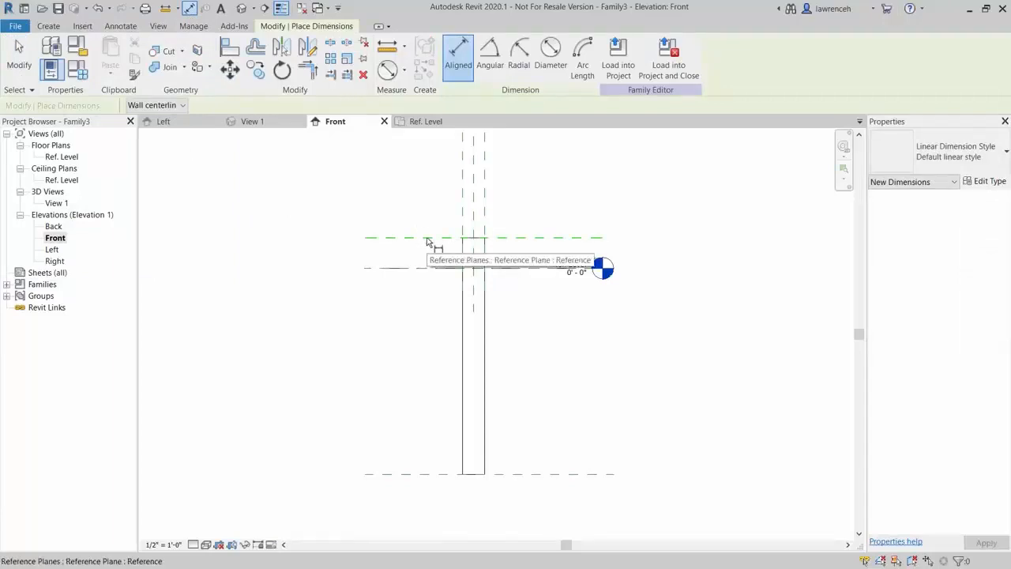
left_click(366, 237)
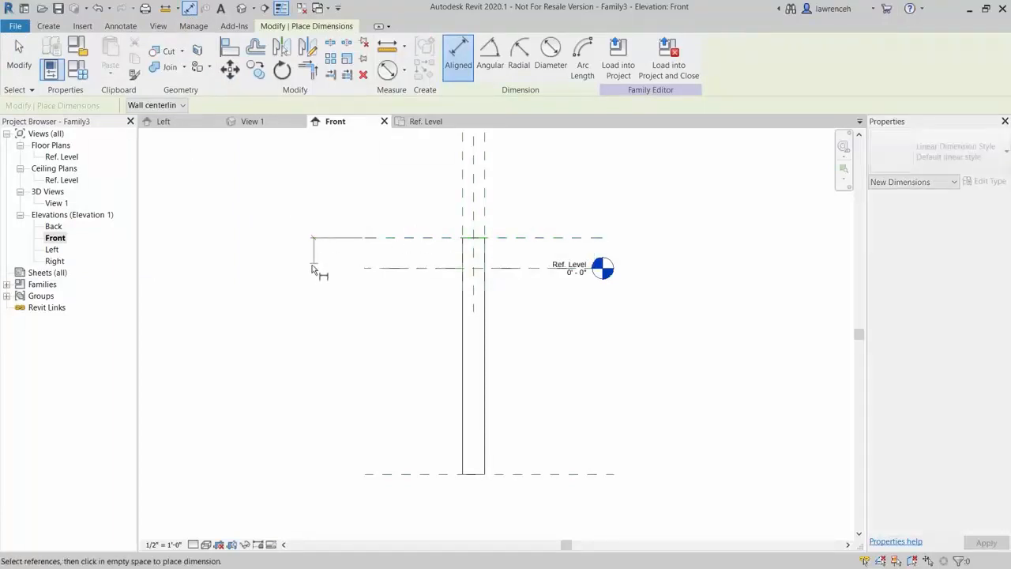
left_click(428, 475)
left_click(341, 360)
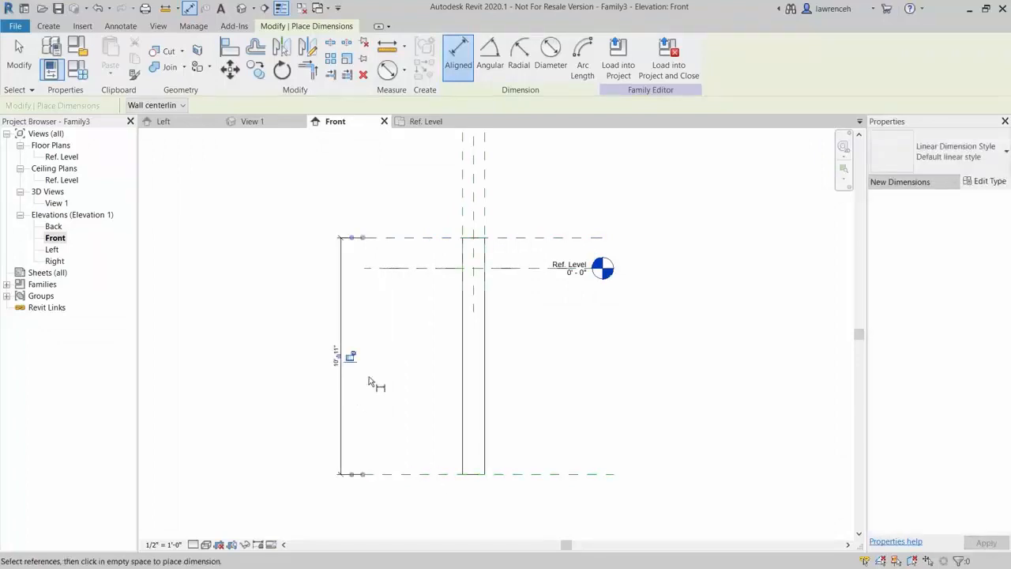
right_click(389, 319)
left_click(413, 329)
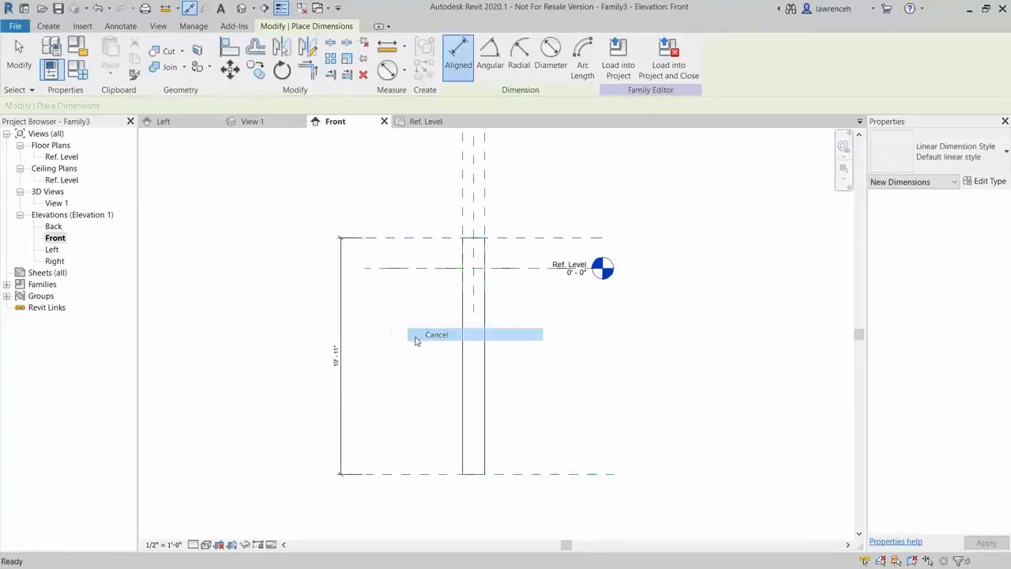
Label the overall vertical dimension with a new type parameter named Pile Length
left_click(337, 361)
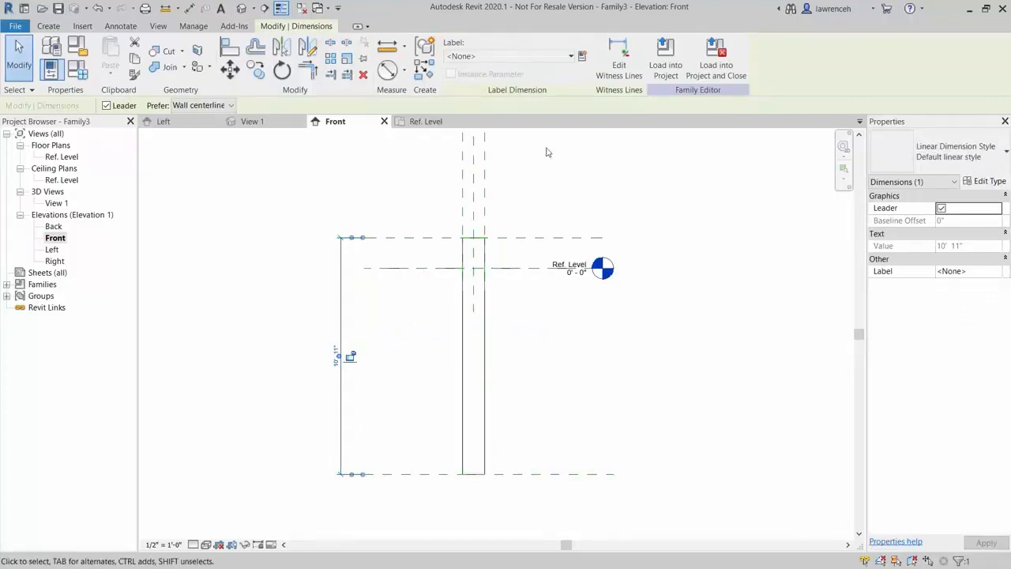
left_click(582, 57)
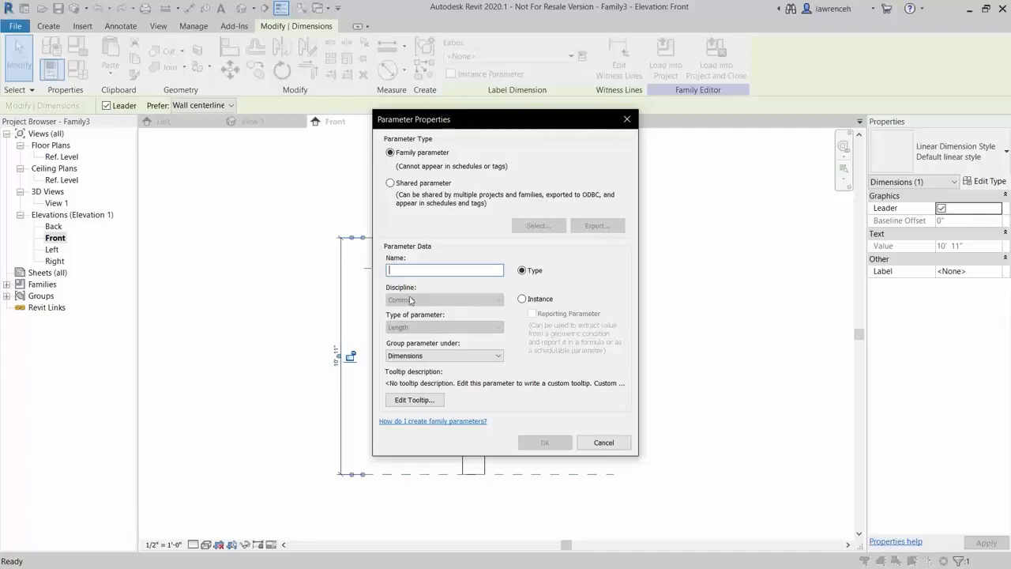
type("Pile Length")
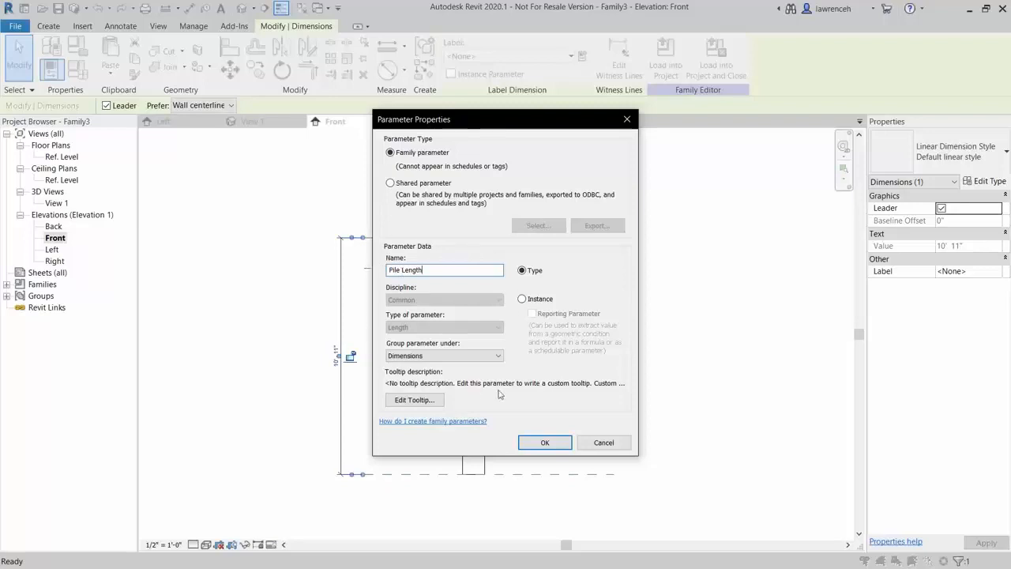
left_click(546, 442)
left_click(722, 384)
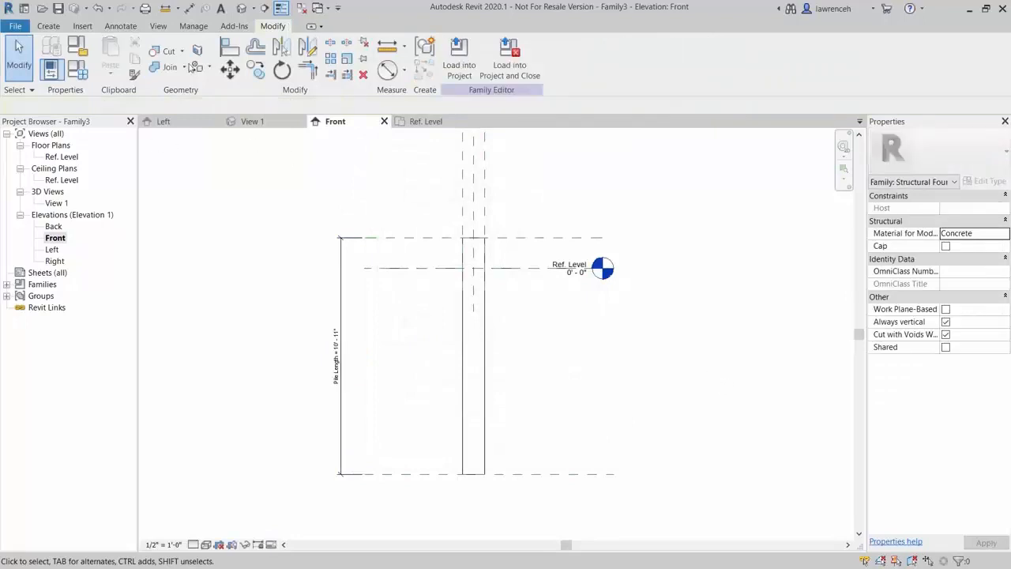
Place an aligned dimension from the upper reference plane to the reference plane coinciding with the Ref. Level
left_click(189, 8)
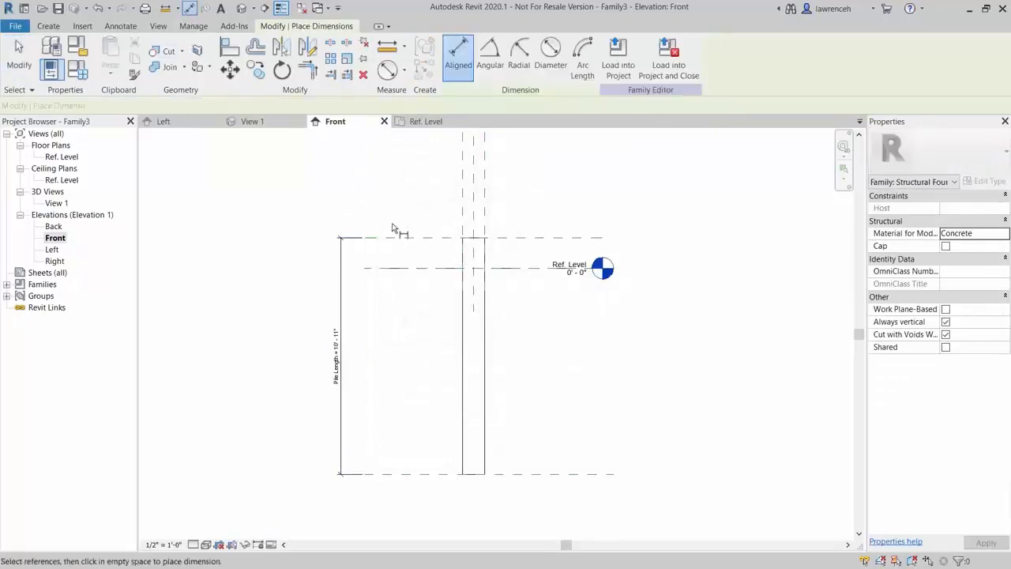
left_click(436, 240)
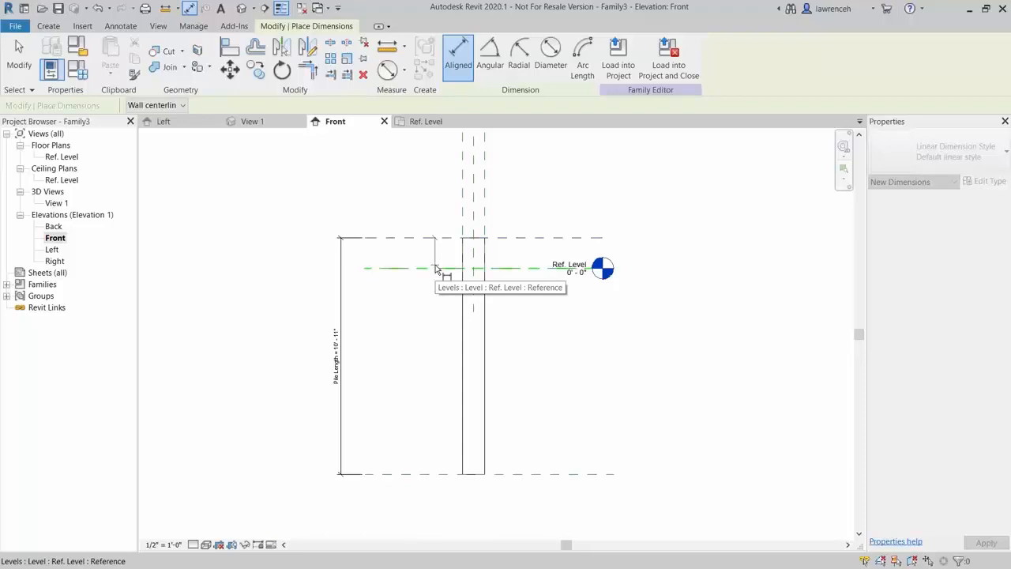
key("Tab")
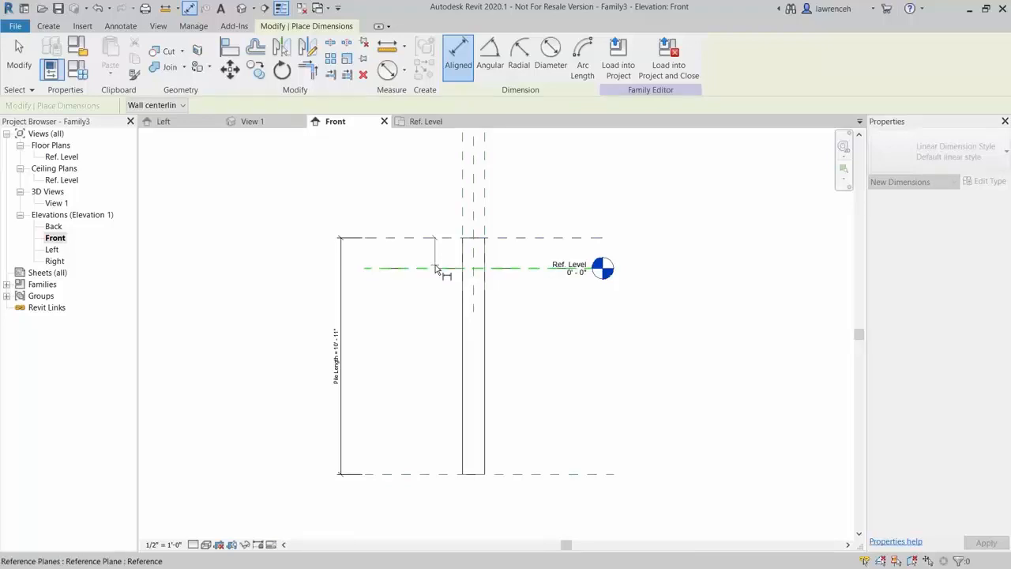
left_click(436, 268)
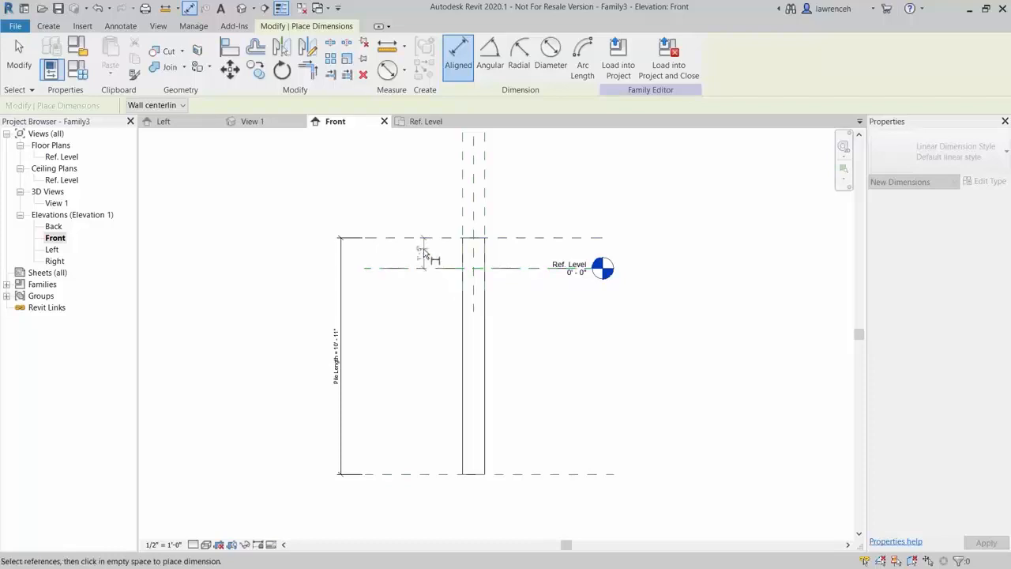
left_click(424, 252)
key("Escape")
key("Escape")
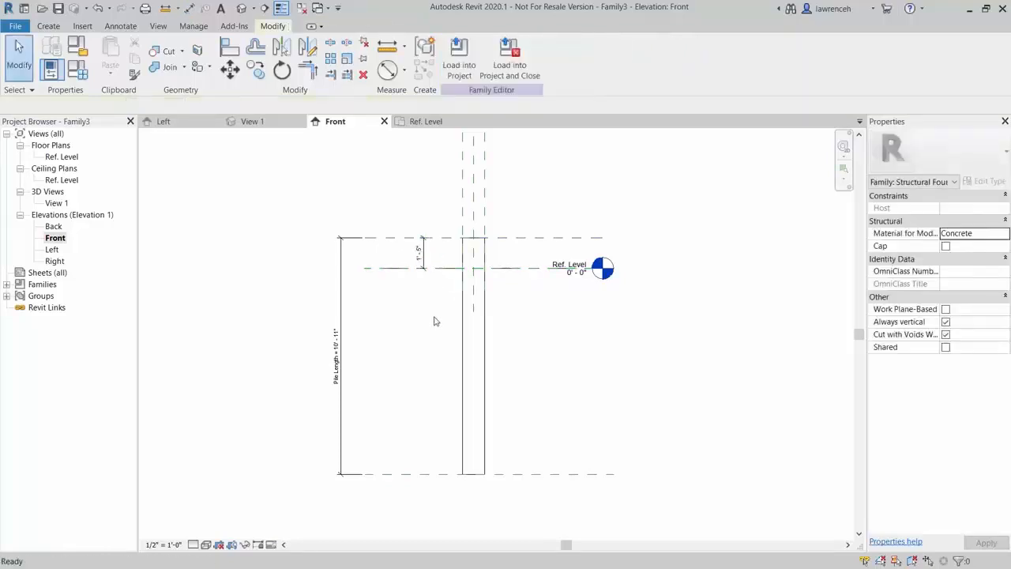
Label the dimension above the Ref. Level with a new type parameter named Embedment
left_click(423, 258)
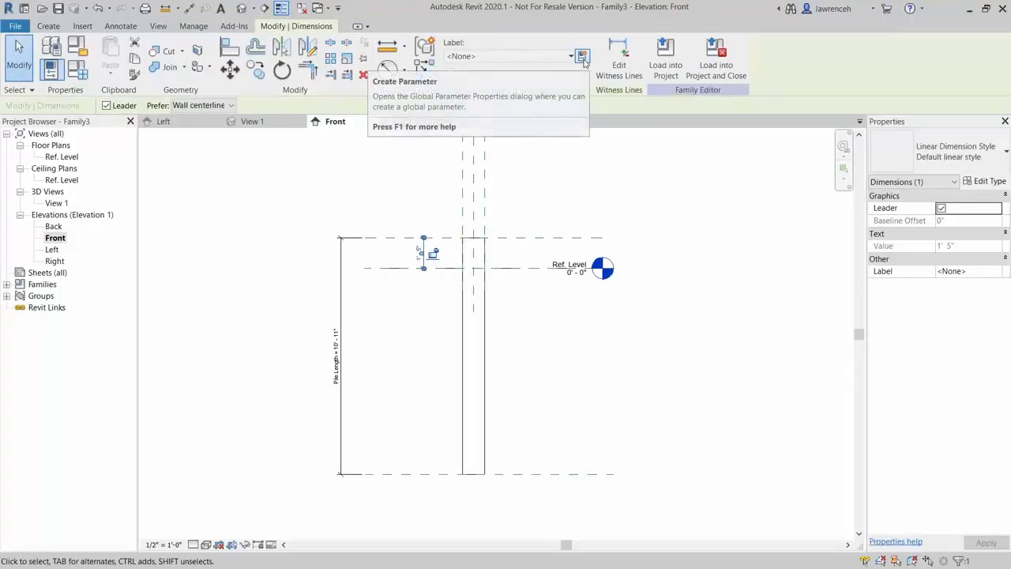
left_click(582, 56)
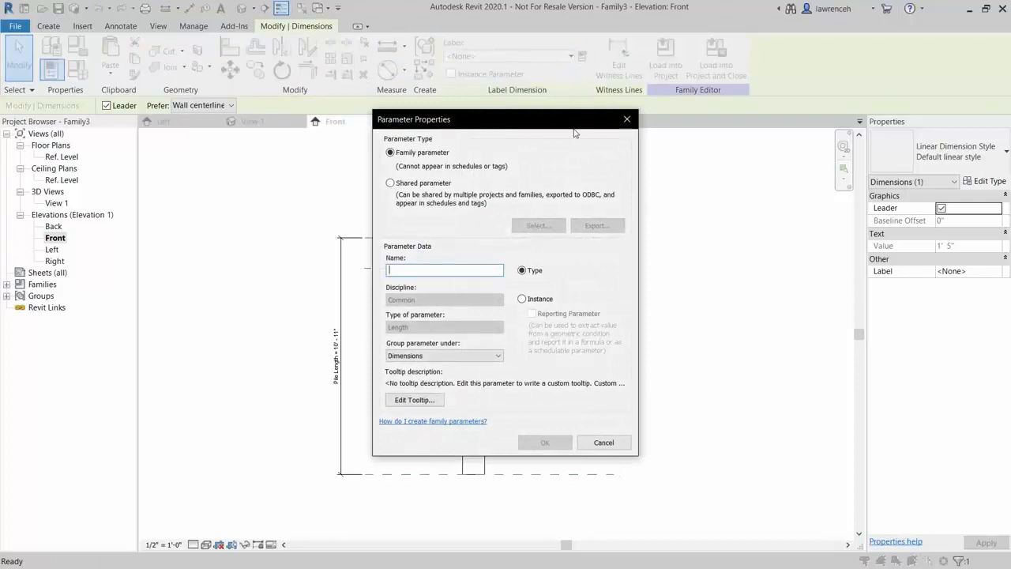
type("Em")
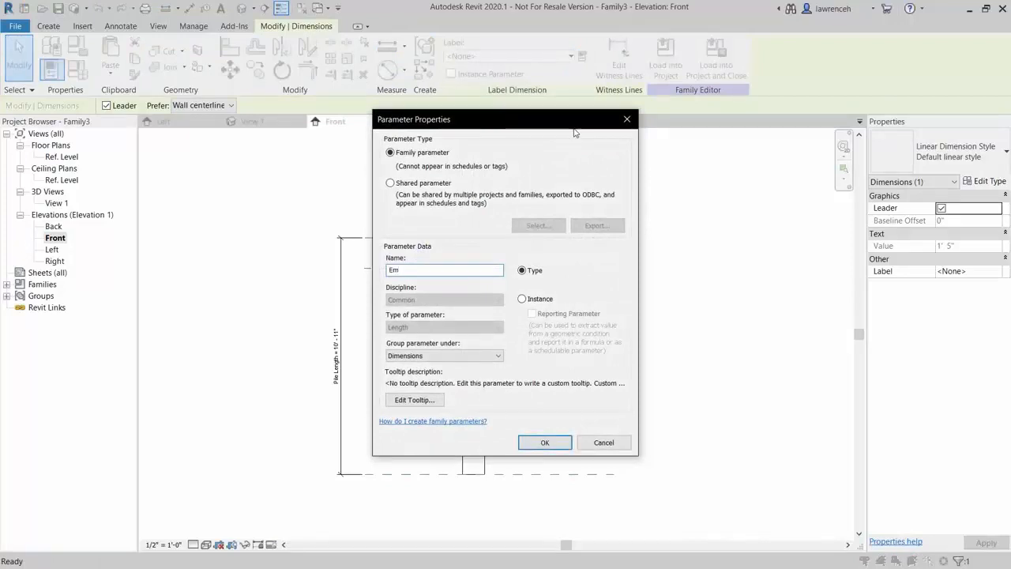
type("bedment")
left_click(545, 443)
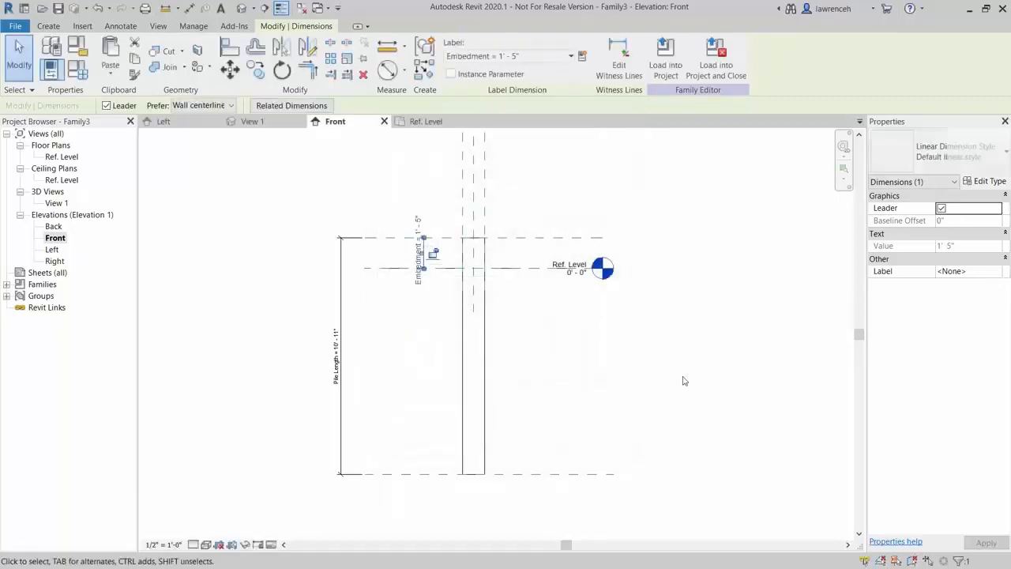
left_click(686, 379)
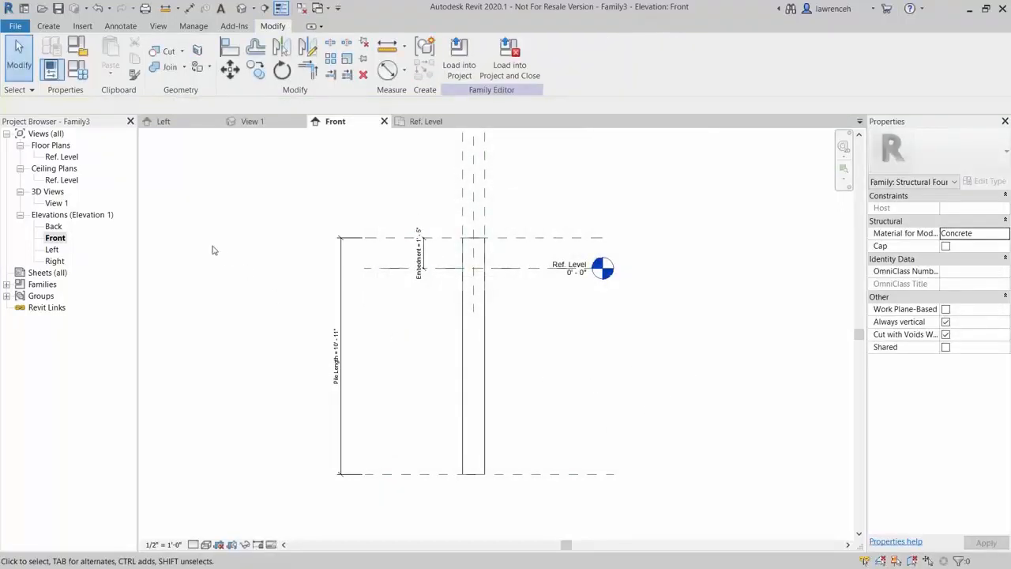
Switch to the 3D view and open the family types, moving and narrowing the dialog so it does not cover the pile
left_click(251, 122)
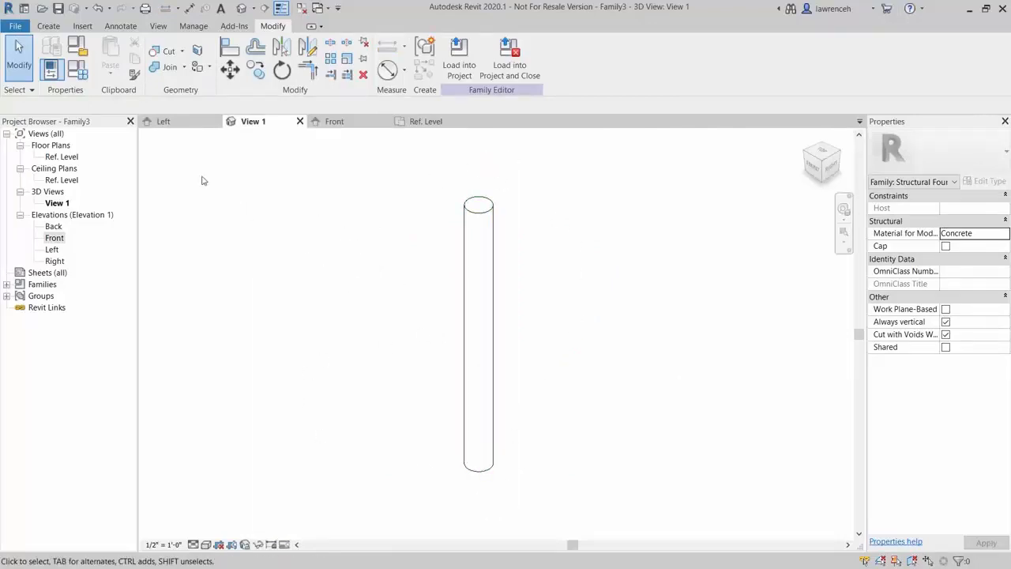
left_click(79, 83)
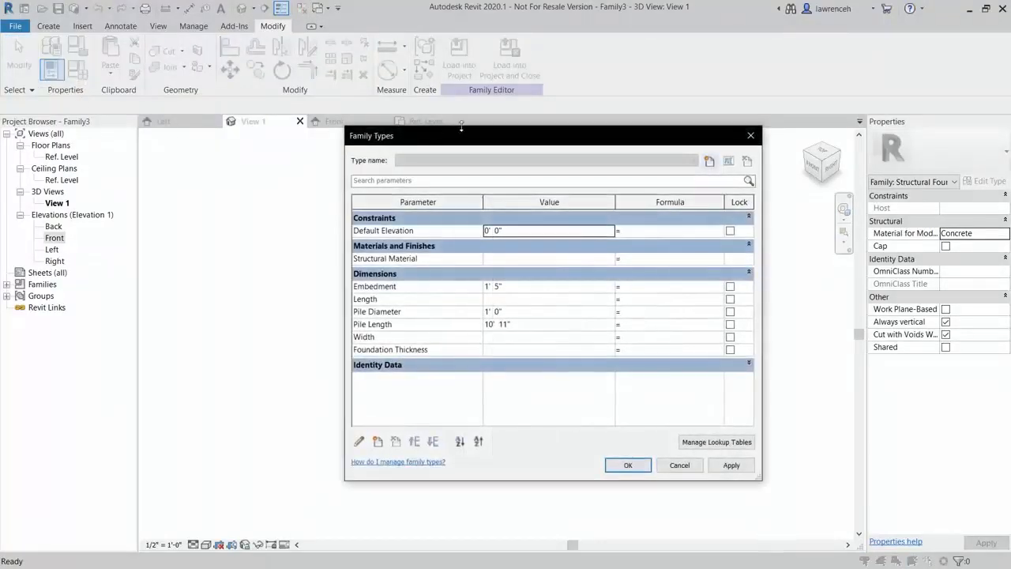
left_click_drag(497, 136, 267, 125)
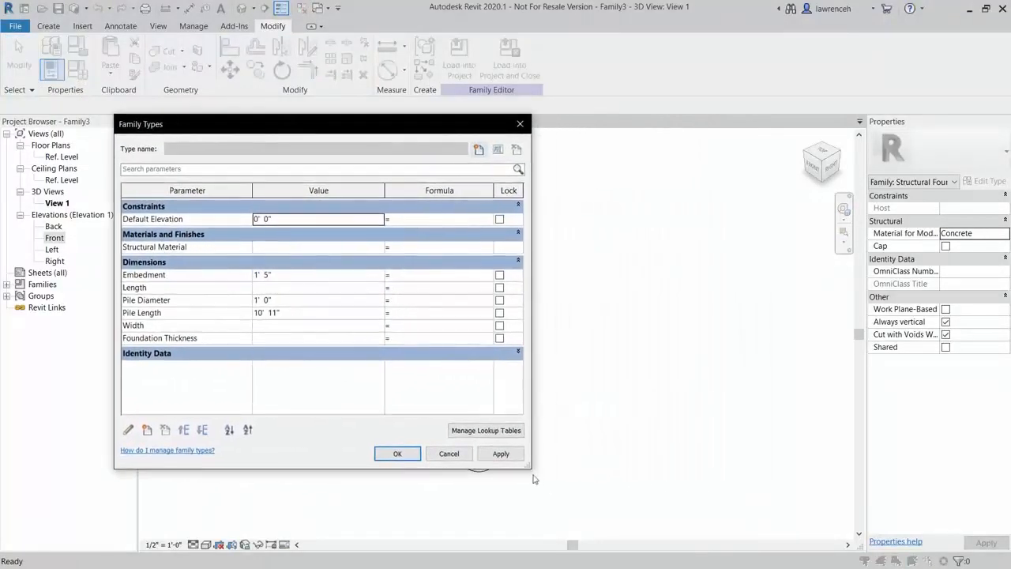
left_click_drag(531, 469, 431, 468)
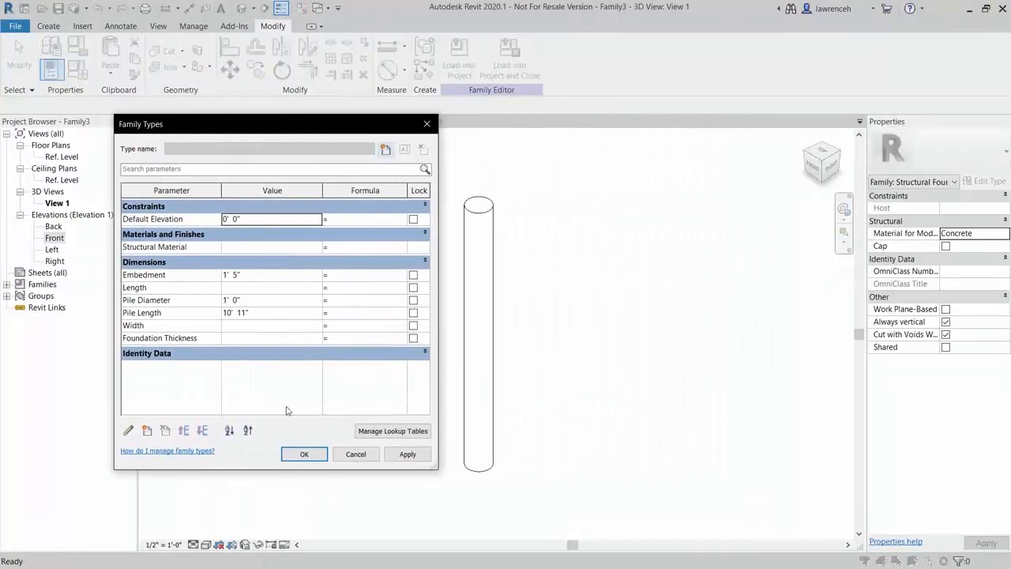
Flex the pile by applying a Pile Length of 6' 0" and a Pile Diameter of 0' 10"
left_click(265, 317)
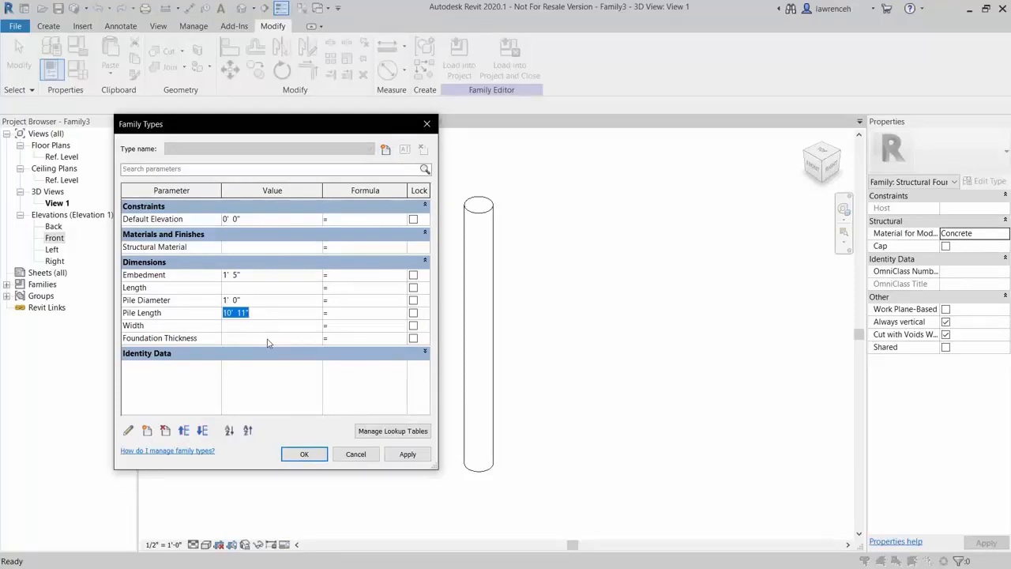
type("6")
key("Tab")
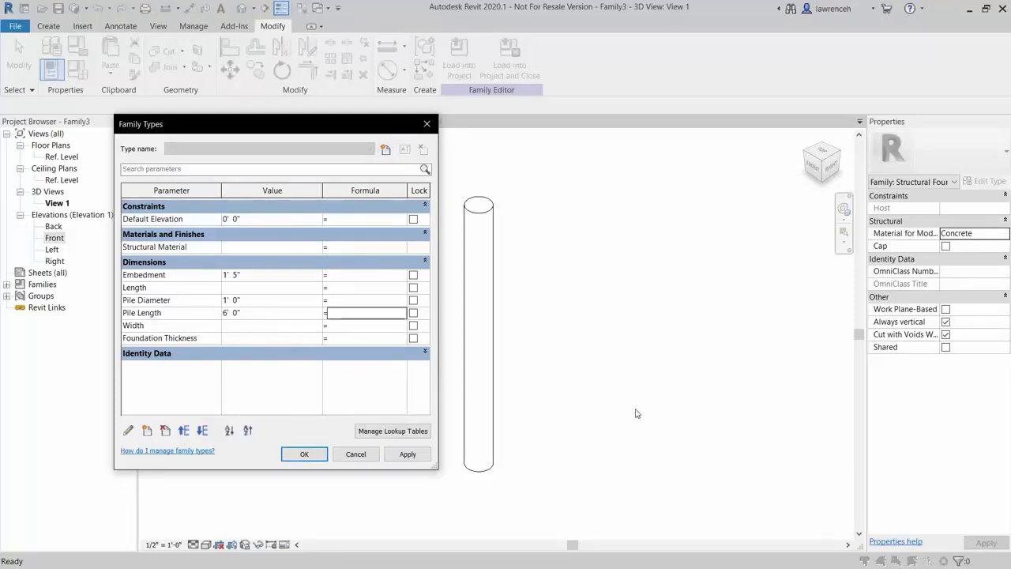
left_click(407, 454)
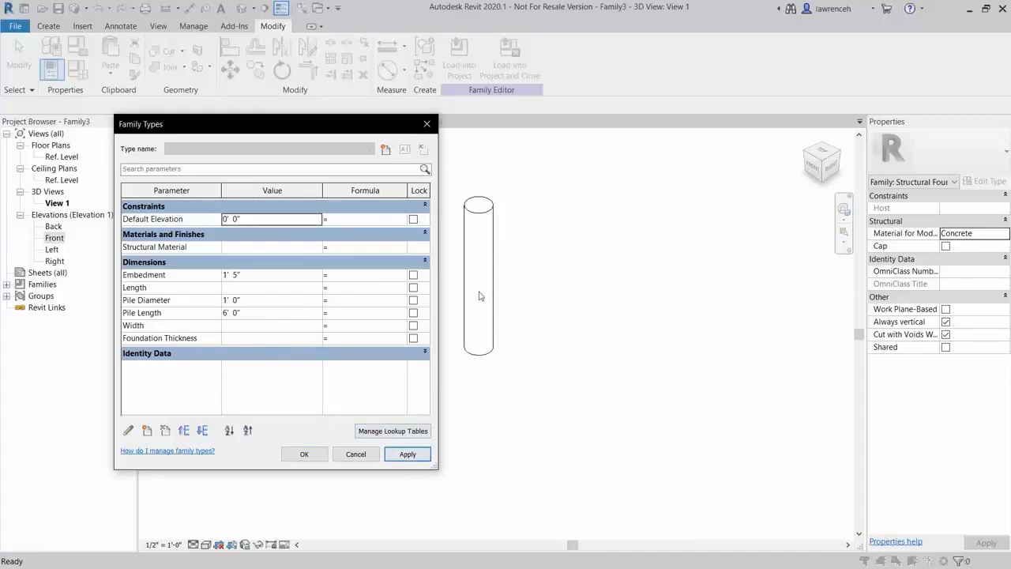
left_click(269, 301)
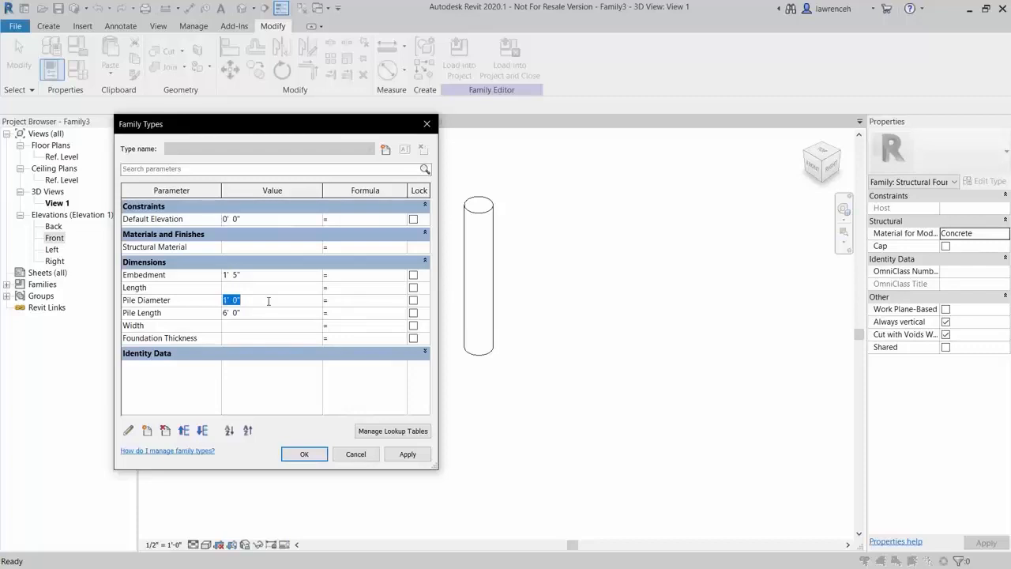
type("10")
left_click(408, 455)
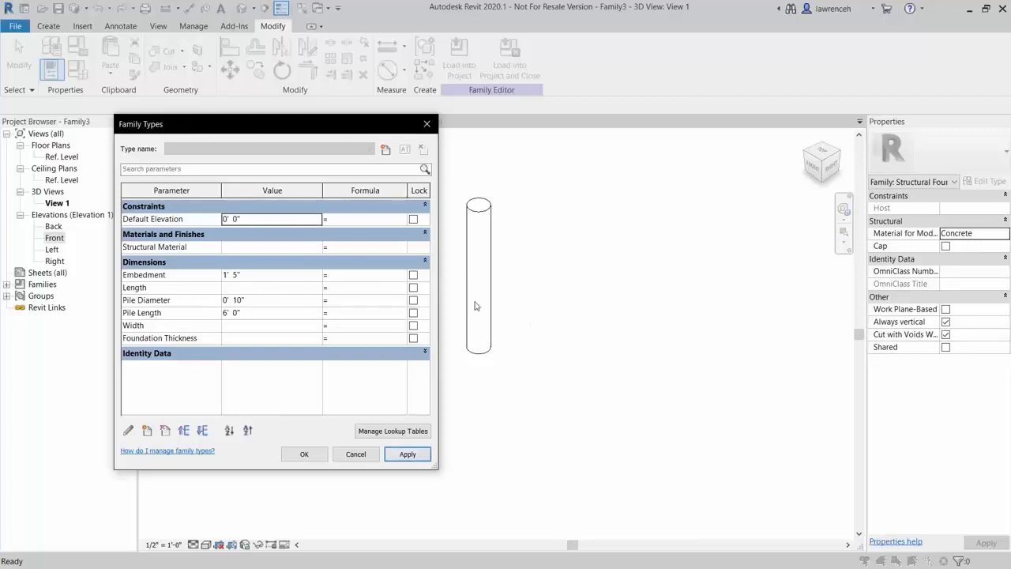
Flex the pile with a Pile Length of 12', a Pile Diameter of 1' and an Embedment of 8", then close the family types
left_click(272, 312)
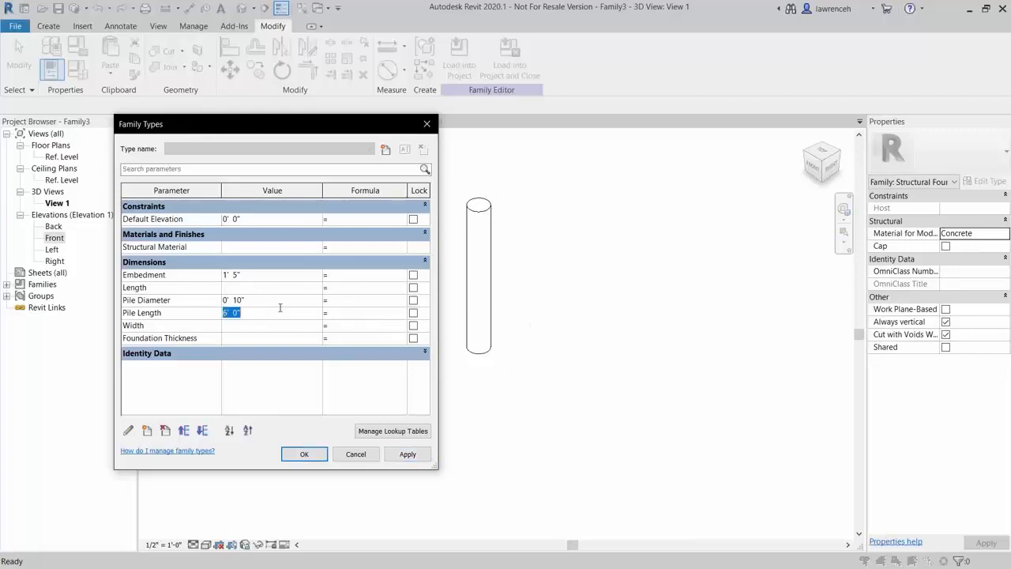
type("12'")
left_click(279, 303)
type("1'")
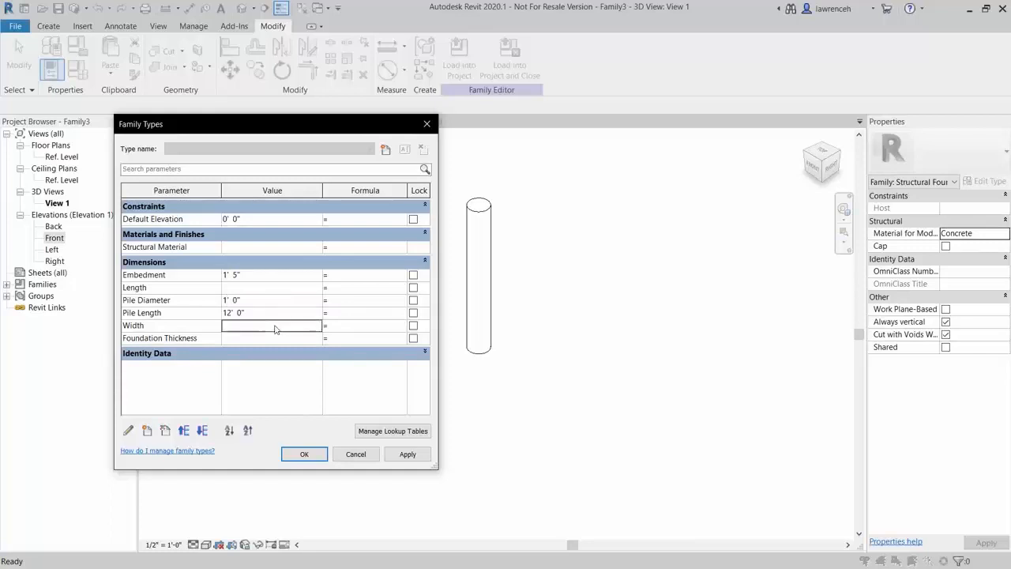
left_click(271, 277)
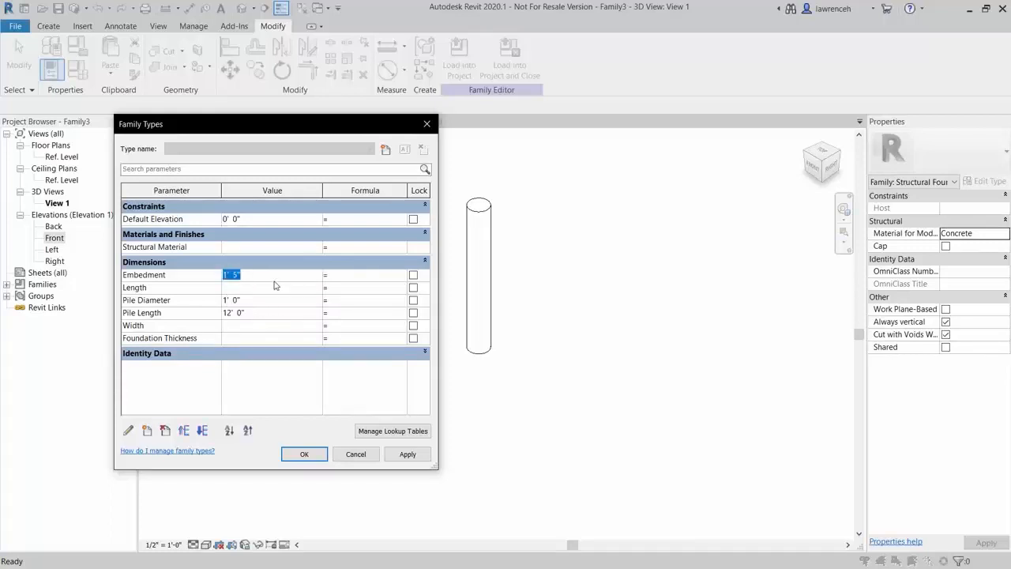
type("8\"")
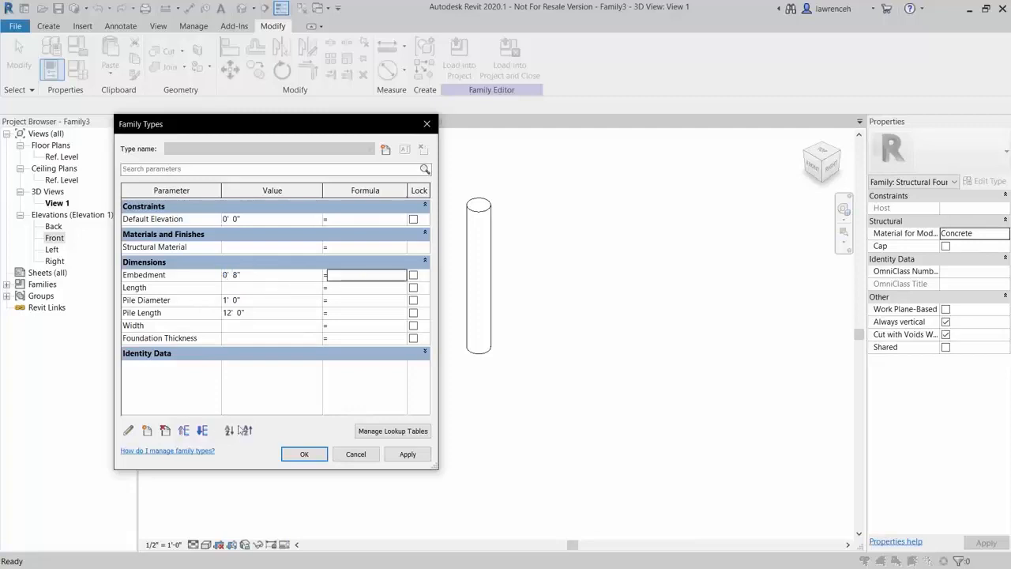
left_click(418, 458)
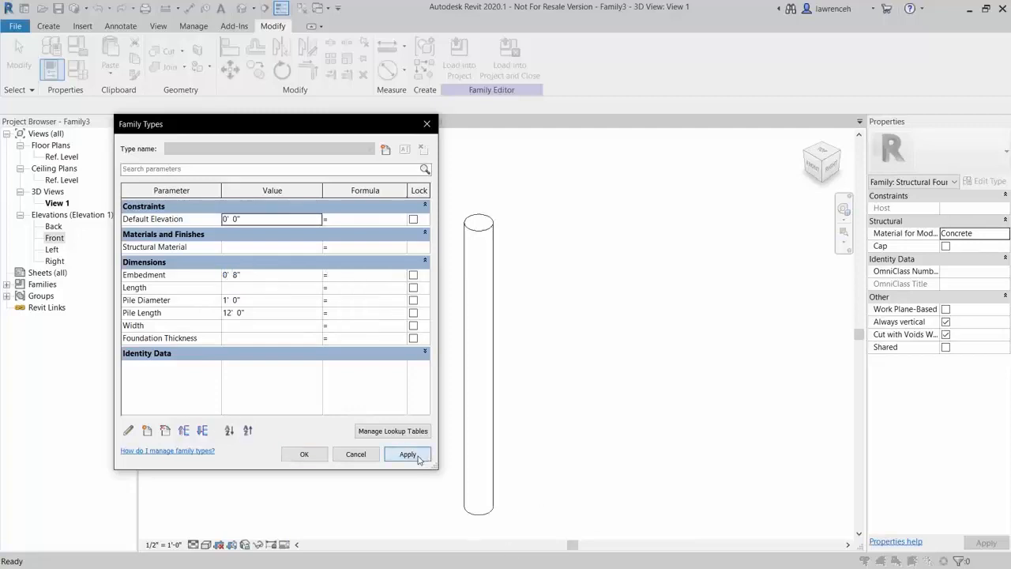
left_click(316, 457)
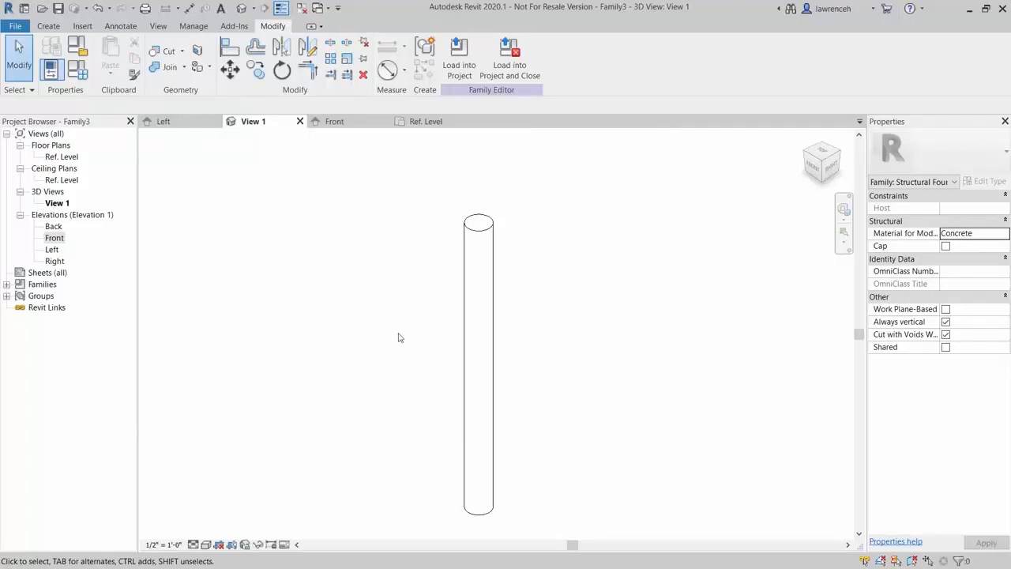
Associate the pile extrusion's material with the Structural Material family parameter and check that parameter in the family types
left_click(478, 231)
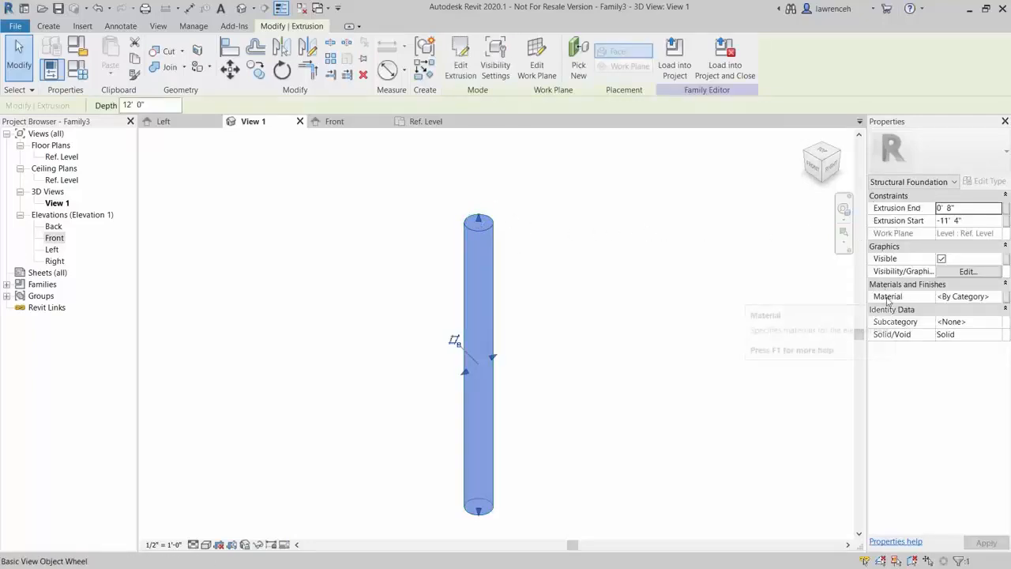
left_click(972, 299)
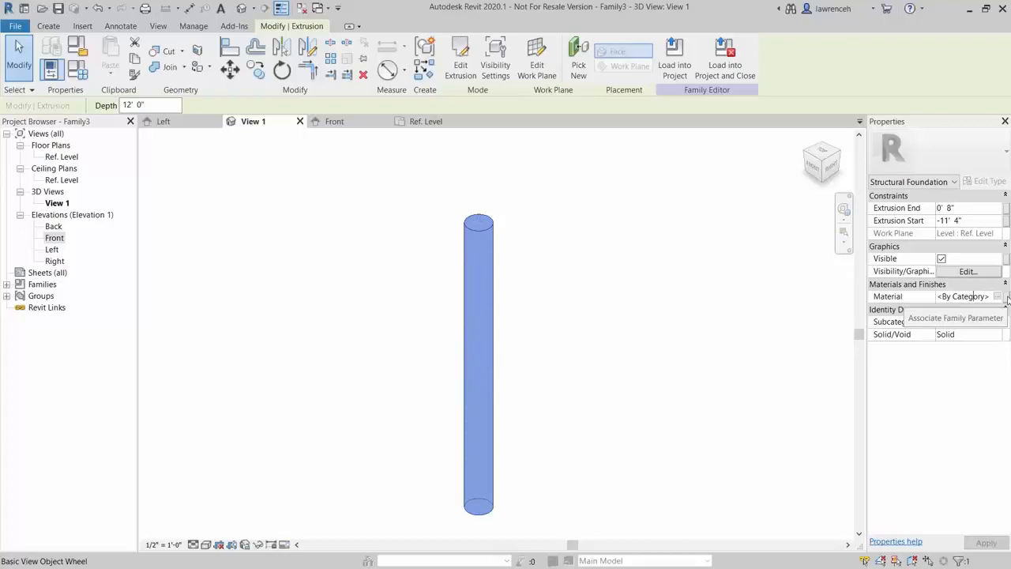
left_click(1007, 297)
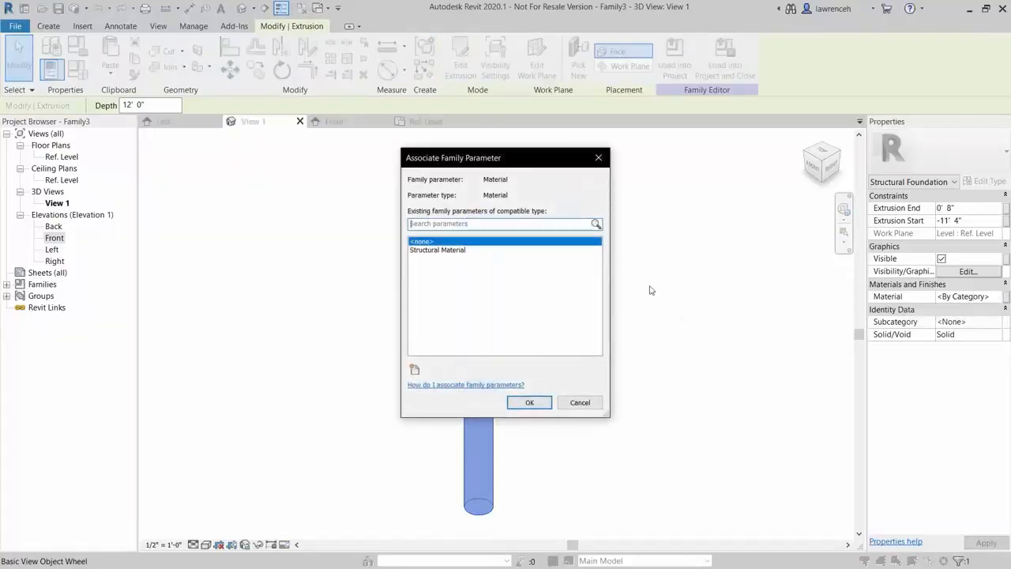
left_click(464, 253)
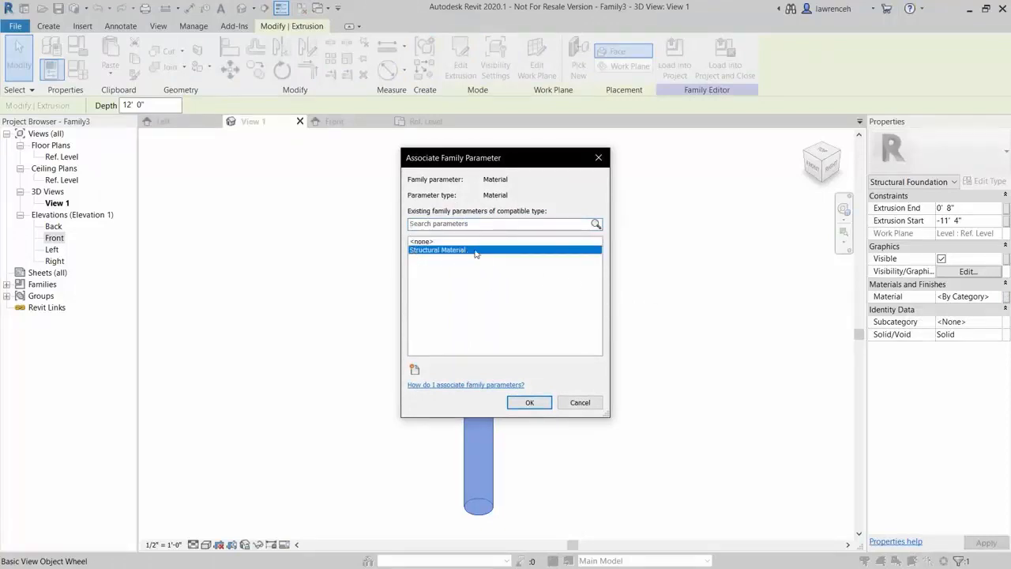
left_click(535, 404)
left_click(596, 408)
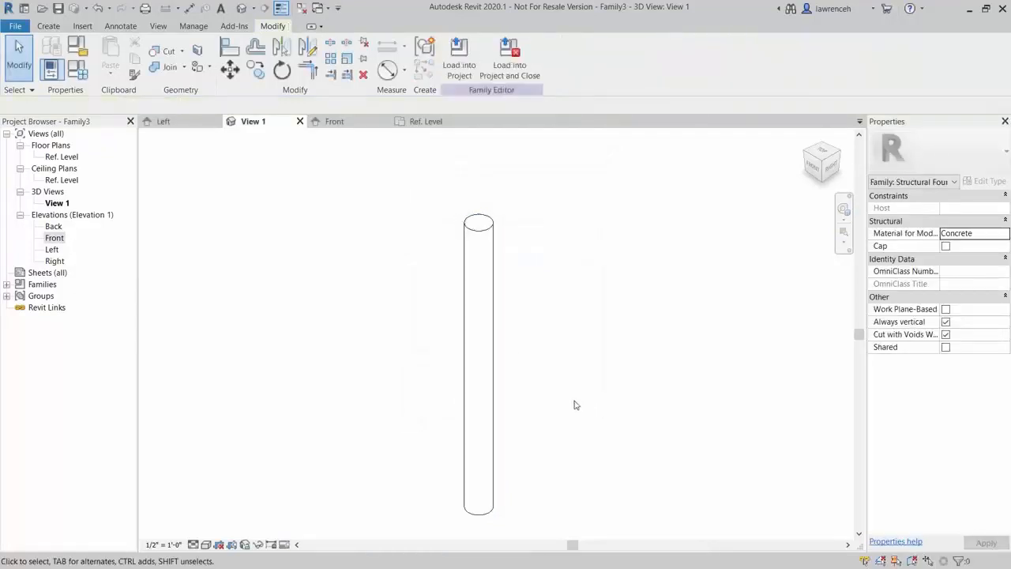
left_click(78, 79)
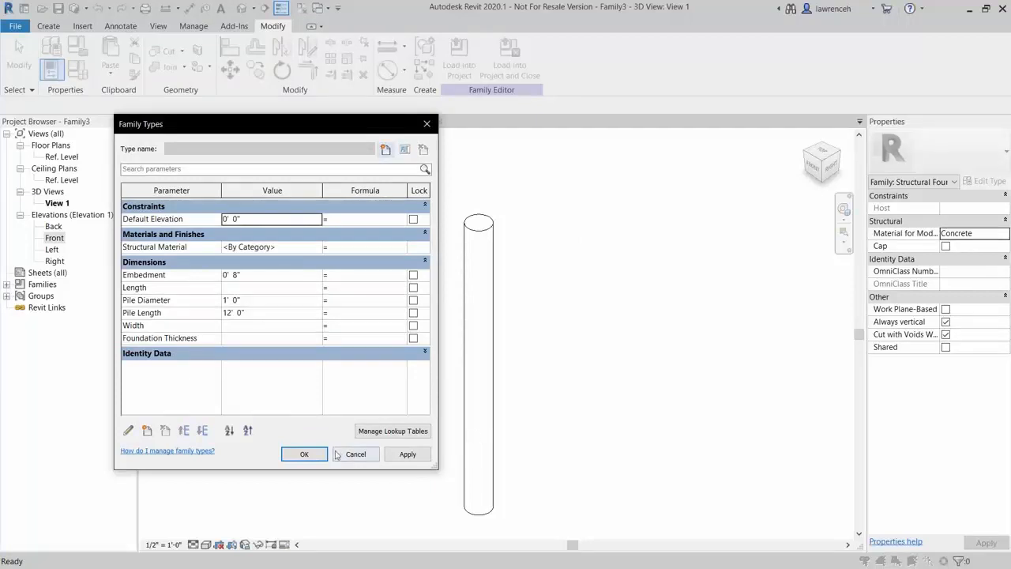
left_click(304, 454)
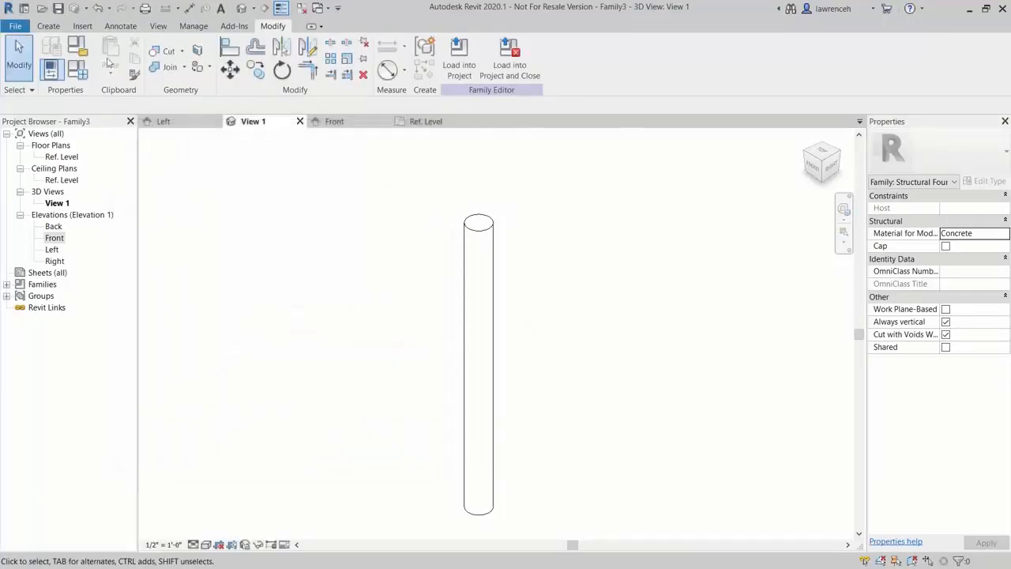
Save the family as In Situ Pile in the Chapter 2 folder
left_click(59, 10)
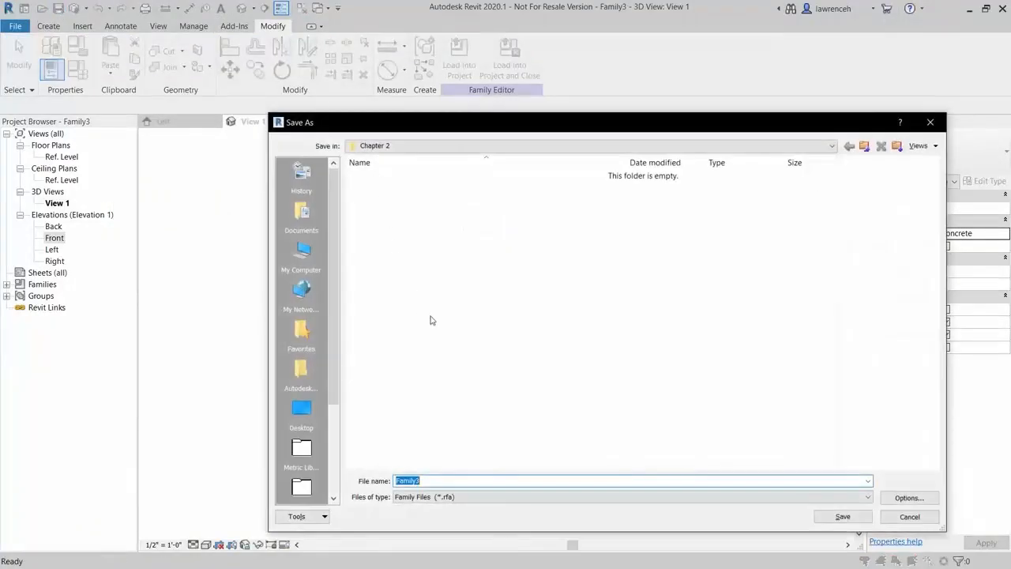
type("In Situ Pile")
left_click(843, 516)
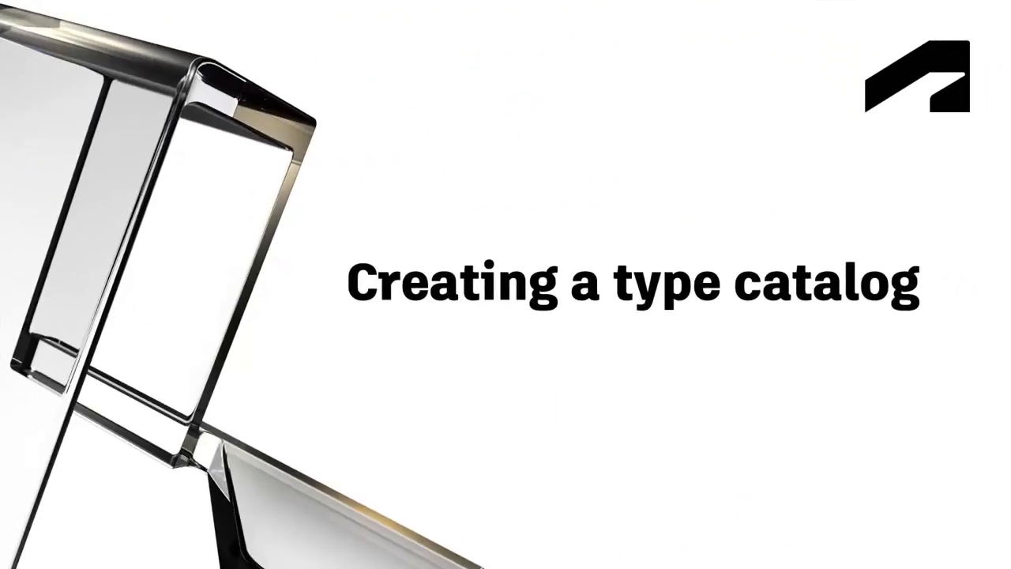
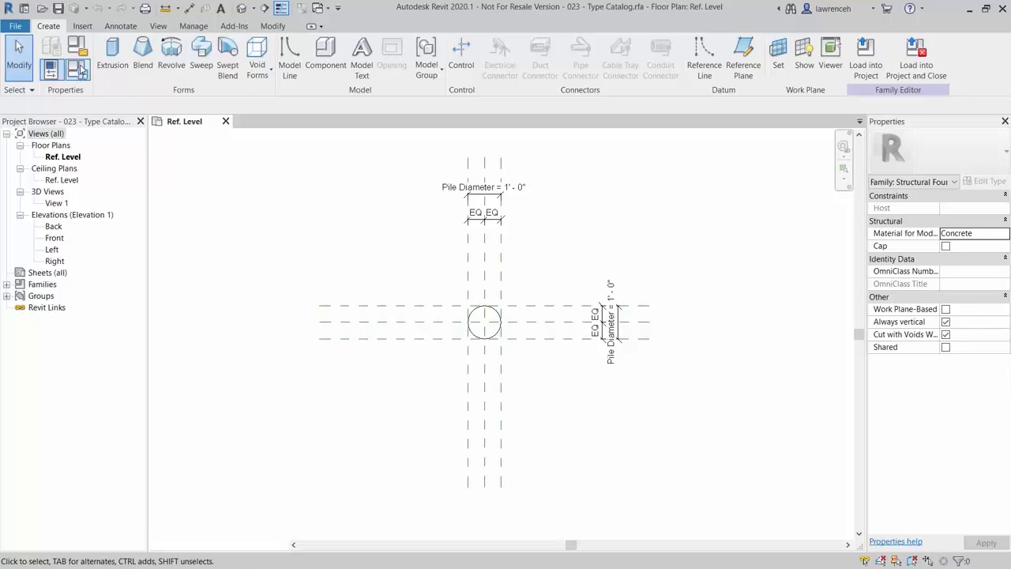
Review the available types and the parameters of the 12" Diameter type in the 023 - Type Catalog family
left_click(80, 69)
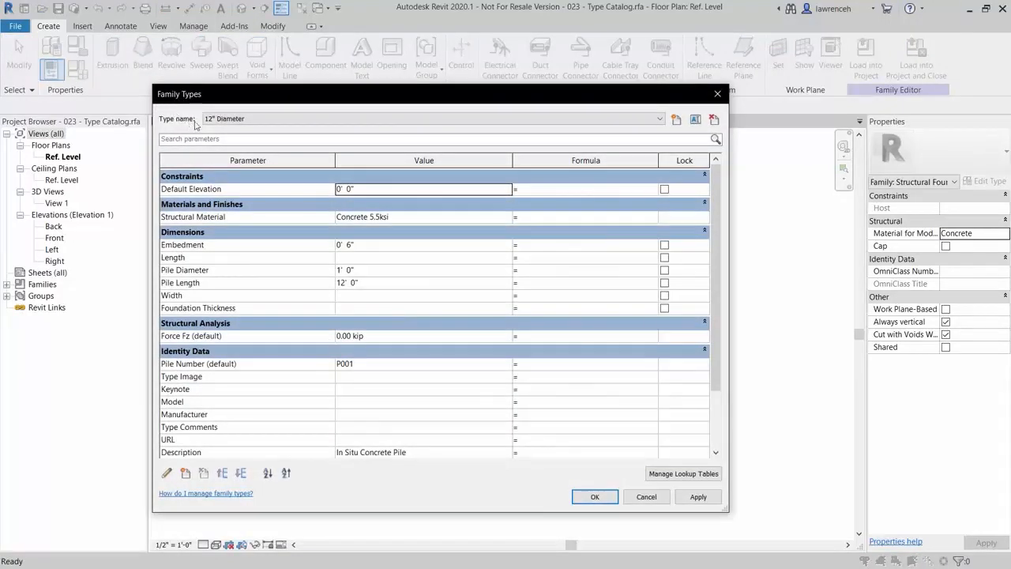
left_click(244, 120)
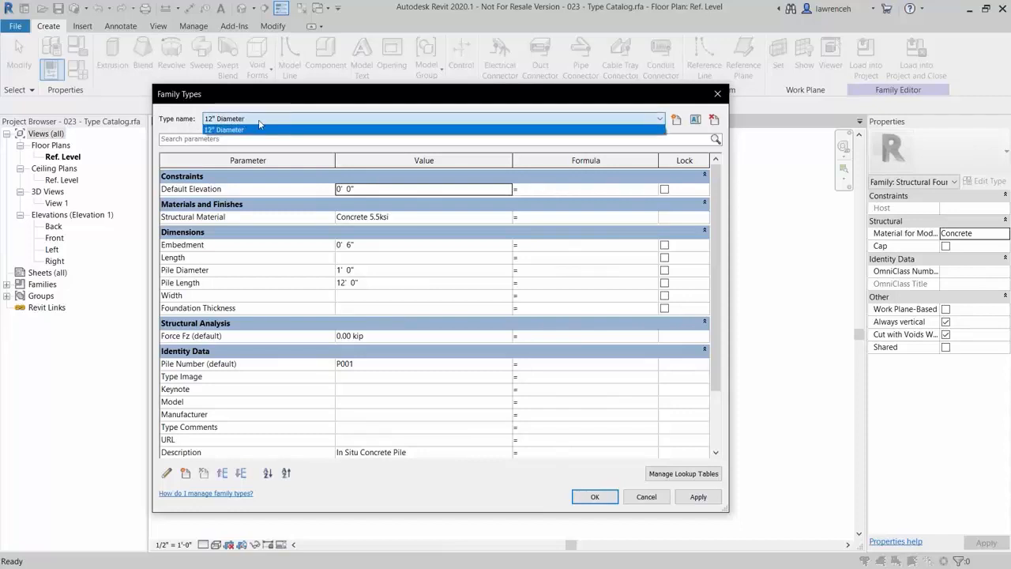
left_click(259, 122)
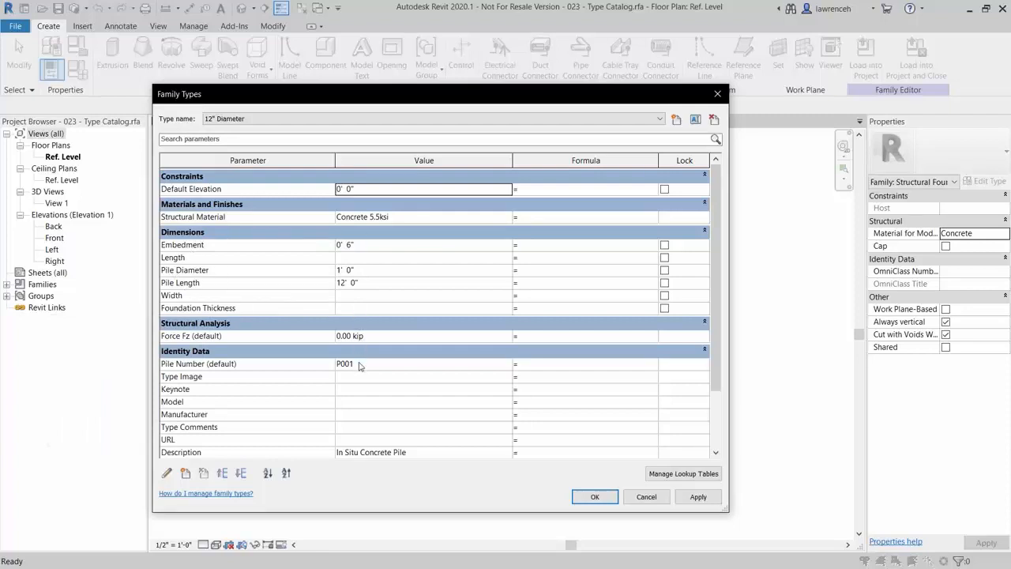
scroll(361, 367, "down", 1)
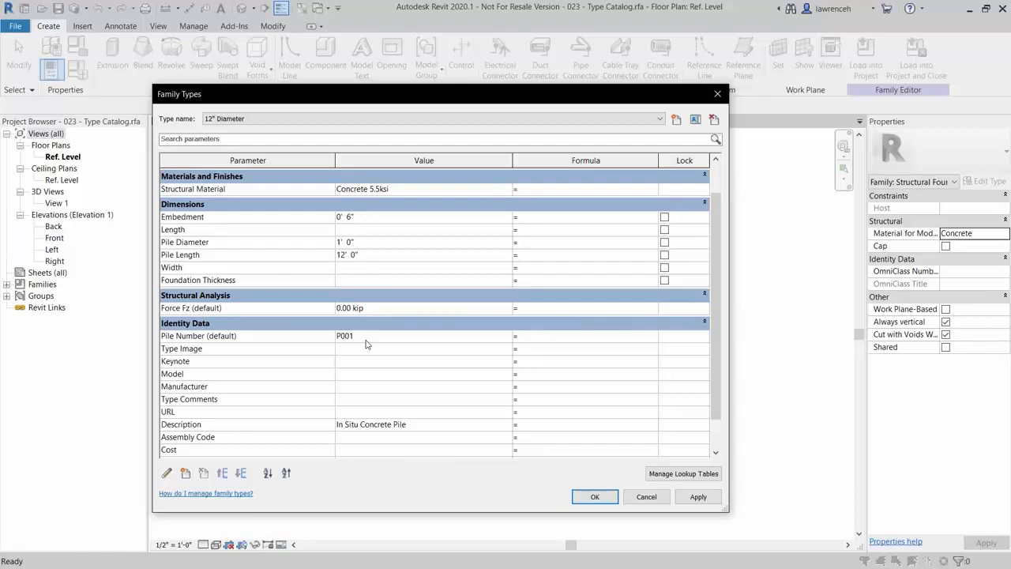
mouse_move(264, 348)
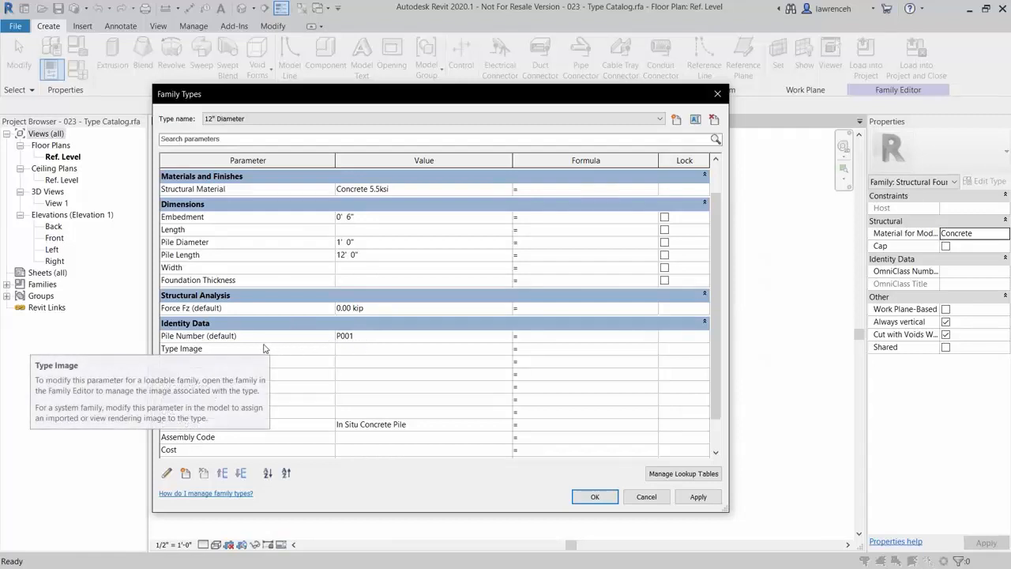
left_click(597, 497)
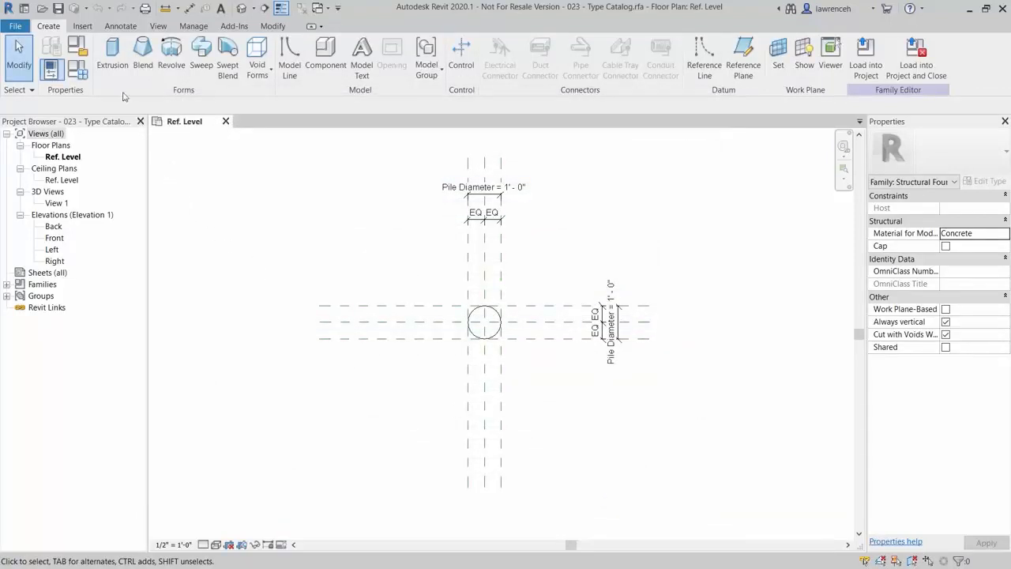
Export the family types to the text file 023 - Type Catalog.txt in the Chapter 3 folder
left_click(15, 27)
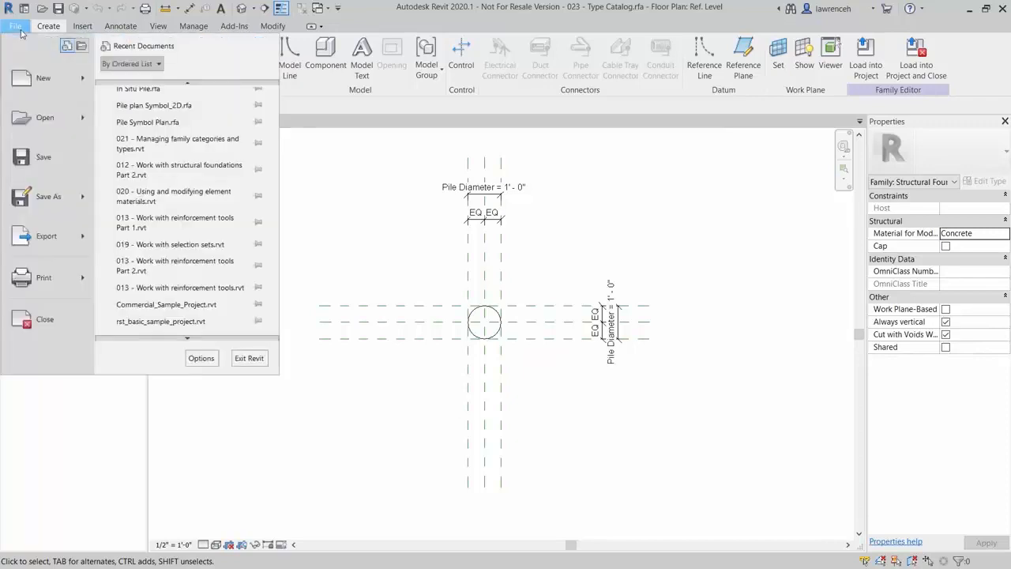
mouse_move(80, 237)
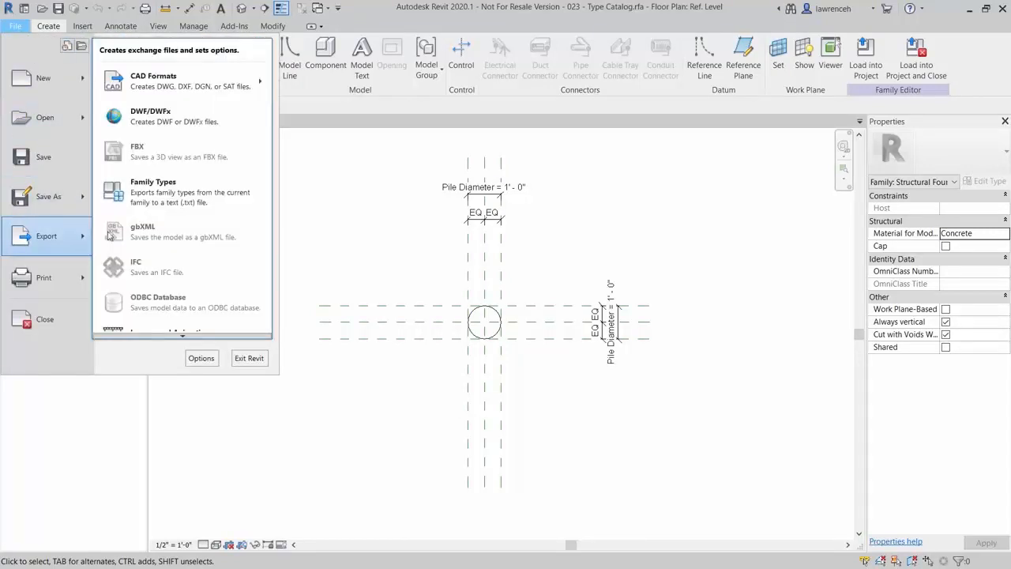
left_click(201, 203)
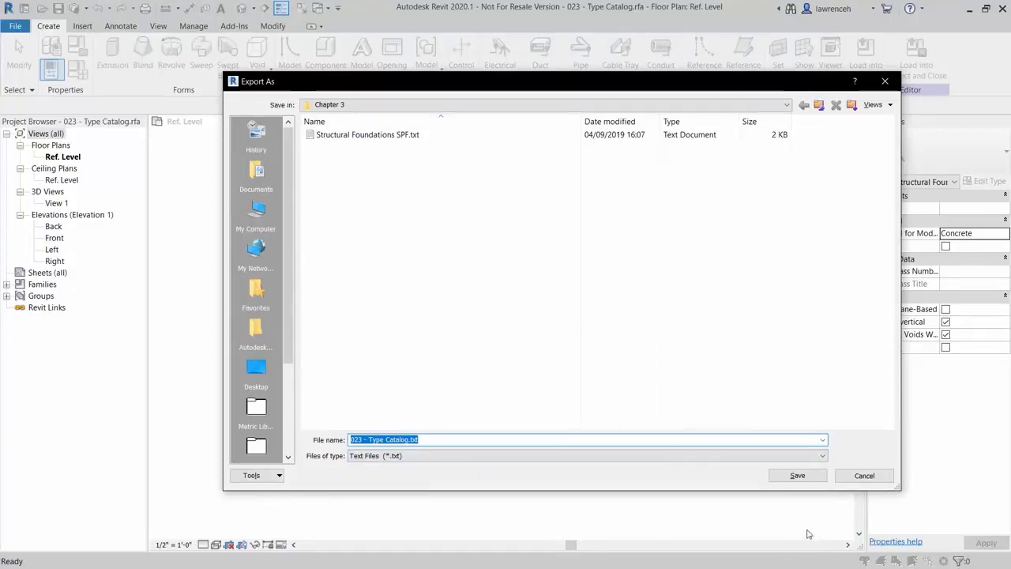
left_click(798, 476)
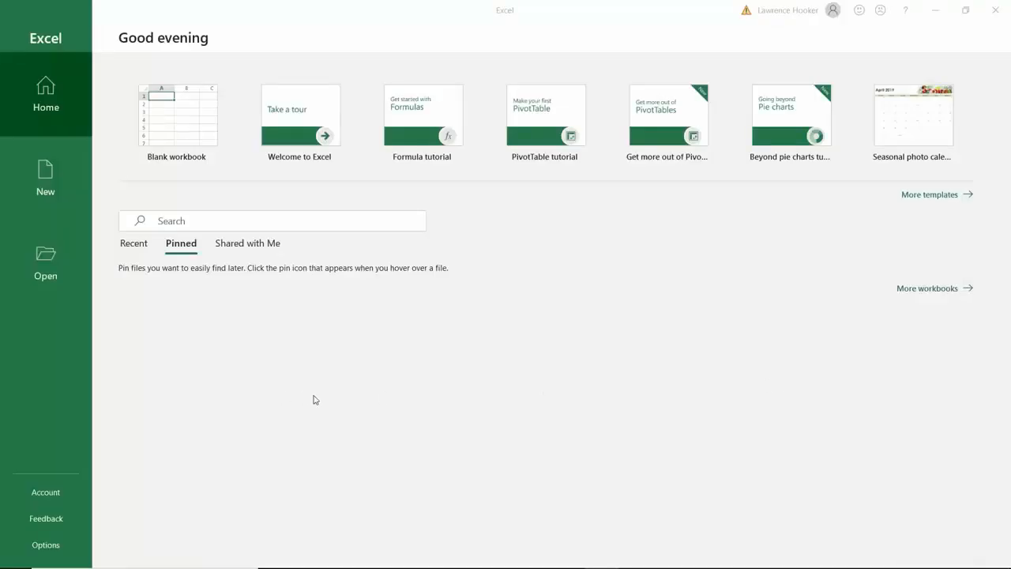
Switch to Excel and open 023 - Type Catalog.txt from the Chapter 3 folder, showing all file types
left_click(45, 256)
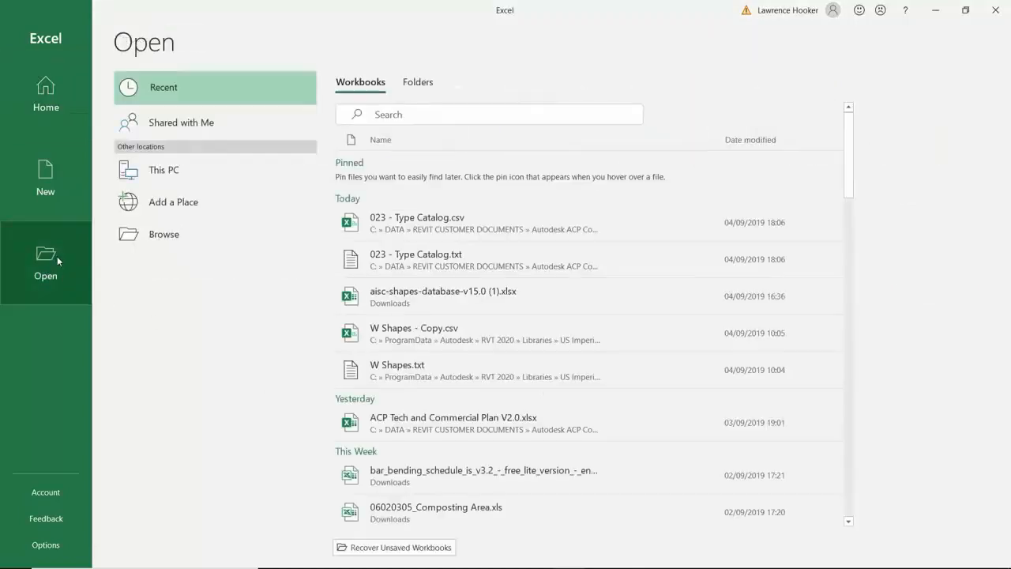
left_click(168, 236)
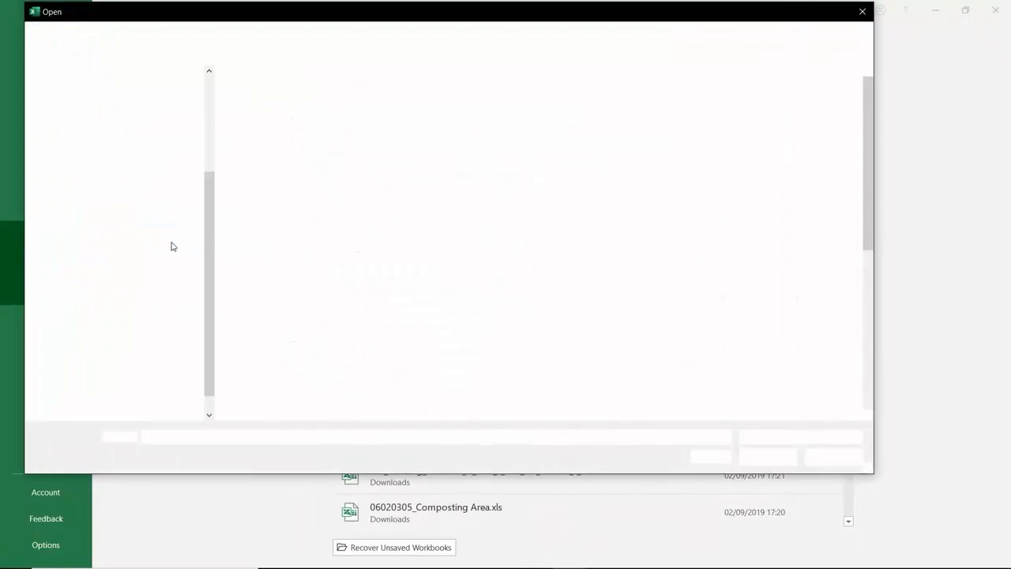
left_click(782, 439)
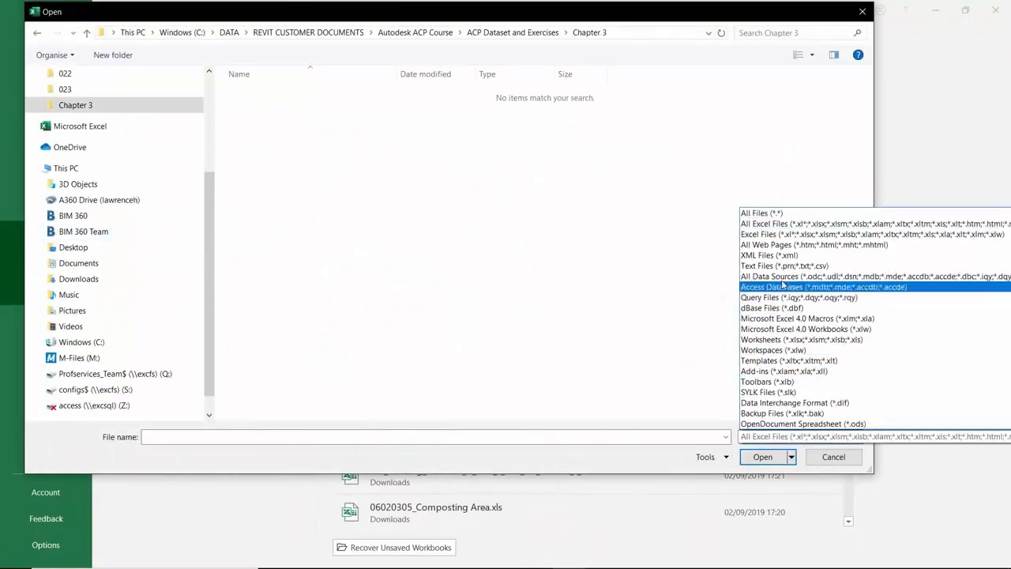
left_click(781, 213)
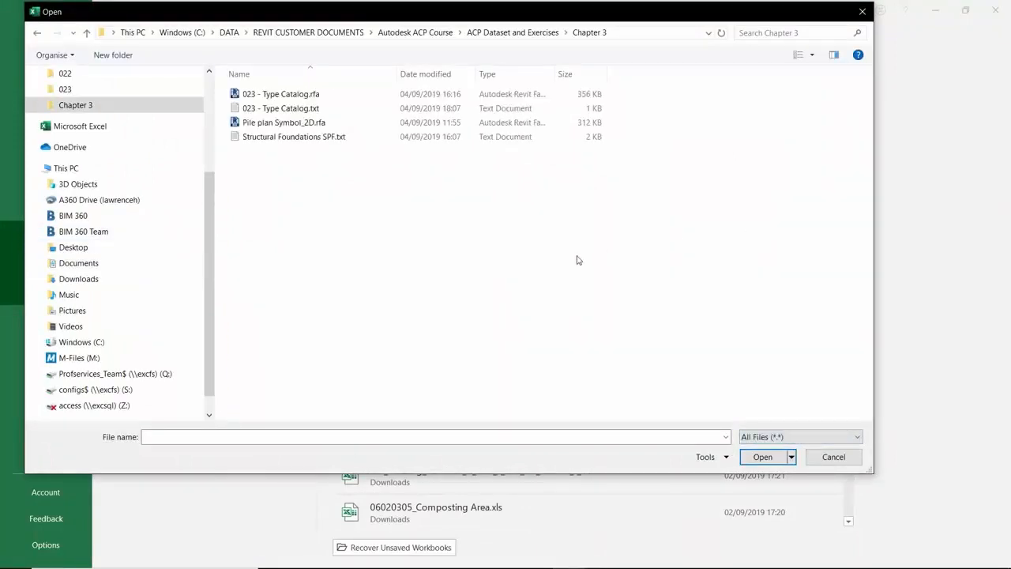
left_click(297, 111)
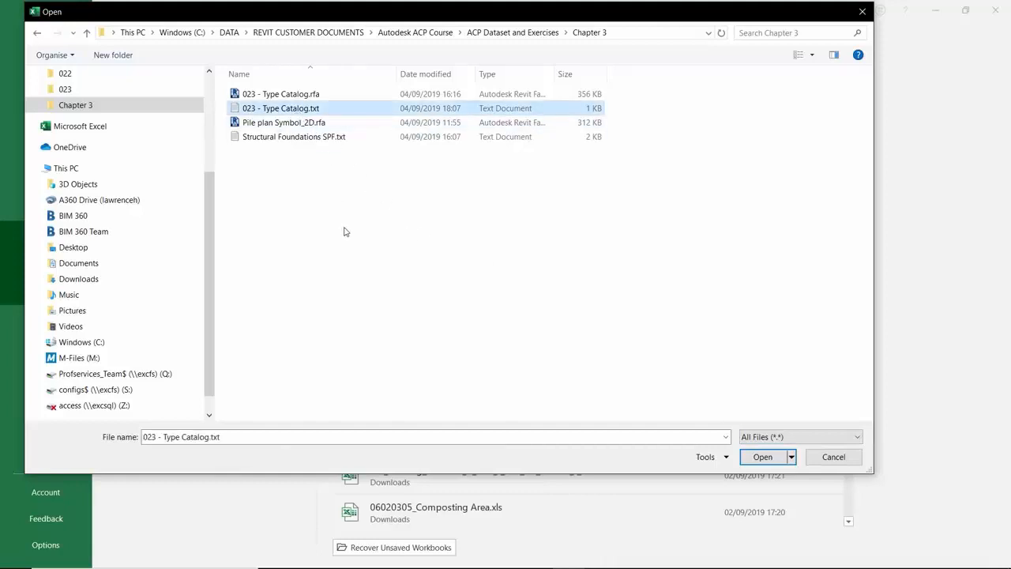
left_click(763, 456)
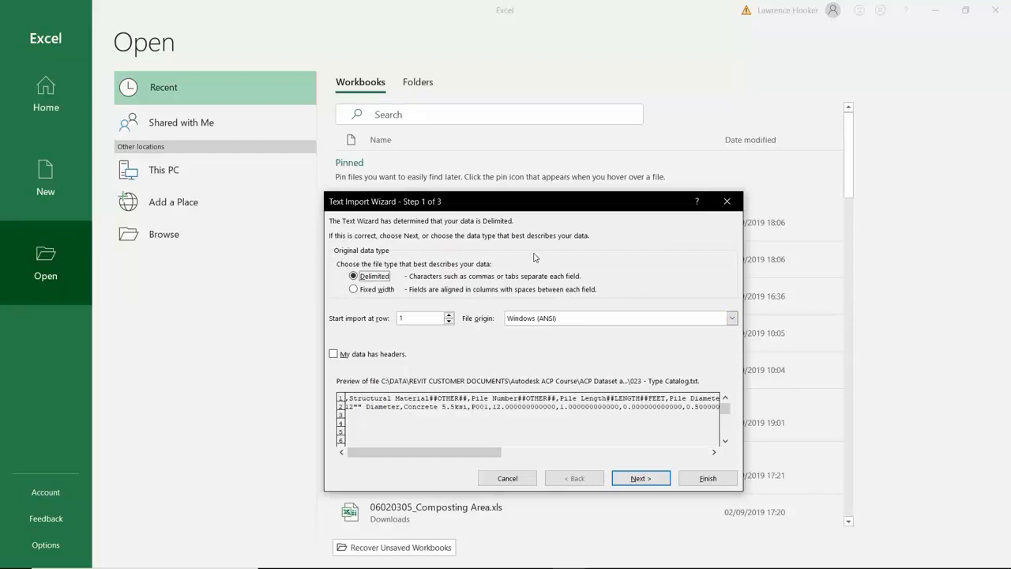
Import the text file as comma-delimited data without the tab delimiter, keeping the General column format
left_click(652, 481)
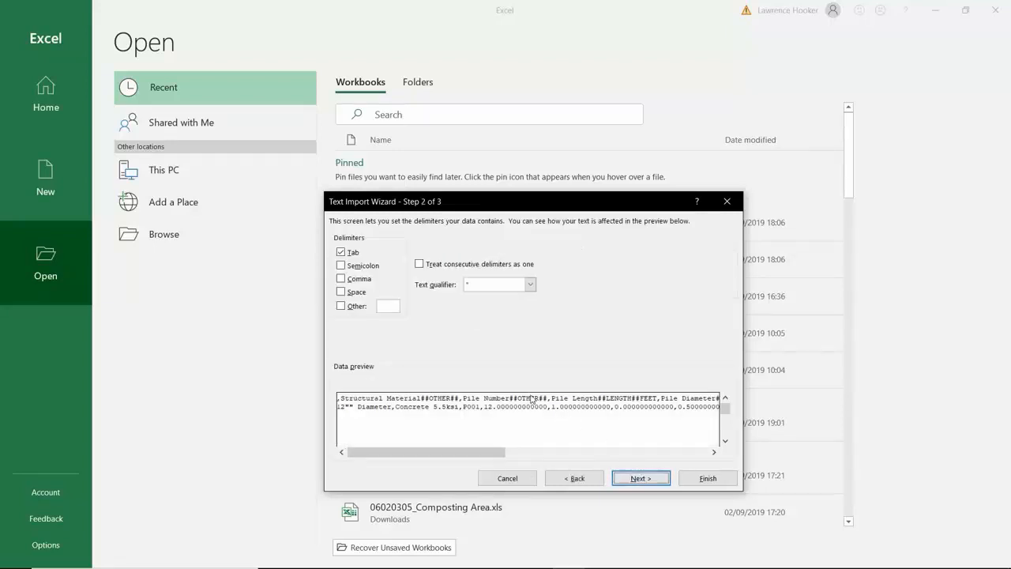
left_click(341, 253)
left_click(343, 279)
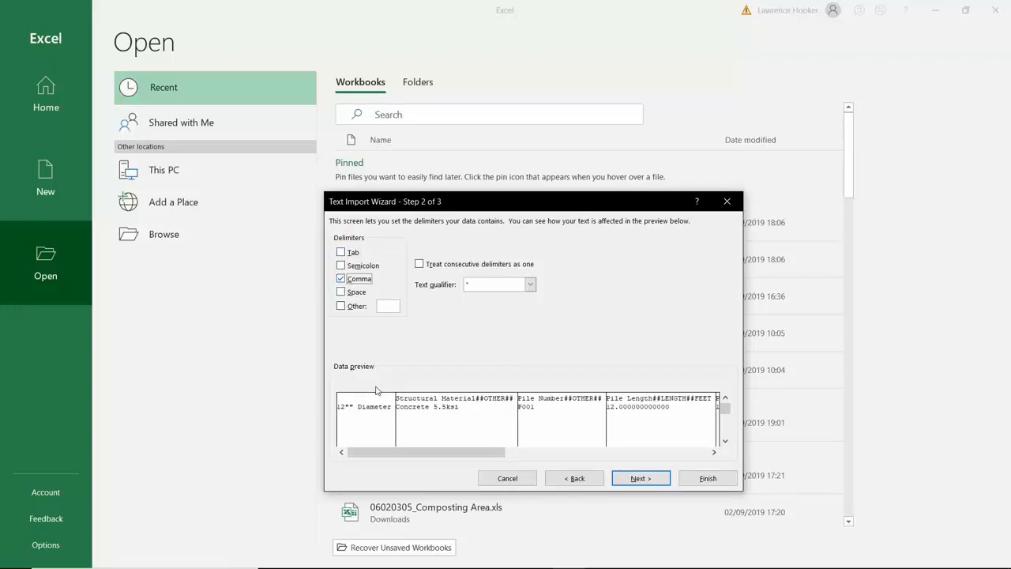
left_click(649, 480)
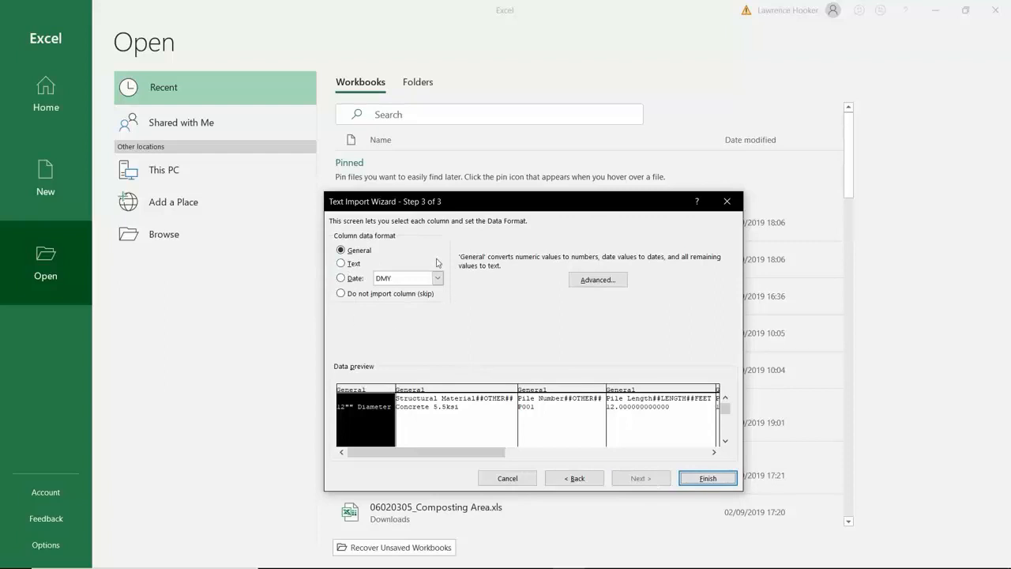
left_click(714, 479)
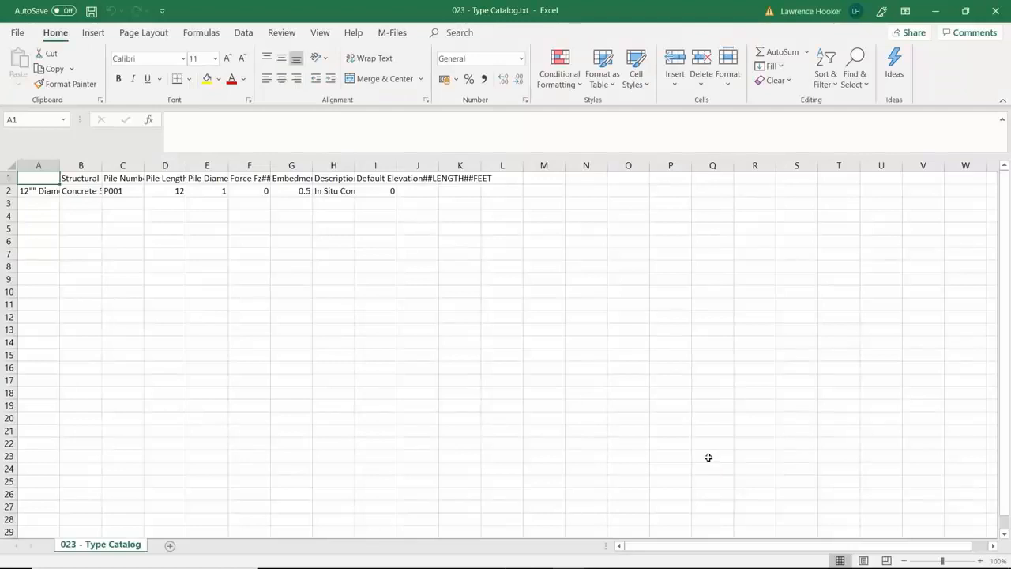
Widen columns A to D to fit the type name, Structural Material, Pile Number and Pile Length entries
left_click(620, 305)
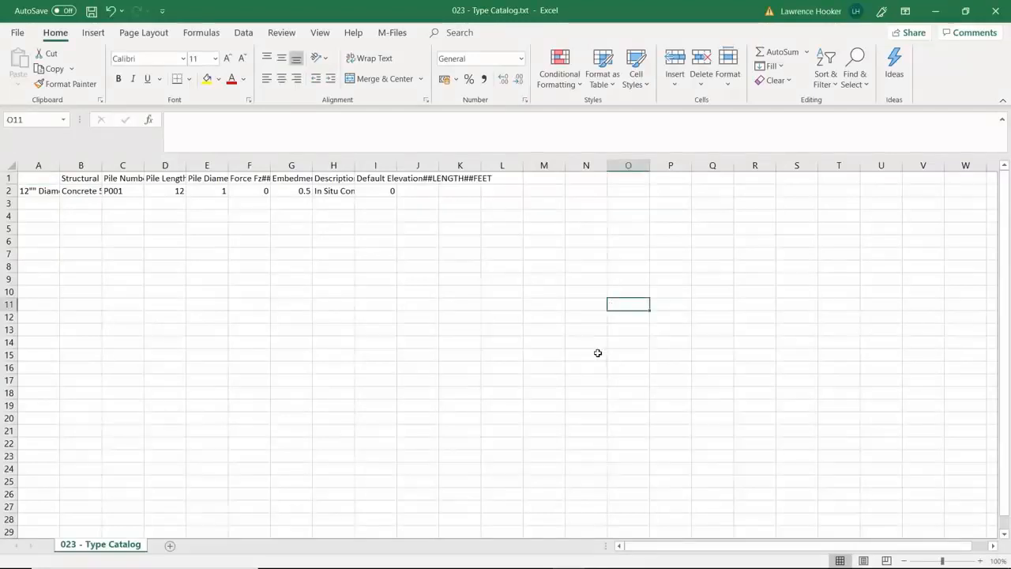
scroll(505, 301, "up", 2, "ctrl")
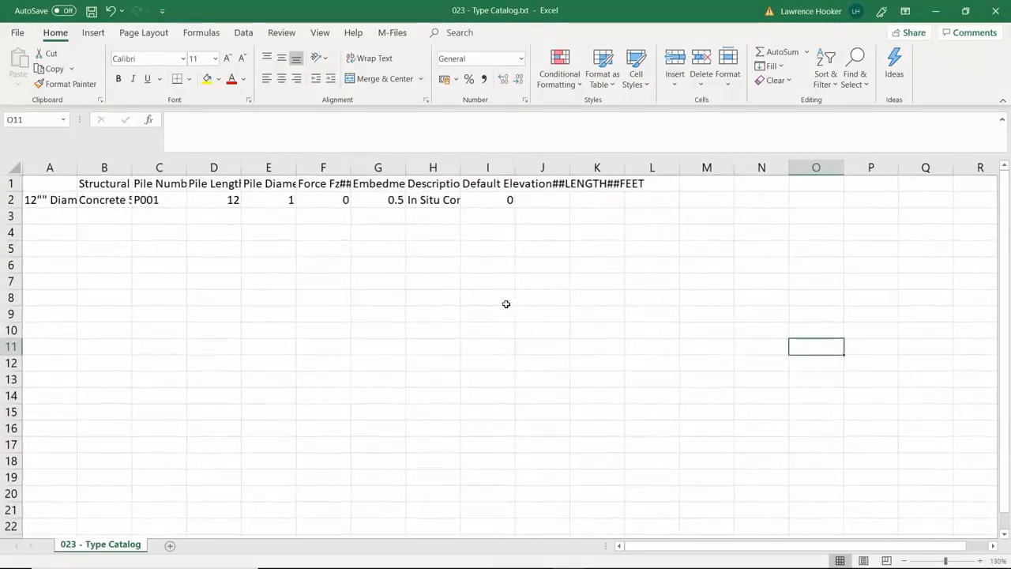
left_click_drag(81, 168, 657, 168)
left_click(417, 297)
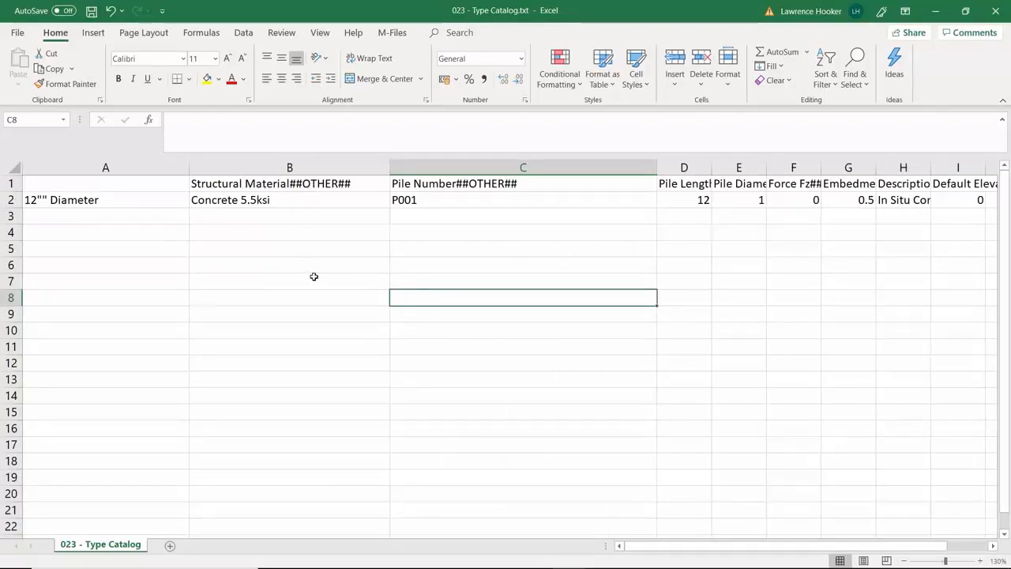
key("Up")
key("Up")
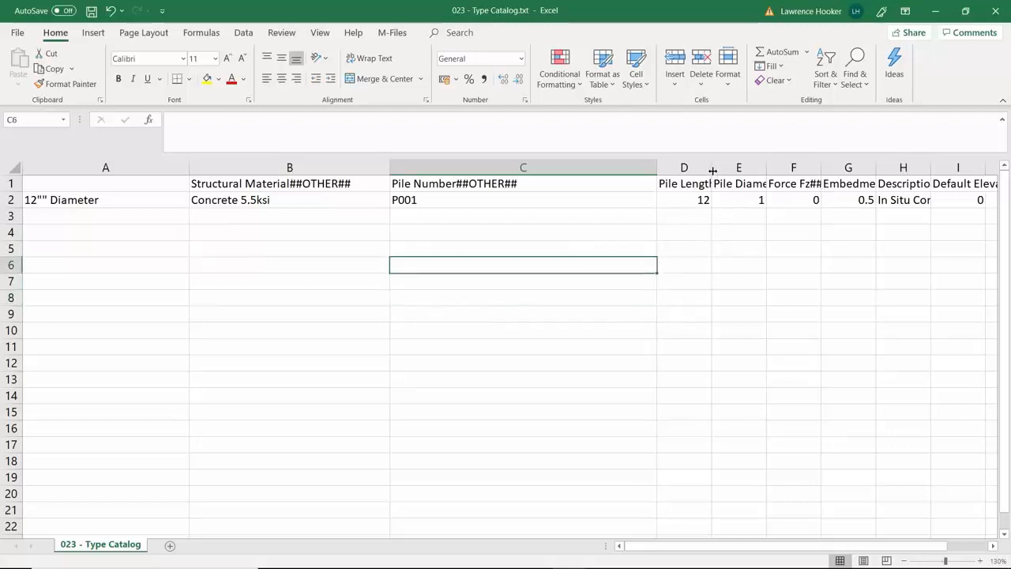
left_click_drag(713, 170, 866, 164)
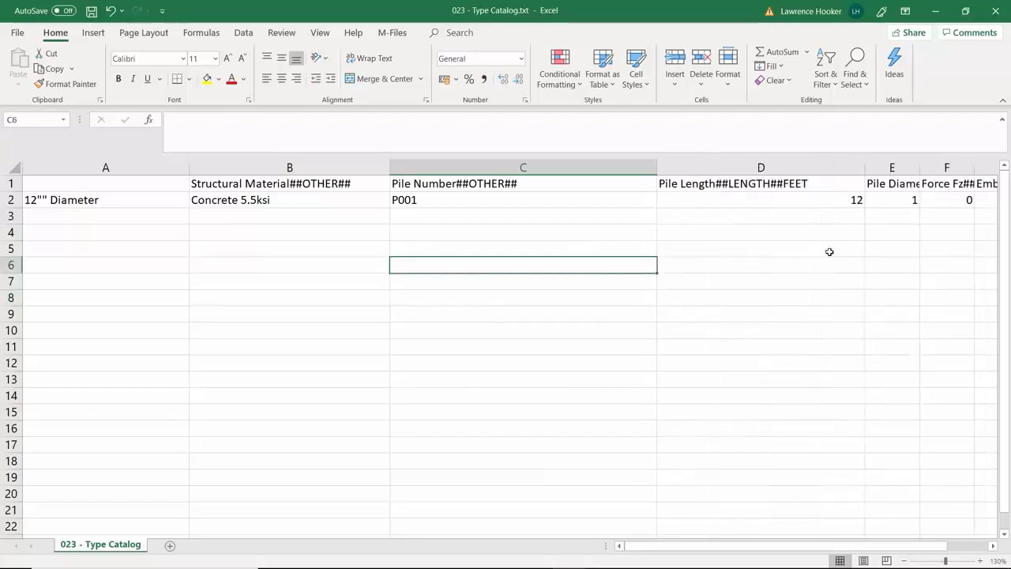
left_click_drag(801, 289, 798, 298)
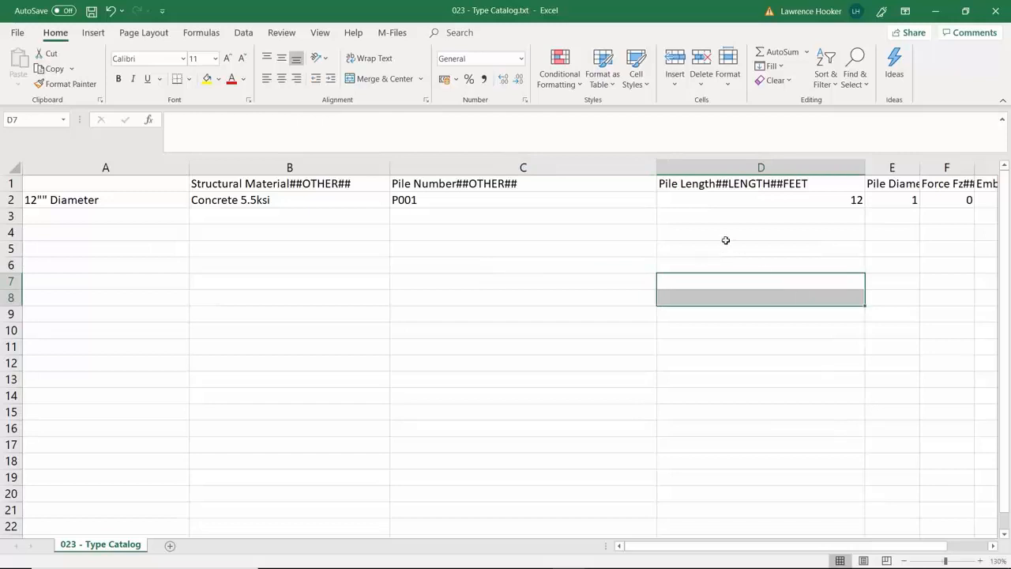
left_click(685, 183)
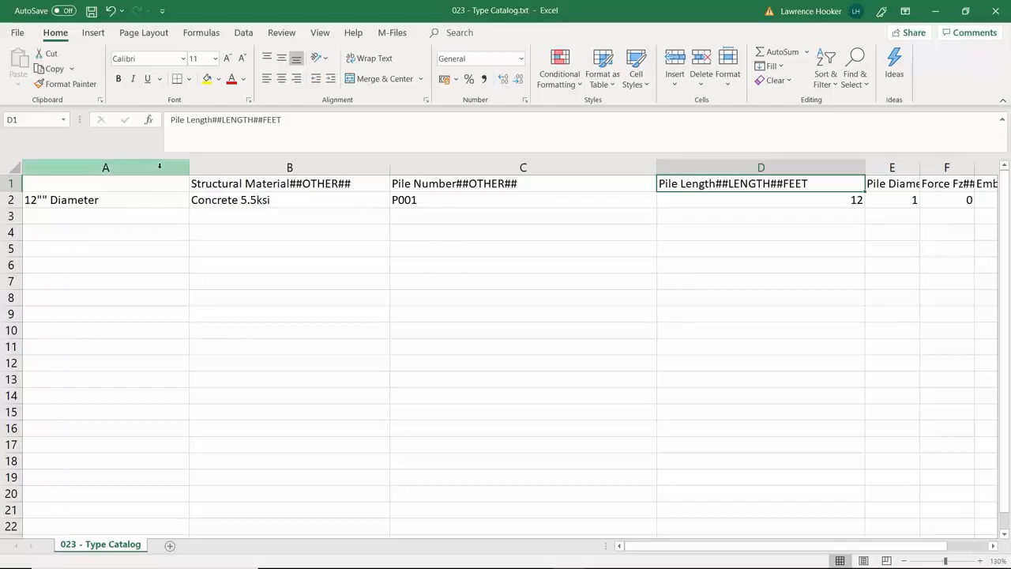
Add a new type named 18" Diameter in cell A3
left_click(102, 214)
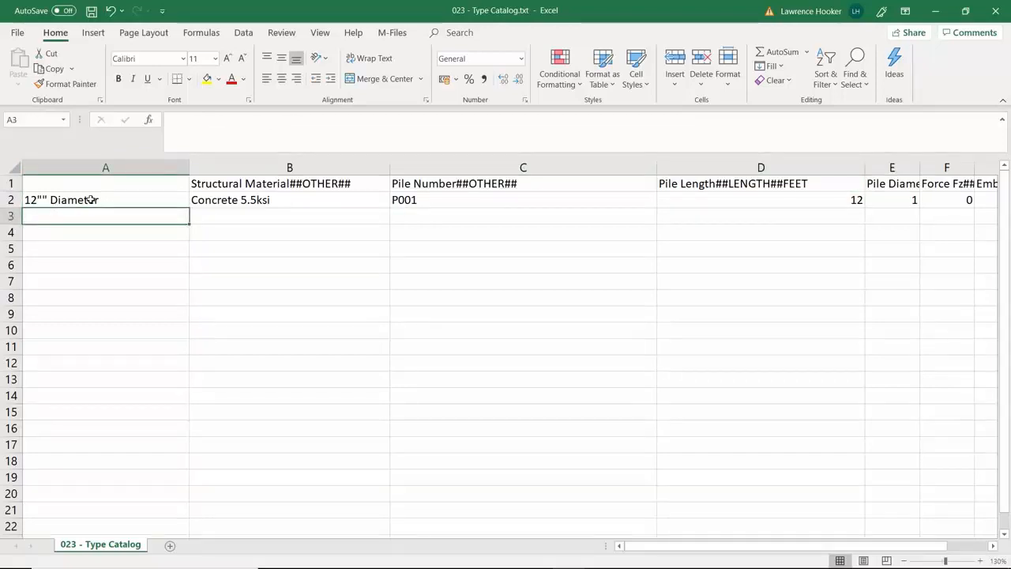
type("18")
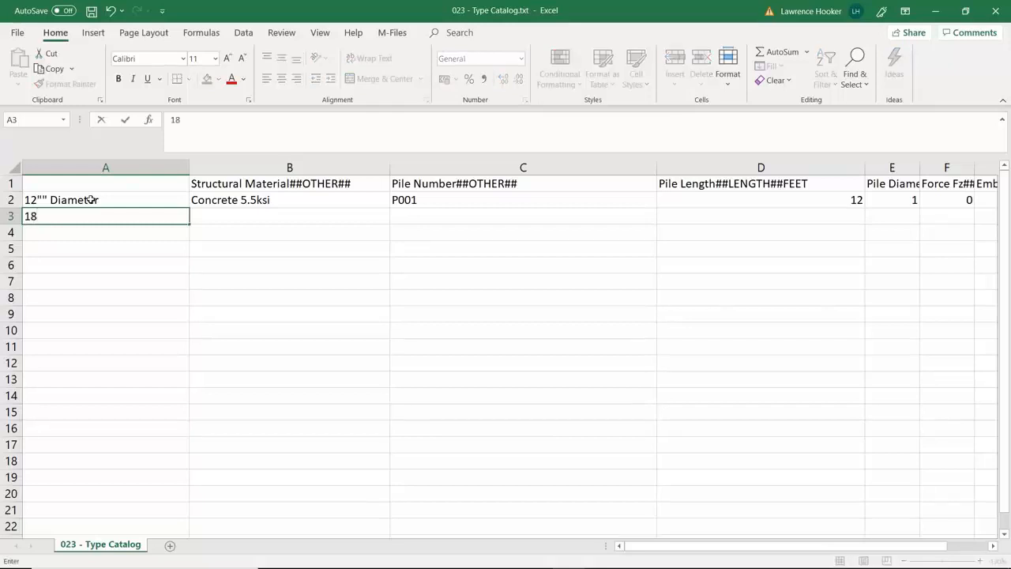
type("\\")
type("\"")
key("BackSpace")
key("BackSpace")
type("\" Diameter")
Copy the structural material Concrete 5.5ksi down to the 18" Diameter row
left_click(356, 202)
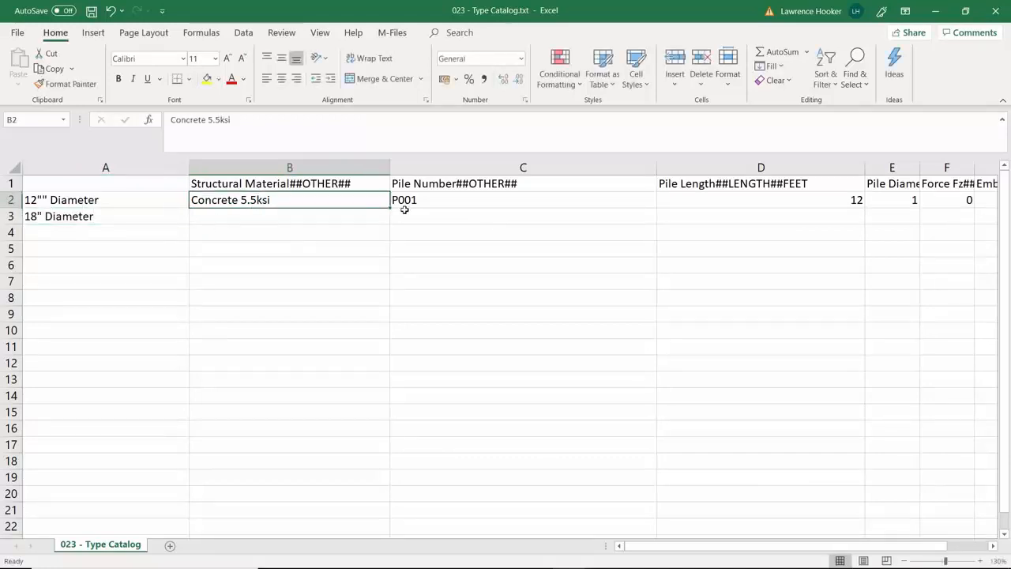
left_click_drag(392, 205, 390, 223)
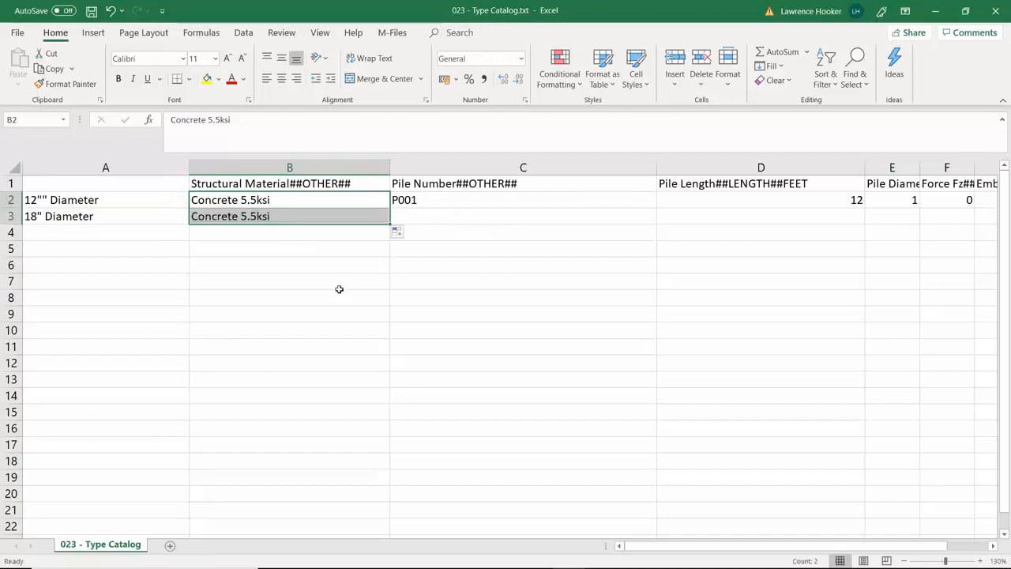
left_click(402, 231)
left_click(436, 218)
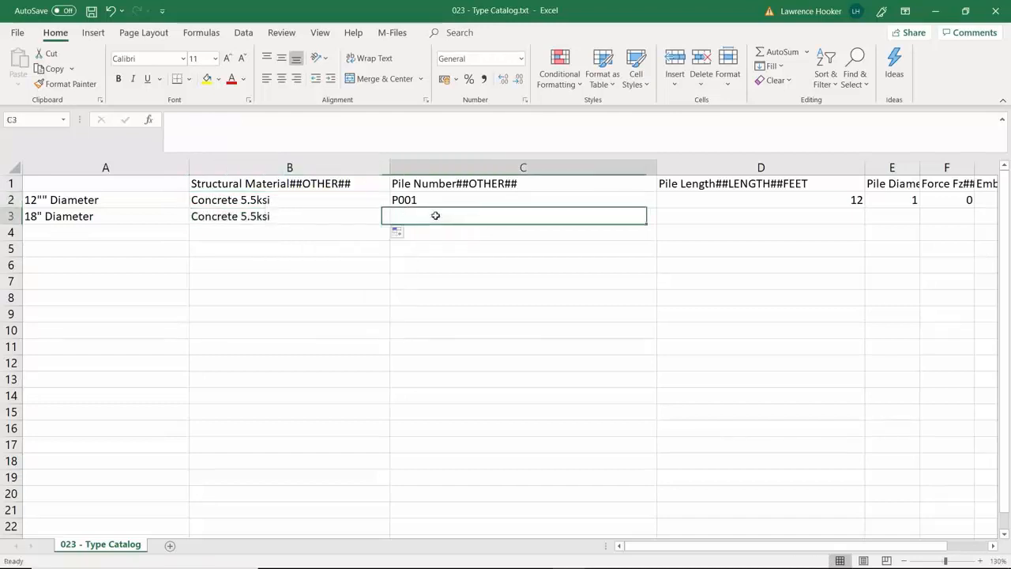
Fill the pile number down to the 18" Diameter row and correct it to P001
left_click(445, 198)
left_click_drag(656, 207, 659, 222)
double_click(427, 217)
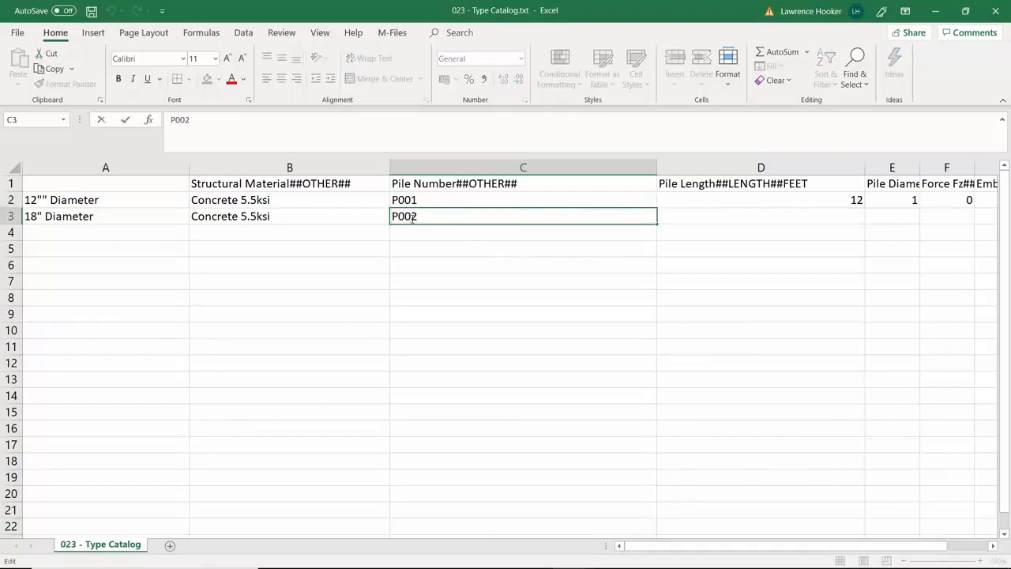
left_click_drag(411, 219, 418, 218)
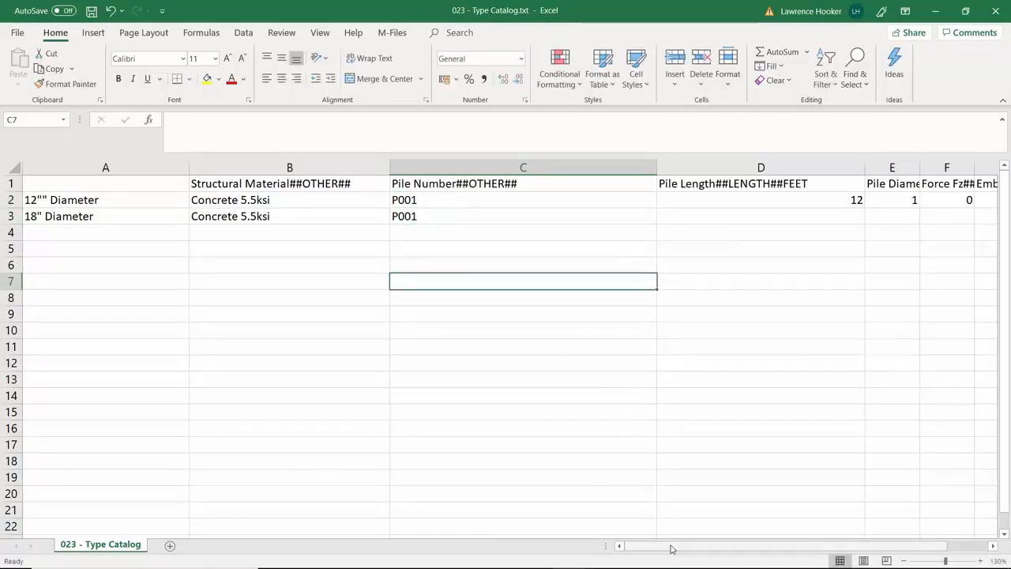
Set the 18" Diameter type's pile length to 18 and its pile diameter to 2 in row 3
left_click_drag(670, 545, 676, 545)
left_click(680, 201)
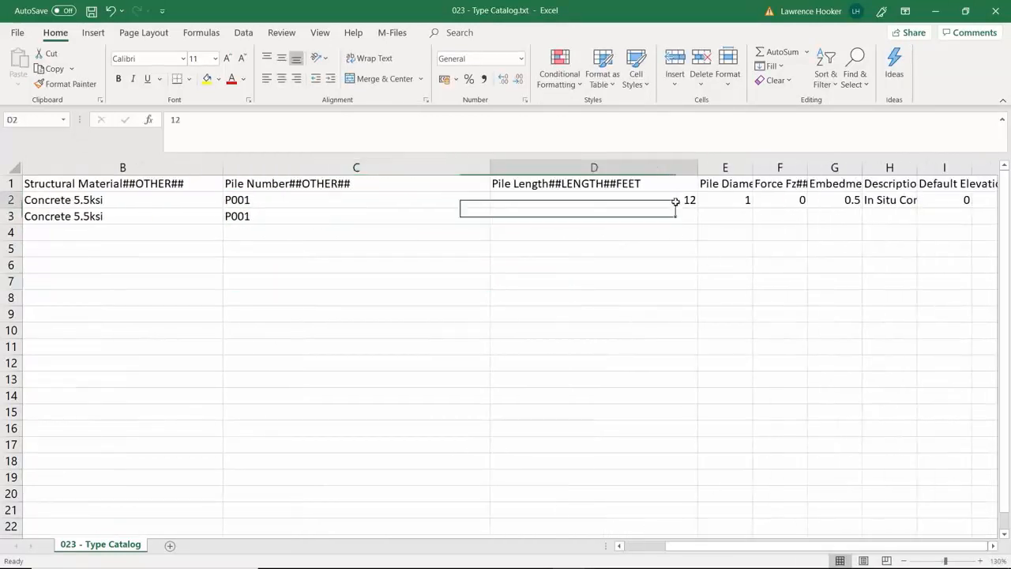
left_click(681, 219)
type("18")
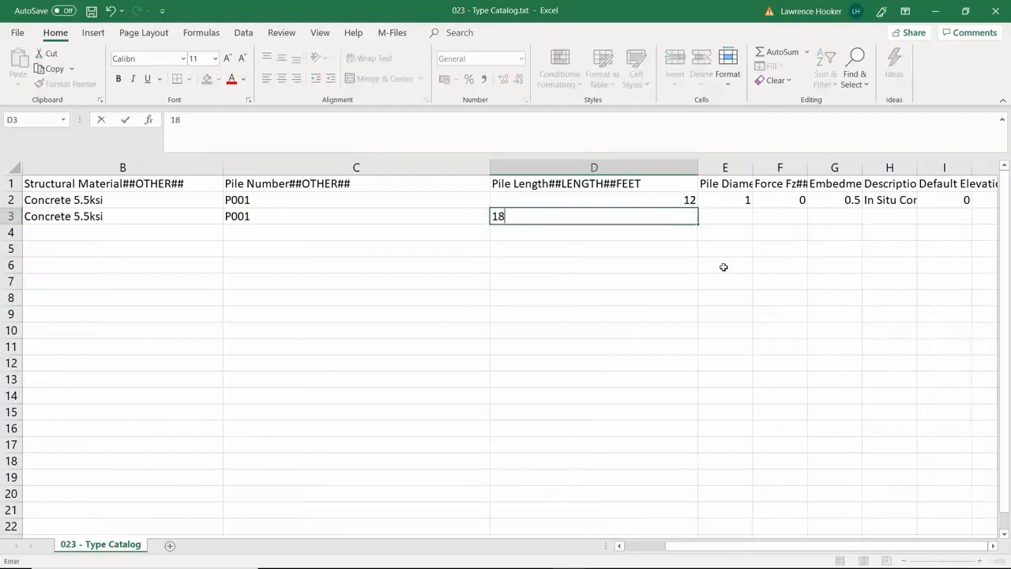
left_click(776, 282)
left_click(734, 222)
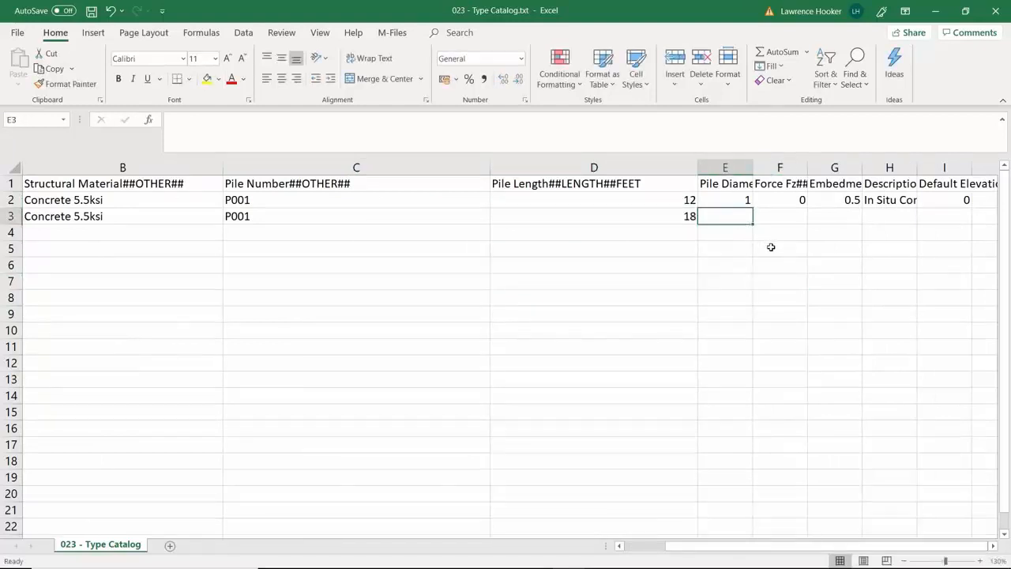
type("2")
left_click(792, 268)
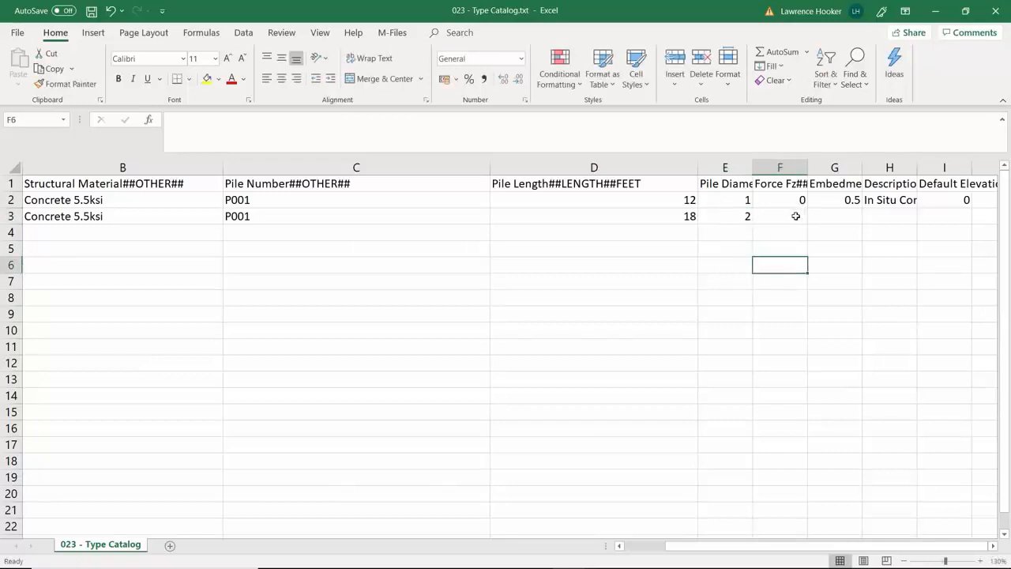
Set the 18" Diameter type's Force Fz to 0 and its embedment to 0.5 in row 3
left_click(797, 215)
type("0")
key("Tab")
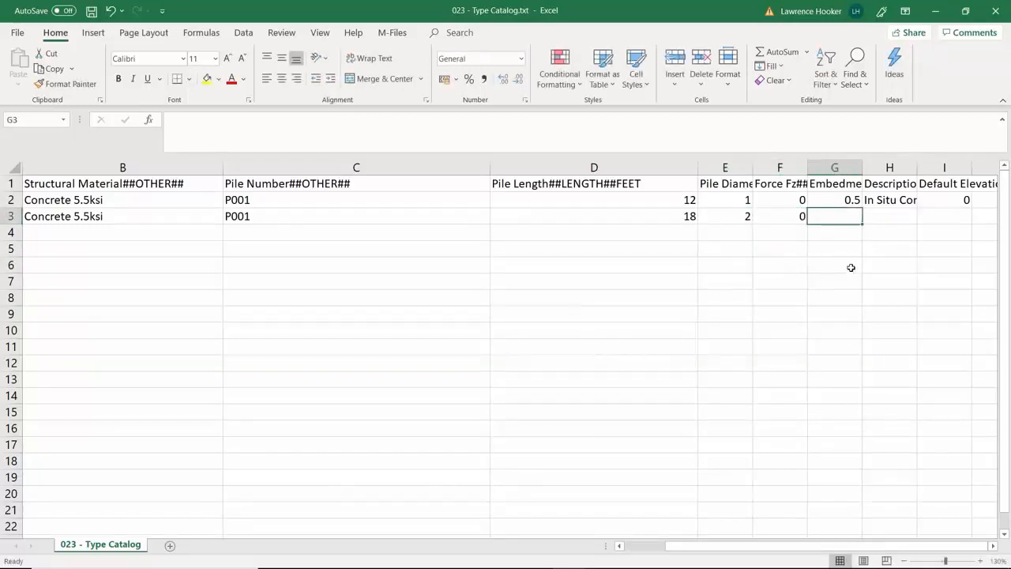
type("0.5")
left_click(864, 304)
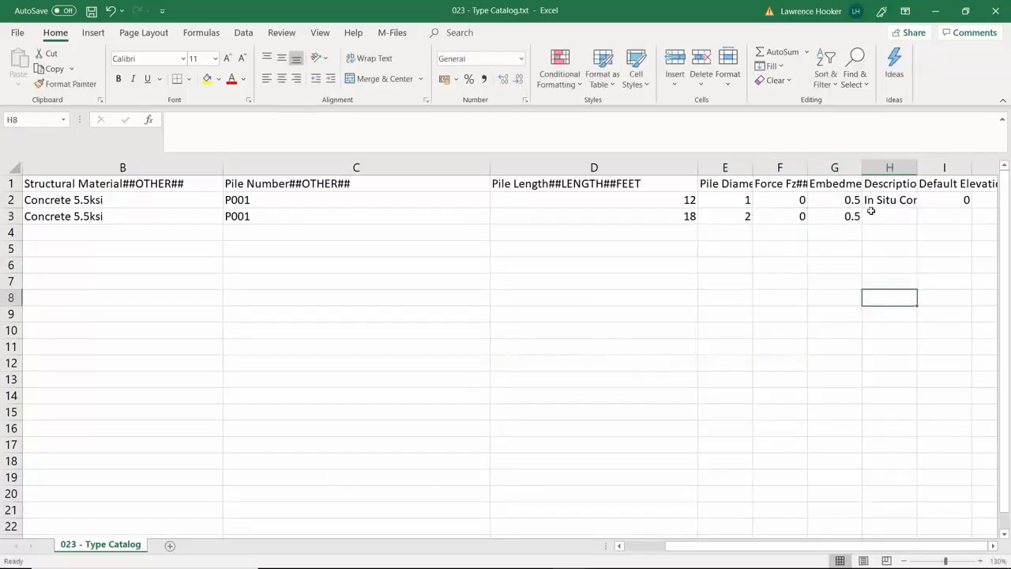
Copy the description In Situ Concrete Pile and the default elevation 0 down to the 18" Diameter row
left_click(890, 200)
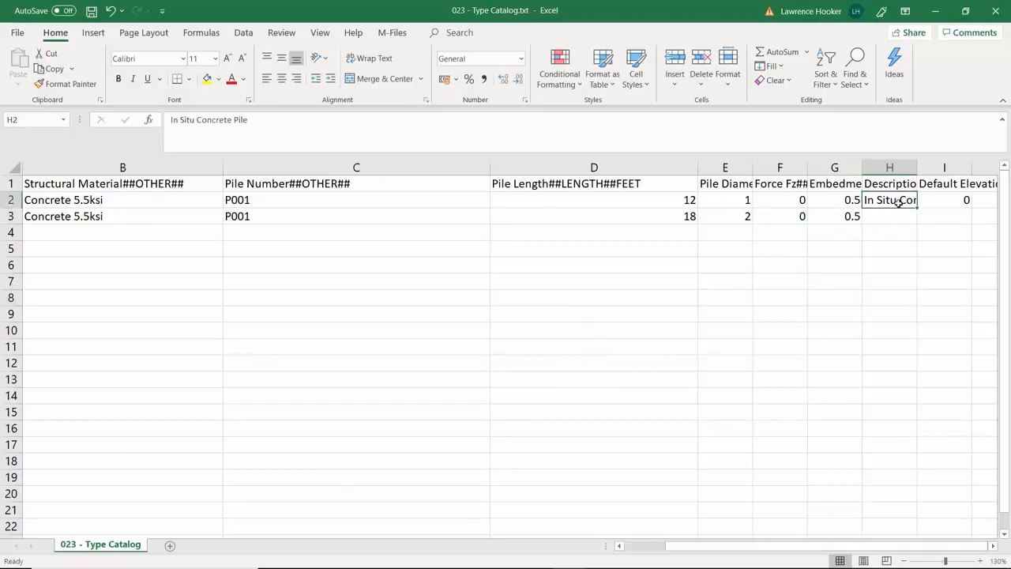
left_click_drag(916, 208, 914, 230)
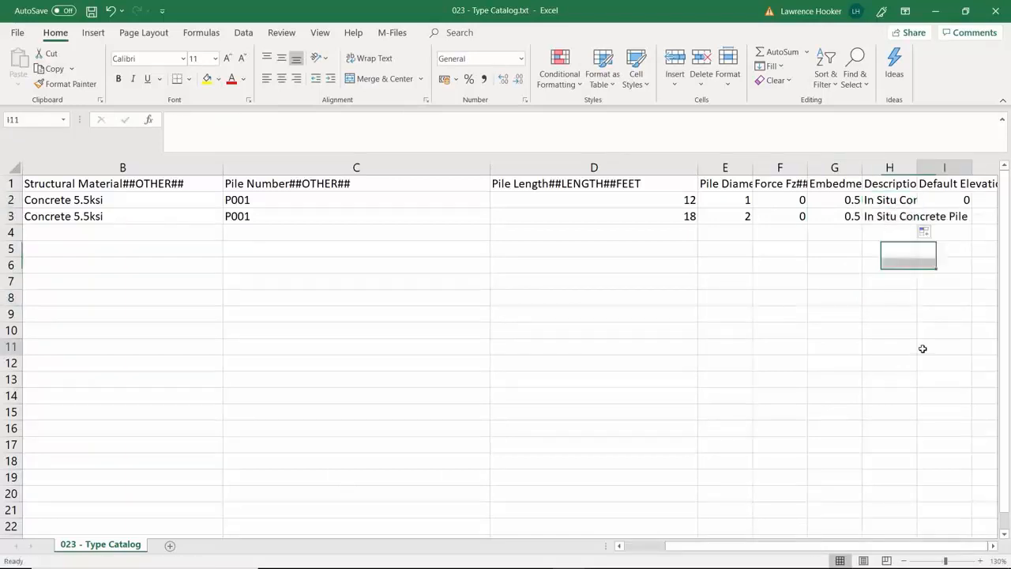
left_click(923, 348)
left_click(969, 201)
left_click_drag(973, 207, 922, 221)
left_click_drag(784, 547, 735, 547)
left_click_drag(360, 317, 362, 326)
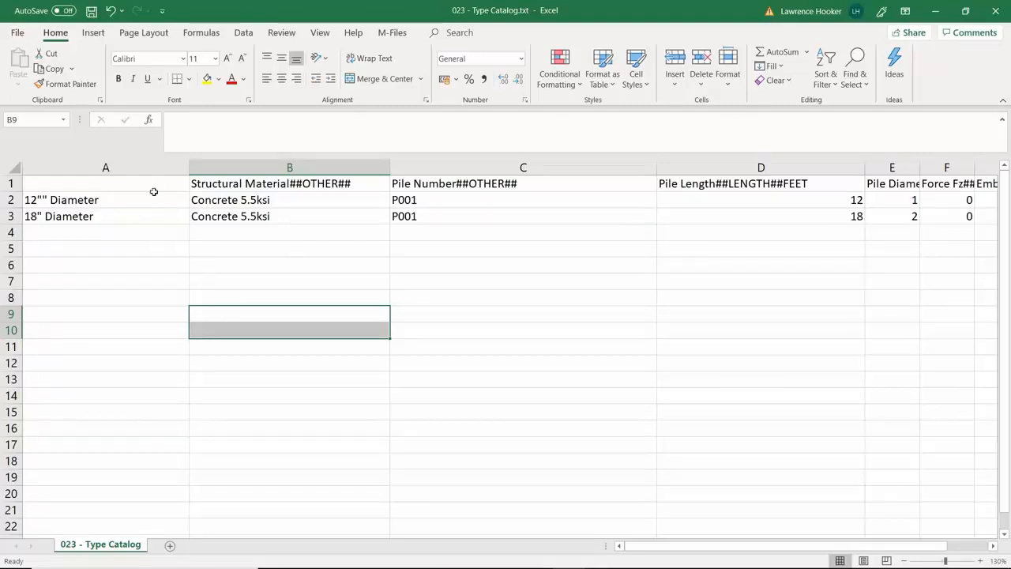
Save the sheet as 023 - Type Catalog in CSV (Comma delimited) format in the Chapter 3 folder and close it
left_click(17, 33)
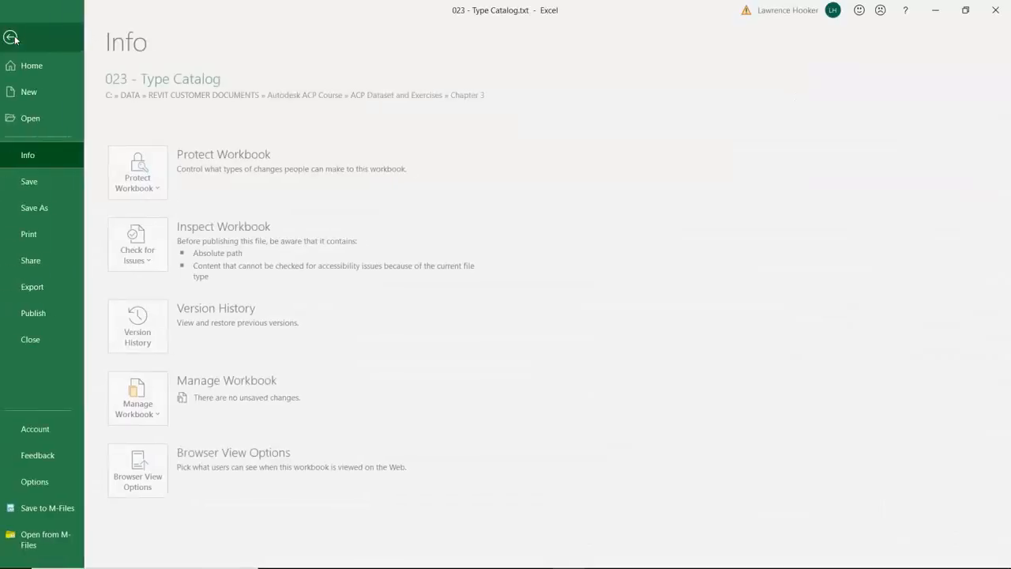
left_click(39, 207)
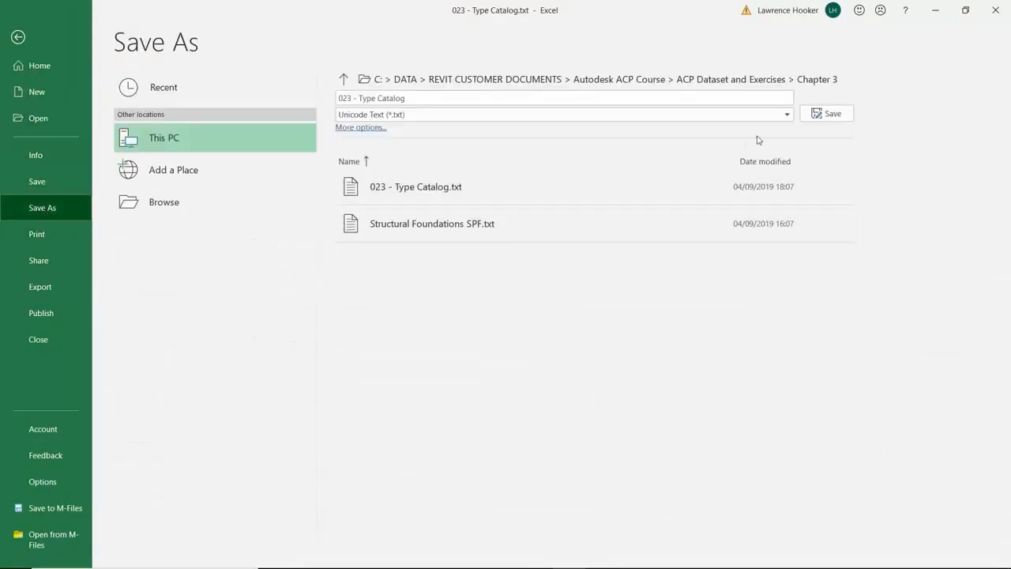
left_click(777, 117)
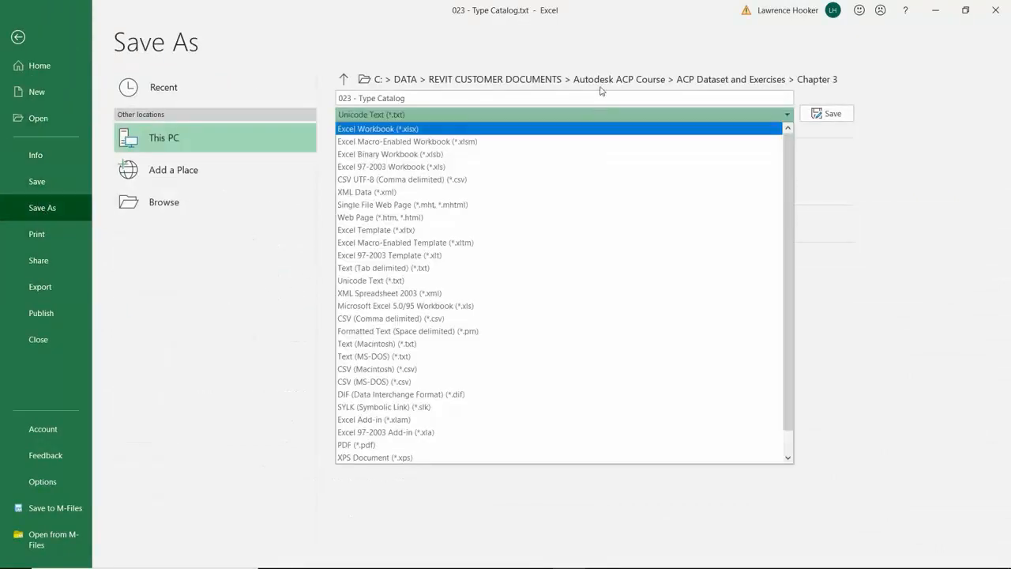
left_click(451, 320)
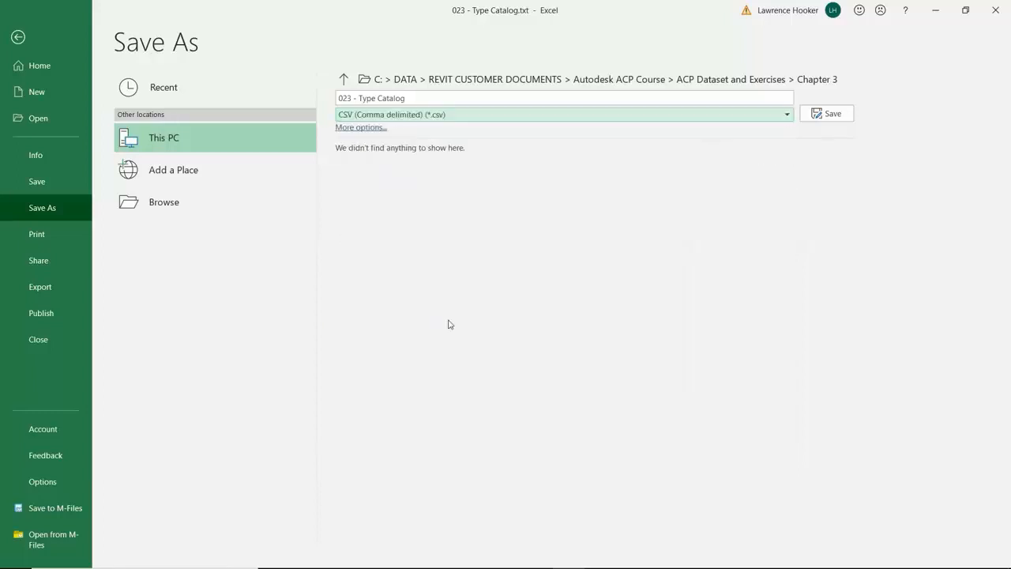
left_click(826, 115)
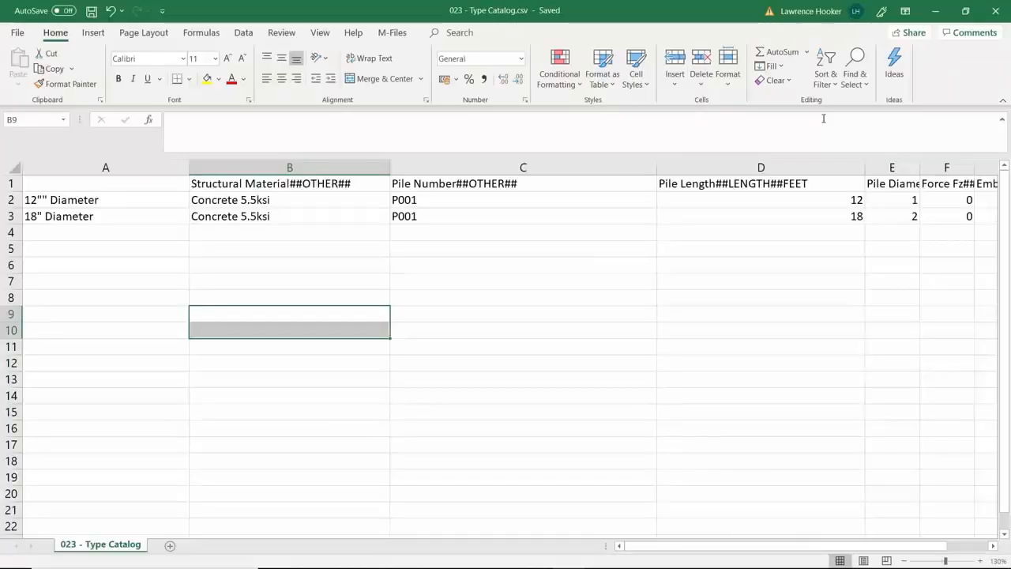
left_click(1008, 12)
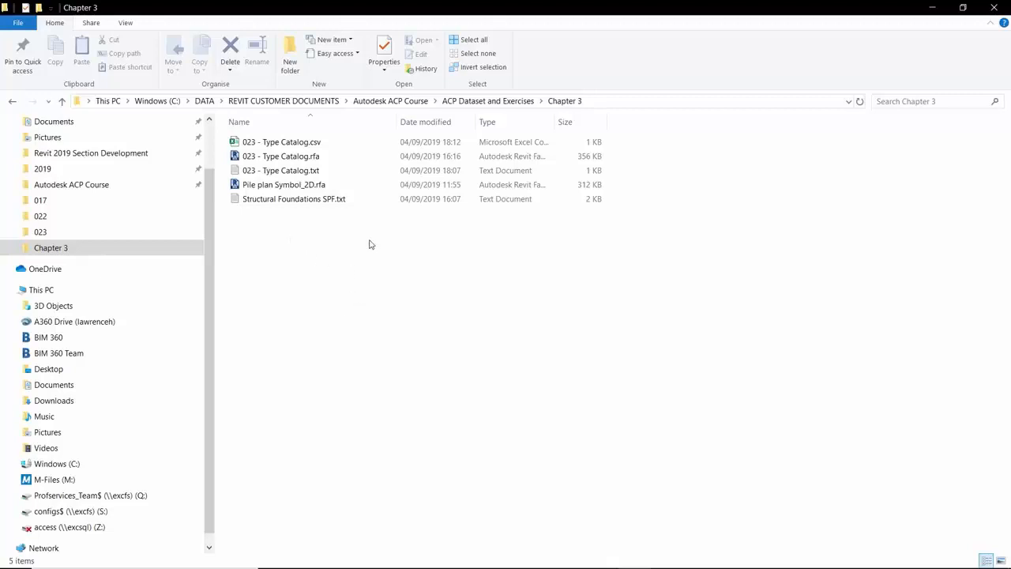
Delete 023 - Type Catalog.txt from the Chapter 3 folder and select 023 - Type Catalog.csv
left_click(278, 172)
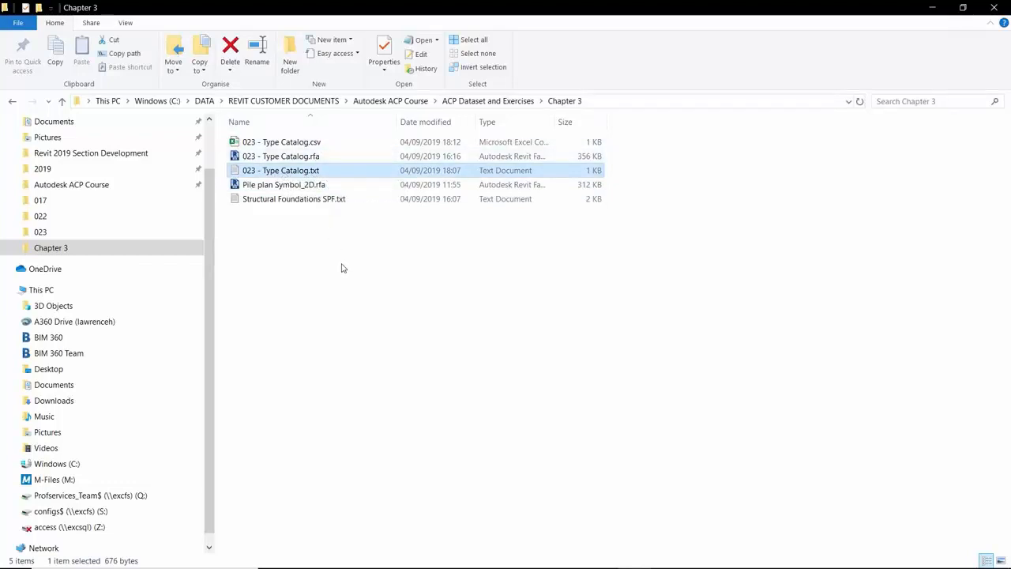
key("Delete")
left_click(321, 144)
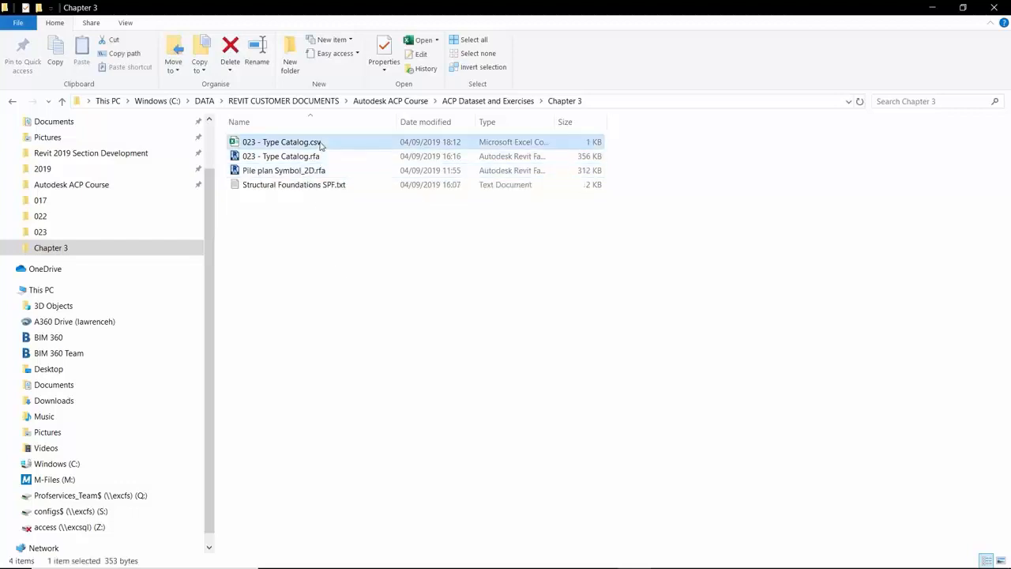
Rename 023 - Type Catalog.csv to 023 - Type Catalog.txt and accept the file extension change
key("F2")
left_click_drag(325, 144, 310, 144)
type("txt")
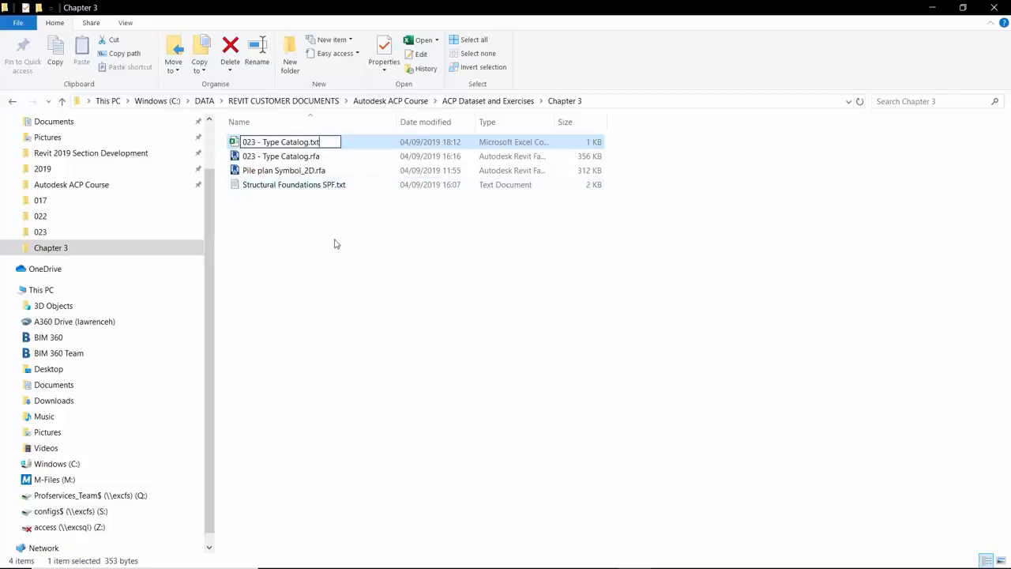
key("Return")
key("Return")
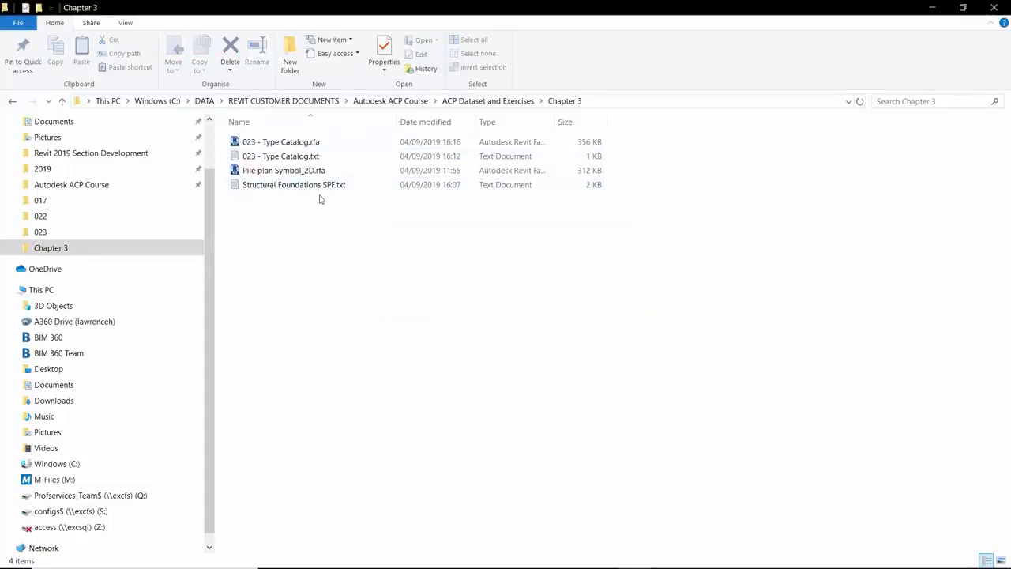
Open 023 - Type Catalog.txt to examine its comma-delimited header and type rows, and close it
double_click(304, 158)
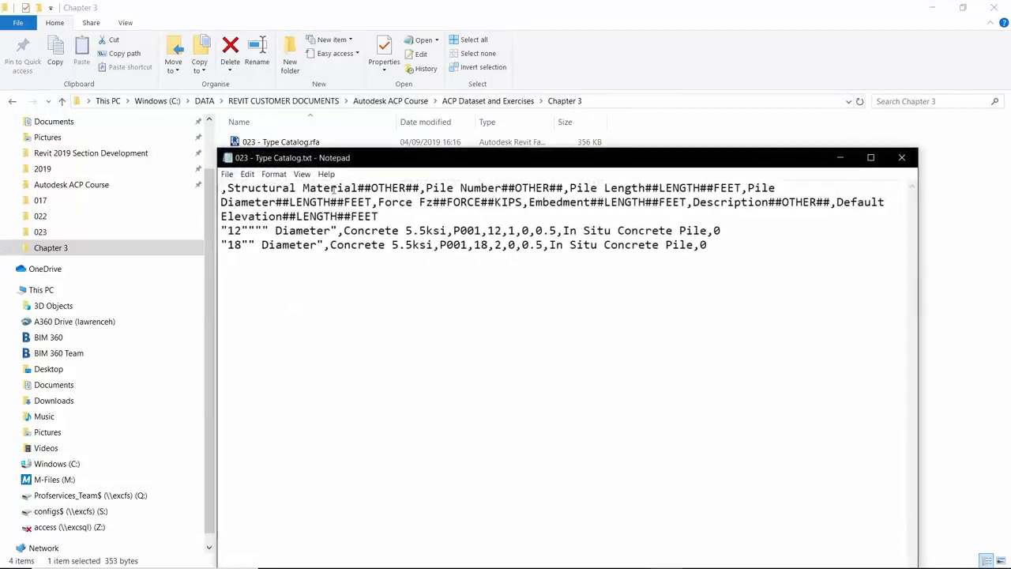
left_click_drag(347, 162, 175, 82)
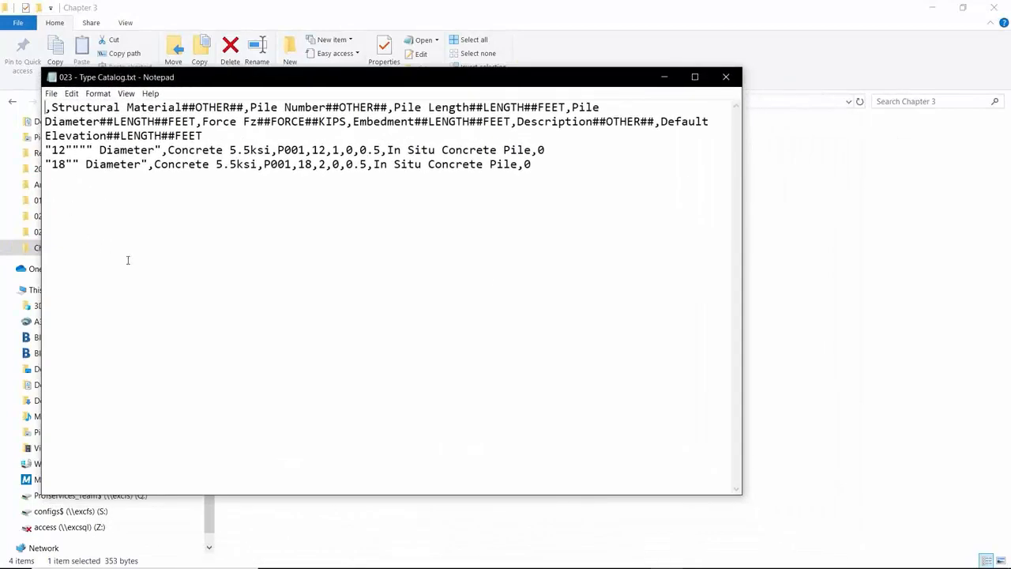
left_click(727, 77)
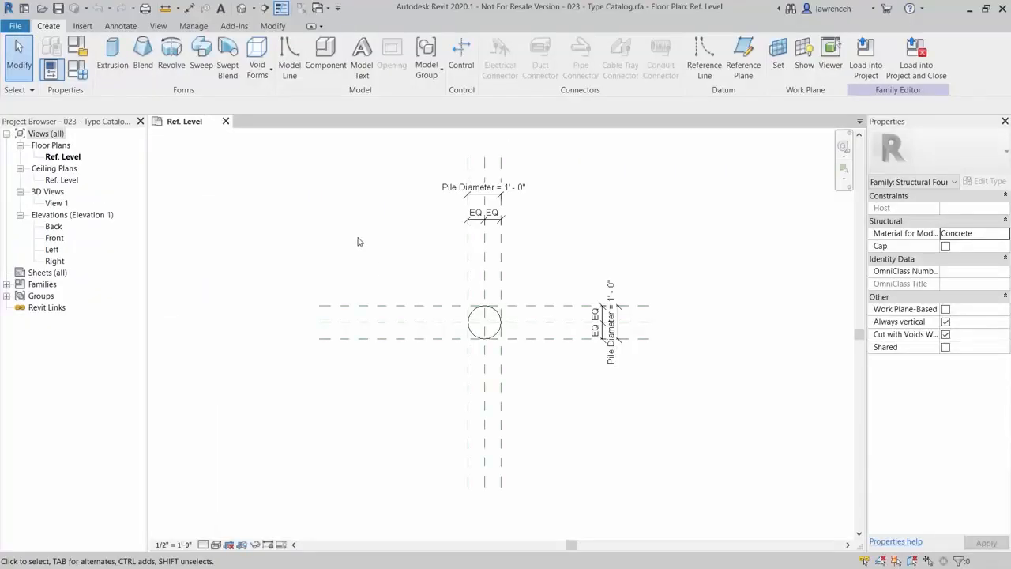
Switch to Revit and create a new project from the US Imperial template Structural Analysis-Default.rte
left_click(15, 27)
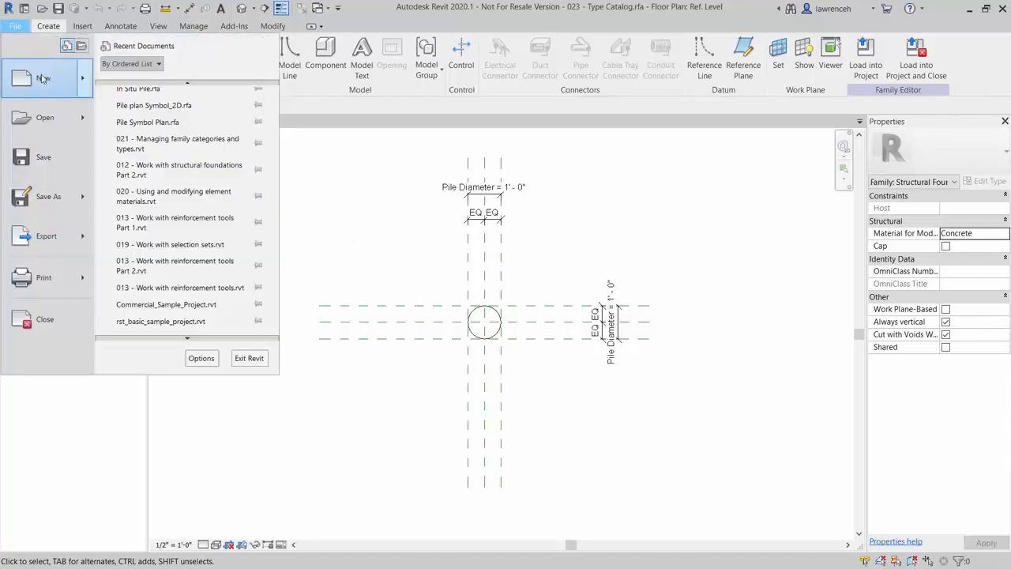
mouse_move(43, 79)
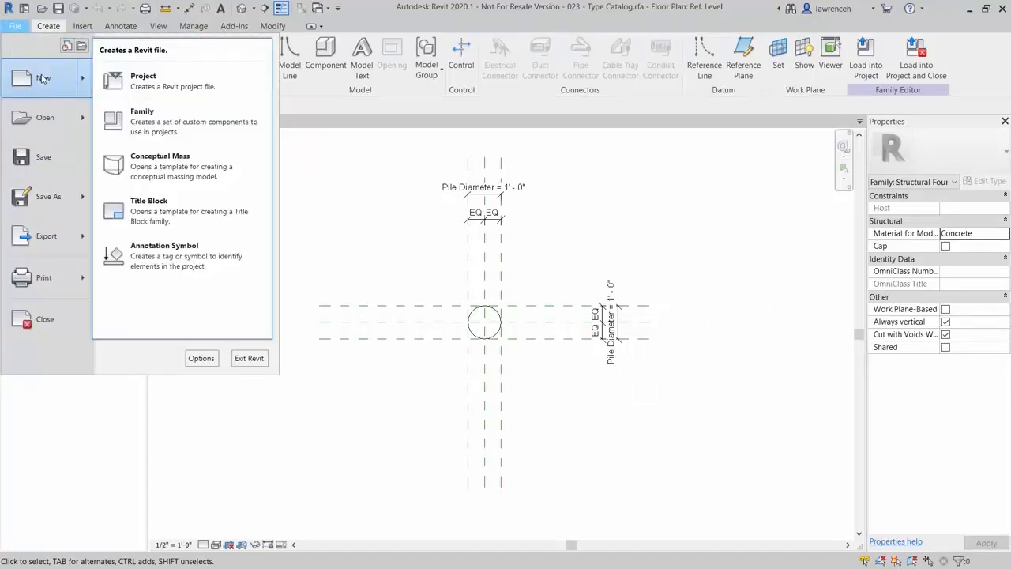
left_click(188, 80)
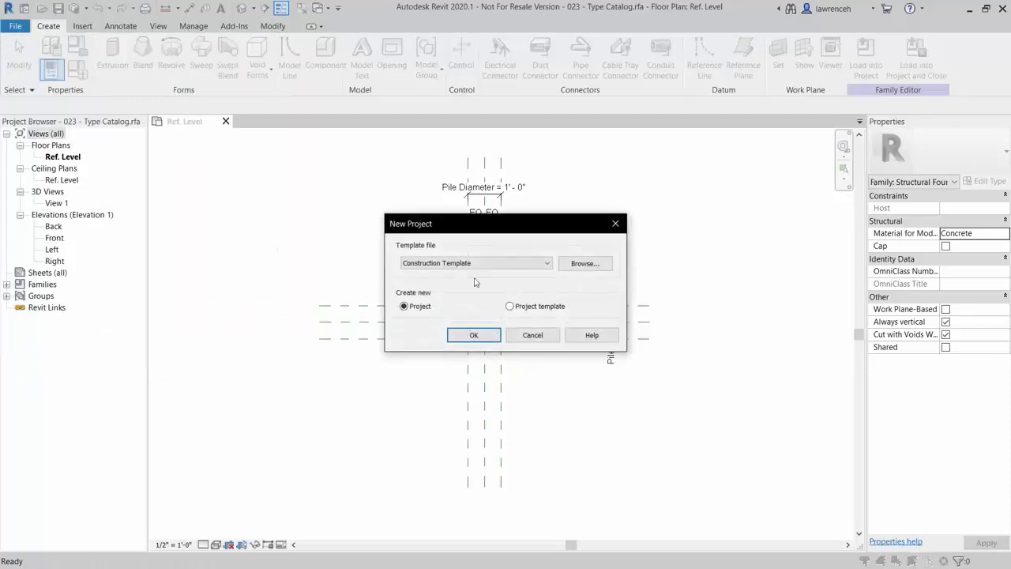
left_click(563, 265)
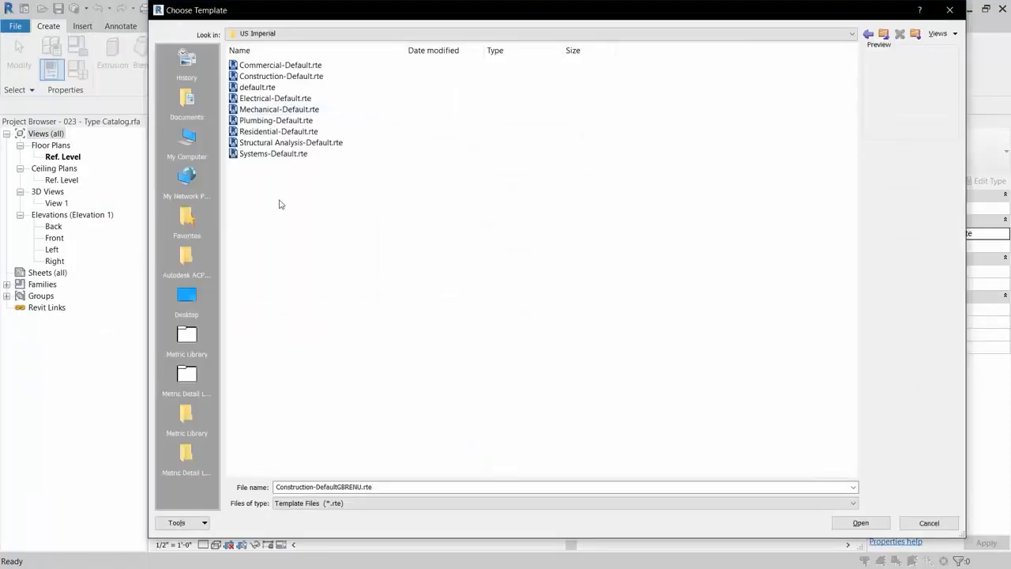
left_click(279, 142)
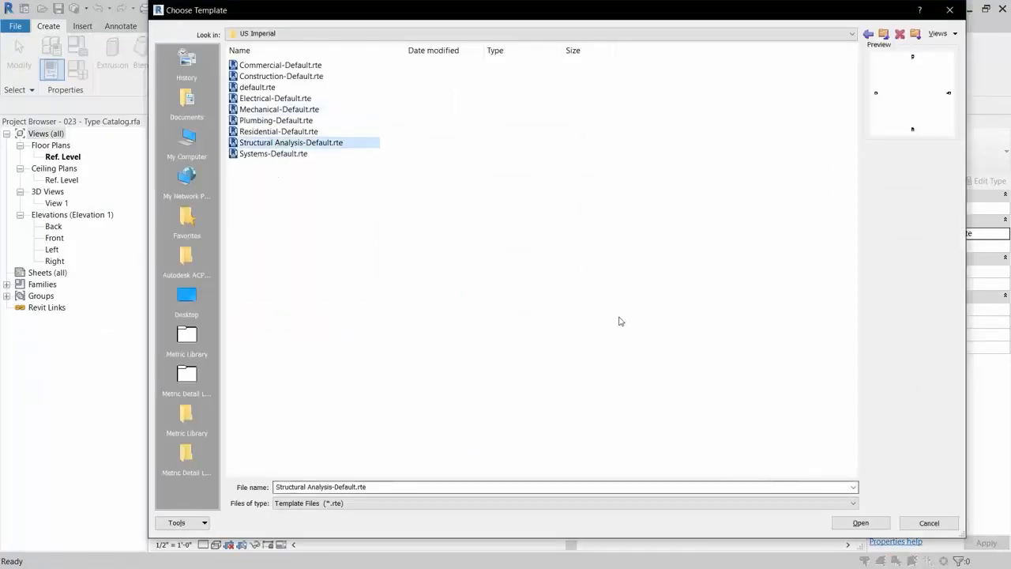
left_click(860, 524)
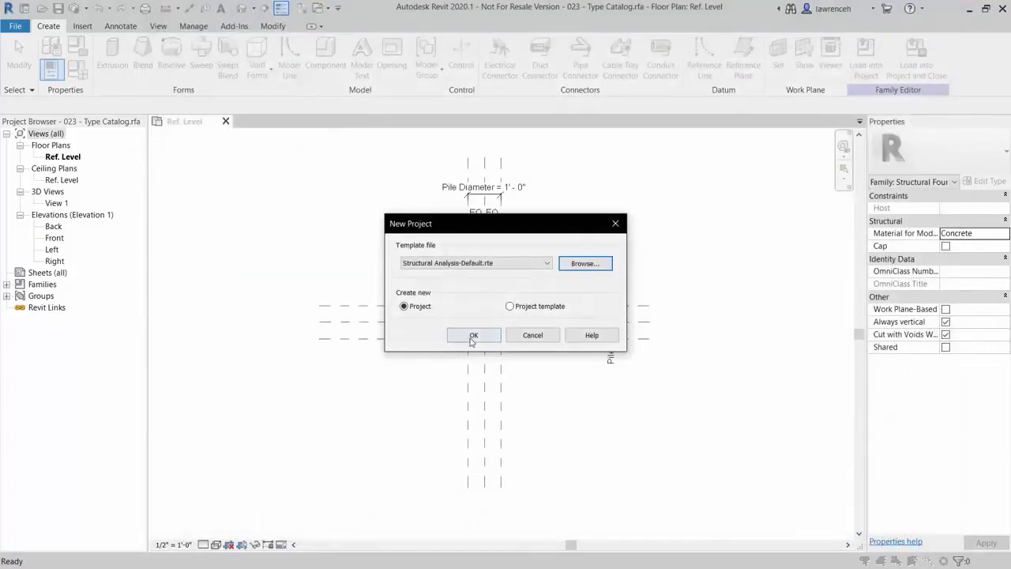
left_click(473, 336)
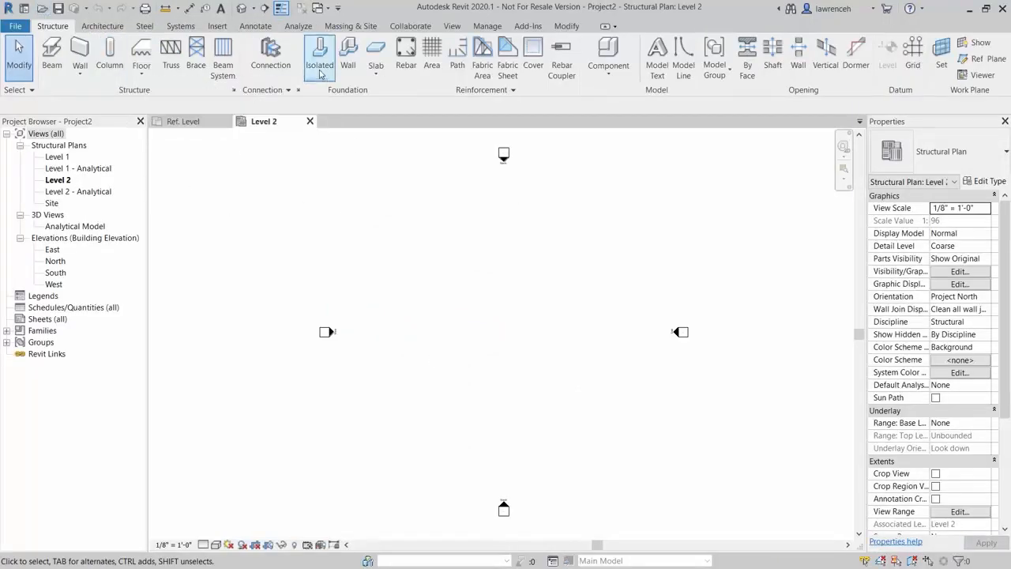
Load only the 18" Diameter type of 023 - Type Catalog.rfa from the Chapter 3 folder as an isolated foundation
left_click(320, 70)
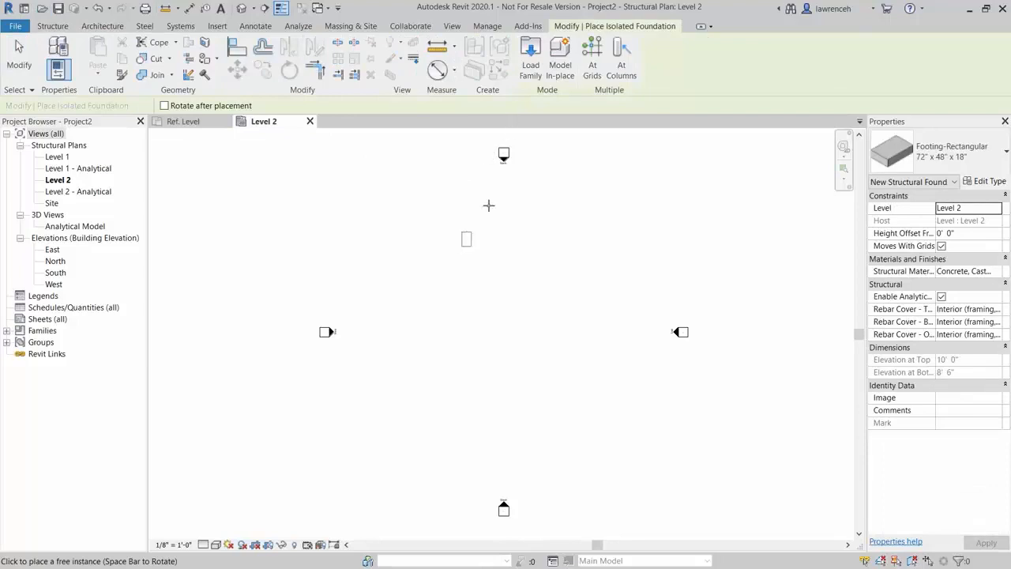
left_click(539, 80)
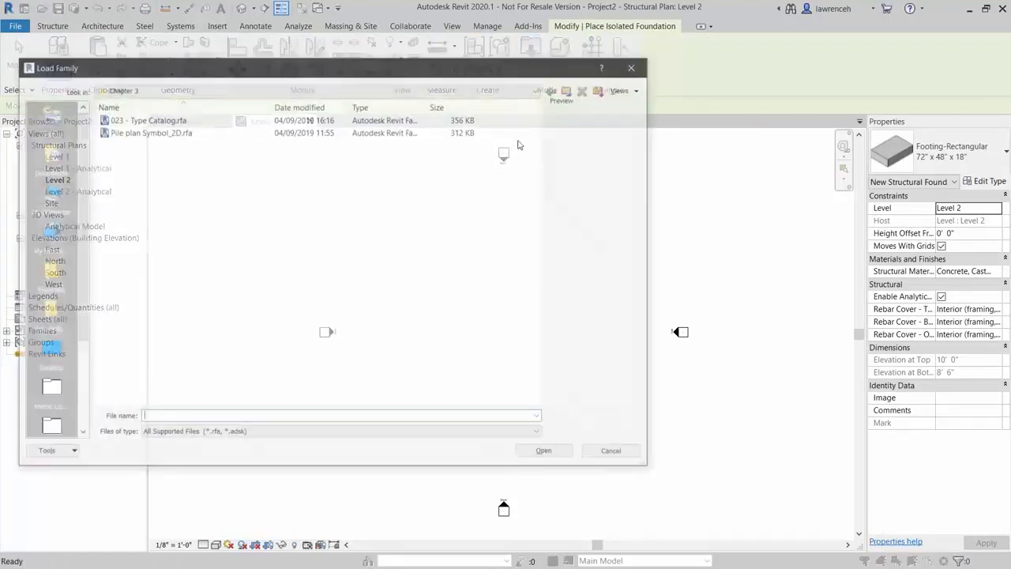
left_click(163, 119)
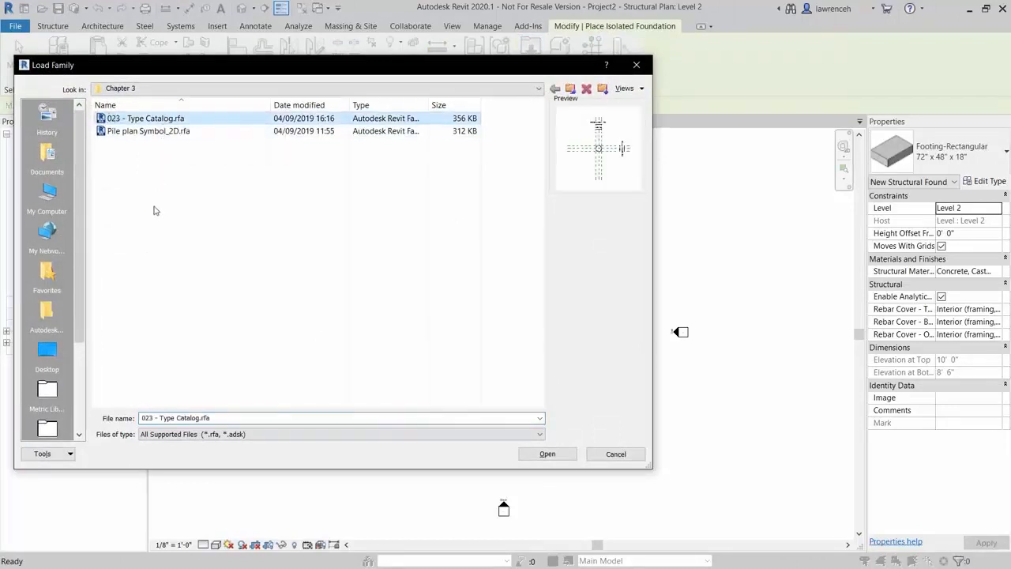
left_click(550, 456)
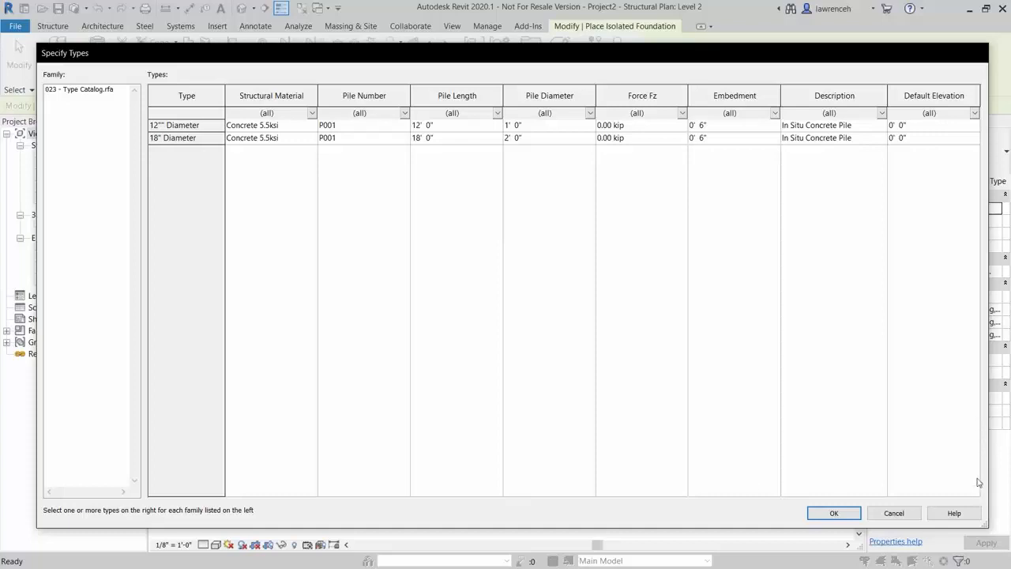
left_click_drag(980, 523, 848, 281)
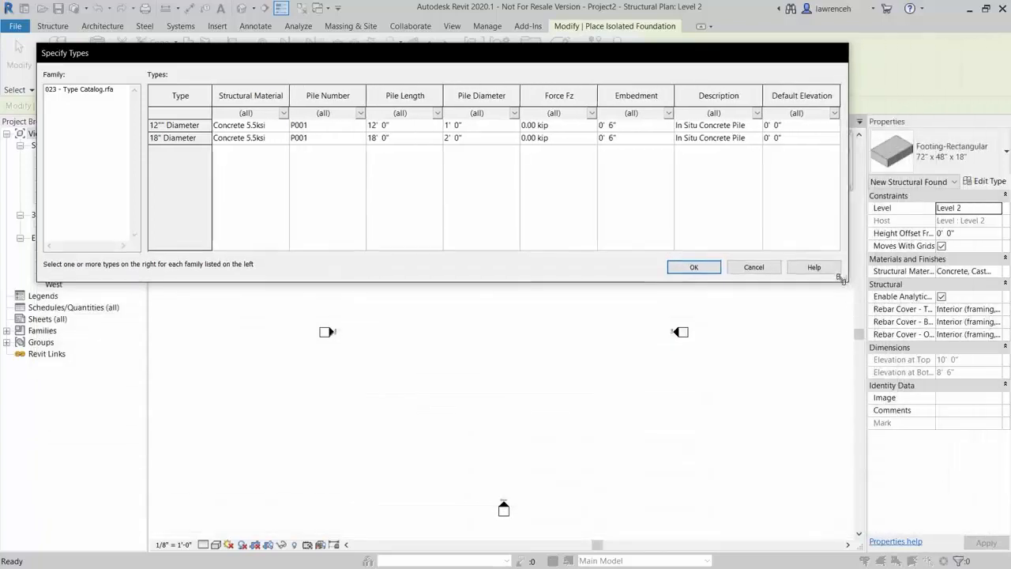
left_click(176, 139)
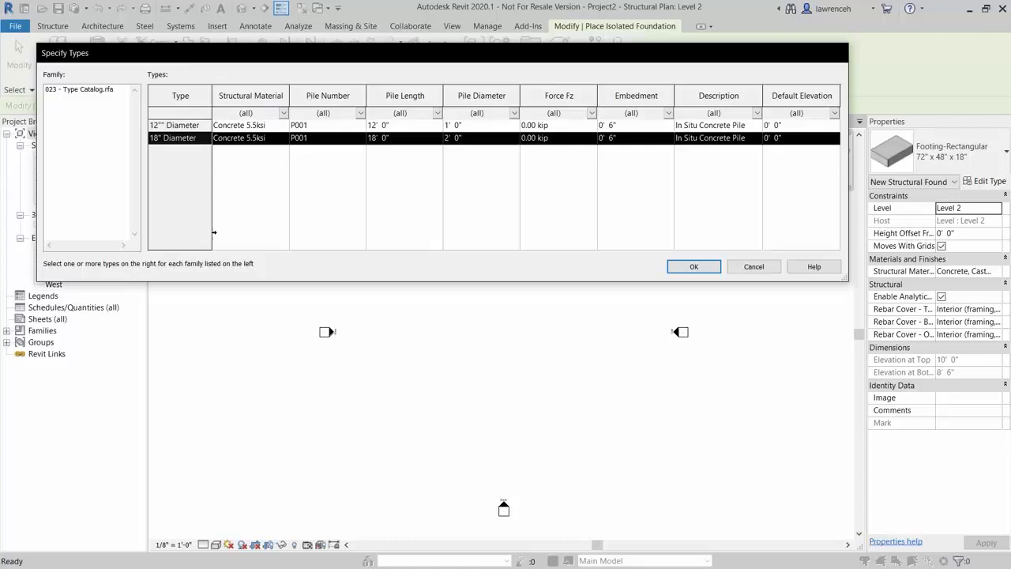
left_click(695, 267)
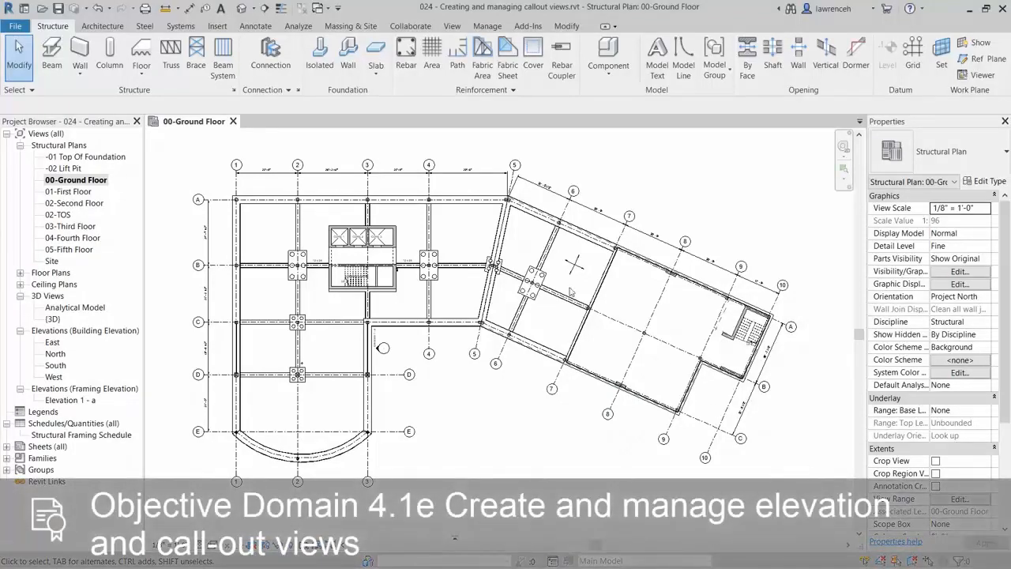
Create a rectangular callout around the lift and stair core in the 00-Ground Floor plan
scroll(352, 249, "up", 8)
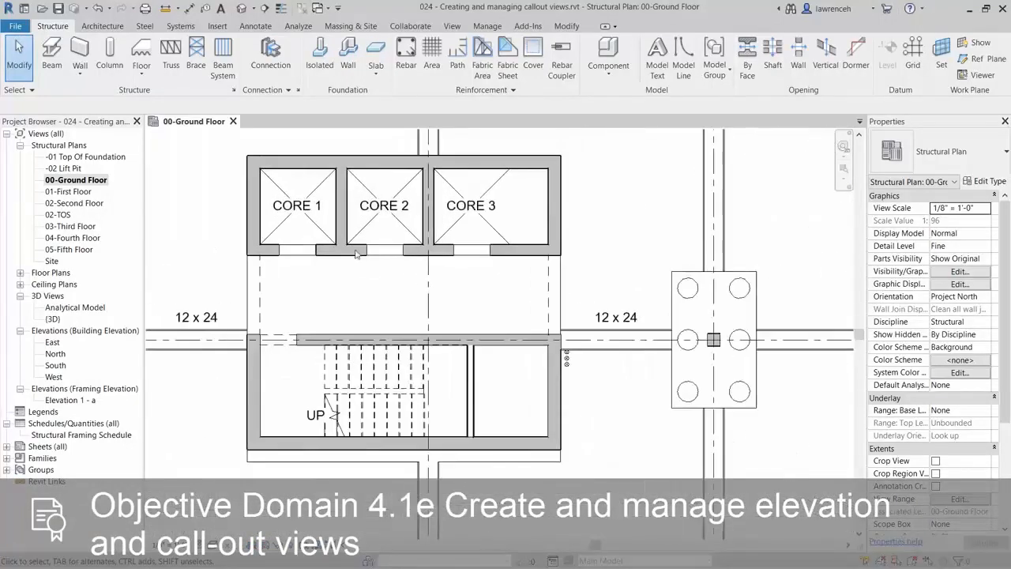
middle_click_drag(374, 292, 400, 332)
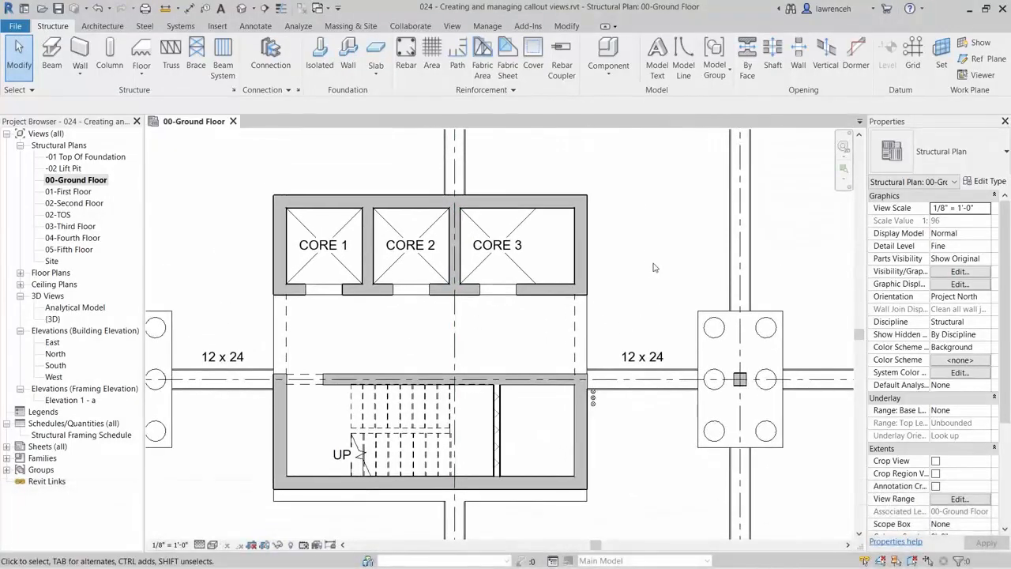
left_click(452, 27)
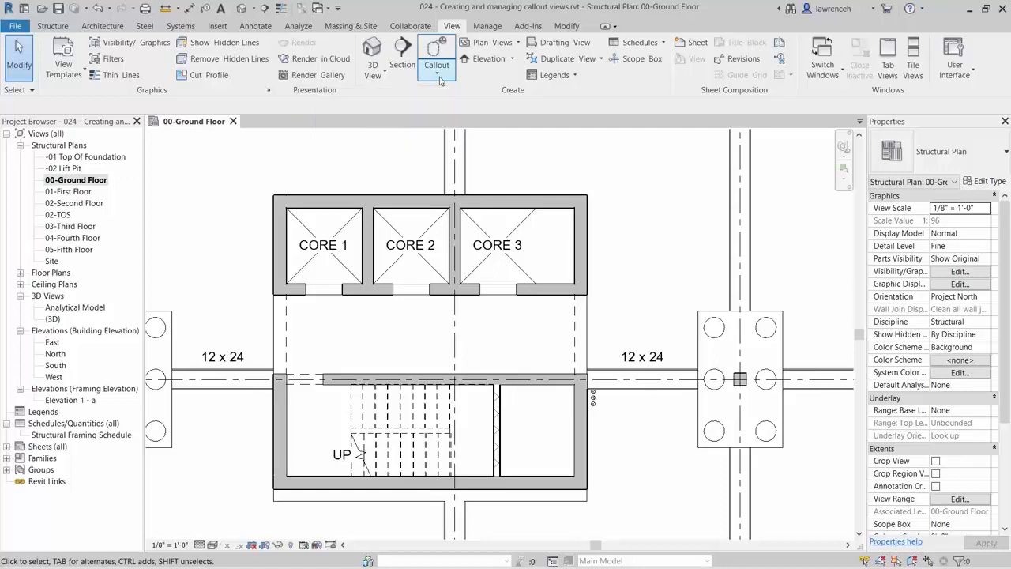
left_click(438, 74)
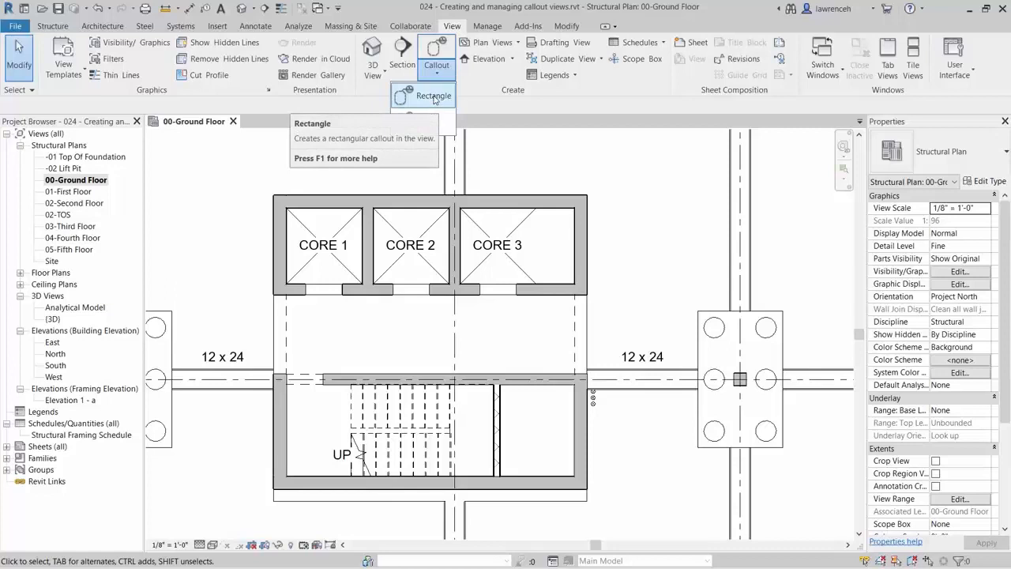
left_click(434, 96)
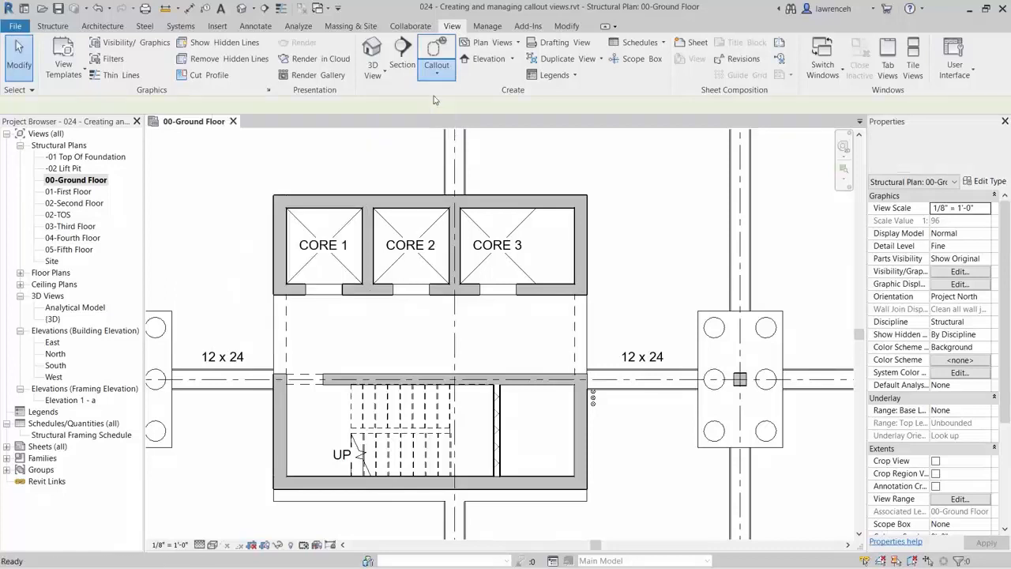
left_click(239, 162)
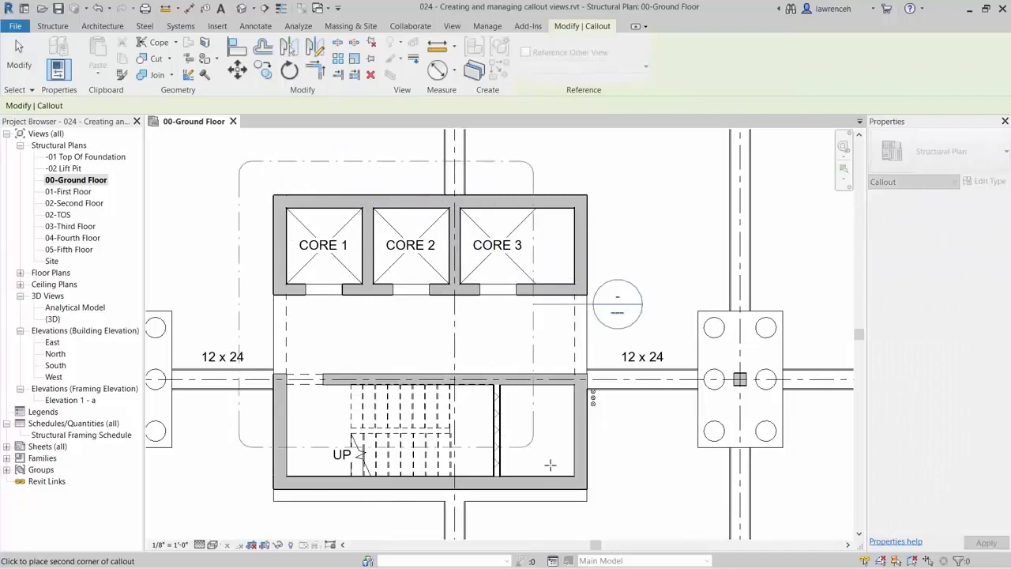
left_click(624, 527)
scroll(636, 491, "down", 1)
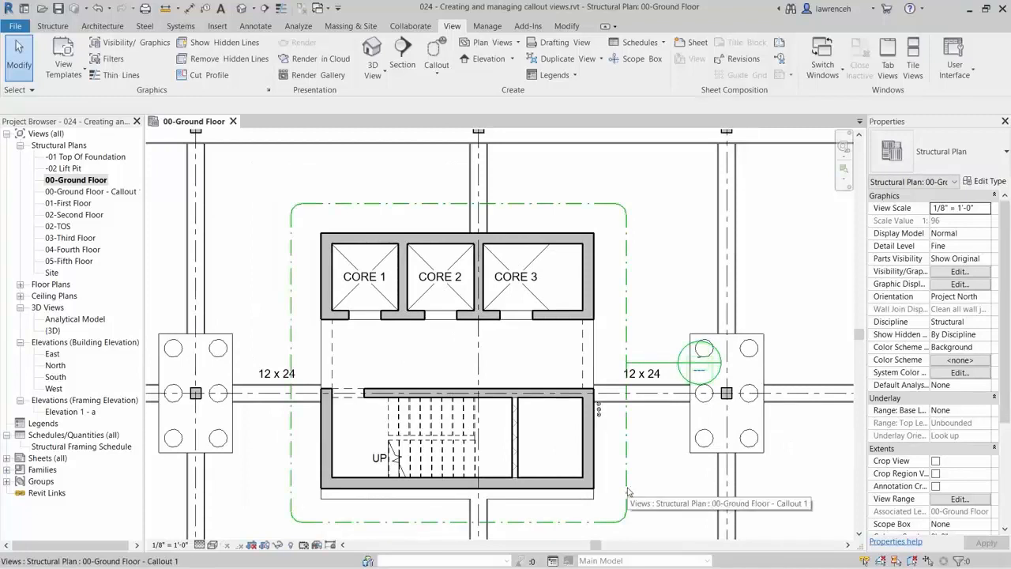
Reposition the core callout's head and leader to the clear area above the boundary's upper-right corner
left_click(627, 474)
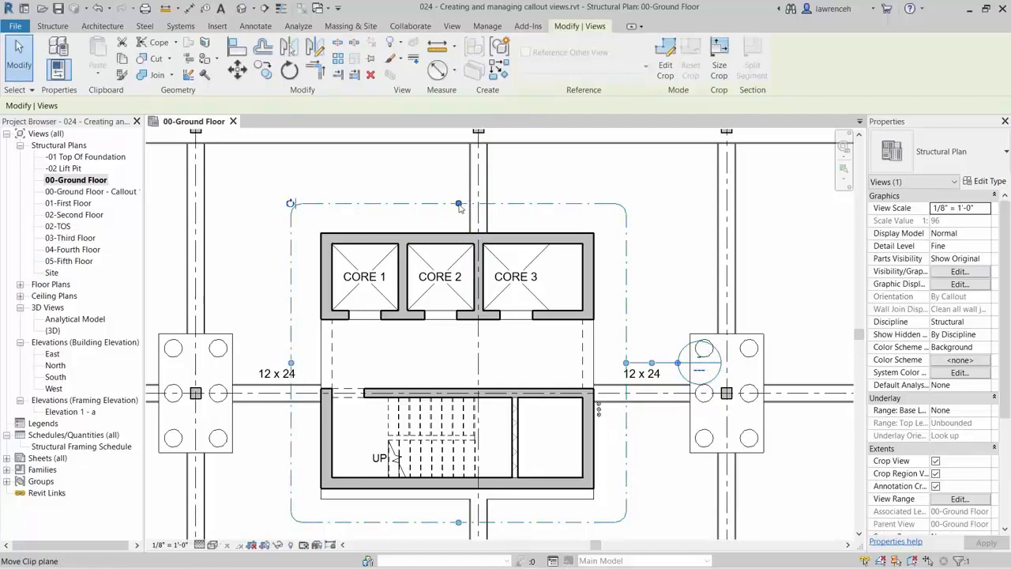
left_click_drag(459, 205, 458, 203)
left_click_drag(678, 364, 632, 168)
left_click(665, 226)
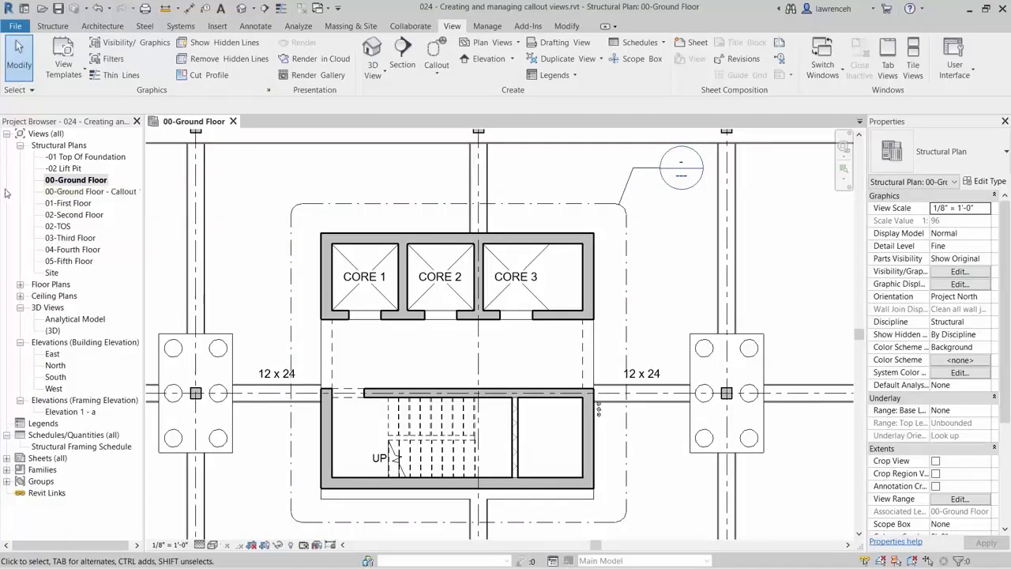
Open the 00-Ground Floor - Callout 1 view and set its scale to 1/4" = 1'-0"
double_click(113, 196)
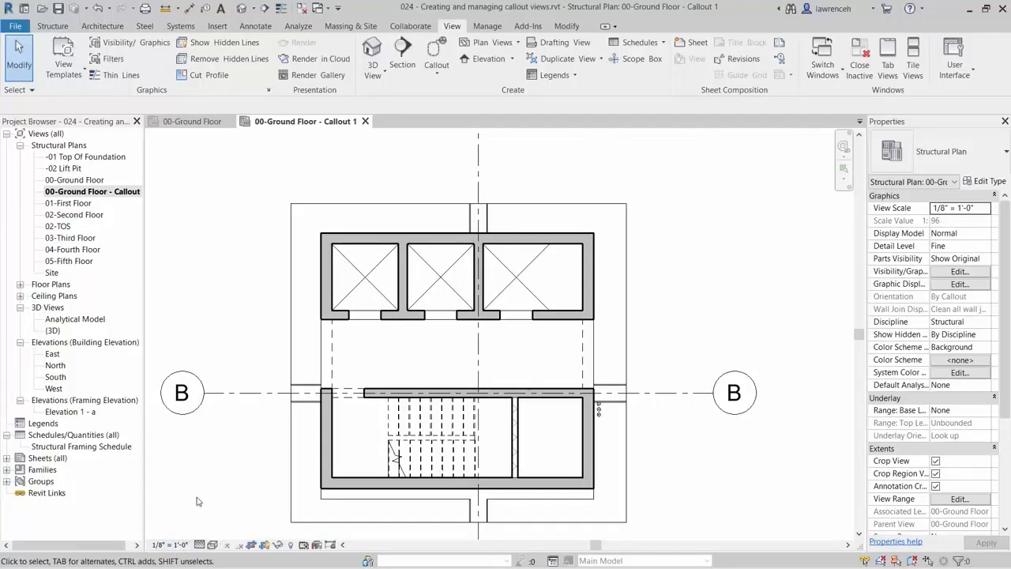
left_click(182, 543)
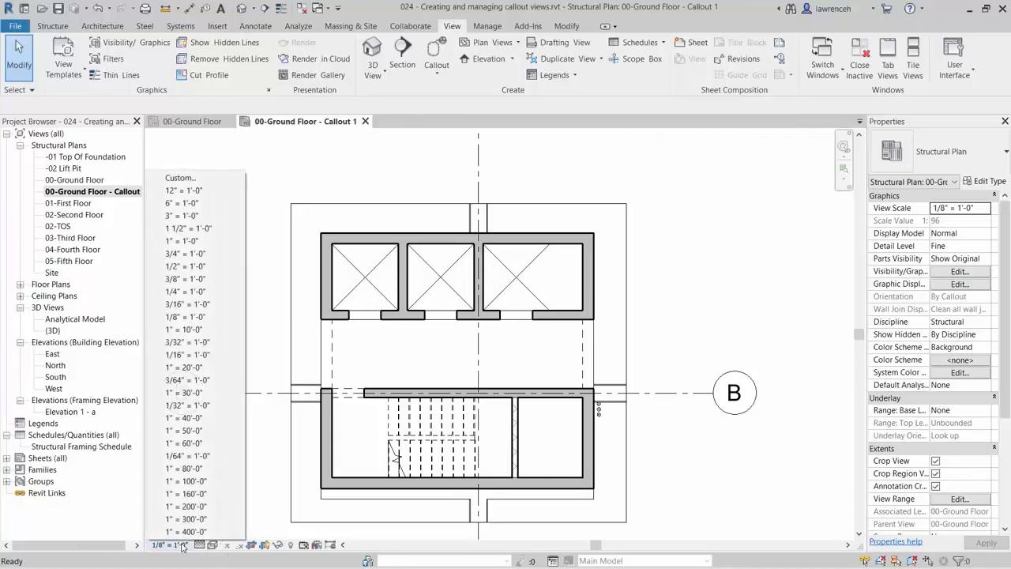
left_click(210, 292)
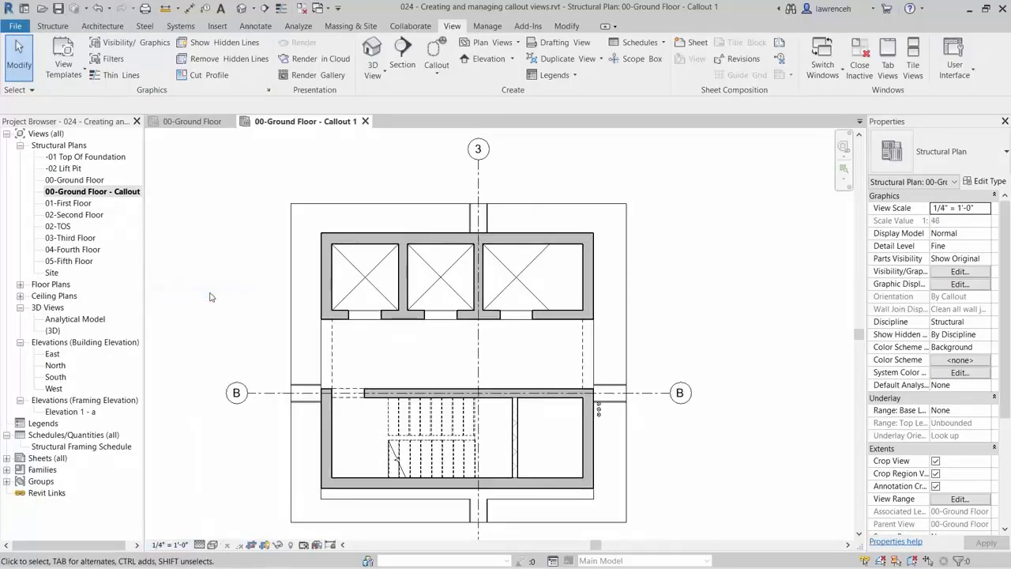
middle_click_drag(211, 297, 220, 281)
scroll(220, 280, "down", 1)
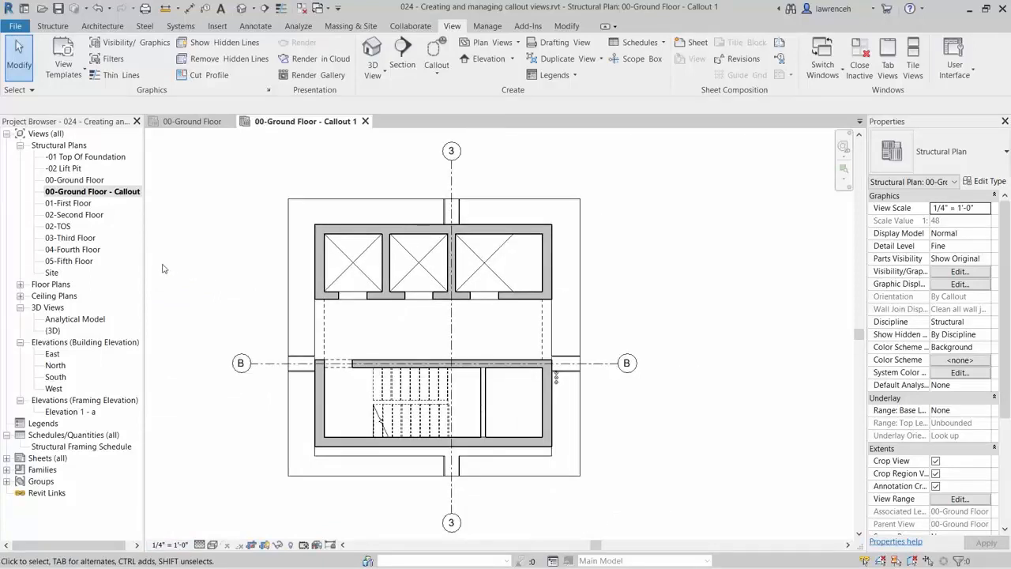
Rename the 00-Ground Floor - Callout 1 view as Core Details
left_click(136, 193)
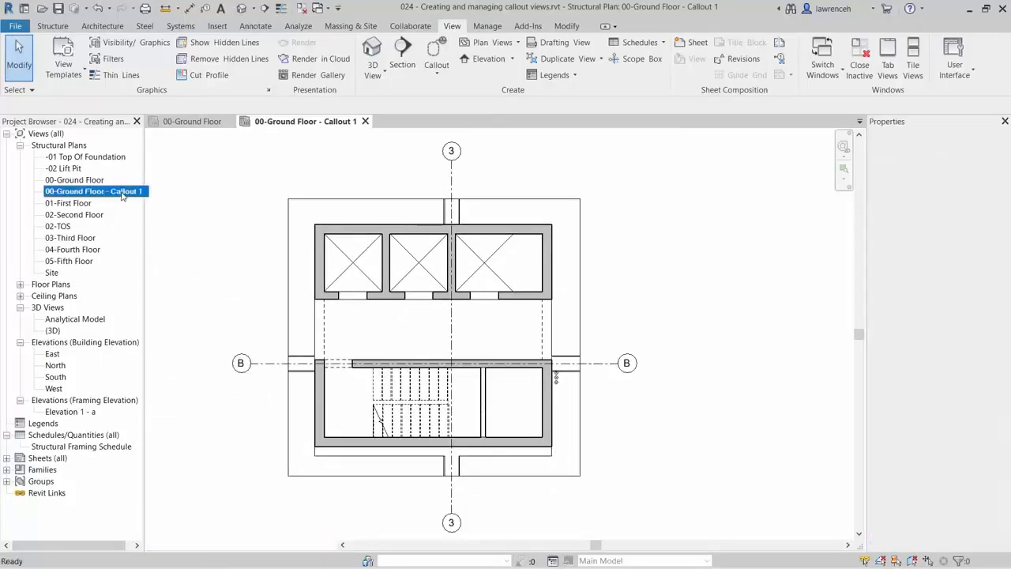
left_click(127, 193)
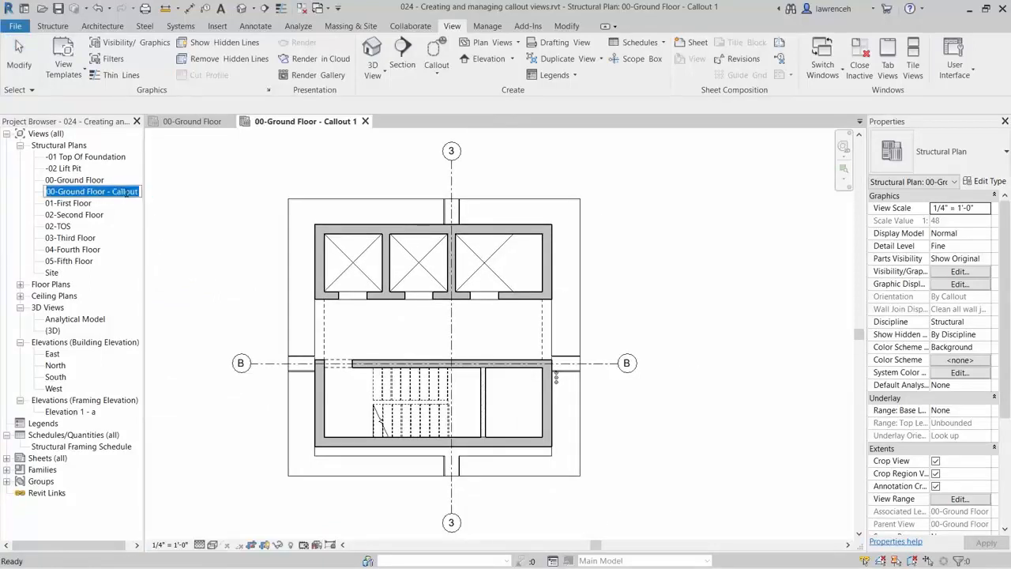
type("Core")
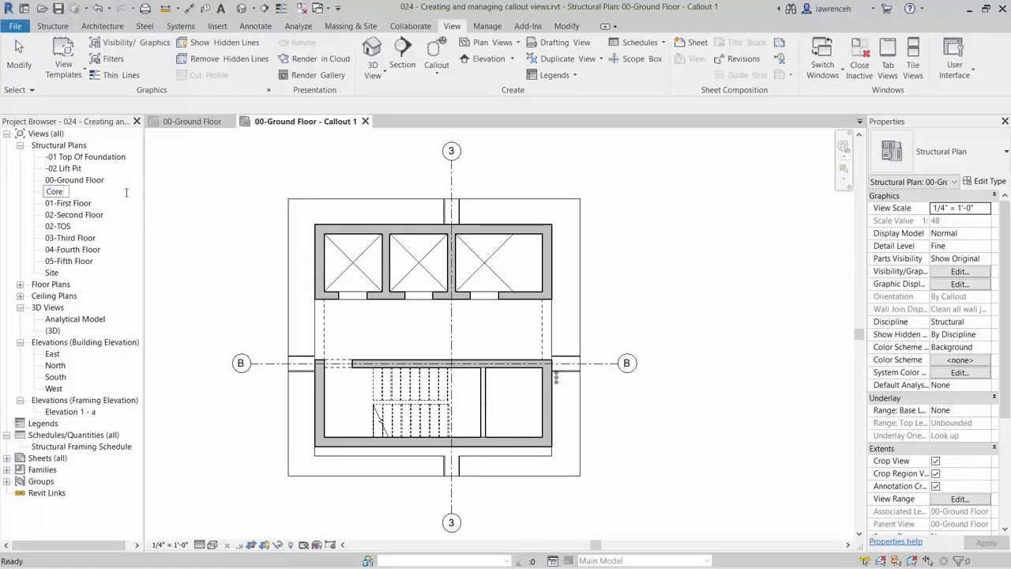
type(" Details")
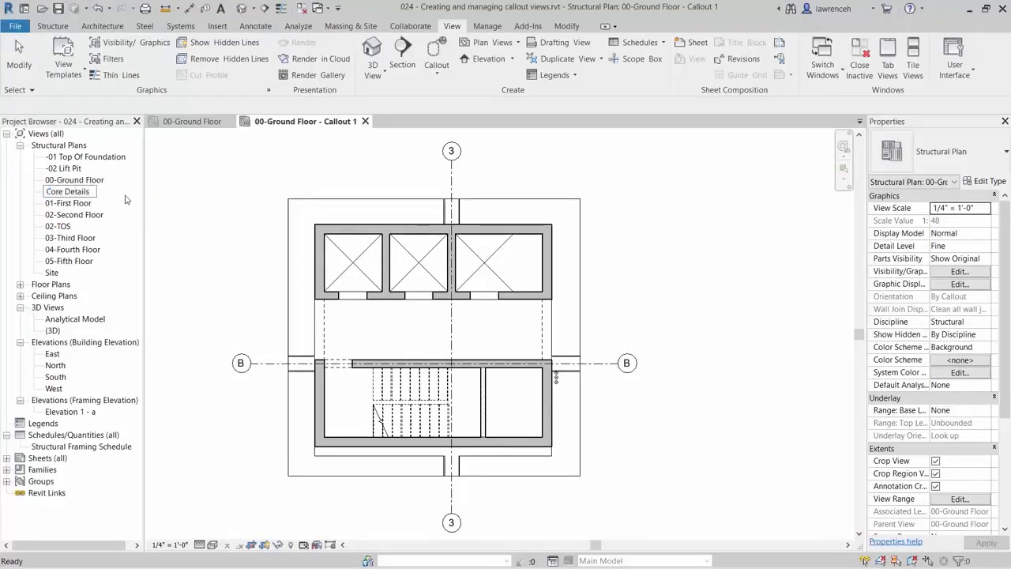
left_click(219, 236)
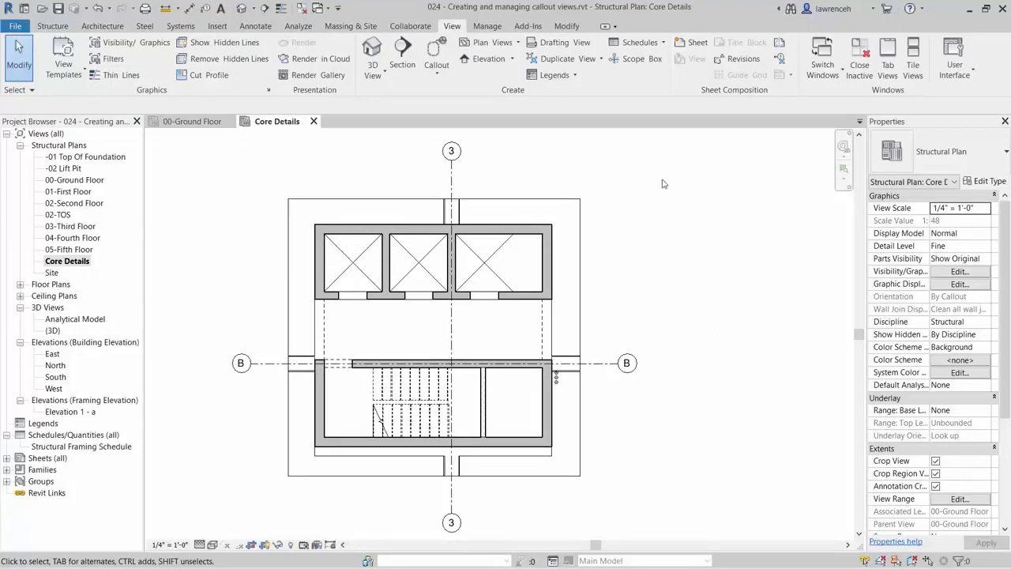
Place an aligned dimension between the outer faces of the lift shafts' upper and lower walls, just outside the left wall
left_click(255, 25)
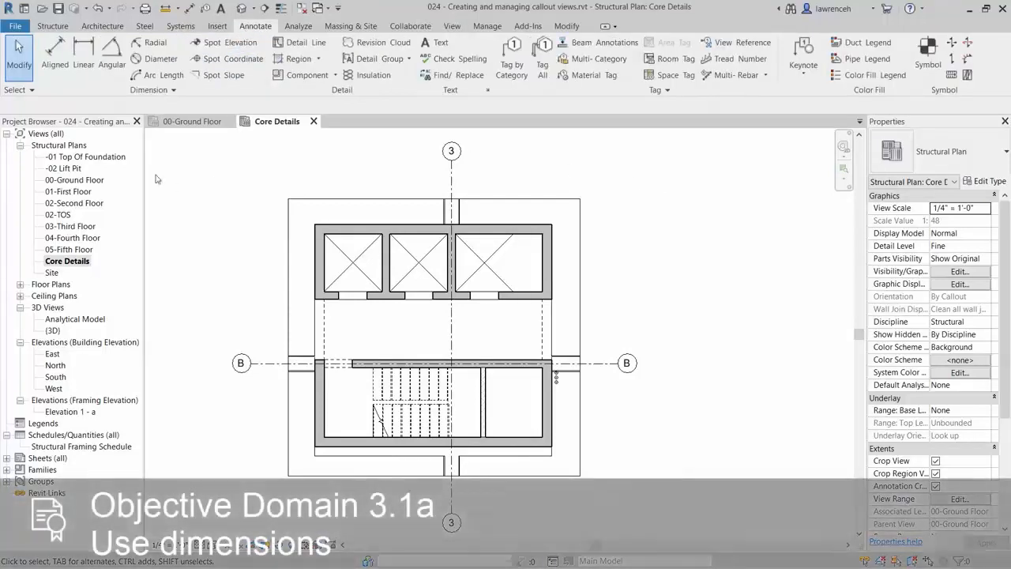
left_click(54, 69)
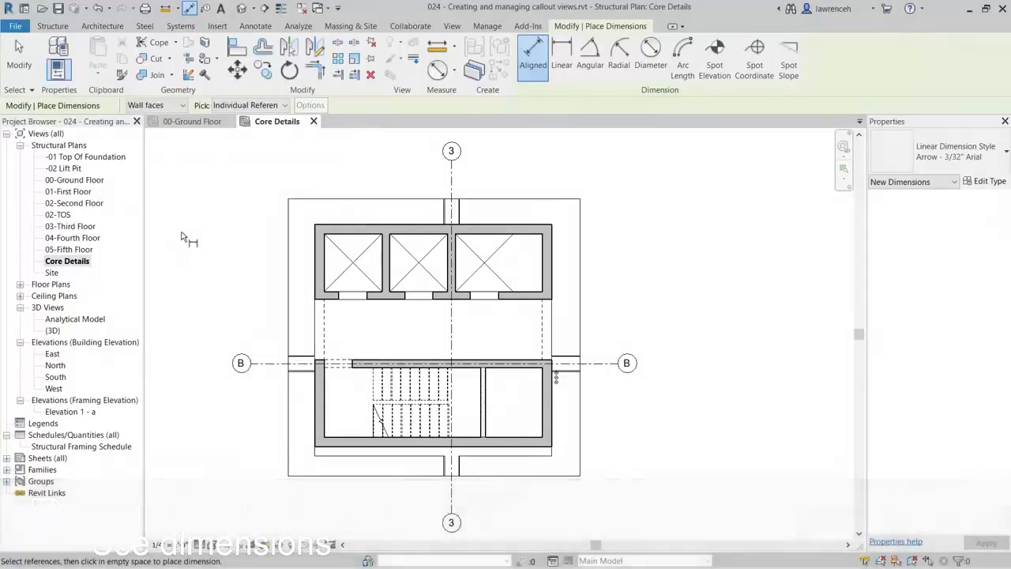
scroll(223, 206, "up", 2)
middle_click_drag(288, 276, 301, 197)
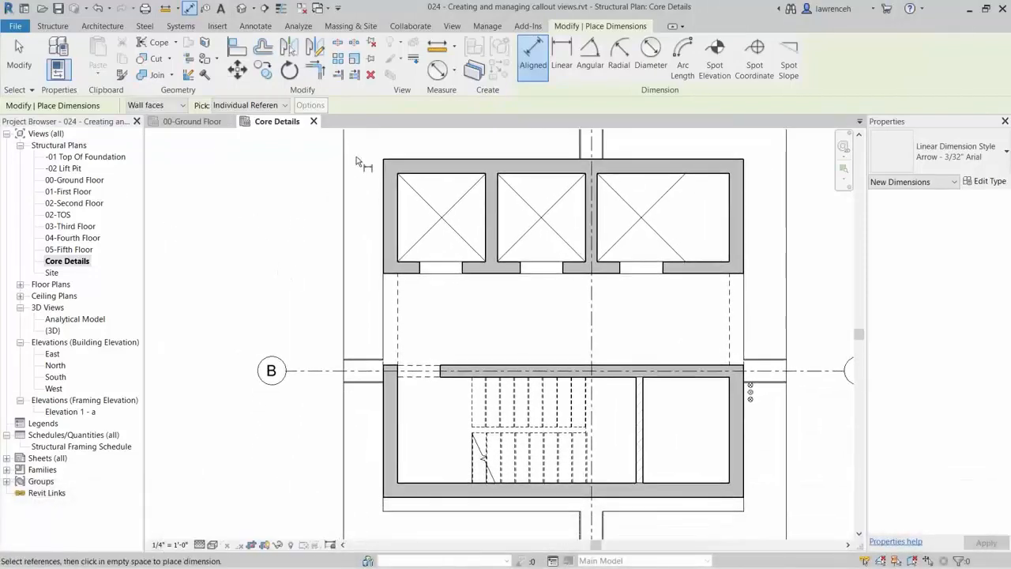
left_click(411, 163)
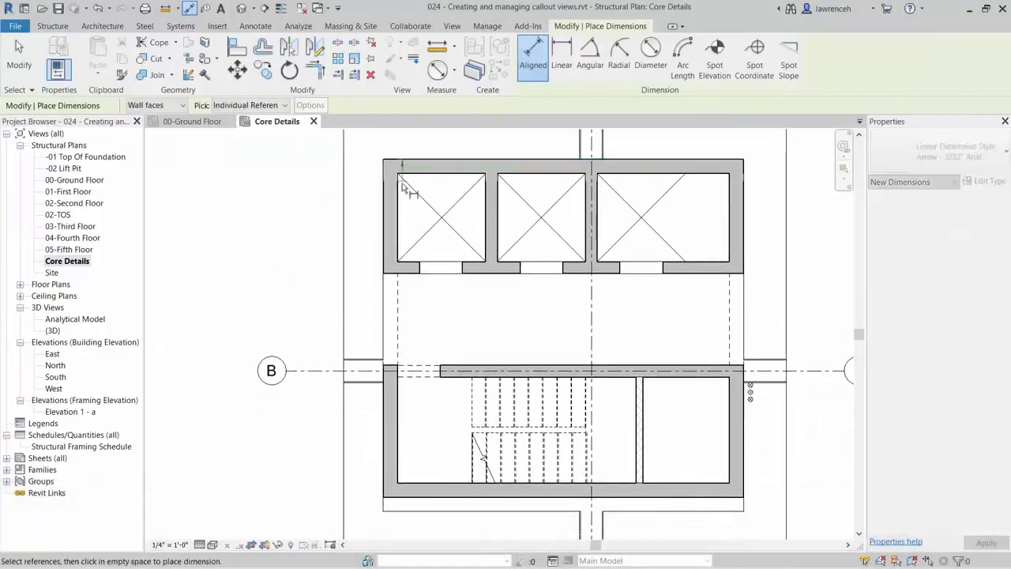
left_click(400, 275)
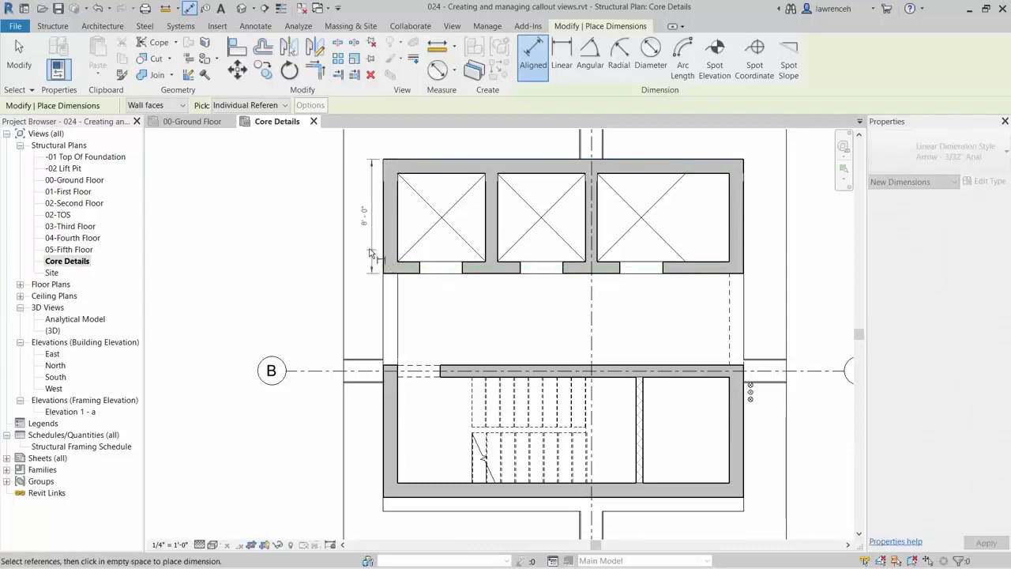
left_click(367, 252)
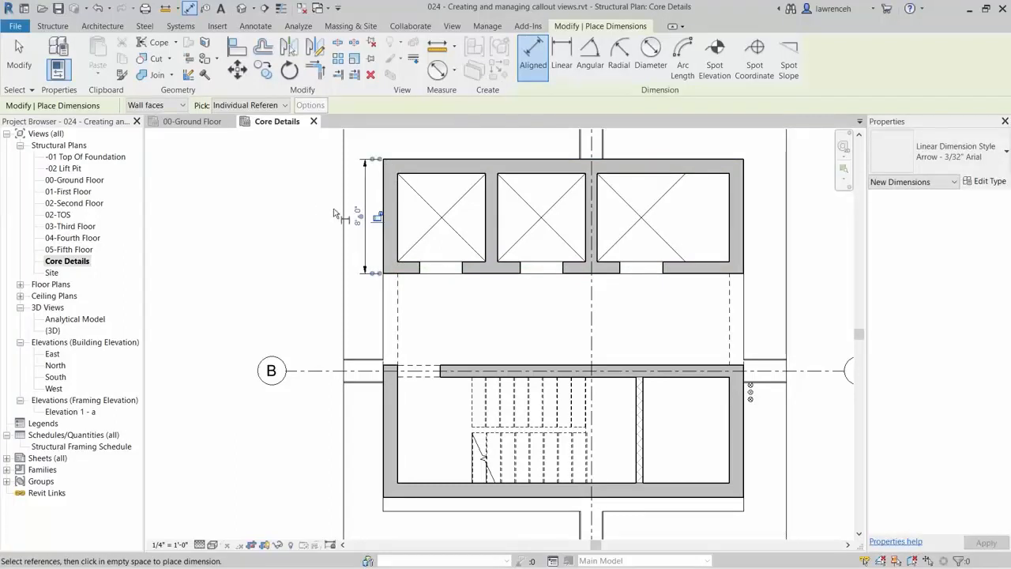
Set the aligned dimension's Pick option to Entire Walls
left_click(278, 105)
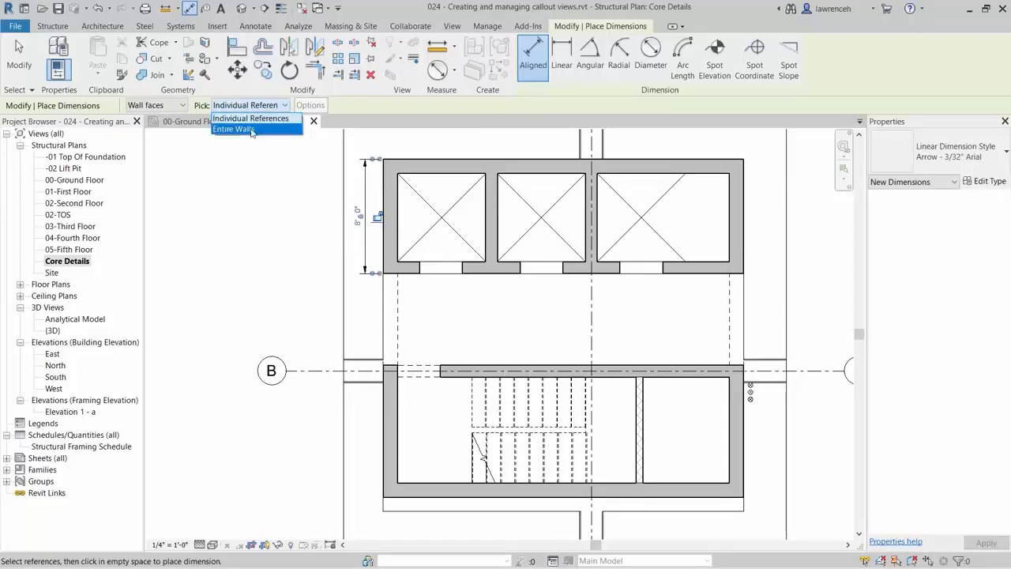
Set the aligned dimension to pick entire walls, with automatic references for opening widths and intersecting walls
left_click(252, 129)
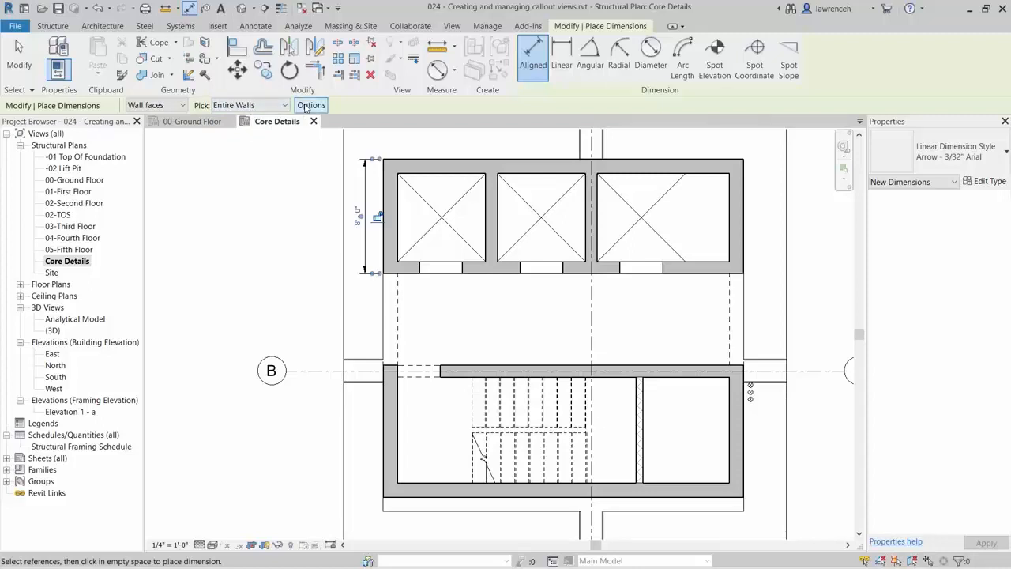
left_click(307, 108)
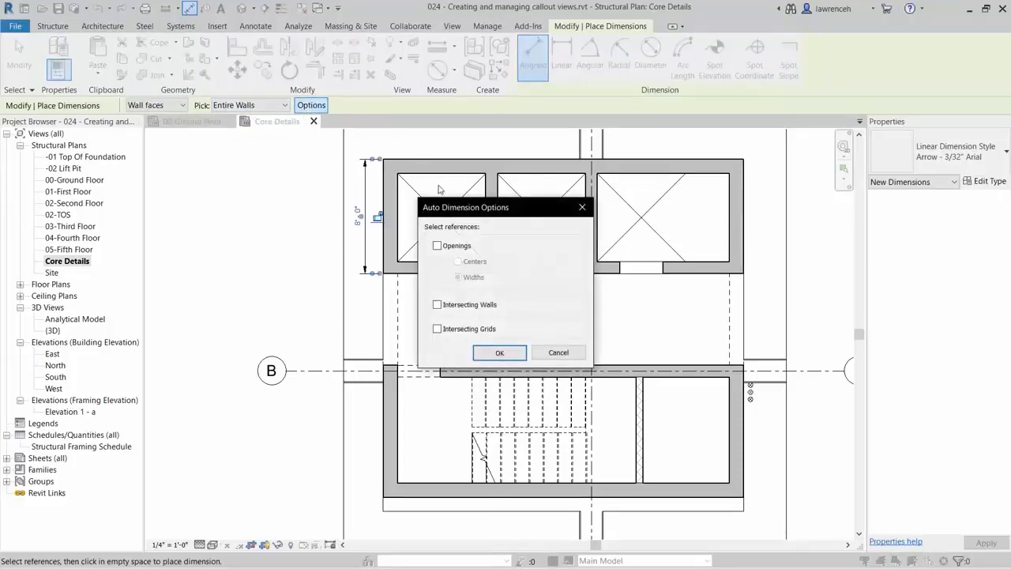
left_click(440, 248)
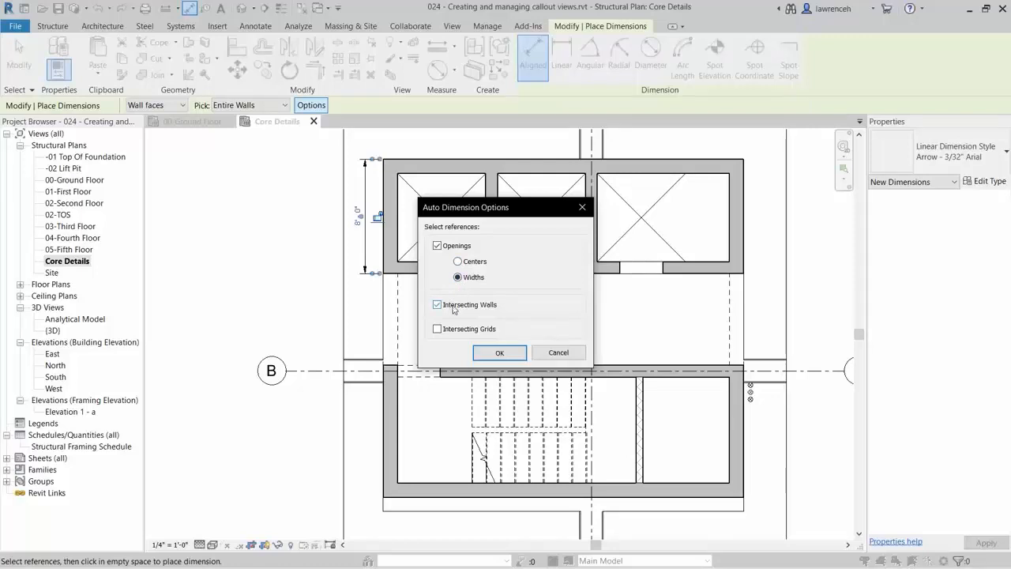
left_click(501, 354)
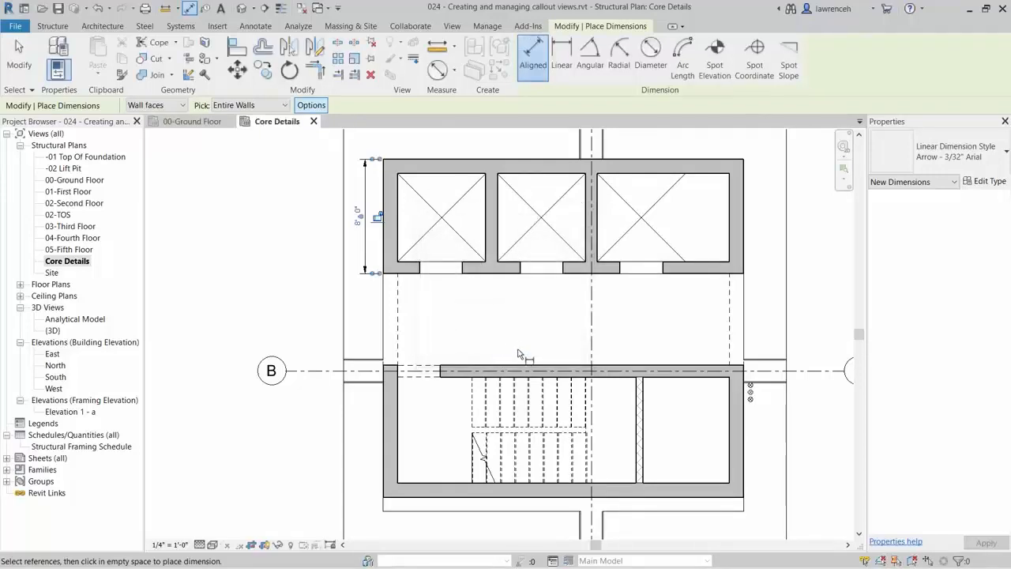
Place automatic dimension strings above the wall on grid B and outside the core's right-hand exterior wall
left_click(518, 368)
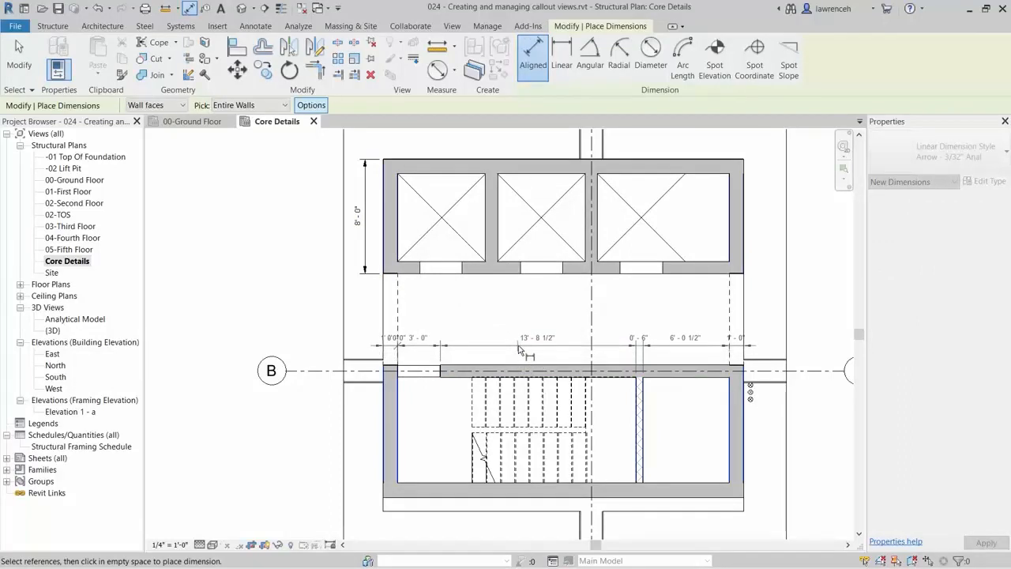
left_click(520, 352)
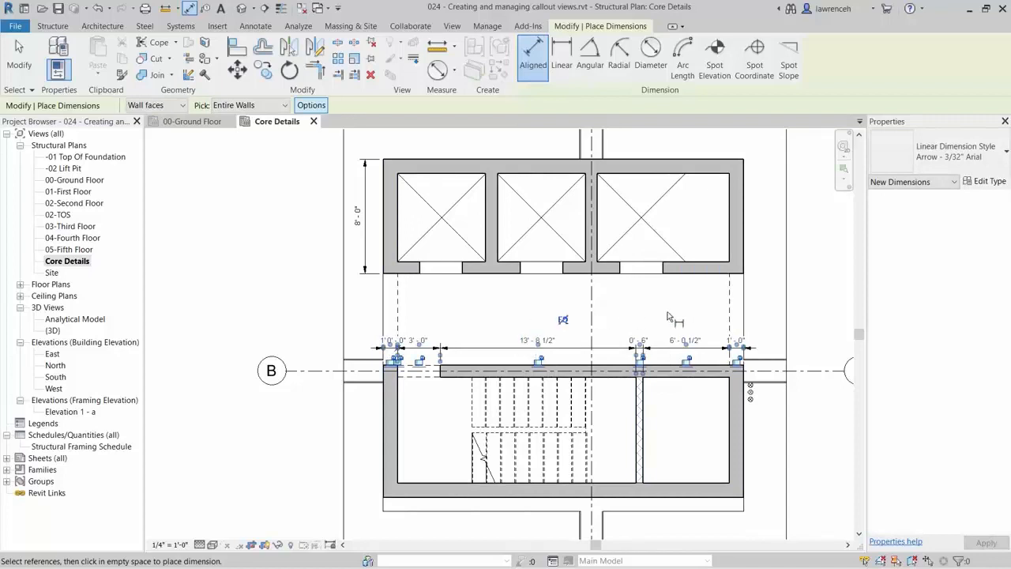
left_click(744, 273)
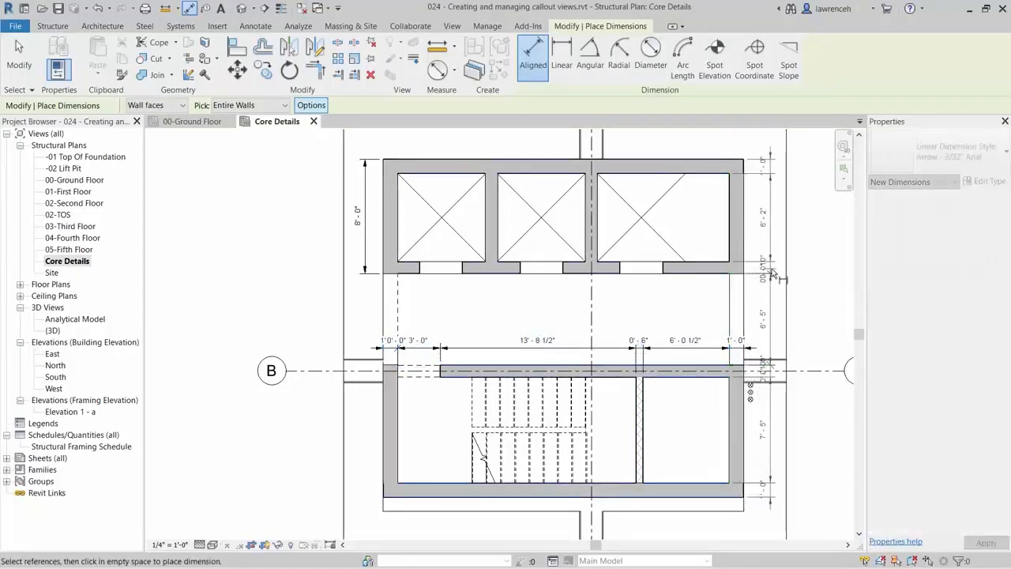
left_click(773, 274)
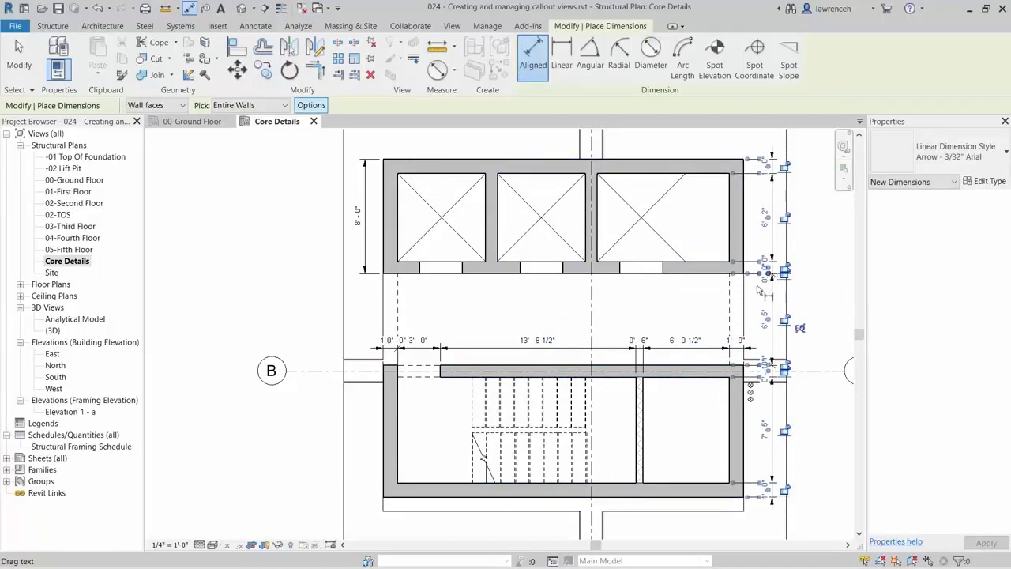
key("Escape")
key("Escape")
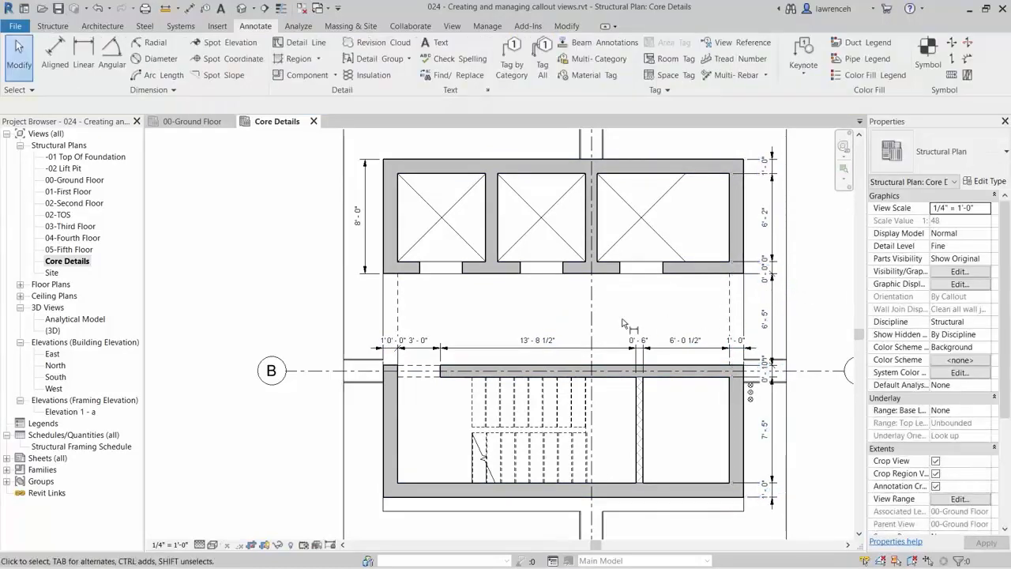
Delete the inner-face and duplicate witness lines at the lift shafts' lower wall from the vertical dimension string
middle_click_drag(633, 320, 548, 364)
scroll(715, 242, "up", 1)
scroll(715, 244, "up", 2)
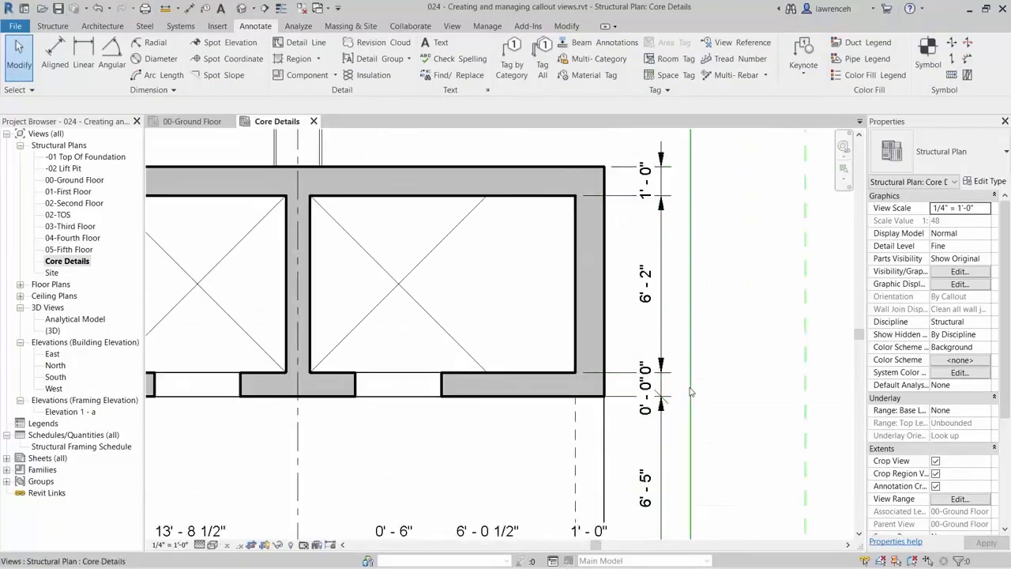
left_click(631, 431)
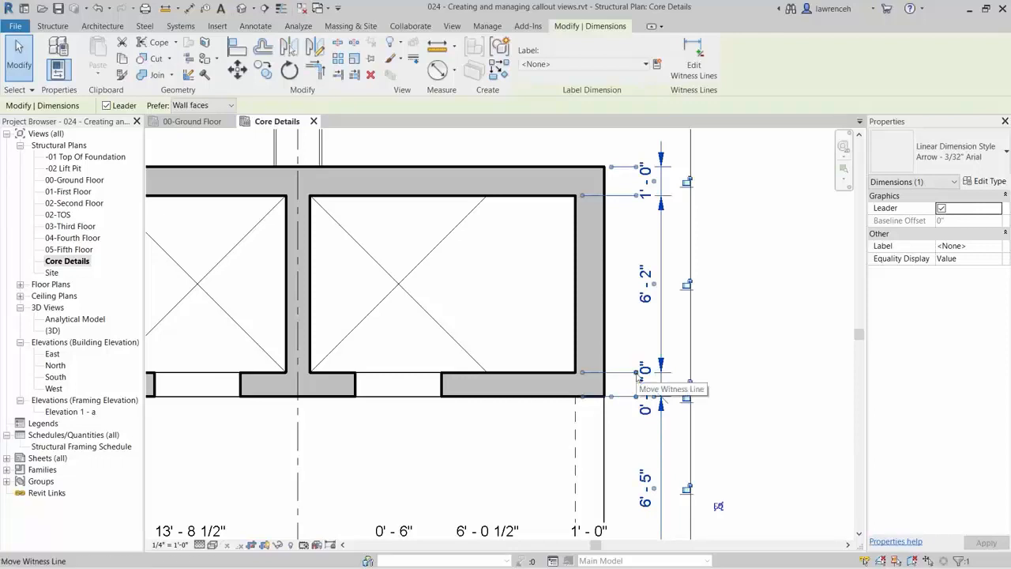
right_click(637, 375)
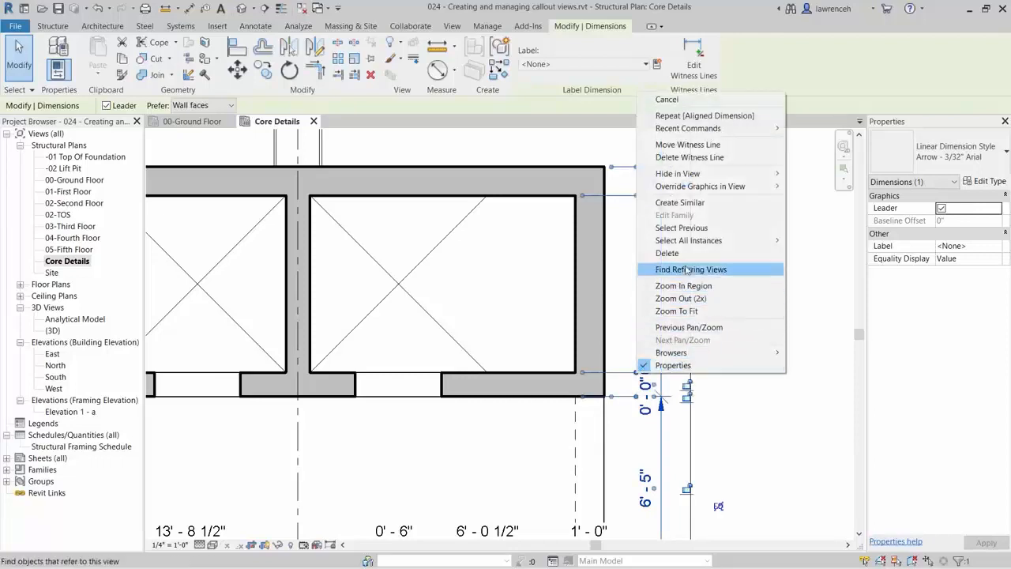
left_click(718, 159)
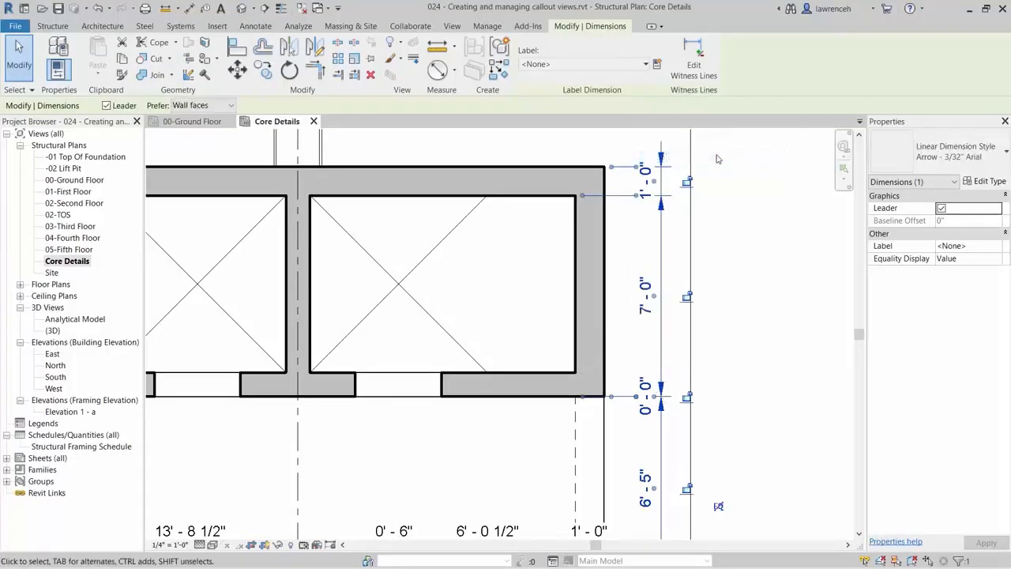
right_click(642, 392)
left_click(688, 180)
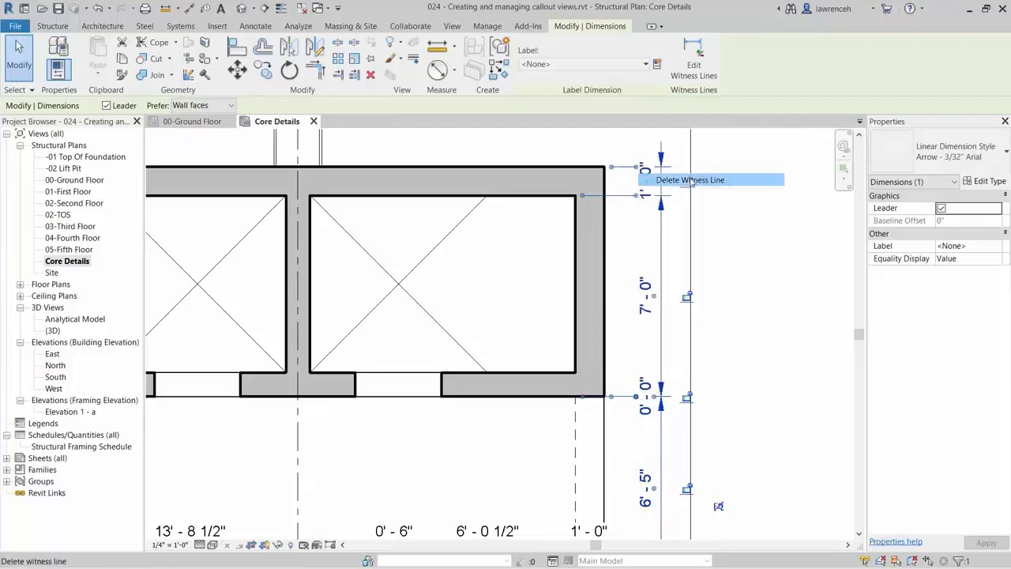
left_click(729, 308)
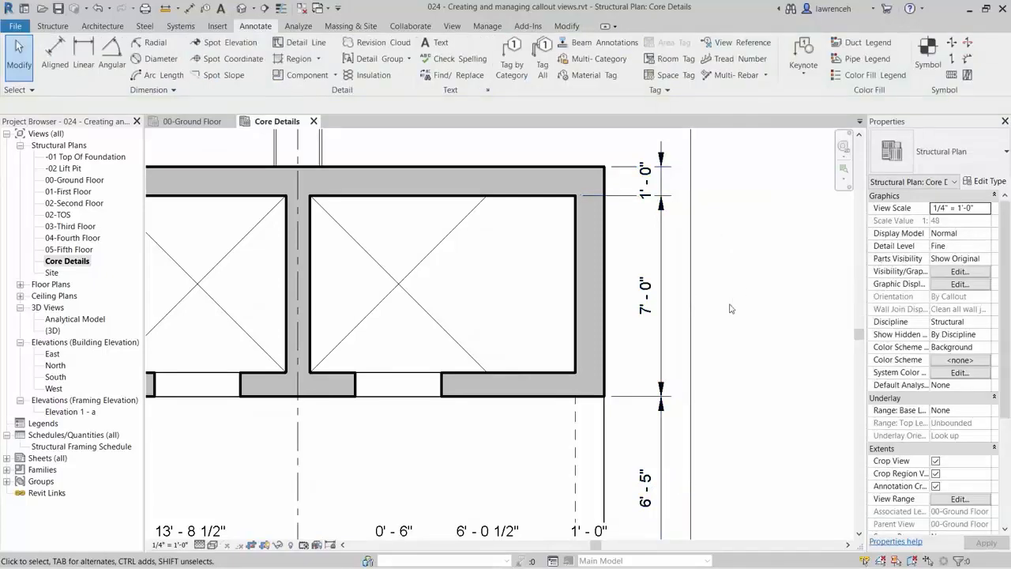
Delete the duplicate and inner-face witness lines at the grid B wall from the vertical dimension string
mouse_move(768, 435)
middle_mouse_down()
mouse_move(784, 278)
mouse_move(766, 219)
middle_mouse_up()
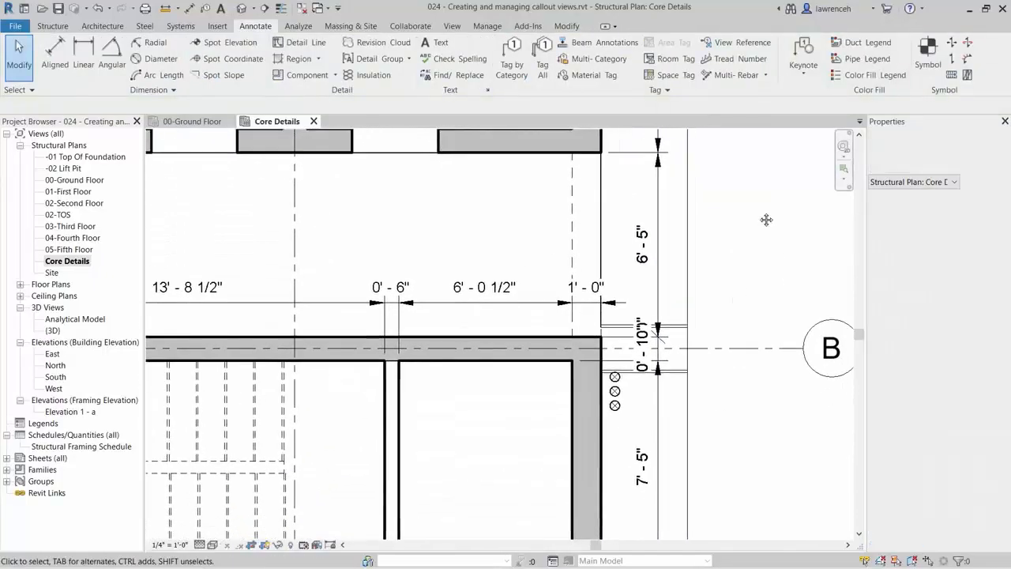
left_click(658, 290)
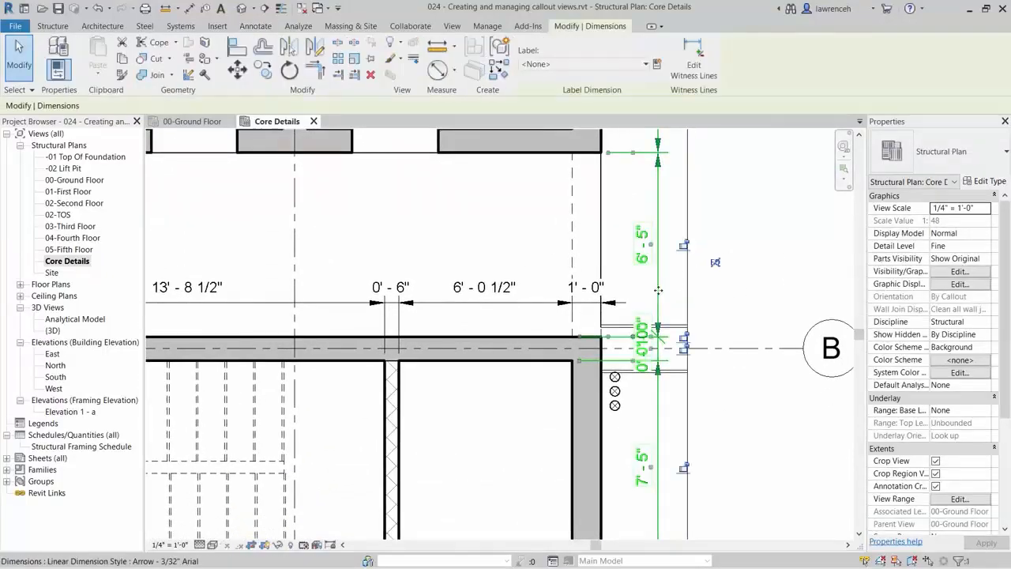
right_click(632, 339)
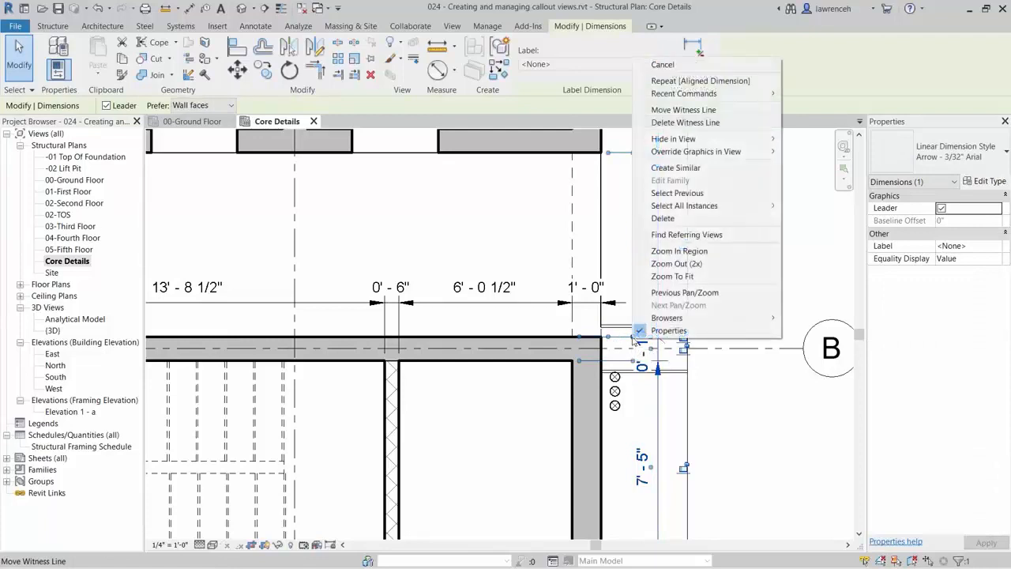
left_click(662, 124)
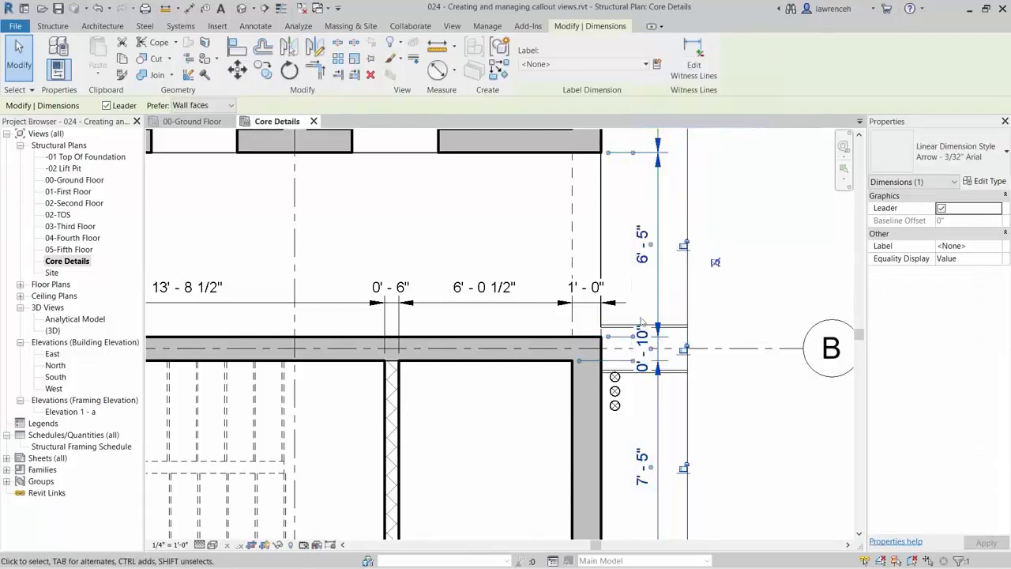
right_click(636, 367)
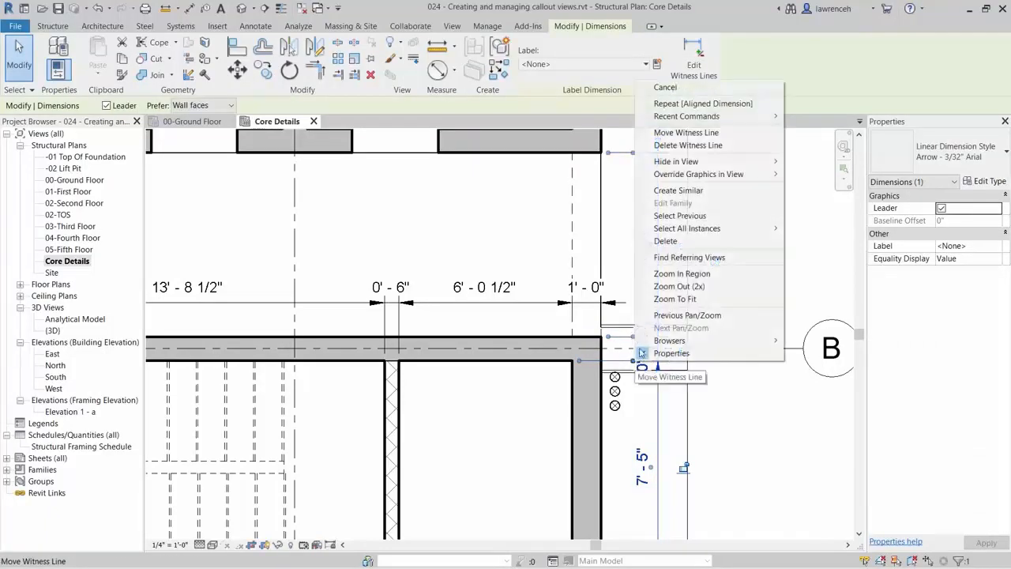
left_click(687, 145)
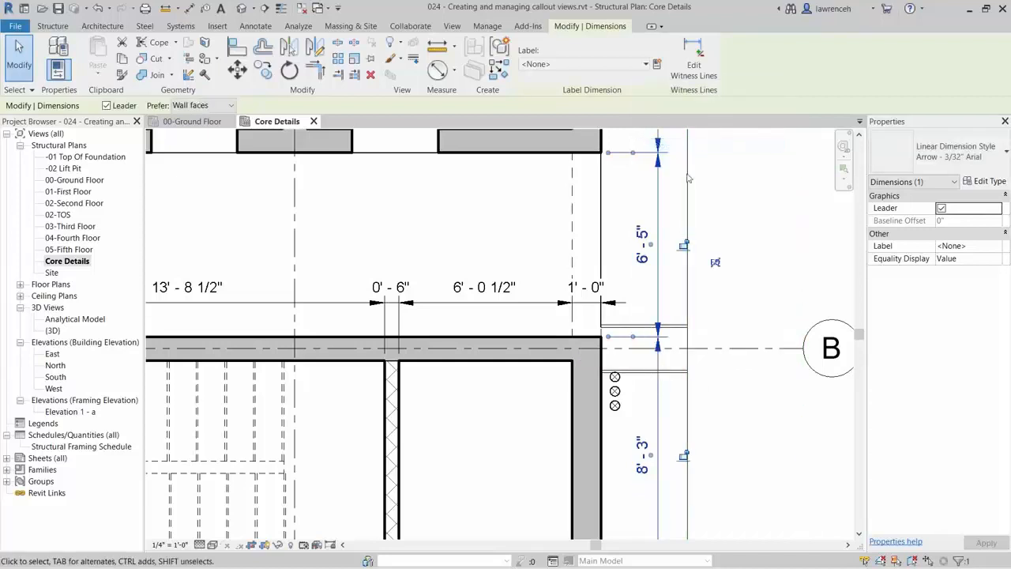
middle_click_drag(731, 445, 734, 284)
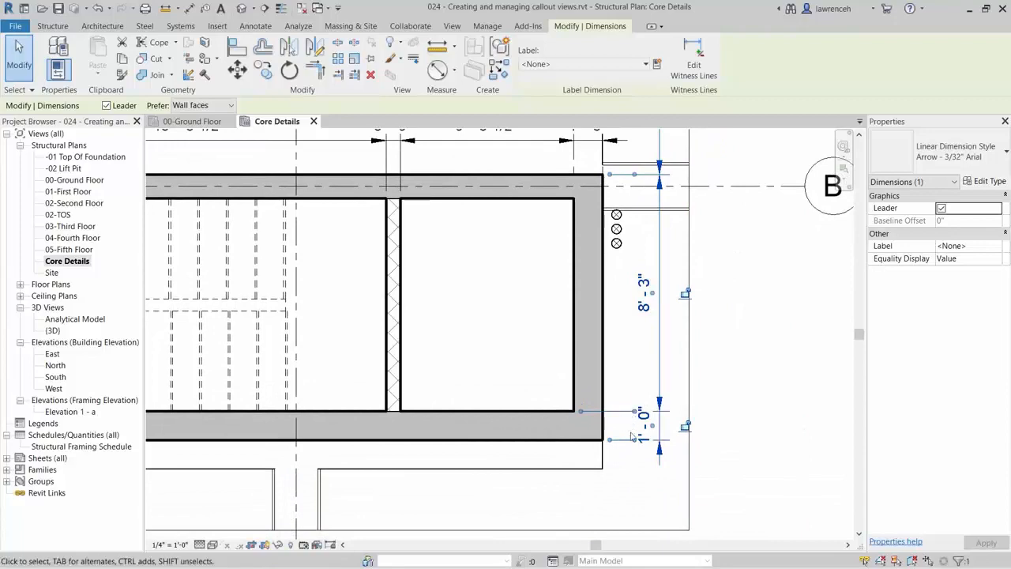
left_click(634, 485)
Move the 3' - 0" opening dimension text above and right of its string so that it carries a leader
scroll(634, 486, "down", 1)
scroll(634, 485, "down", 2)
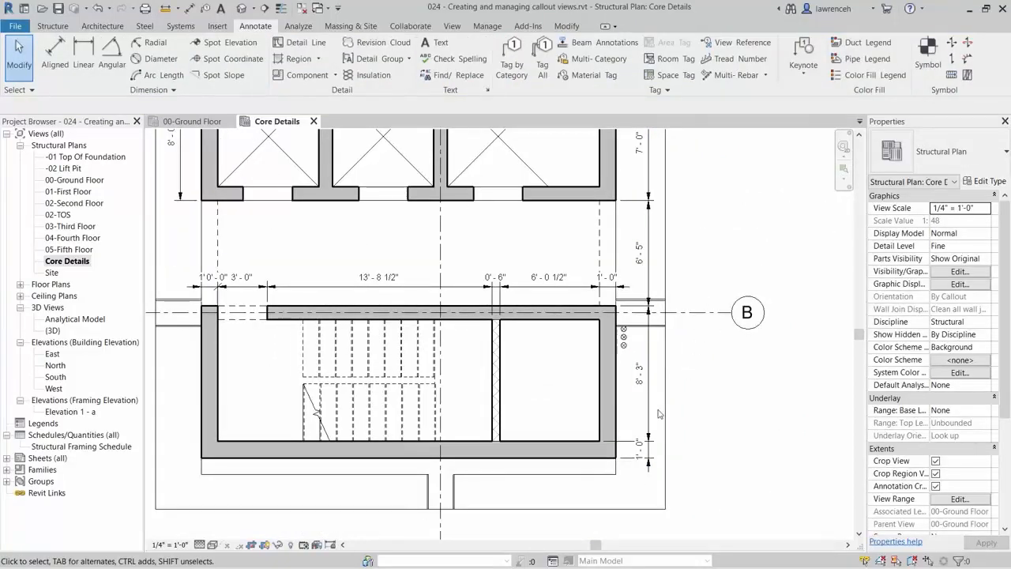
left_click(251, 276)
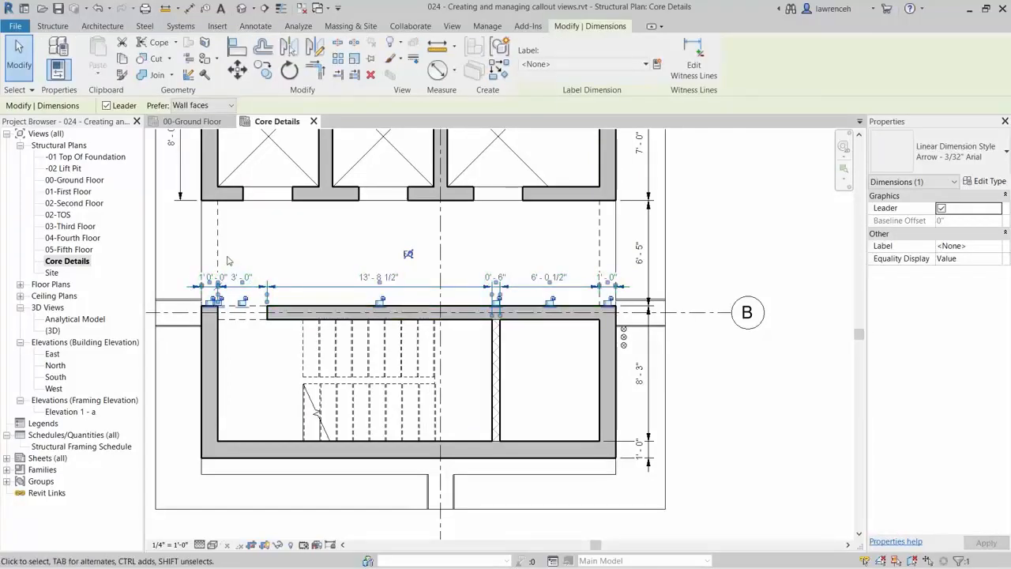
scroll(231, 266, "up", 3)
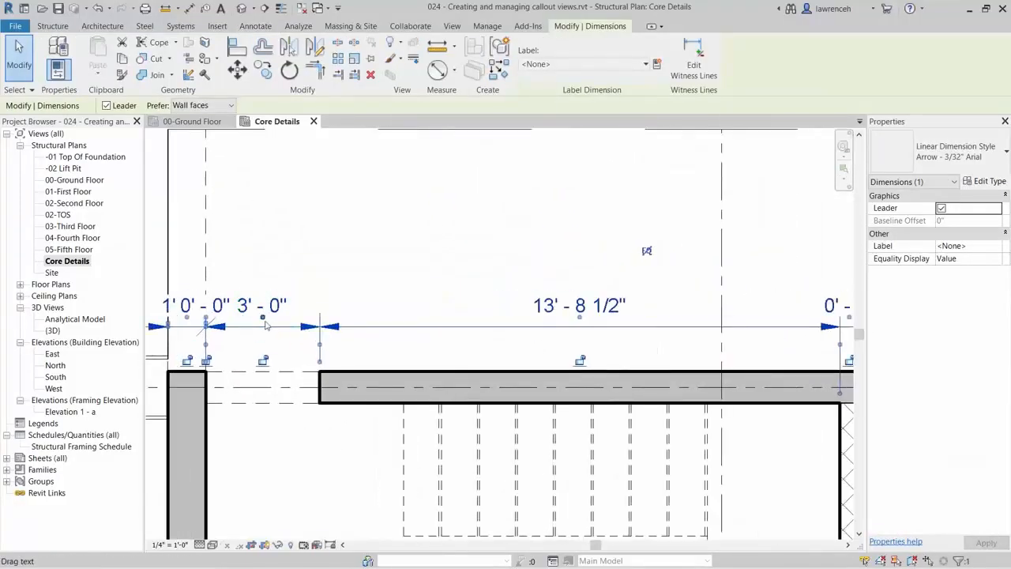
mouse_move(264, 319)
left_mouse_down()
mouse_move(320, 285)
mouse_move(325, 292)
left_mouse_up()
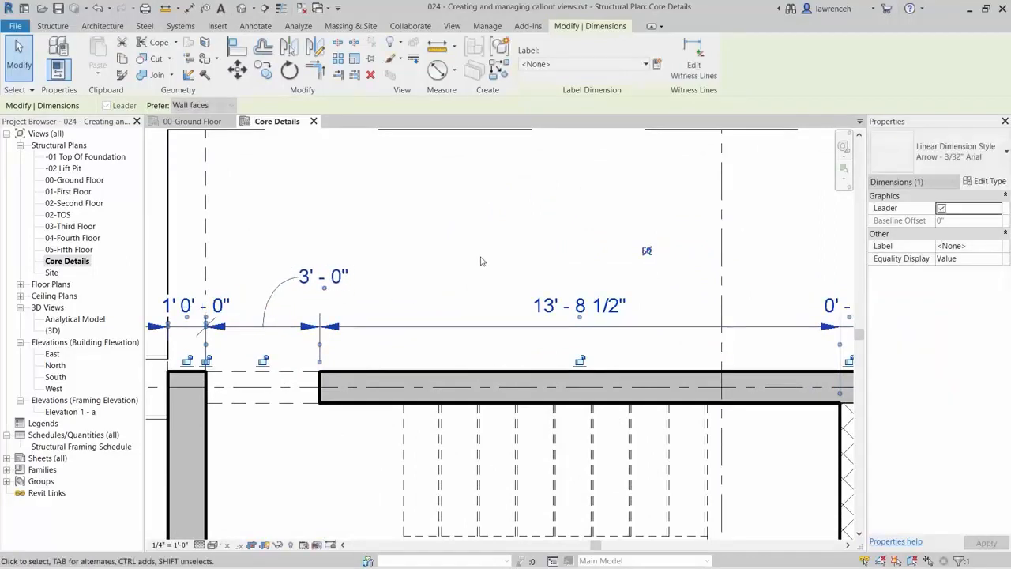
left_click(481, 261)
Try to pull back the witness line that crosses the grid B wall at the stair's partition
scroll(480, 261, "down", 1)
scroll(480, 261, "down", 1)
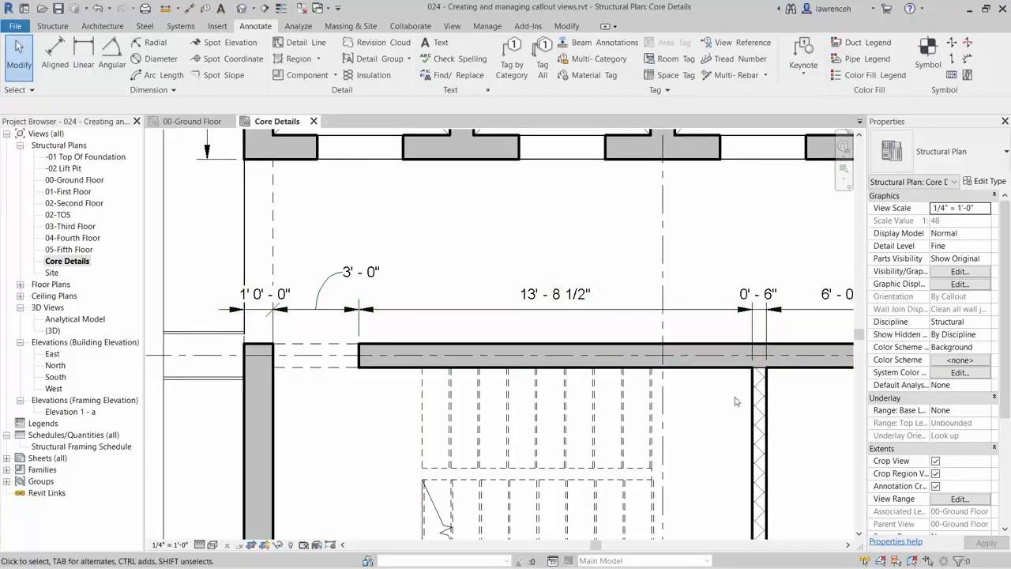
left_click(751, 327)
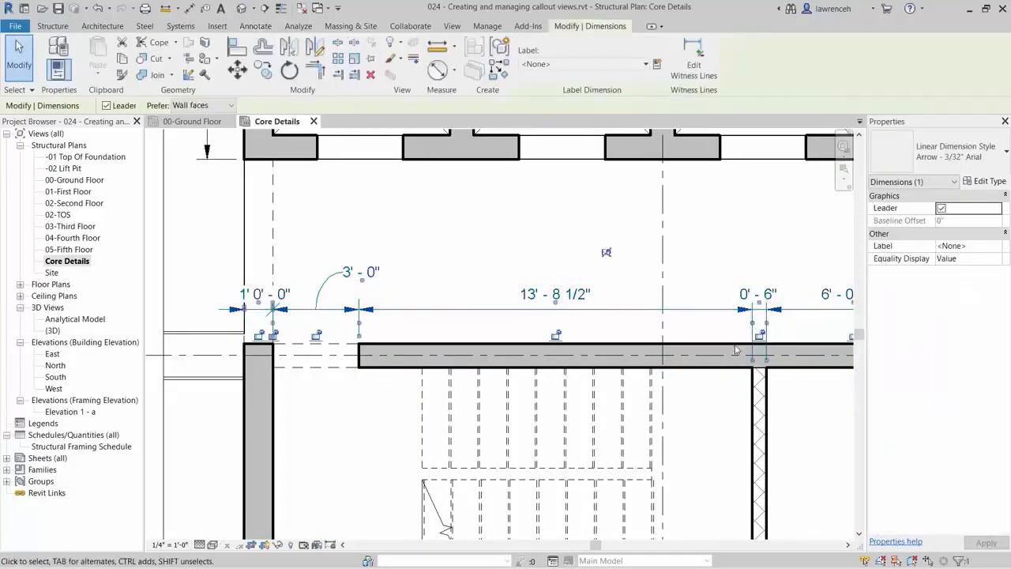
left_click_drag(753, 358, 753, 323)
left_click(734, 338)
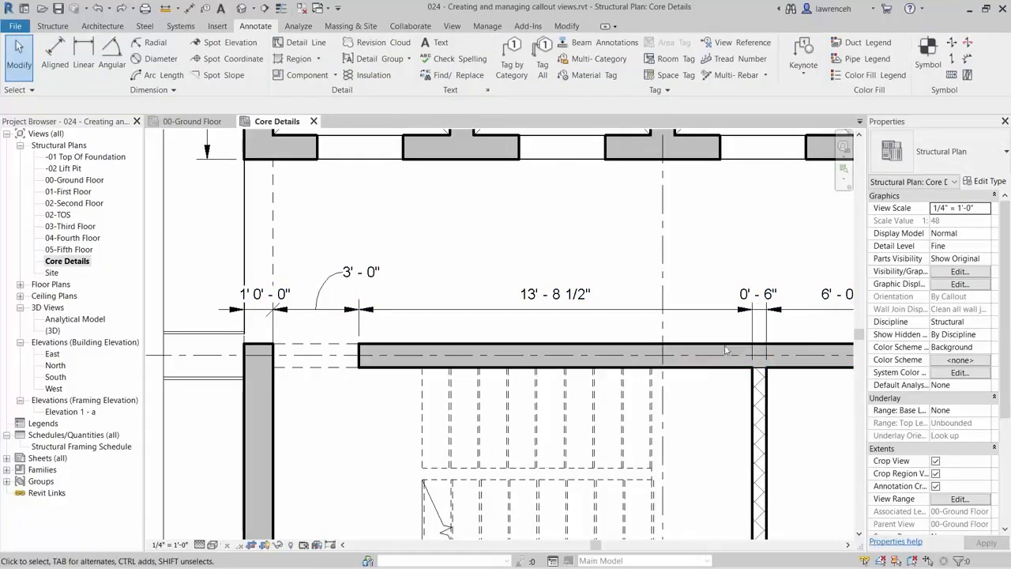
Duplicate the horizontal string's dimension type as "Arrow - 3/32" Arial No Witness Lines"
left_click(728, 316)
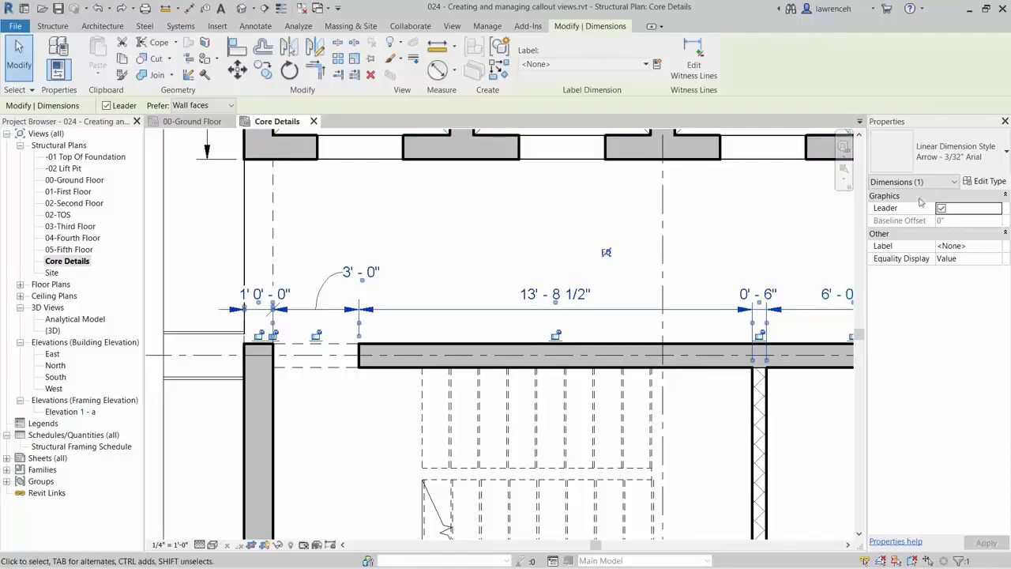
left_click(989, 182)
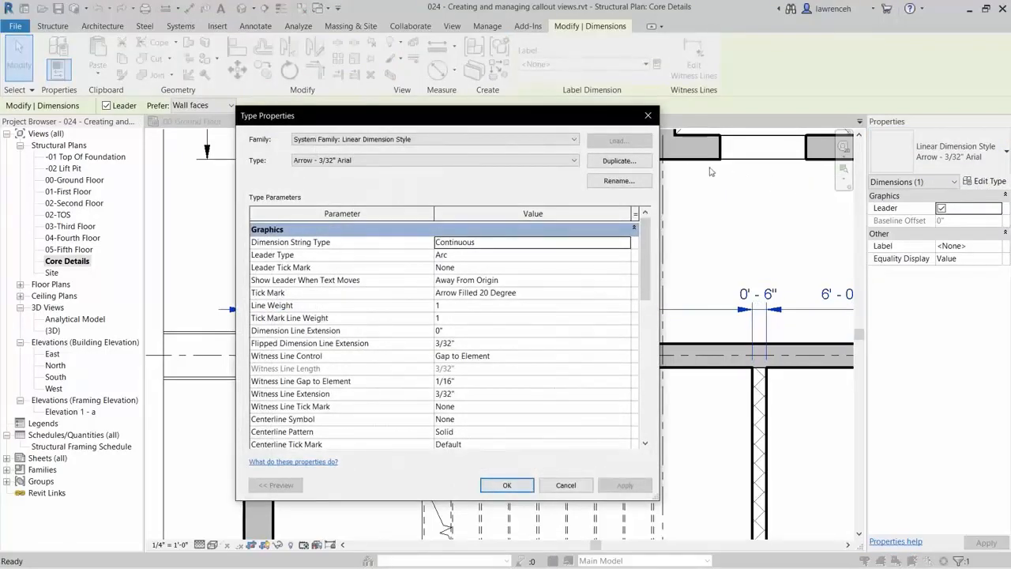
left_click(642, 163)
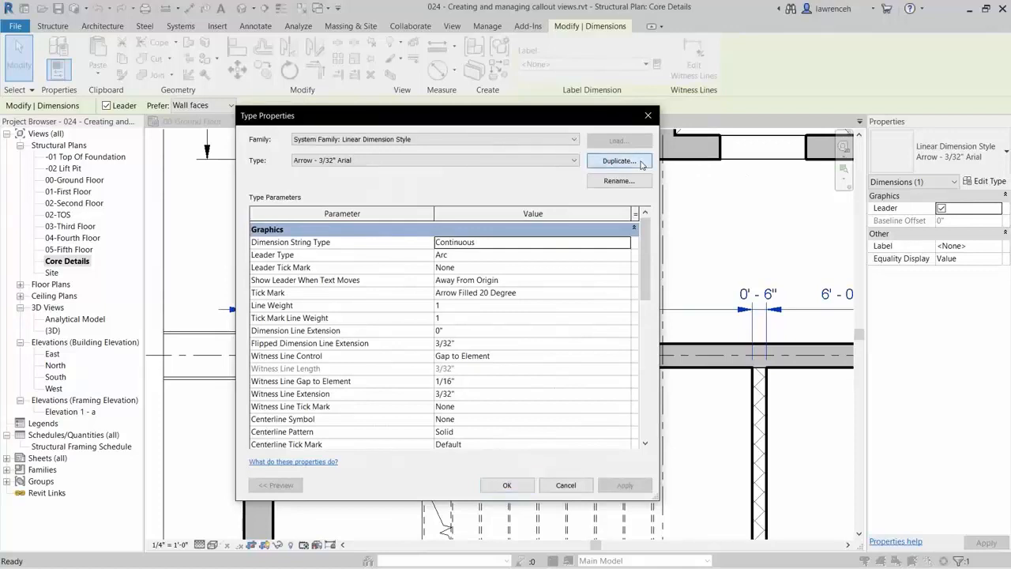
left_click(526, 378)
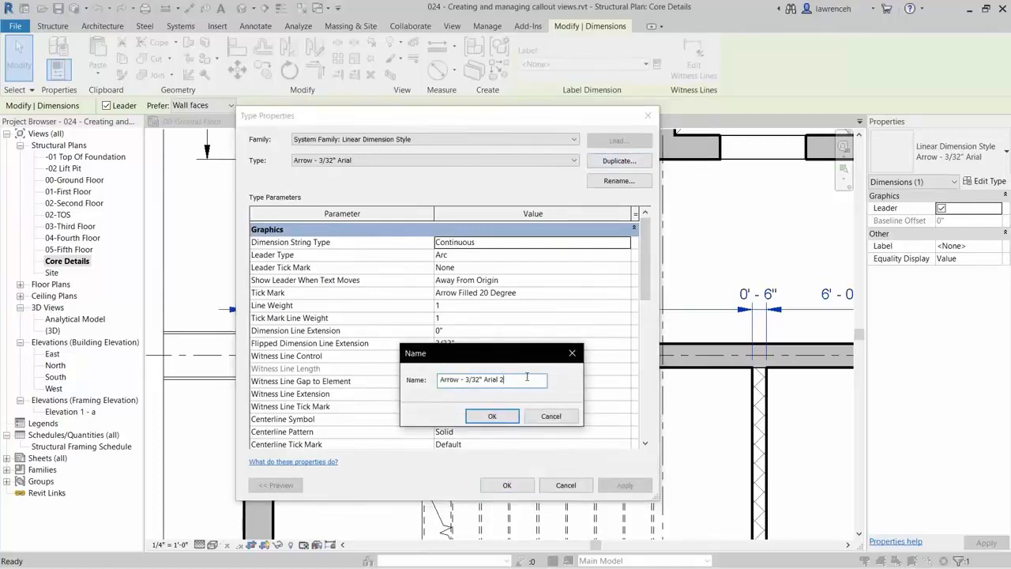
key("BackSpace")
type("No Witness Lines")
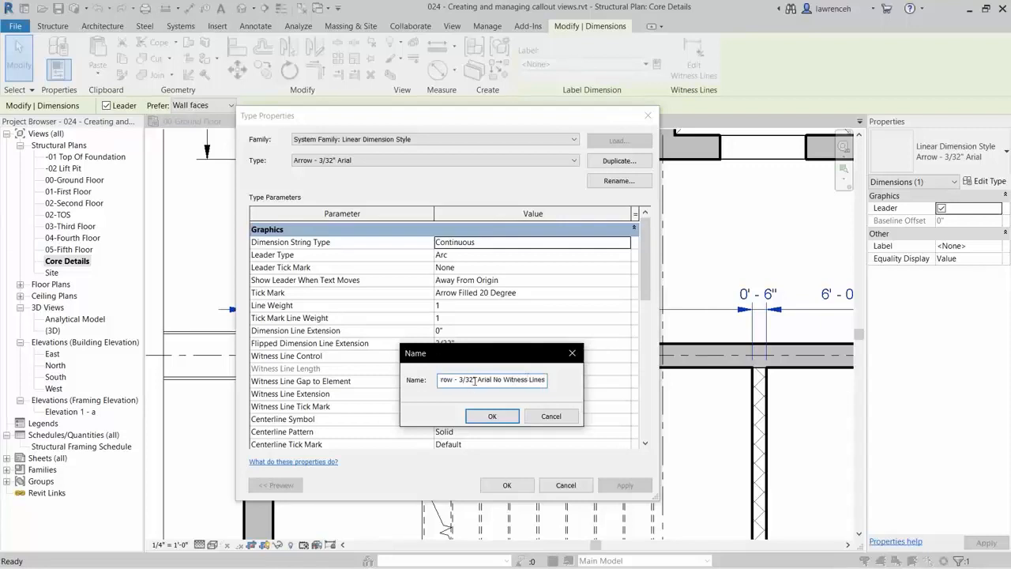
left_click(493, 415)
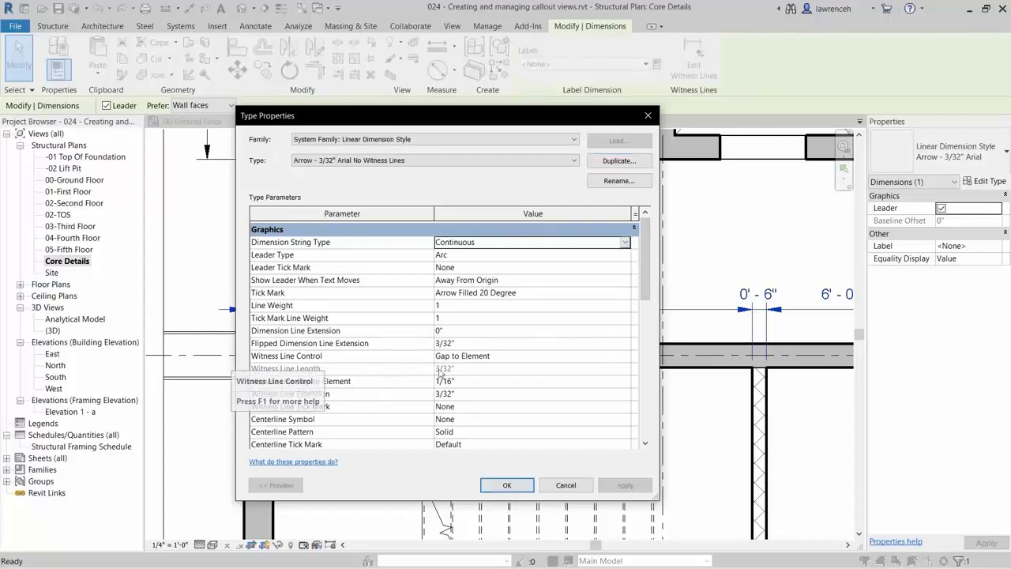
Set the new no-witness-lines dimension type's Witness Line Control to Fixed to Dimension Line and apply it to the horizontal string
left_click(515, 360)
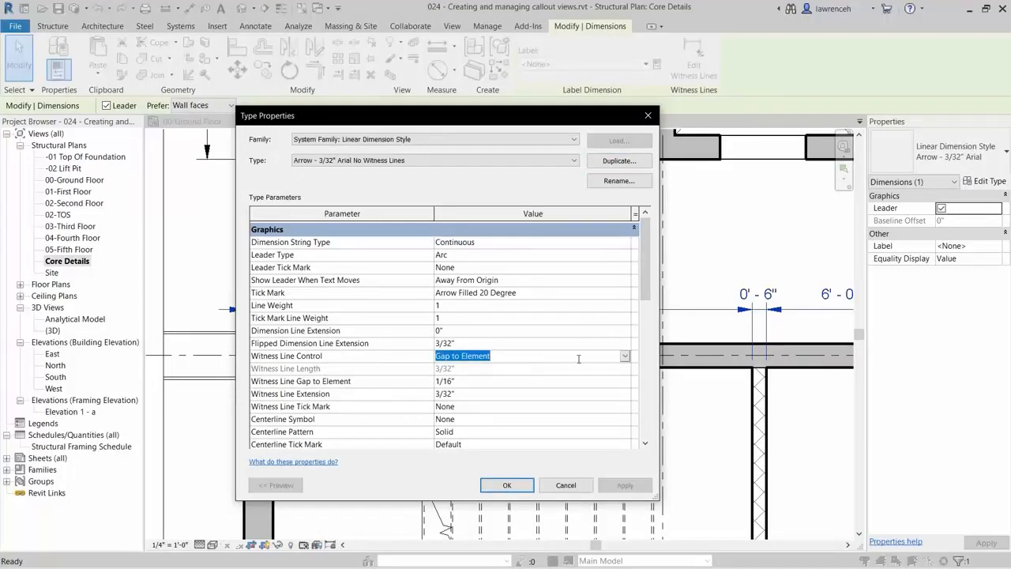
left_click(625, 357)
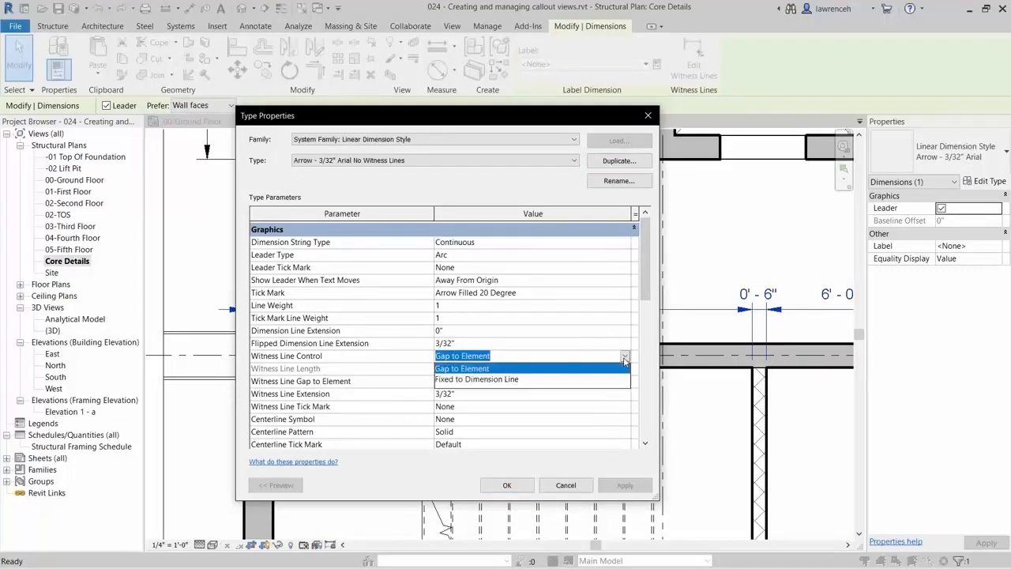
left_click(520, 380)
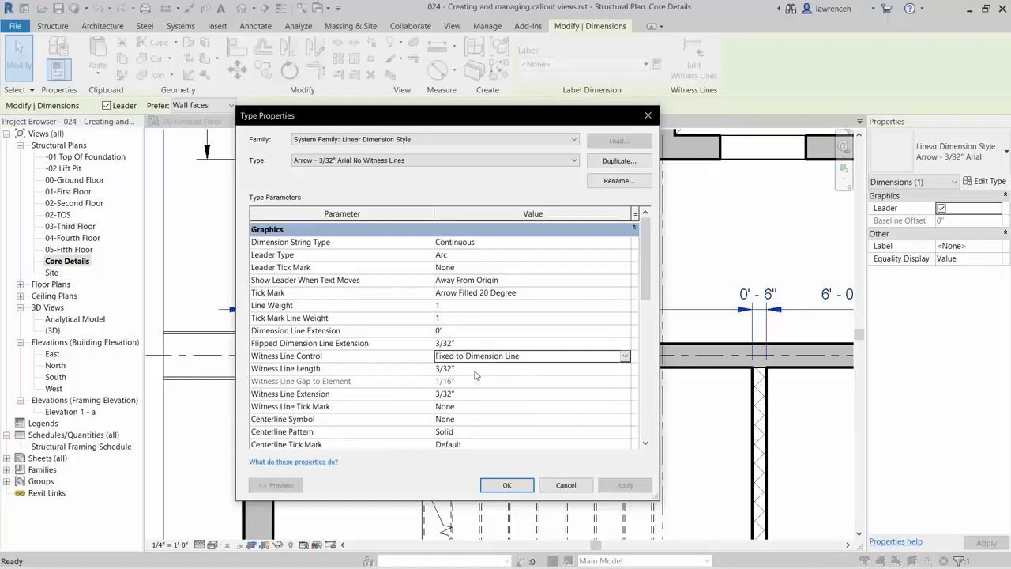
left_click(522, 485)
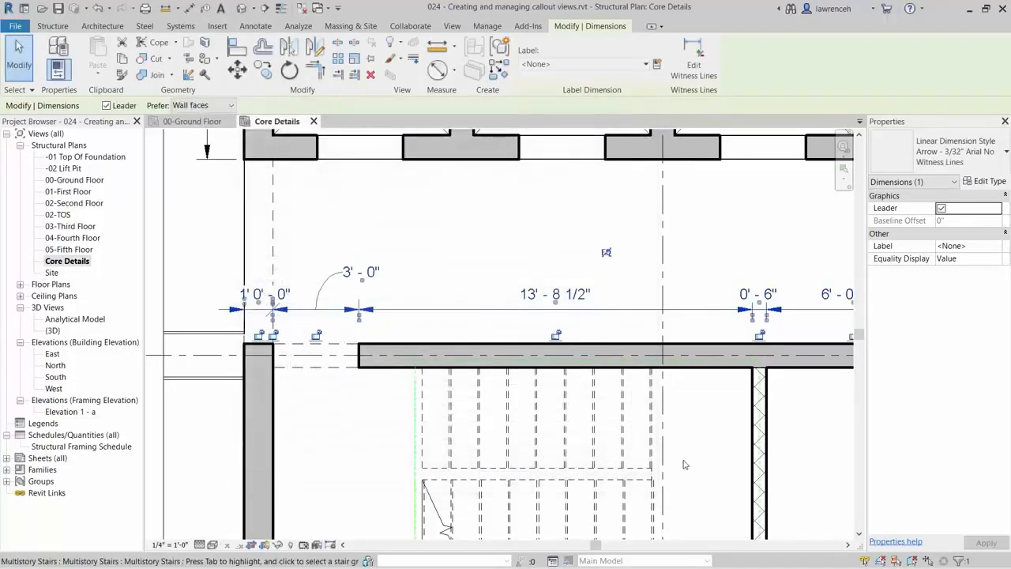
left_click(721, 456)
Change the vertical dimension string beside the core near grid B to the type Arrow - 3/32" Arial No Witness Lines
scroll(721, 456, "down", 1)
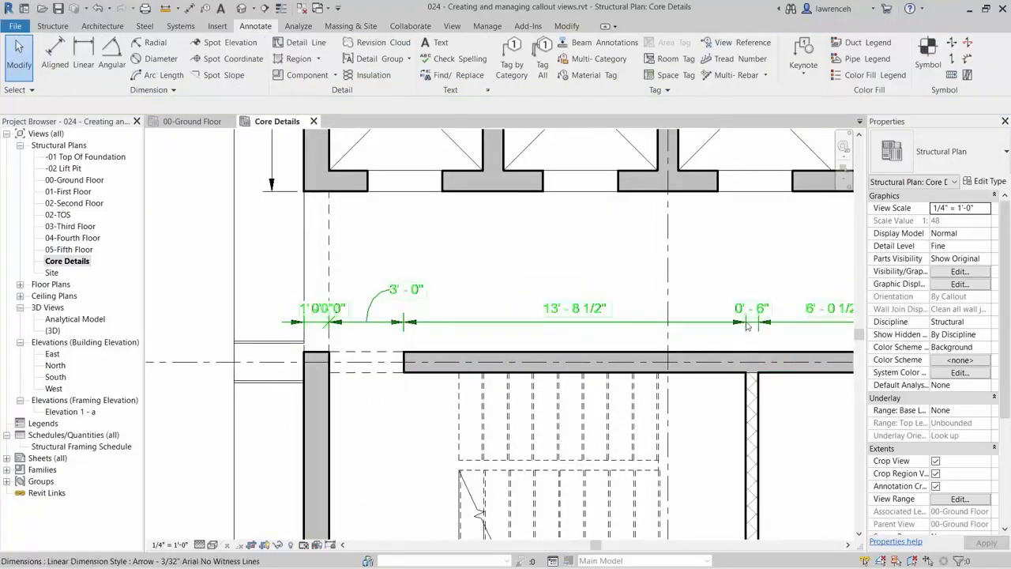
scroll(746, 335, "down", 2)
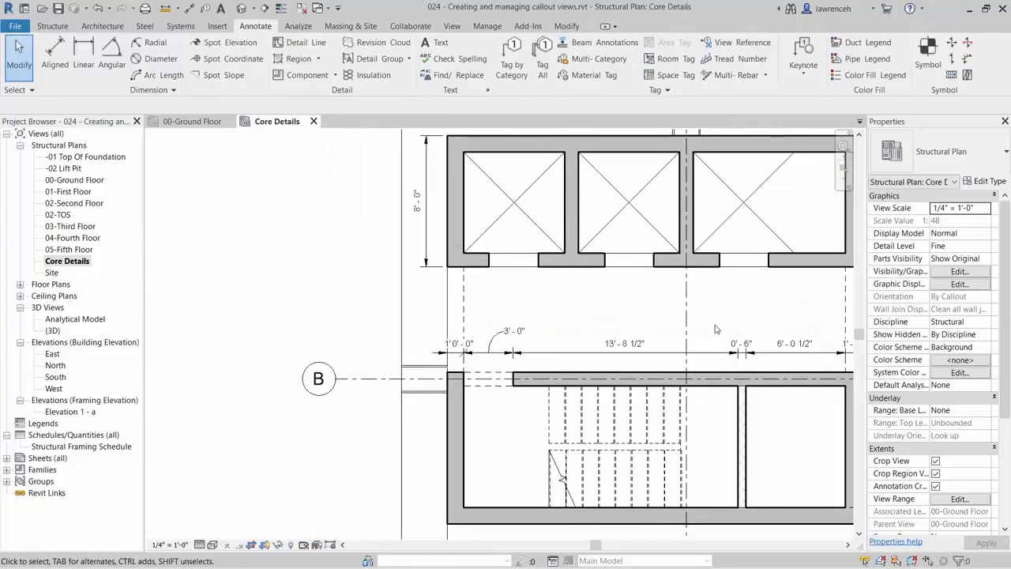
middle_click_drag(652, 332, 654, 483)
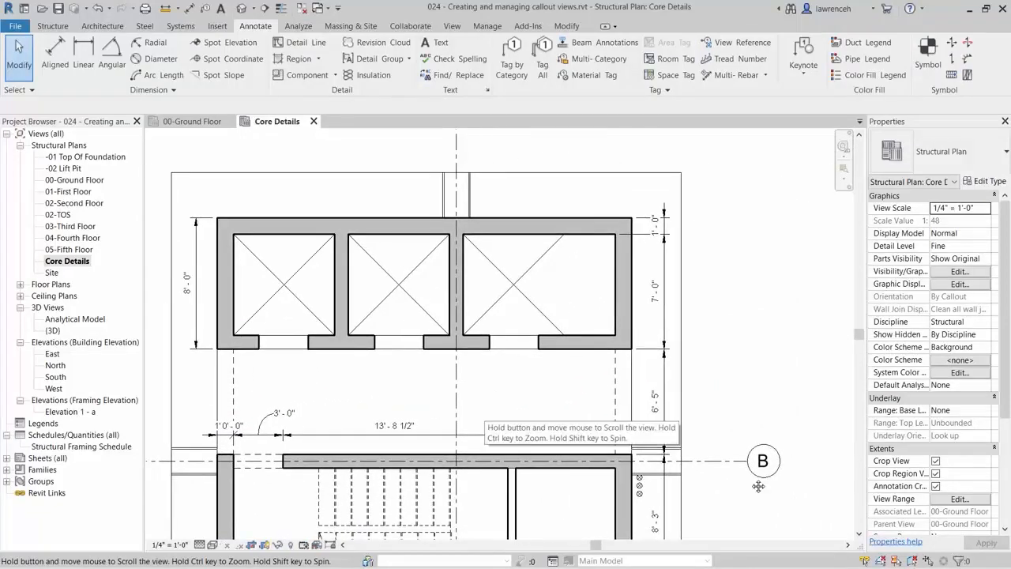
middle_click_drag(800, 428, 582, 326)
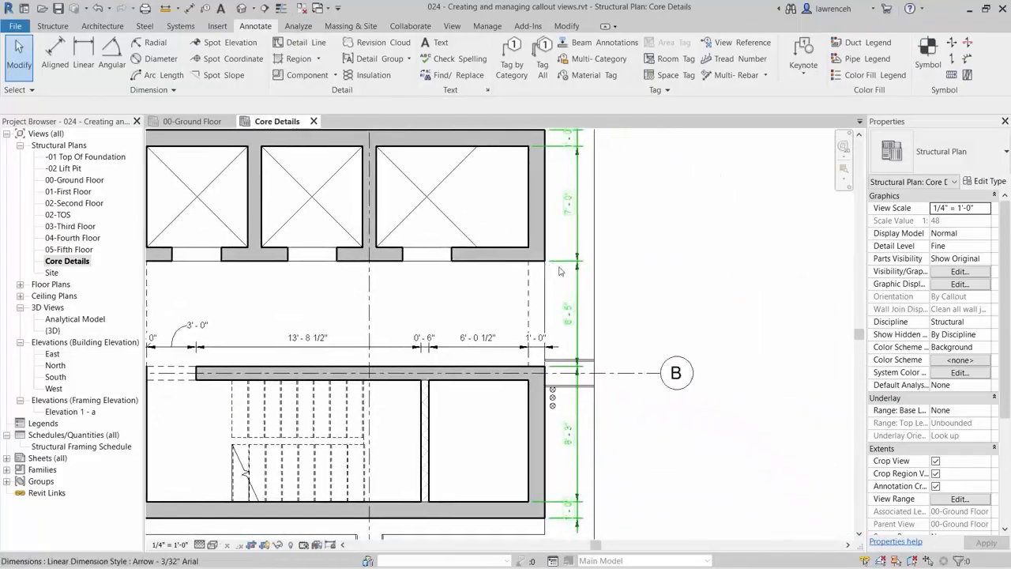
left_click(579, 320)
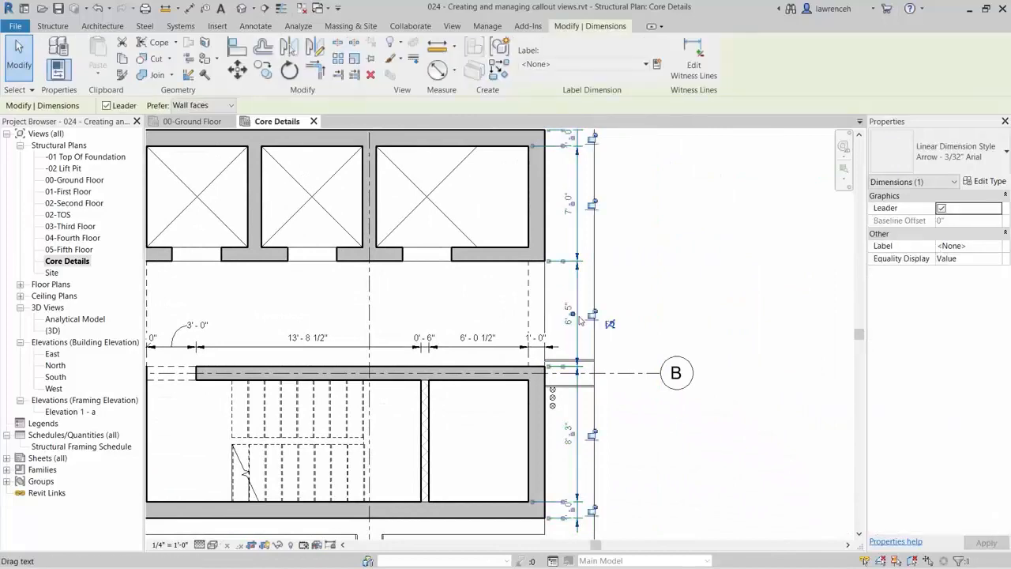
left_click(1006, 153)
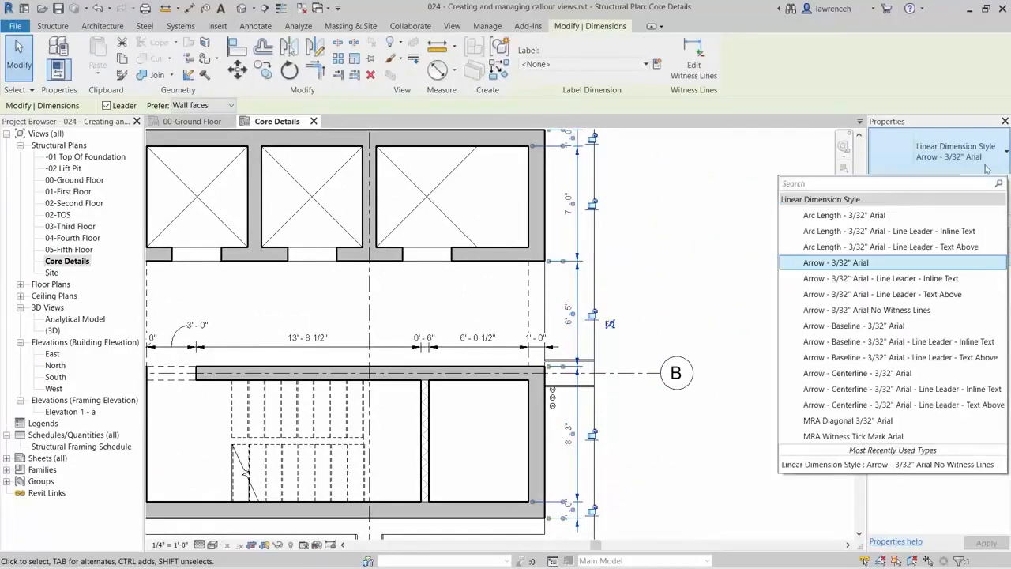
left_click(905, 310)
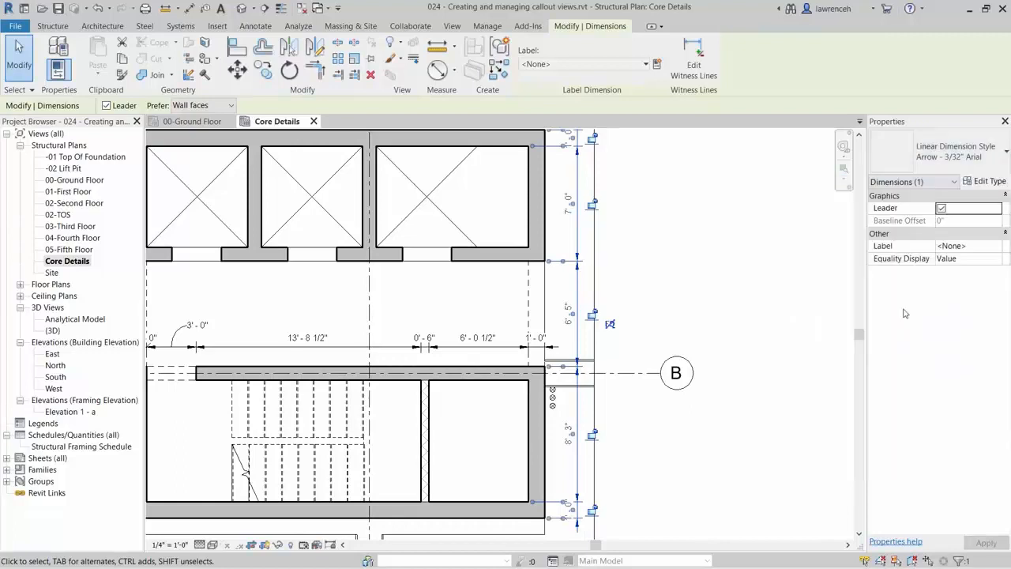
left_click(744, 304)
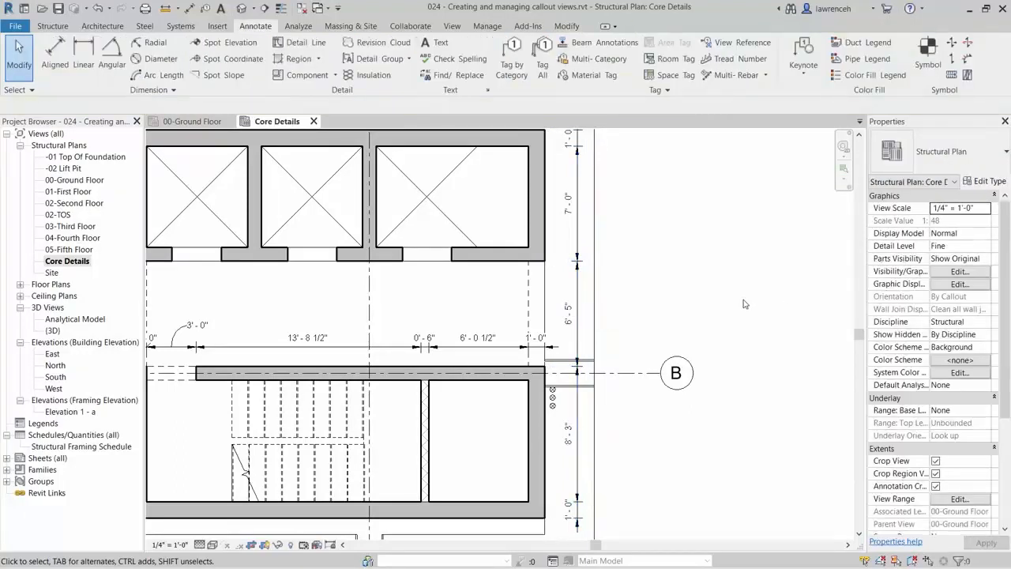
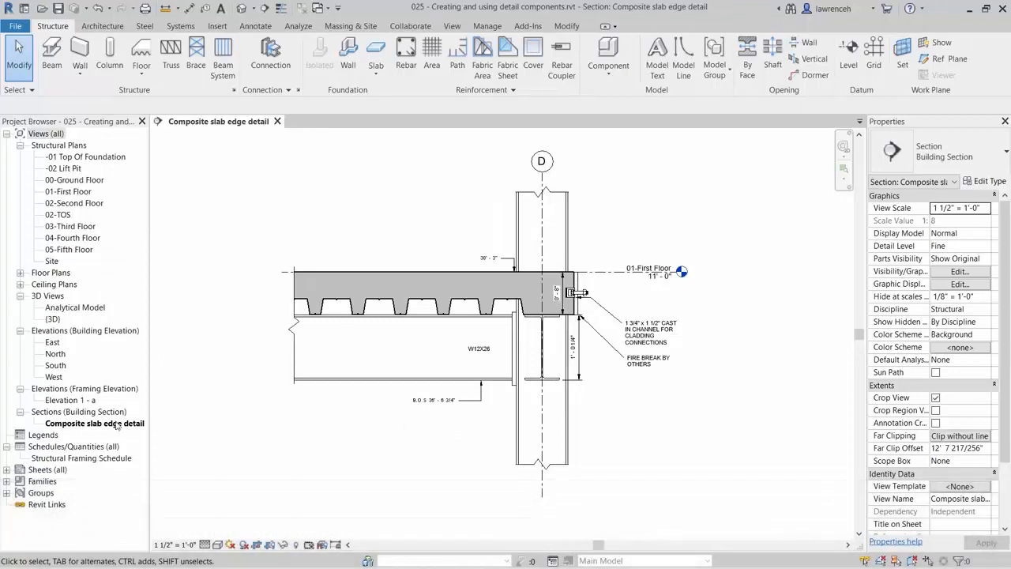
Examine the composite slab edge section, including the cast-in channel and bolt at the slab edge
scroll(368, 420, "up", 2)
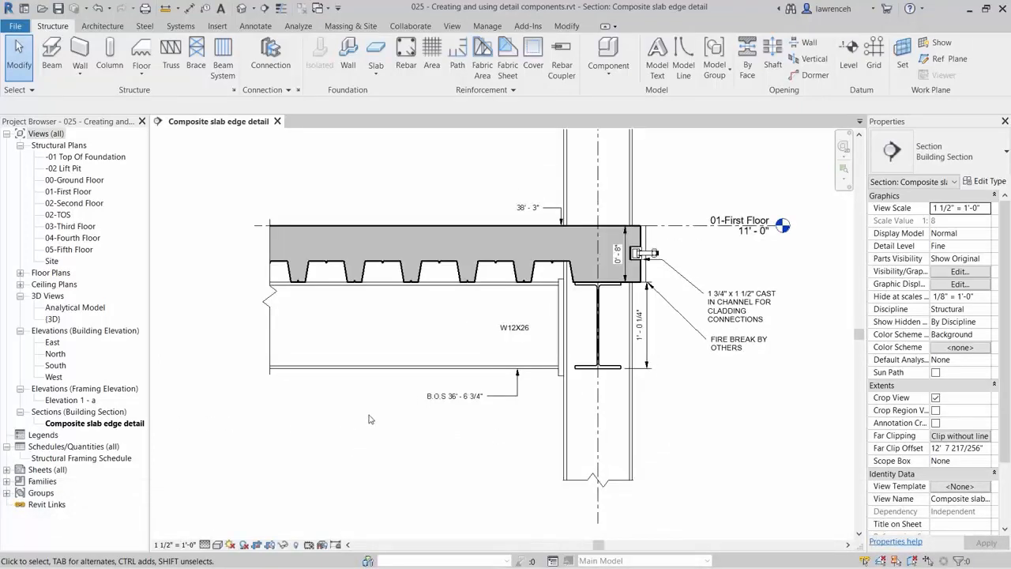
middle_click_drag(386, 411, 338, 433)
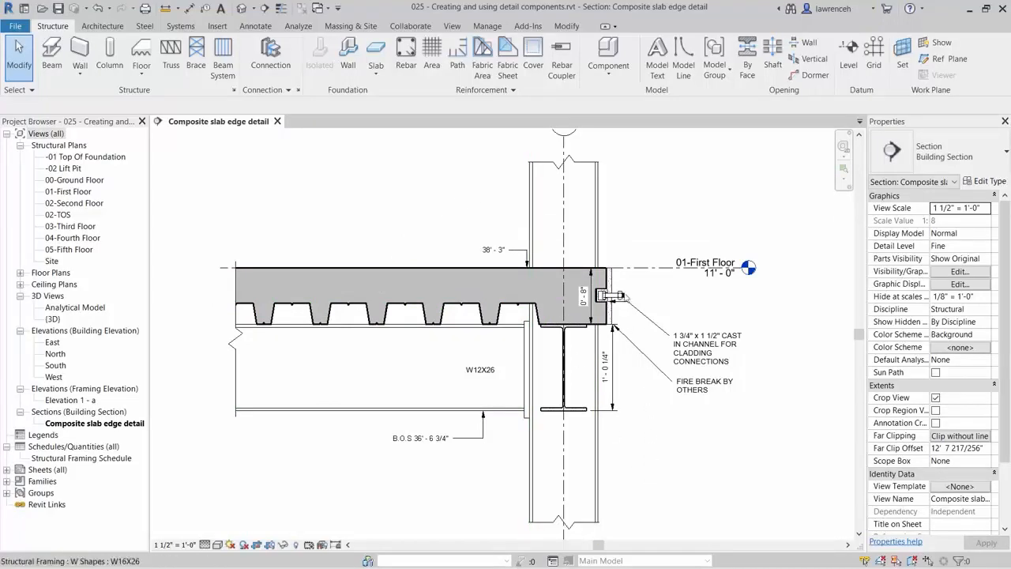
scroll(626, 293, "up", 5)
scroll(625, 292, "up", 2)
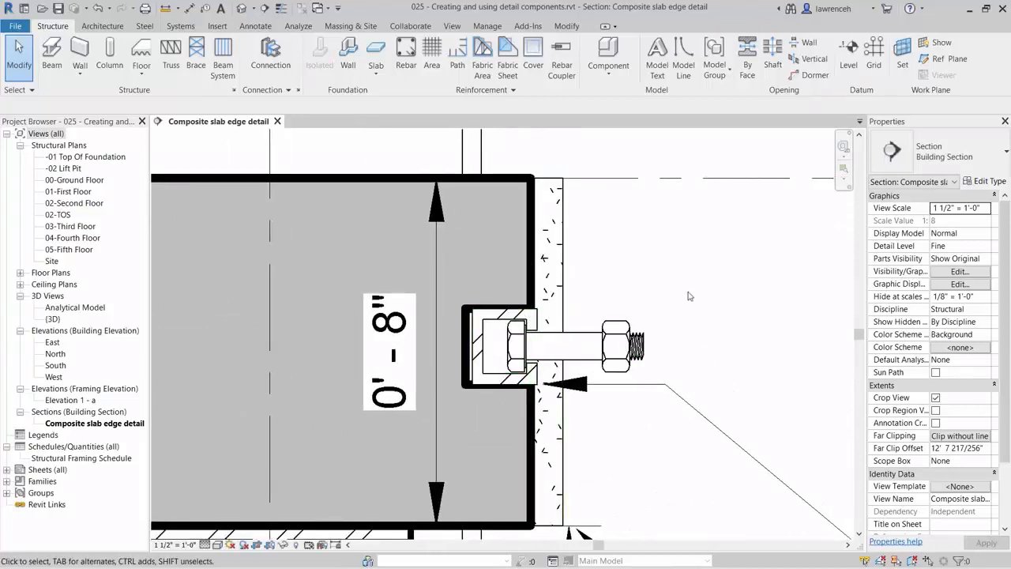
middle_click_drag(689, 297, 678, 296)
scroll(678, 297, "down", 2)
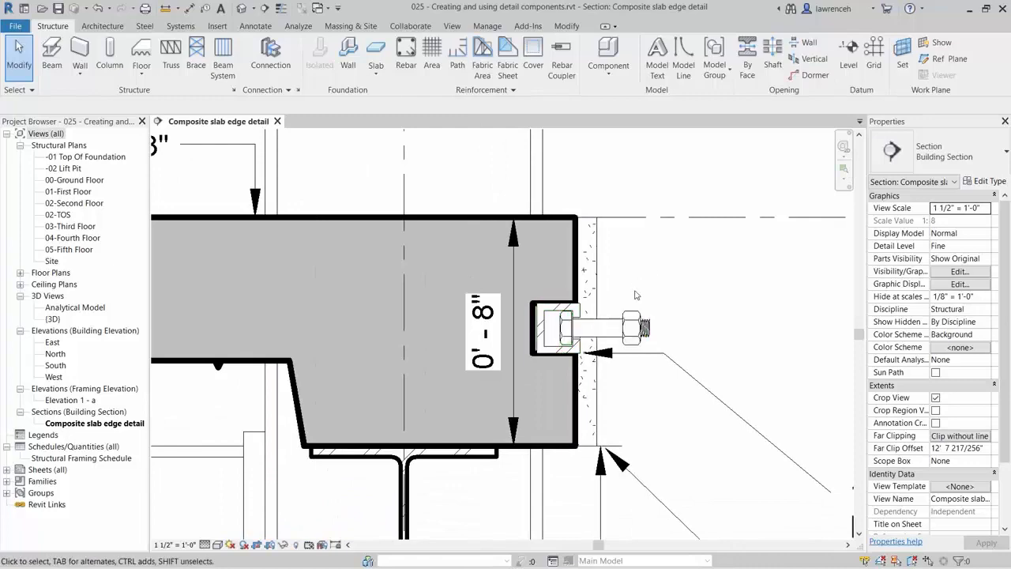
scroll(637, 297, "down", 3)
scroll(637, 306, "down", 4)
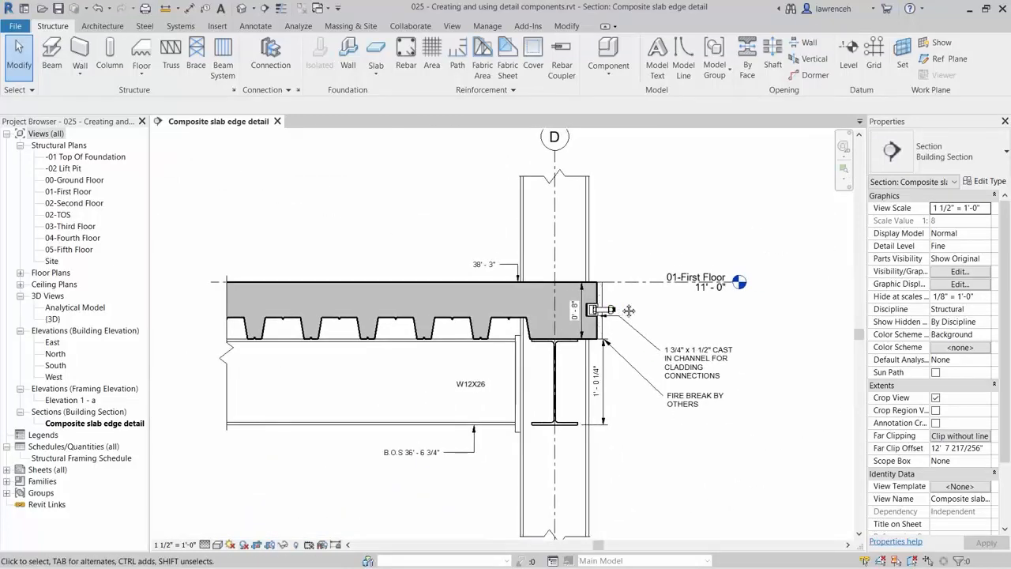
middle_click_drag(646, 310, 603, 310)
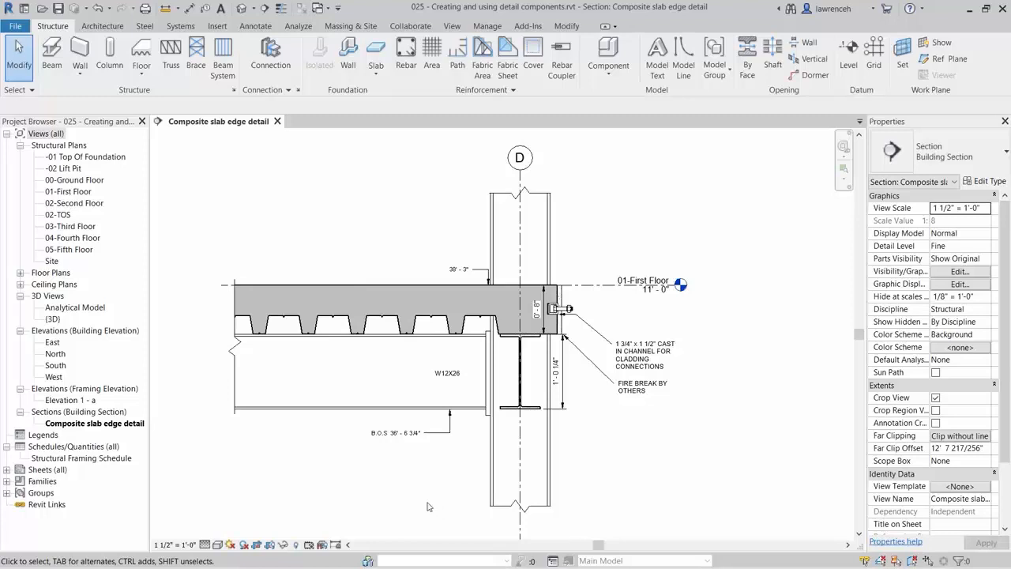
Start placing a detail component in the Composite slab edge detail section and review the loaded detail item types
left_click(256, 29)
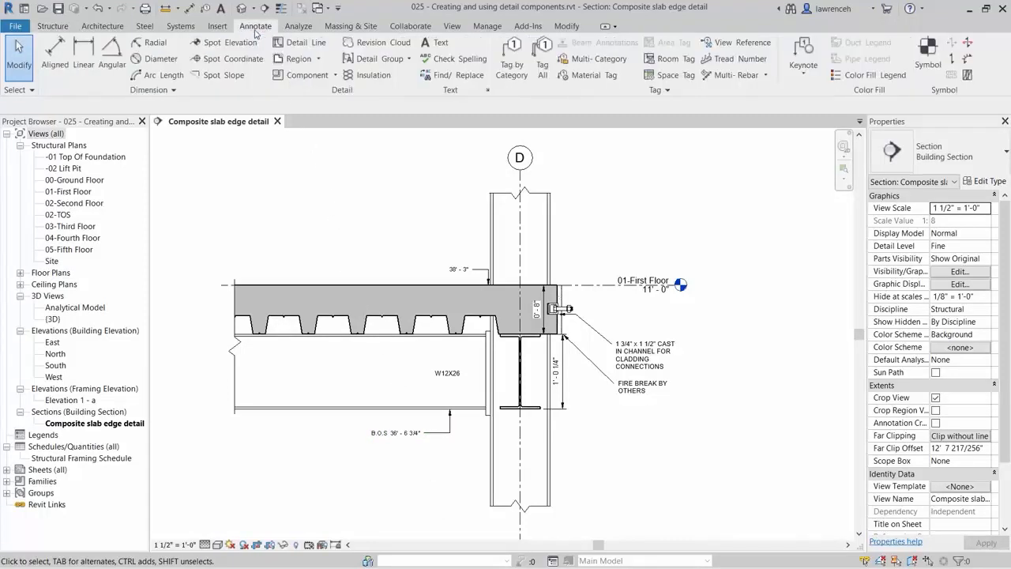
left_click(335, 76)
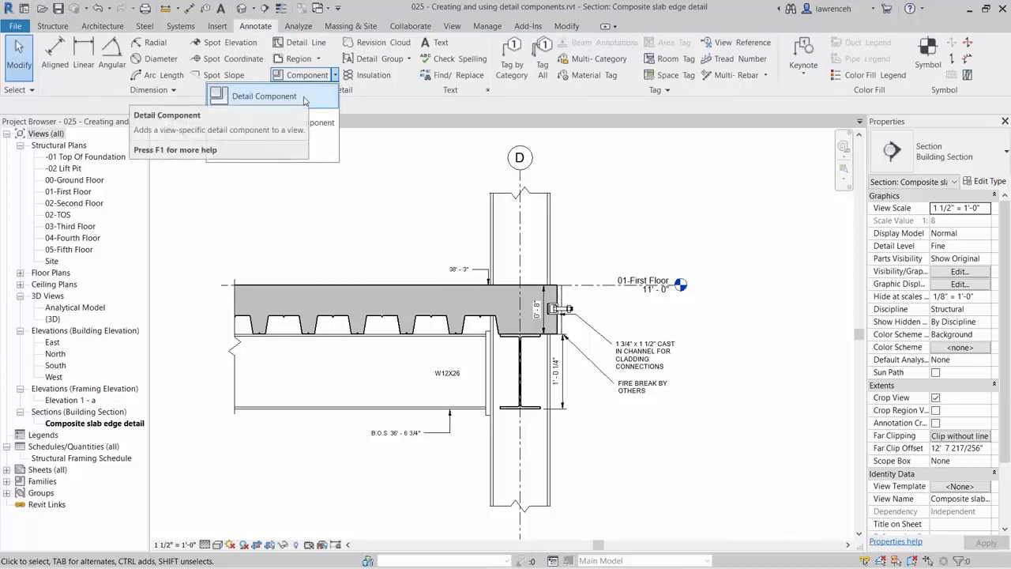
left_click(305, 101)
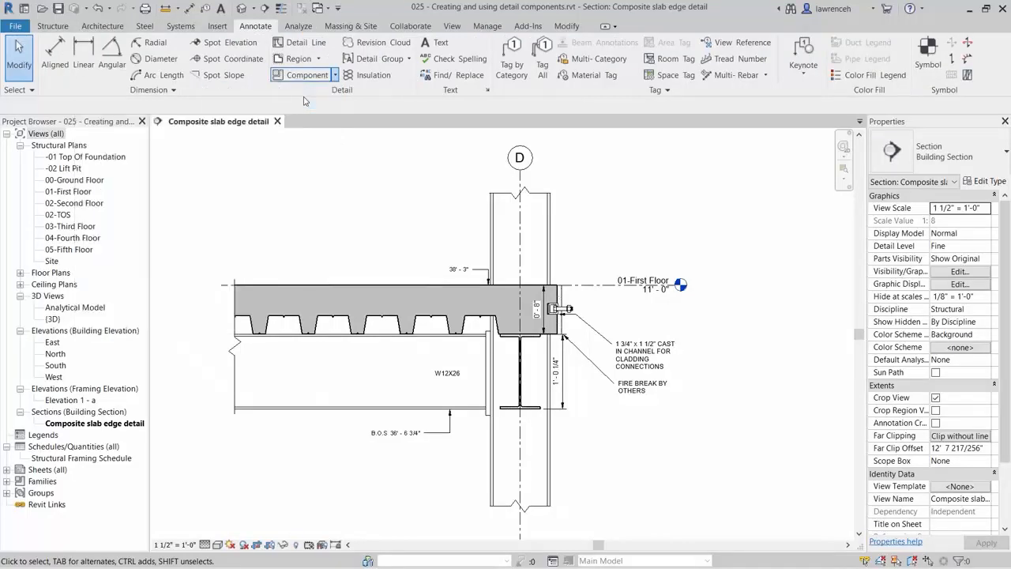
left_click(964, 150)
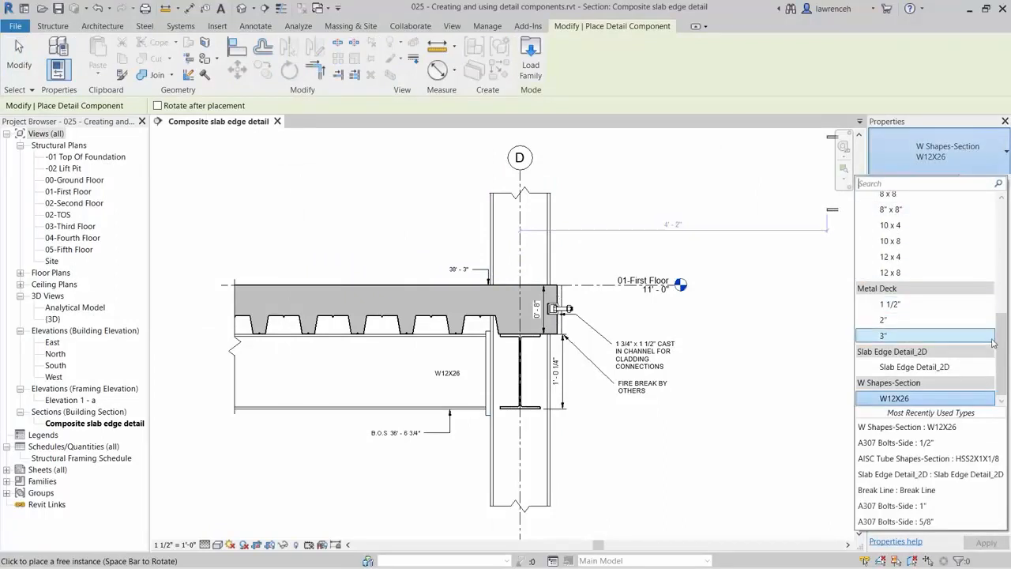
scroll(993, 338, "up", 4)
scroll(993, 341, "up", 3)
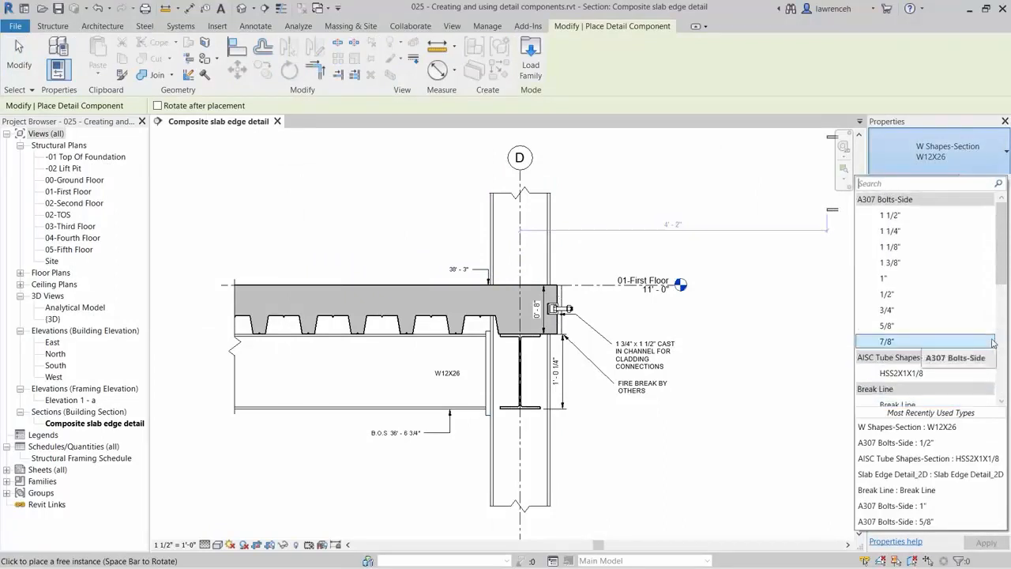
scroll(993, 342, "down", 6)
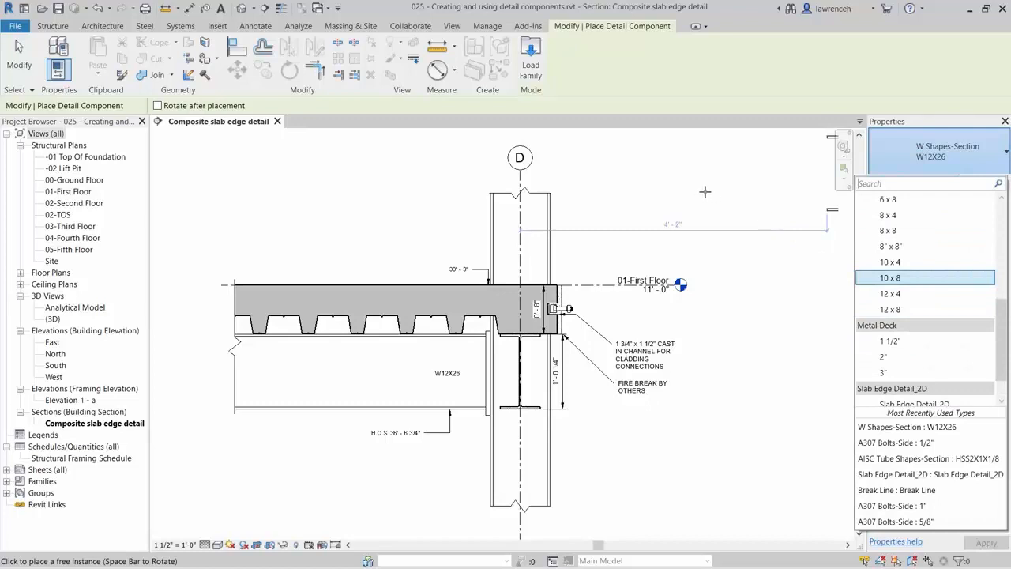
middle_click_drag(713, 197, 725, 196)
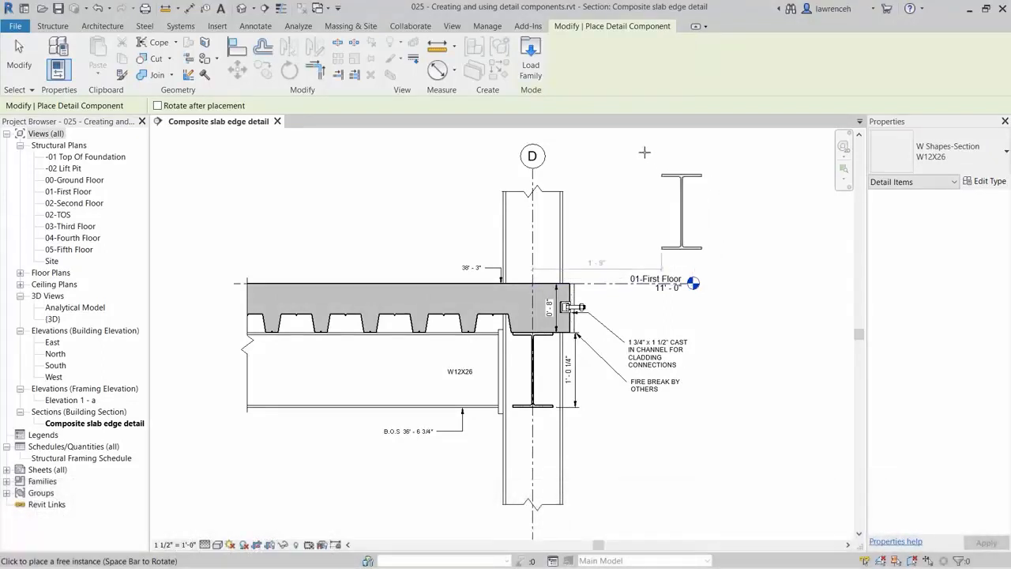
Load the Shear Connectors-Side family from the Div 05-Metals 050523-Metal Fastenings folder and choose its 1/2" type for placement
left_click(536, 71)
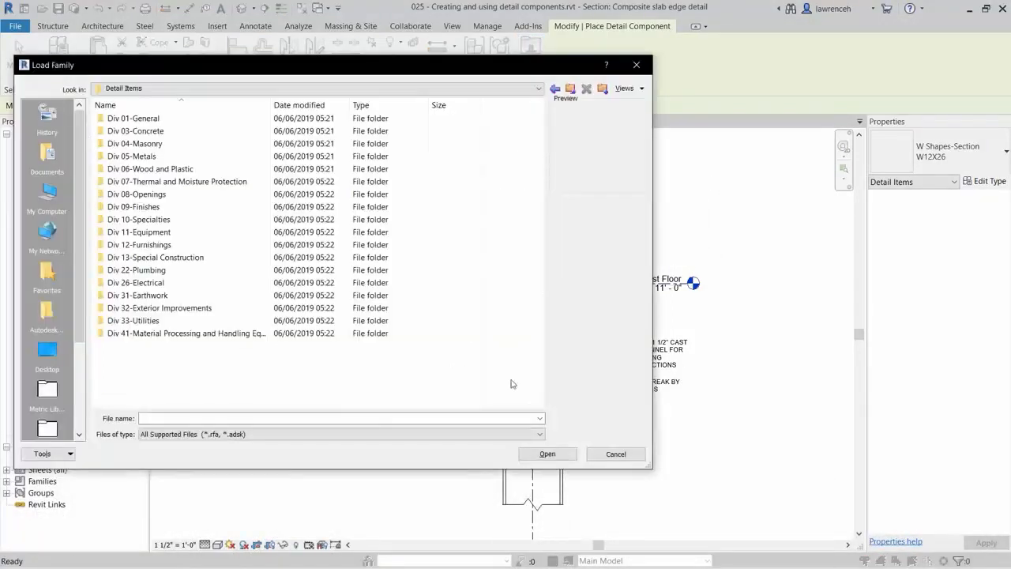
double_click(131, 157)
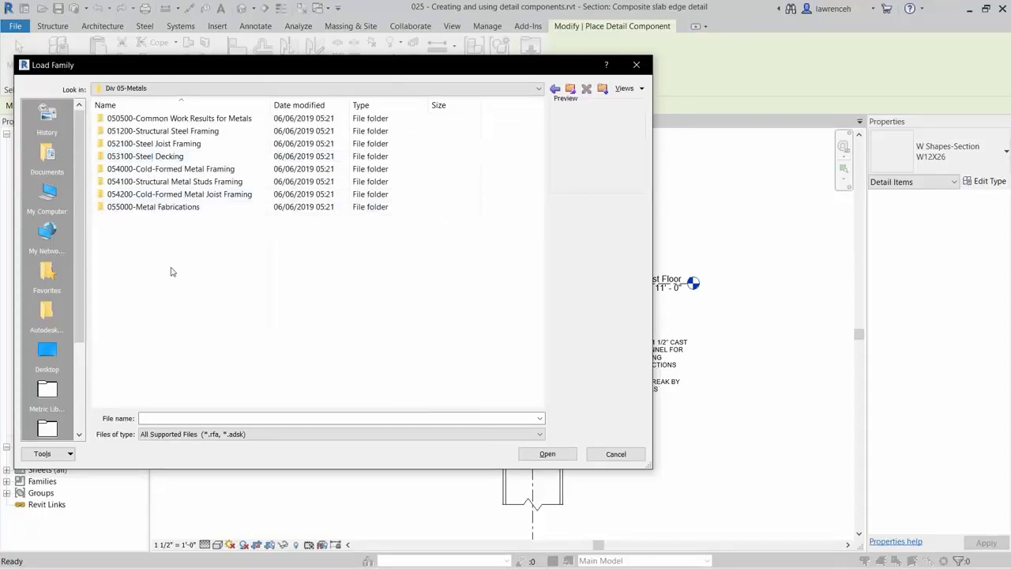
double_click(208, 120)
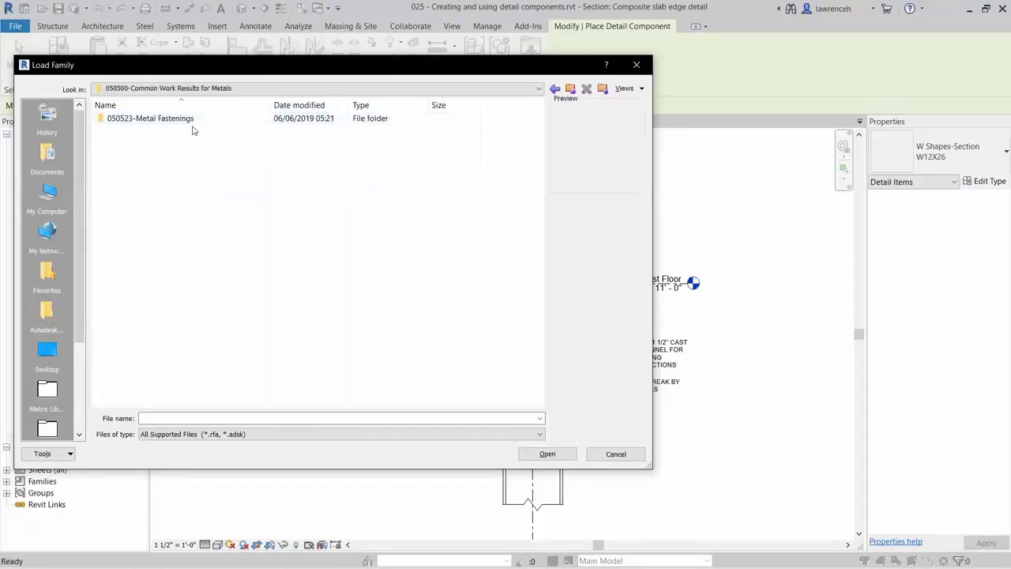
double_click(195, 123)
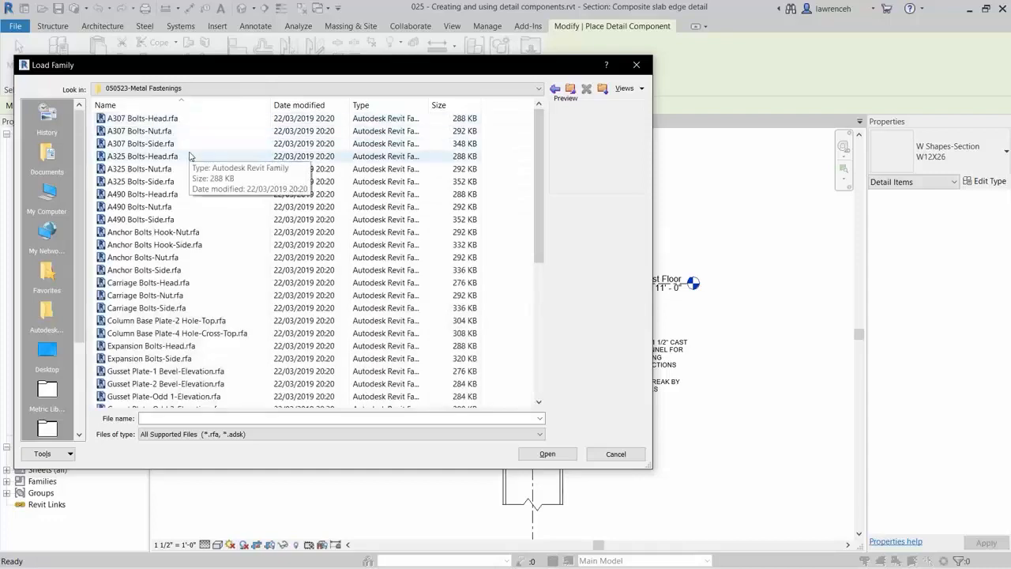
scroll(190, 156, "down", 6)
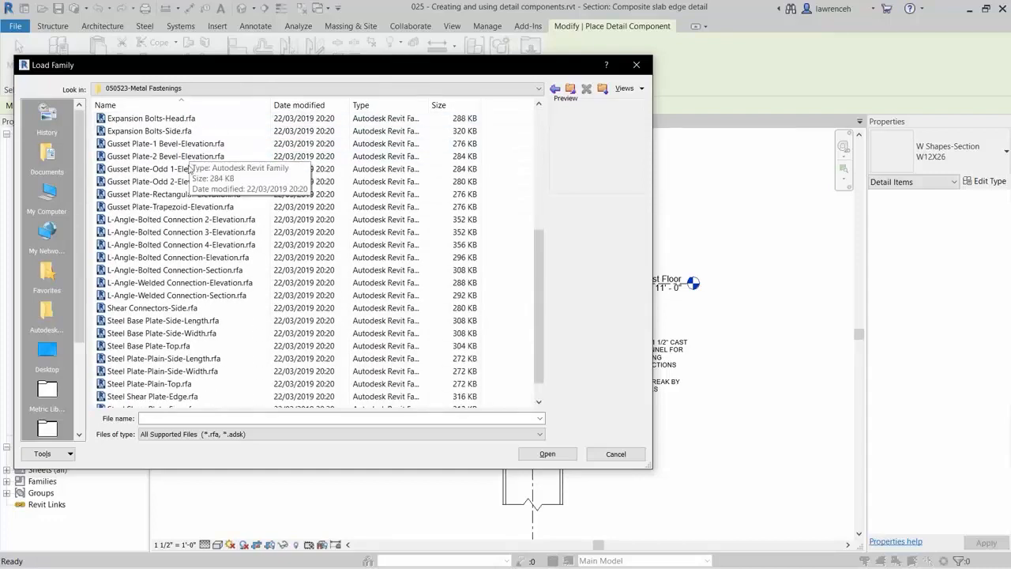
left_click(194, 308)
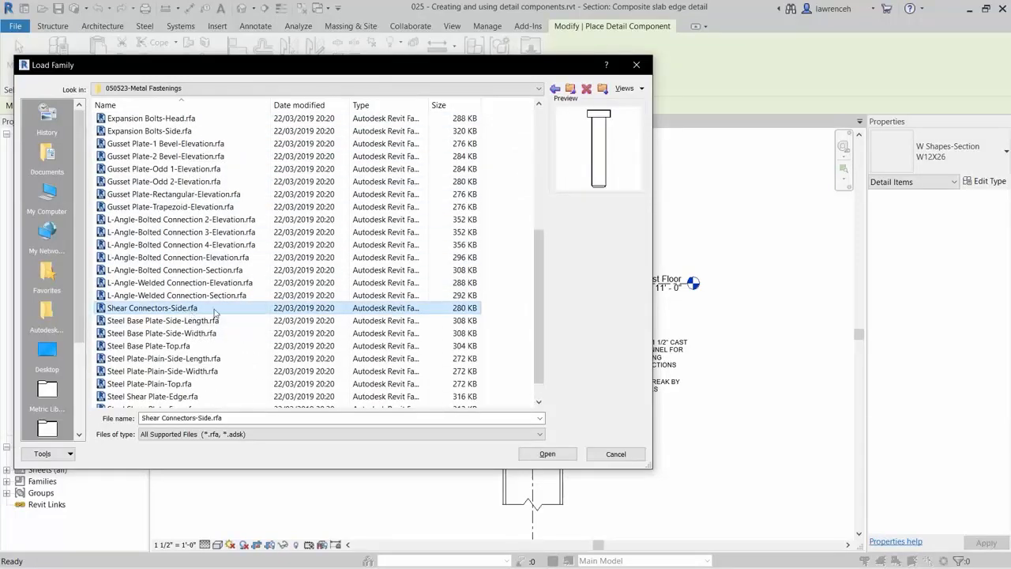
left_click(547, 453)
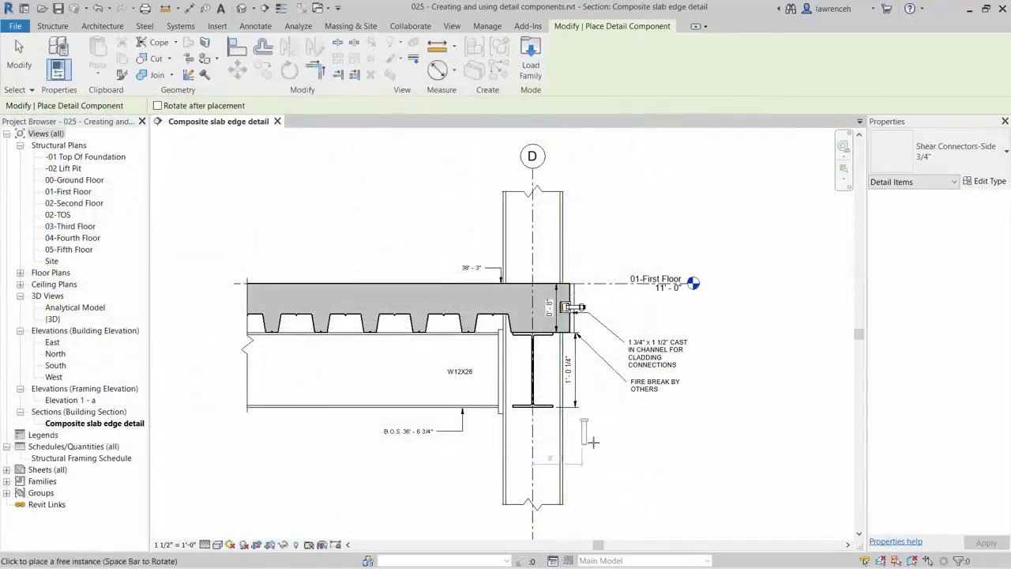
left_click(986, 169)
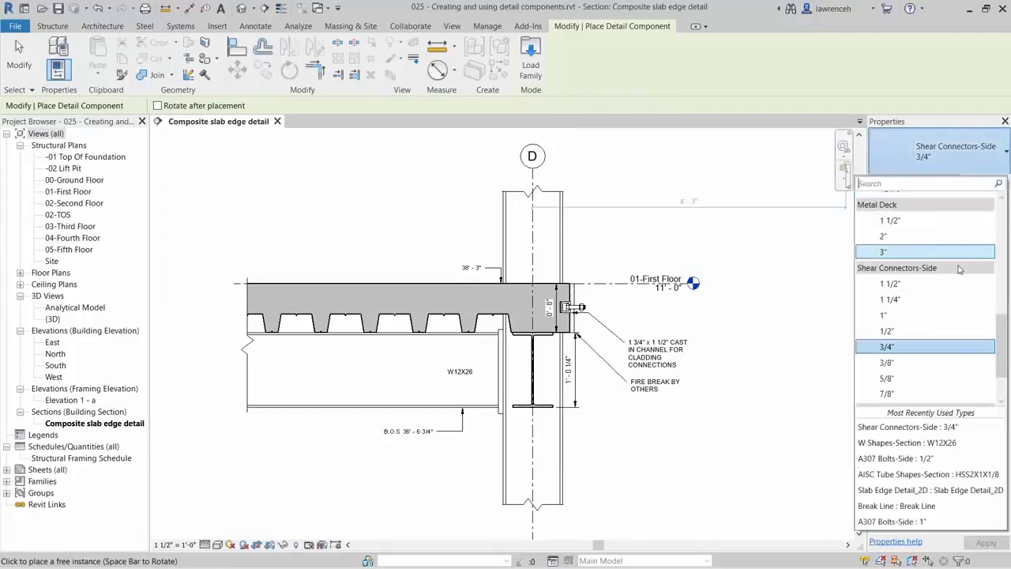
left_click(918, 333)
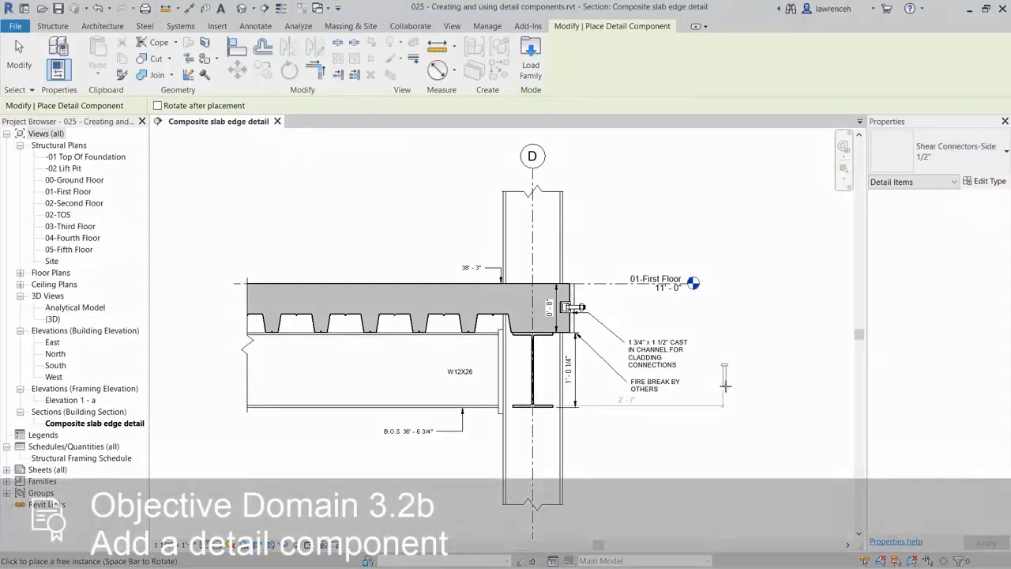
Place one 1/2" Shear Connectors-Side stud at the bottom of the metal deck rib nearest the slab edge and finish placing
scroll(467, 332, "up", 5)
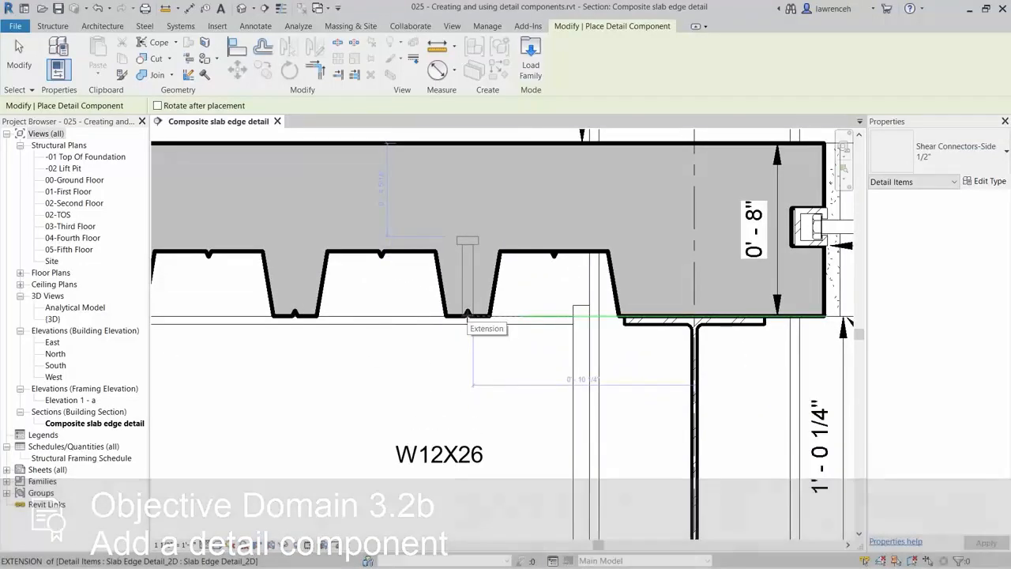
left_click(467, 315)
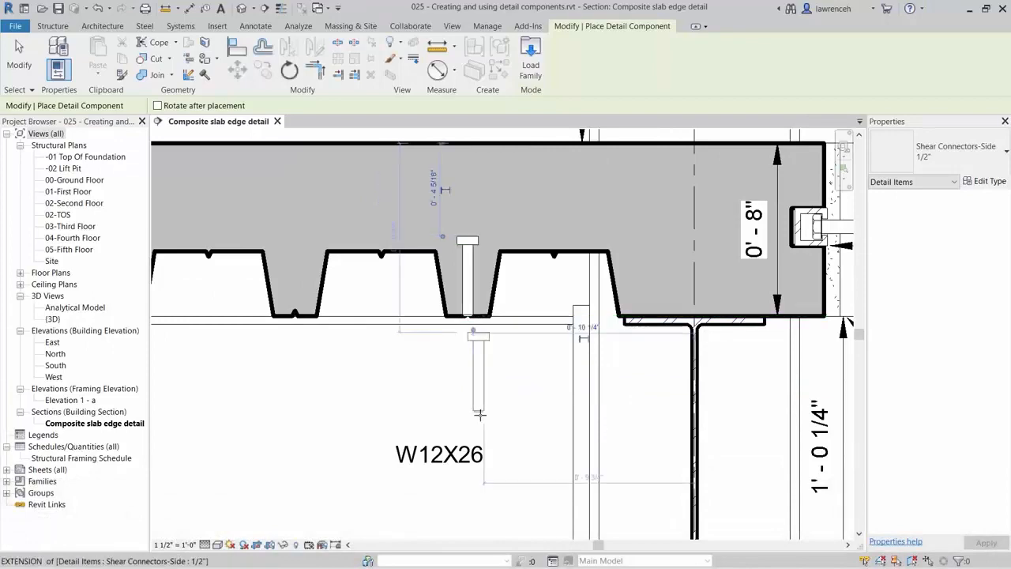
key("Escape")
key("Escape")
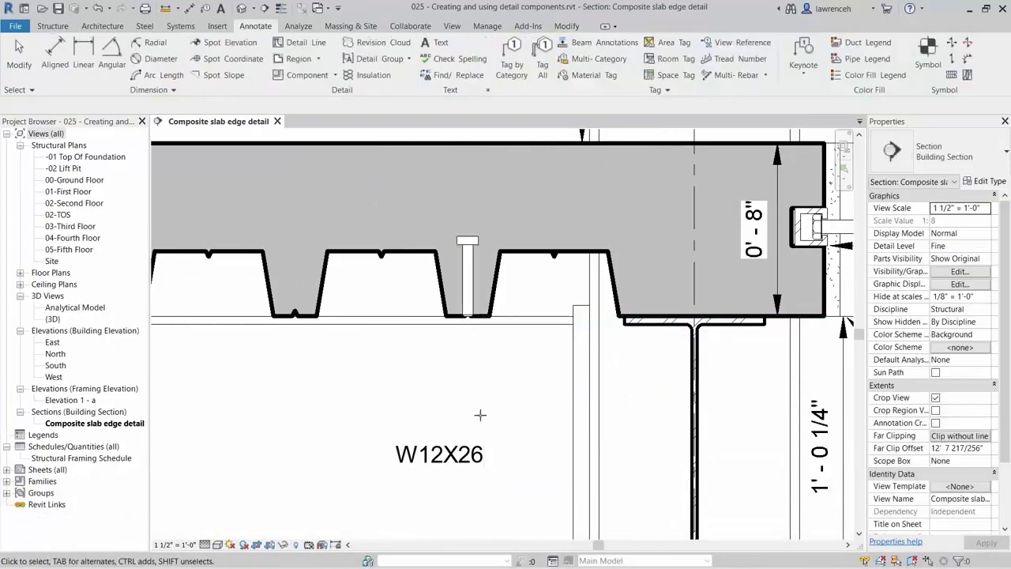
scroll(482, 414, "down", 5)
middle_click_drag(503, 416, 491, 353)
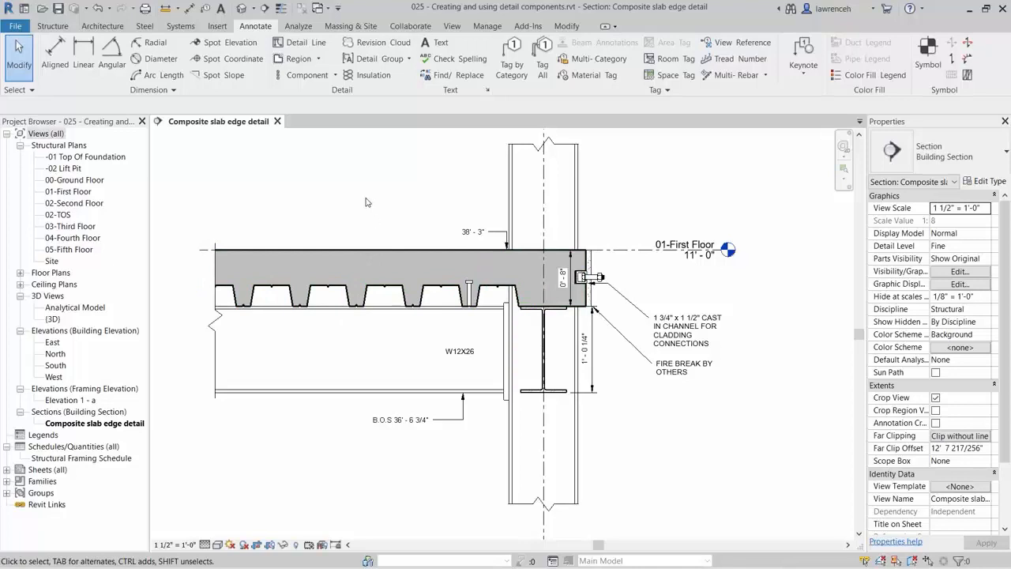
Draw a trial vertical CMU repeating detail about 3' - 1 1/2" long beside the slab edge section and delete it
left_click(335, 75)
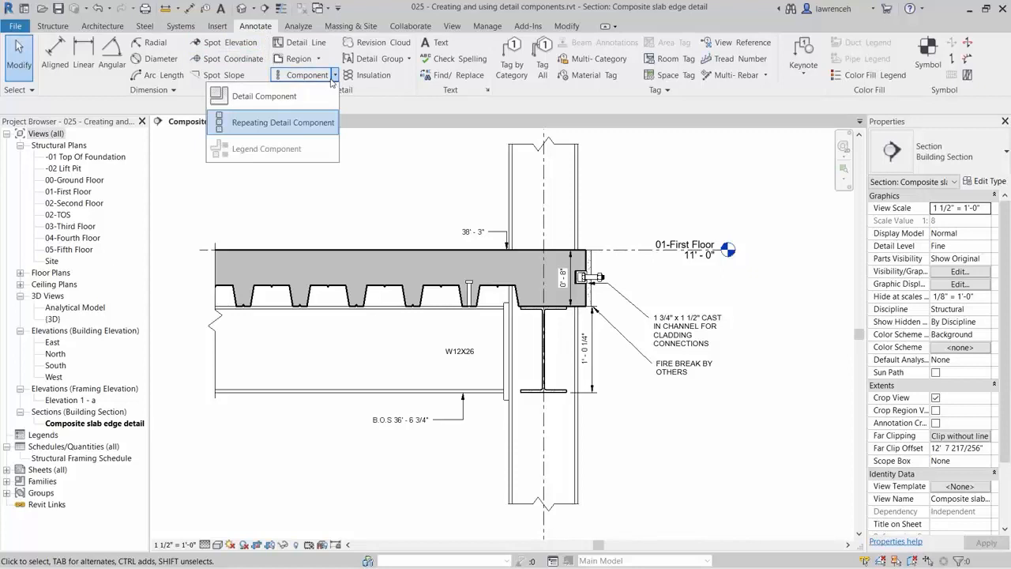
left_click(305, 123)
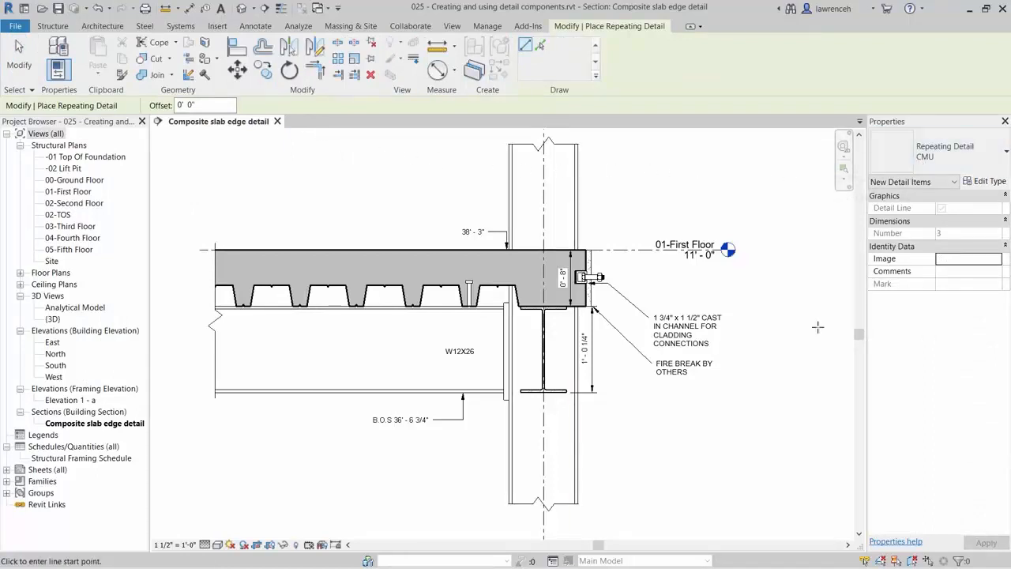
left_click(778, 510)
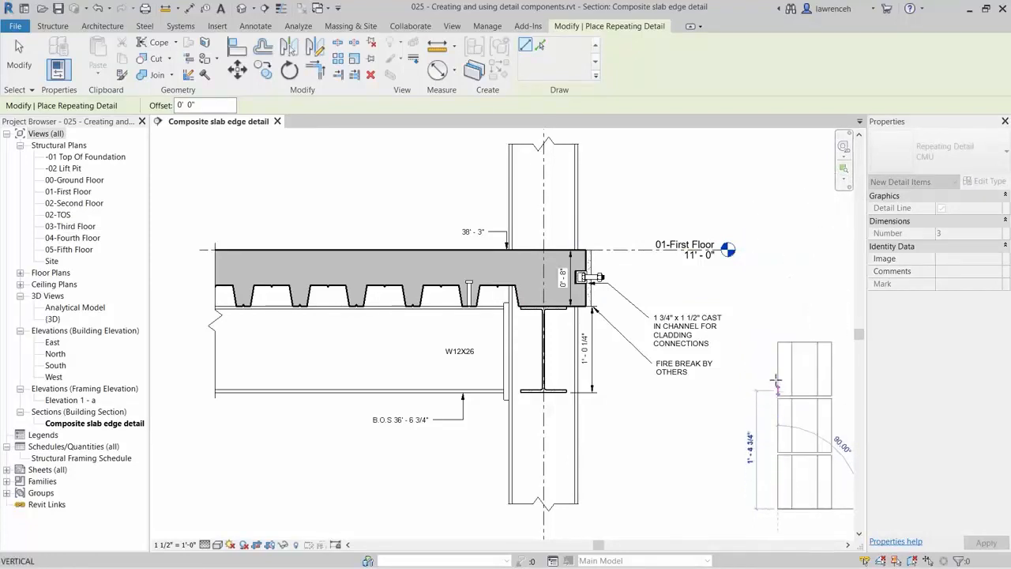
left_click(779, 244)
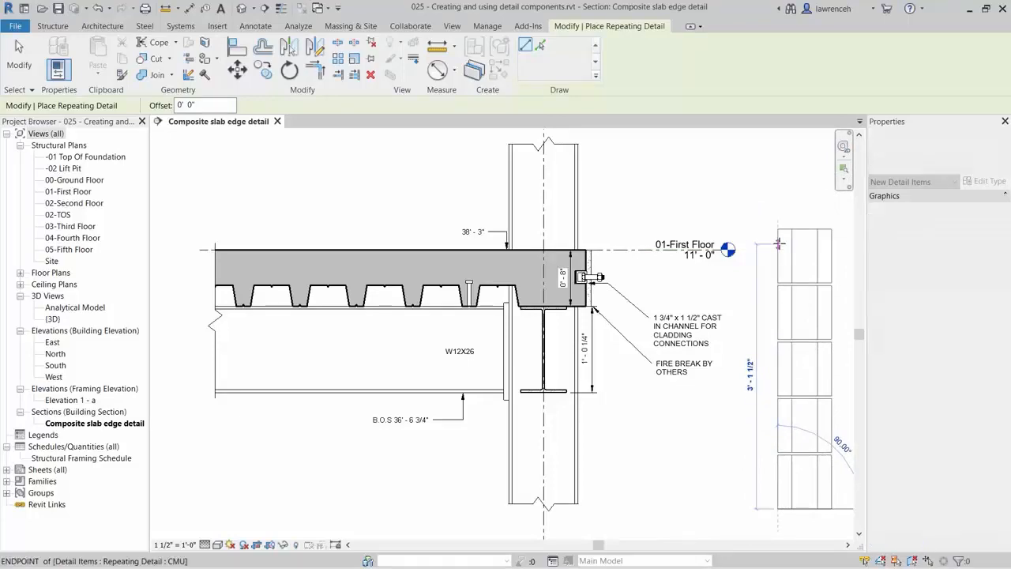
key("Escape")
key("Escape")
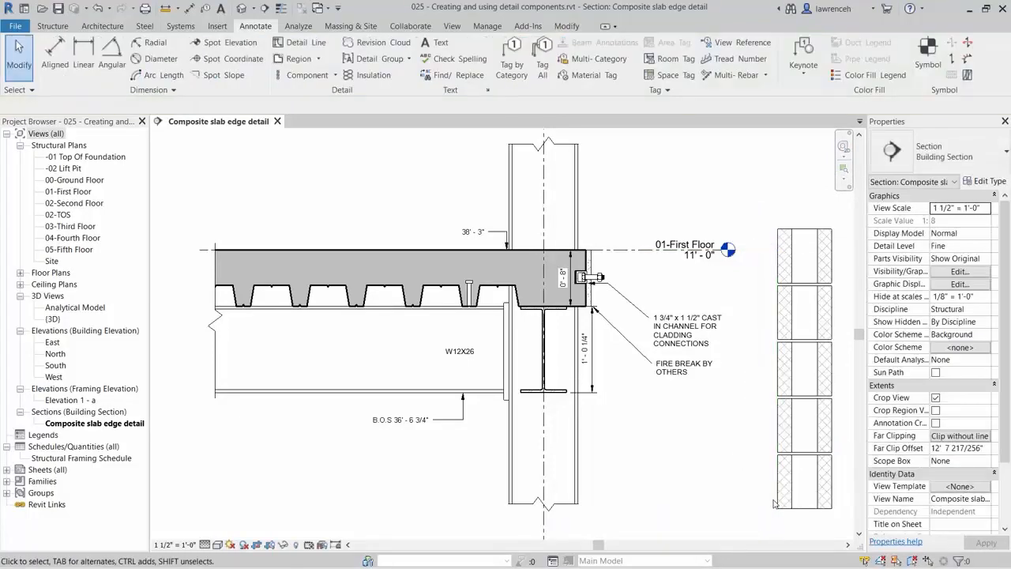
left_click(778, 504)
key("Delete")
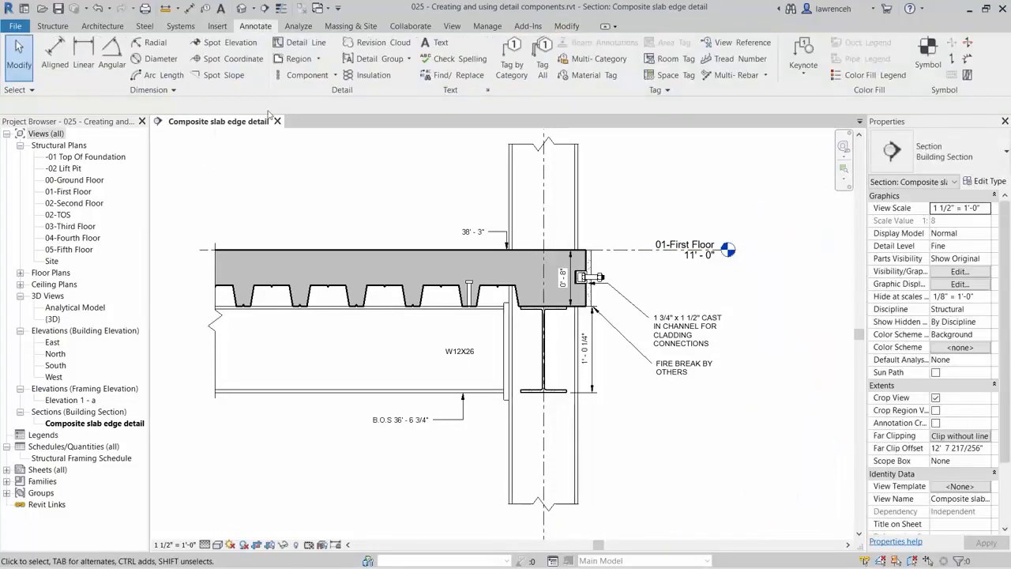
Start a new repeating detail component and duplicate its CMU type as Shear Stud 6" Spacing
left_click(335, 75)
left_click(313, 121)
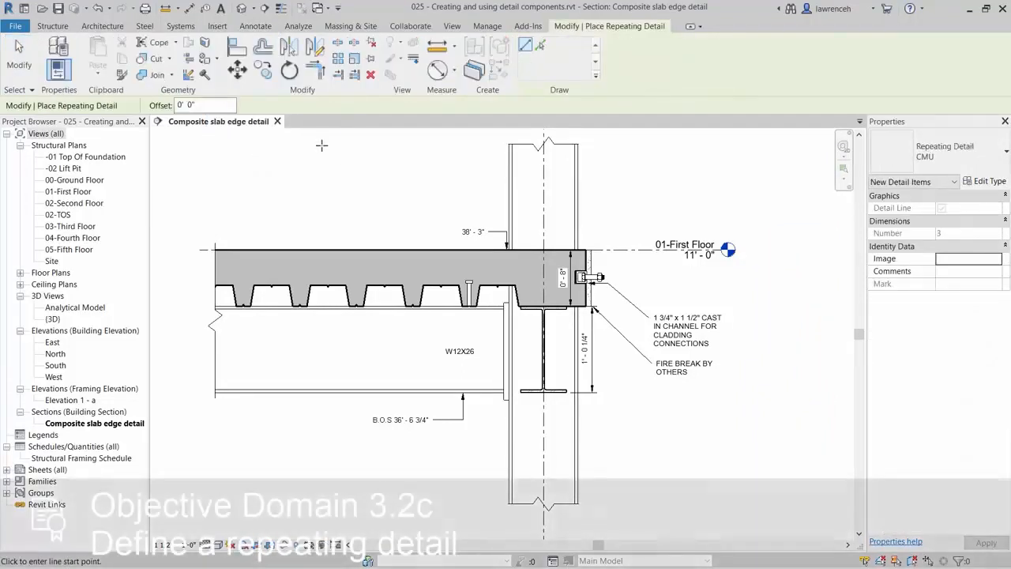
left_click(989, 182)
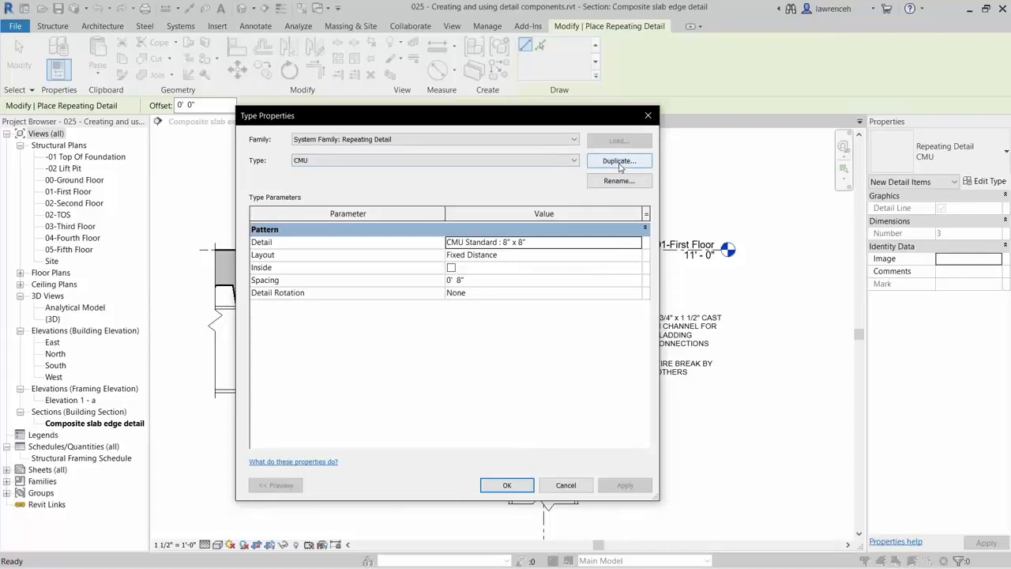
left_click(620, 161)
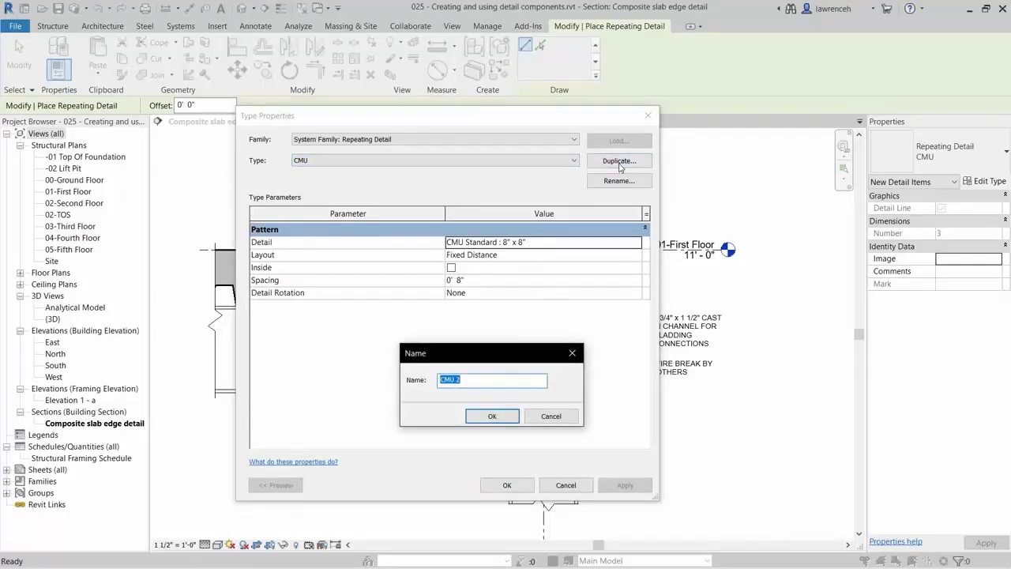
type("Shear Stud 6\" Spacing")
left_click(490, 416)
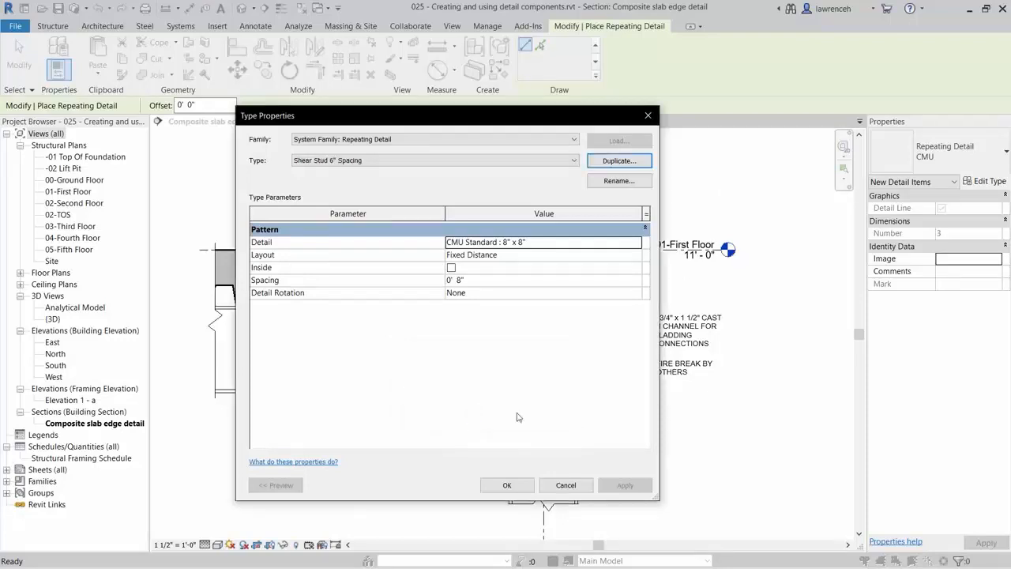
Set the new repeating detail type's detail to Shear Connectors-Side : 1/2" and keep its layout at Fixed Distance
left_click(636, 245)
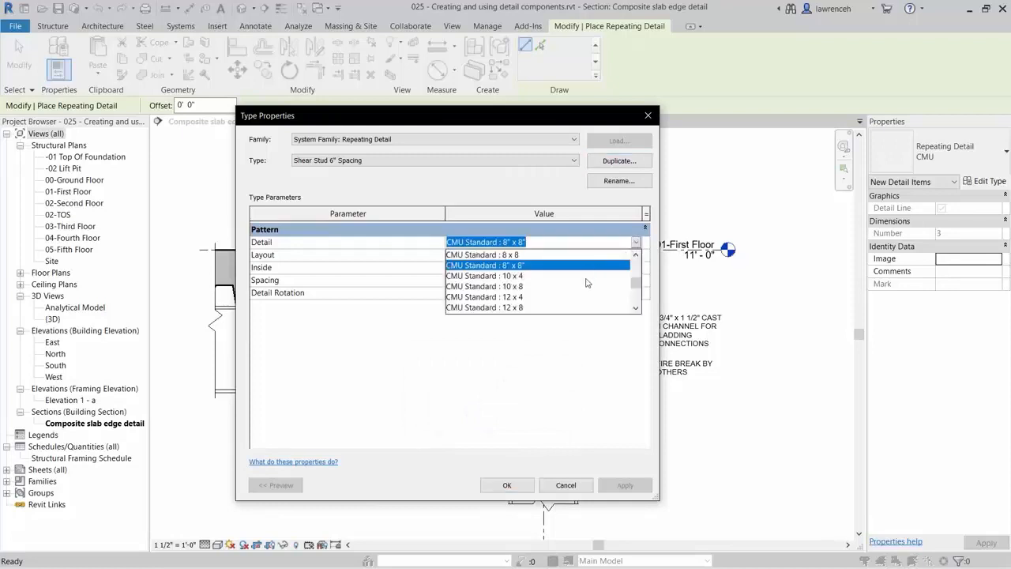
scroll(587, 293, "down", 5)
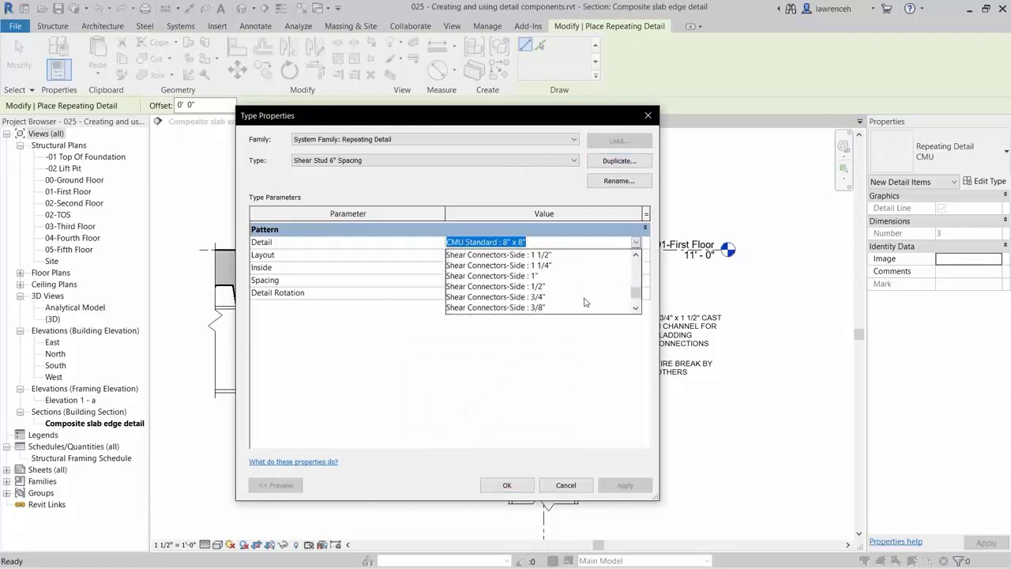
left_click(545, 287)
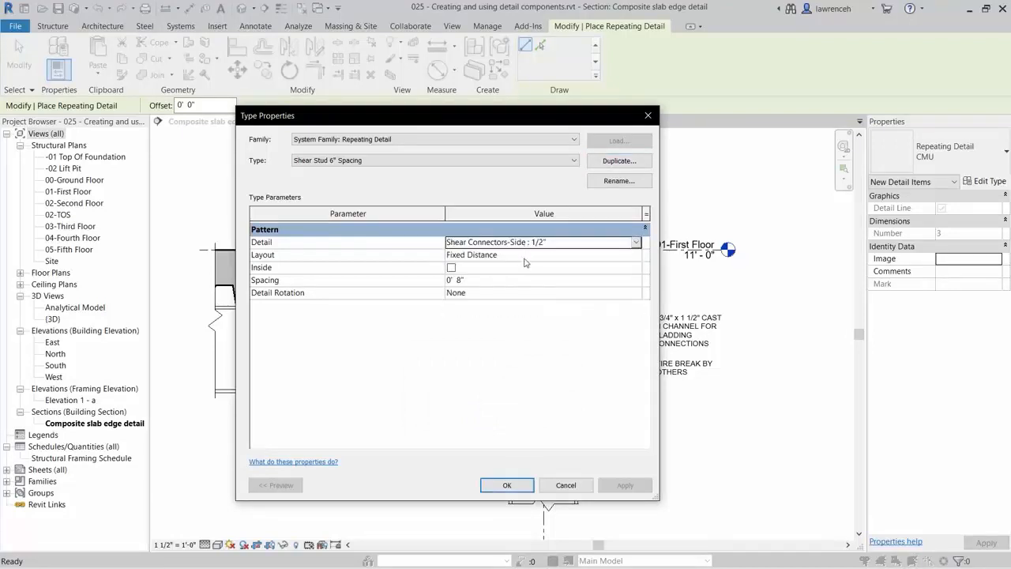
left_click(524, 259)
left_click(637, 254)
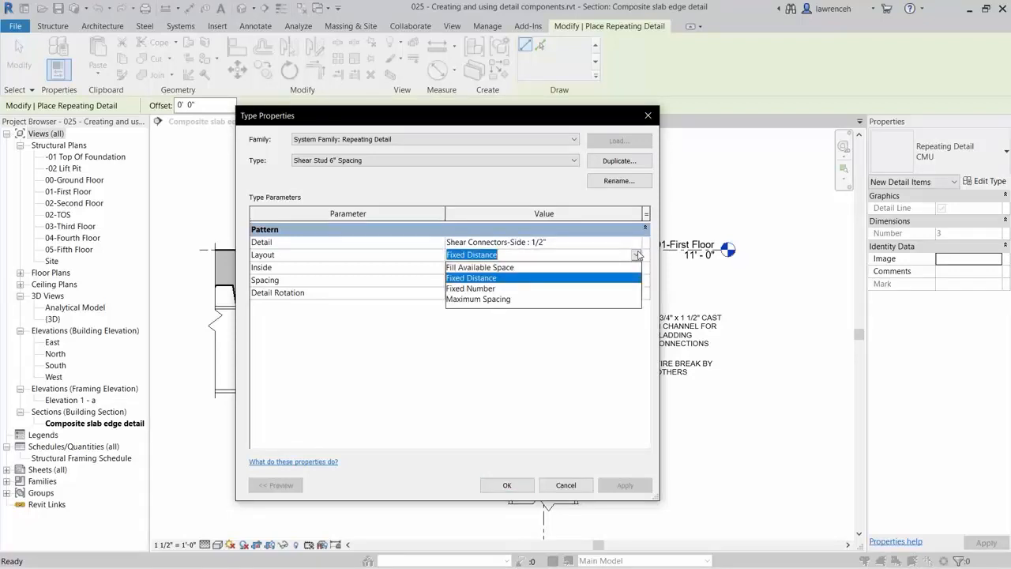
left_click(578, 256)
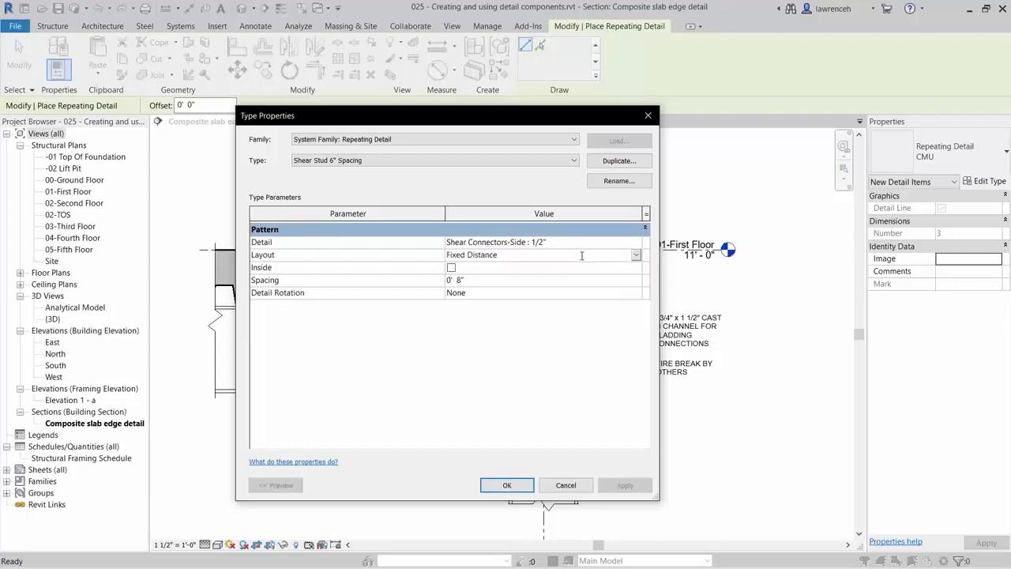
Set the repeating detail's spacing to 1' 4" and its detail rotation to 90° Clockwise, and apply the type settings
left_click(510, 280)
type("1")
left_click(505, 334)
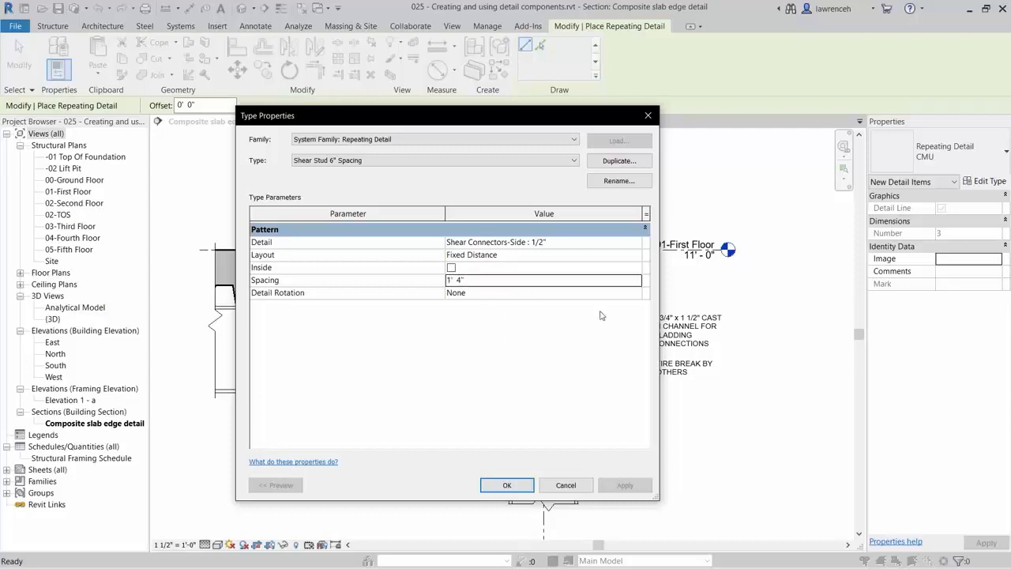
left_click(638, 293)
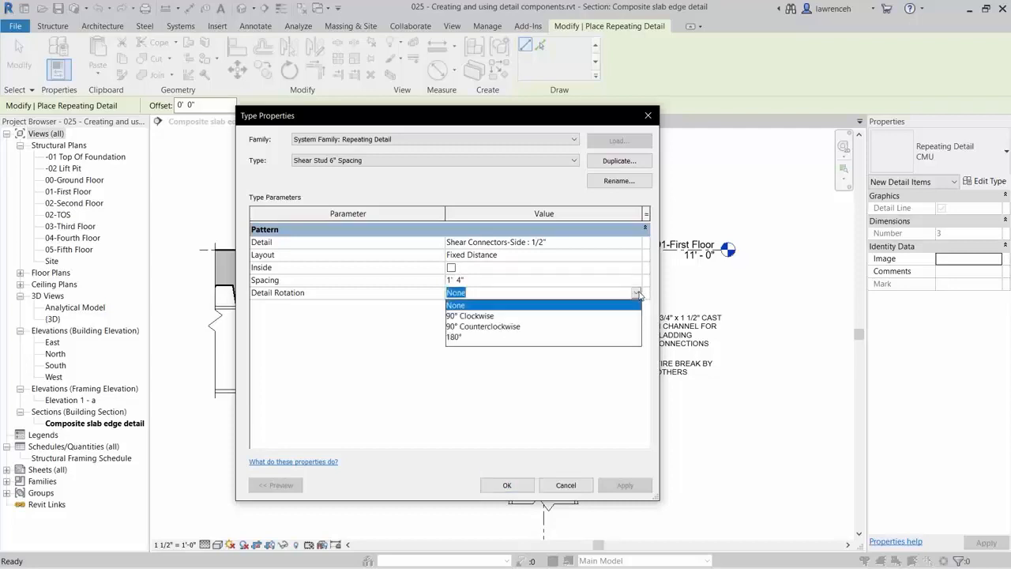
left_click(466, 318)
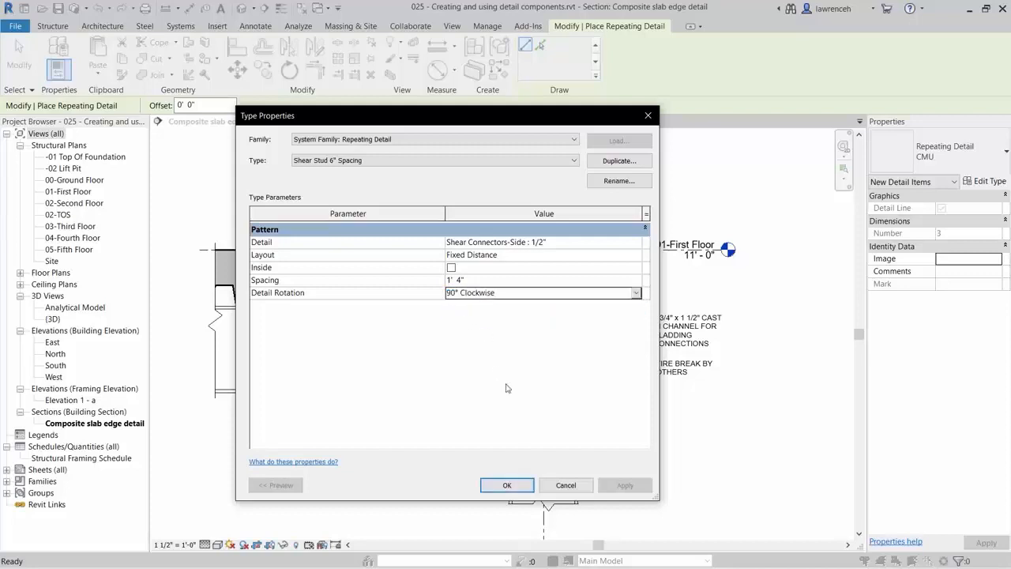
left_click(507, 485)
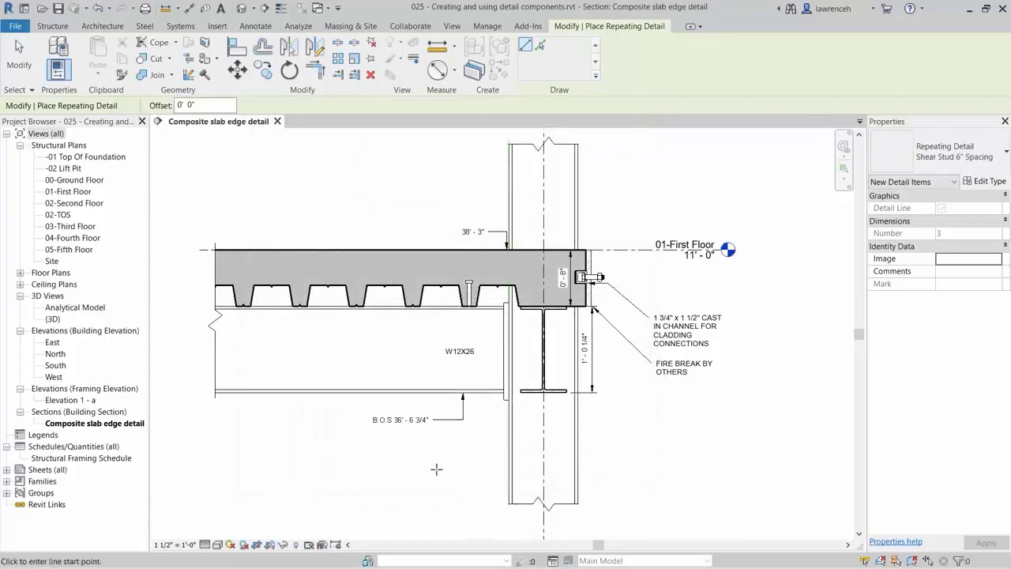
Draw the Shear Stud 6" Spacing repeating detail along the beam's top flange from the existing stud to the deck rib farthest from grid D
left_click(465, 473)
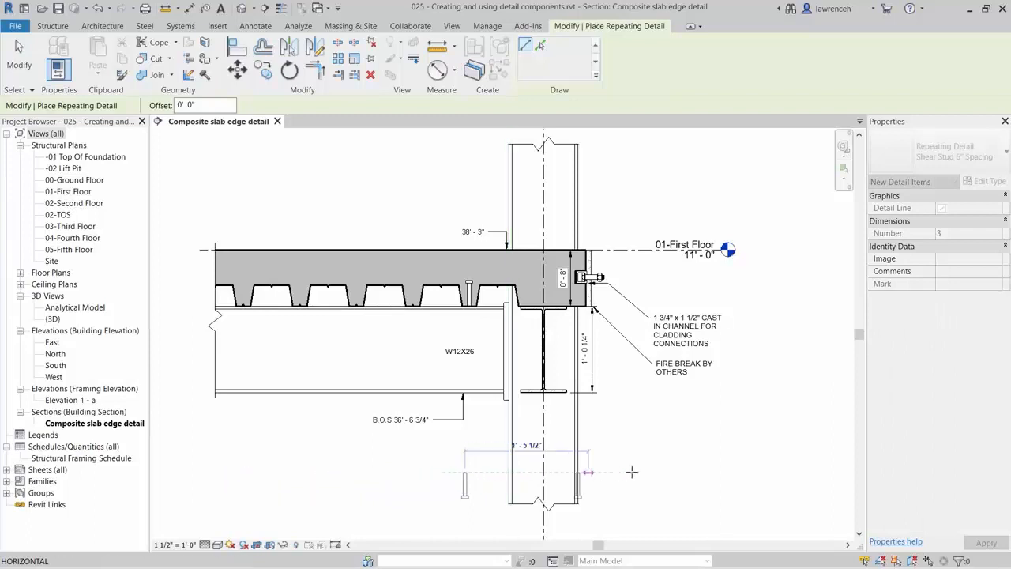
key("Escape")
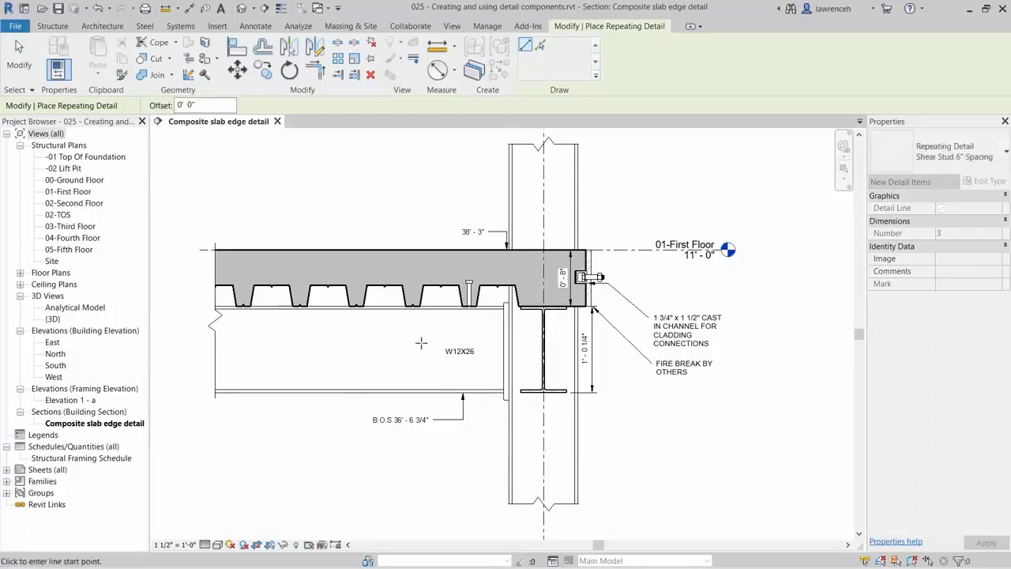
scroll(466, 307, "up", 4)
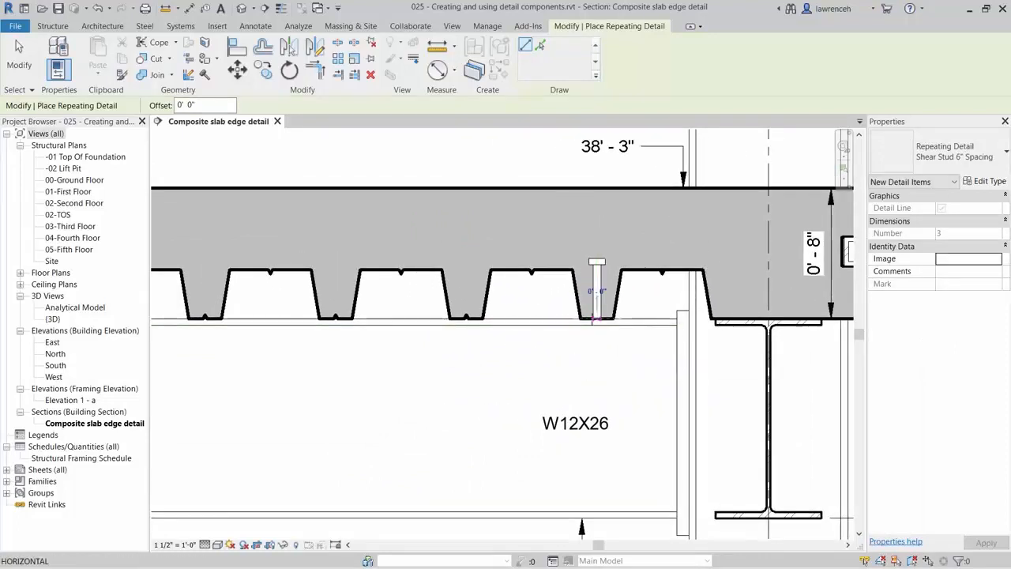
left_click(597, 318)
scroll(596, 319, "down", 2)
scroll(380, 316, "down", 1)
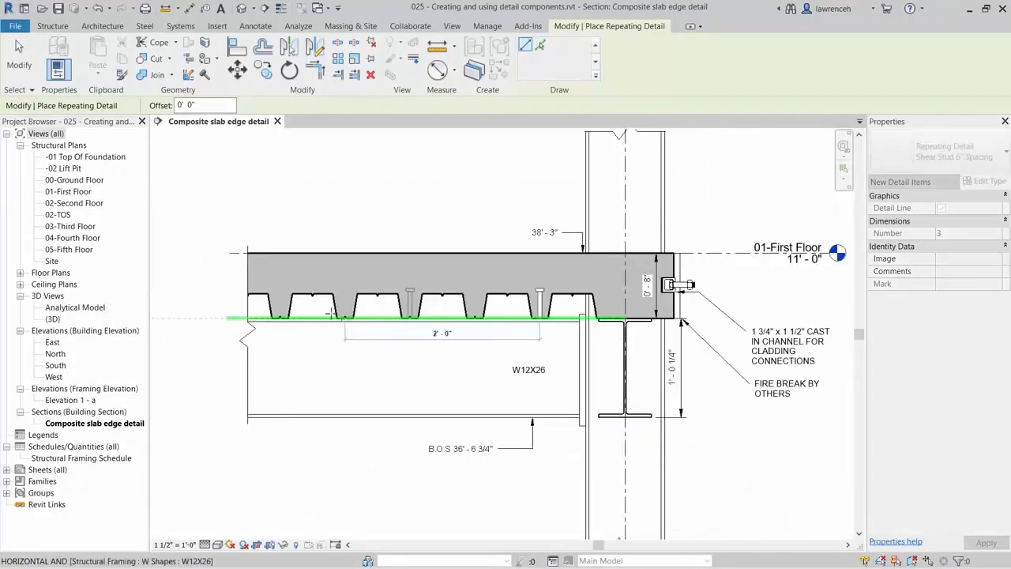
left_click(269, 320)
key("Escape")
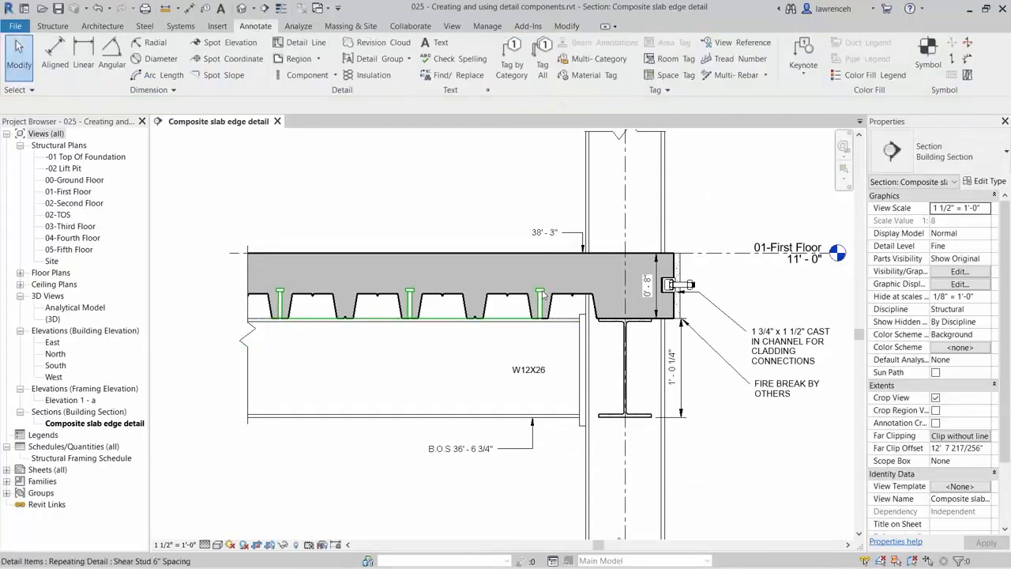
middle_click(655, 467)
middle_click(655, 467)
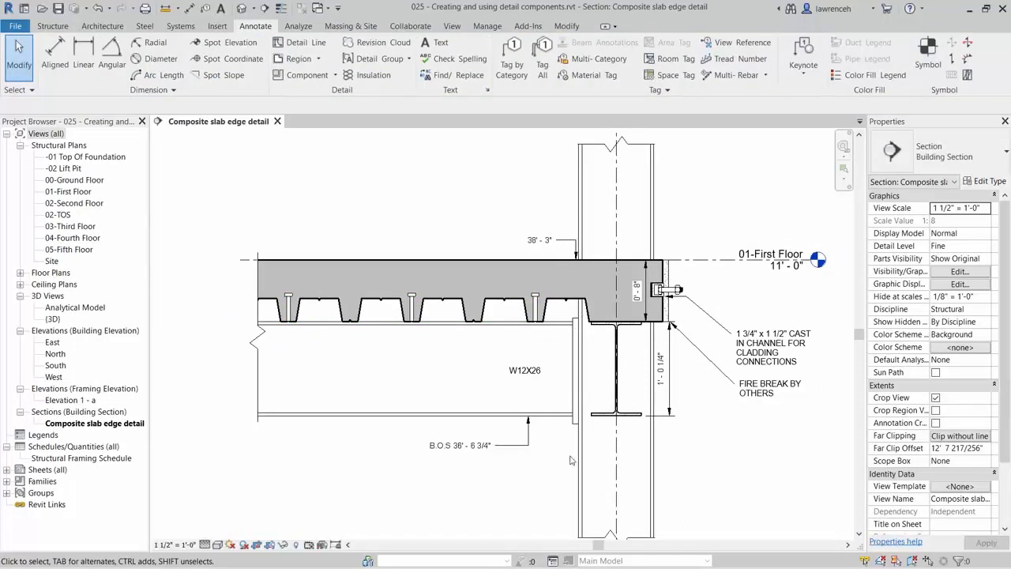
Start another detail component, search the types for 3/4" and choose A307 Bolts-Side 3/4" for placement
left_click(337, 75)
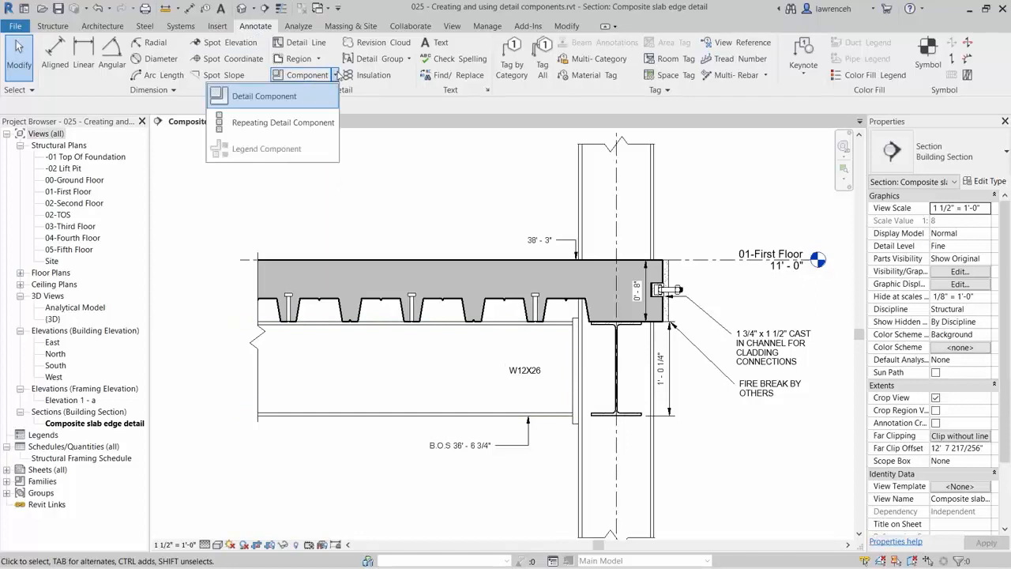
left_click(293, 98)
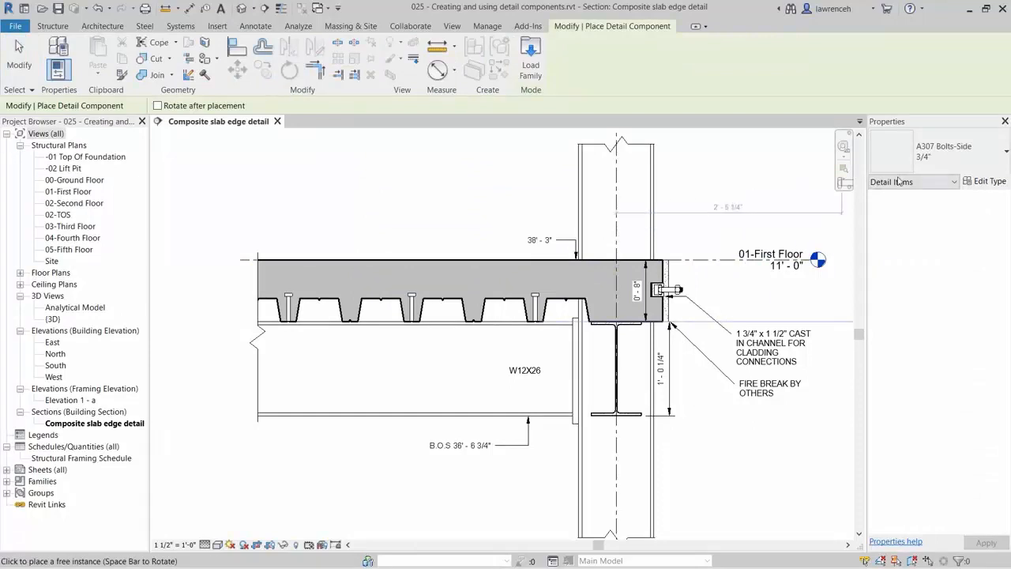
left_click(951, 168)
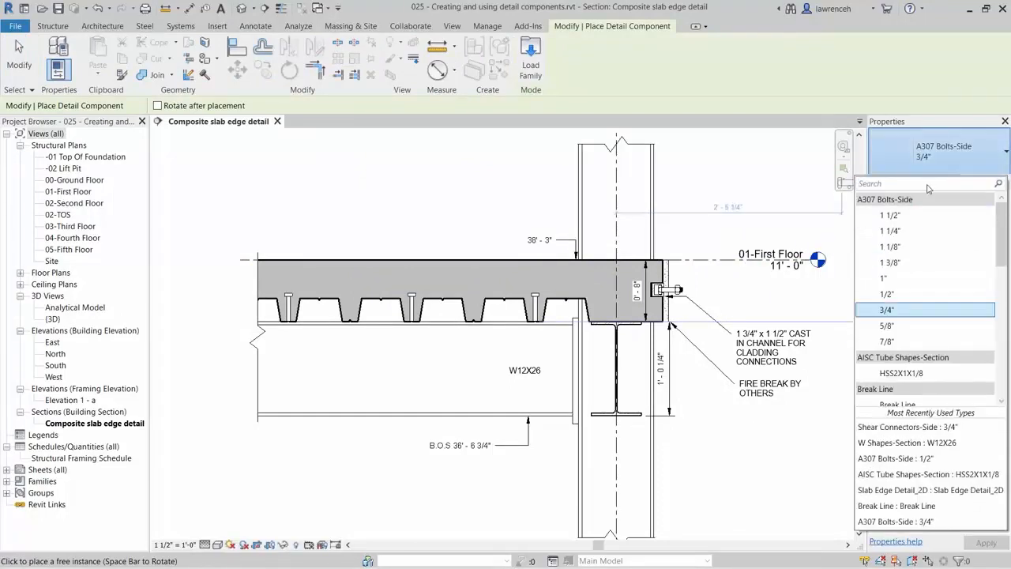
type("3")
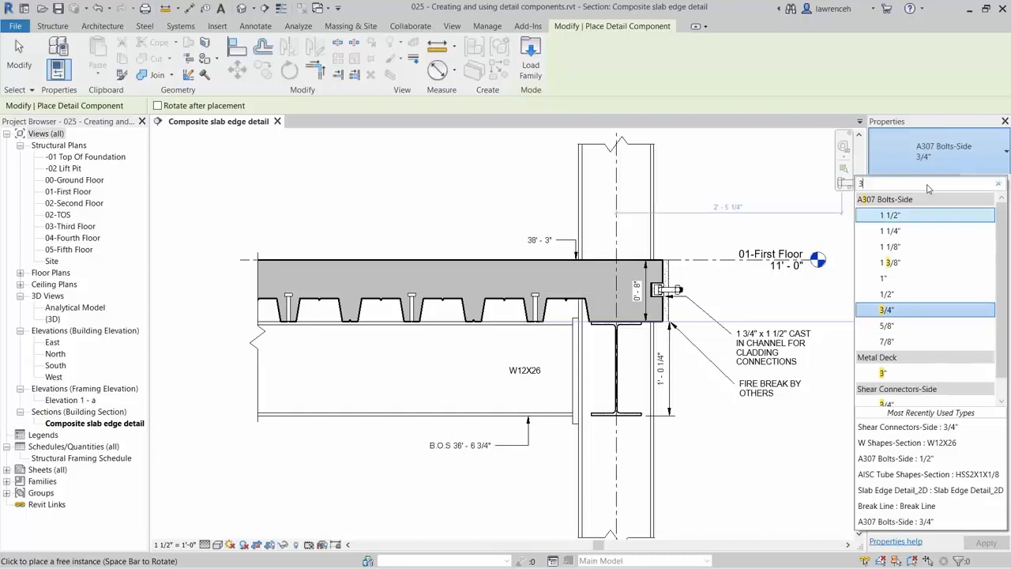
type("/4")
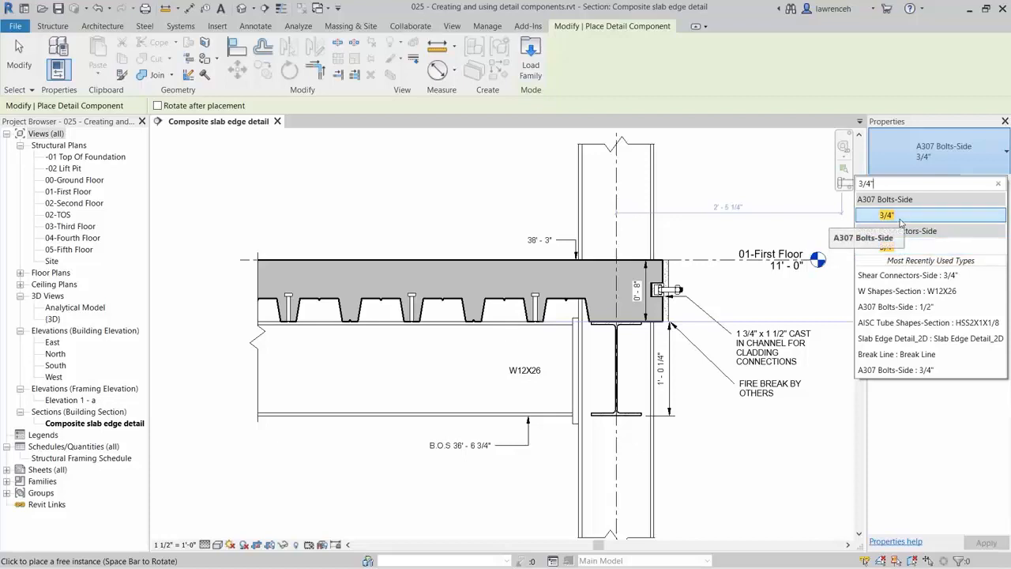
left_click(901, 222)
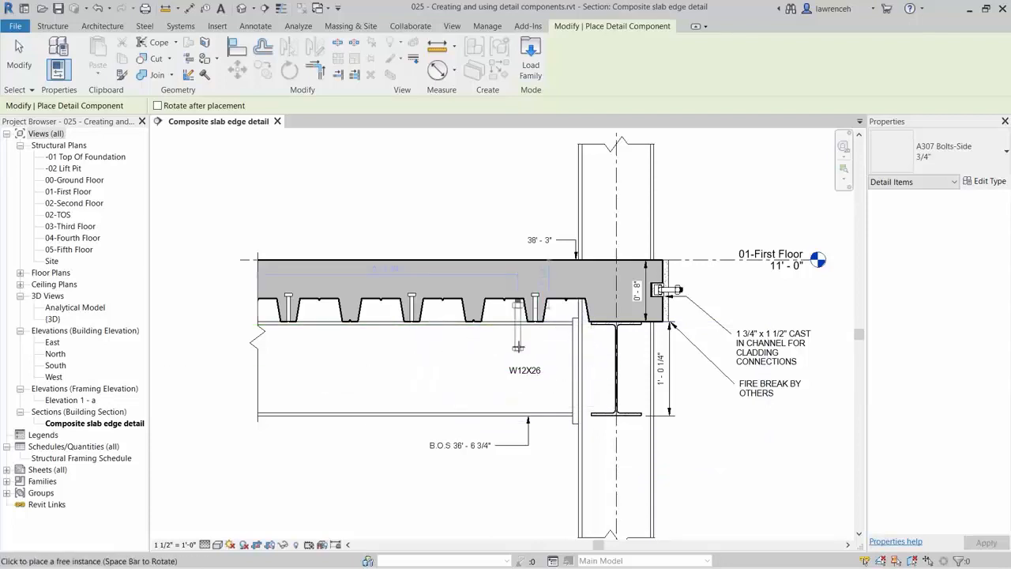
Rotate the 3/4" A307 bolt to horizontal and place it on the W12X26 end plate's outer face, near the beam's top flange
key("space")
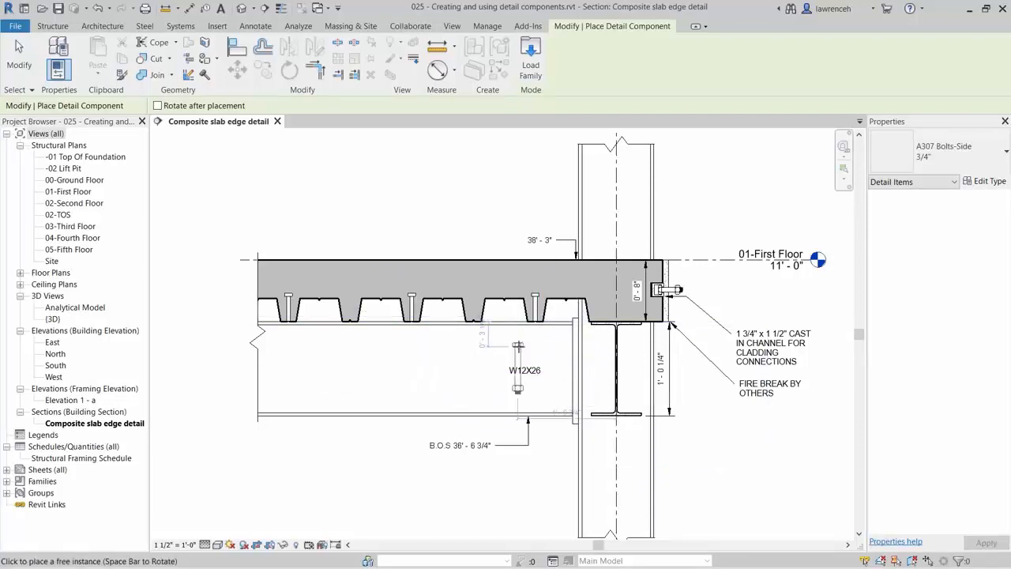
key("space")
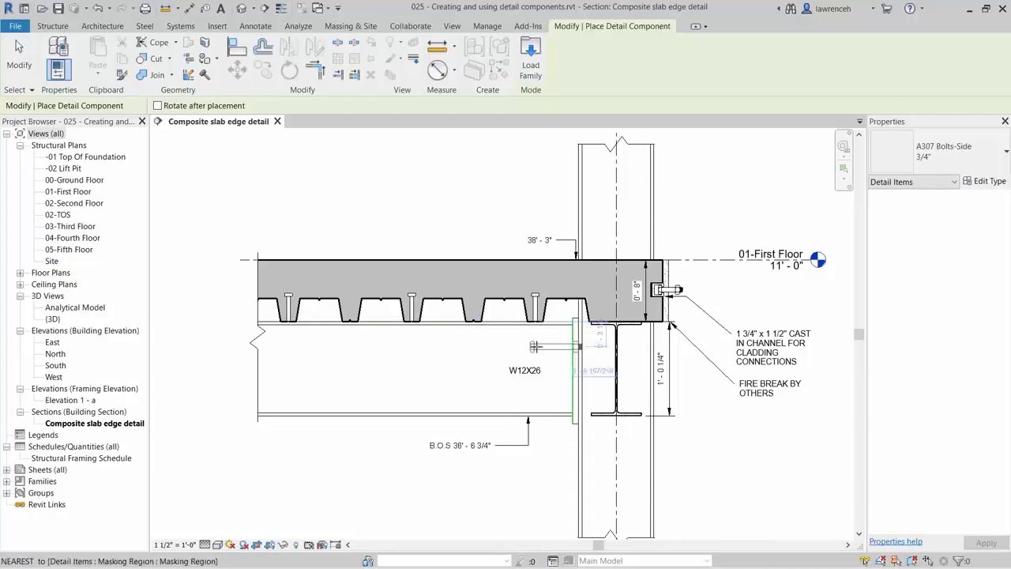
scroll(546, 346, "up", 3)
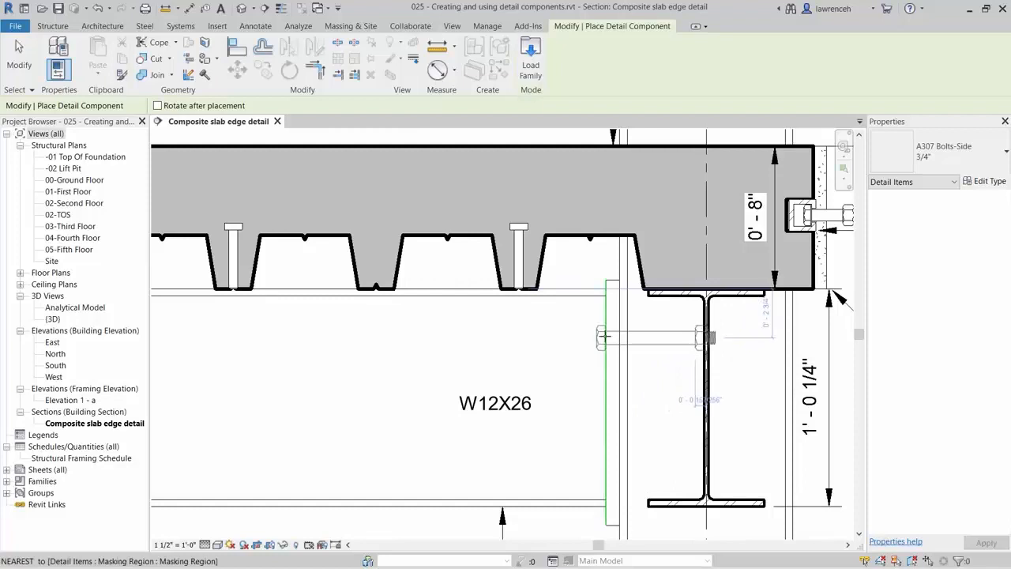
left_click(603, 336)
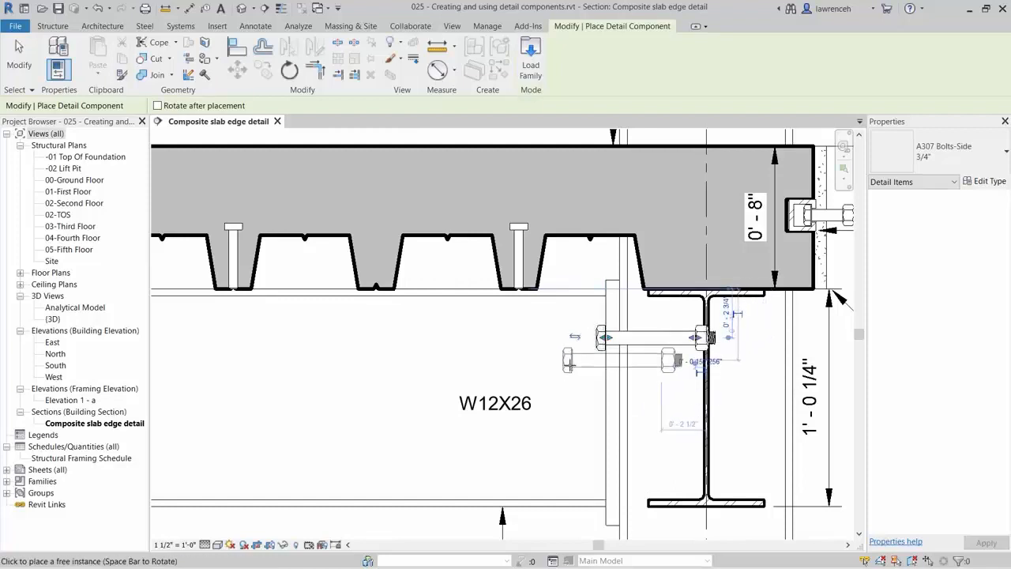
key("Escape")
key("Escape")
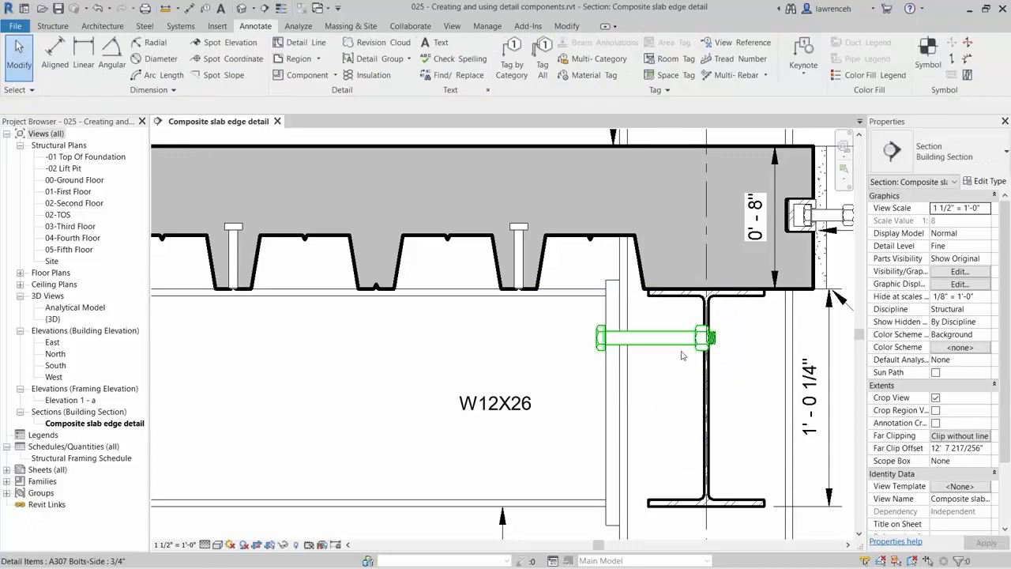
Shorten the bolt so its nut sits against the column flange, and set its distance below the top of the beam to 2.5"
left_click(692, 342)
left_click_drag(691, 341, 630, 348)
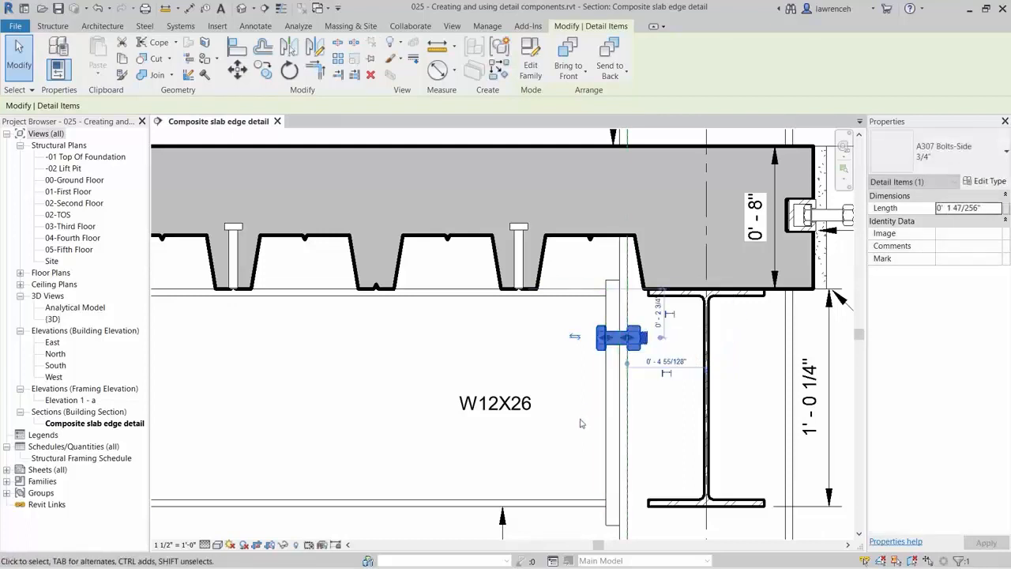
left_click(659, 323)
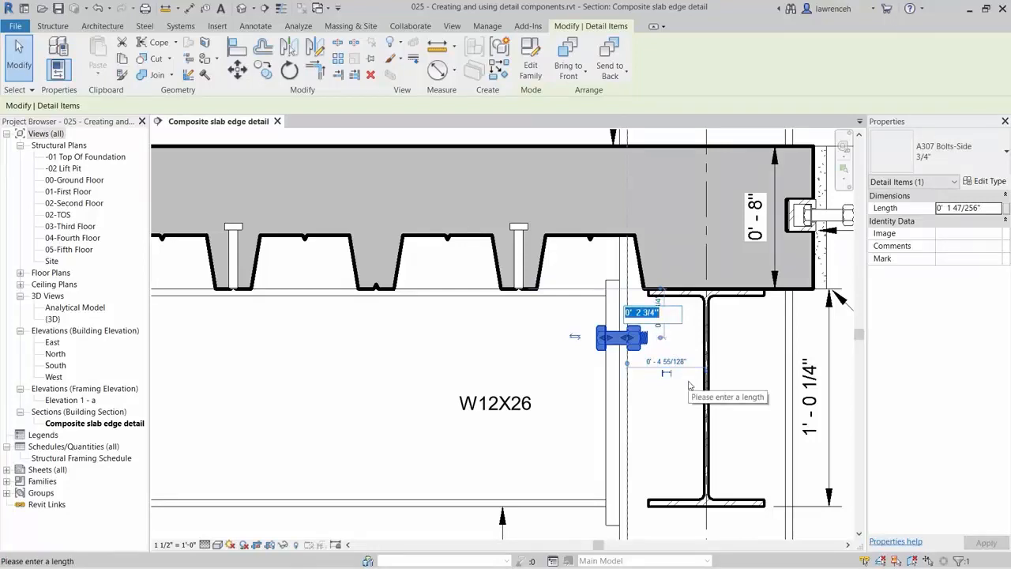
type("2")
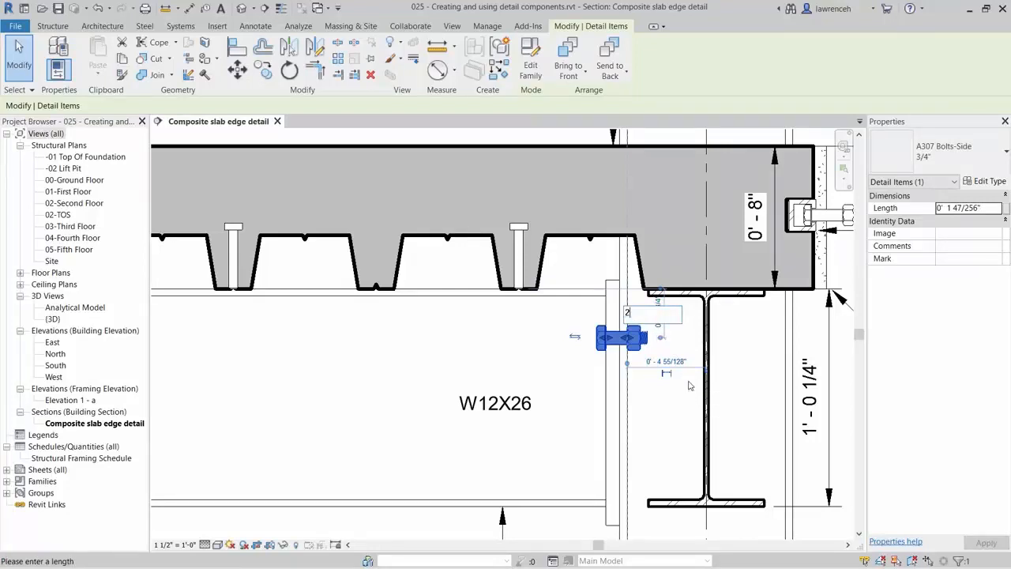
type(".5")
key("Return")
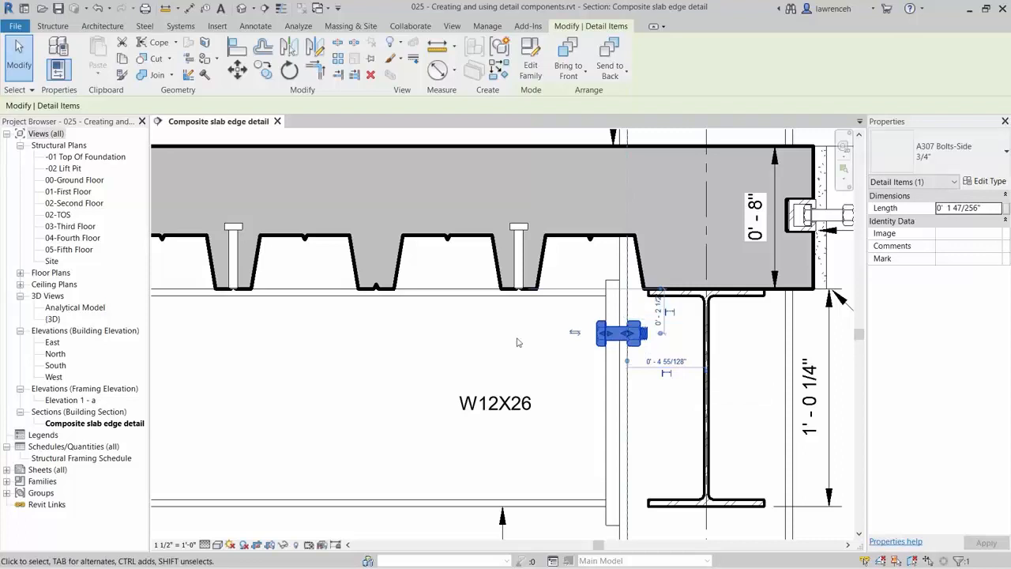
left_click(499, 343)
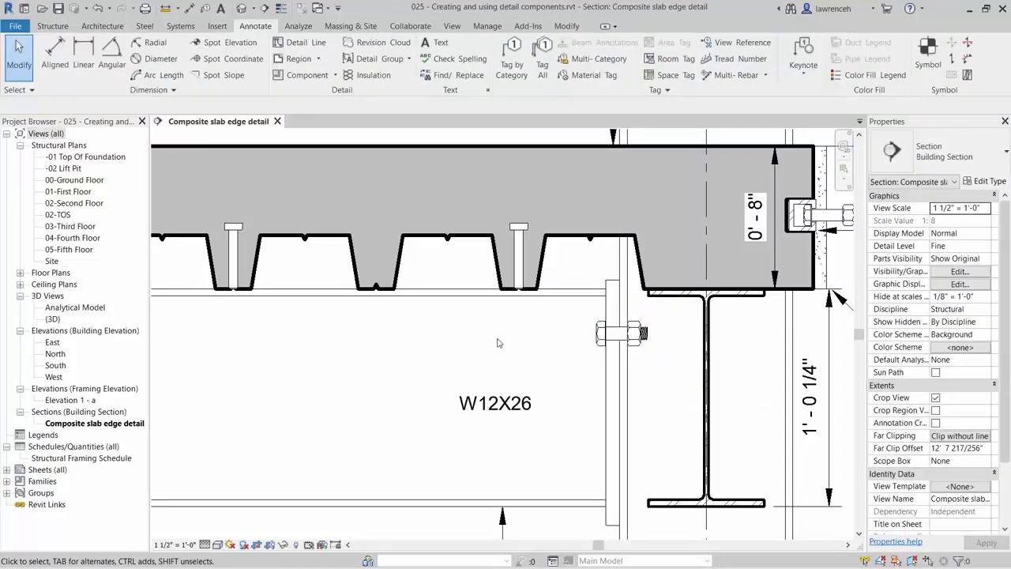
Mirror a copy of the bolt about the W12X26 beam's center line
left_click(637, 333)
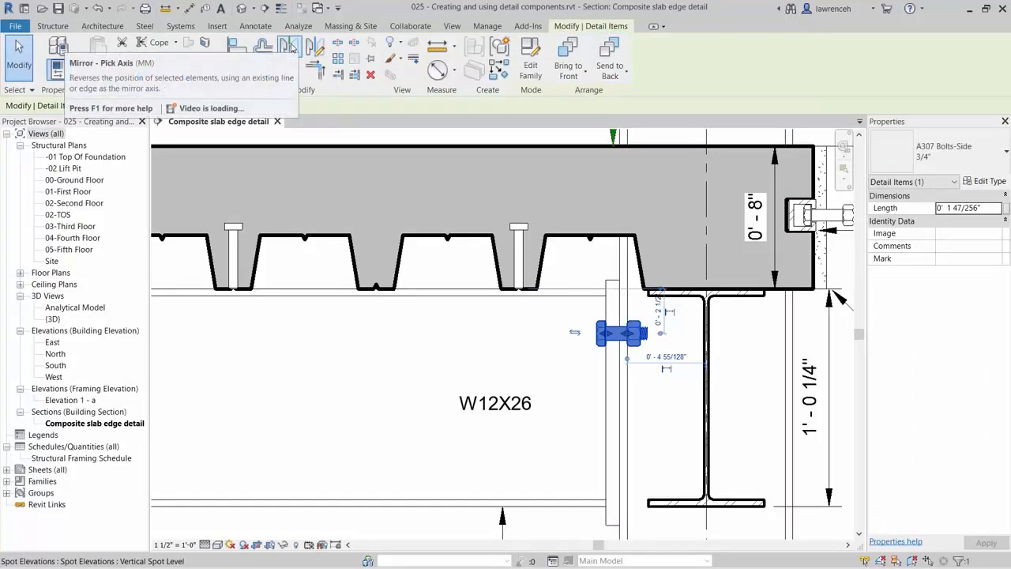
left_click(290, 47)
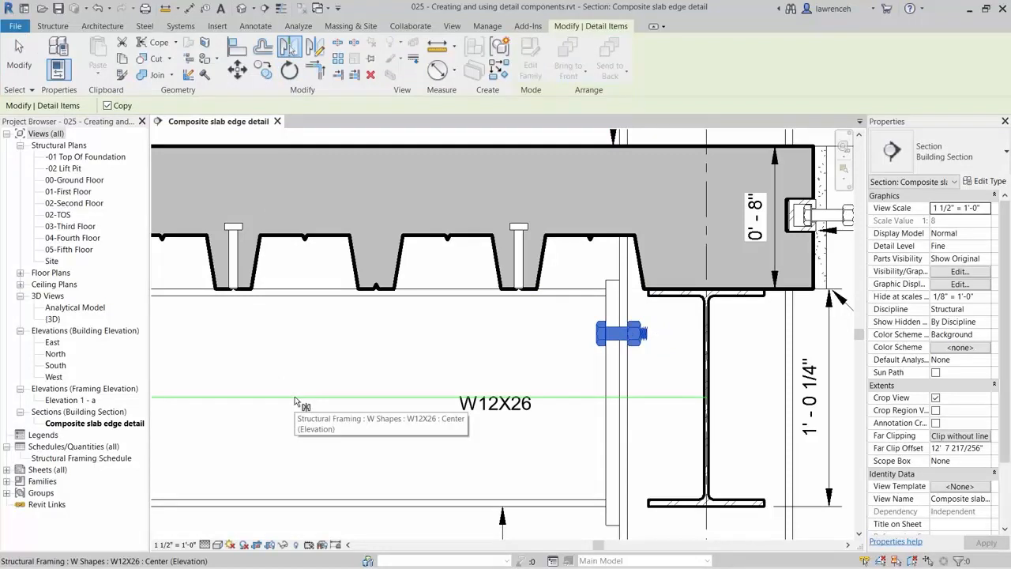
left_click(295, 401)
key("Escape")
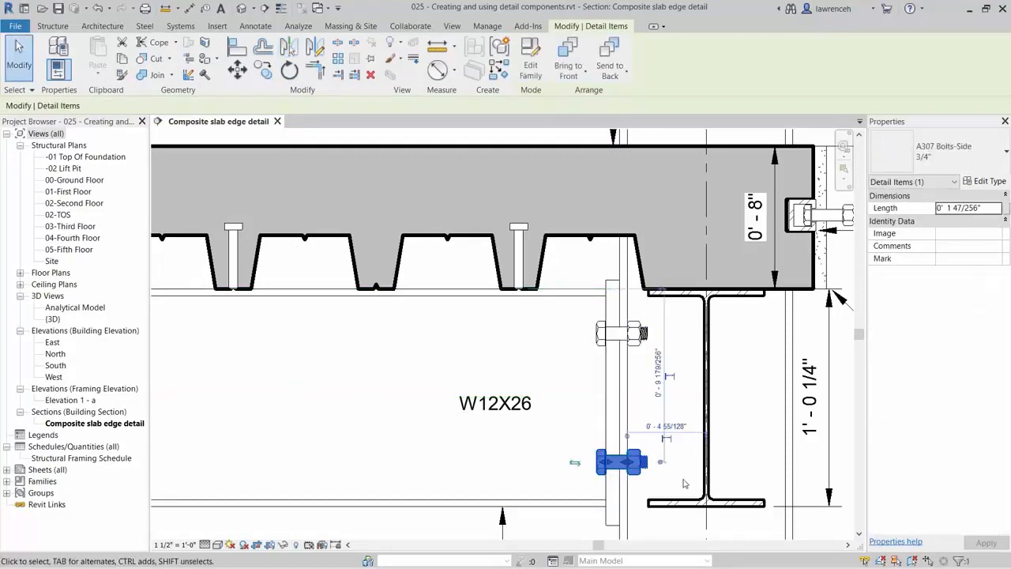
key("Escape")
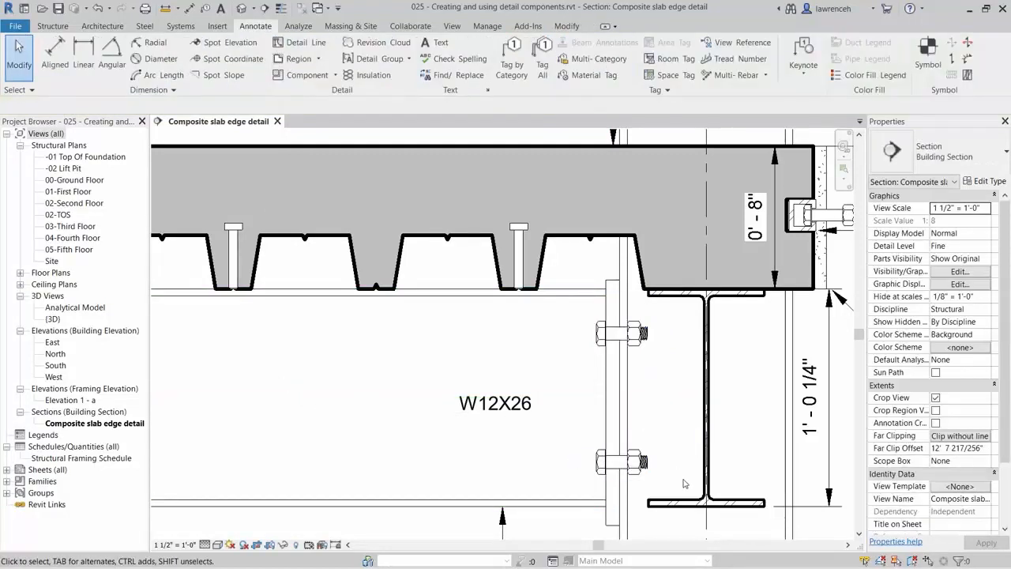
Open the upper bolt's A307 Bolts-Side family for editing
scroll(684, 483, "down", 1)
middle_click_drag(670, 436, 581, 425)
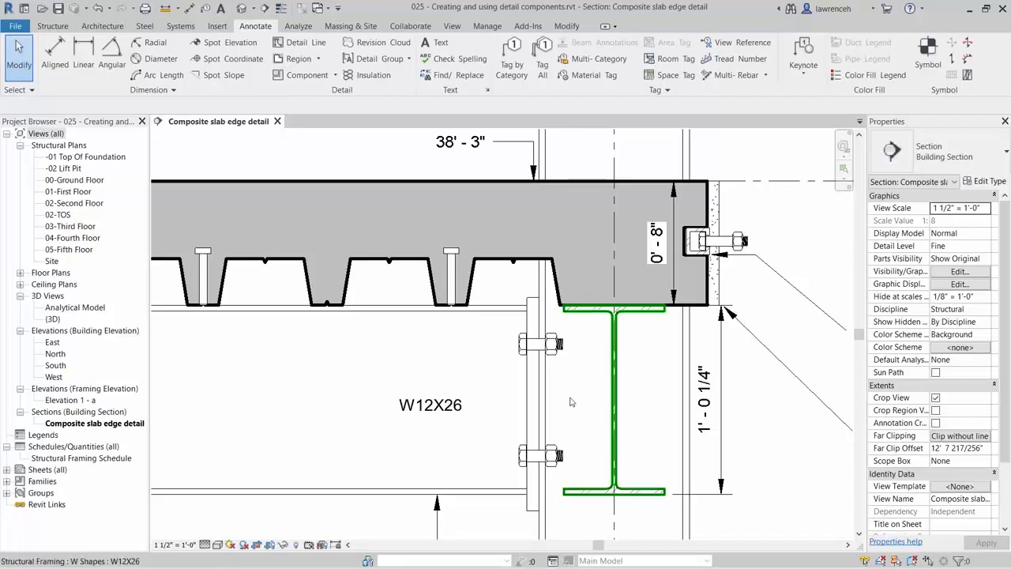
left_click(563, 348)
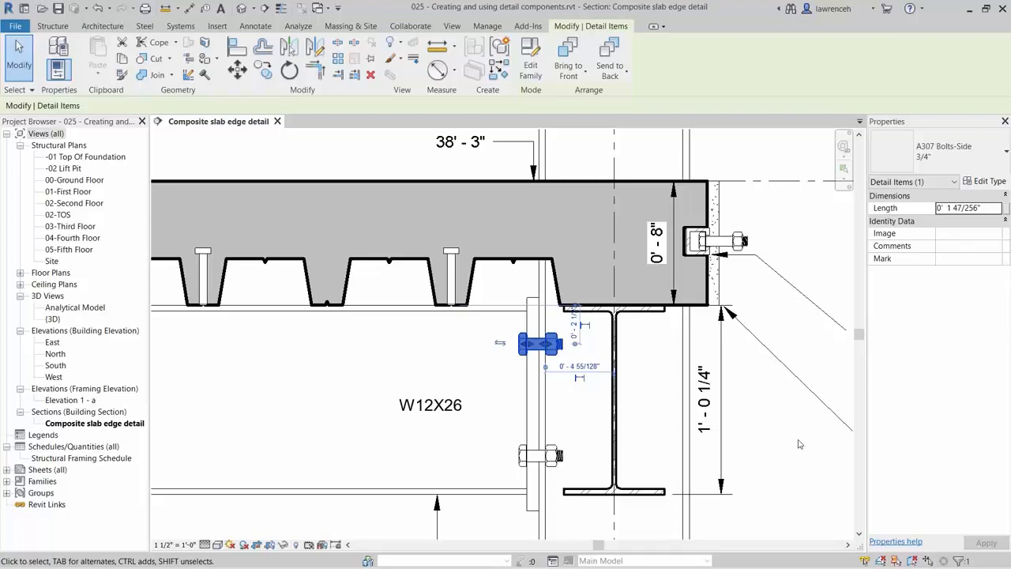
scroll(799, 444, "up", 1)
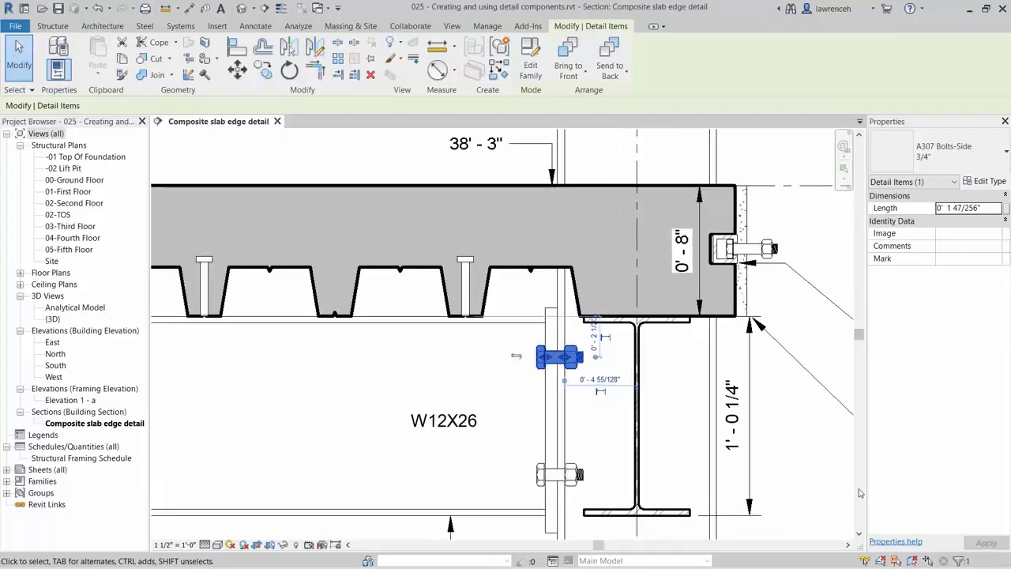
left_click(531, 68)
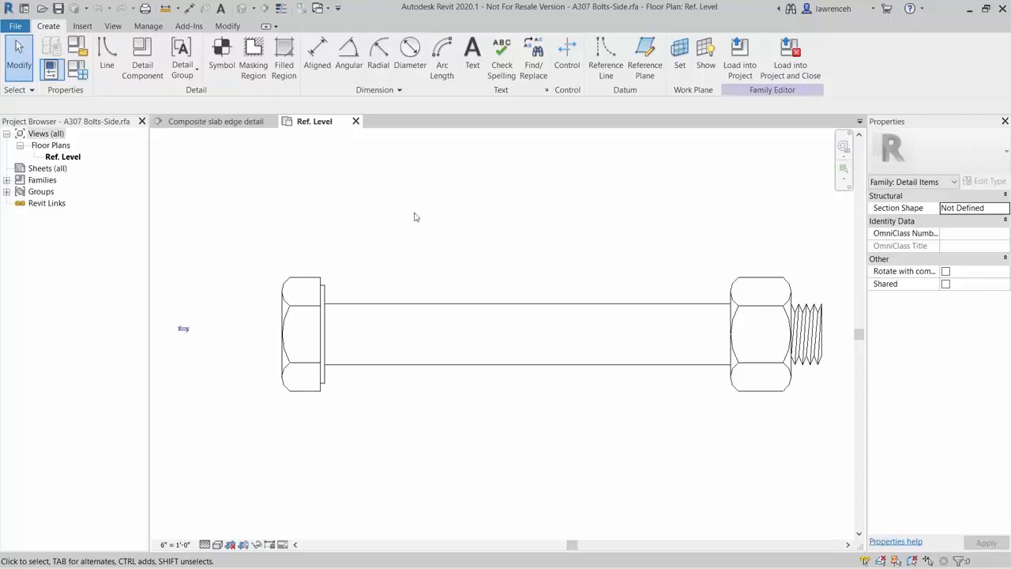
Turn on the display of annotation categories in the bolt family's Ref. Level view
left_click(116, 29)
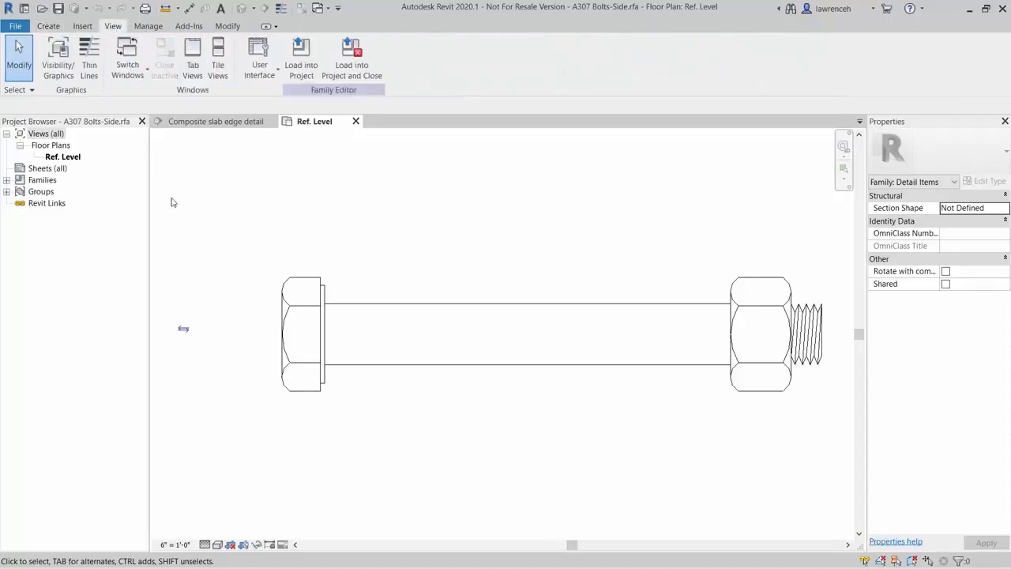
left_click(67, 79)
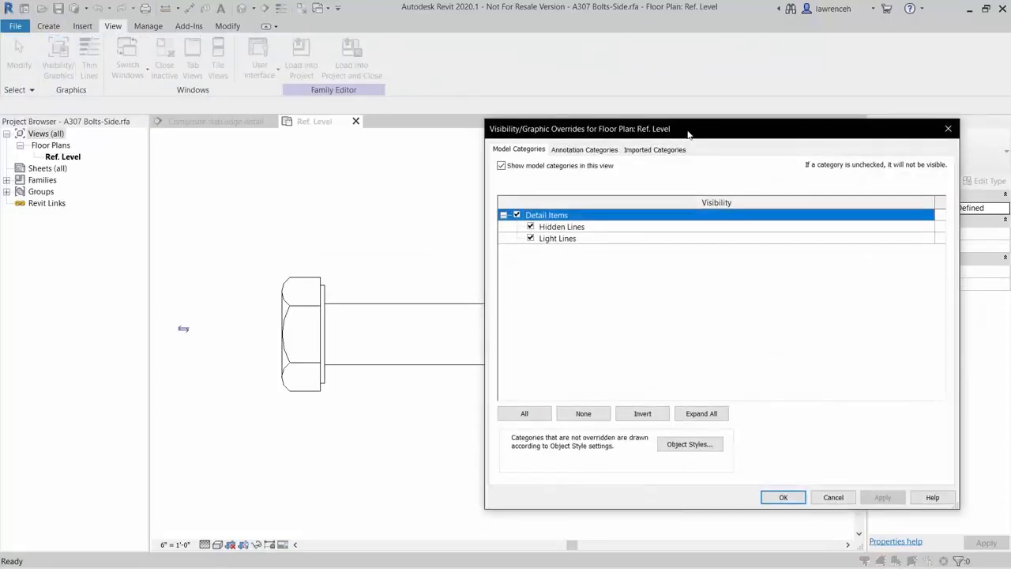
left_click_drag(688, 134, 585, 129)
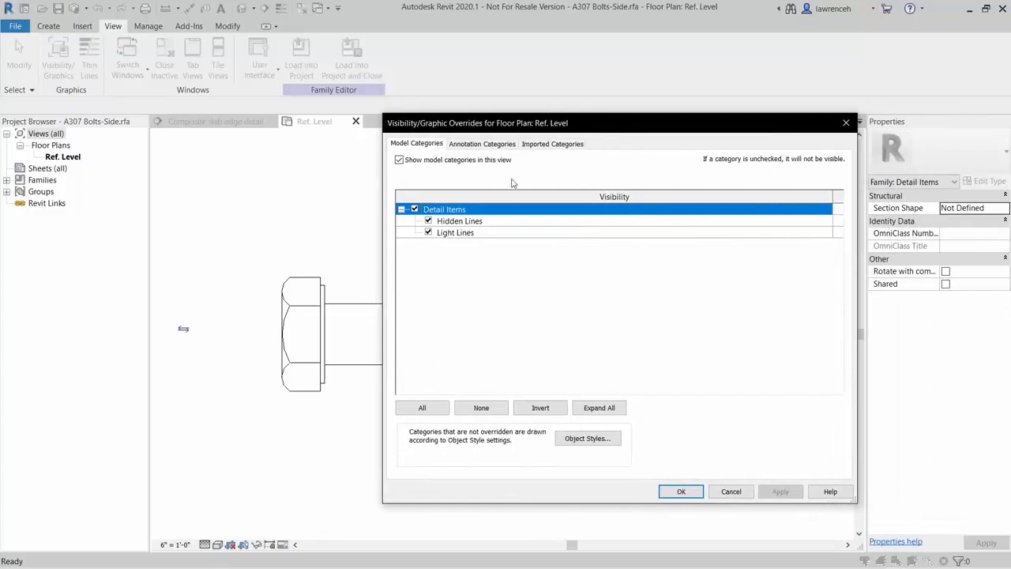
left_click(479, 144)
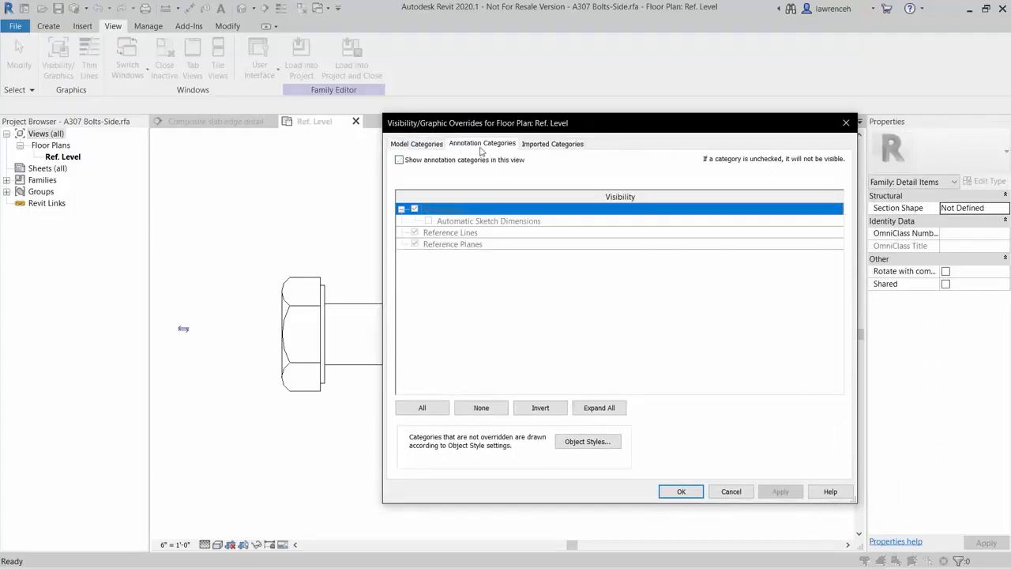
left_click(399, 160)
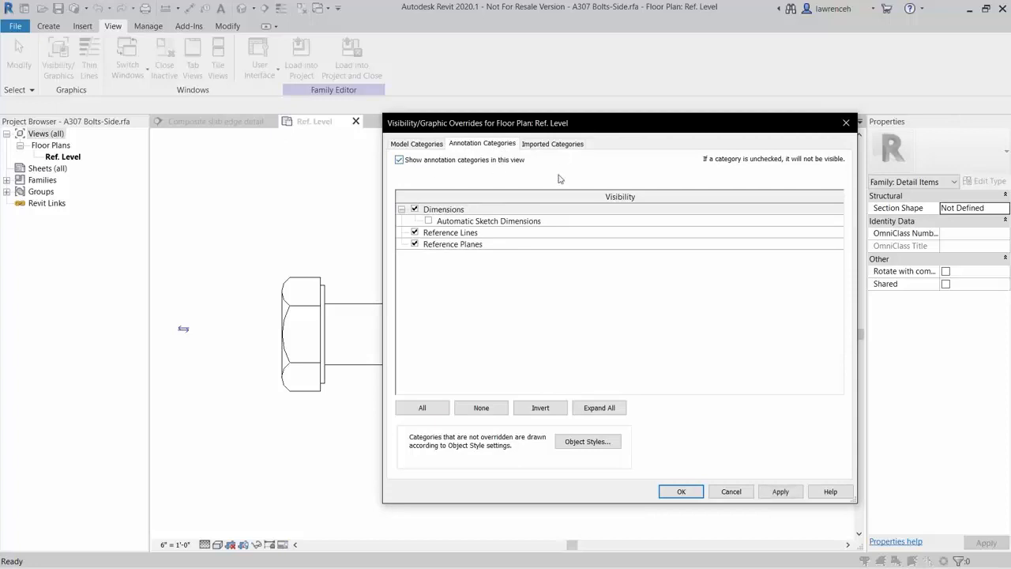
left_click(679, 492)
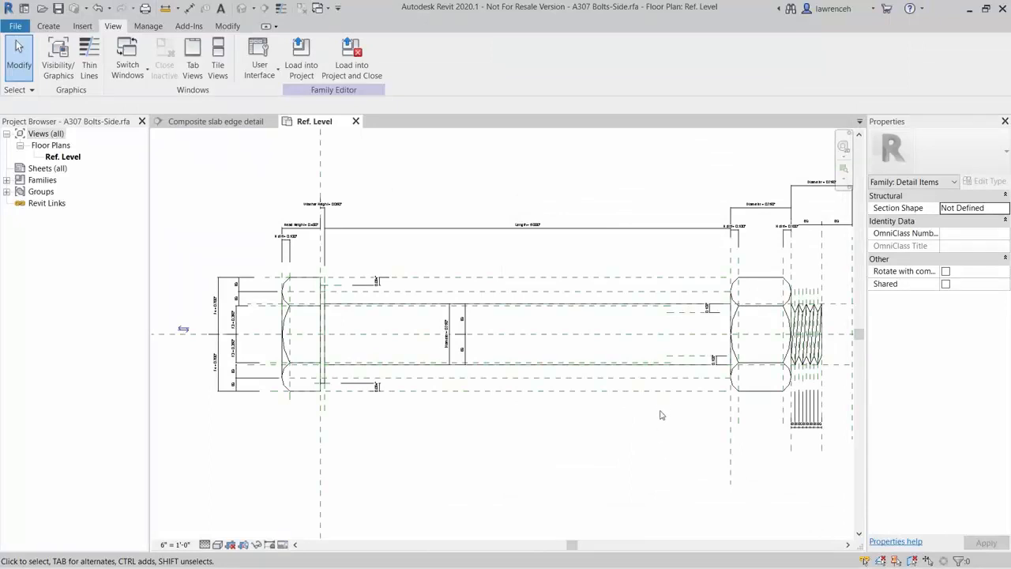
Select the two long bolt shank lines and begin a new family parameter for their Visible property
left_click(678, 369)
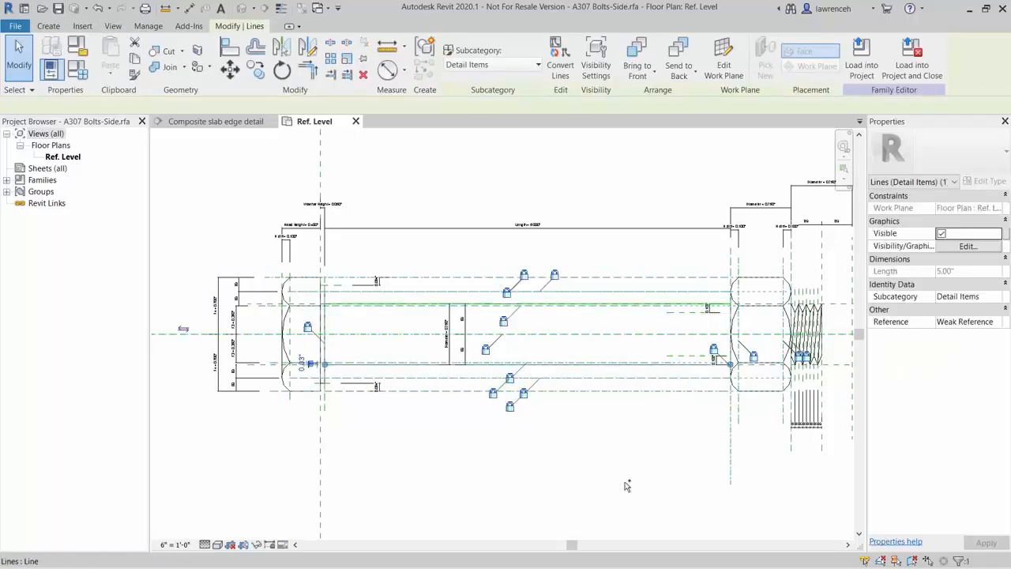
left_click(694, 305, "ctrl")
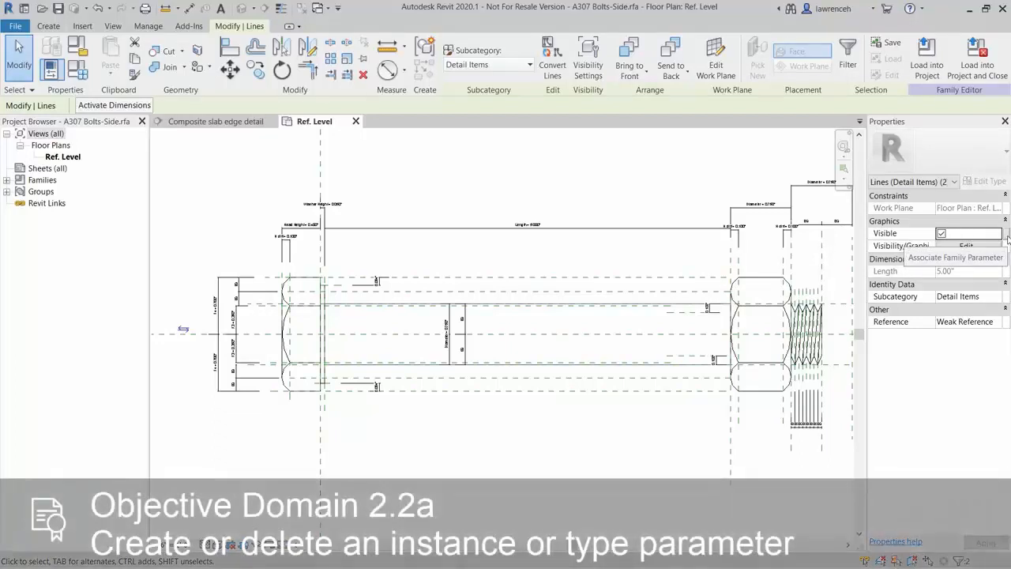
left_click(1007, 235)
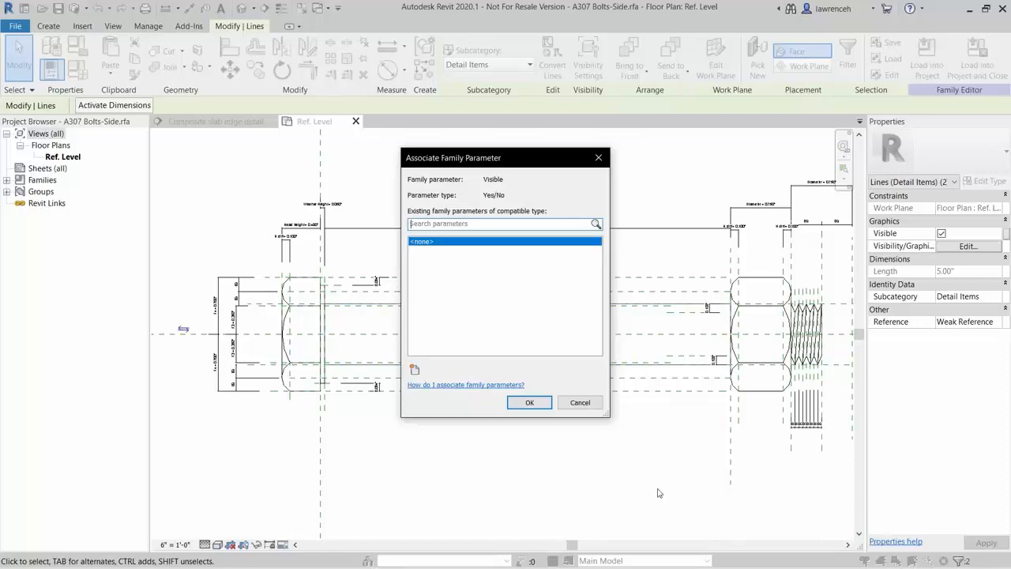
left_click(413, 371)
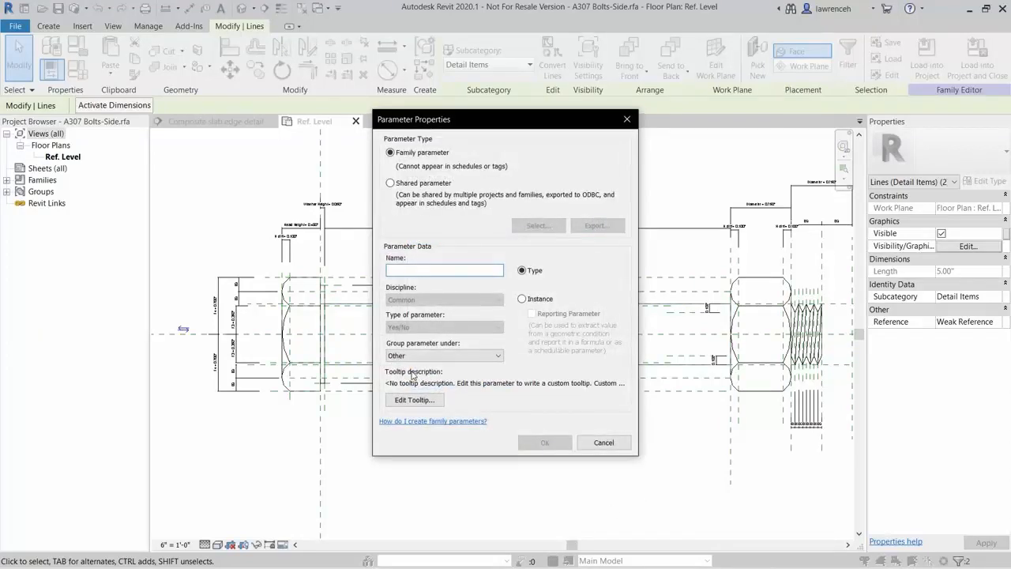
Define the parameter as Bolt Shank Visibility, an instance parameter grouped under Dimensions, and associate it with the shank lines' visibility
type("Bolt ")
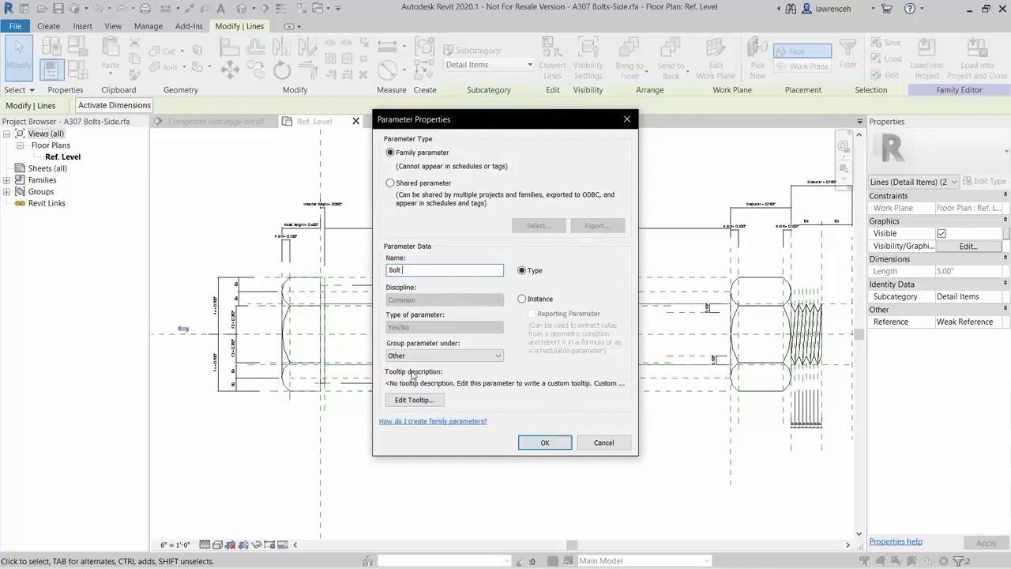
type("Shank Visibility")
left_click(524, 299)
left_click(484, 355)
scroll(467, 229, "up", 5)
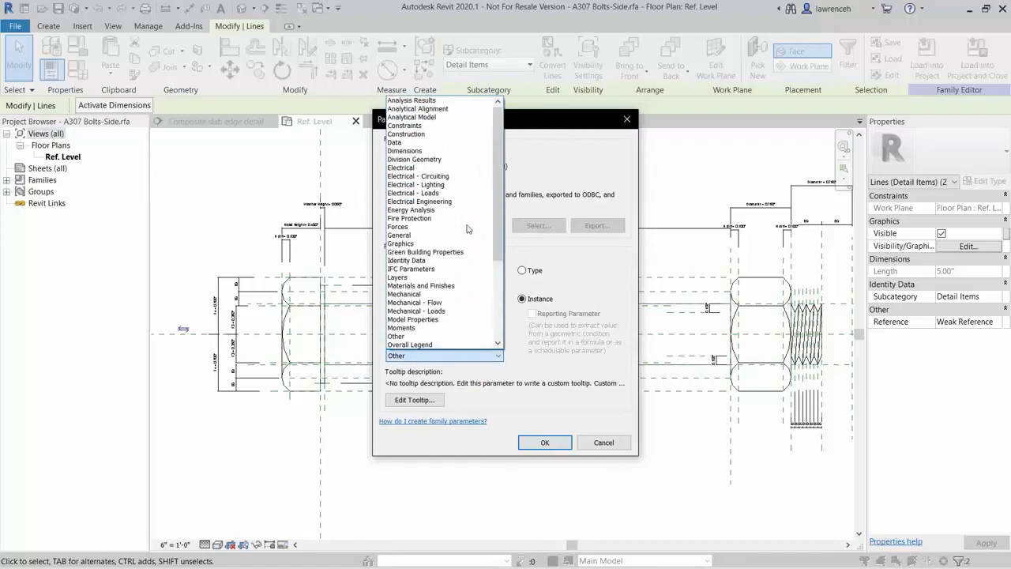
left_click(443, 149)
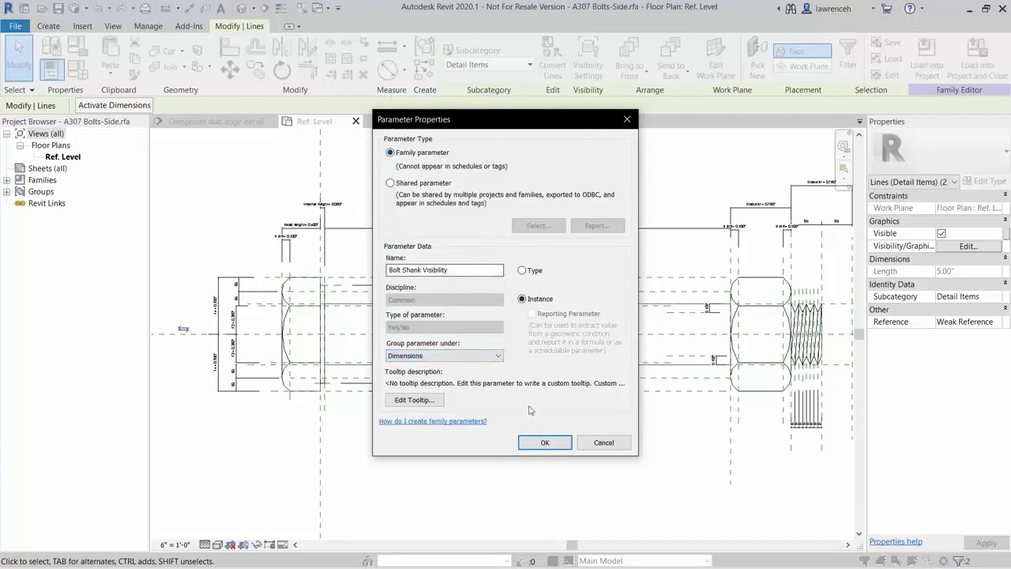
left_click(546, 442)
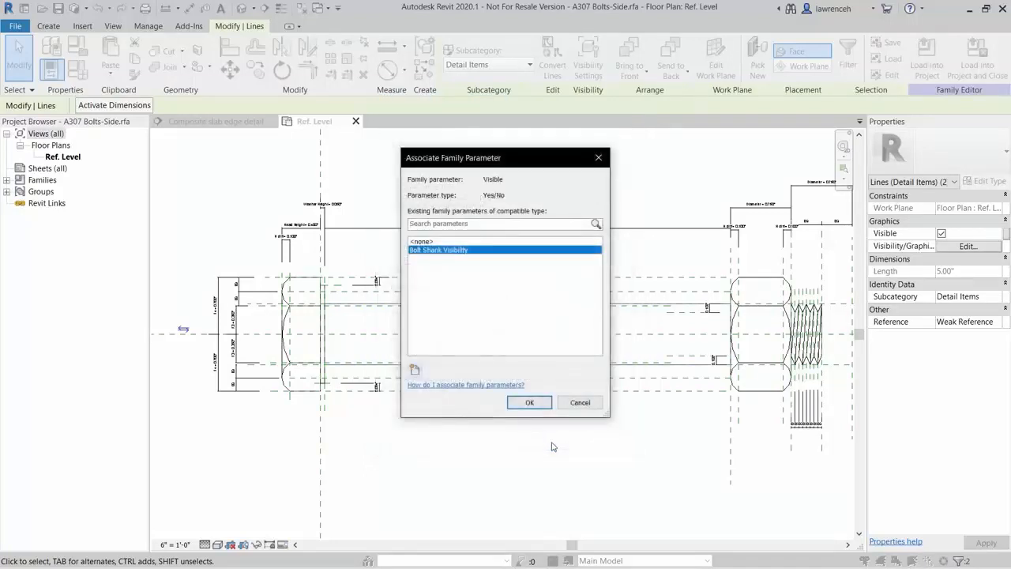
left_click(529, 402)
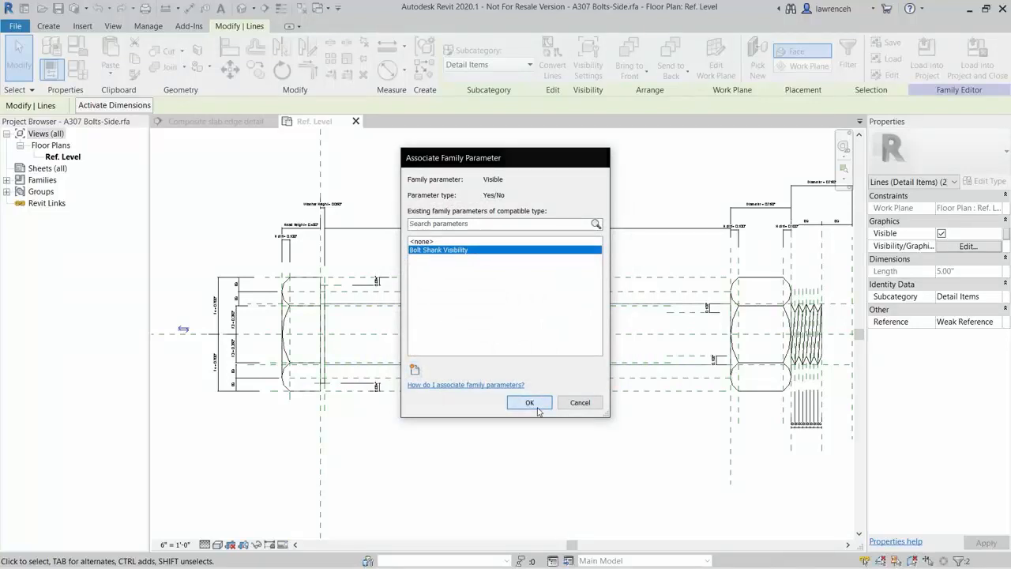
left_click(543, 431)
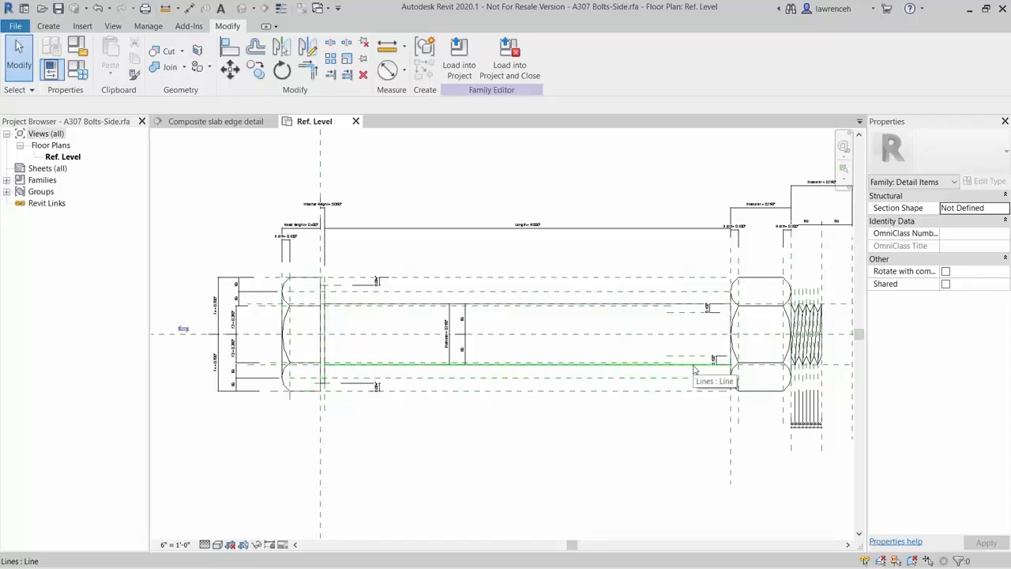
Associate the Visible property of the bolt shank's masking region with the Bolt Shank Visibility parameter
key("Tab")
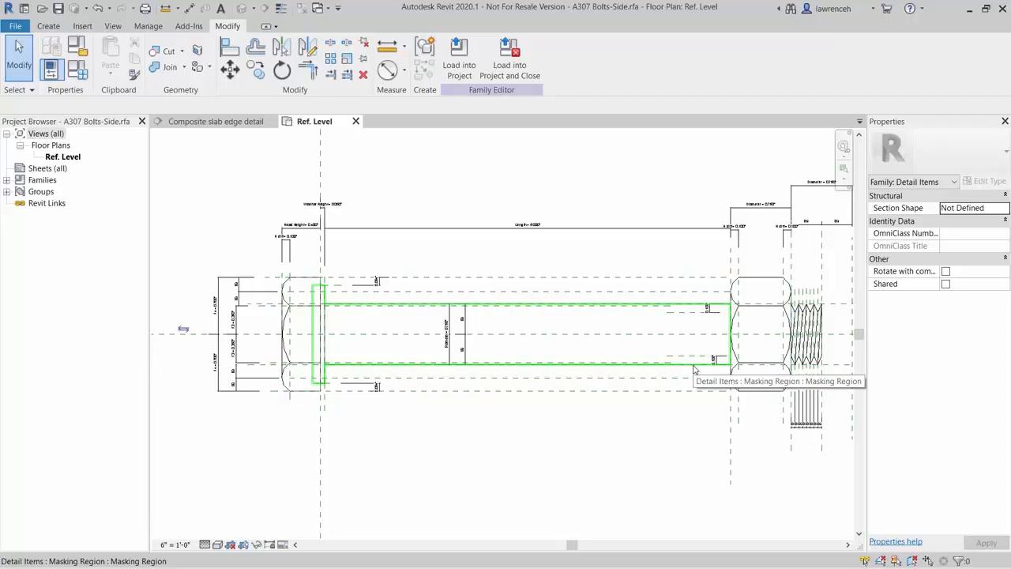
left_click(694, 369)
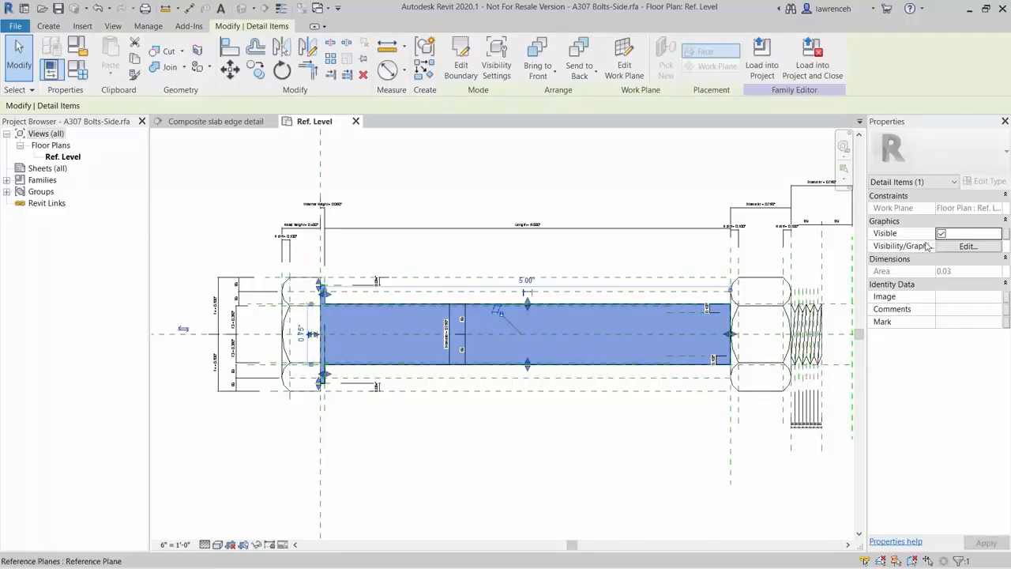
left_click(1007, 235)
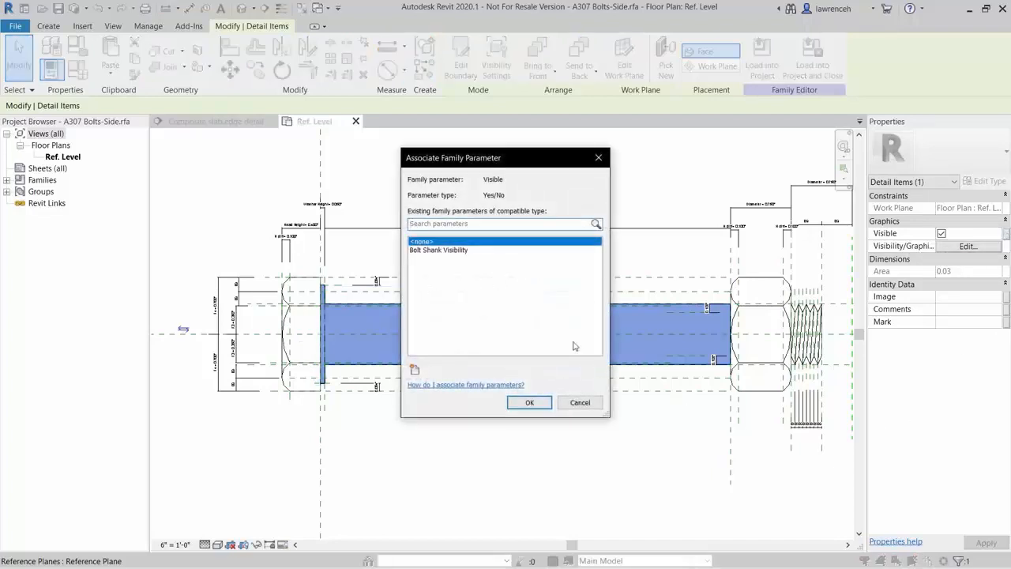
left_click(449, 250)
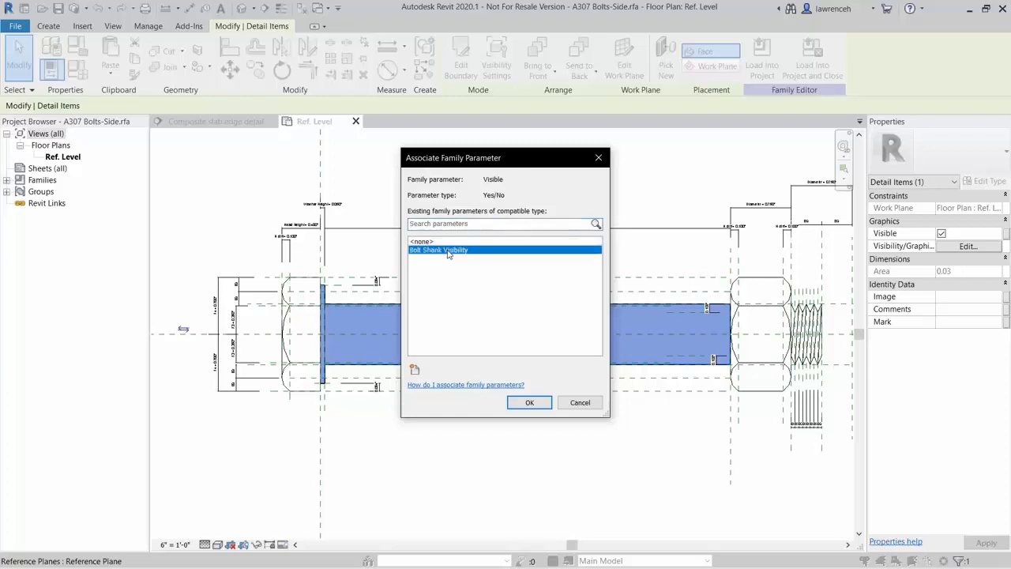
left_click(530, 403)
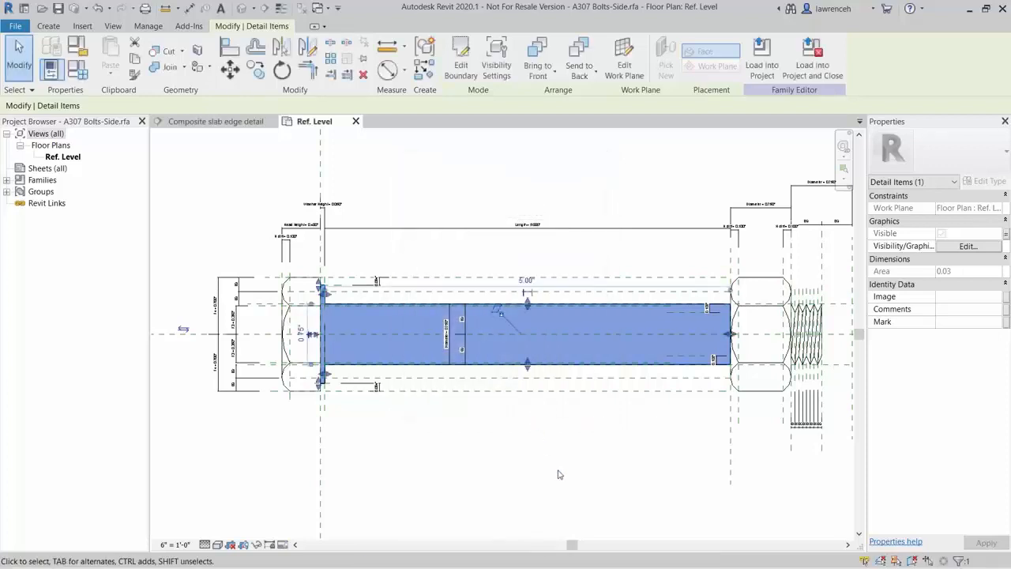
left_click(559, 474)
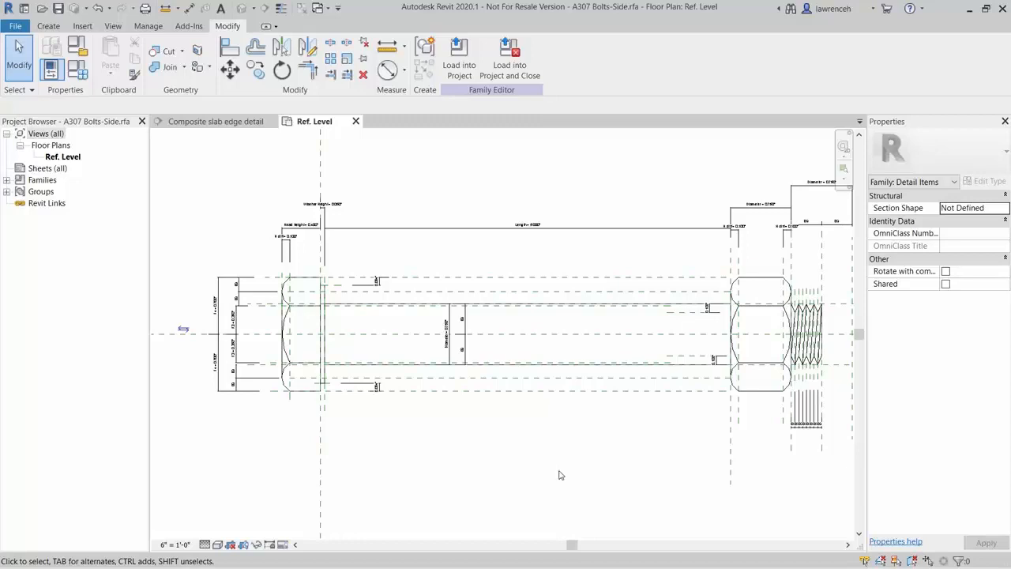
Turn off the display of annotation categories in the bolt family's Ref. Level view
right_click(569, 427)
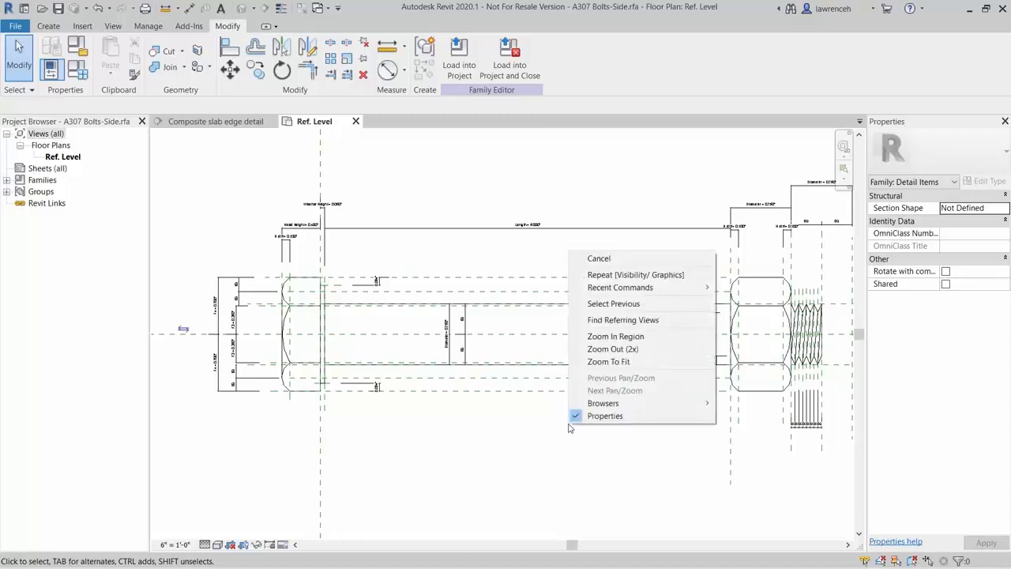
left_click(645, 276)
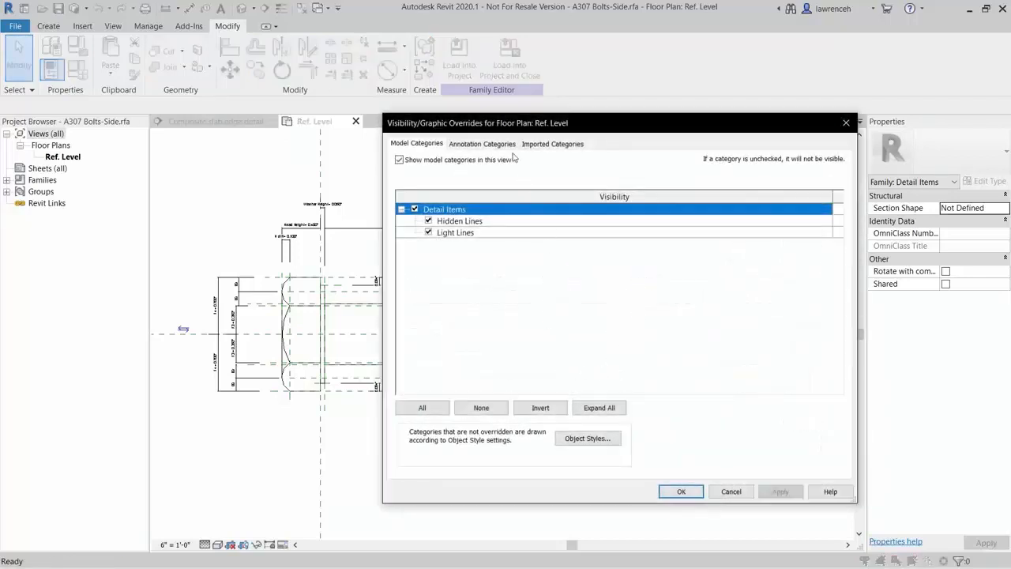
left_click(506, 144)
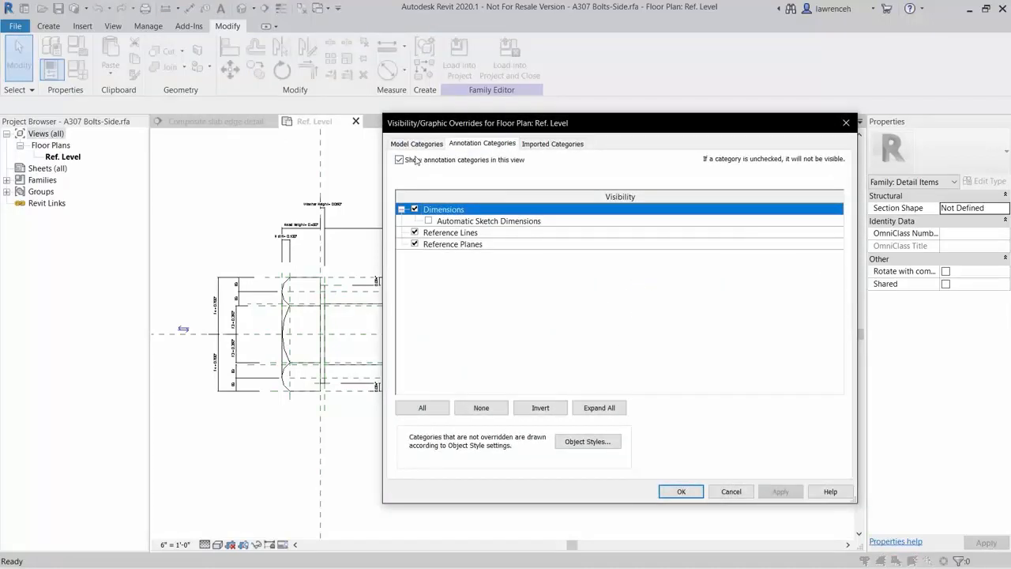
left_click(399, 161)
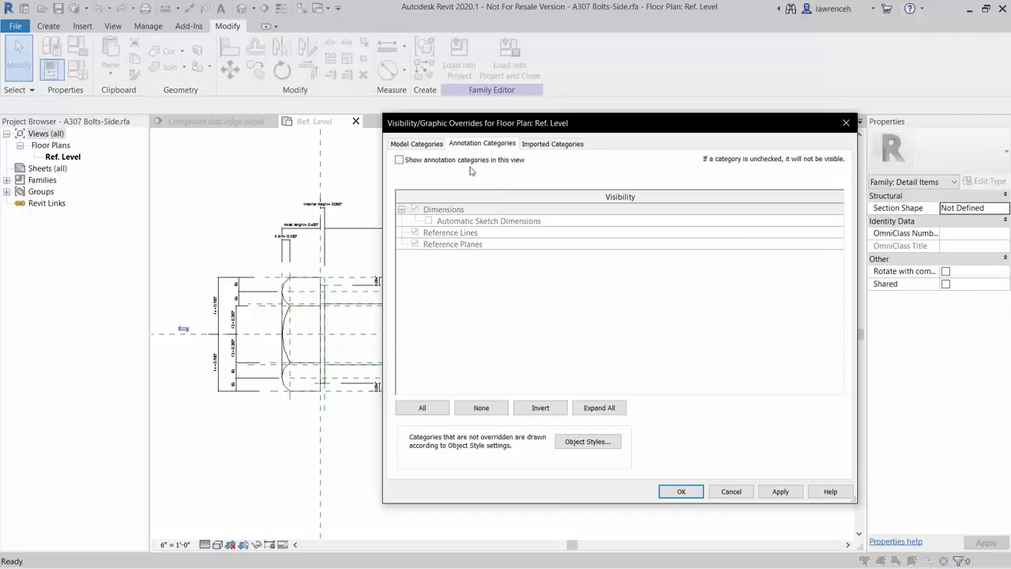
left_click(683, 492)
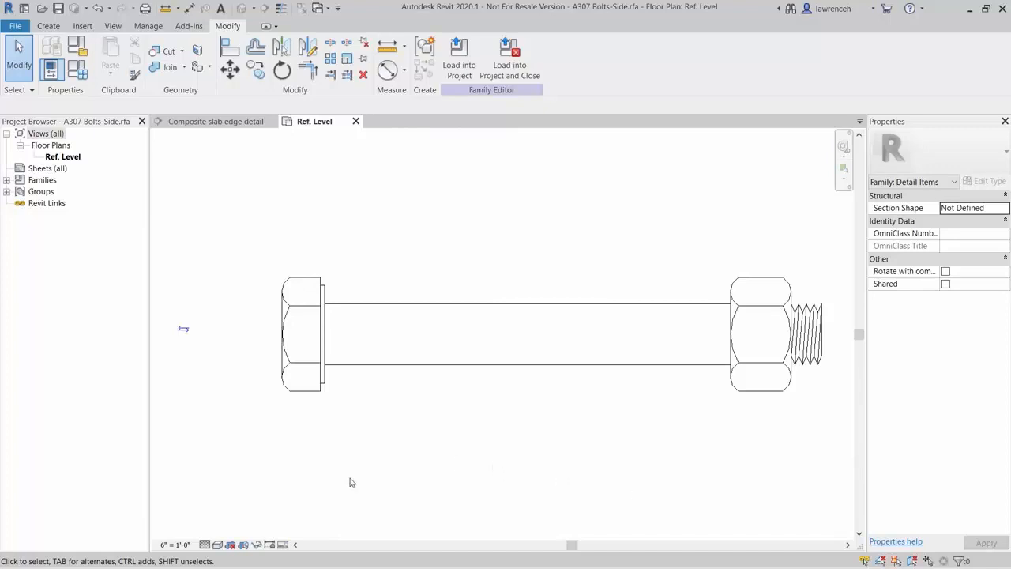
Turn on Preview Visibility and switch off Bolt Shank Visibility in the 3/4" family type to test hiding the shank
left_click(283, 545)
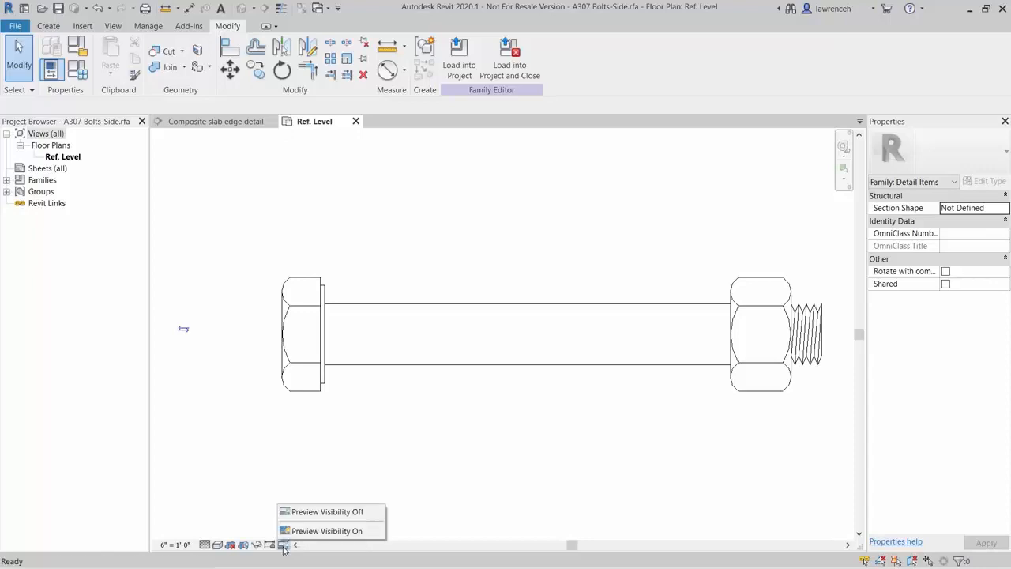
left_click(324, 531)
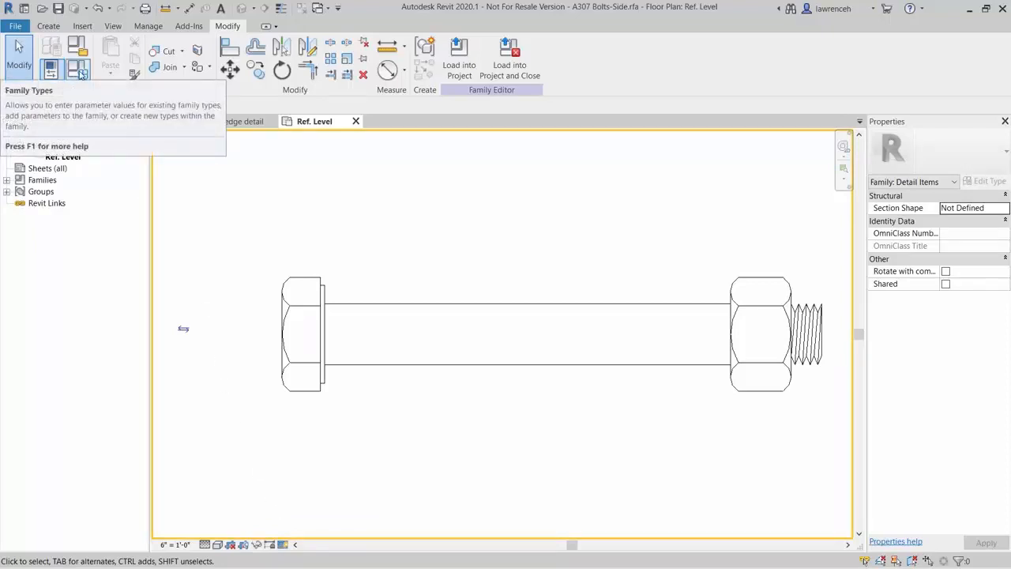
left_click(82, 74)
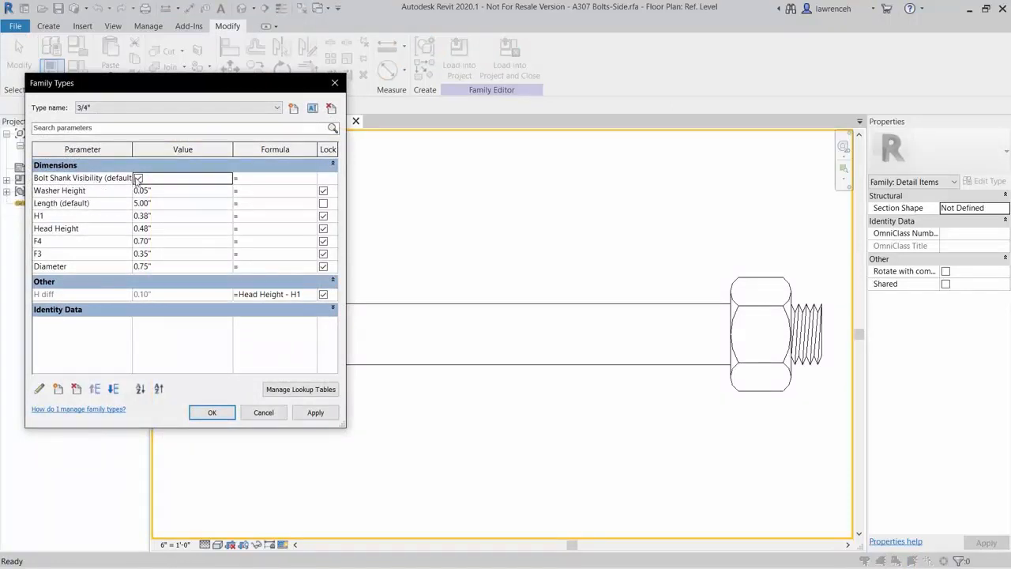
left_click(138, 179)
left_click(316, 414)
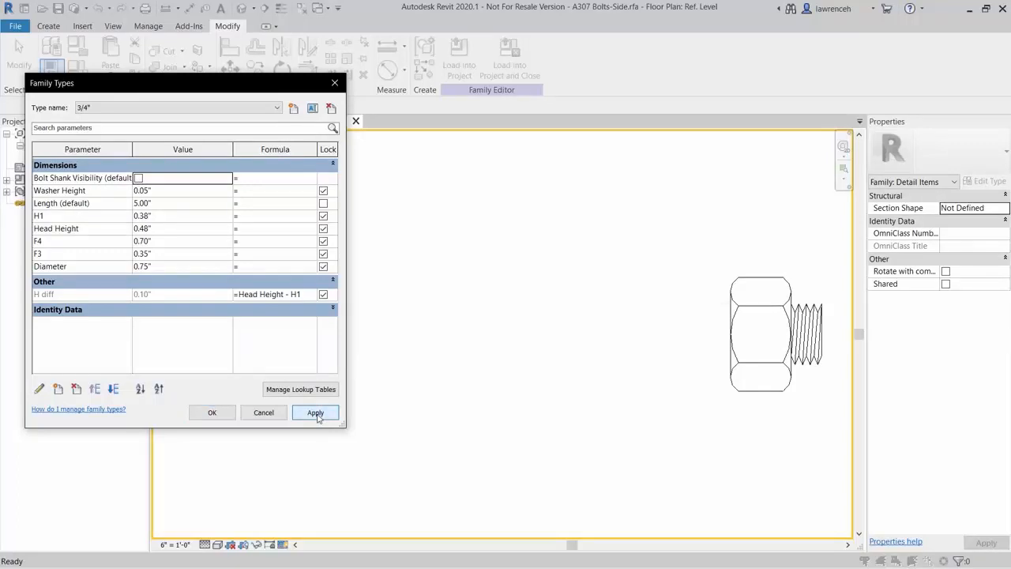
Switch Bolt Shank Visibility back on in the 3/4" family type and turn Preview Visibility off
left_click_drag(300, 87, 299, 117)
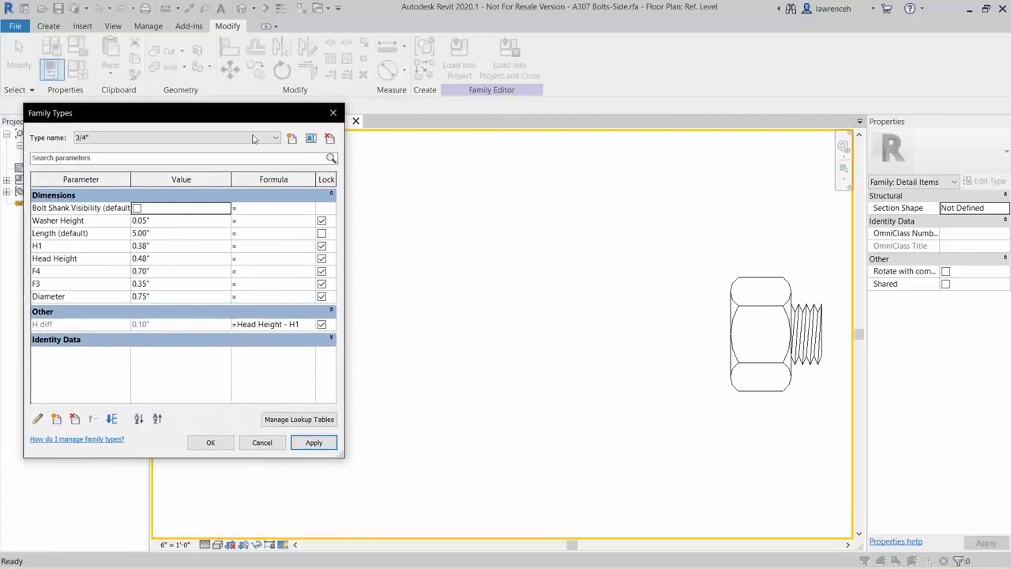
left_click(138, 209)
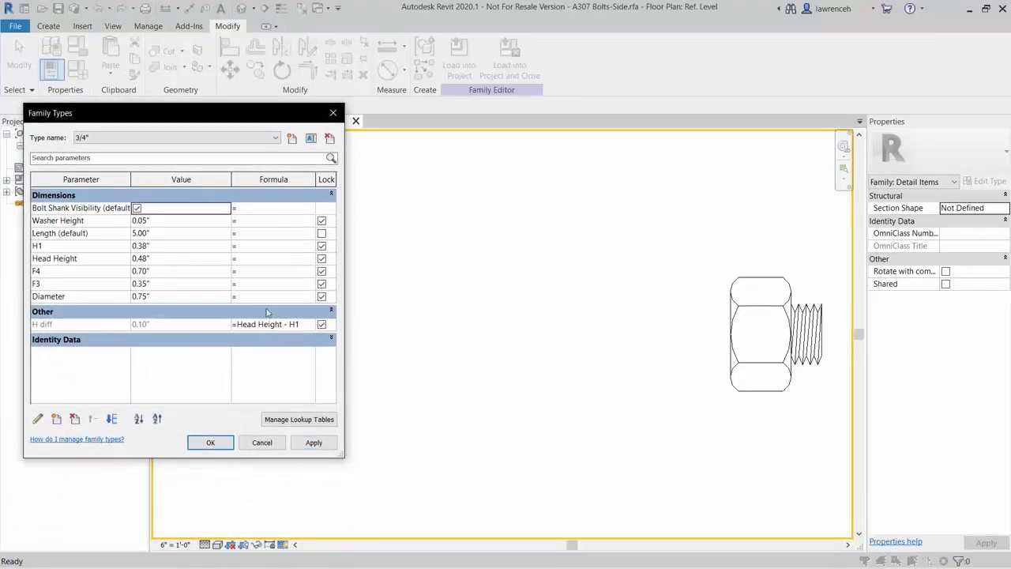
left_click(325, 447)
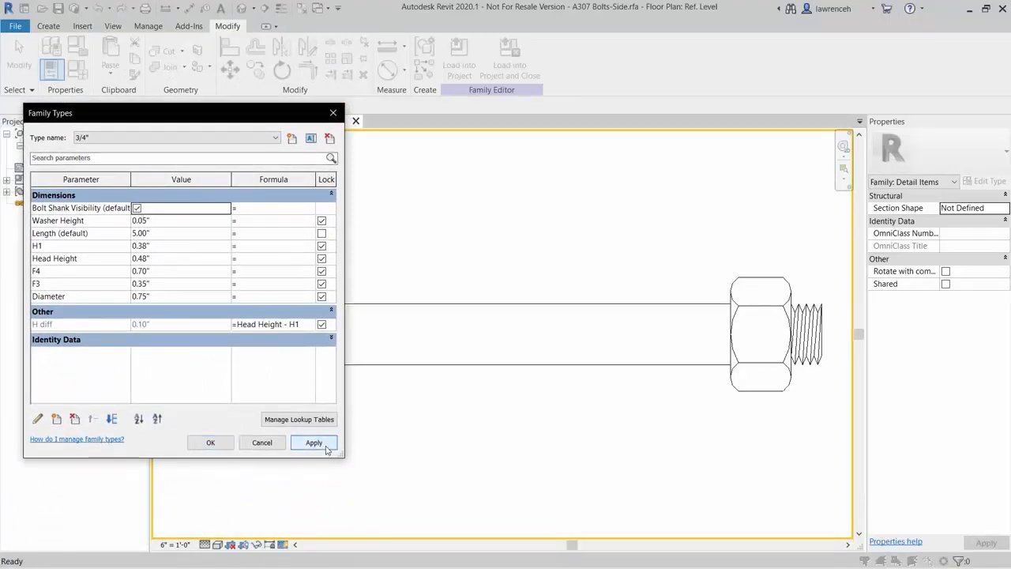
left_click(210, 443)
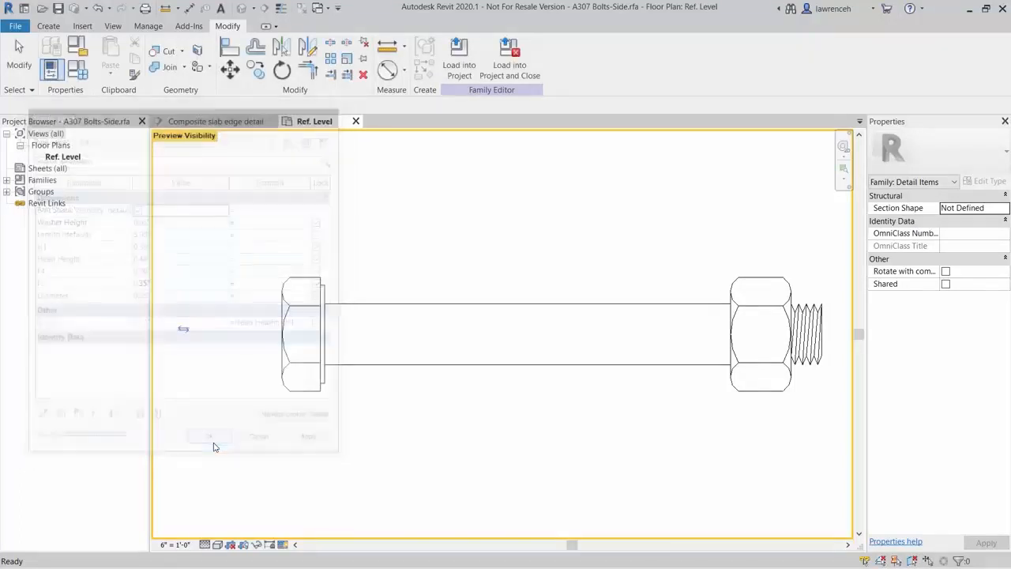
left_click(283, 544)
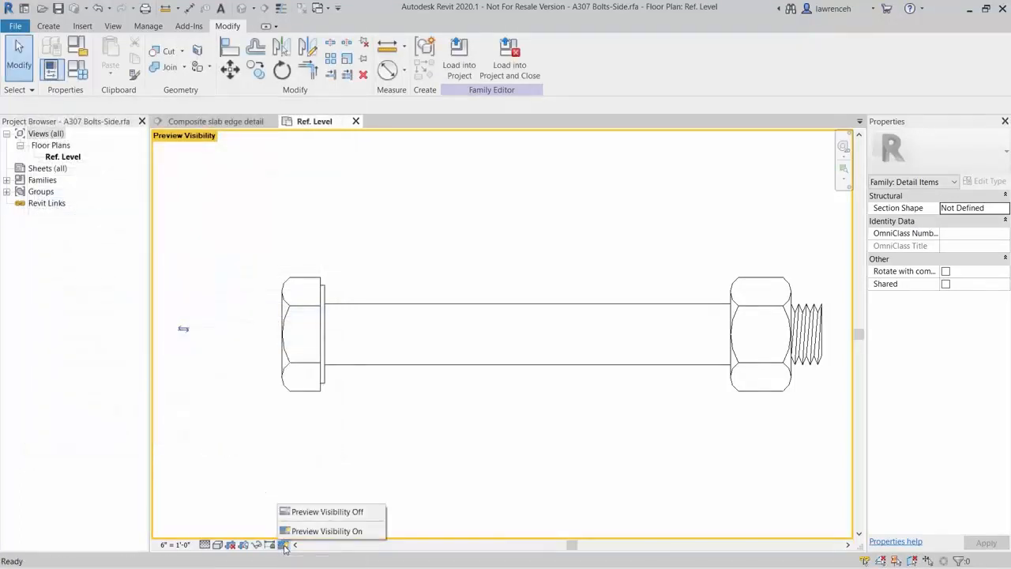
left_click(325, 512)
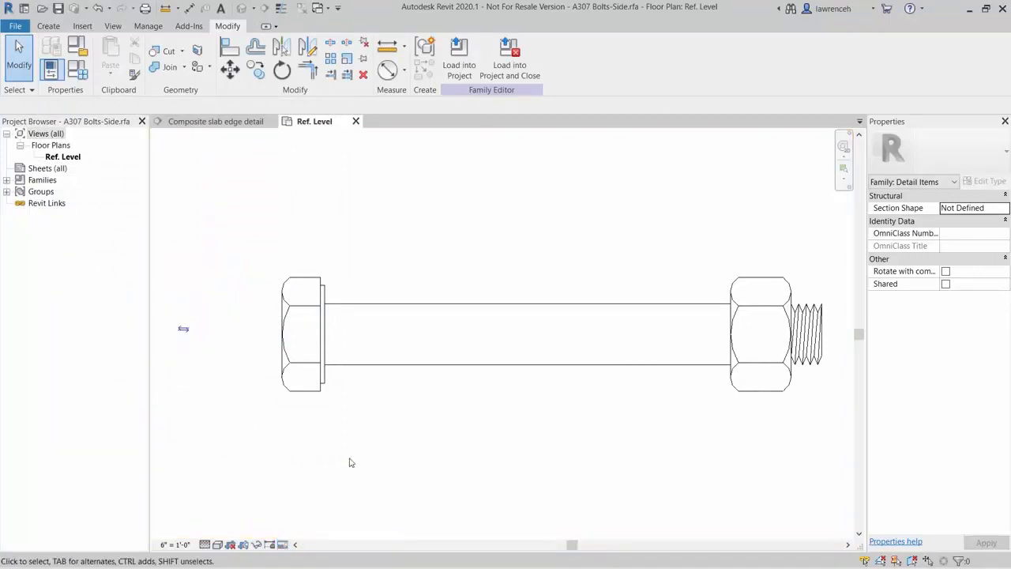
Load the bolt family into the project and close it without saving the file, overwriting the existing version
left_click(509, 73)
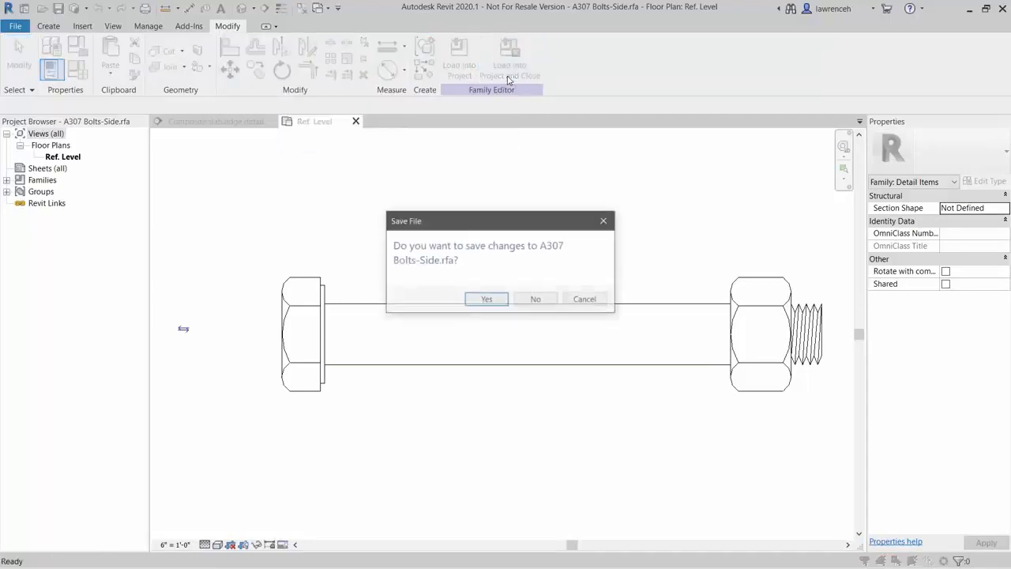
left_click(537, 300)
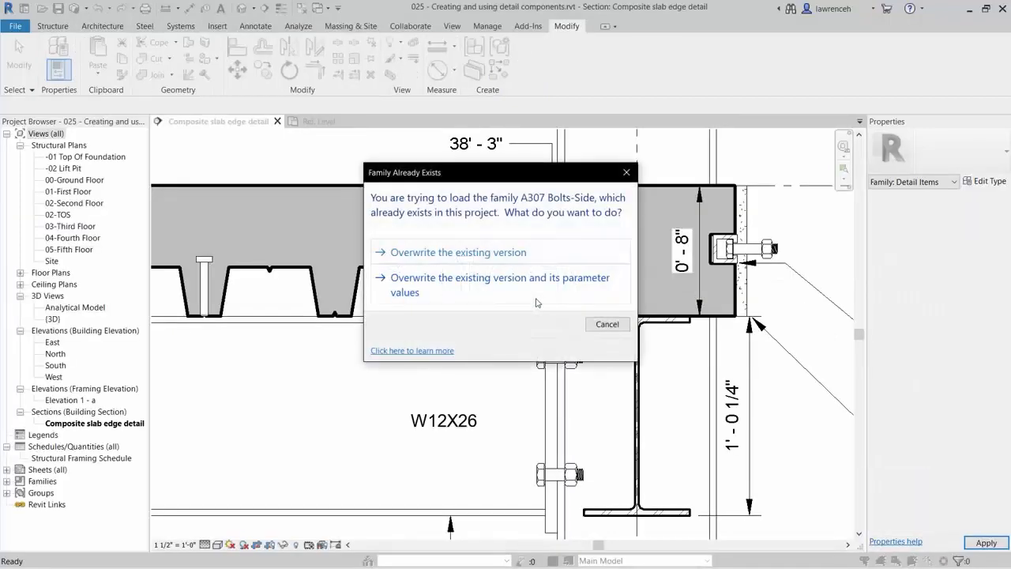
left_click(519, 254)
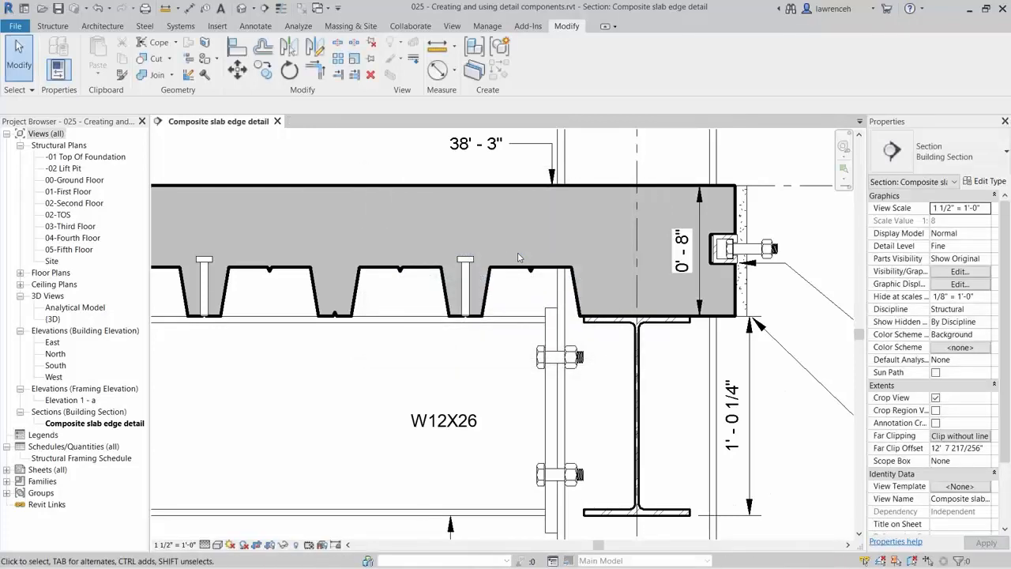
Turn off Bolt Shank Visibility for both 3/4" A307 bolts at the W12X26 beam connection
left_click(578, 366)
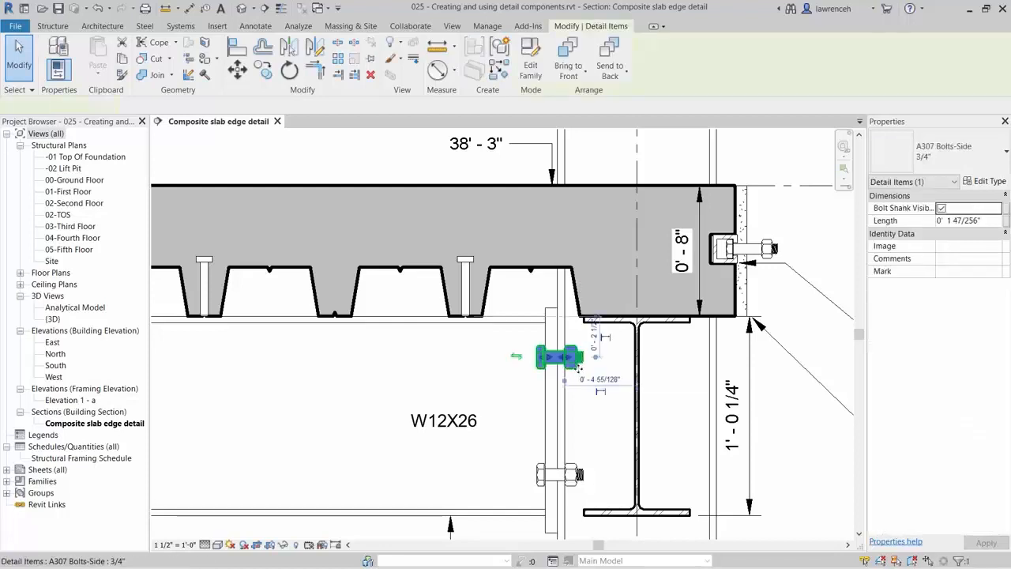
left_click(588, 468, "ctrl")
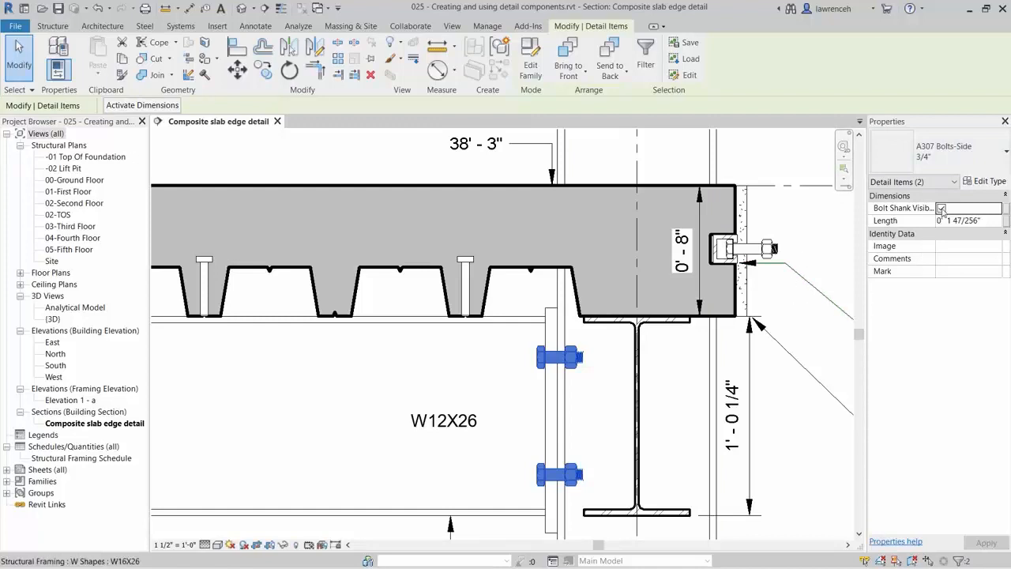
left_click(941, 208)
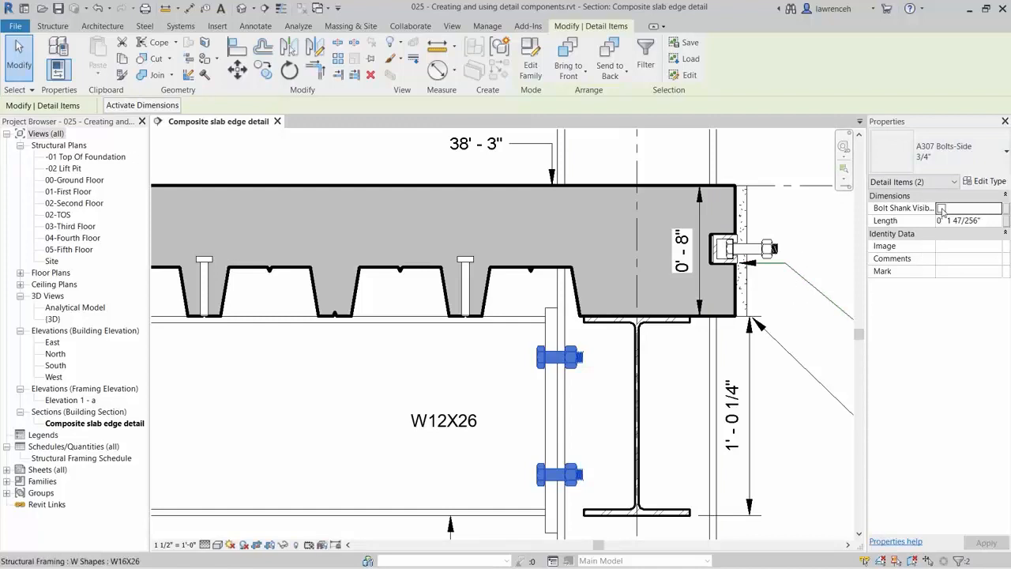
left_click(789, 431)
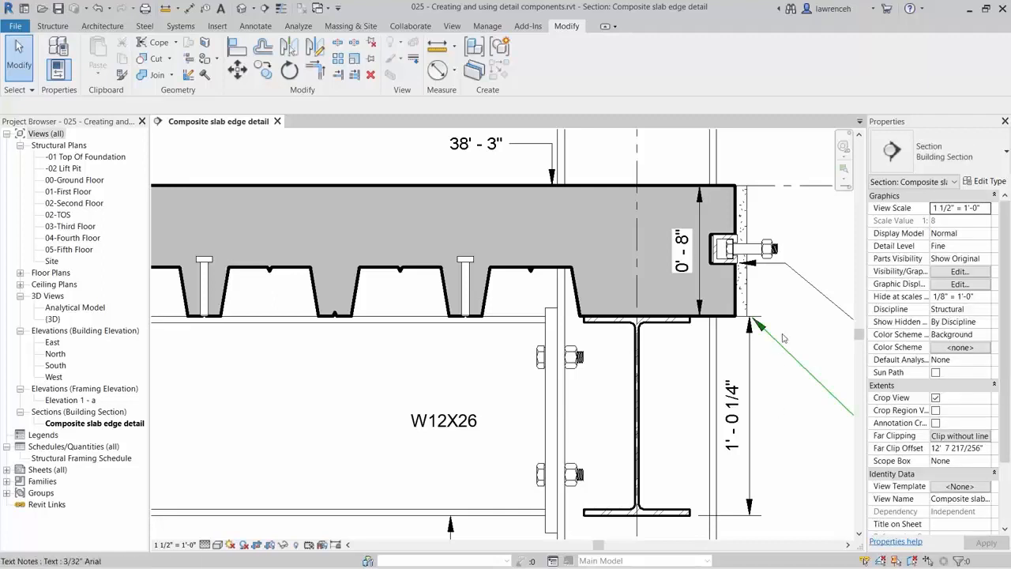
Try the 5/8" bolt at the cast-in channel with Bolt Shank Visibility off, and turn it back on
left_click(755, 249)
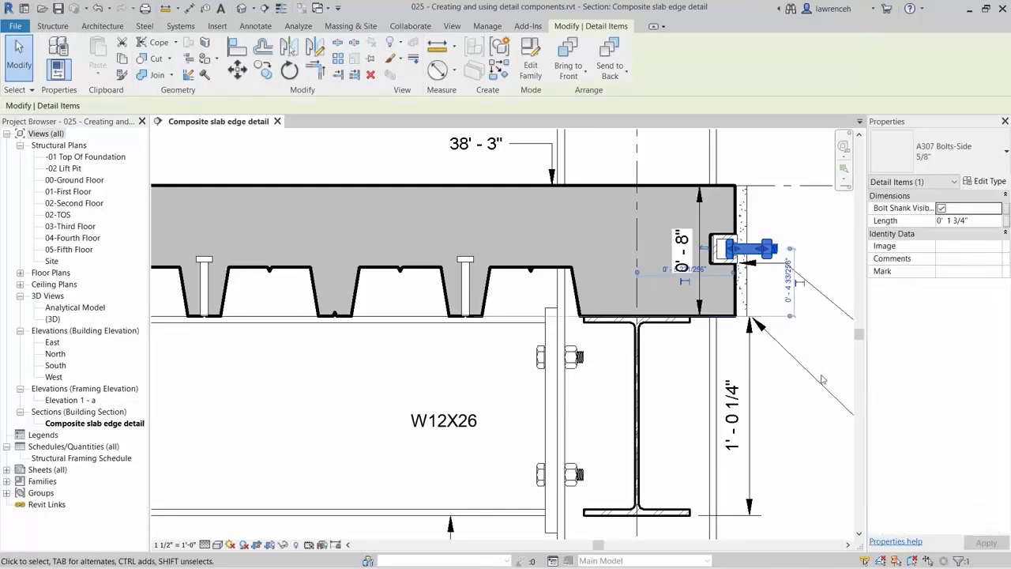
left_click(942, 209)
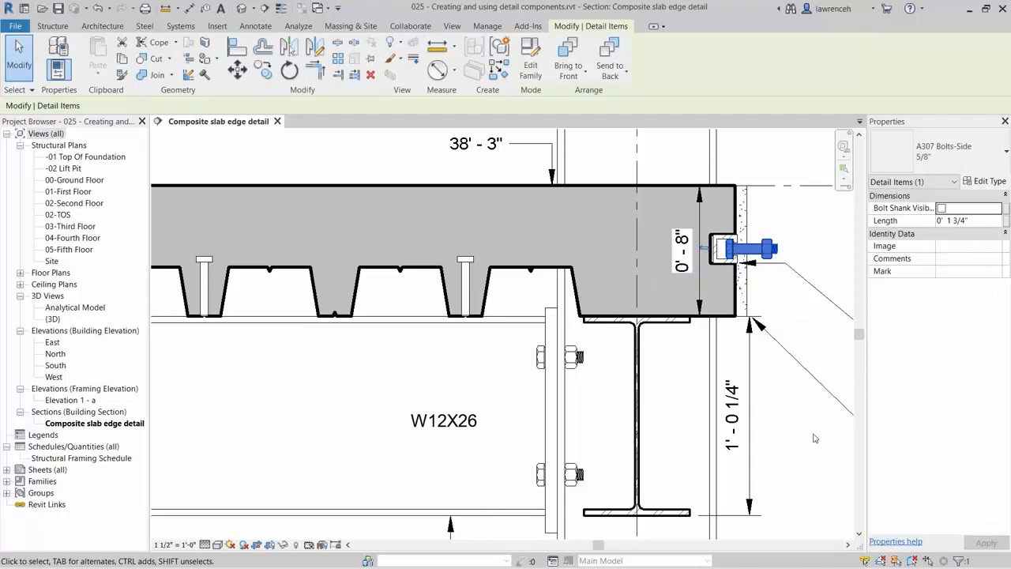
left_click(942, 209)
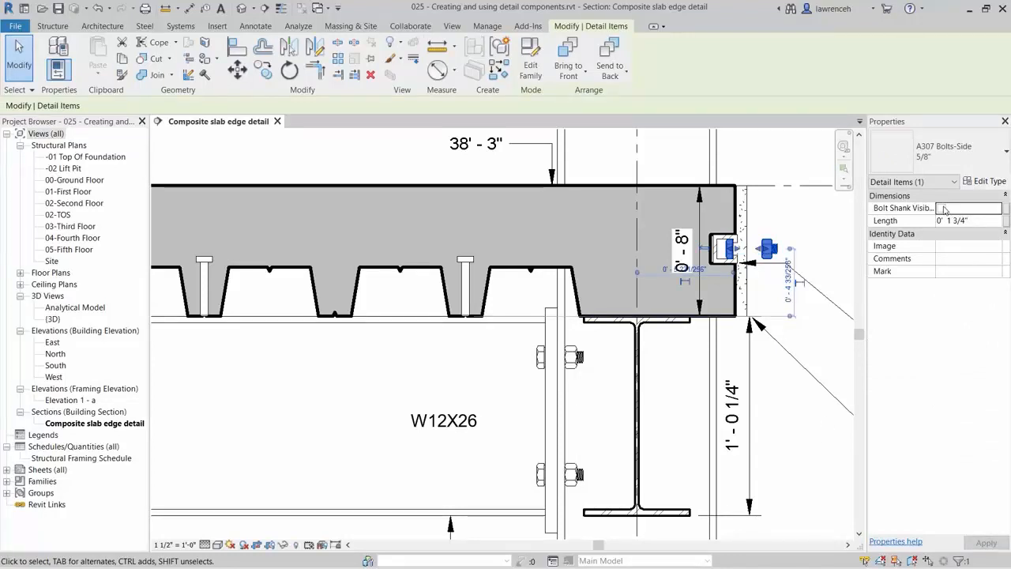
left_click(816, 417)
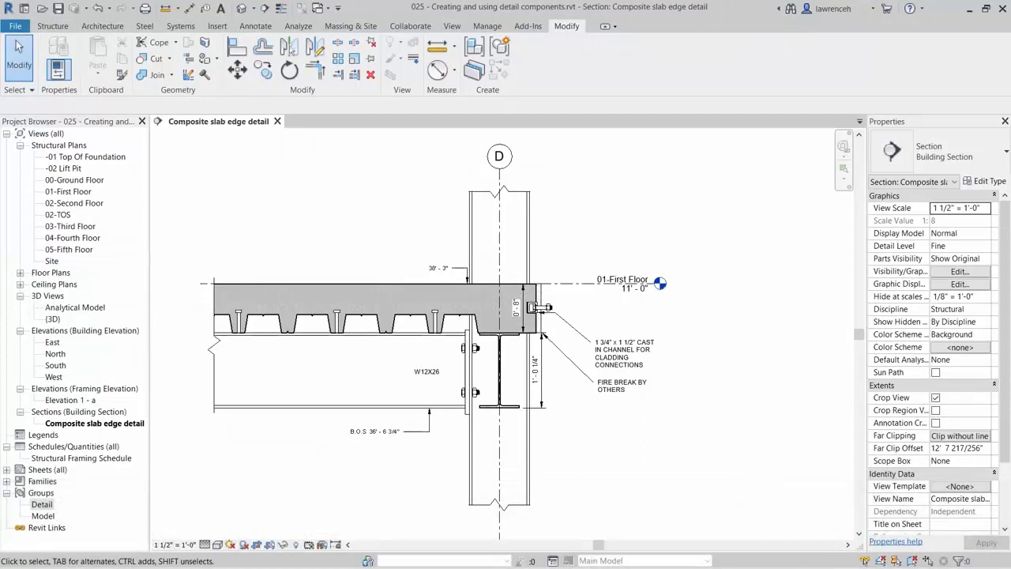
Select the whole slab edge detail and filter the selection to Detail Items and Lines (Thin Lines) only
left_click_drag(166, 151, 768, 544)
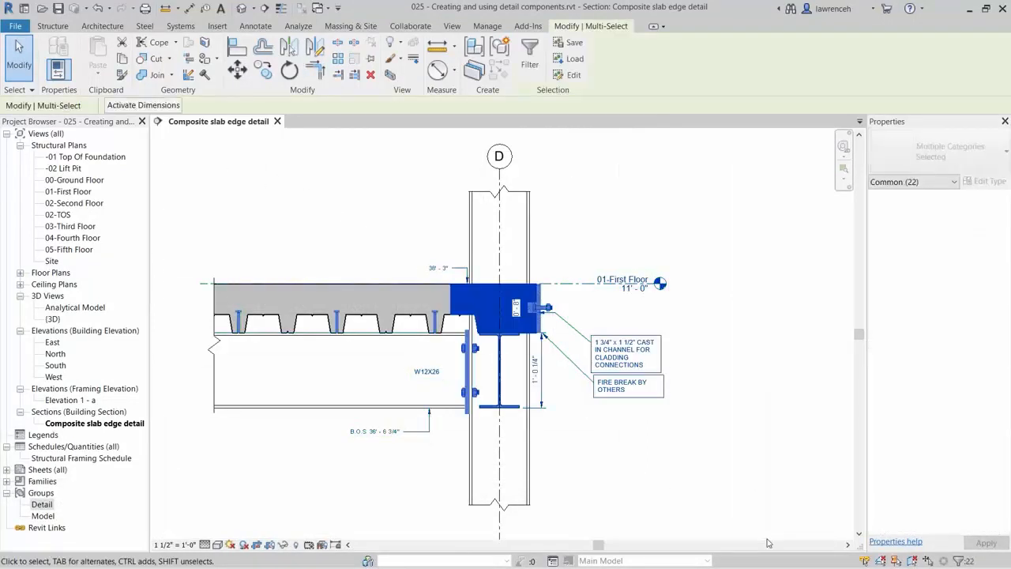
left_click(531, 68)
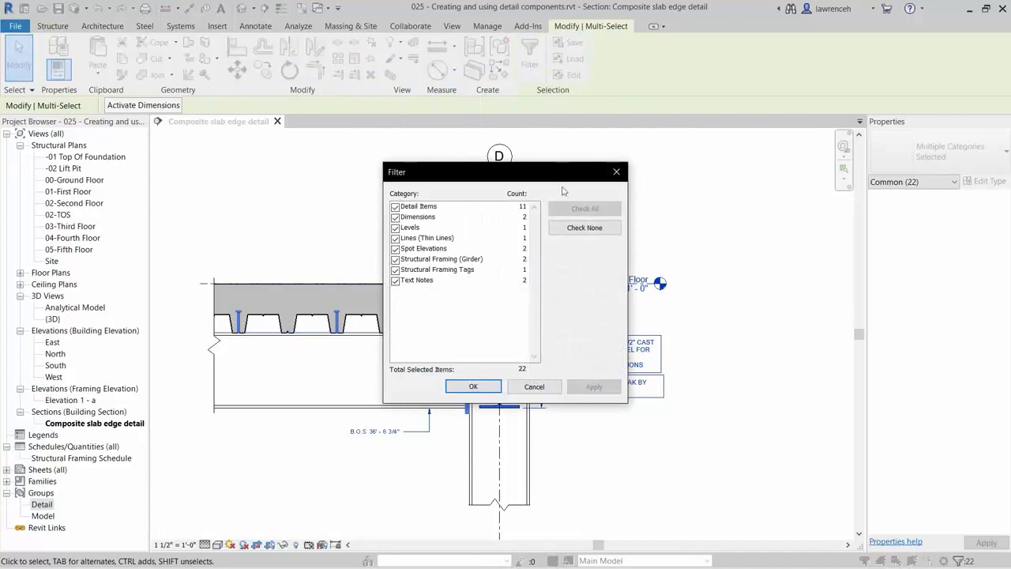
left_click(585, 228)
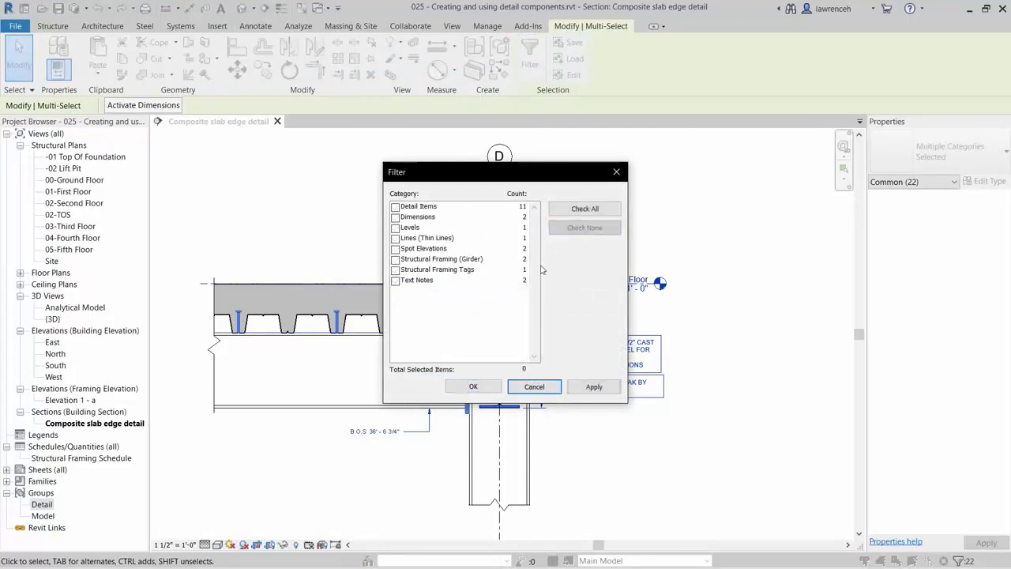
left_click(395, 207)
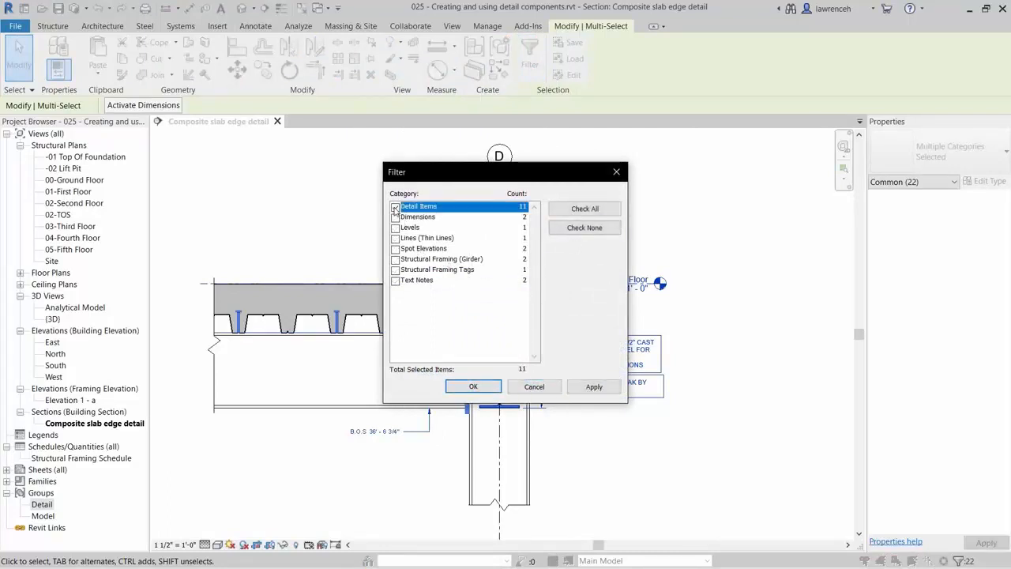
left_click(395, 239)
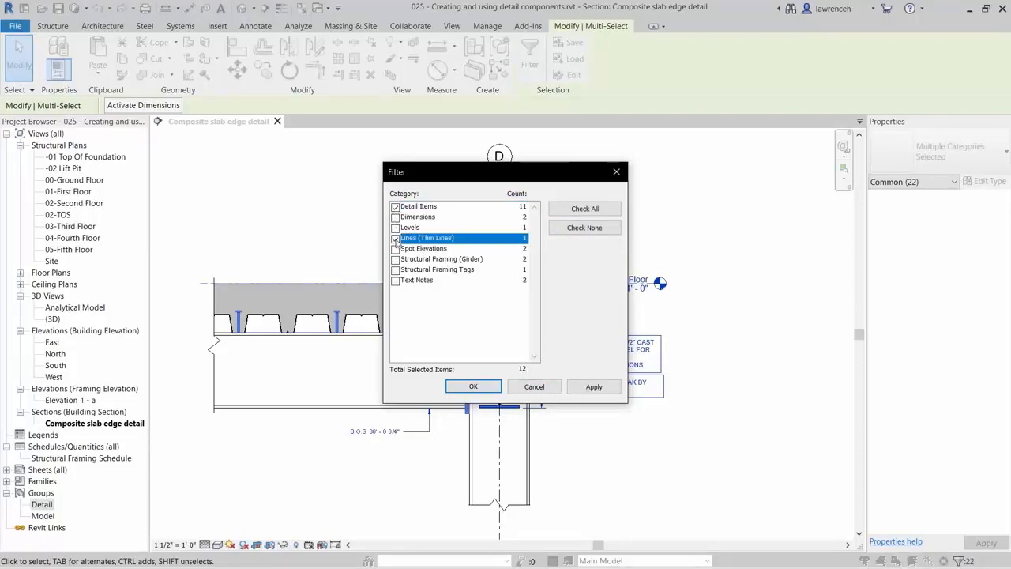
left_click(474, 386)
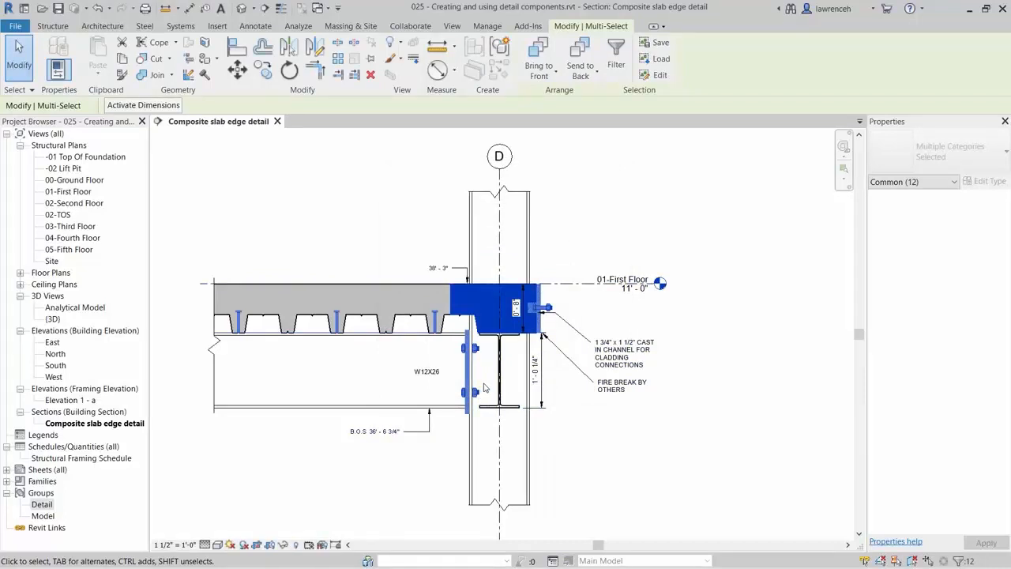
Create a detail group named "Slab Edge Details" from the filtered elements
left_click(500, 48)
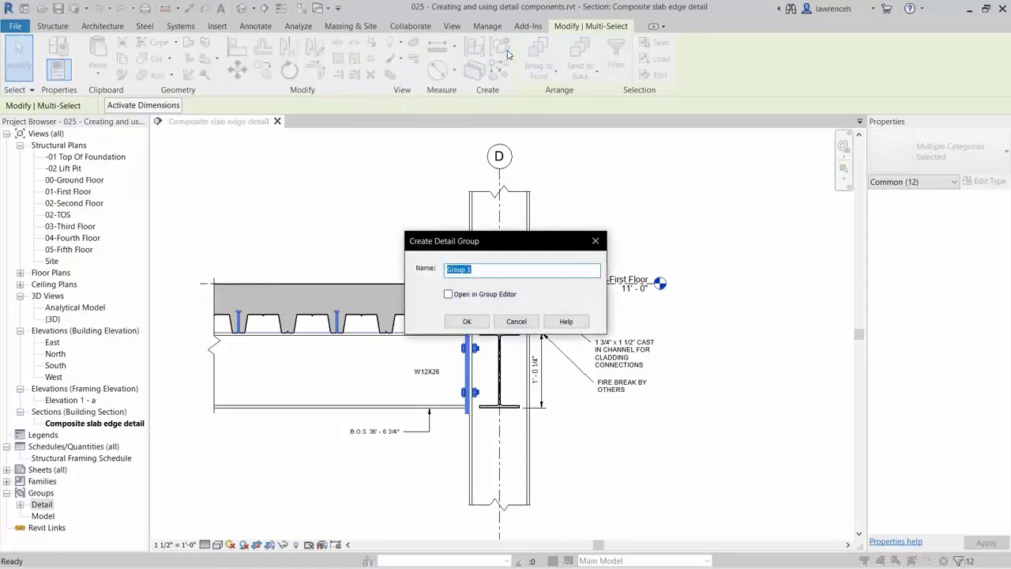
type("Slab Edge Details")
left_click(467, 322)
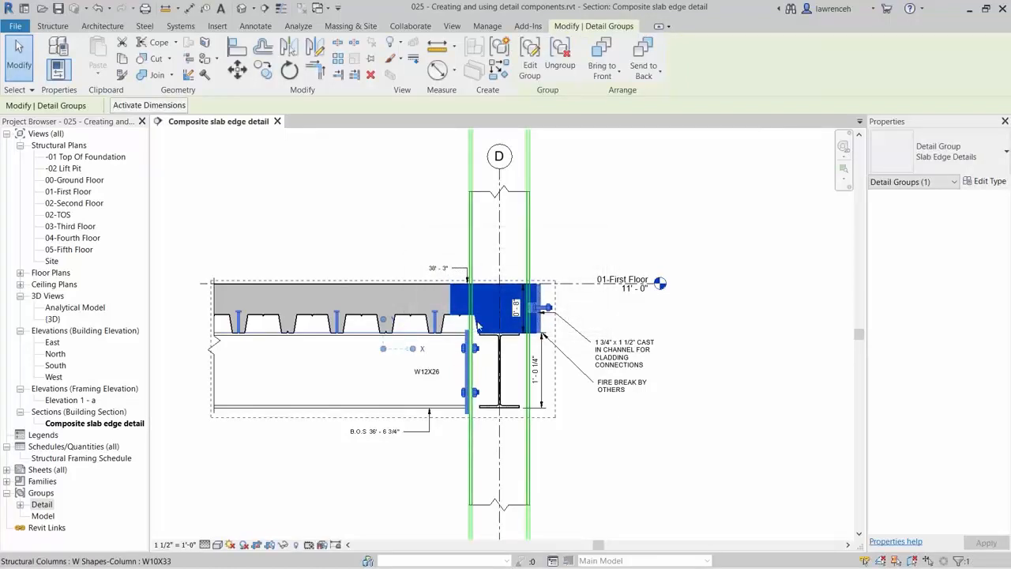
key("Escape")
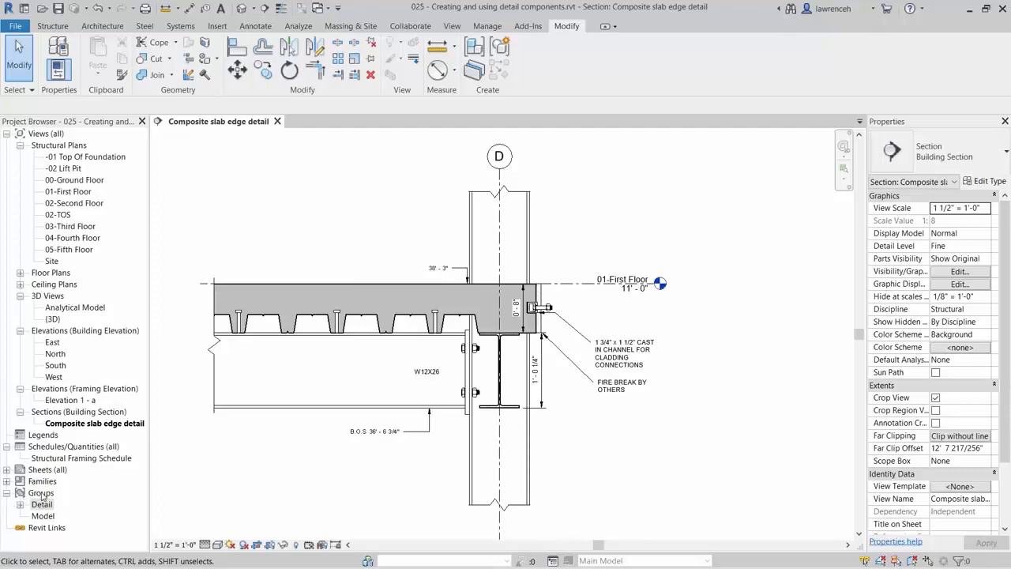
Place a copy of the Slab Edge Details group in the empty area below and beside the section detail
left_click(20, 505)
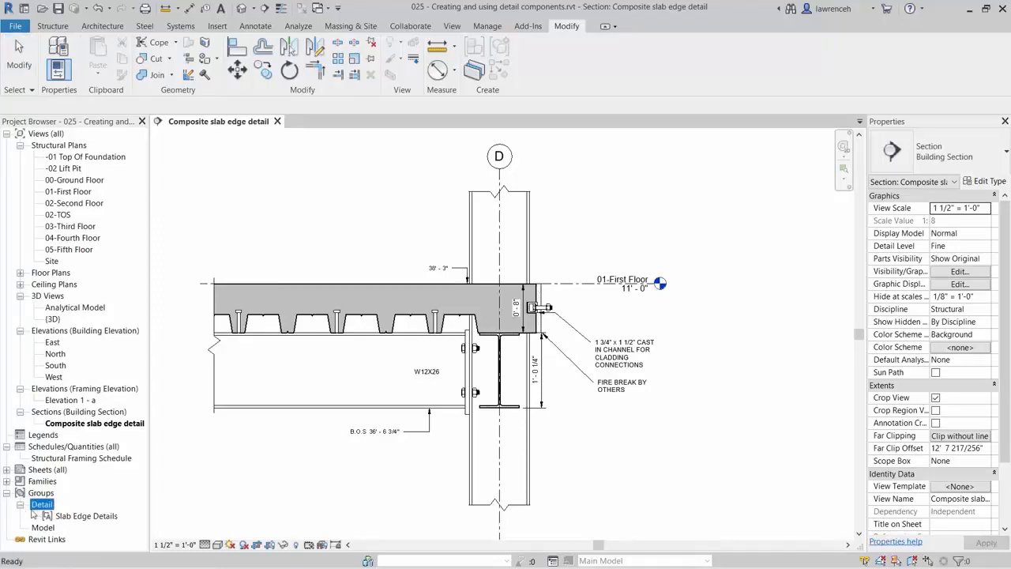
left_click(61, 517)
left_click(265, 482)
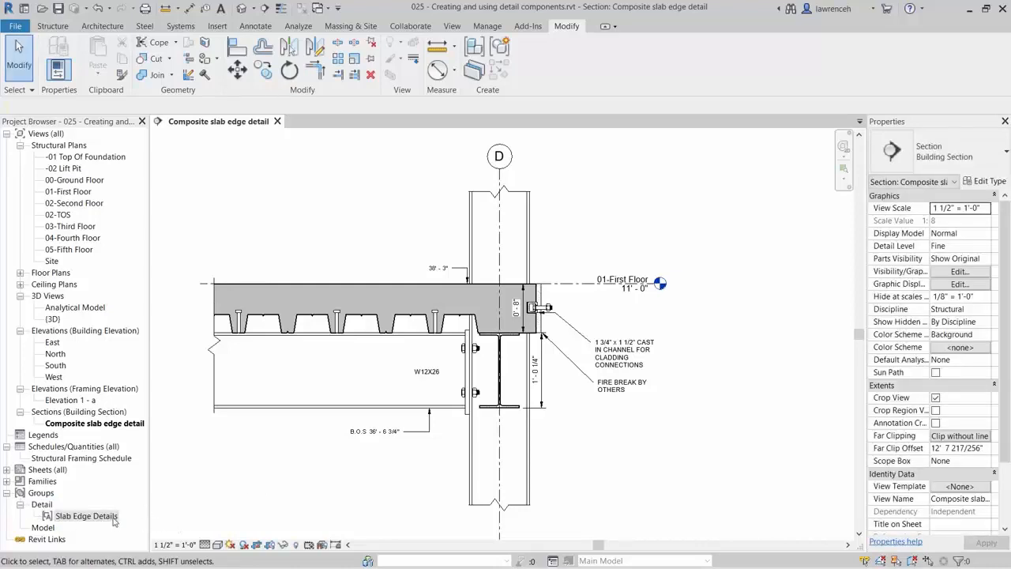
left_click_drag(76, 519, 630, 453)
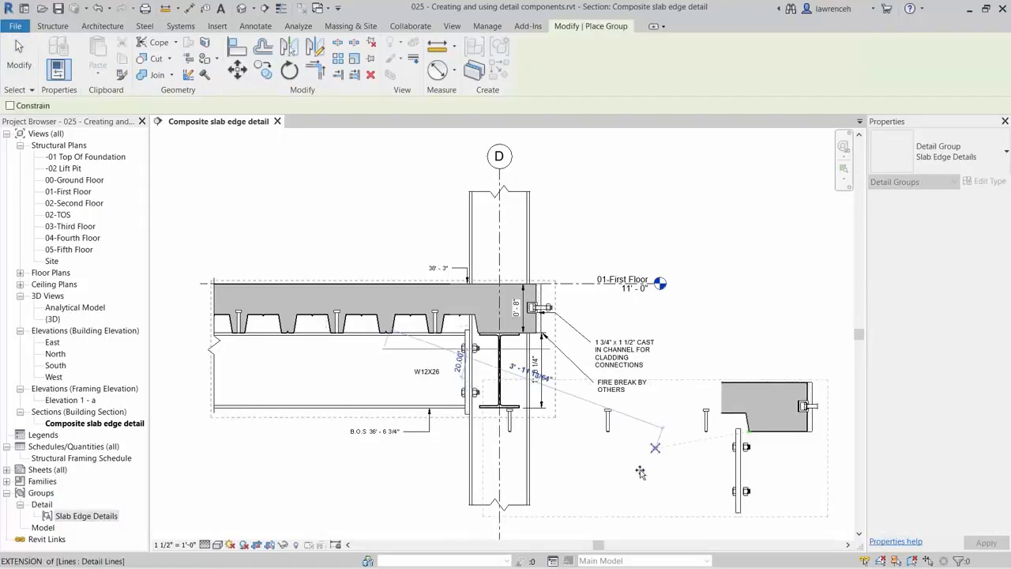
key("Escape")
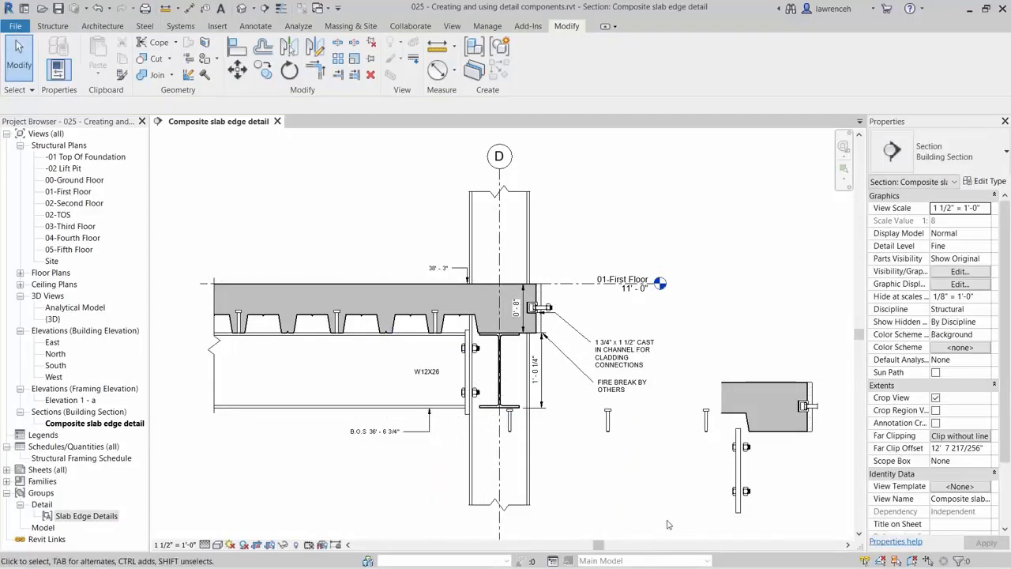
Open the placed copy of the Slab Edge Details group for editing and cancel out of the group editor
left_click(738, 491)
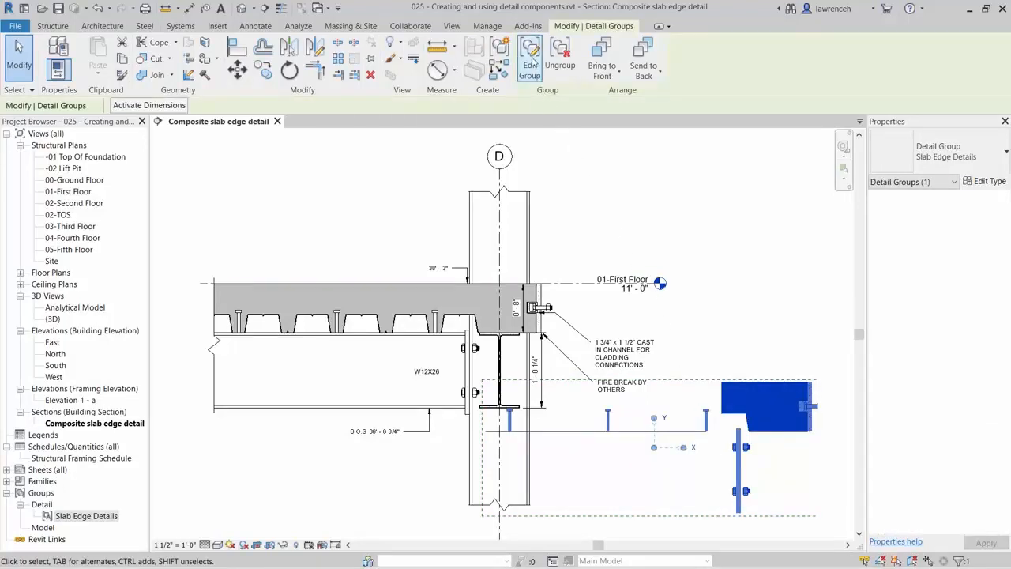
left_click(531, 63)
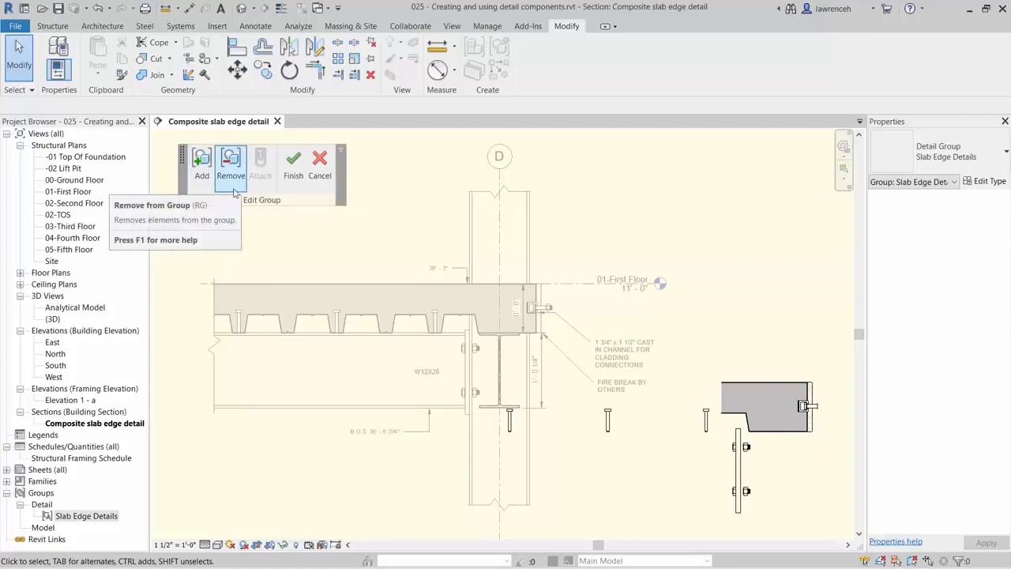
left_click(320, 187)
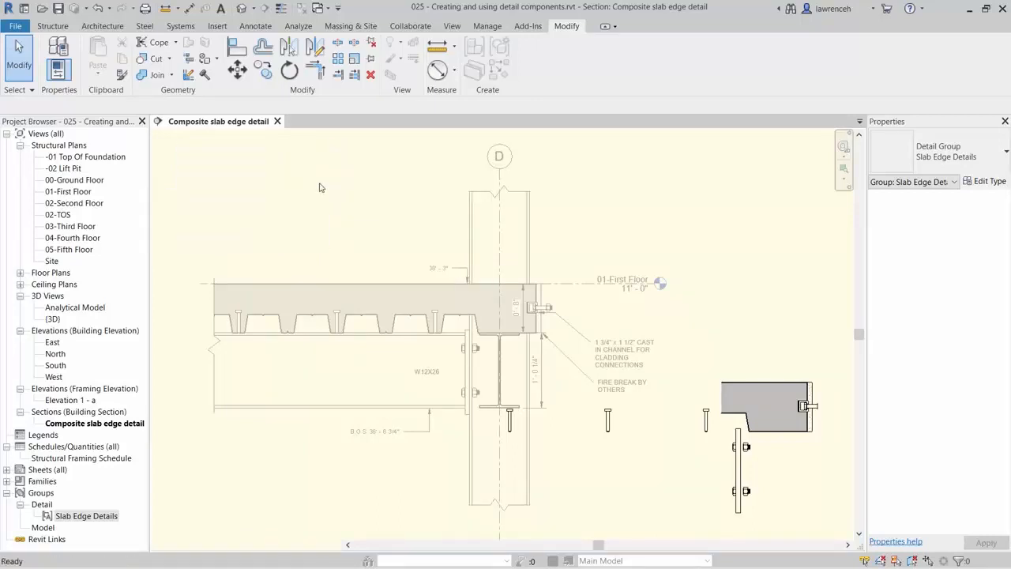
left_click(353, 478)
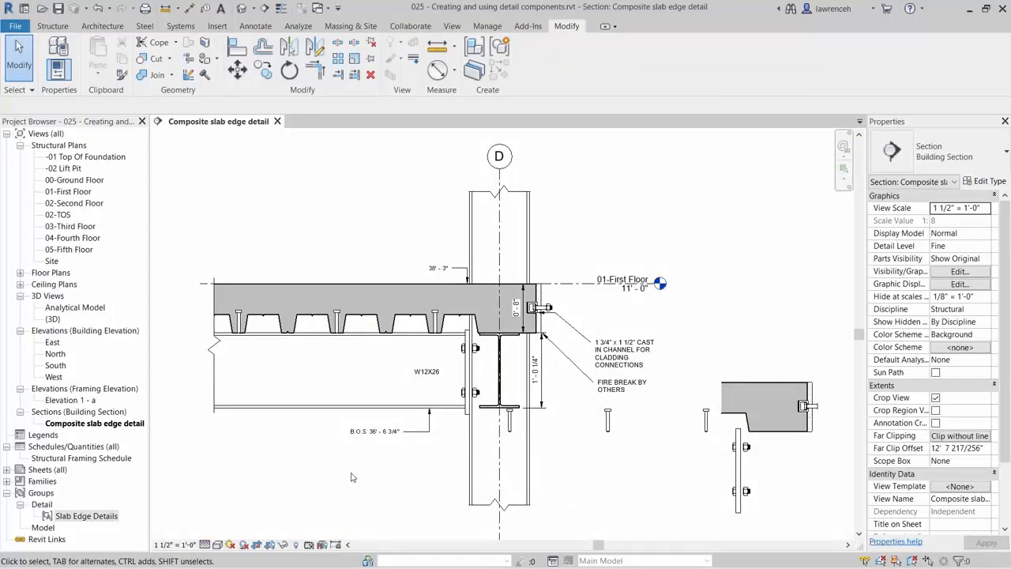
Ungroup the placed copy of the Slab Edge Details group into separate elements
left_click(739, 470)
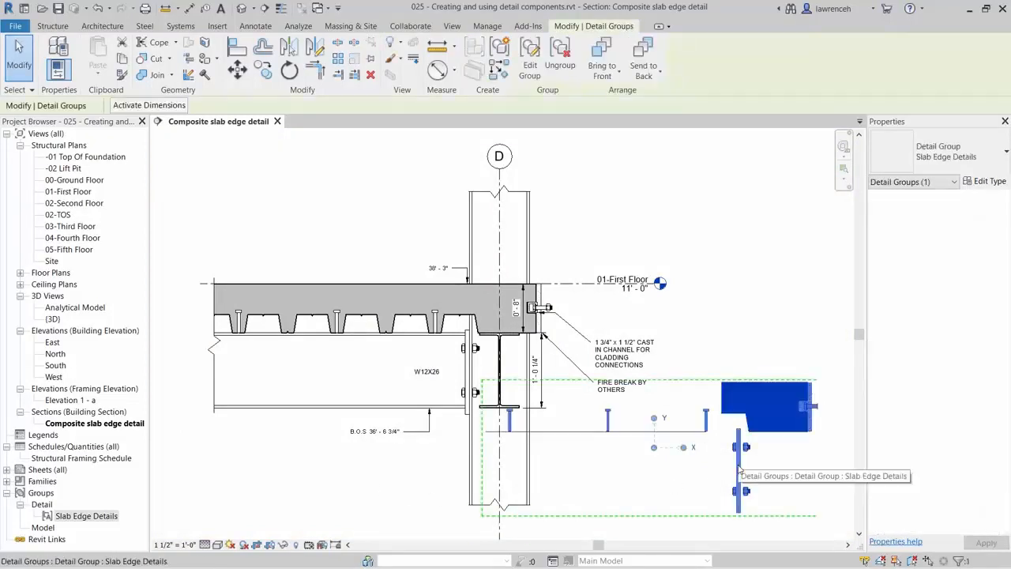
left_click(570, 76)
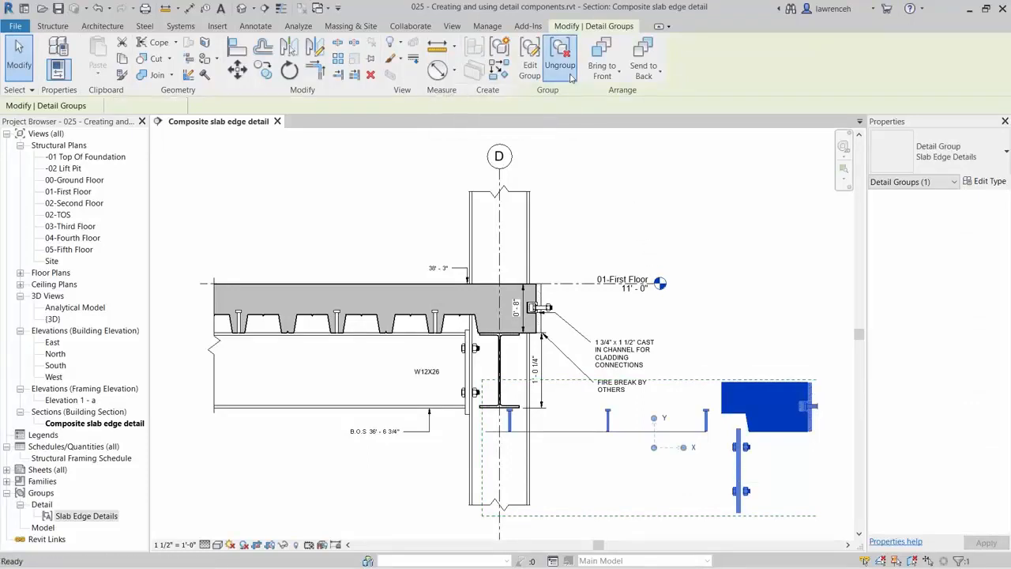
left_click(731, 233)
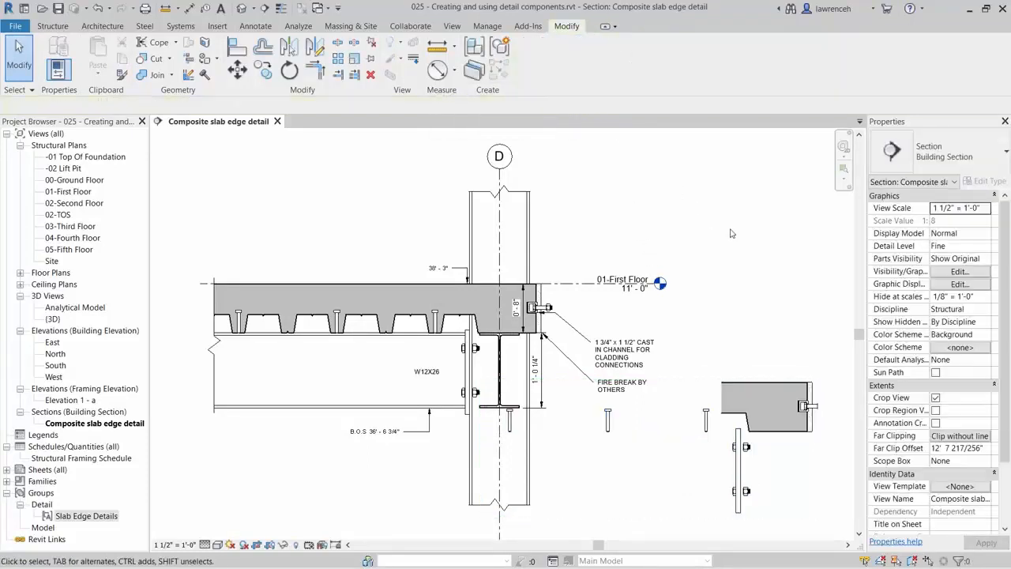
Check that the ungrouped copy's elements are individually selectable and delete its shear studs, slab edge, channel, plate and bolts
left_click(753, 405)
left_click(752, 474)
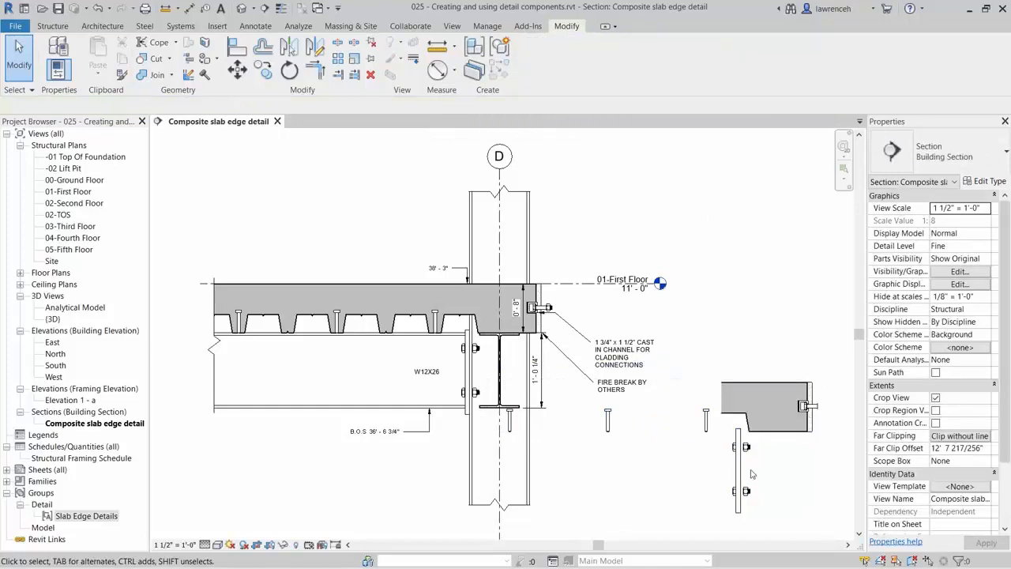
left_click(741, 470)
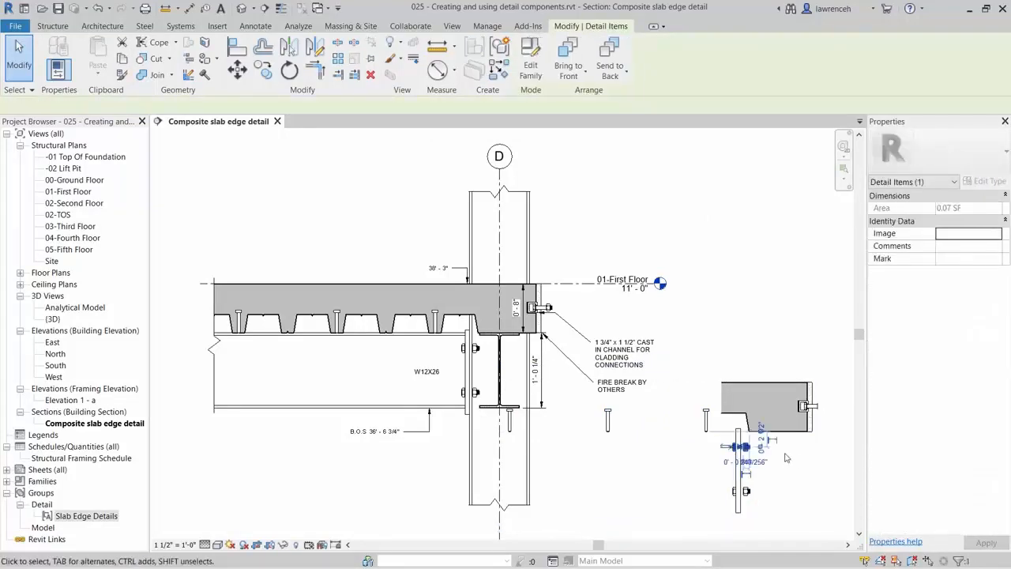
left_click(794, 458)
key("Tab")
left_click(705, 417)
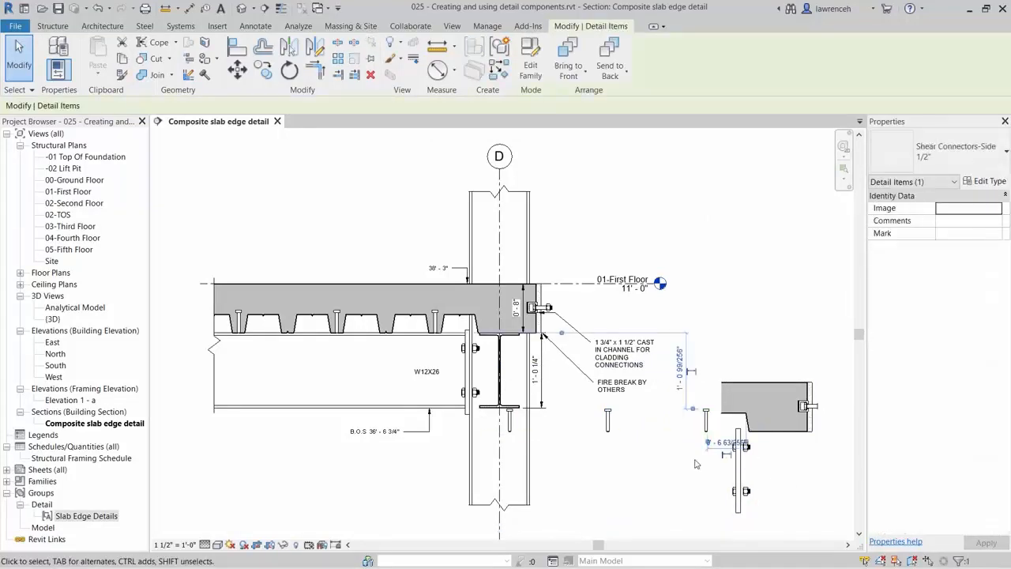
left_click(695, 465)
left_click(706, 457)
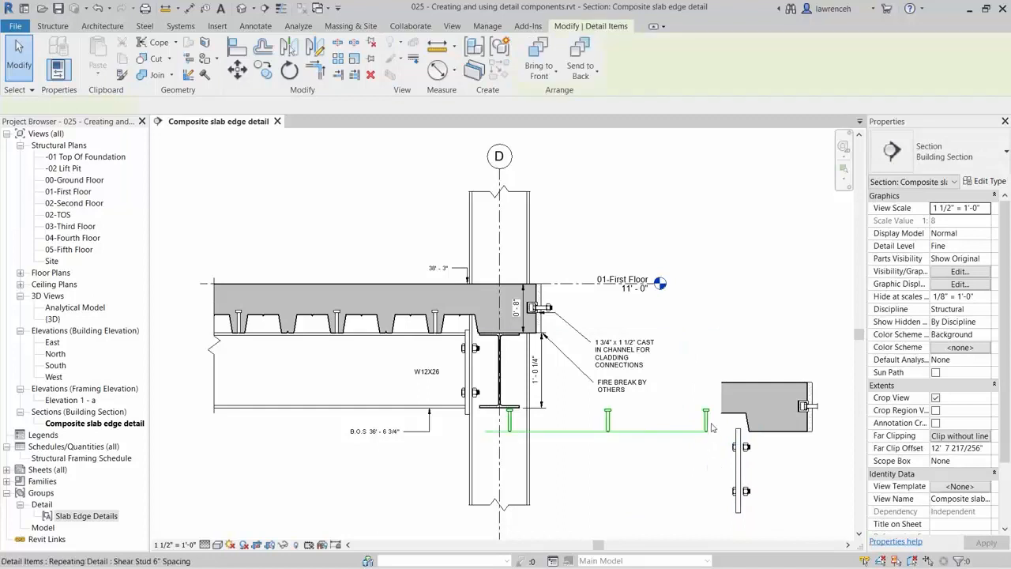
left_click(707, 465)
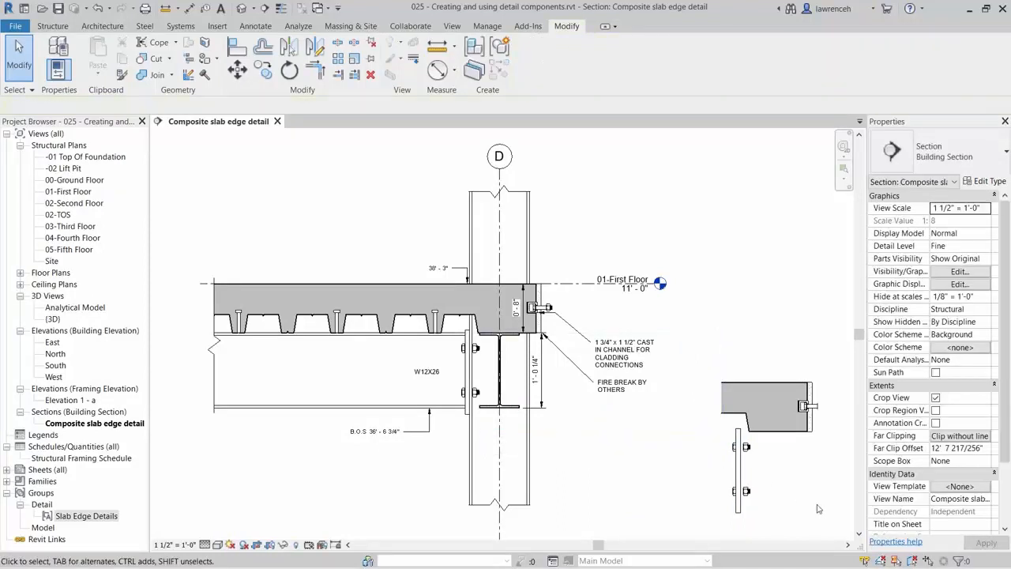
left_click(804, 406)
key("Delete")
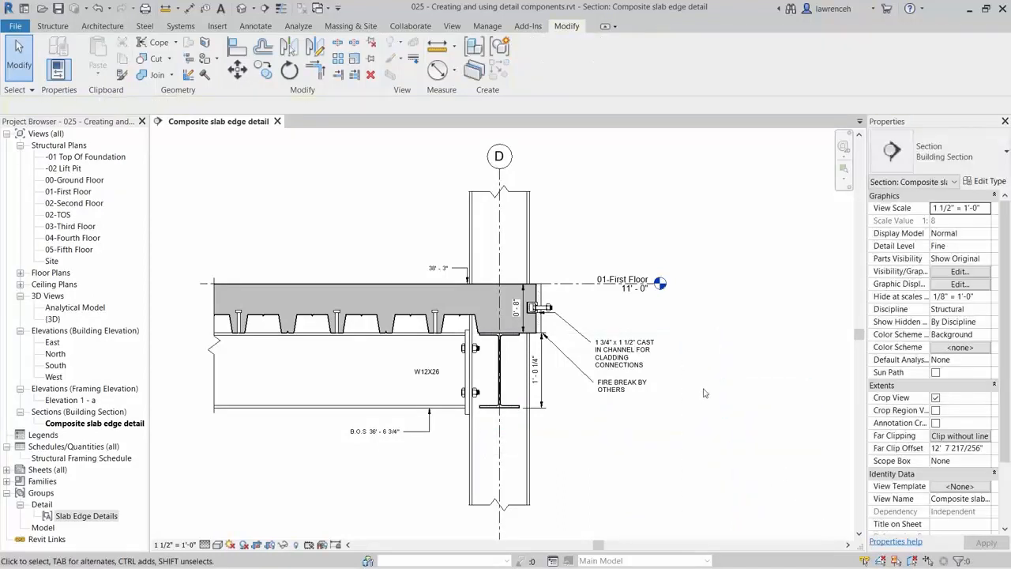
scroll(811, 418, "up", 4)
scroll(811, 419, "down", 5)
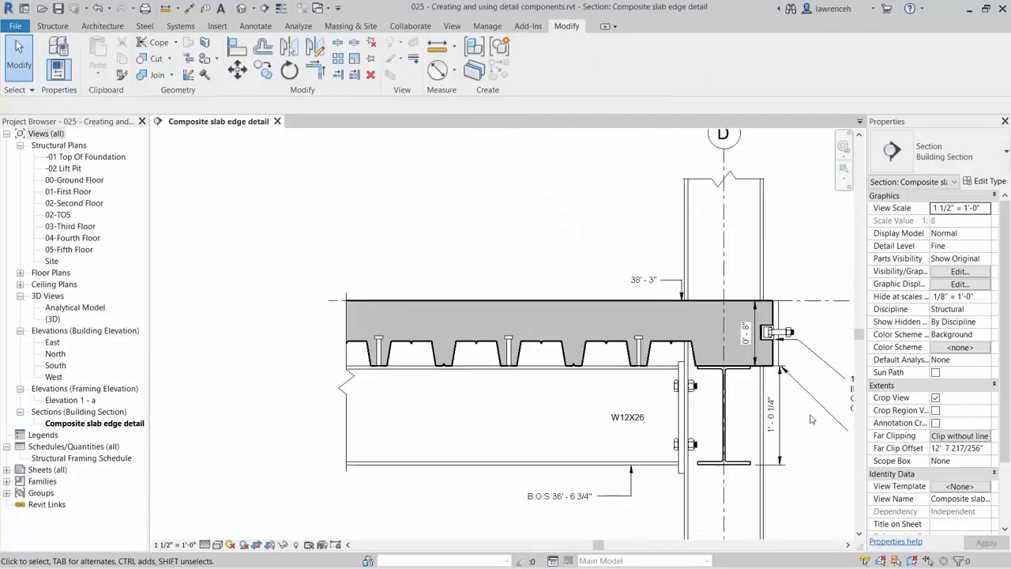
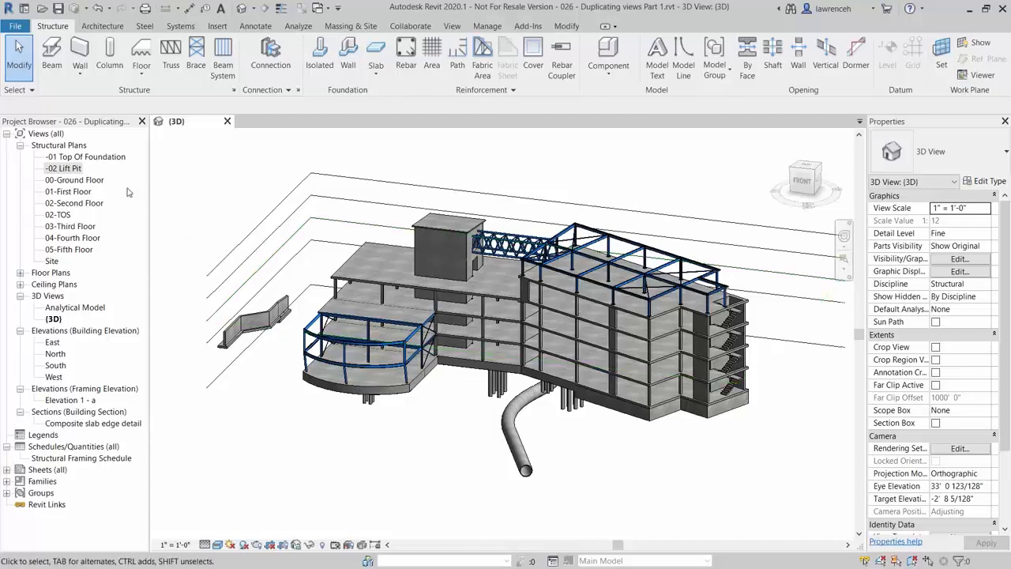
Open the -02 Lift Pit structural plan and try a top offset of 0' 6" in its view range
double_click(66, 170)
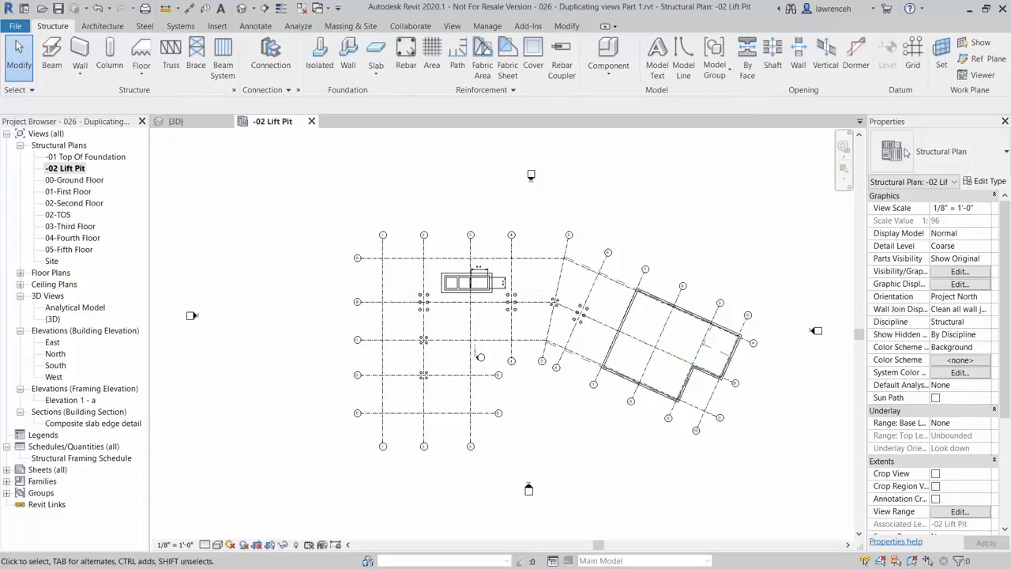
left_click(959, 512)
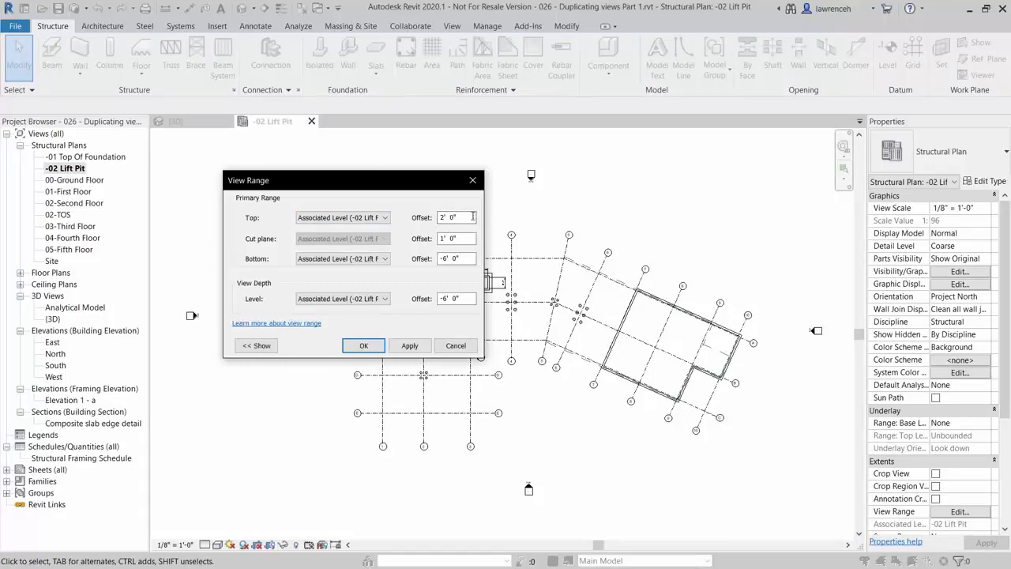
left_click_drag(472, 217, 441, 217)
type("6'")
left_click(413, 346)
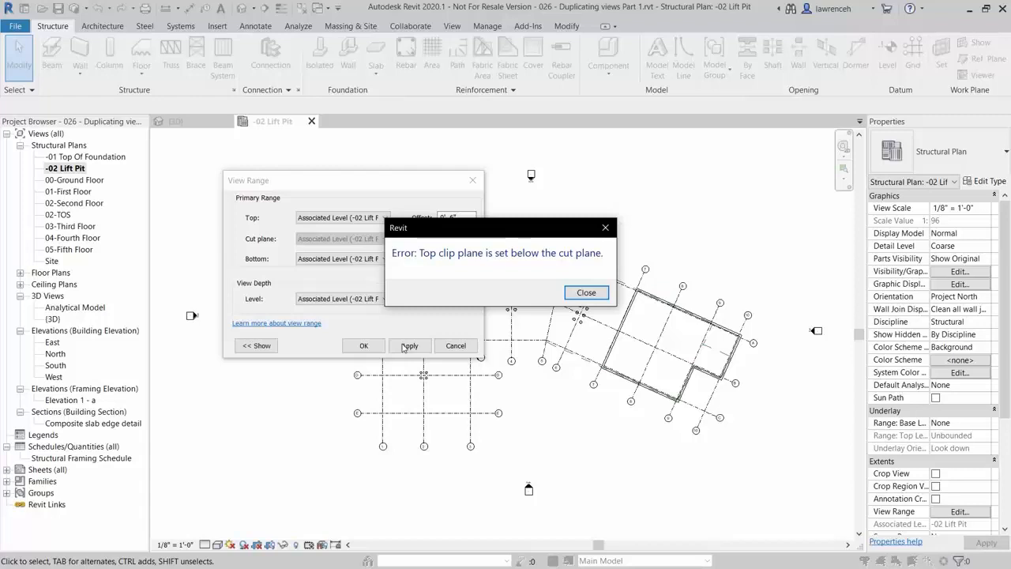
left_click(586, 294)
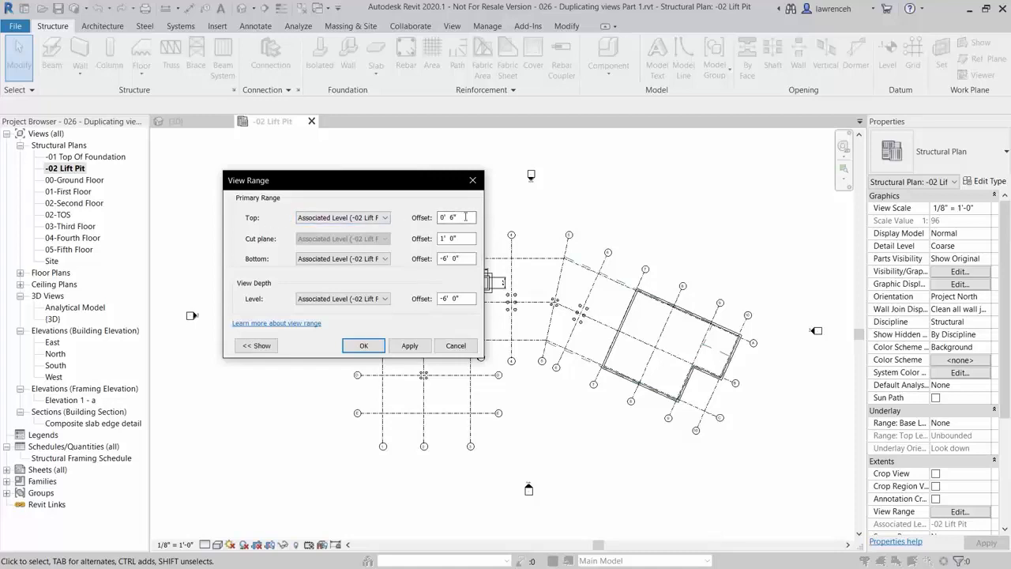
Set the view range's top offset to 1' 0" and try a bottom offset of -8' 0"
left_click_drag(465, 216, 405, 213)
type("1")
left_click(458, 238)
double_click(464, 259)
type("-8")
left_click(424, 350)
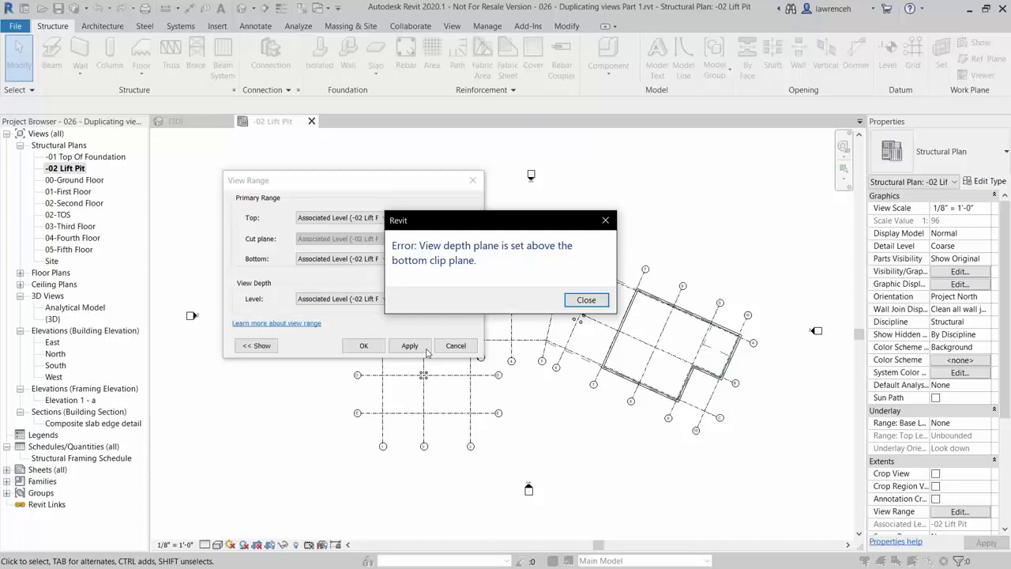
Set the primary range's bottom offset to -6' 0" and apply the view range
left_click(586, 300)
left_click_drag(471, 258, 408, 260)
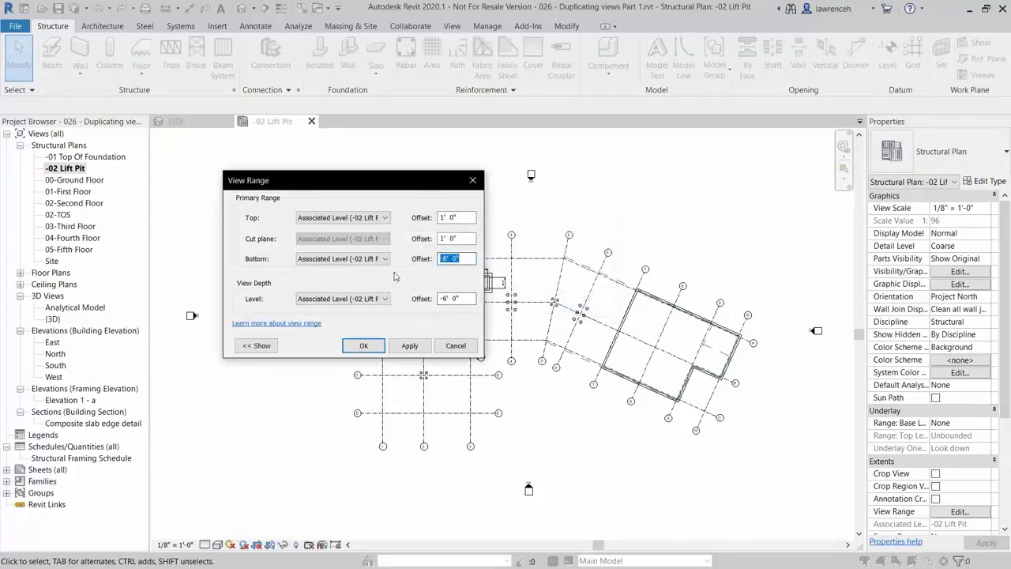
type("-6")
left_click(408, 346)
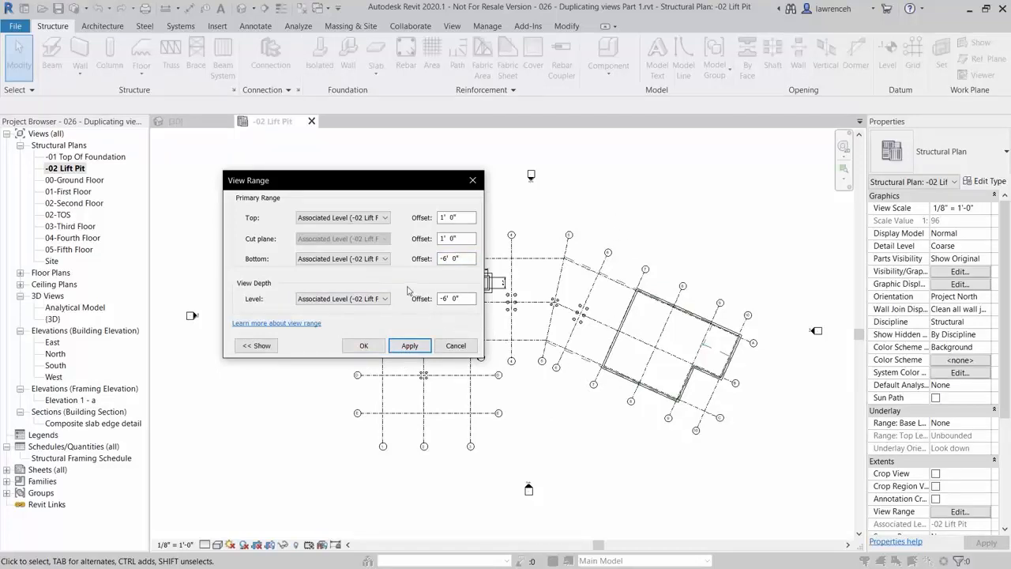
Set both the primary range's bottom and the view depth level to Unlimited and apply the view range
left_click(346, 261)
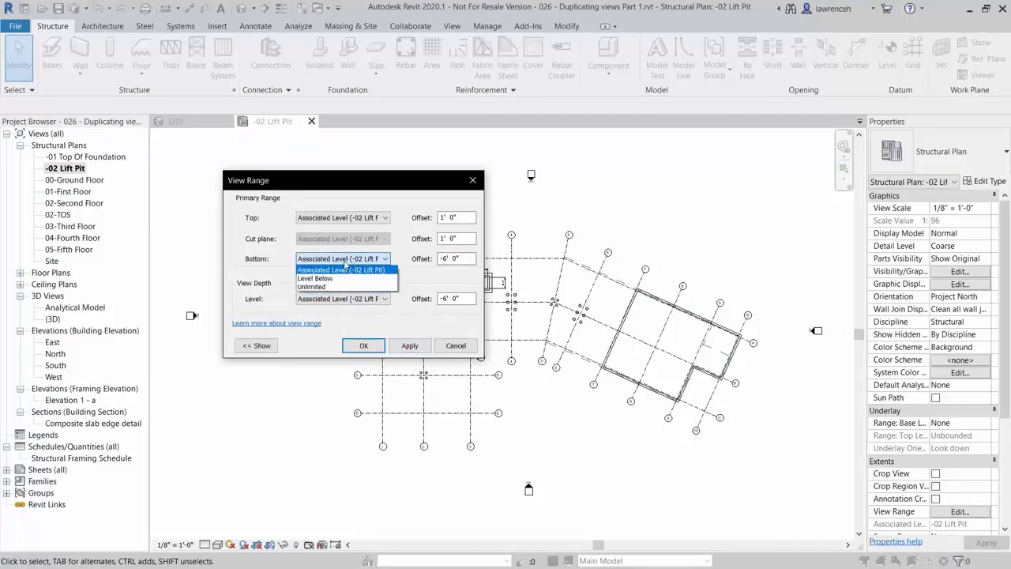
left_click(313, 286)
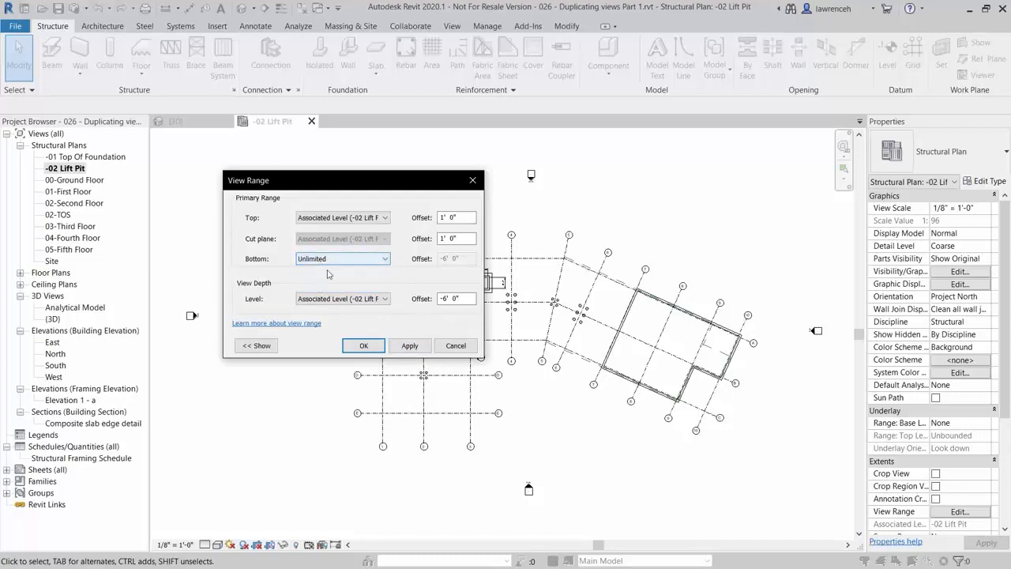
left_click(383, 299)
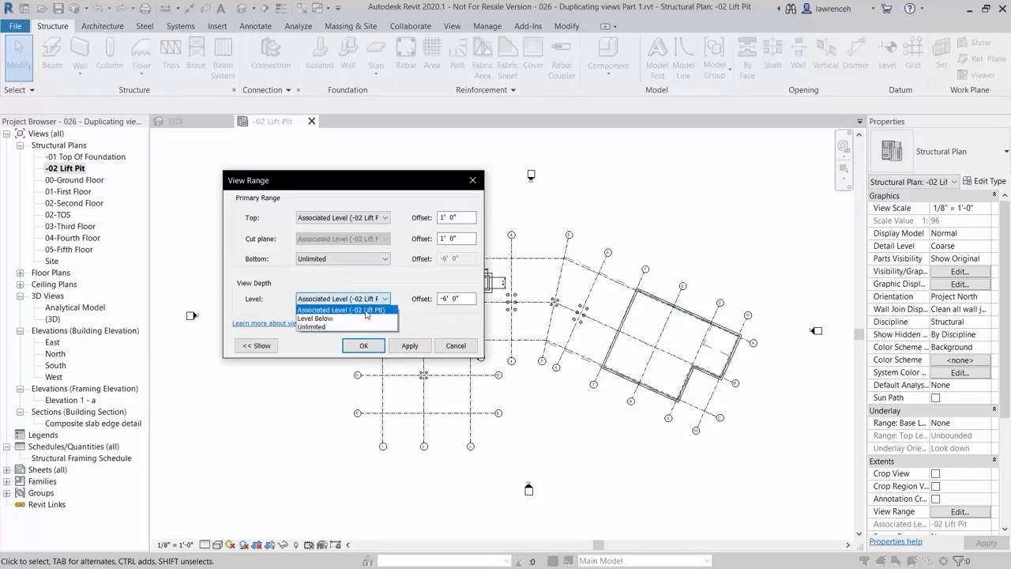
left_click(348, 326)
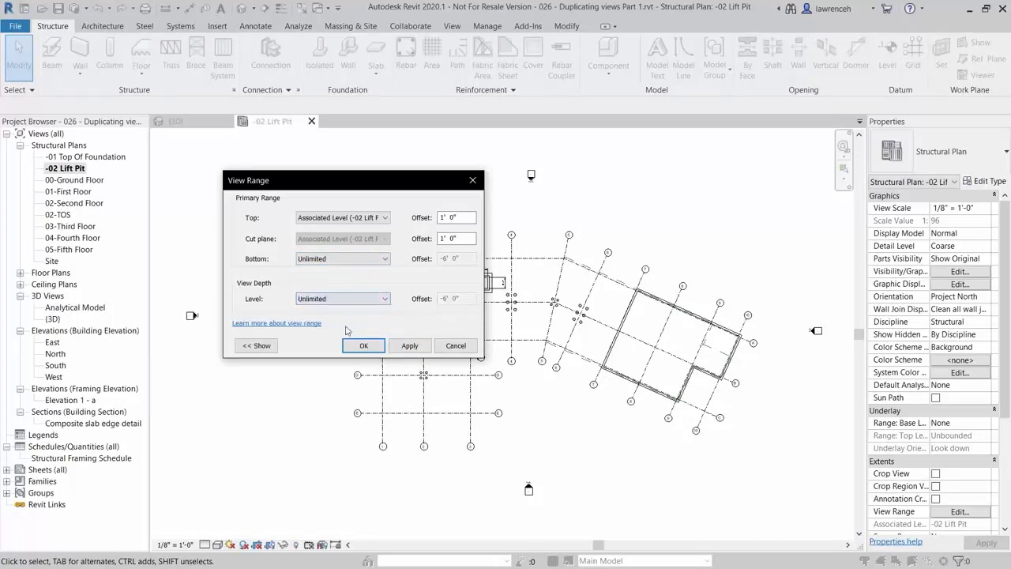
left_click(417, 347)
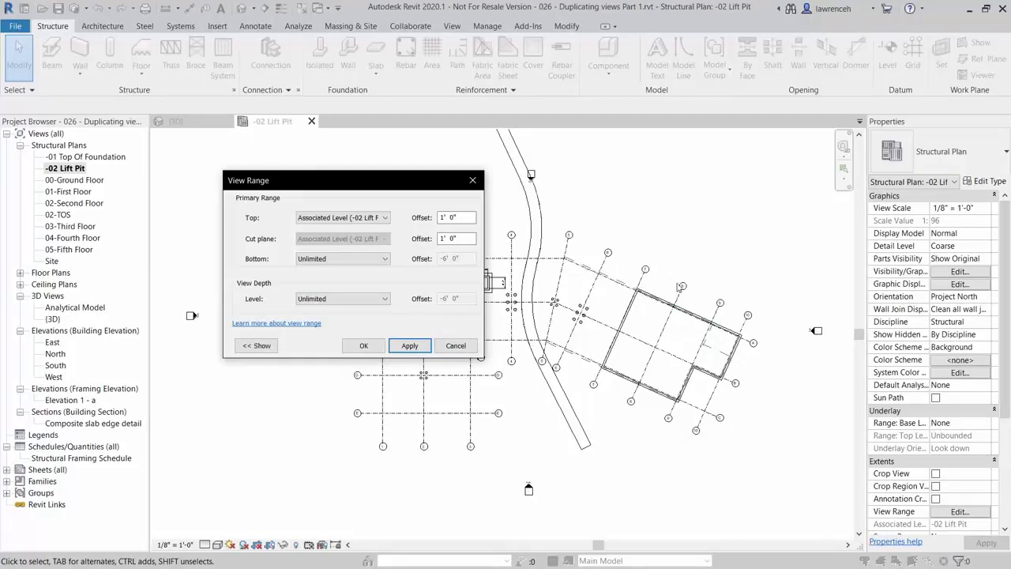
Set the primary range's bottom back to Associated Level (-02 Lift Pit) and accept the view range
left_click(384, 260)
left_click(410, 259)
left_click(369, 259)
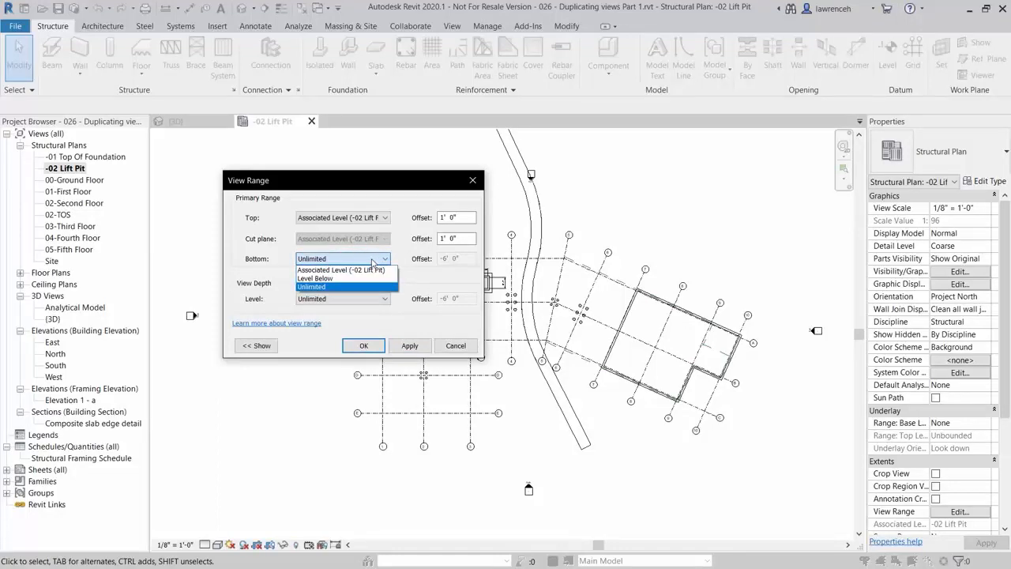
left_click(341, 270)
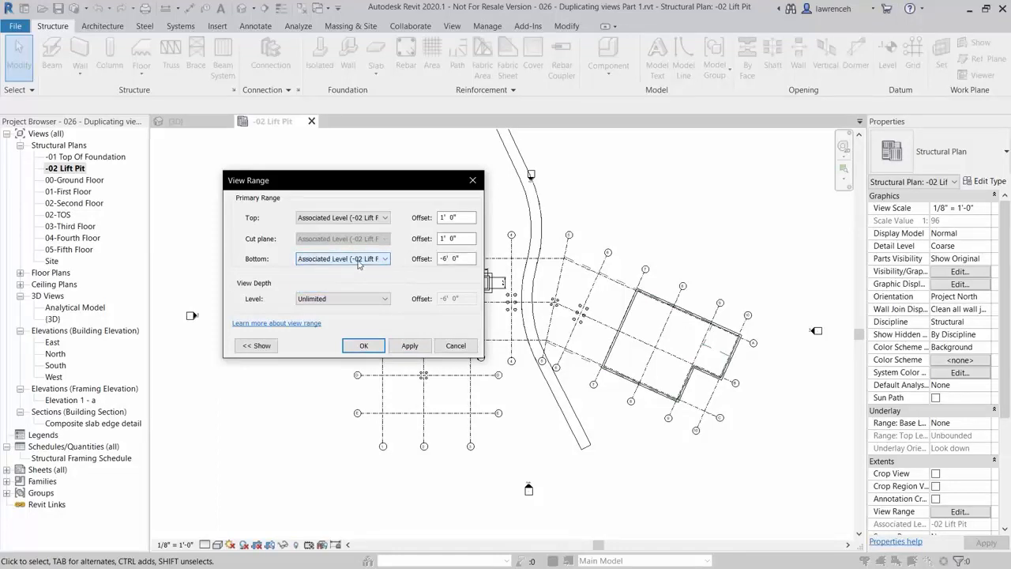
left_click(422, 347)
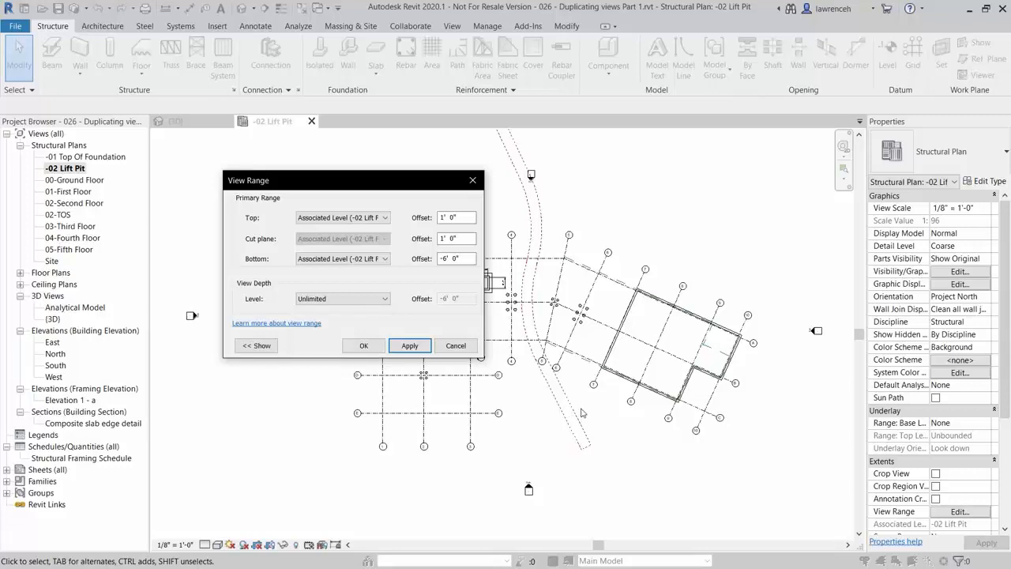
left_click(365, 348)
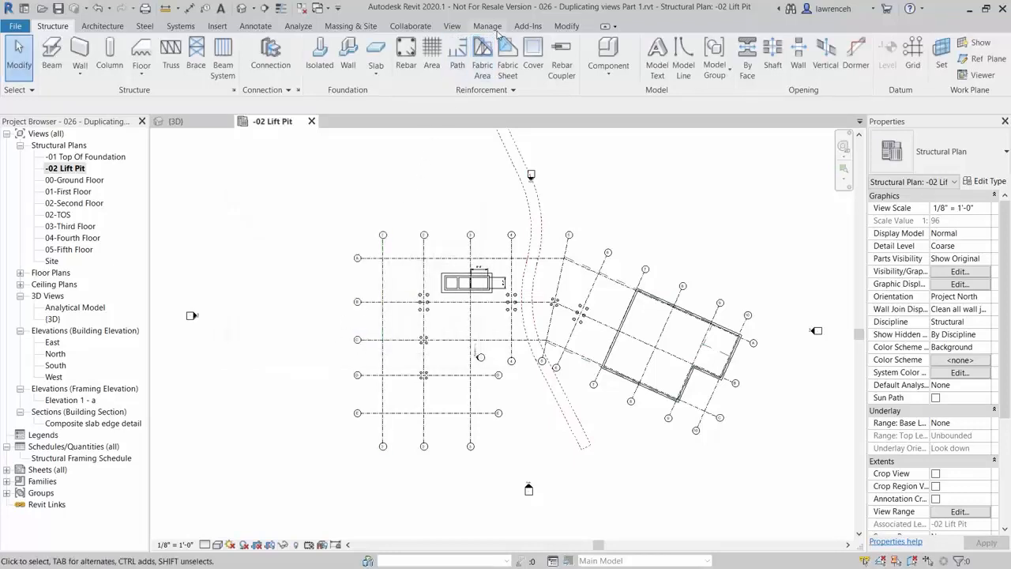
Change the line color of the <Beyond> line style to green in the project's line styles
left_click(497, 30)
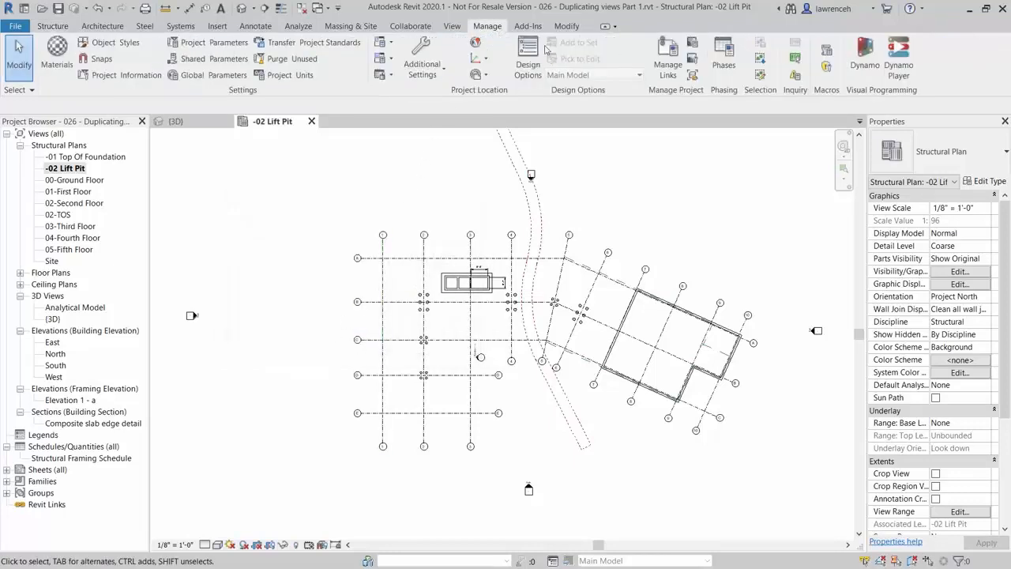
left_click(434, 79)
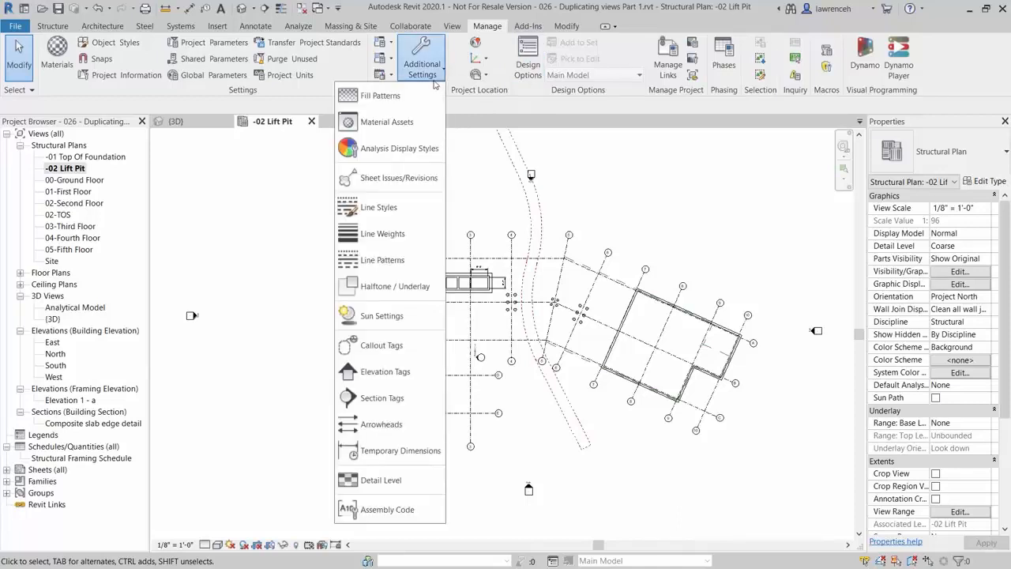
left_click(404, 213)
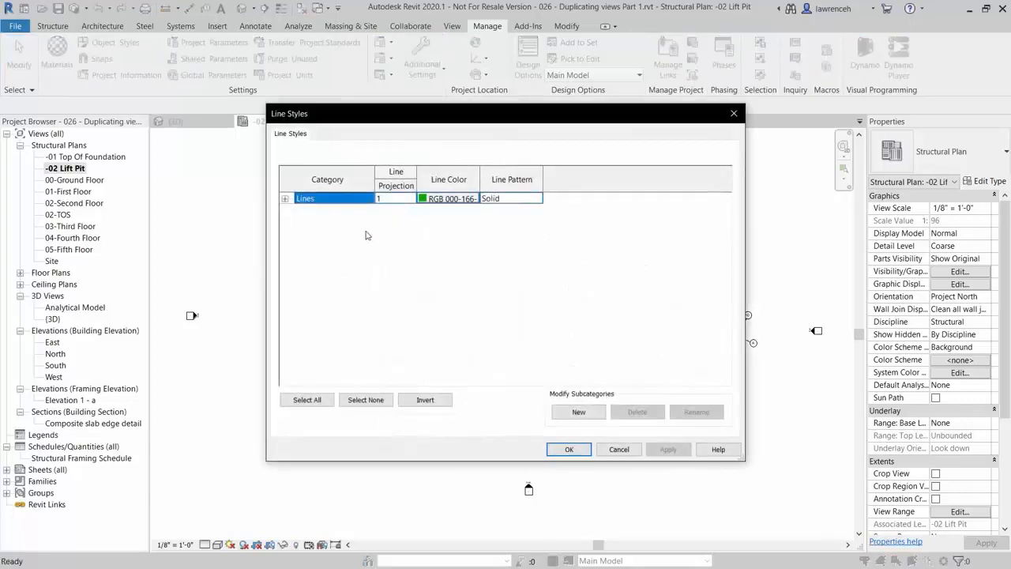
left_click(284, 199)
left_click(320, 222)
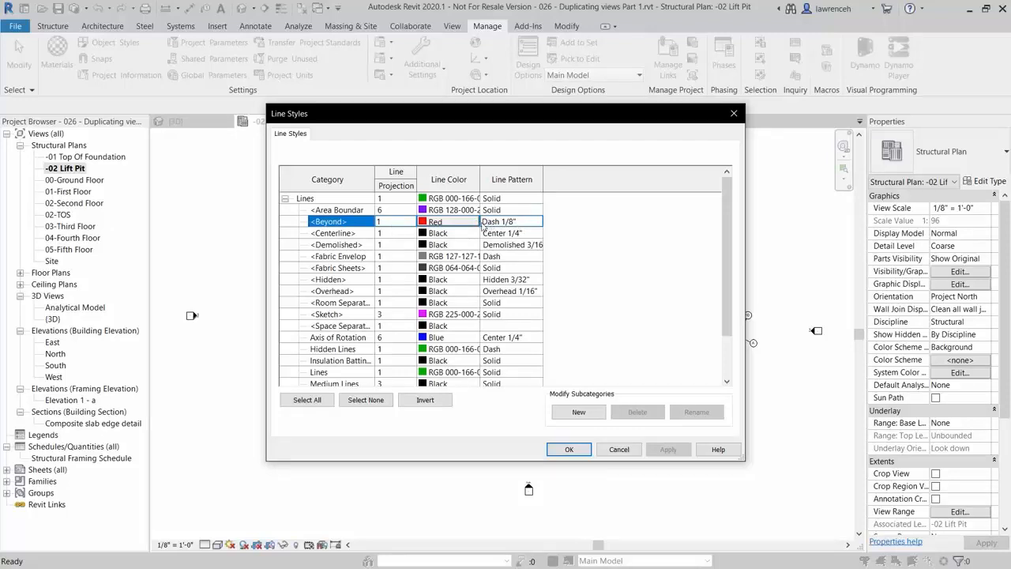
left_click(452, 223)
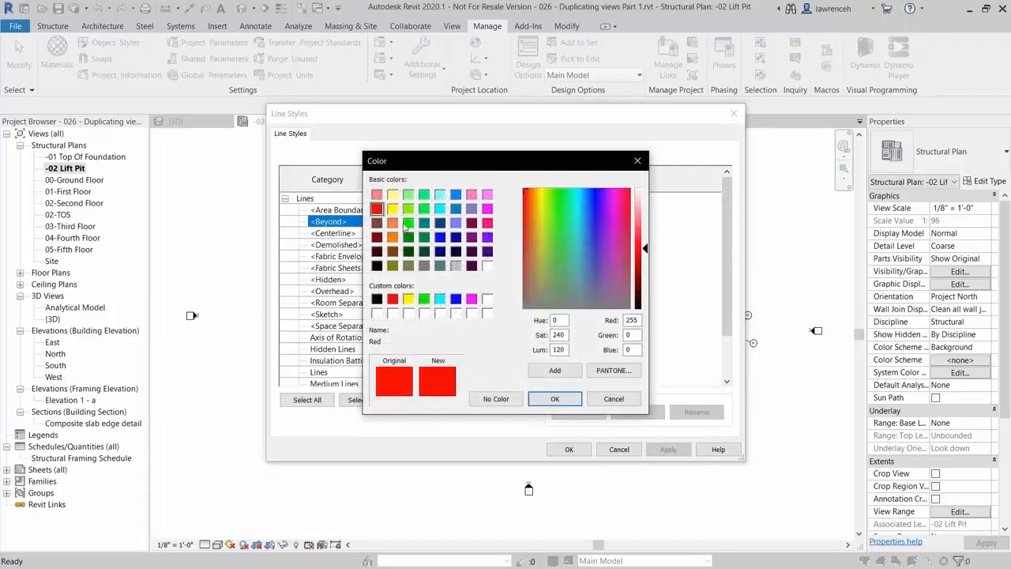
left_click(409, 222)
left_click(554, 400)
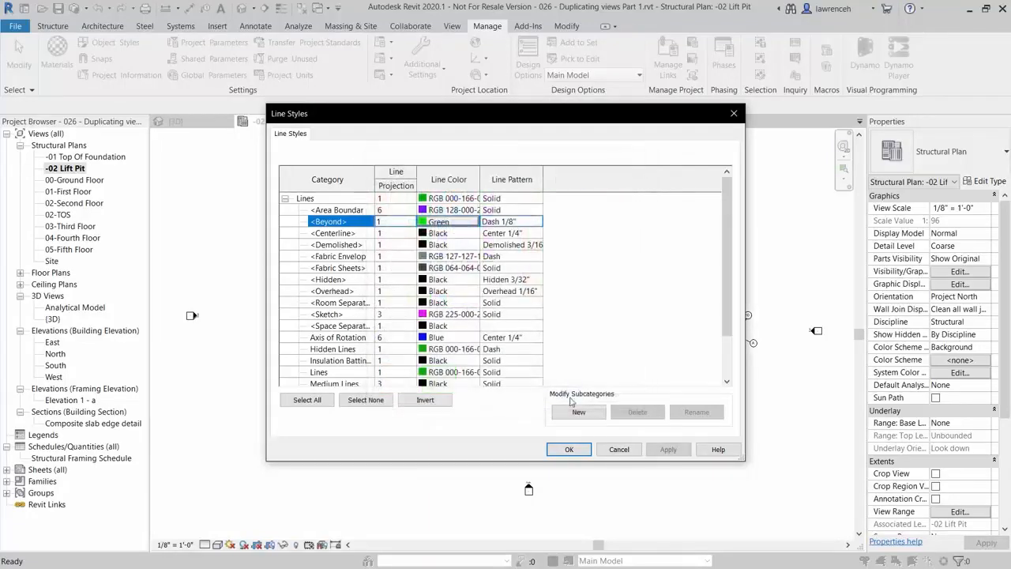
left_click(569, 449)
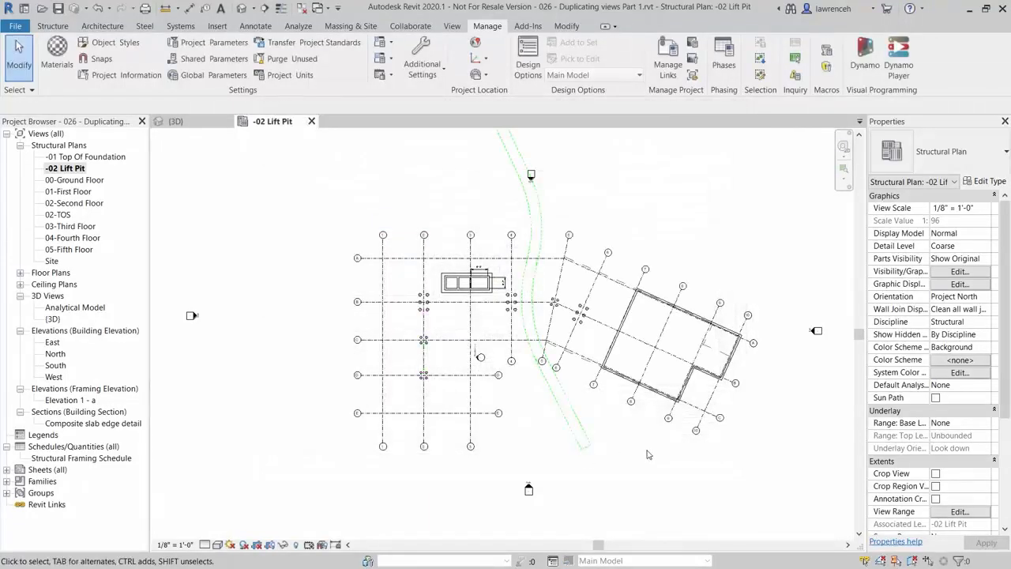
scroll(585, 452, "up", 3)
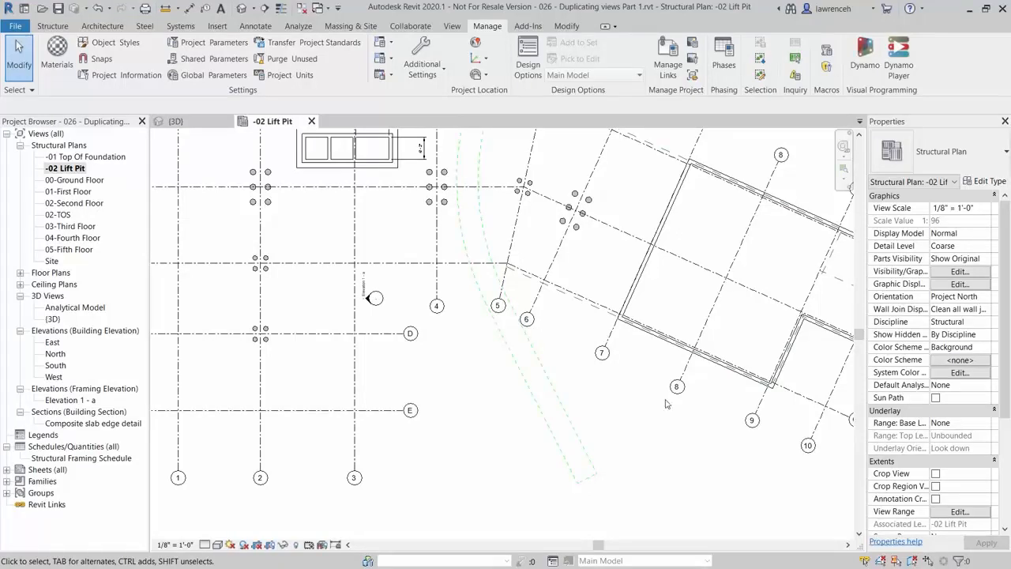
Open the 00-Ground Floor structural plan, dismissing the save reminder without saving, and bring the whole plan into view
double_click(82, 182)
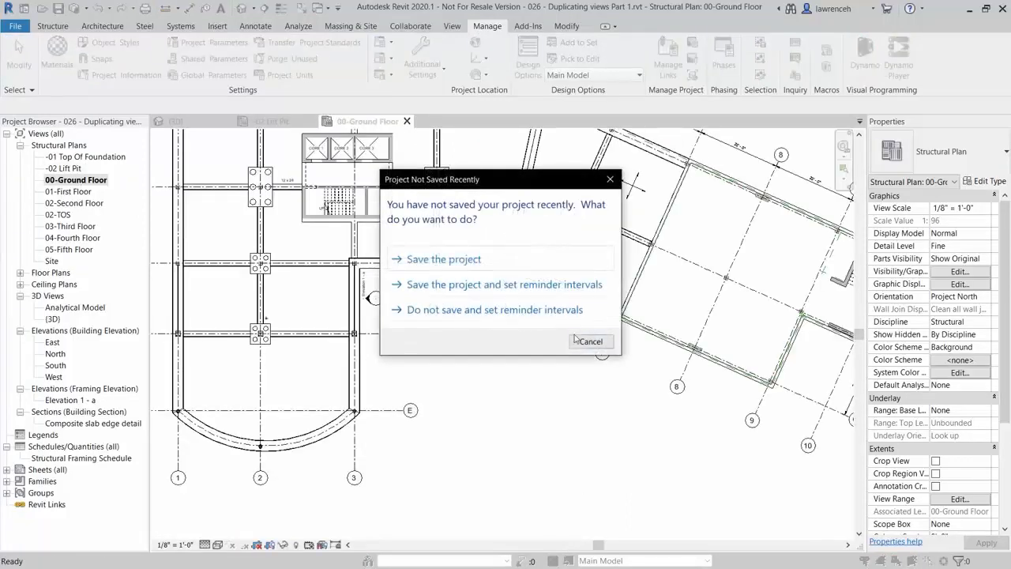
left_click(590, 342)
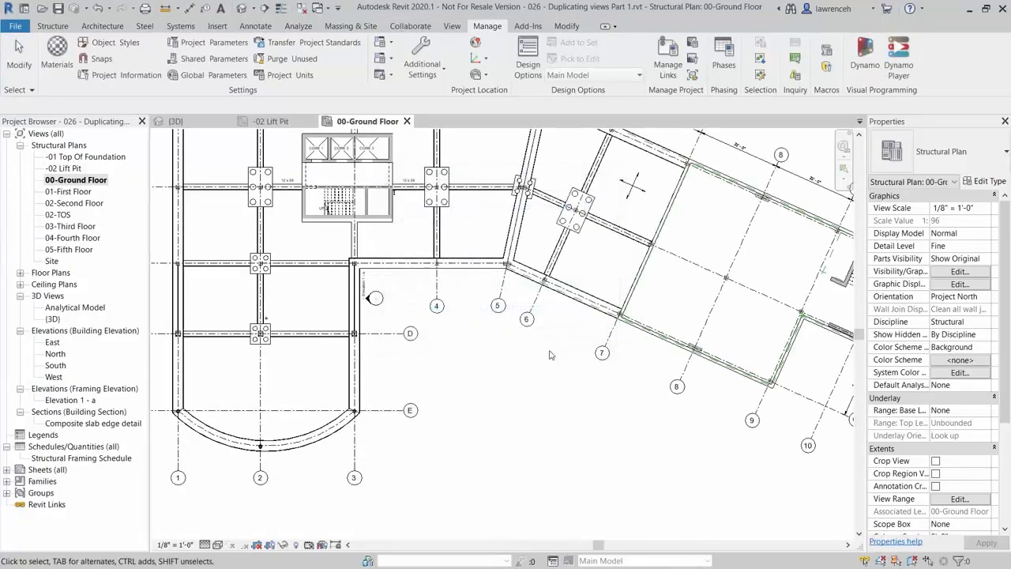
middle_click_drag(554, 383, 542, 444)
scroll(506, 459, "down", 5)
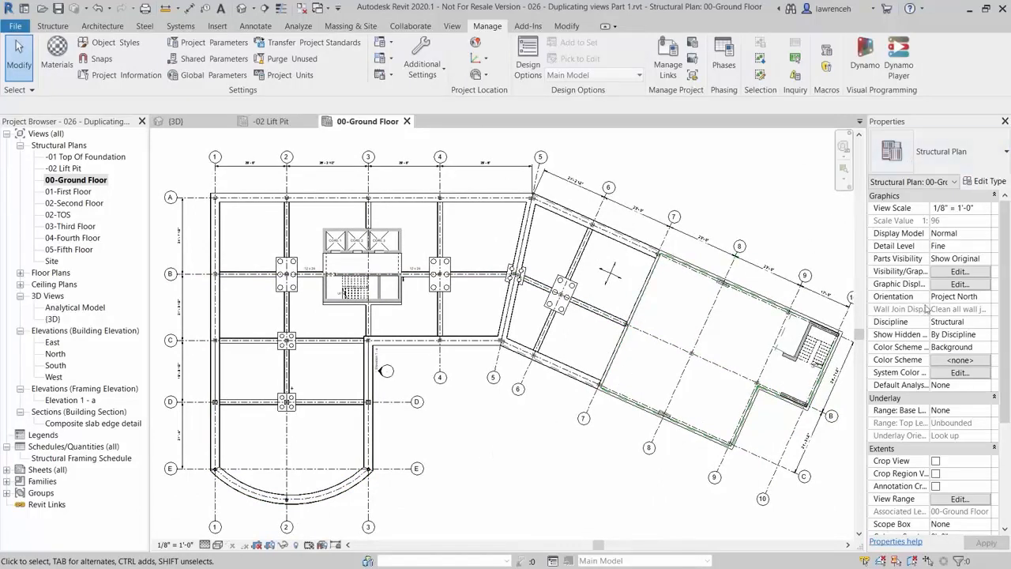
Set the ground floor plan's view range bottom offset and view depth offset to 0' 0" and accept
left_click(963, 501)
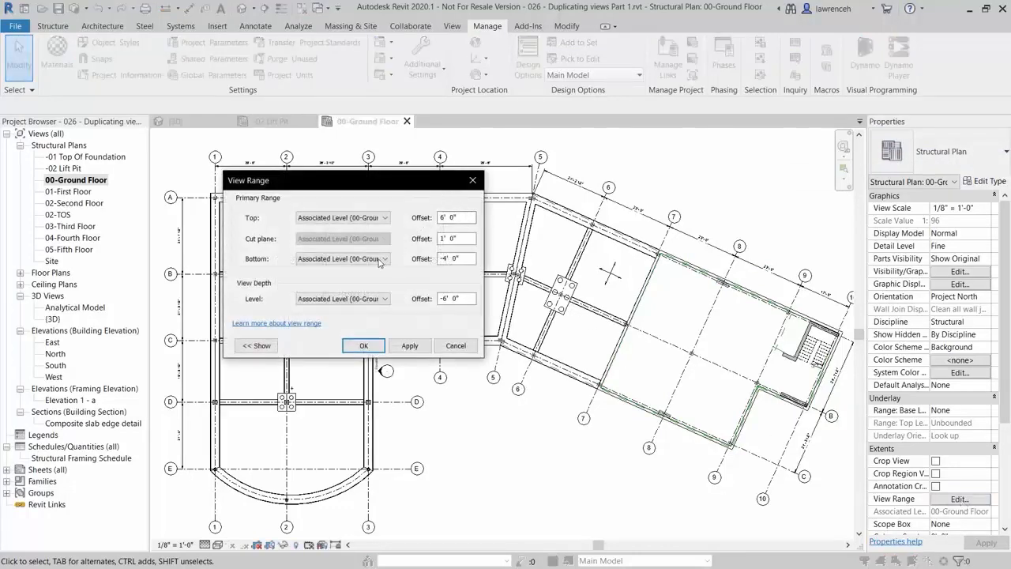
left_click(459, 260)
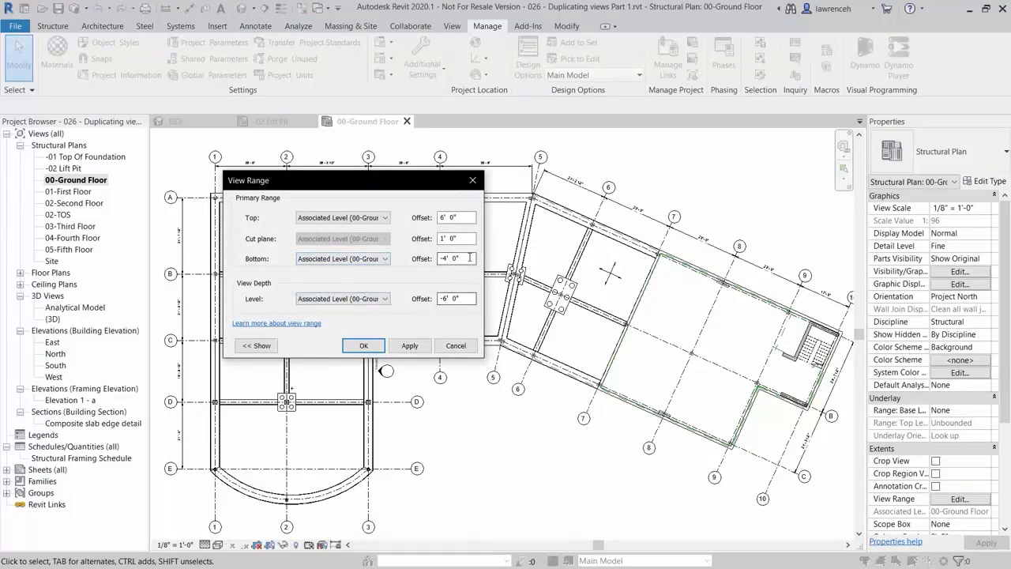
left_click_drag(470, 258, 426, 259)
type("0")
left_click_drag(475, 299, 412, 302)
type("0")
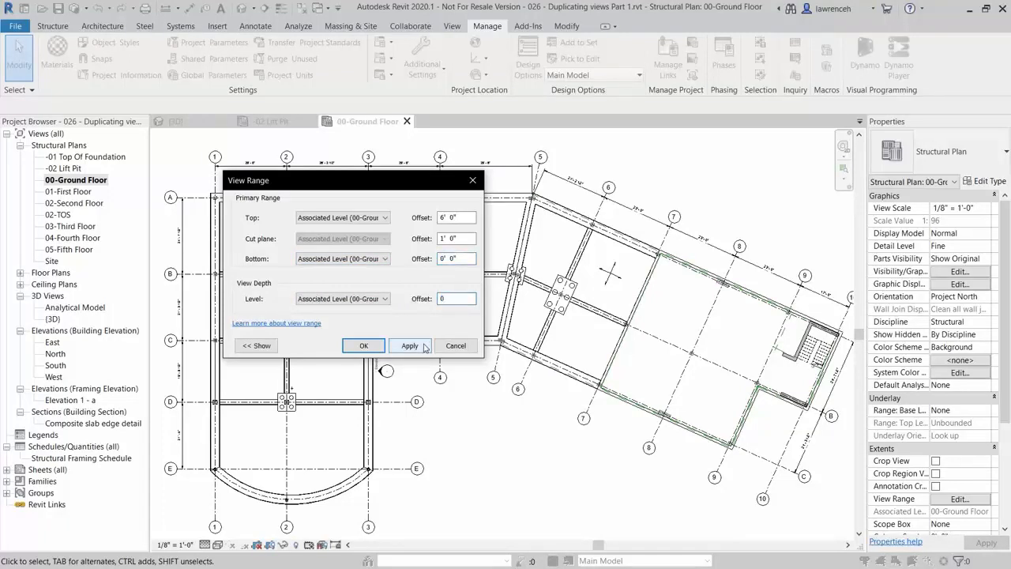
left_click(425, 347)
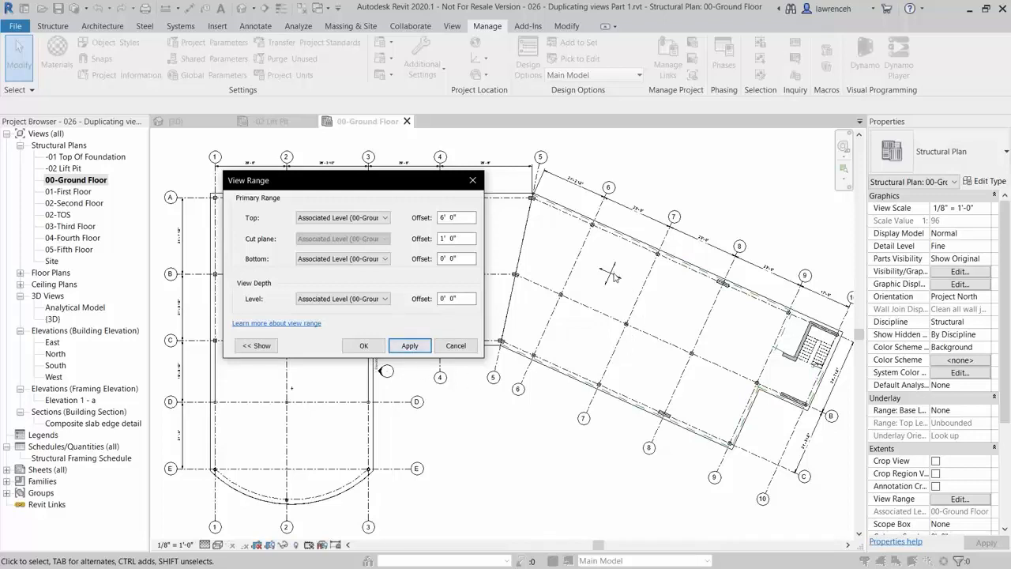
left_click(377, 352)
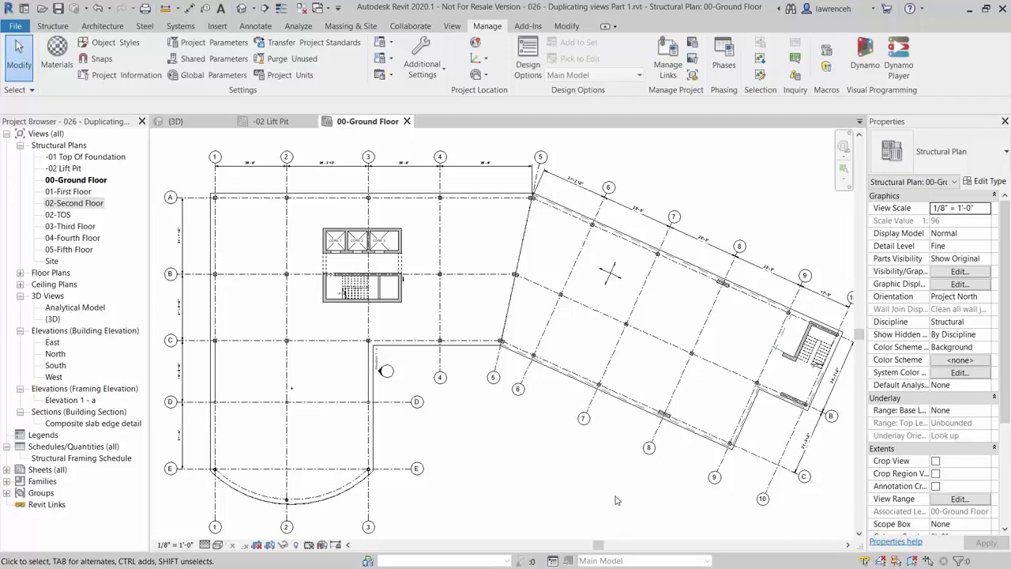
Apply the Hidden Line visual style and hide the span direction symbol's category in the ground floor plan
left_click(218, 546)
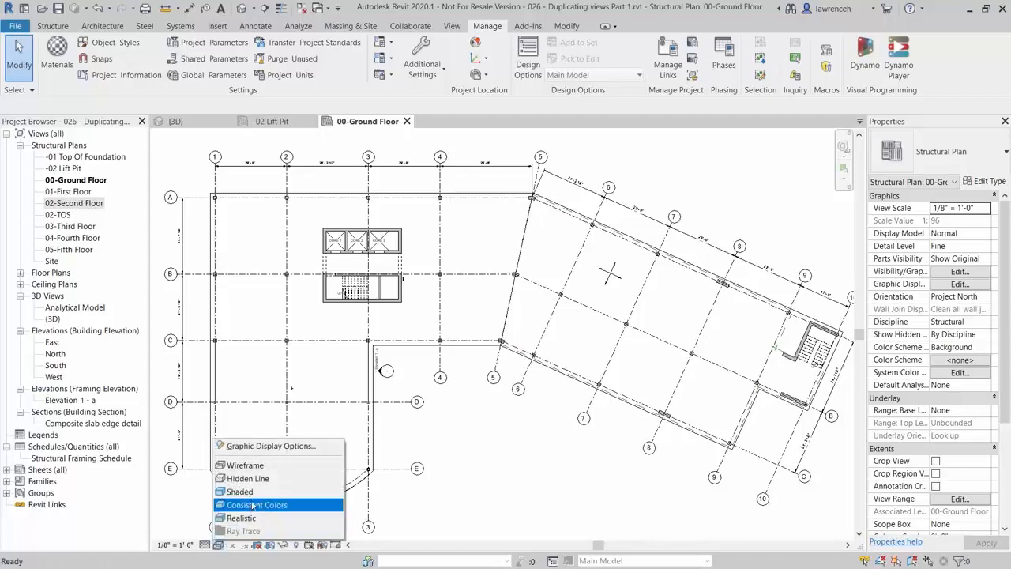
left_click(264, 479)
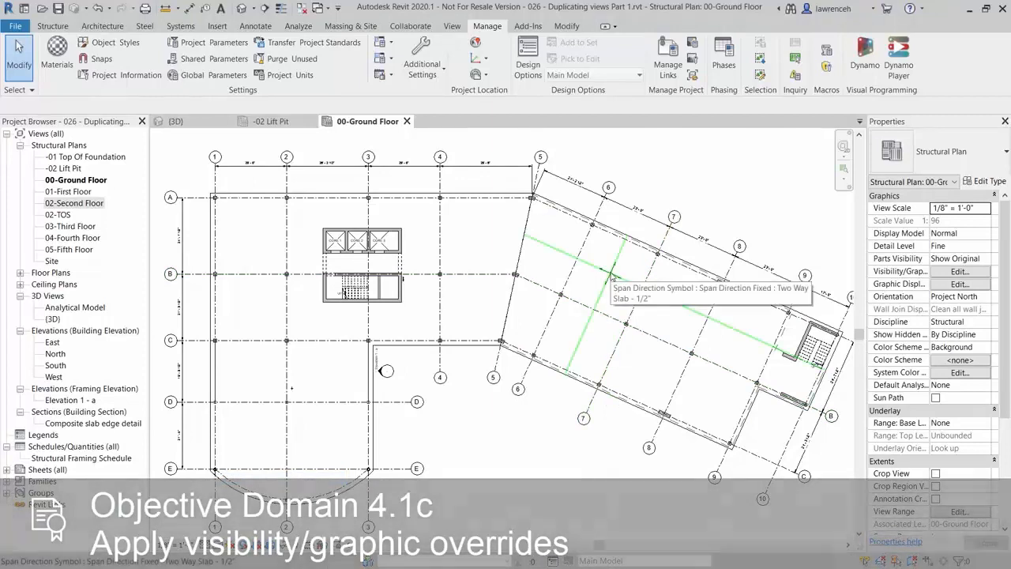
left_click(611, 274)
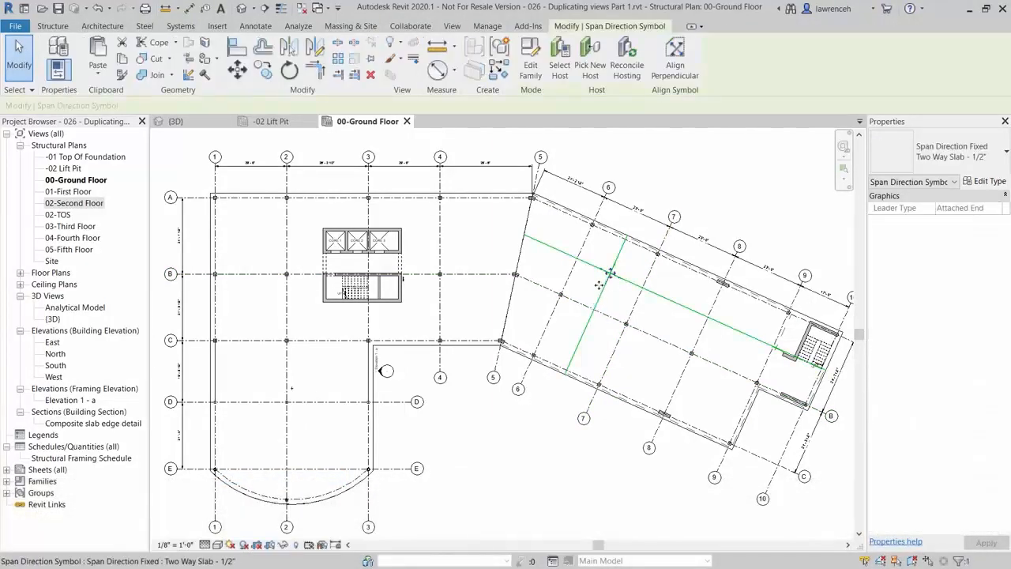
right_click(611, 275)
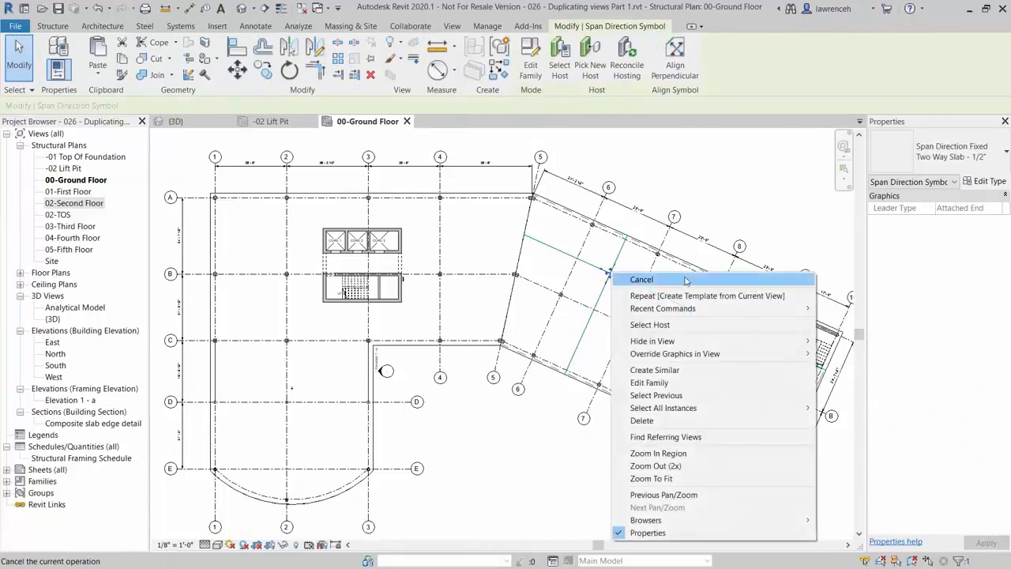
mouse_move(753, 342)
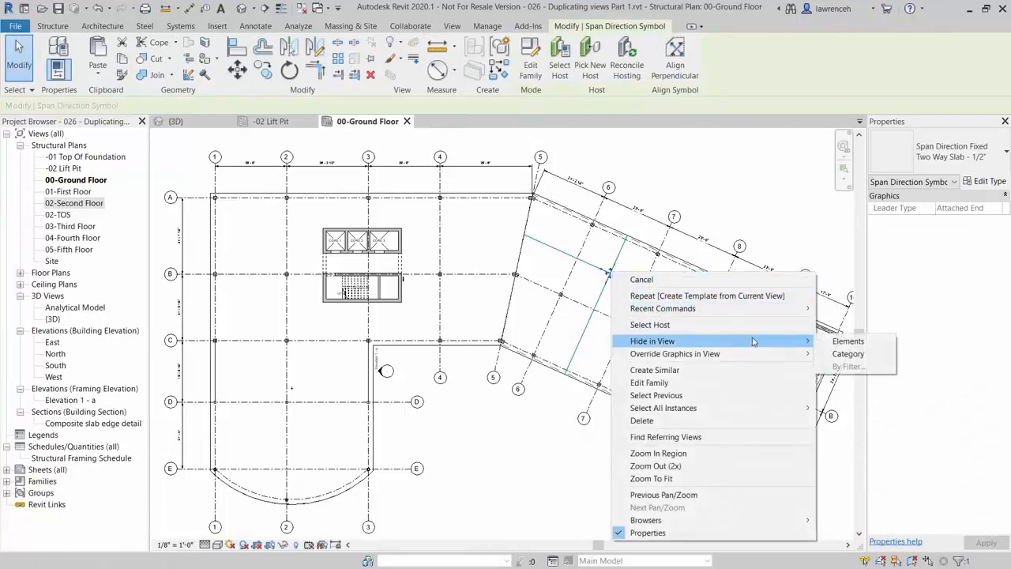
left_click(847, 354)
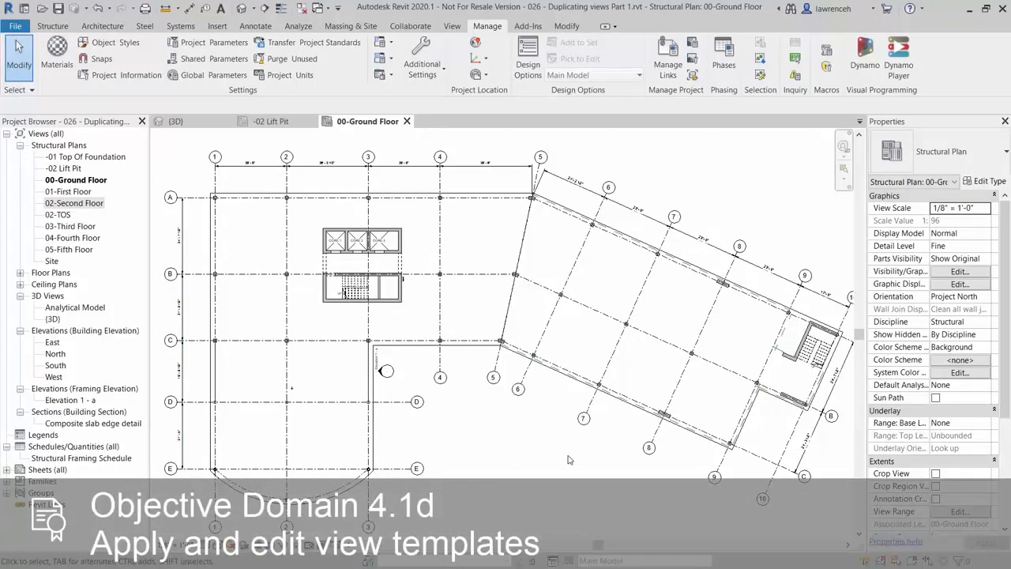
Create a view template named Floor Plan GA from the current ground floor plan
left_click(453, 26)
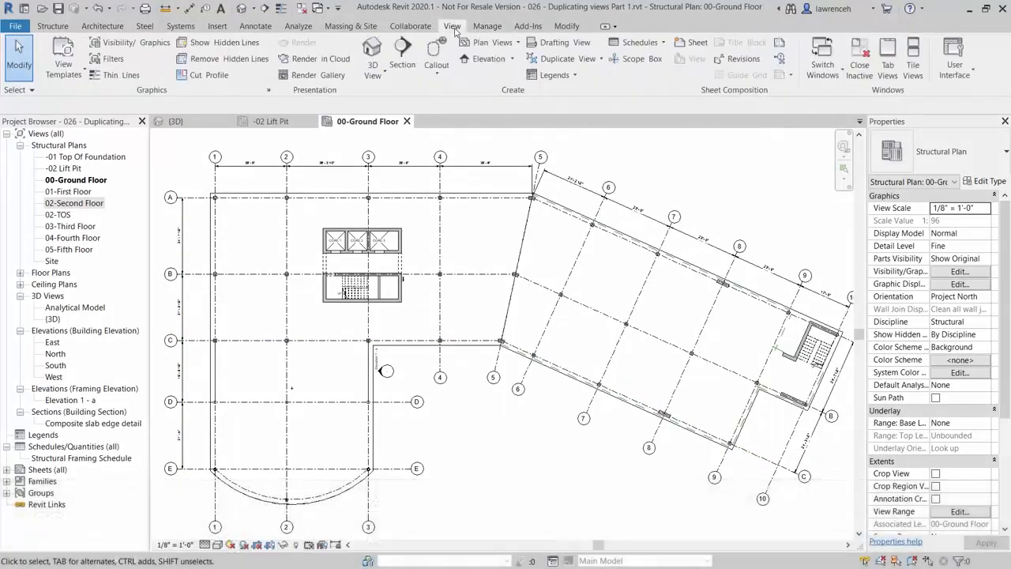
left_click(77, 80)
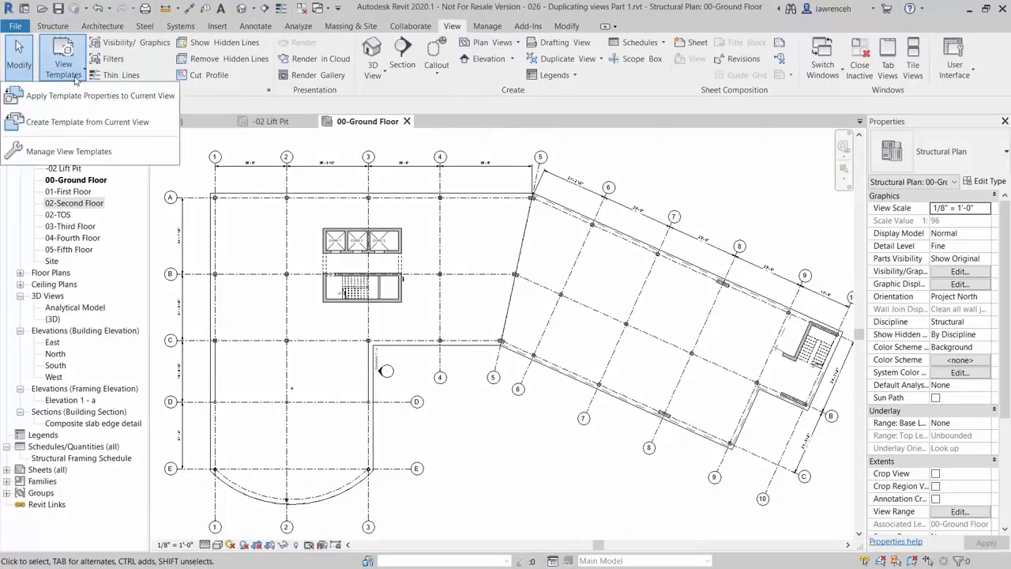
left_click(118, 127)
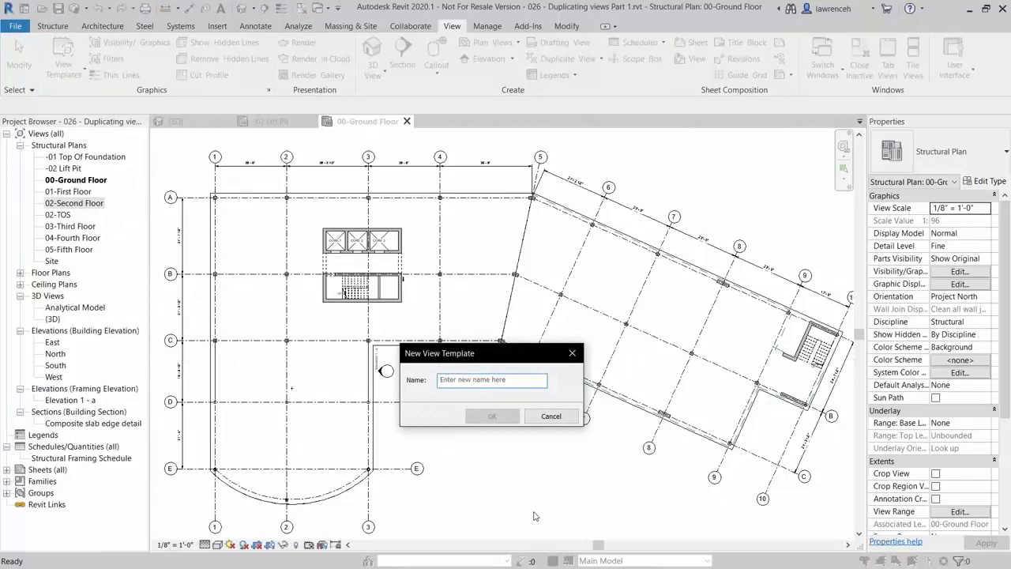
type("Floor Plan GA")
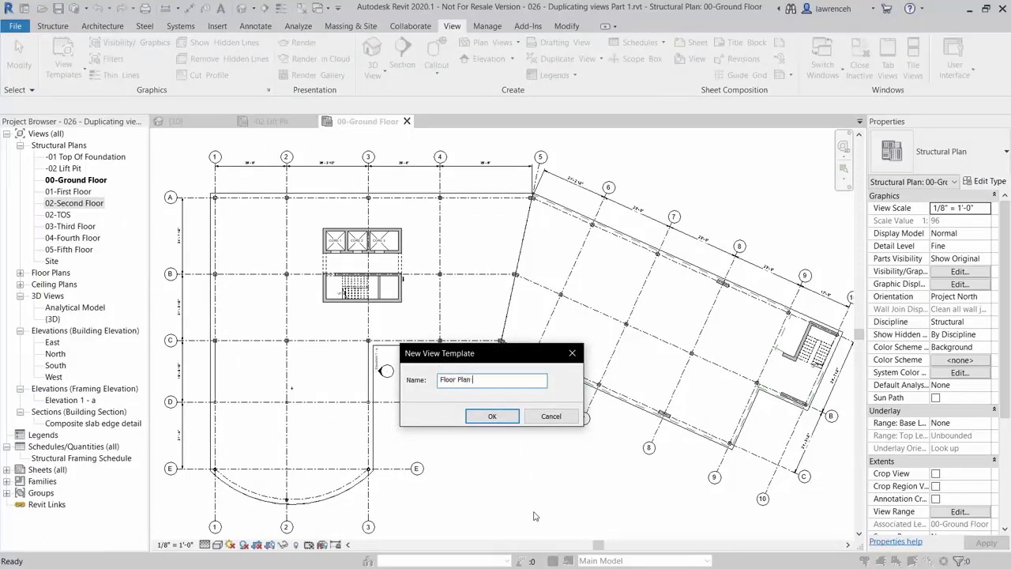
left_click(492, 416)
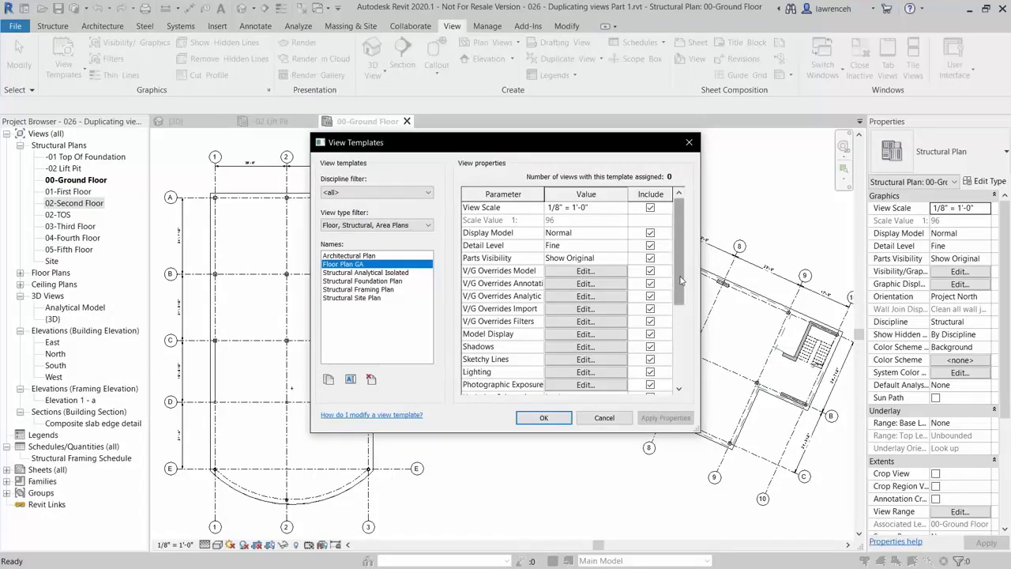
Review the properties included in the Floor Plan GA template, keep View Scale included, and accept the template
left_click_drag(682, 284, 681, 245)
left_click(650, 208)
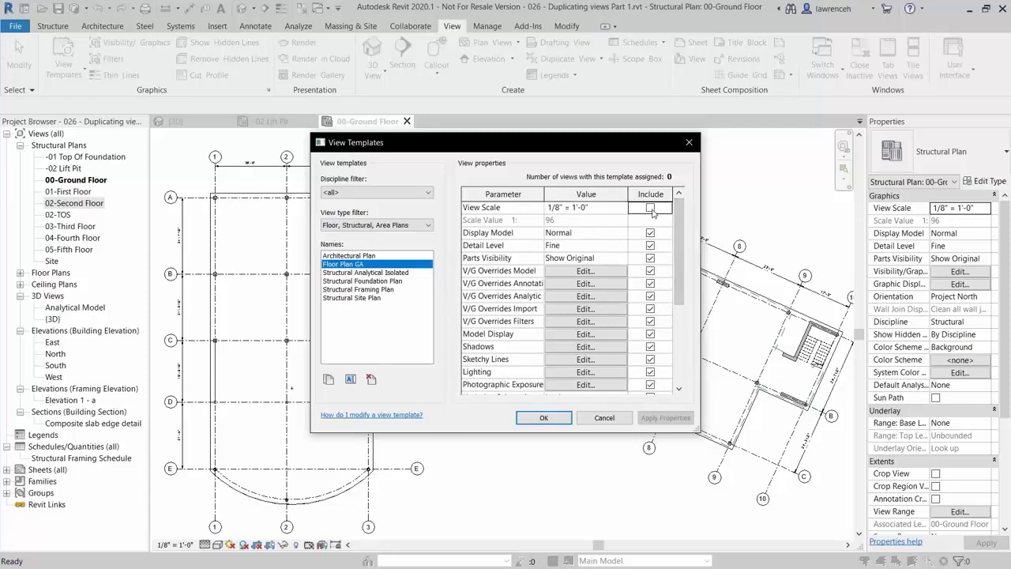
left_click(651, 208)
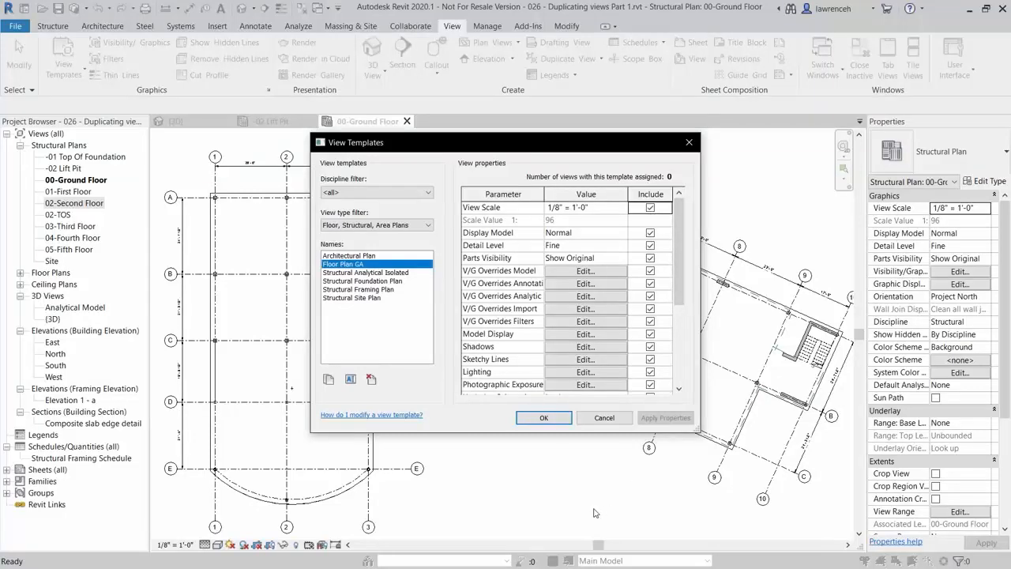
left_click(544, 418)
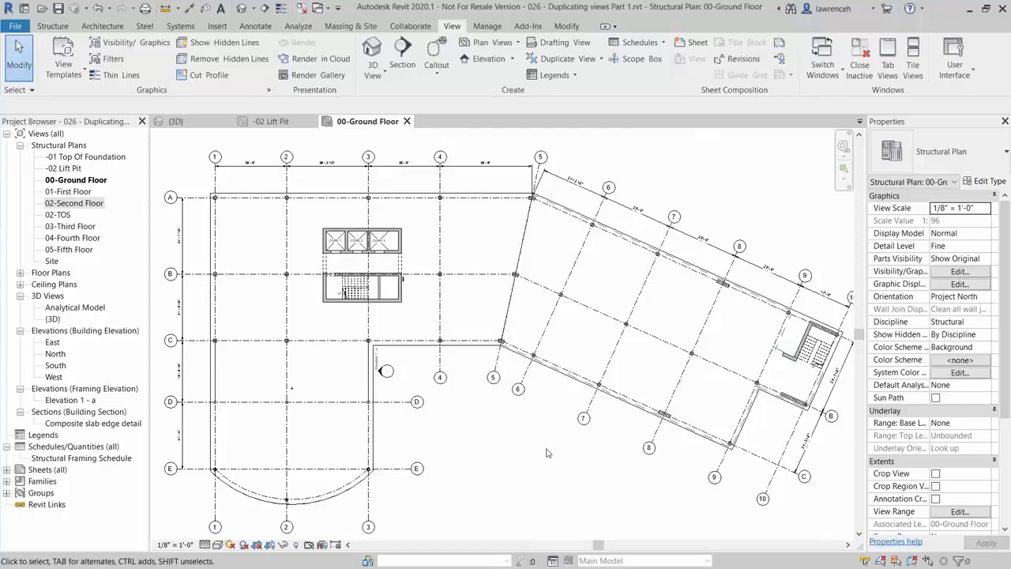
Open the 01-First Floor, 02-Second Floor and 02-TOS structural plans to compare their current display settings
double_click(76, 192)
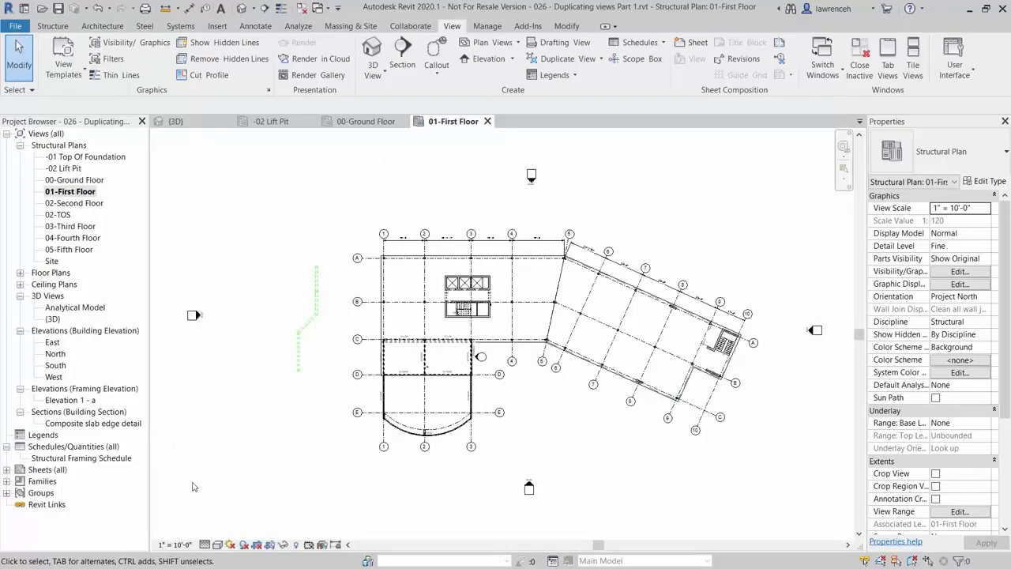
double_click(79, 201)
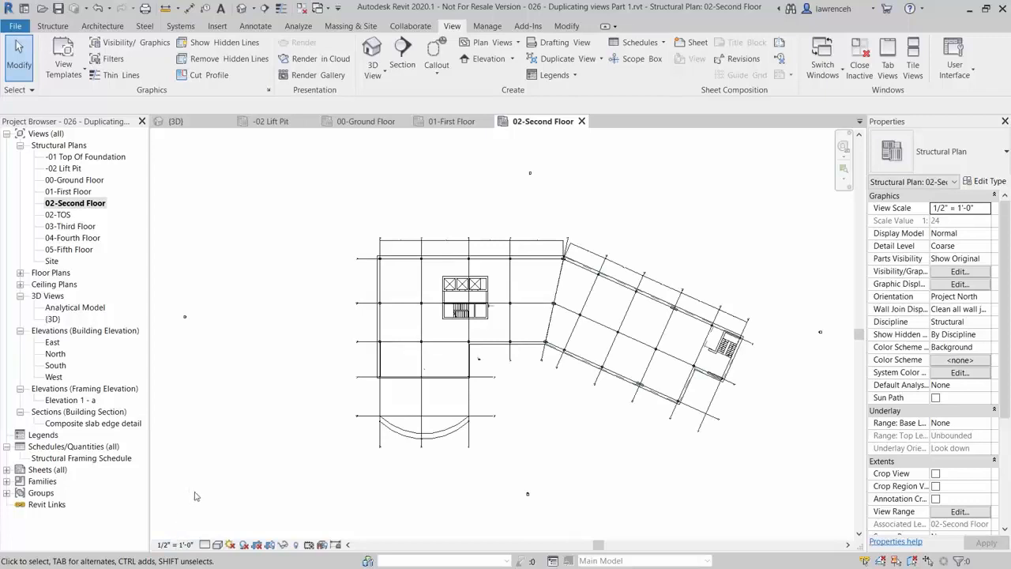
double_click(69, 216)
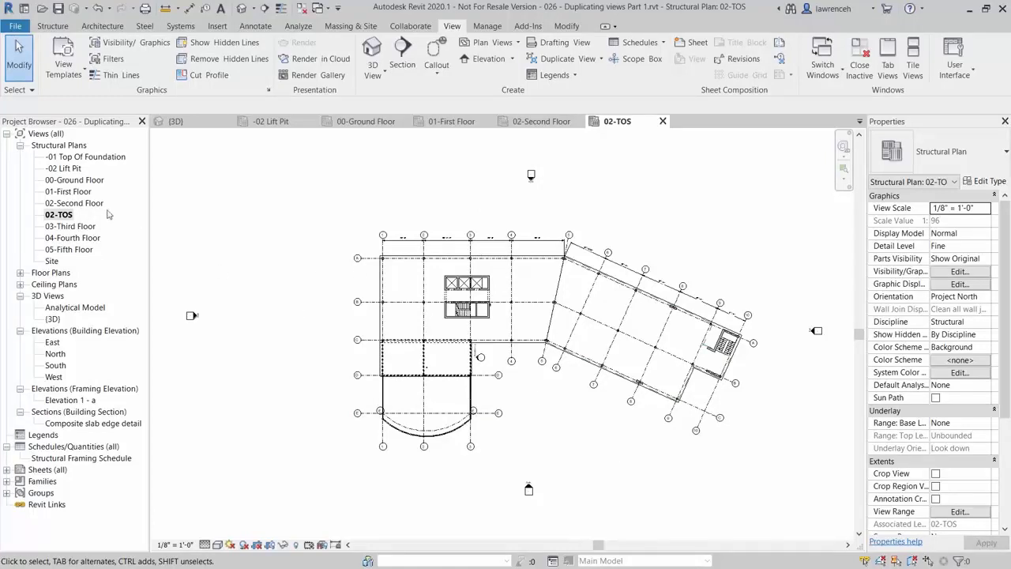
Apply the Floor Plan GA view template to all structural plans from 00-Ground Floor through 05-Fifth Floor at once
left_click(74, 181)
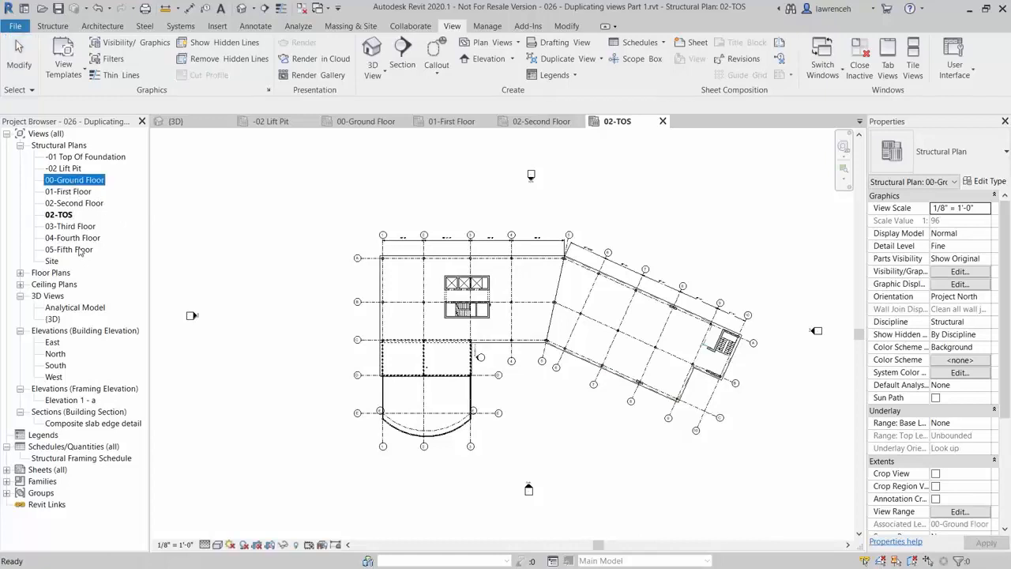
left_click(79, 250, "shift")
right_click(79, 250)
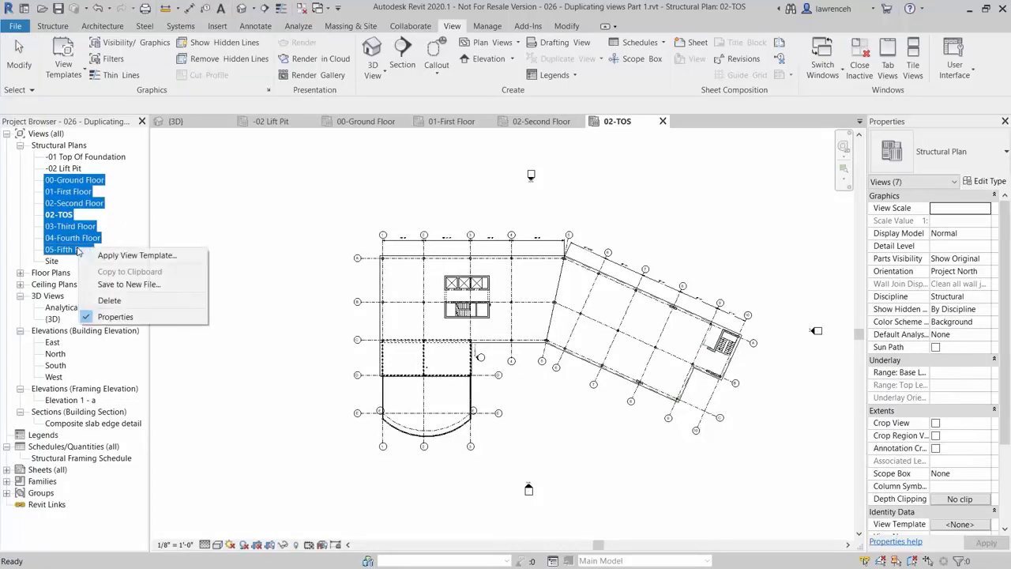
left_click(166, 256)
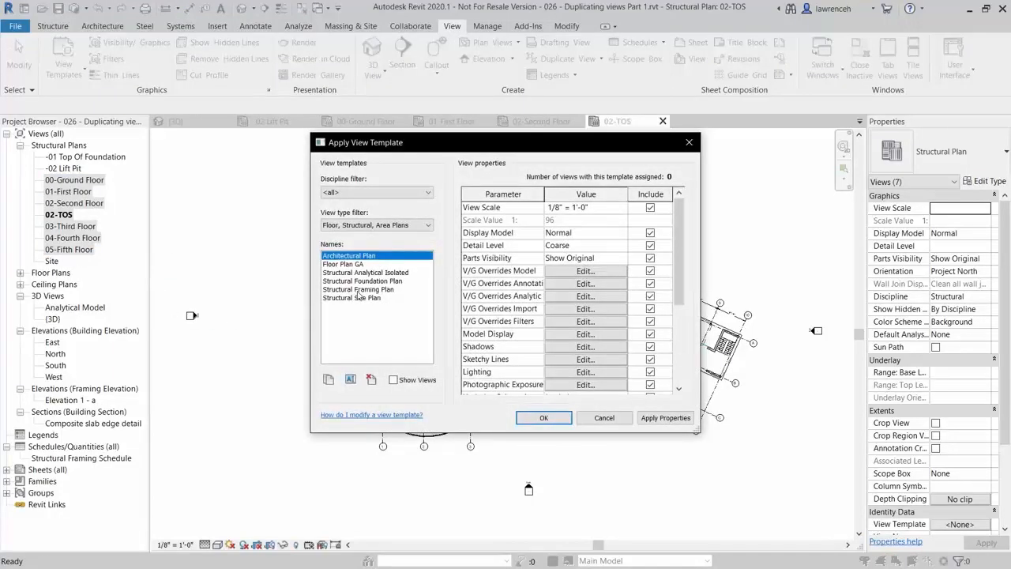
left_click(343, 264)
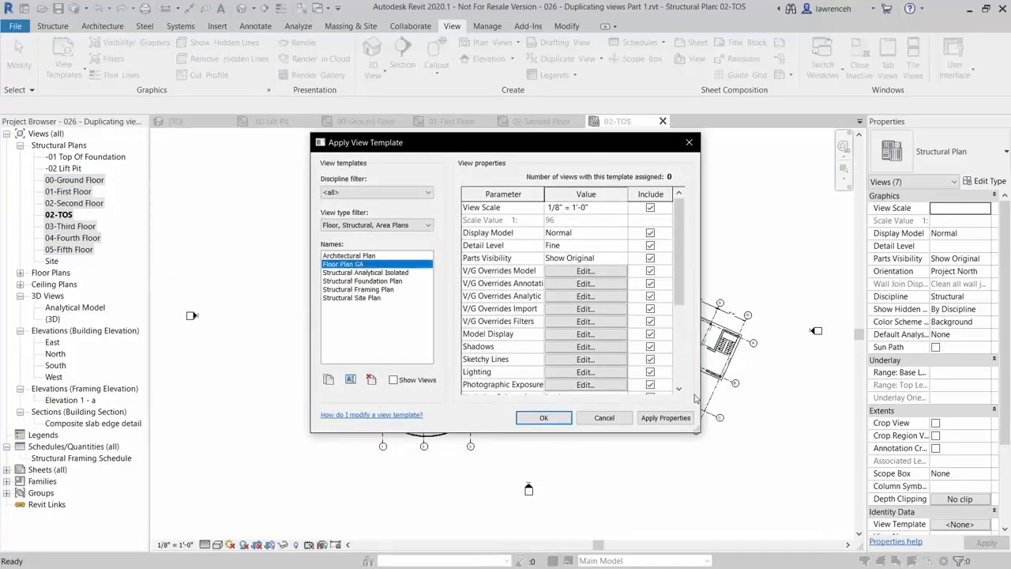
left_click(557, 418)
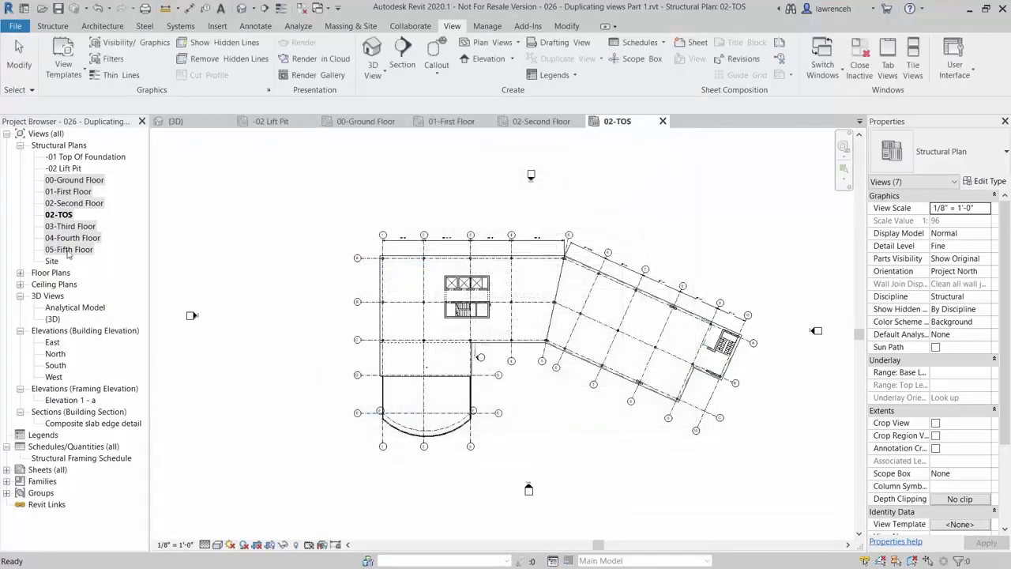
Check the applied template in the 02-Second Floor, 01-First Floor and 03-Third Floor structural plans
double_click(78, 205)
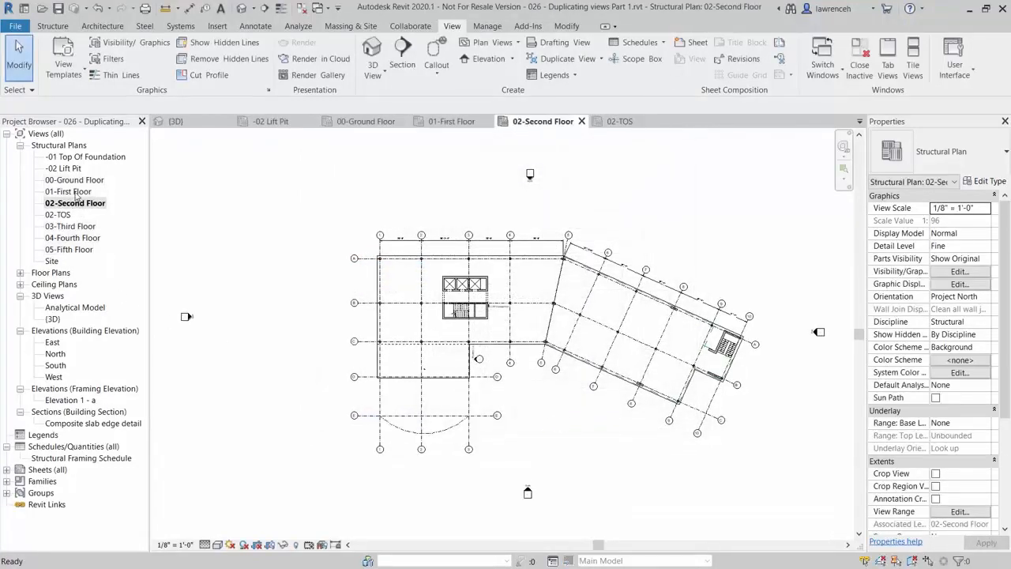
double_click(75, 193)
left_click(69, 227)
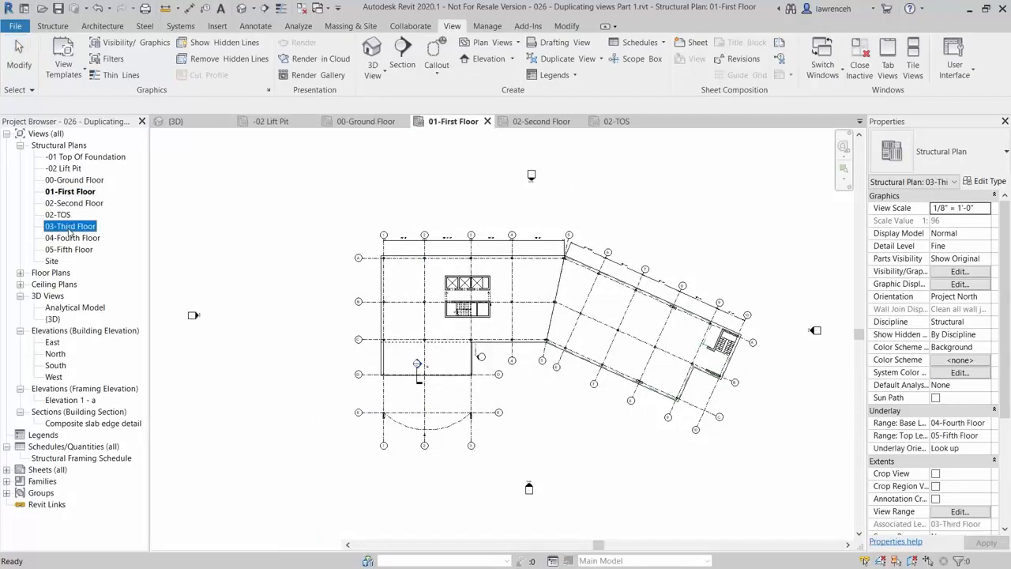
double_click(69, 227)
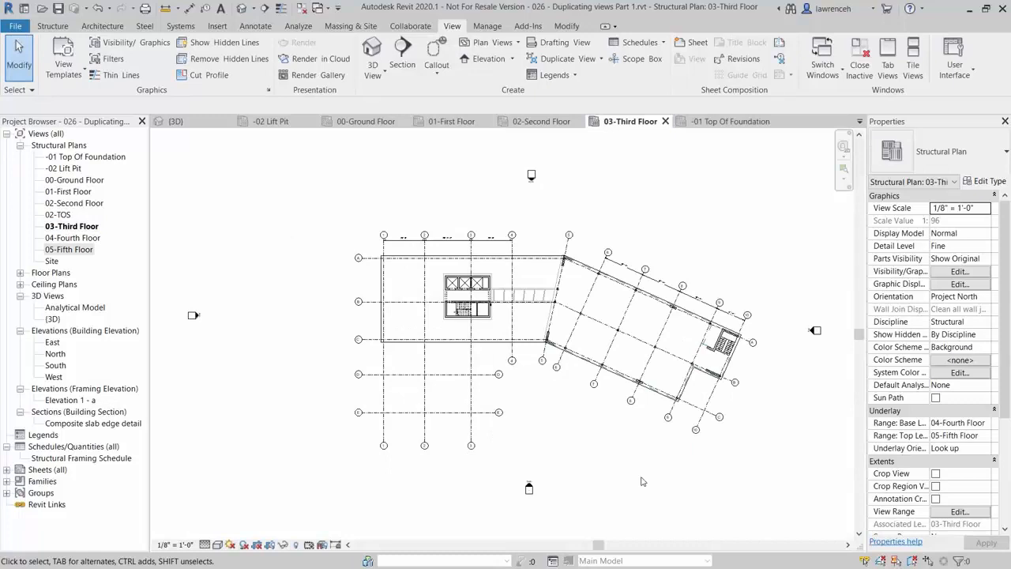
Open the 05-Fifth Floor structural plan and inspect the properties of the sloped slab over the lift and stair core
double_click(73, 251)
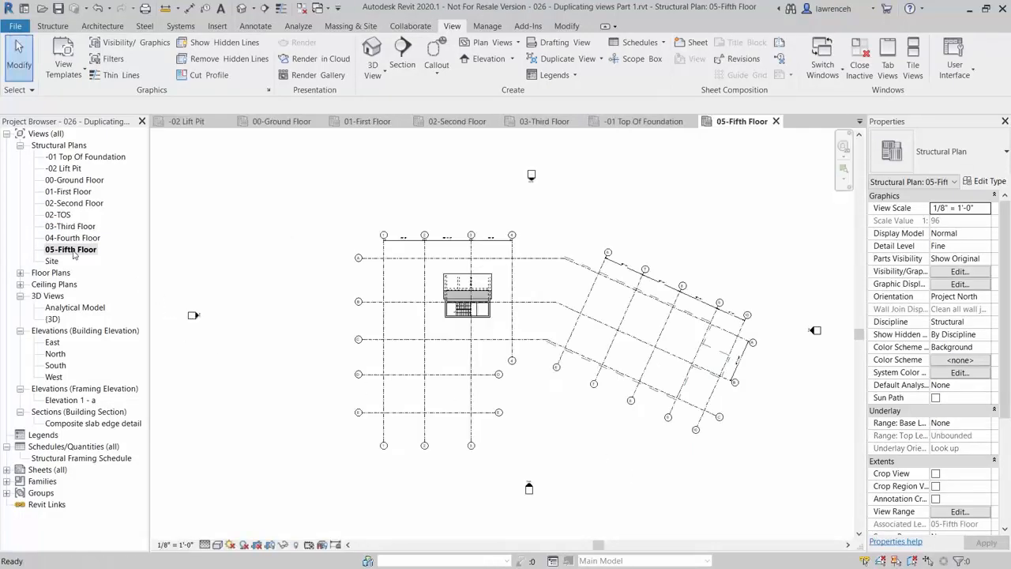
scroll(466, 299, "up", 5)
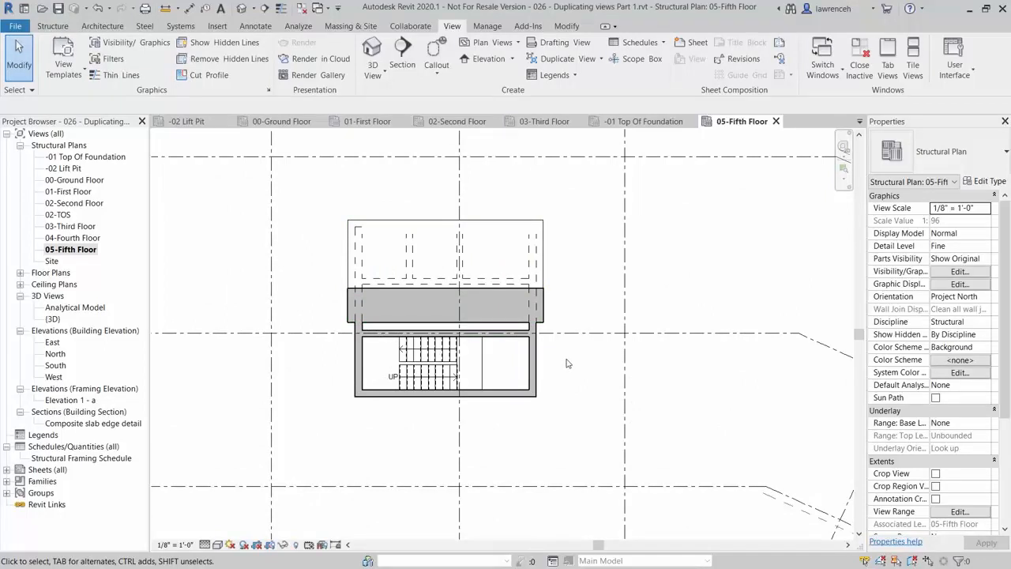
left_click(547, 277)
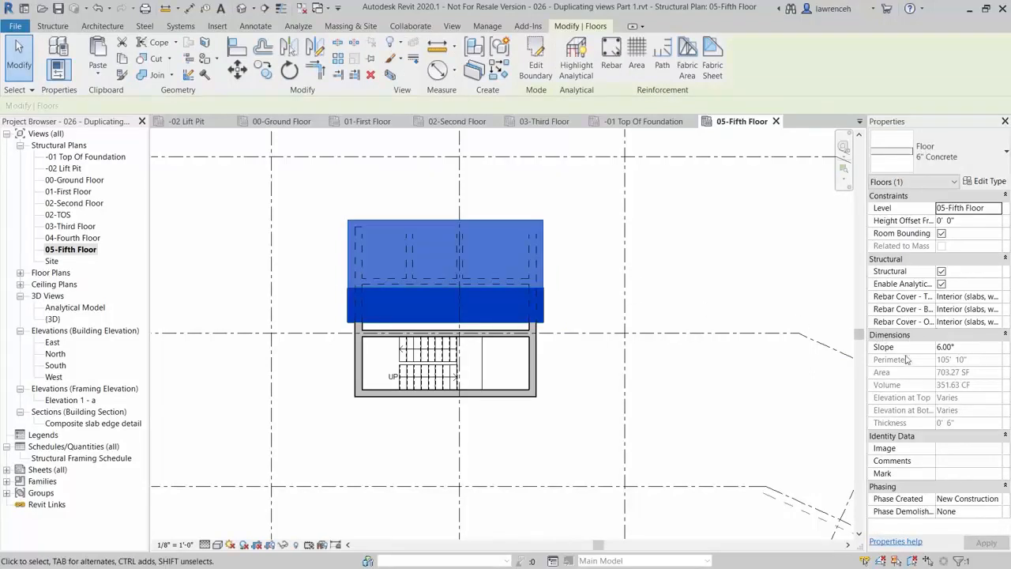
left_click(549, 373)
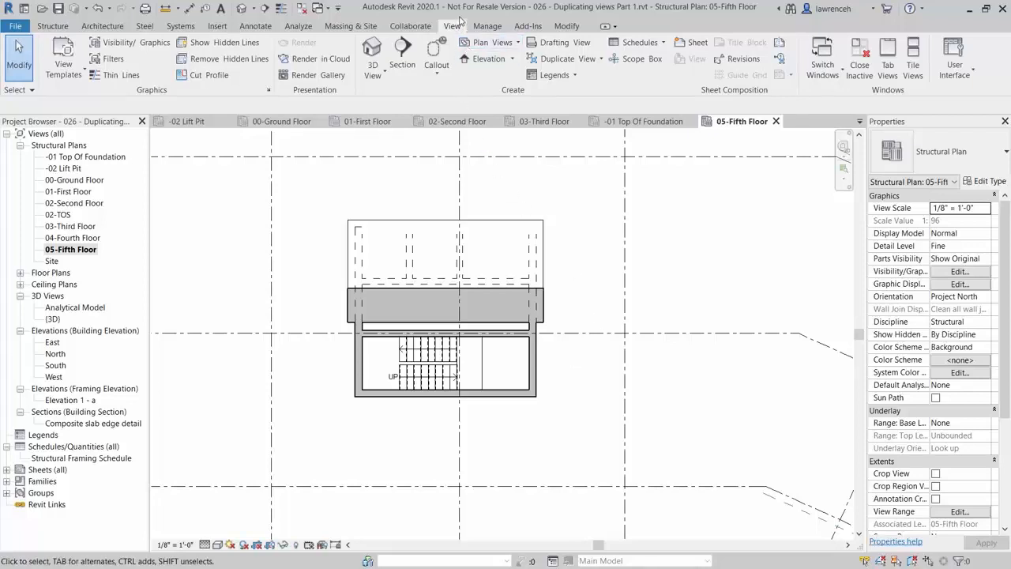
Start a plan region in the fifth floor plan and sketch a rectangular boundary around the lift and stair core
left_click(517, 44)
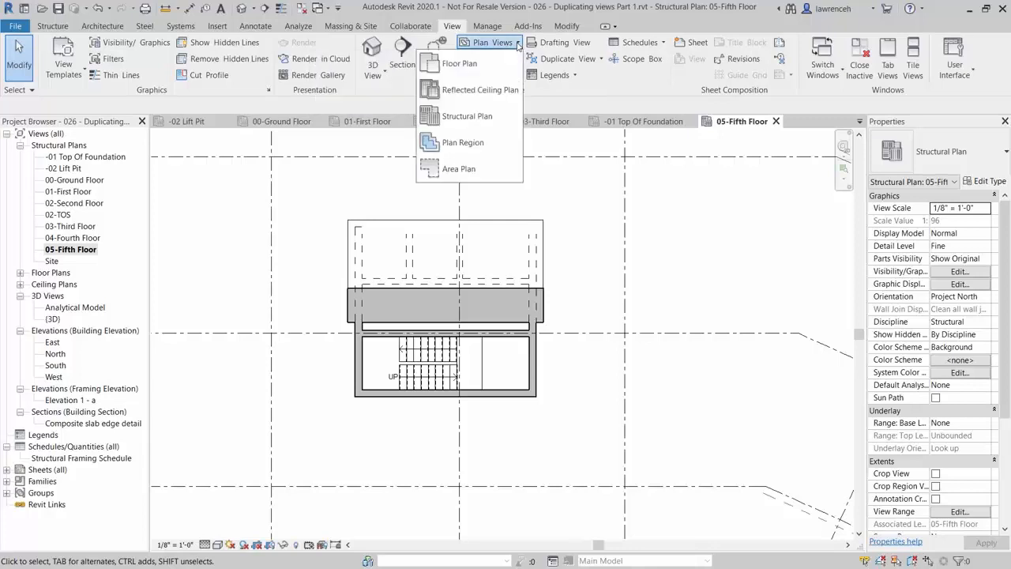
left_click(463, 143)
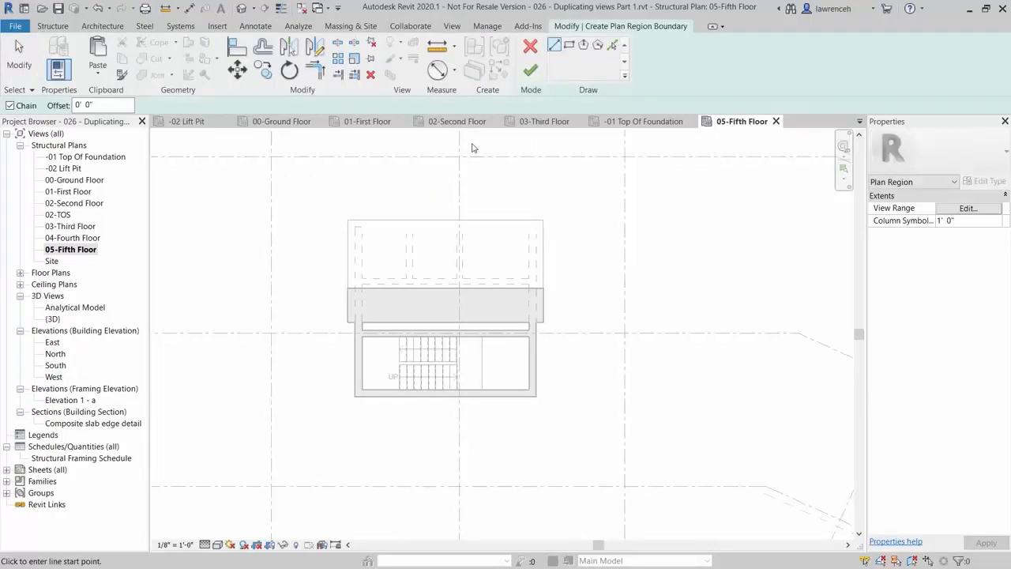
left_click(570, 51)
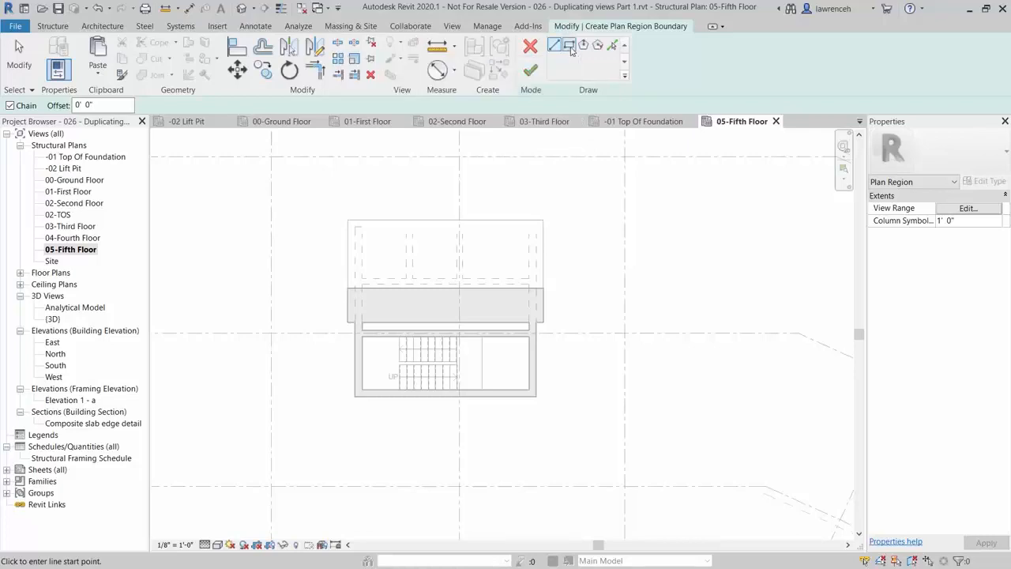
left_click(327, 203)
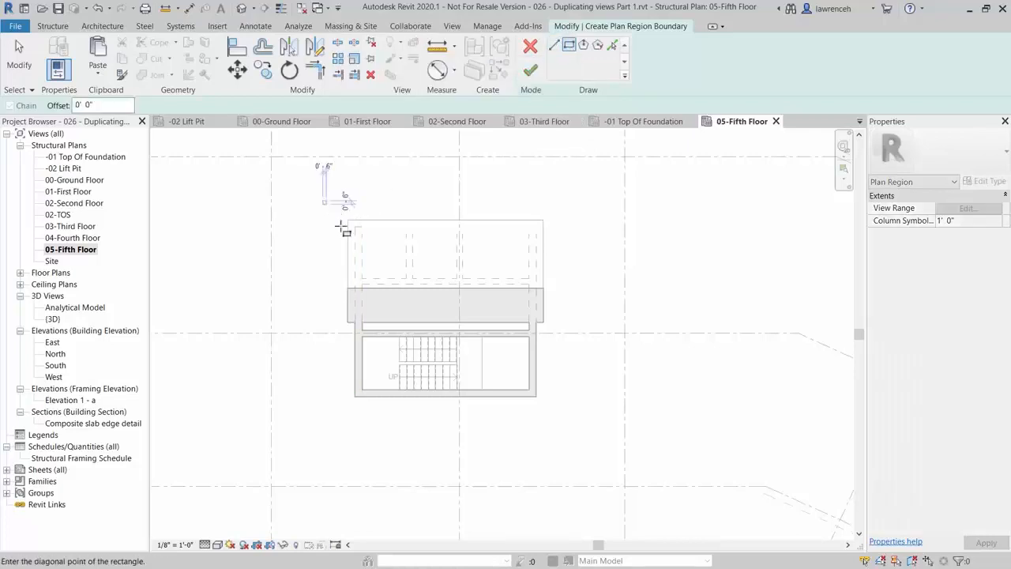
left_click(570, 424)
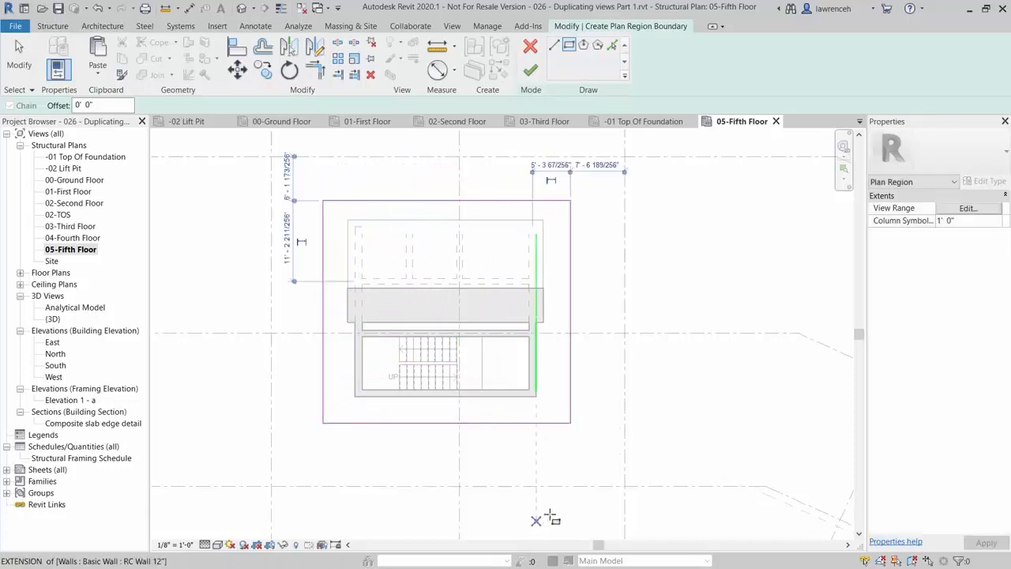
Set the plan region's view range cut plane offset to 6' 0" and accept
left_click(962, 213)
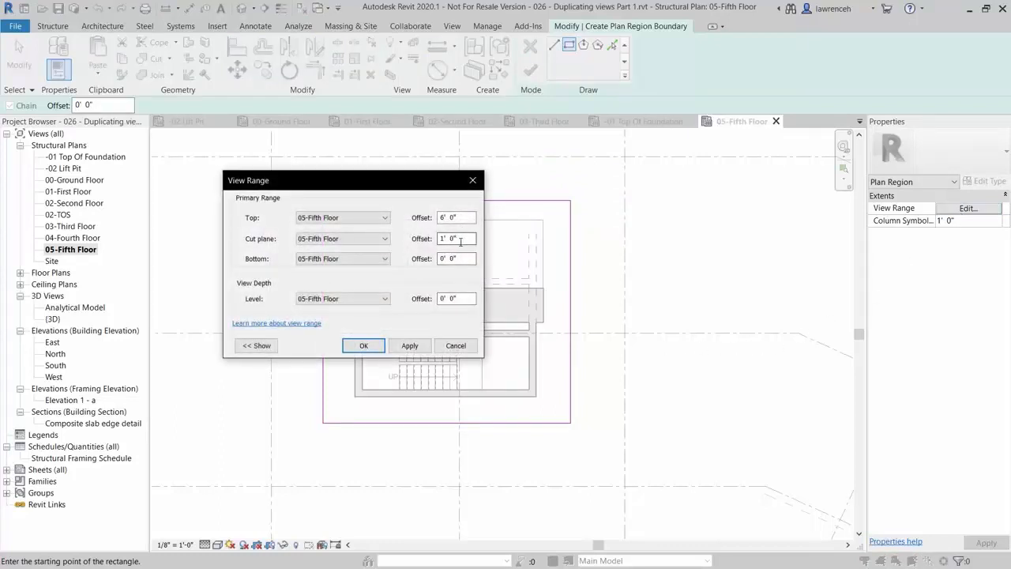
left_click_drag(462, 238, 387, 241)
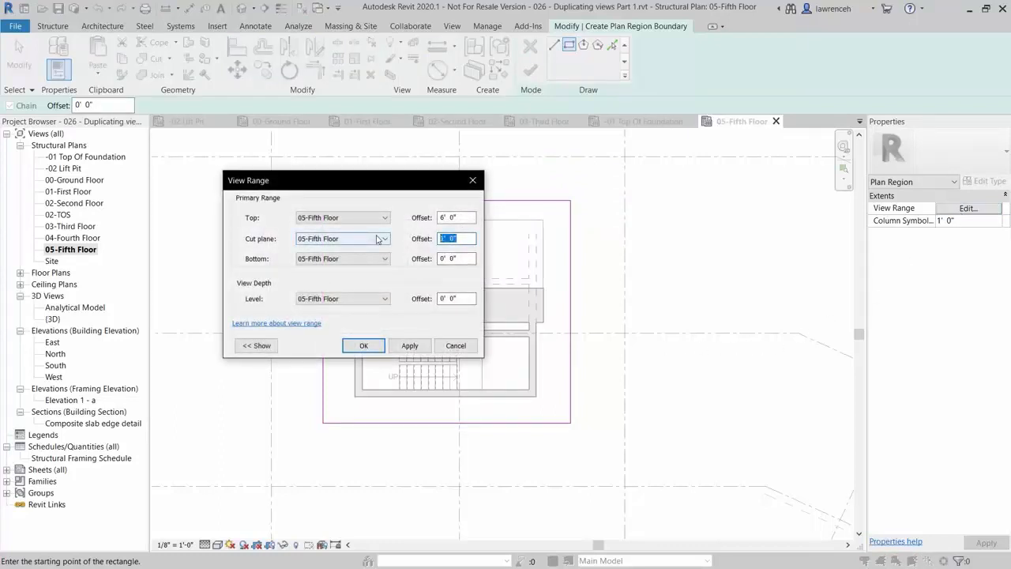
type("6")
left_click_drag(415, 180, 246, 172)
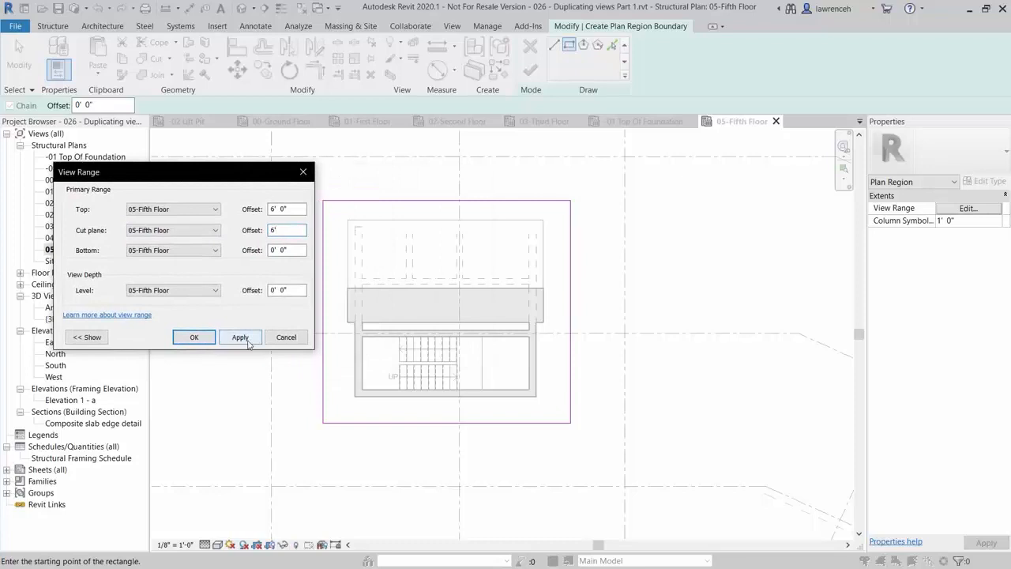
left_click(248, 342)
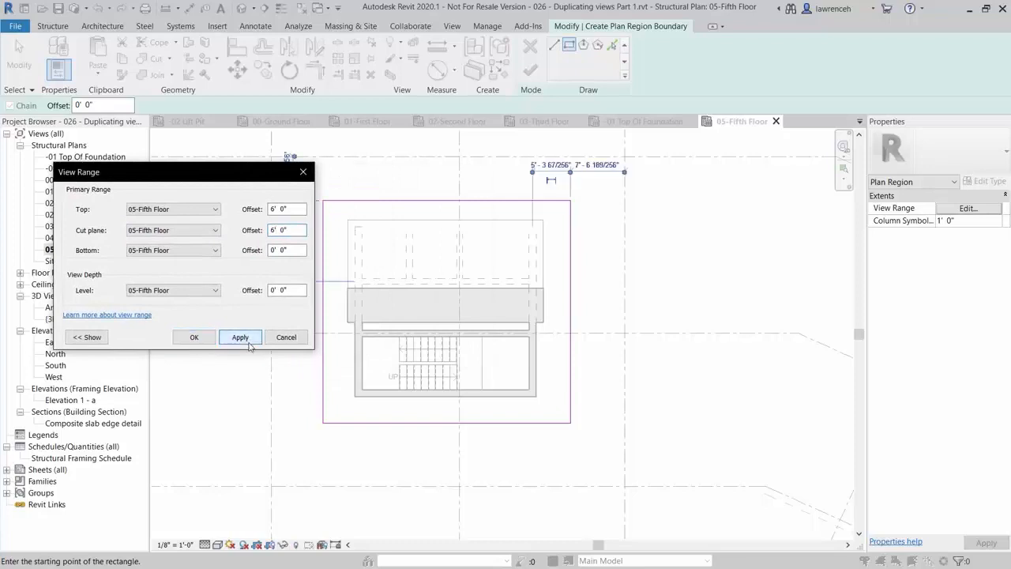
left_click(194, 338)
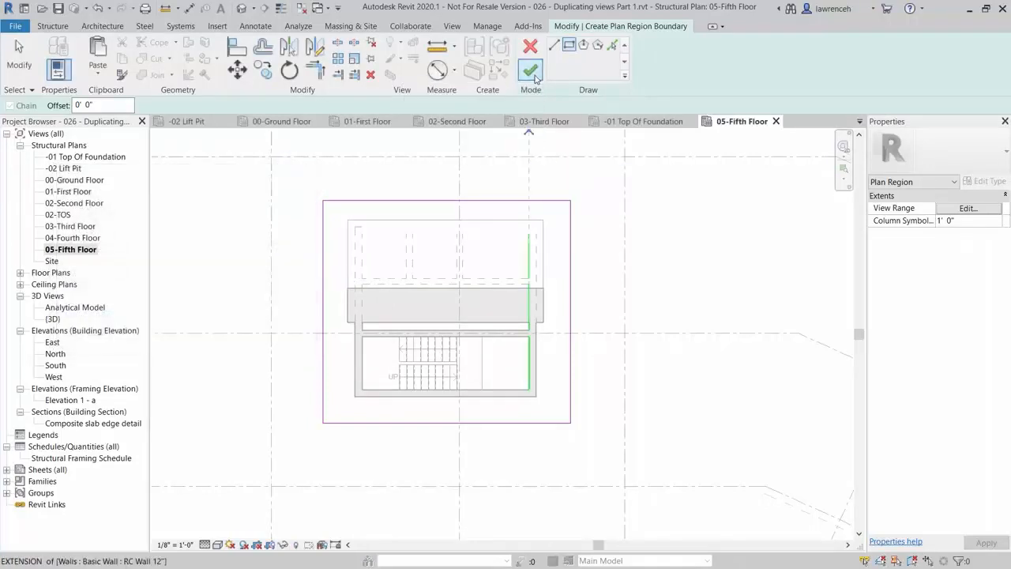
Finish the plan region sketch and select the completed region around the core
left_click(531, 72)
key("Escape")
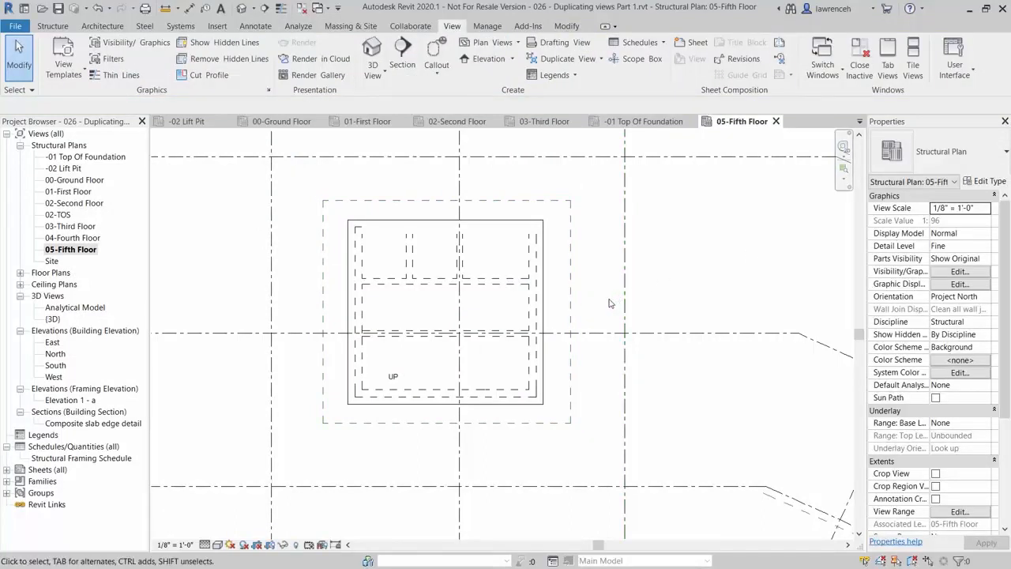
left_click(571, 307)
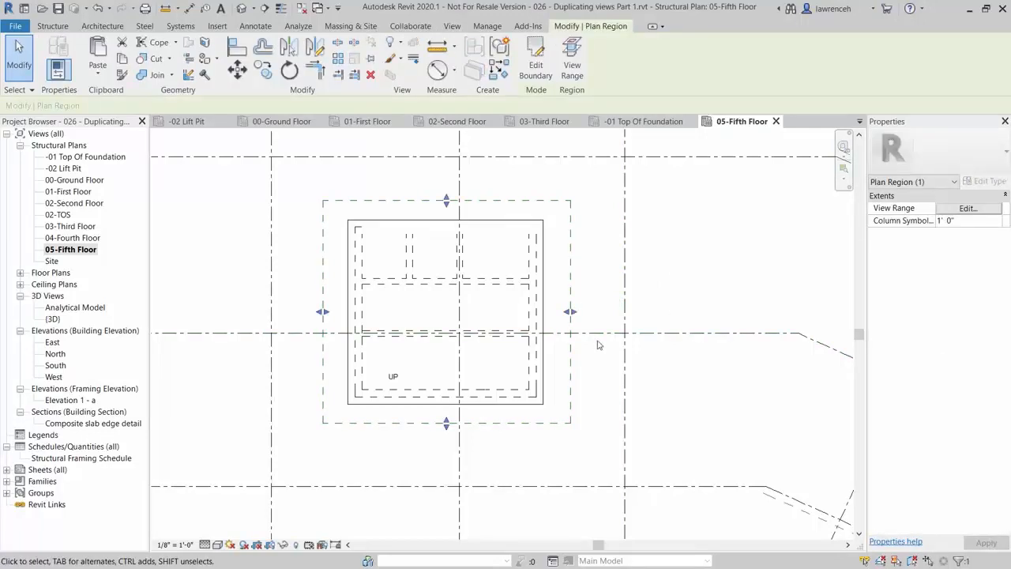
Stretch the plan region's east boundary slightly further out from the lift and stair core and deselect the region
mouse_move(570, 311)
left_mouse_down()
mouse_move(463, 313)
mouse_move(575, 310)
left_mouse_up()
left_click(605, 379)
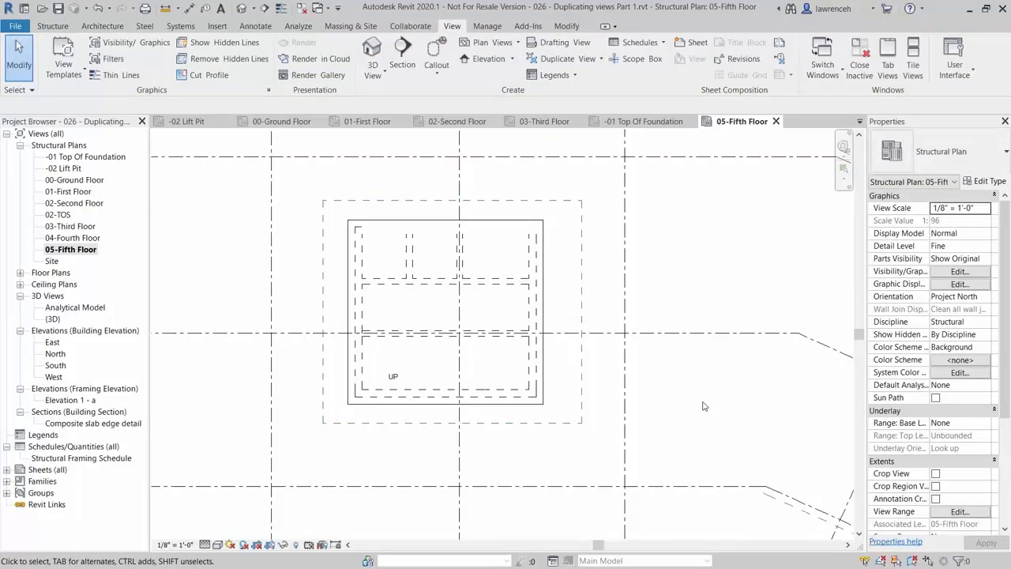
Bring up the -01 Top Of Foundation structural plan and duplicate it as a dependent view
left_click(661, 121)
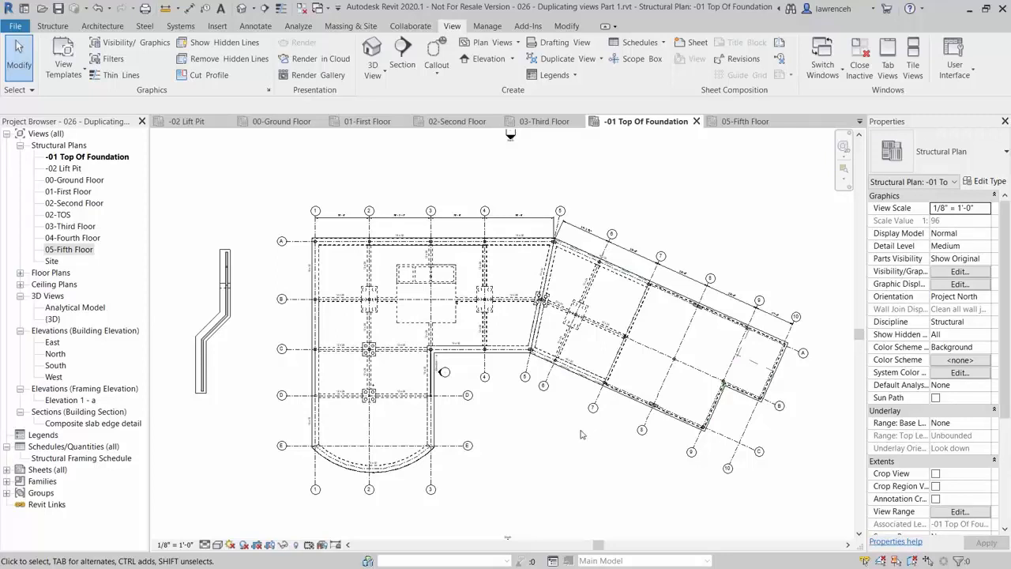
left_click(99, 158)
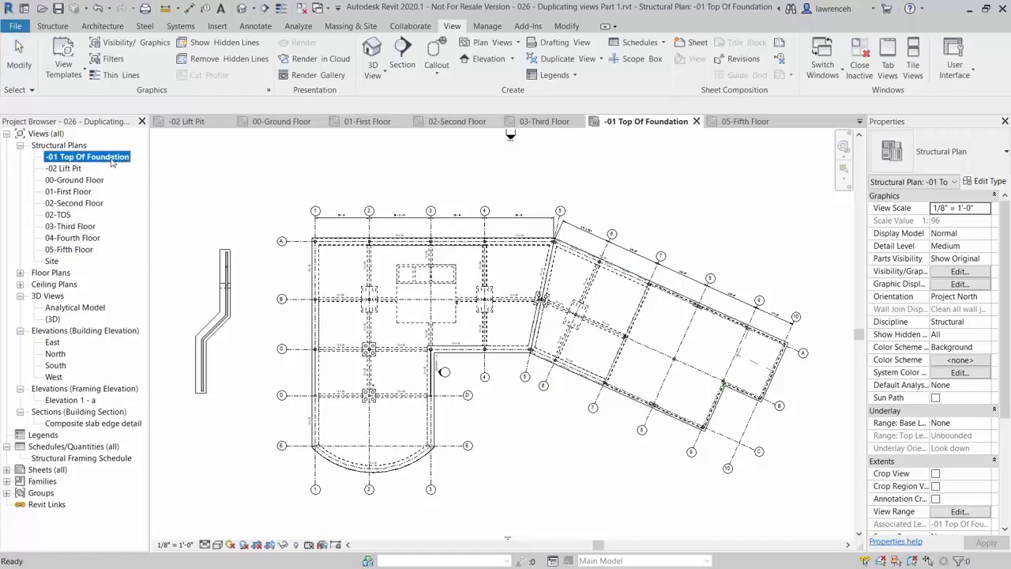
right_click(112, 159)
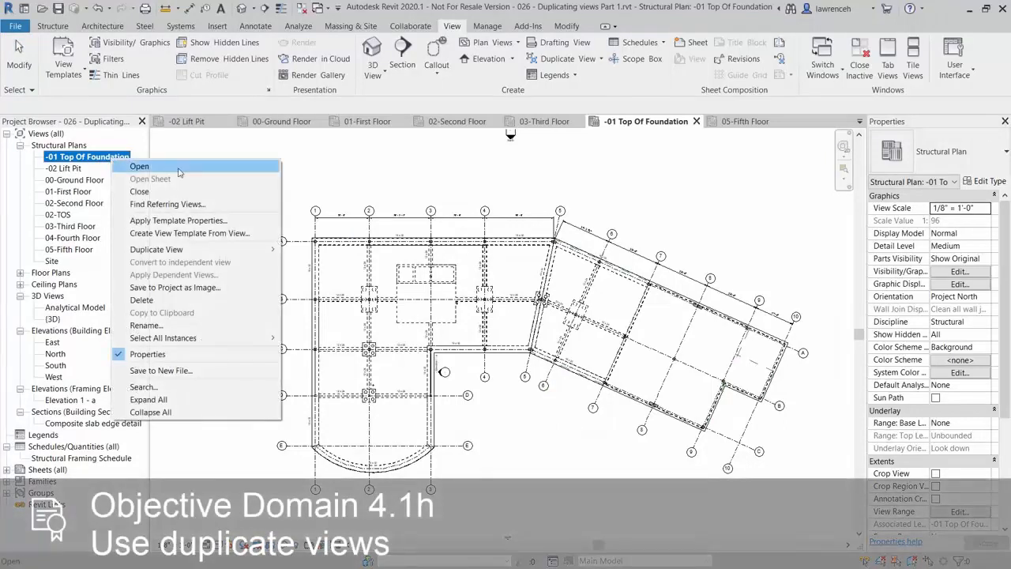
mouse_move(204, 252)
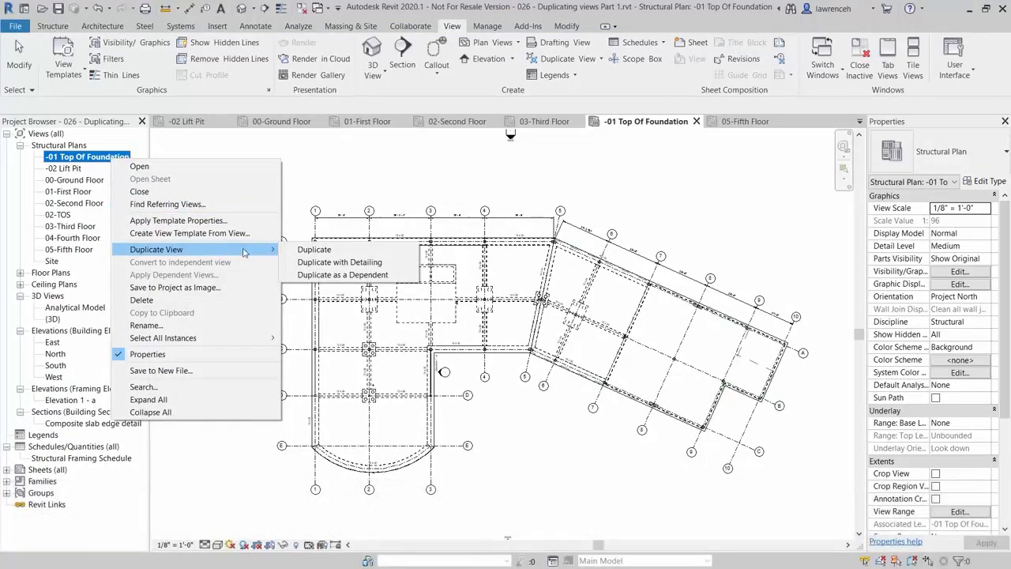
left_click(360, 275)
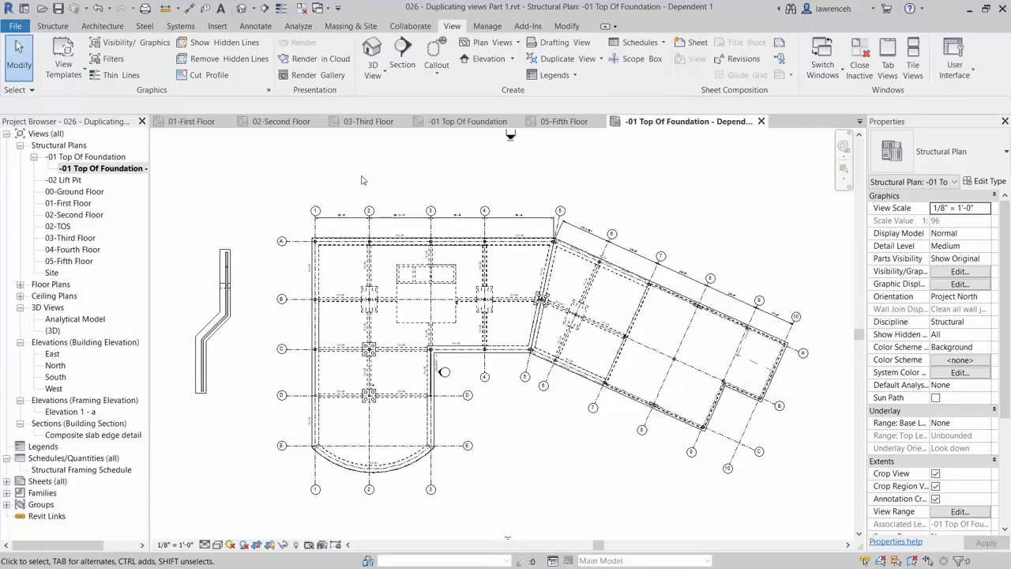
Rename the new dependent view of -01 Top Of Foundation as West
left_click(121, 170)
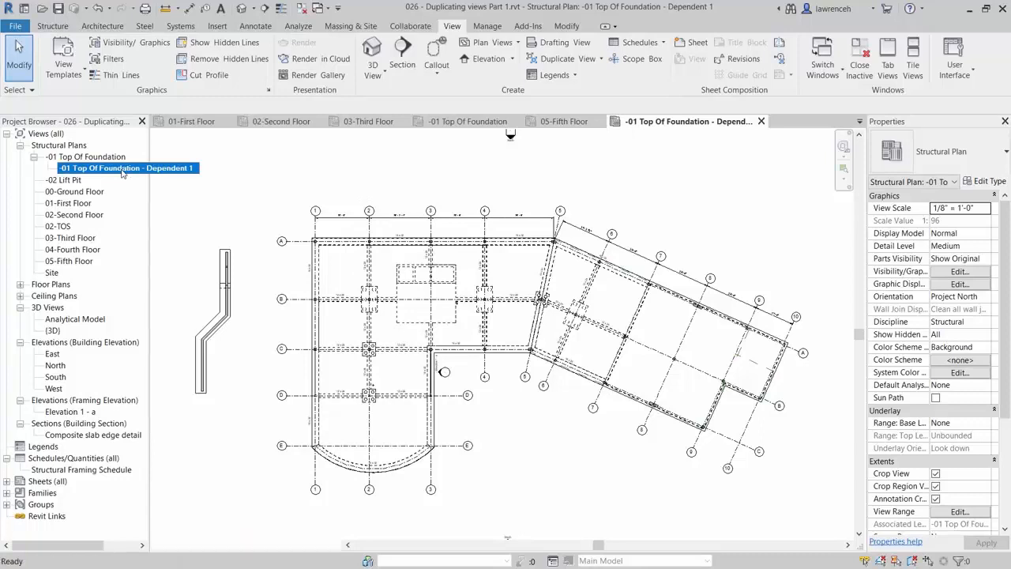
right_click(123, 172)
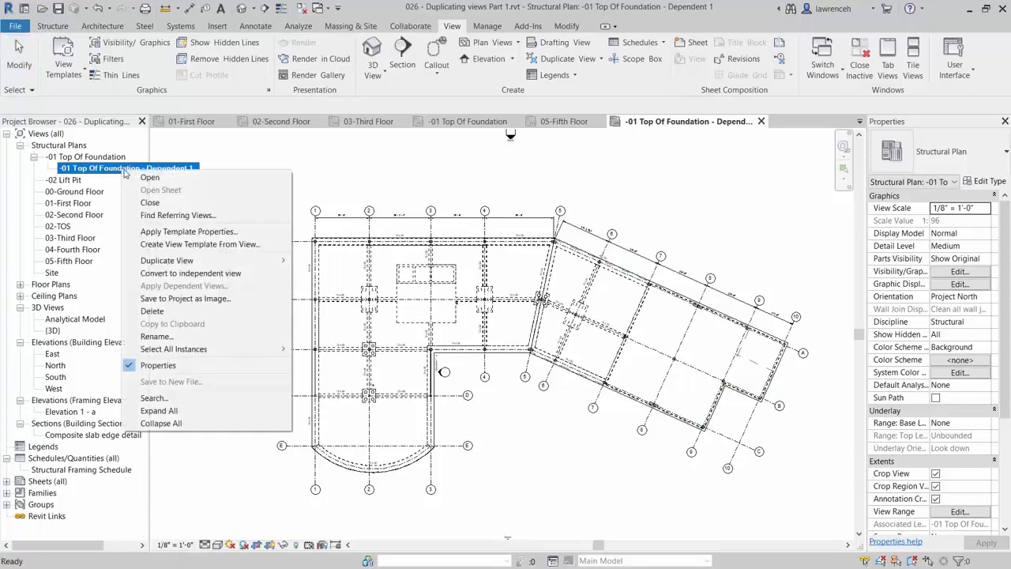
left_click(180, 337)
type("West")
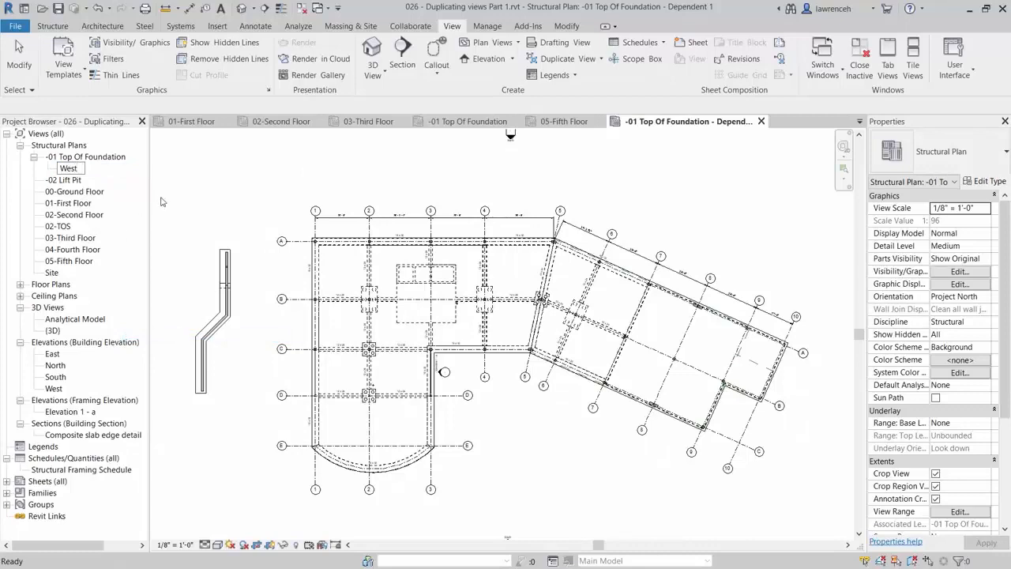
left_click(186, 191)
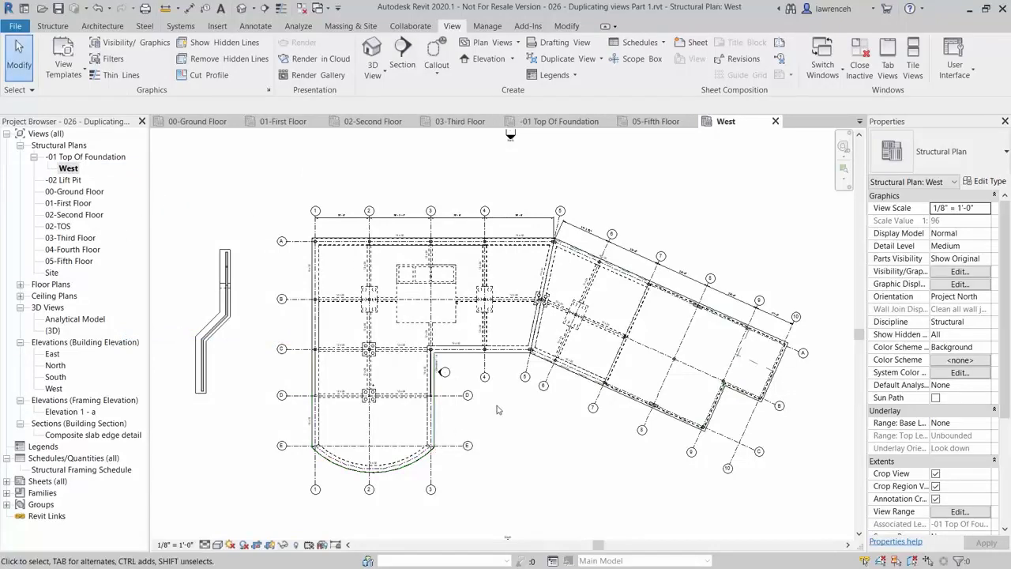
Shrink the West view's crop region on all four sides to frame the west wing up to just beyond grid 5
scroll(497, 409, "down", 3)
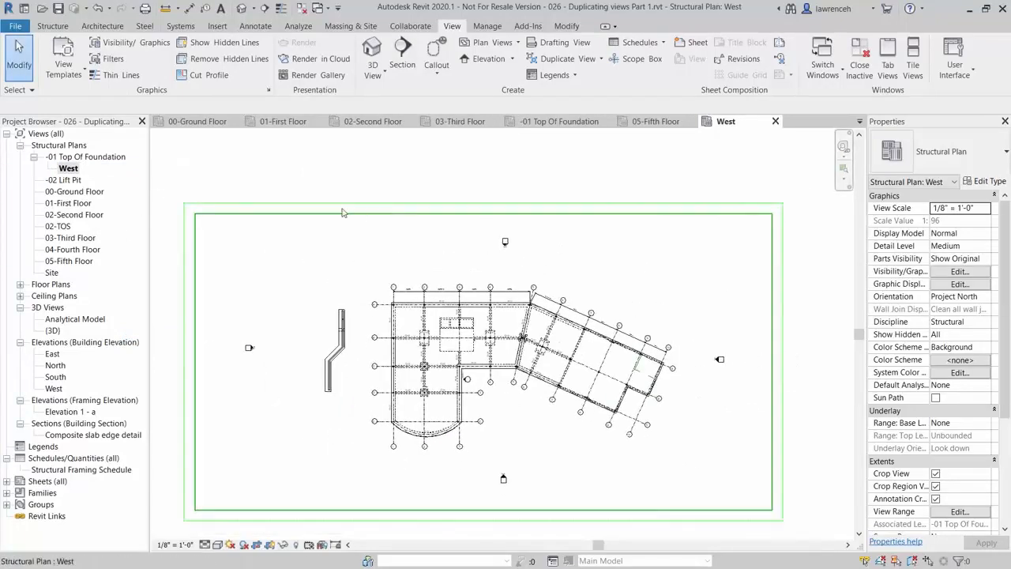
left_click(200, 331)
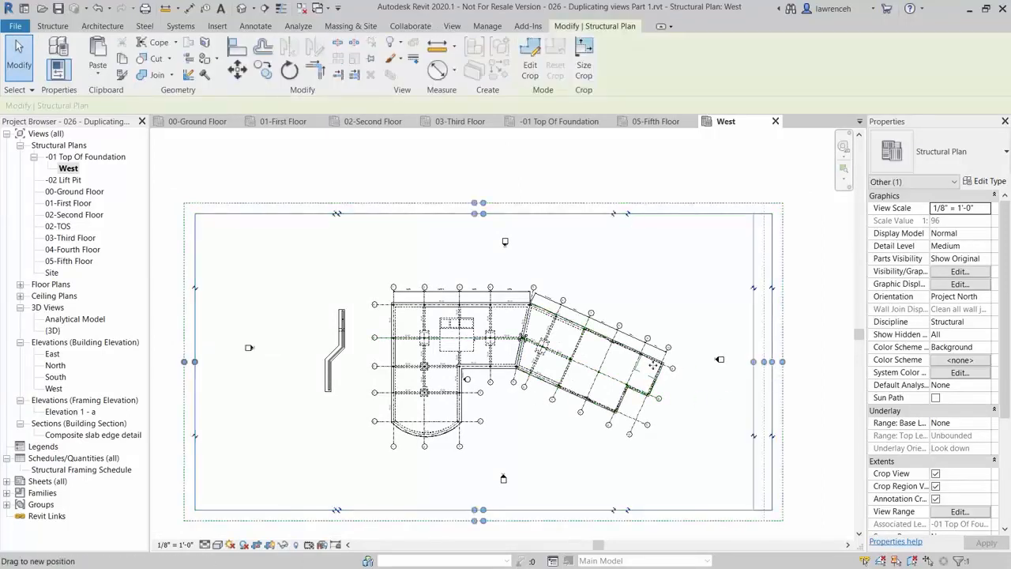
left_click_drag(759, 361, 545, 365)
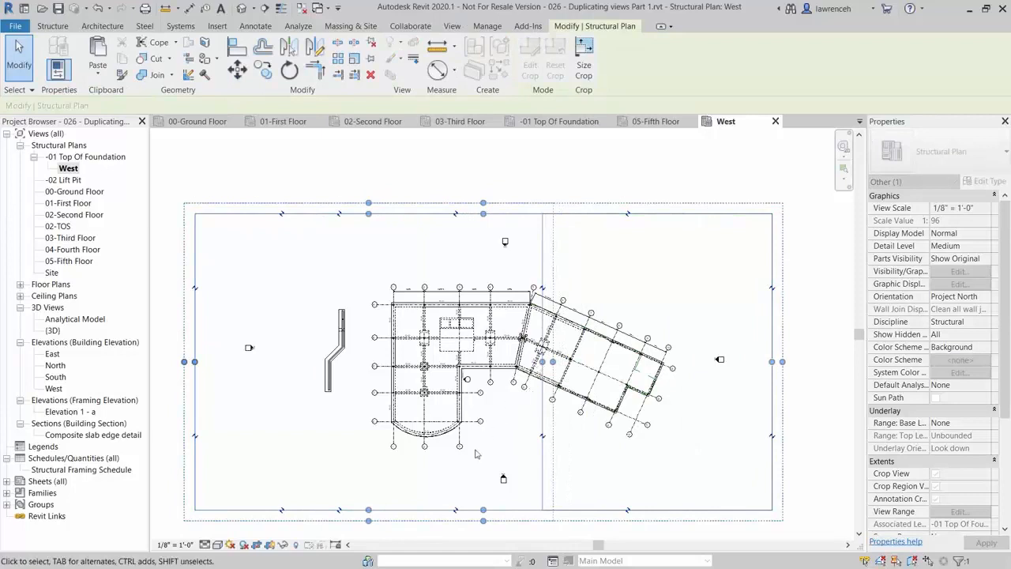
left_click_drag(370, 511, 381, 456)
left_click_drag(196, 337, 366, 339)
left_click_drag(454, 214, 464, 280)
left_click(651, 336)
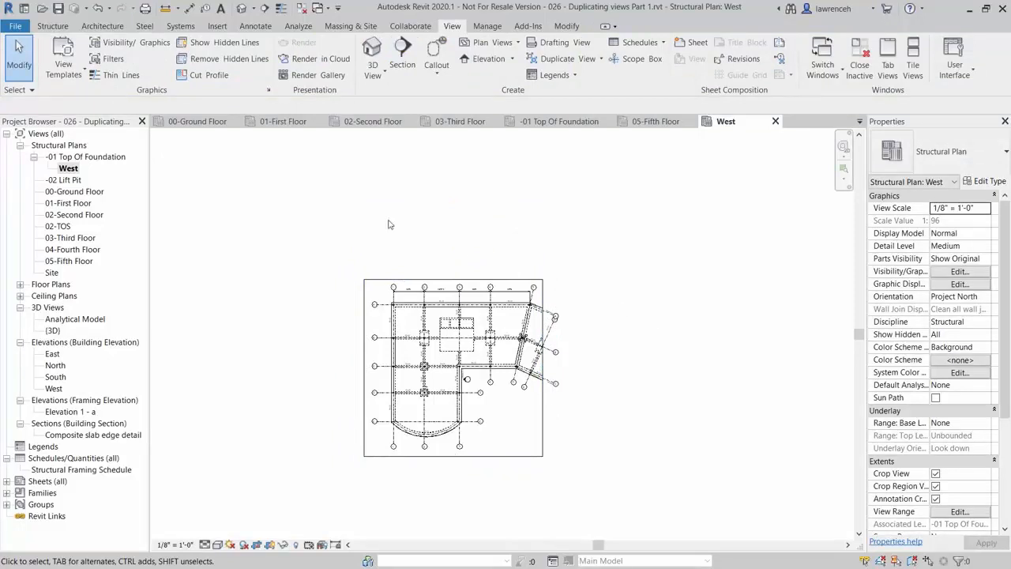
Create a second dependent duplicate of the -01 Top Of Foundation structural plan
left_click(92, 158)
right_click(94, 160)
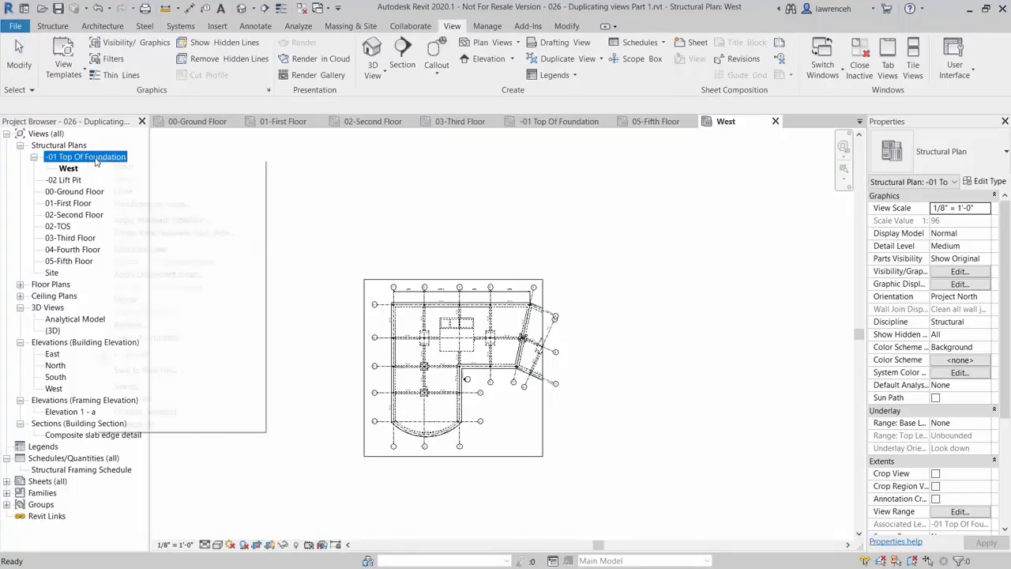
mouse_move(240, 251)
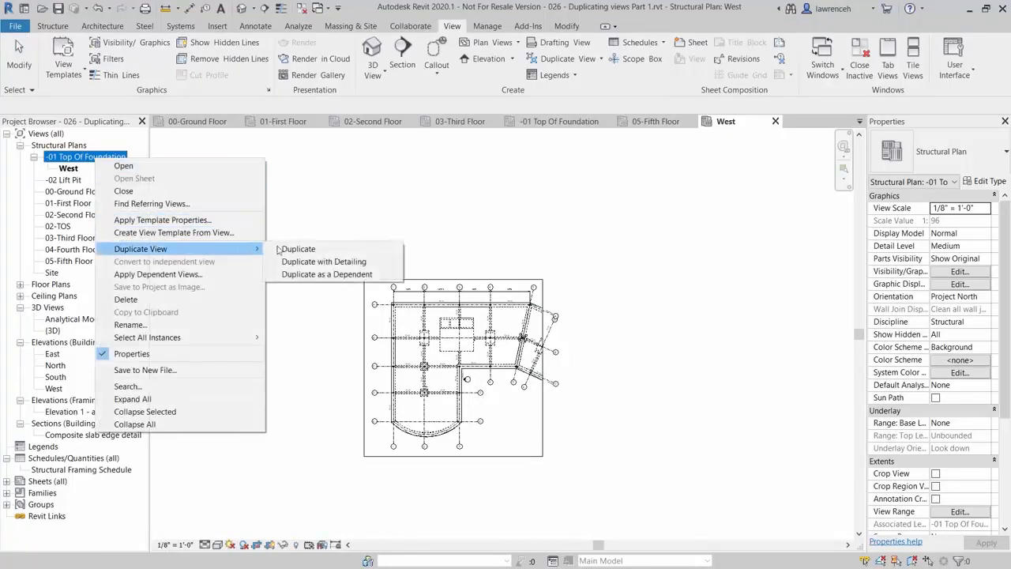
left_click(344, 274)
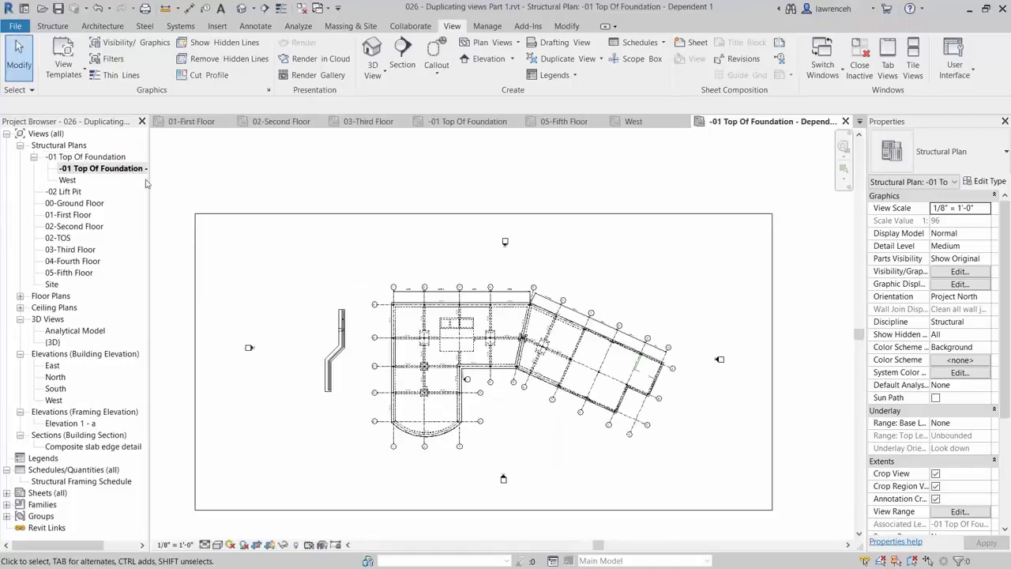
Rename the second dependent view of -01 Top Of Foundation as East
right_click(141, 168)
left_click(162, 337)
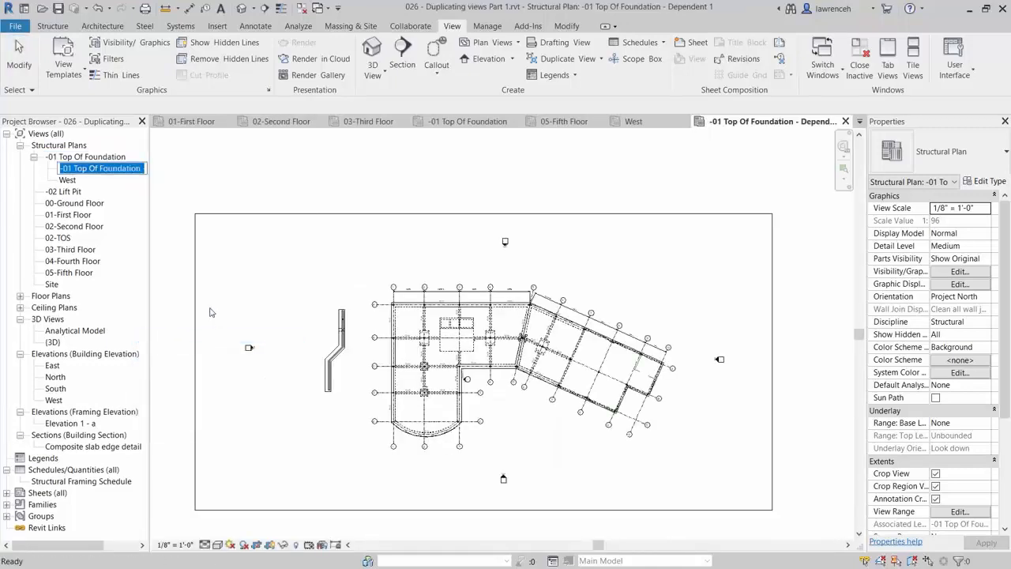
type("East")
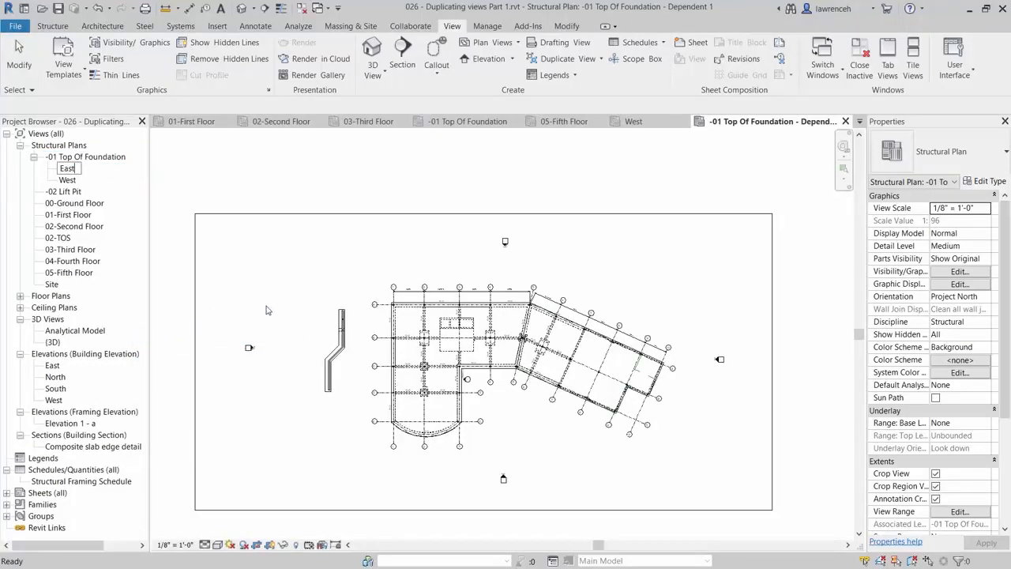
key("Return")
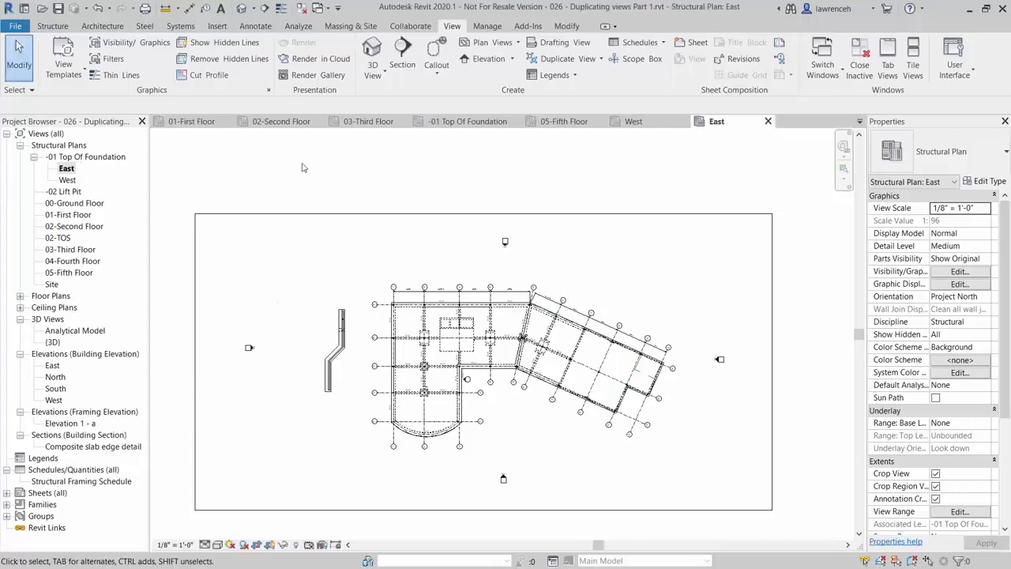
Shrink the East view's crop region on all four sides to frame the angled east wing
left_click(192, 284)
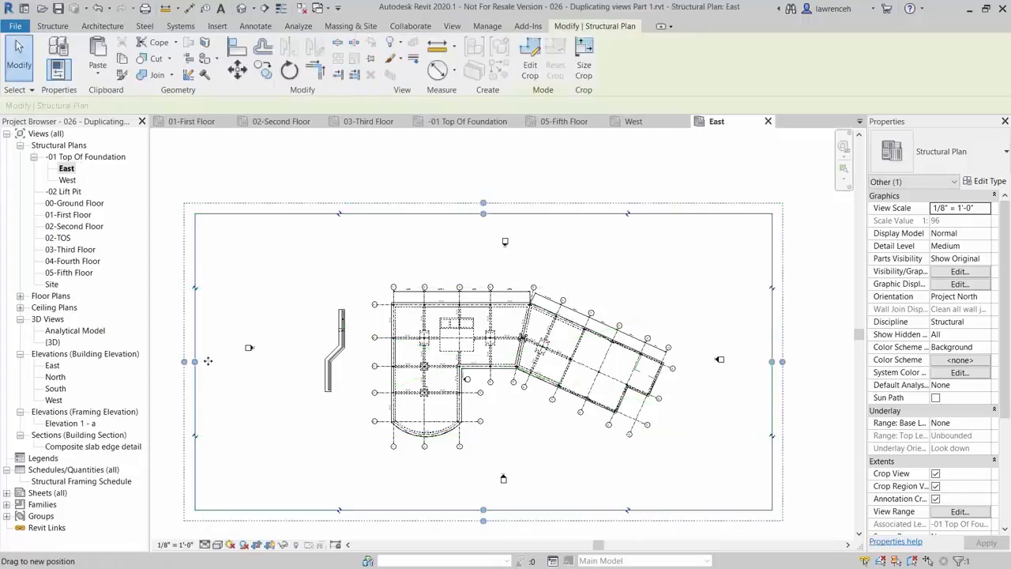
left_click_drag(218, 378, 530, 353)
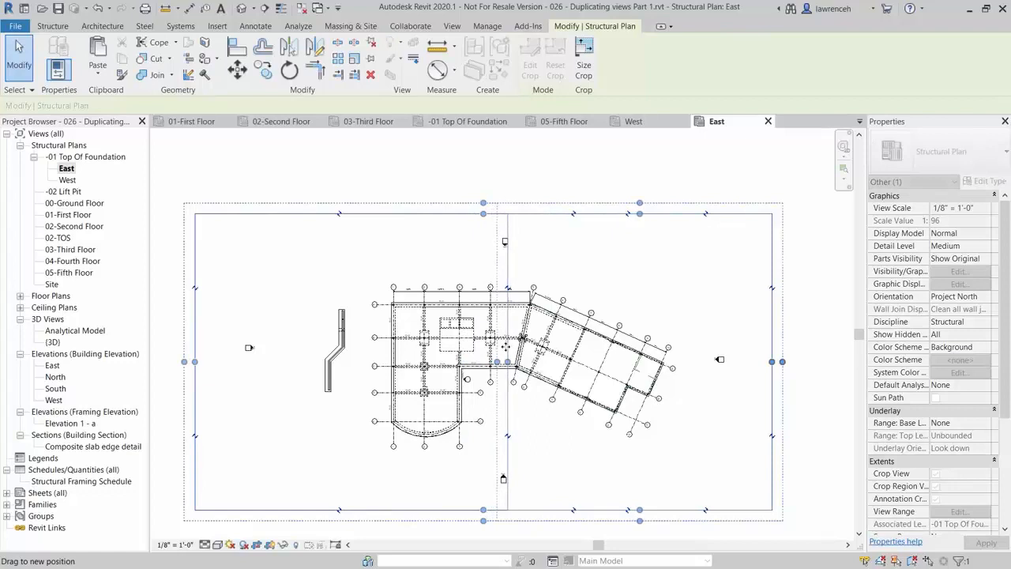
left_click_drag(640, 510, 650, 443)
left_click_drag(772, 328, 686, 335)
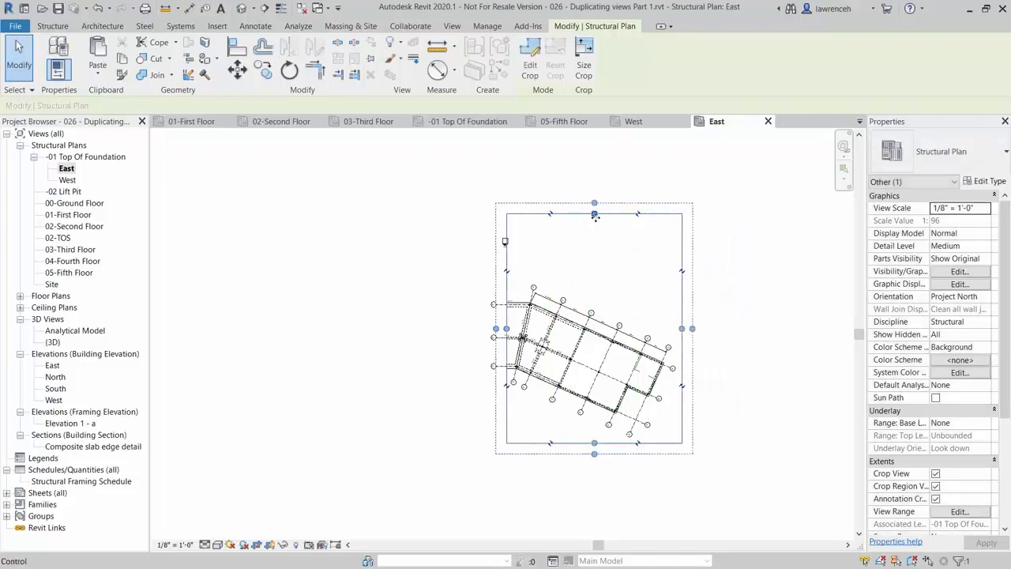
left_click_drag(595, 214, 610, 281)
left_click(797, 358)
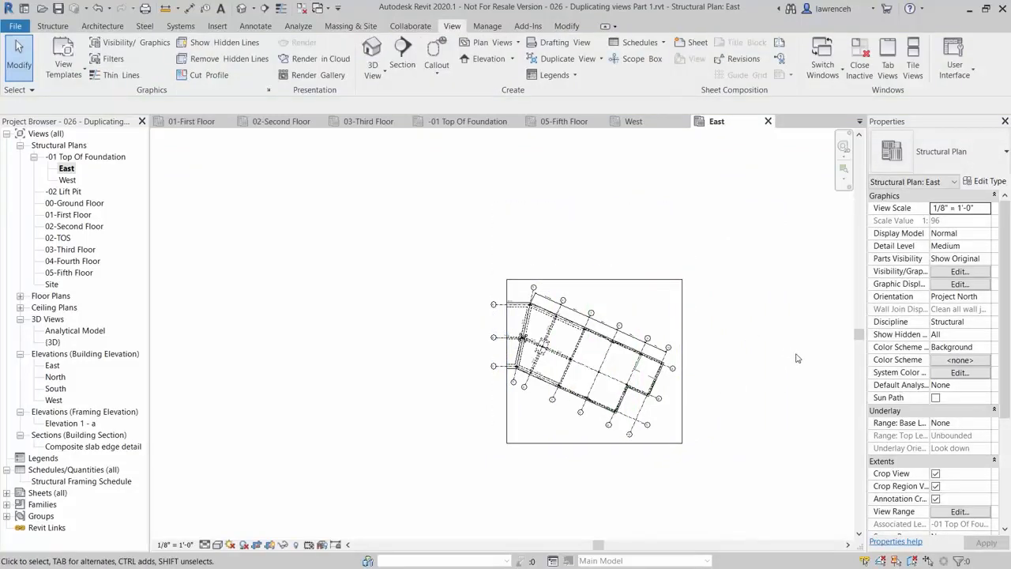
Compare the parent -01 Top Of Foundation plan with its East and West dependent views
double_click(105, 158)
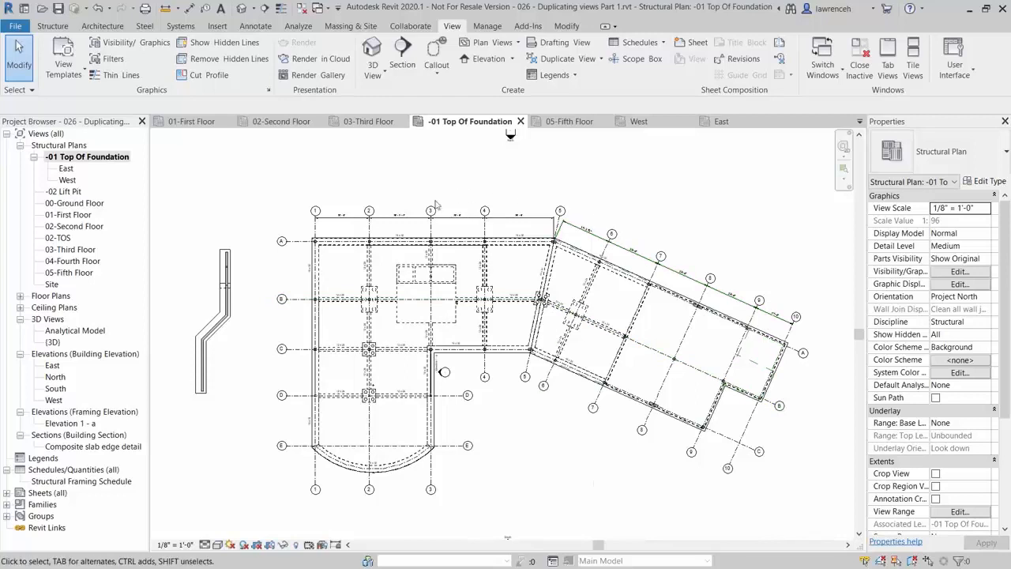
double_click(66, 169)
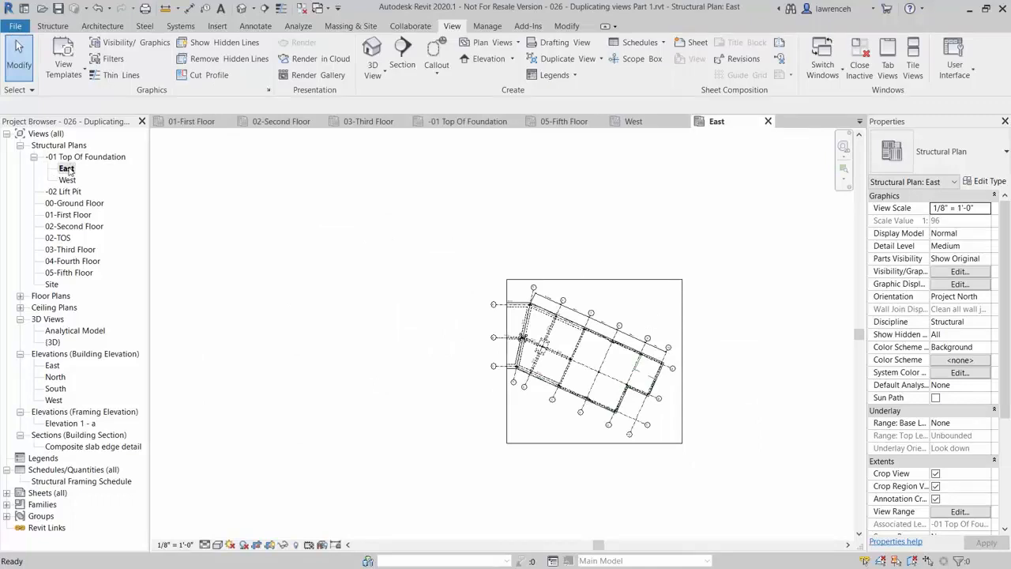
double_click(71, 181)
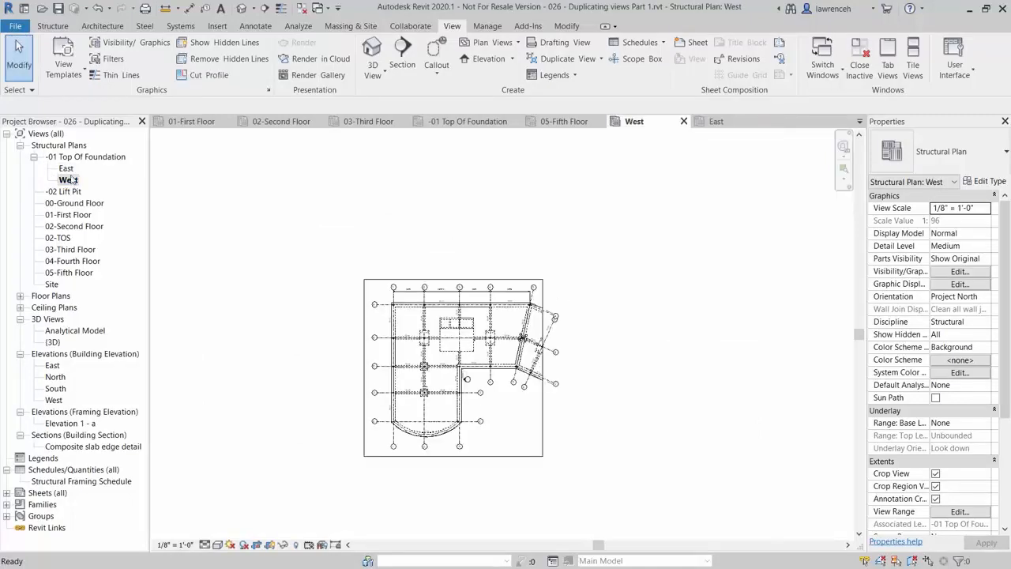
double_click(69, 169)
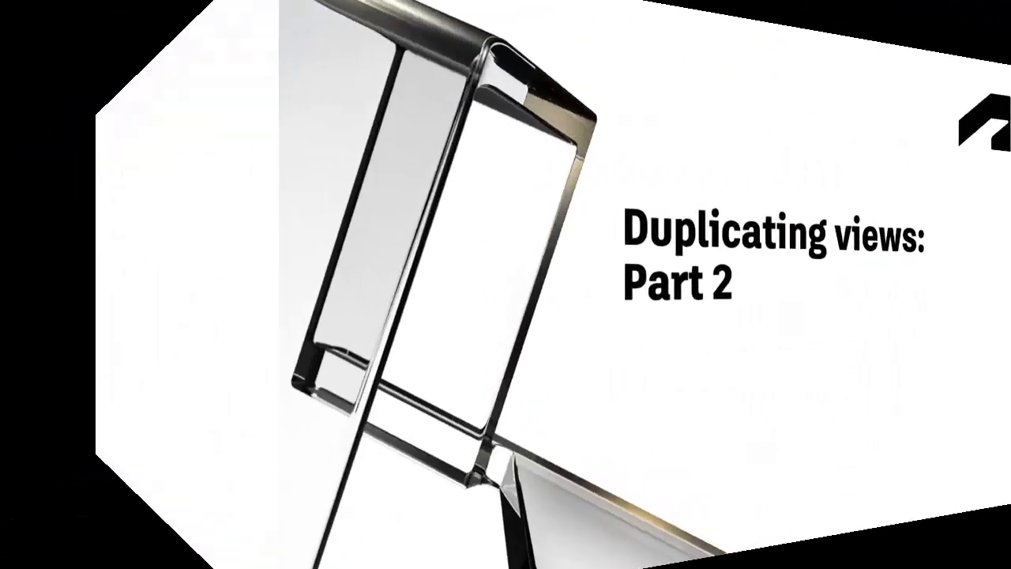
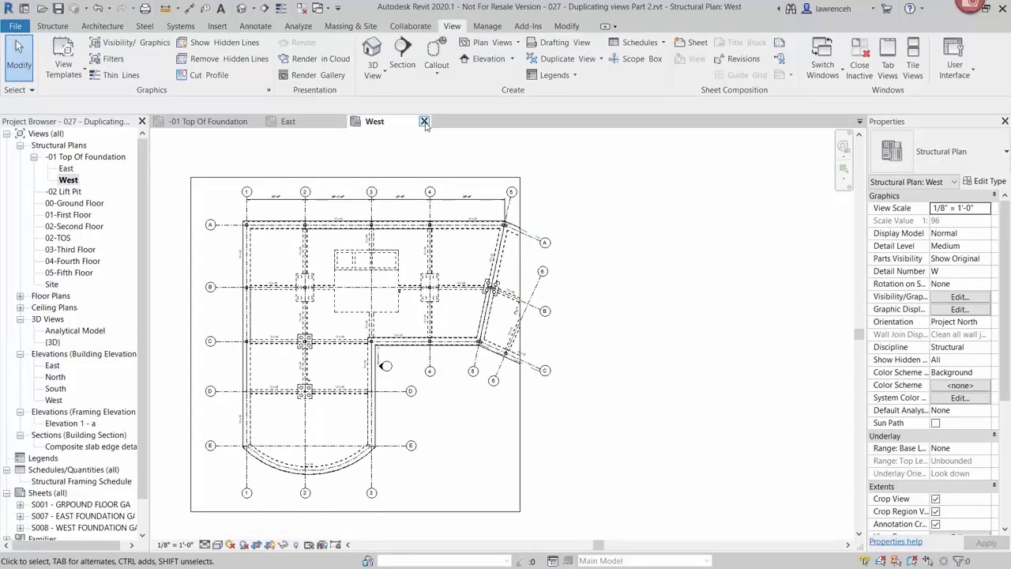
Close the West and East views, leaving only the -01 Top Of Foundation plan open
left_click(424, 121)
left_click(340, 121)
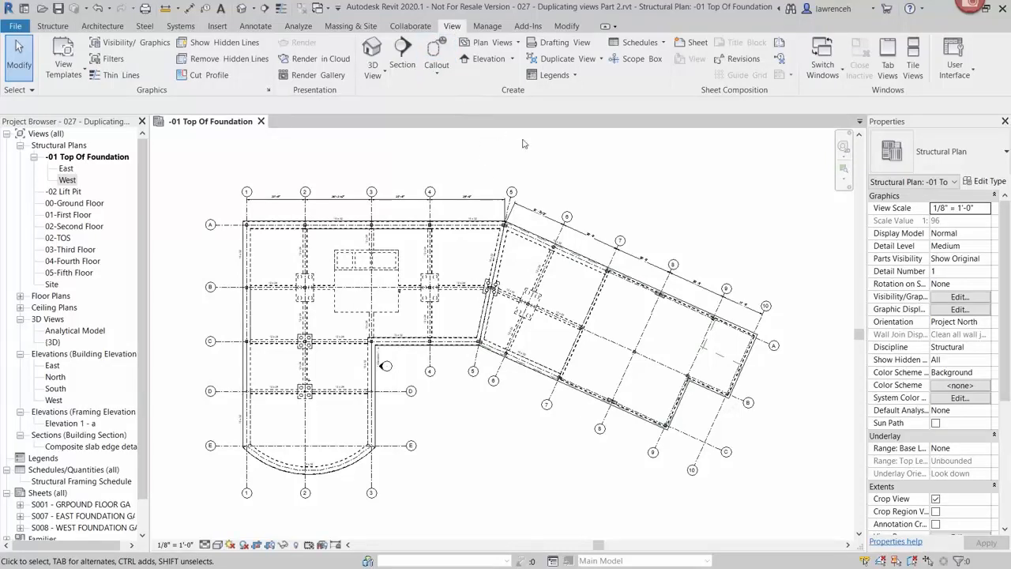
Sketch a matchline along the full length of grid 5, between its two grid bubbles, and finish the sketch
left_click(780, 43)
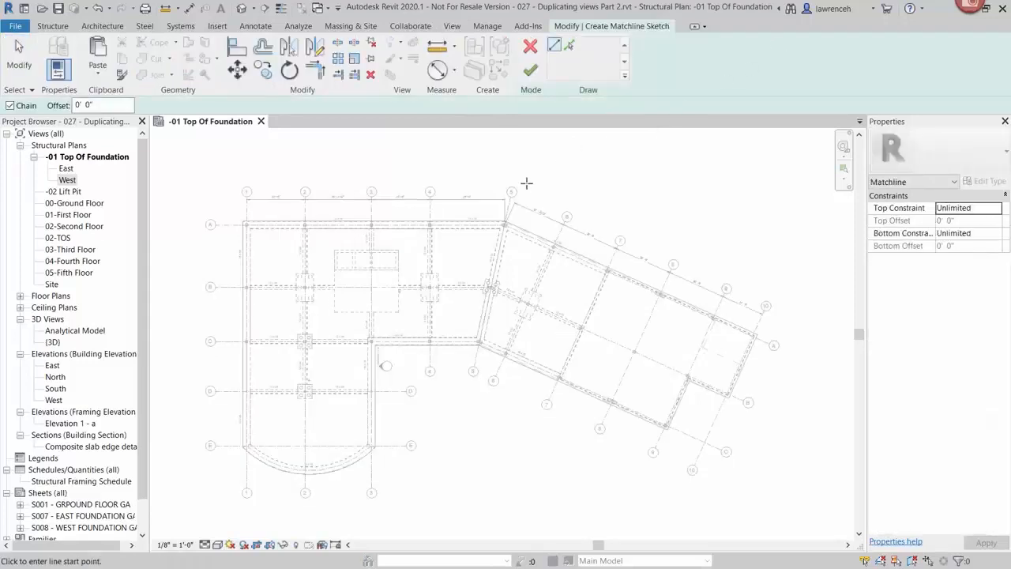
scroll(521, 187, "up", 3)
scroll(520, 187, "up", 3)
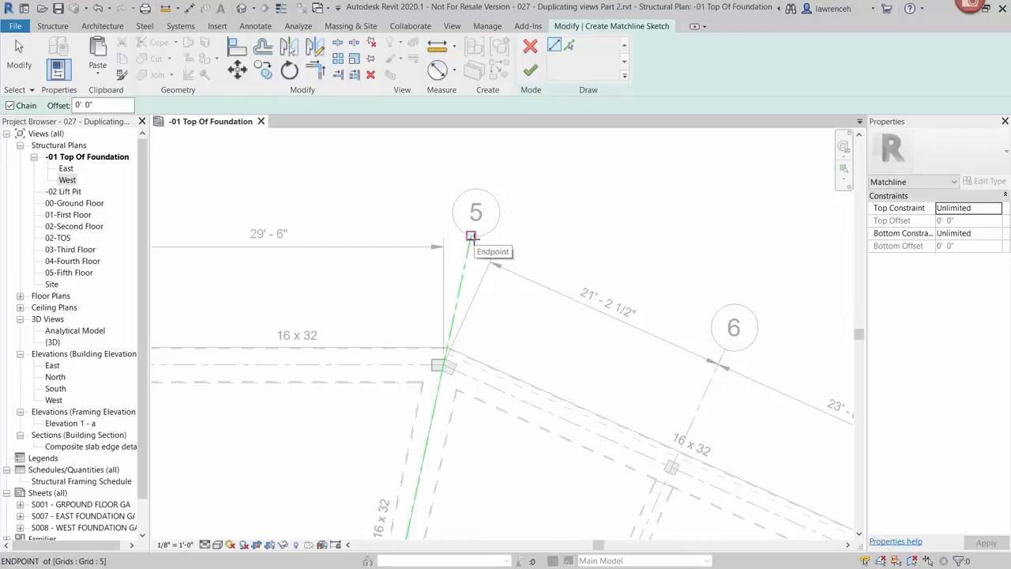
left_click(472, 236)
scroll(468, 251, "down", 2)
middle_click_drag(429, 397, 472, 202)
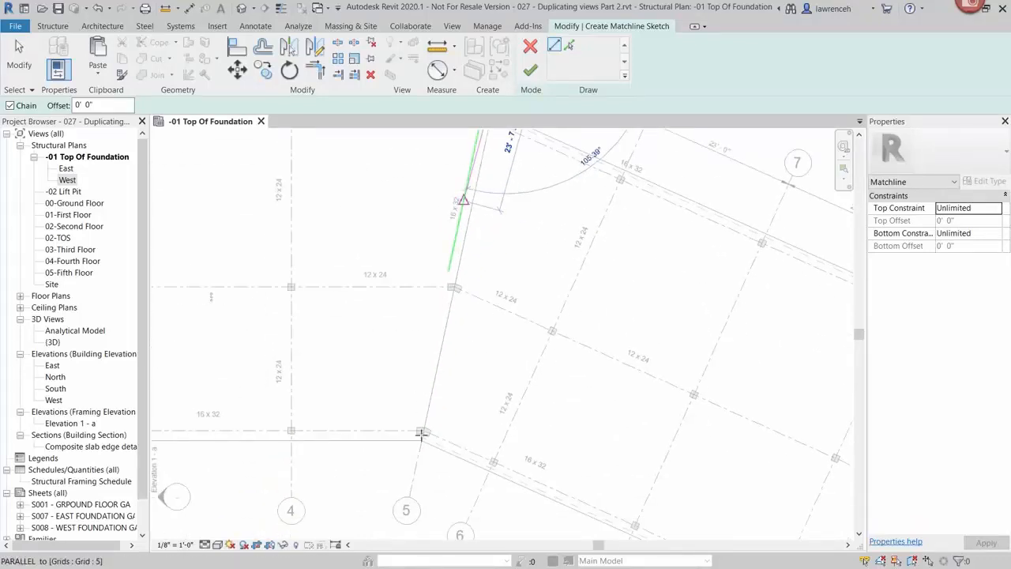
scroll(409, 495, "up", 4)
left_click(411, 494)
scroll(449, 462, "down", 3)
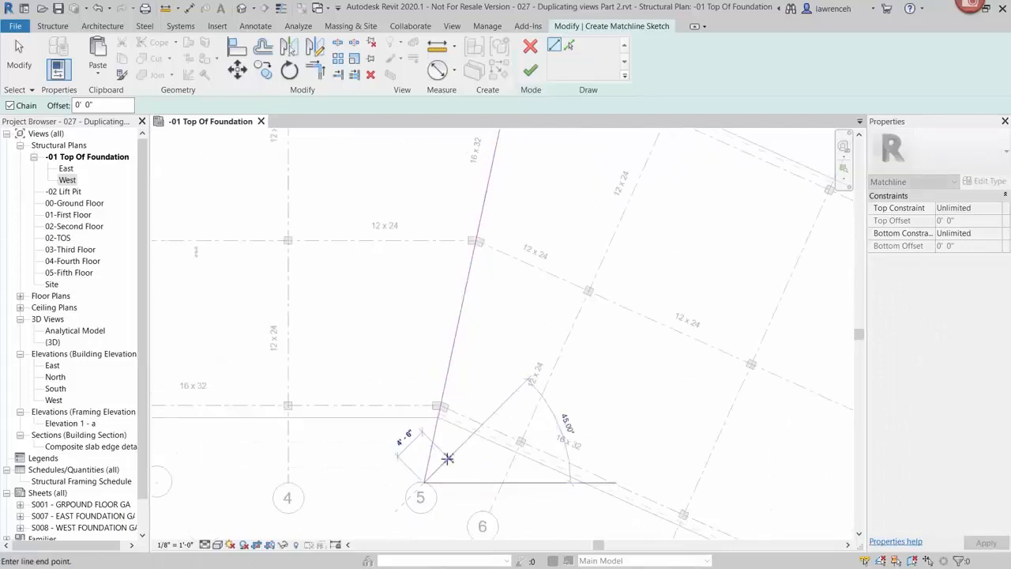
scroll(448, 458, "down", 3)
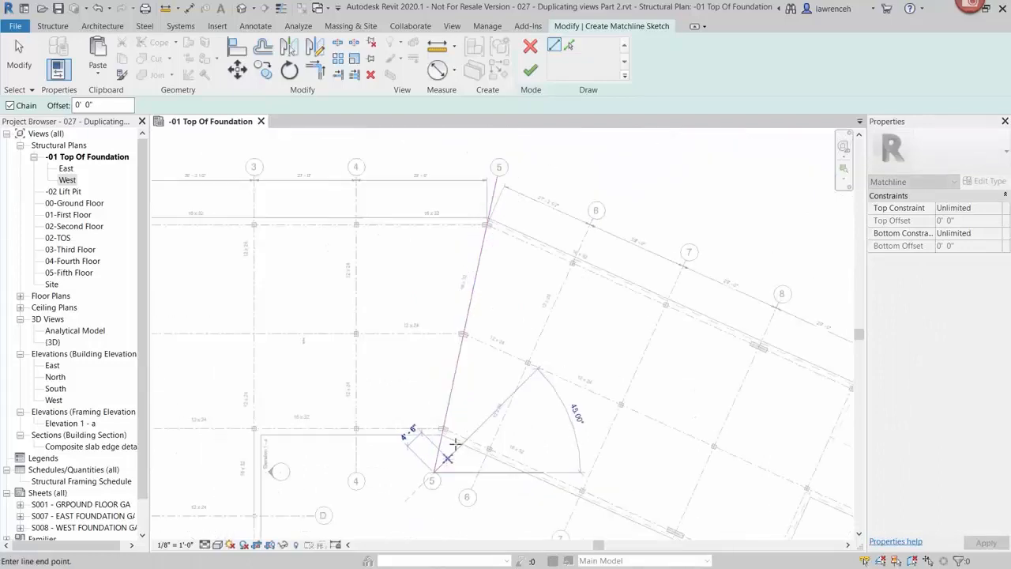
left_click(530, 74)
key("Escape")
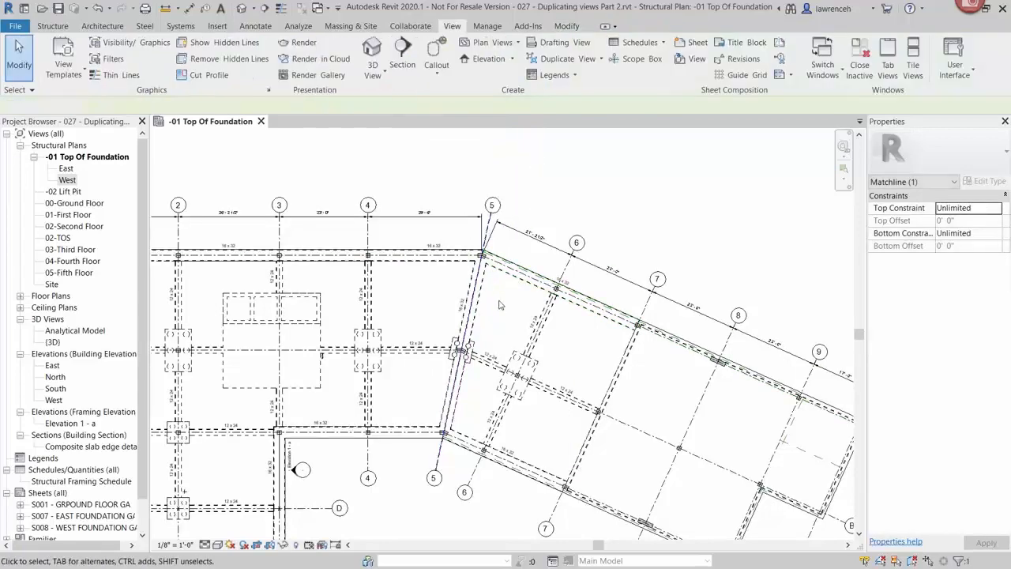
scroll(492, 229, "up", 5)
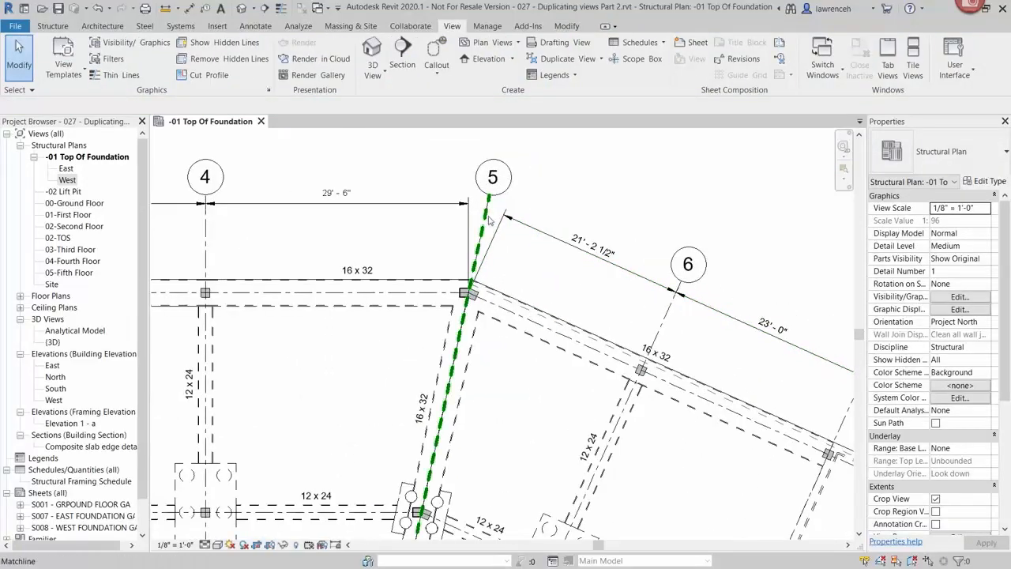
scroll(477, 277, "down", 3)
scroll(477, 283, "down", 2)
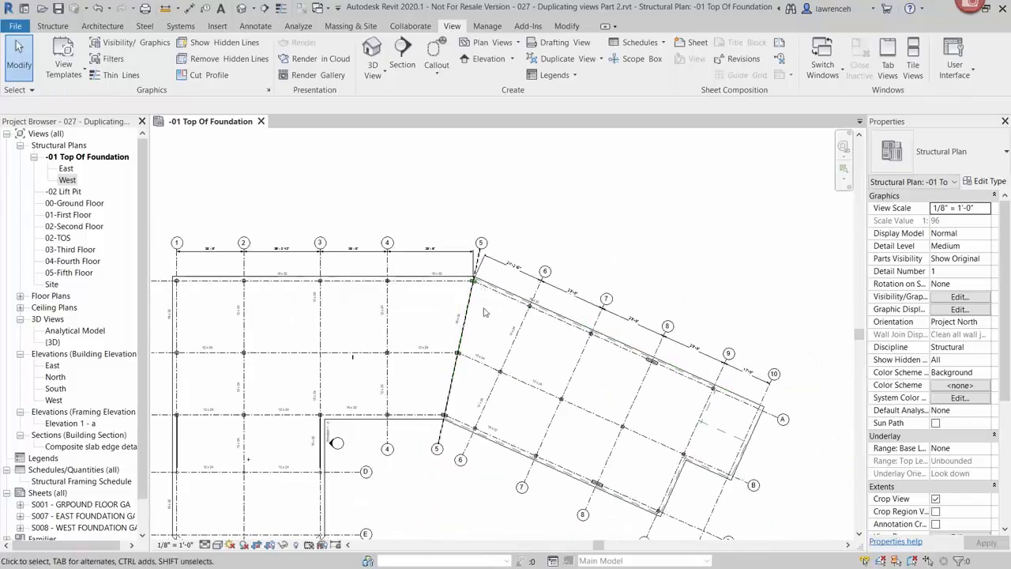
middle_click_drag(486, 311, 531, 257)
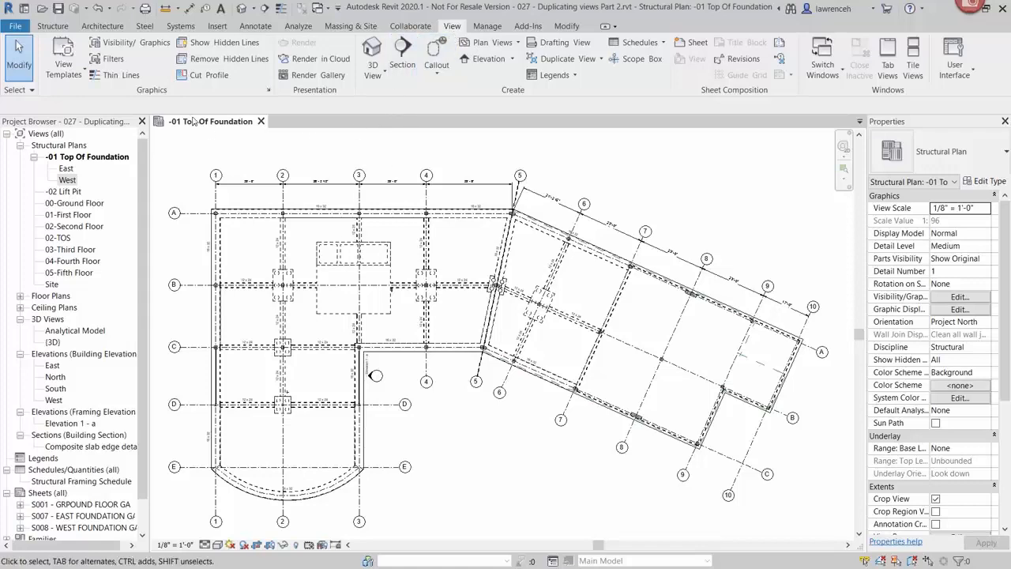
In the plan's Visibility/Graphic Overrides, override the line colour of the Matchline annotation category with red
left_click(127, 43)
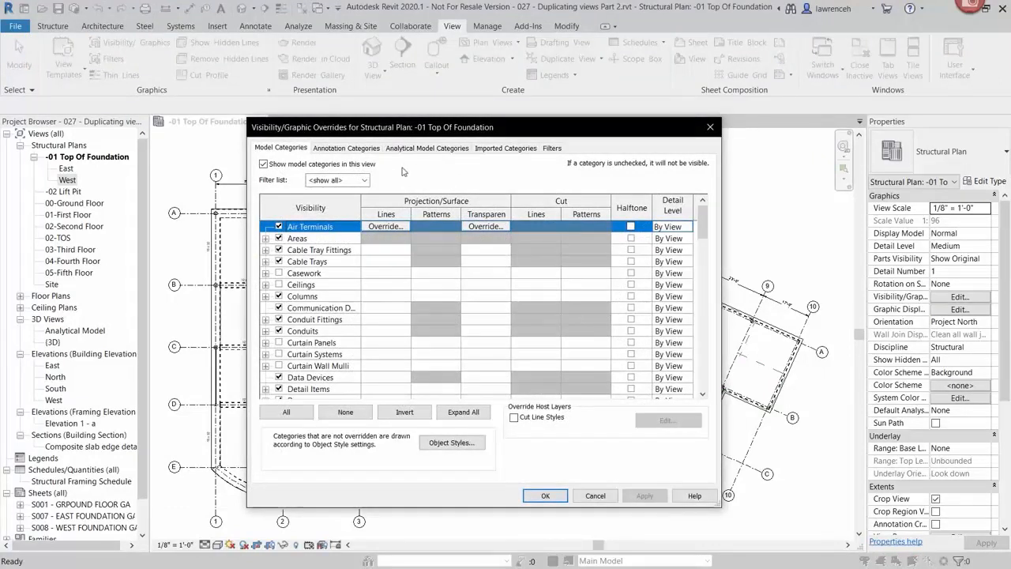
left_click(359, 150)
left_click(327, 320)
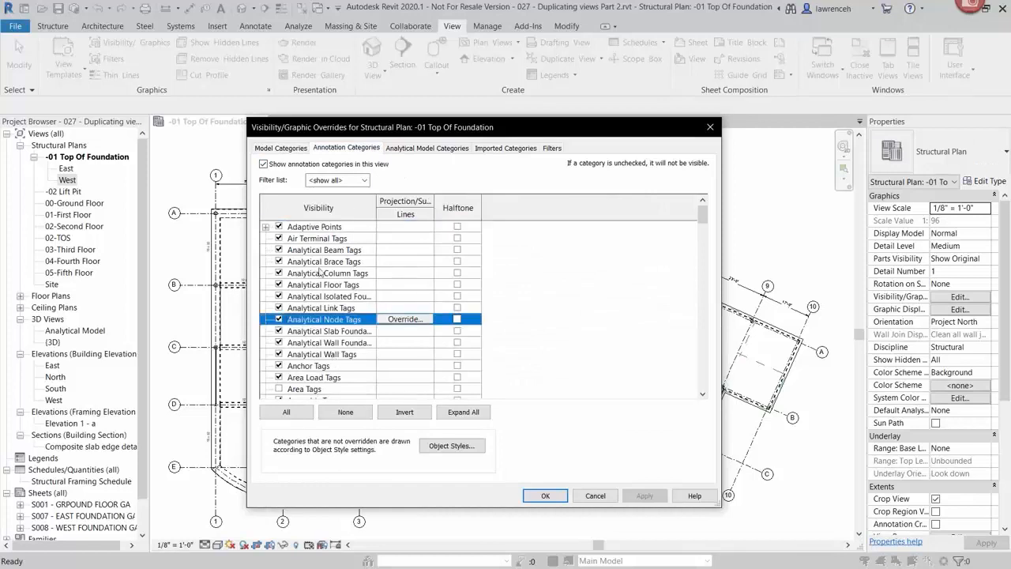
left_click(320, 273)
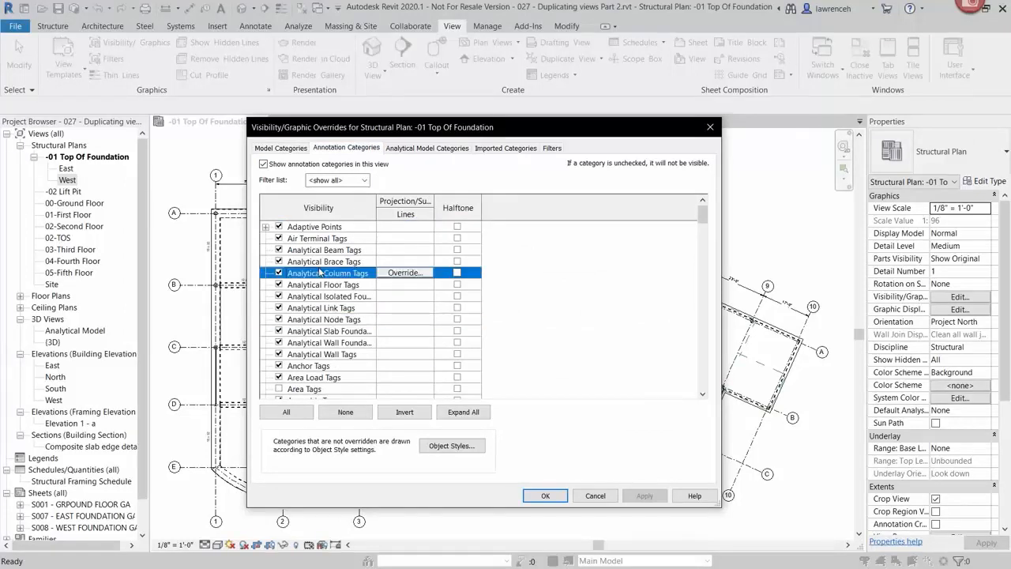
key("m")
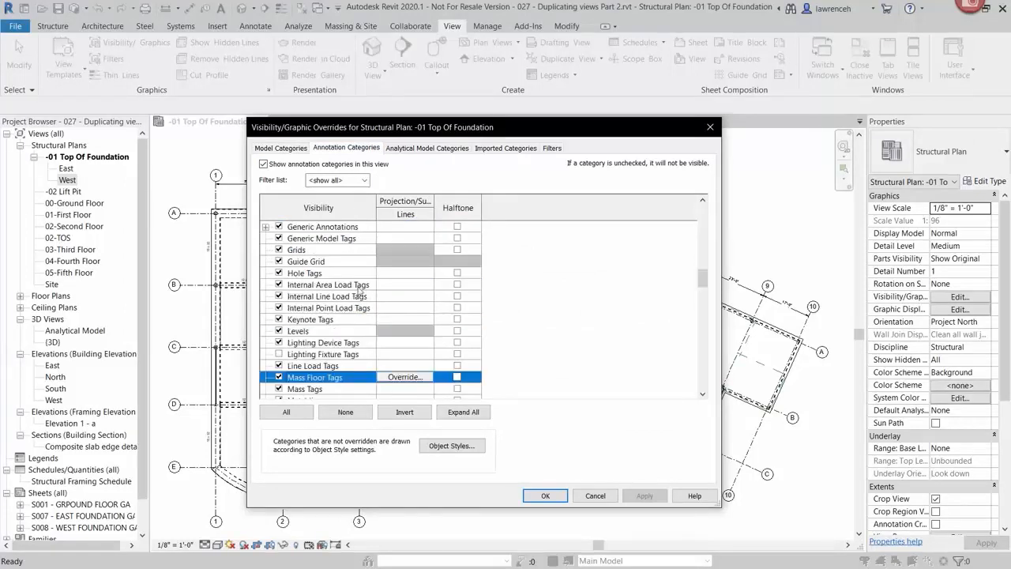
scroll(300, 320, "down", 1)
scroll(301, 319, "down", 1)
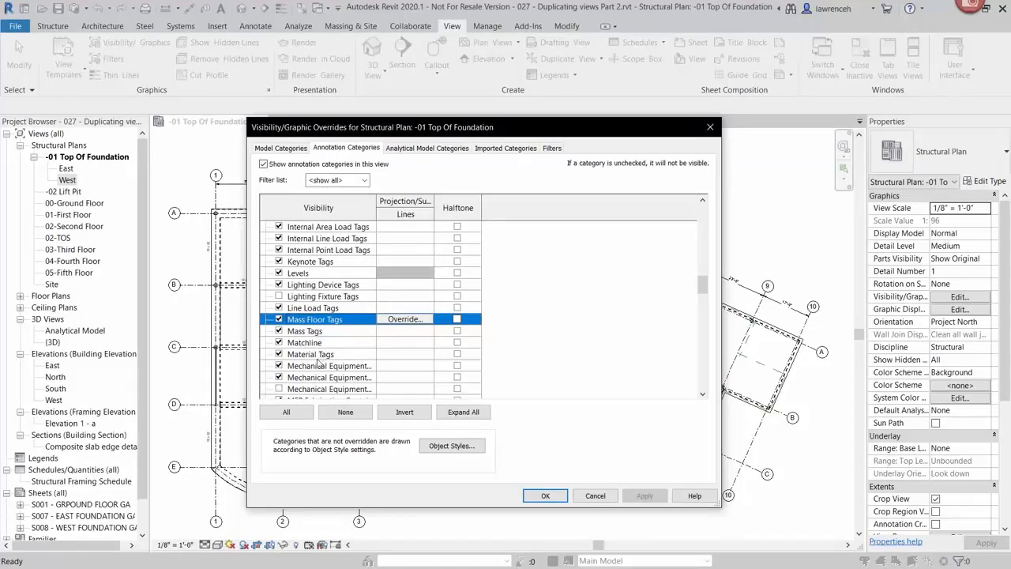
left_click(311, 343)
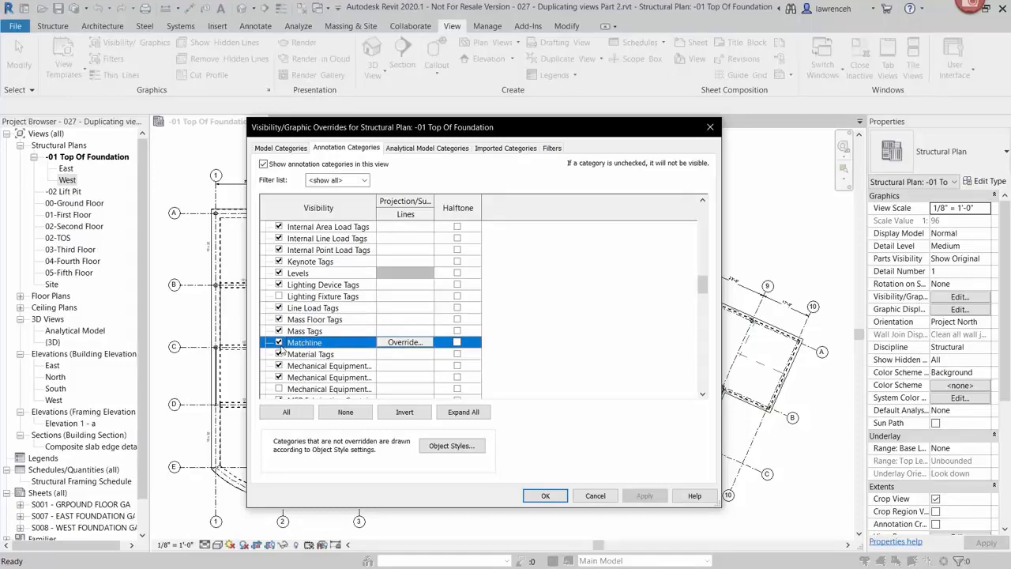
left_click(405, 343)
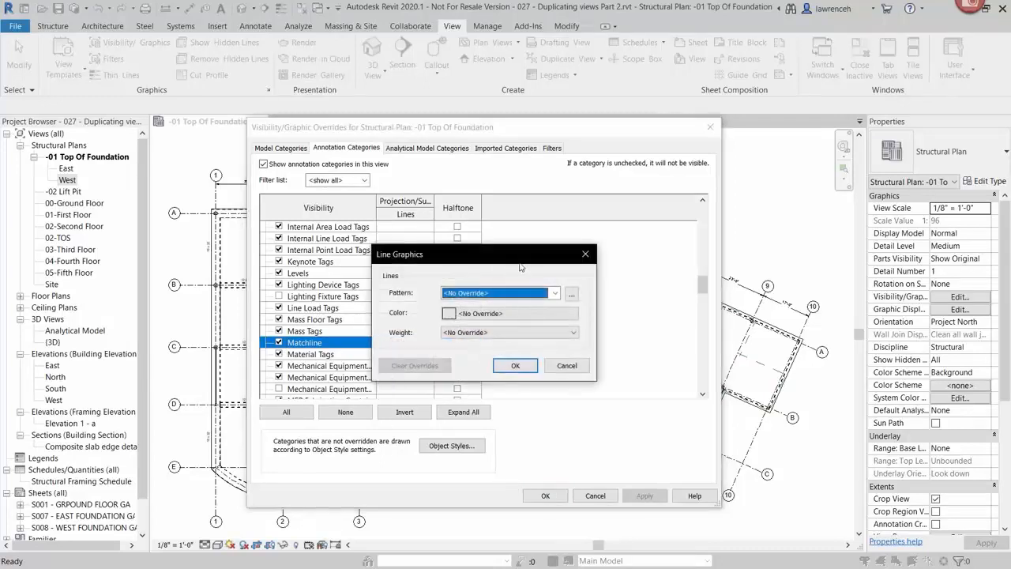
left_click(542, 322)
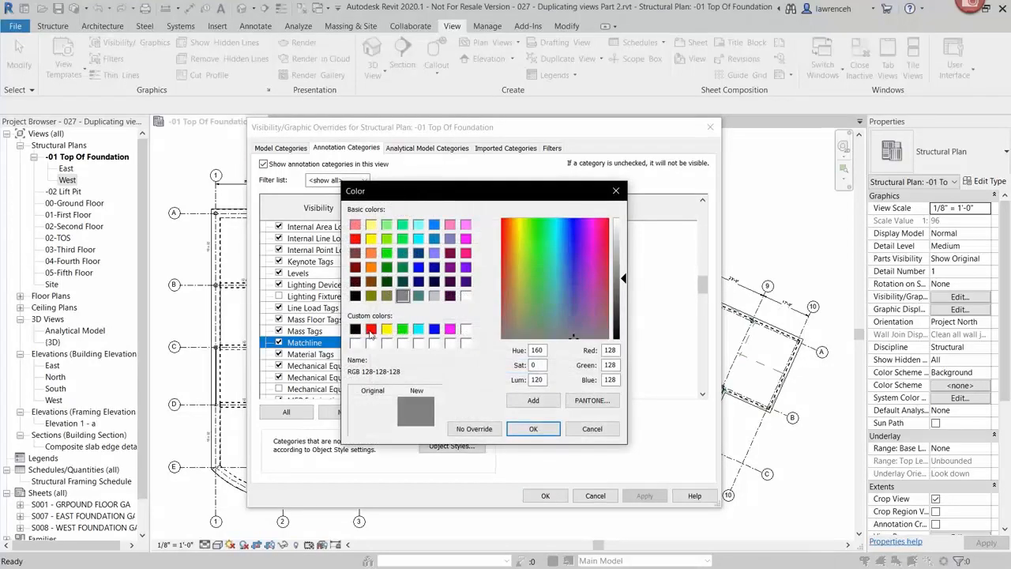
left_click(371, 330)
left_click(533, 428)
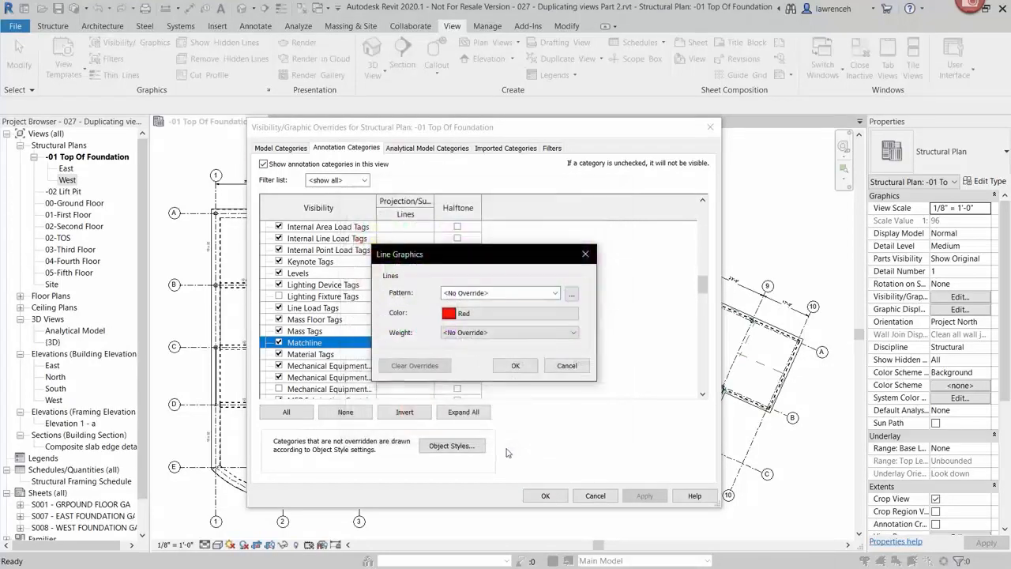
Set the Matchline line weight override to 10 and apply the overrides to the plan
left_click(494, 333)
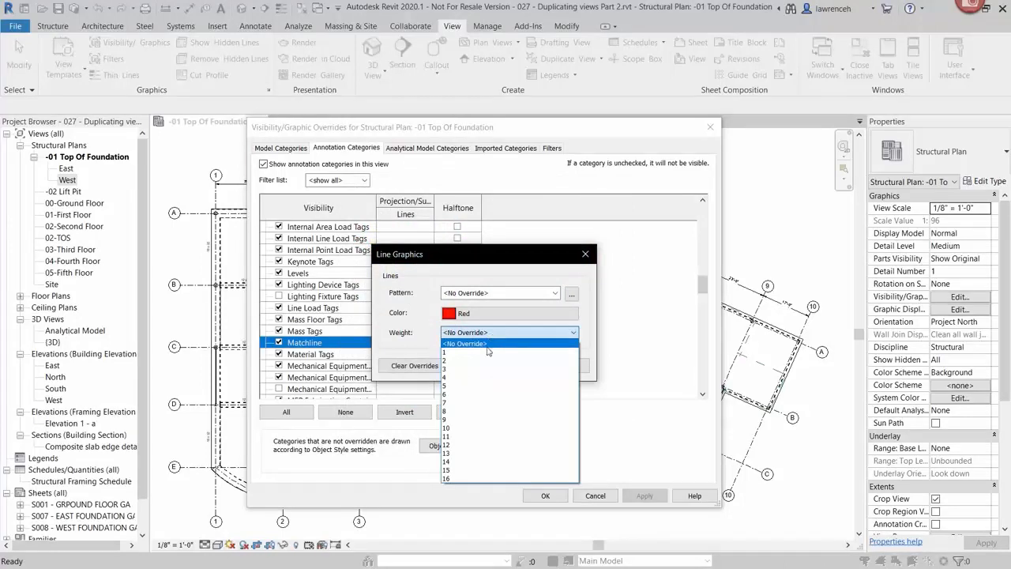
left_click(482, 428)
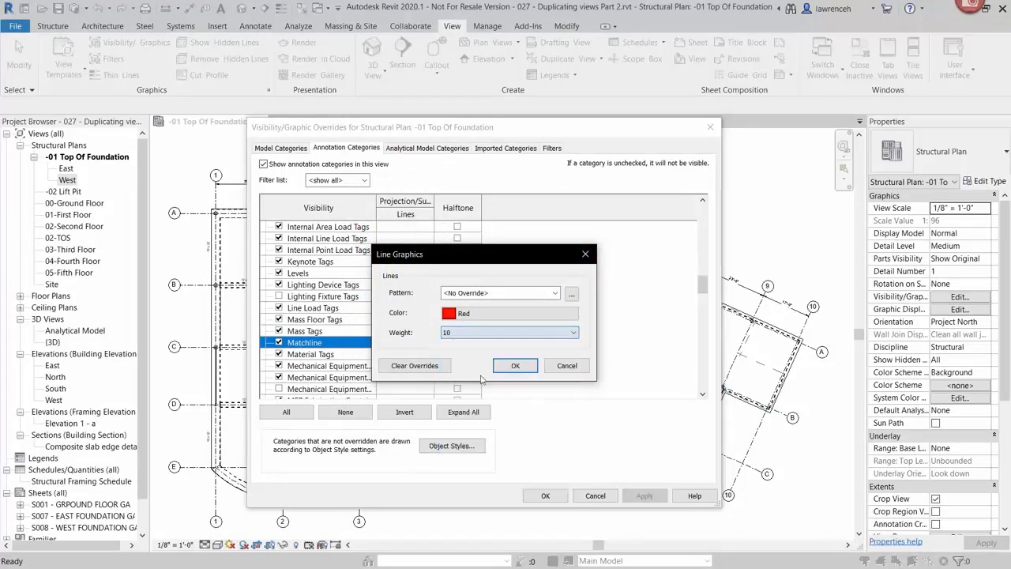
left_click(515, 366)
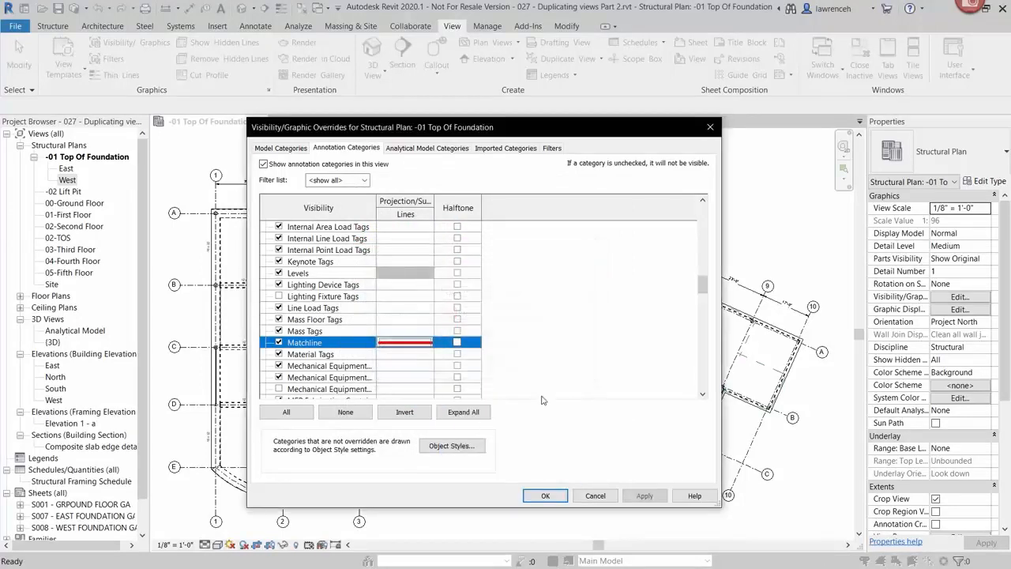
left_click(545, 495)
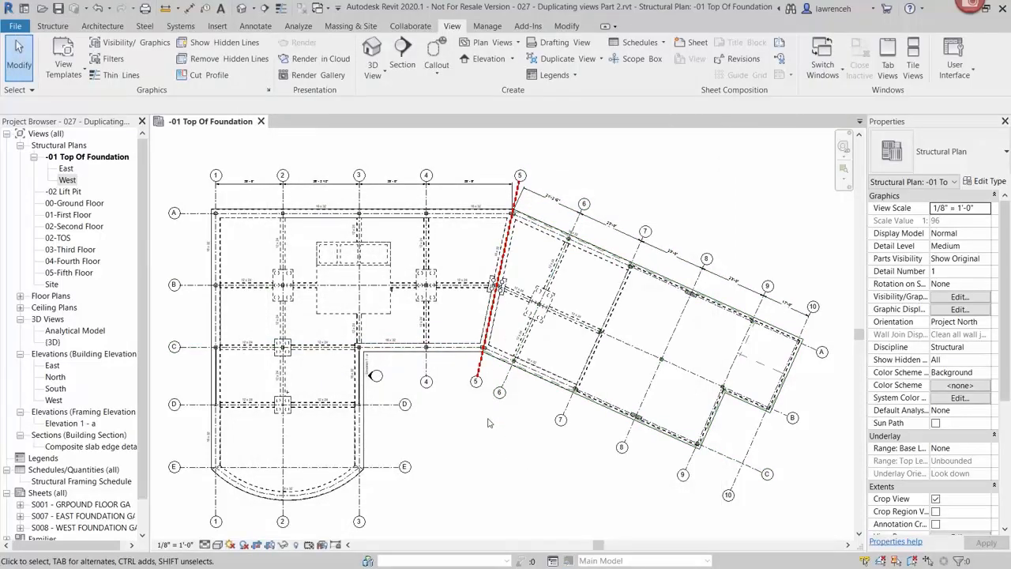
Open sheets S007 - EAST FOUNDATION GA and S008 - WEST FOUNDATION GA to check the matchline on each
left_click(494, 464)
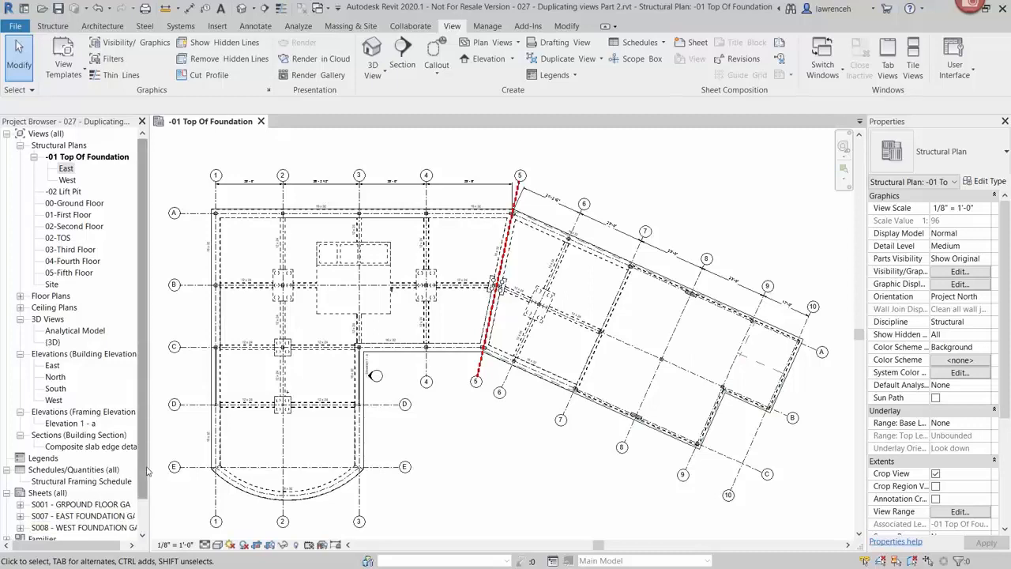
scroll(71, 490, "down", 1)
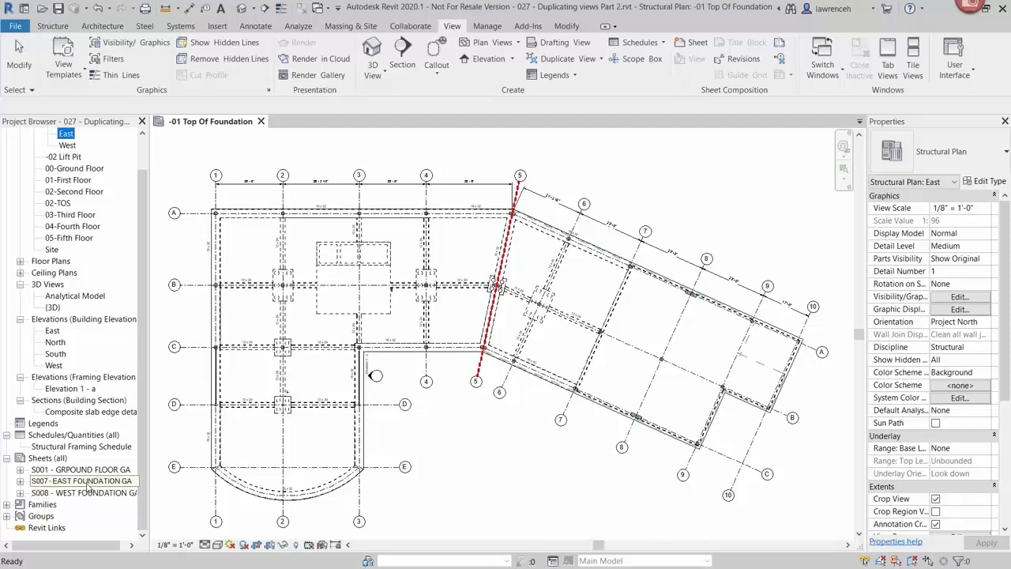
double_click(88, 482)
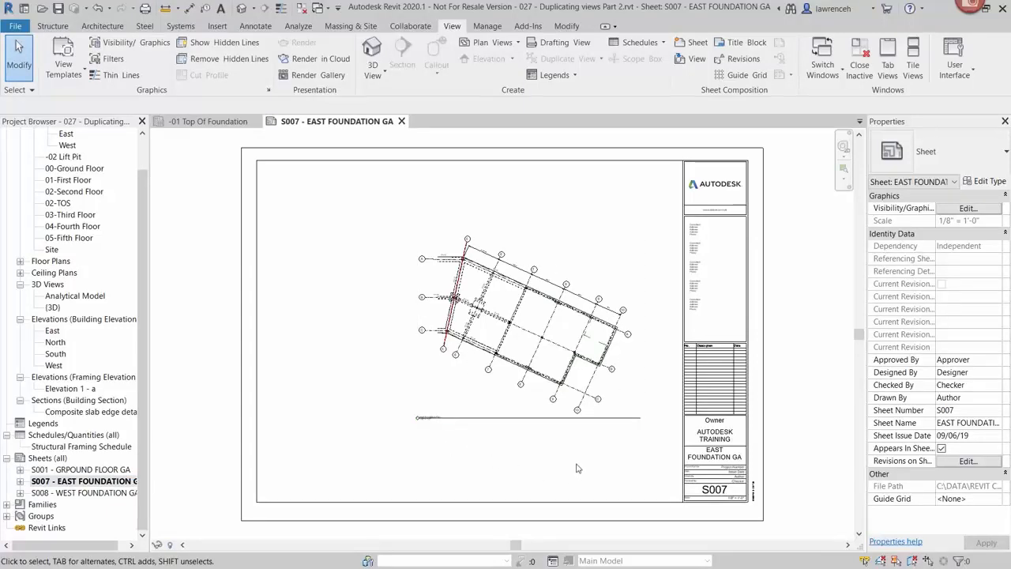
double_click(83, 493)
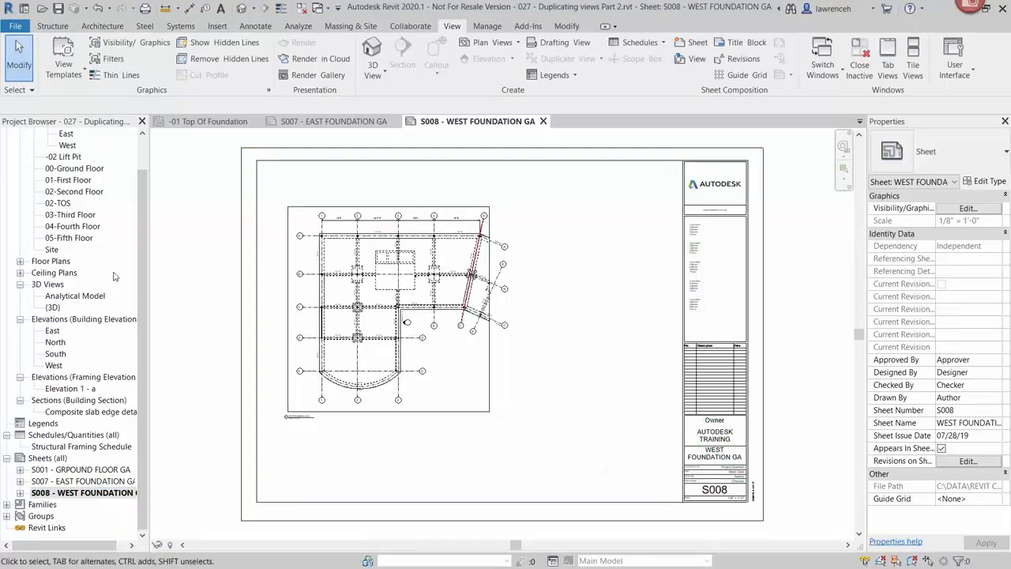
scroll(113, 276, "up", 1)
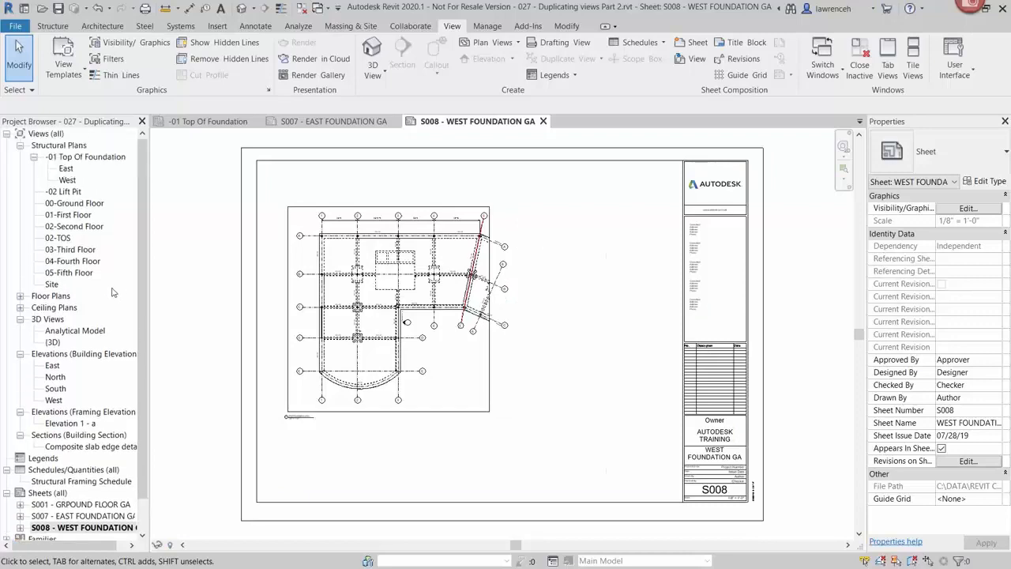
Back in the -01 Top Of Foundation plan, place a view reference to Structural Plan: East on the east side of the matchline near grid bubble 5
left_click(234, 122)
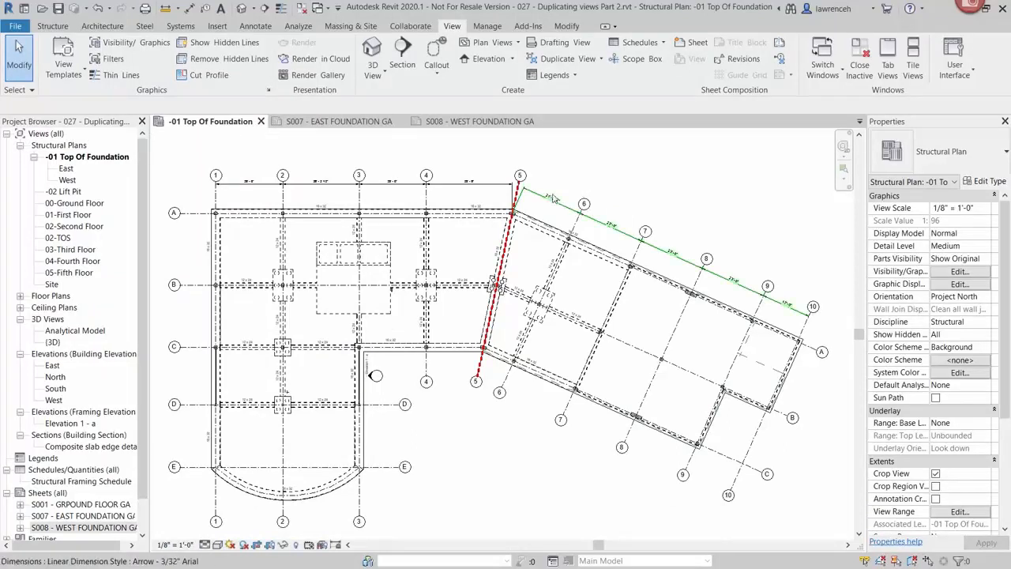
left_click(780, 61)
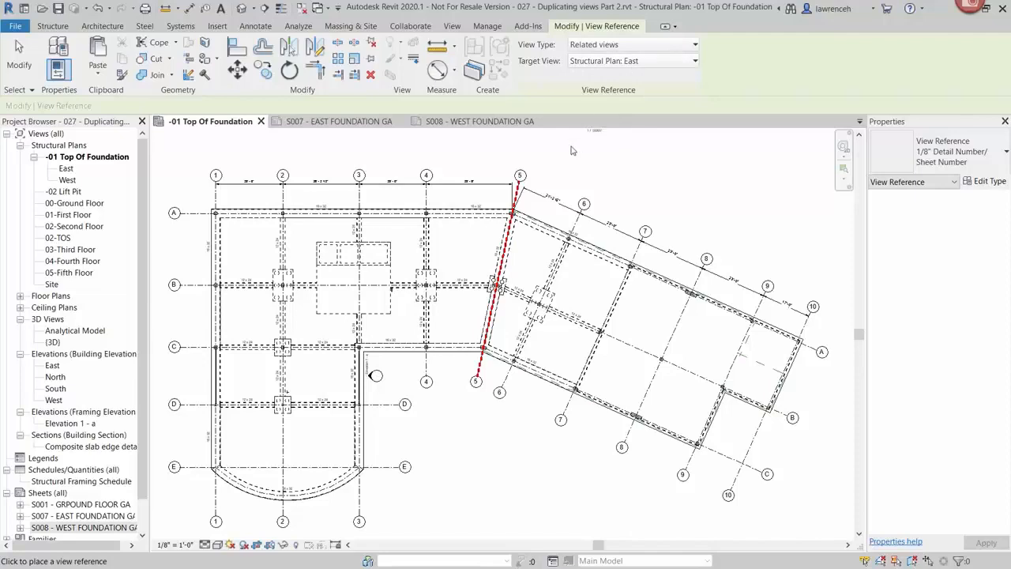
scroll(542, 179, "up", 5)
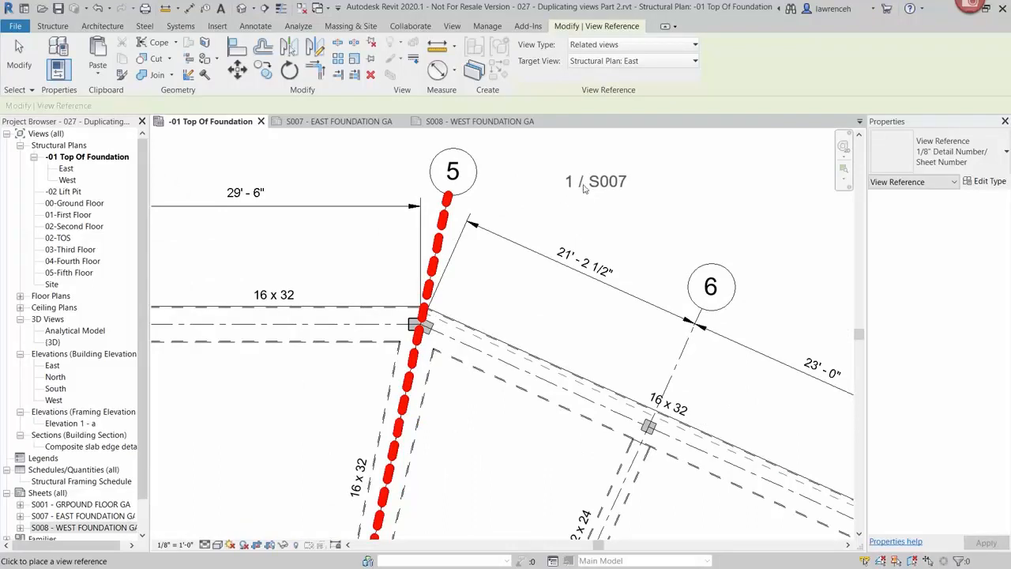
left_click(585, 201)
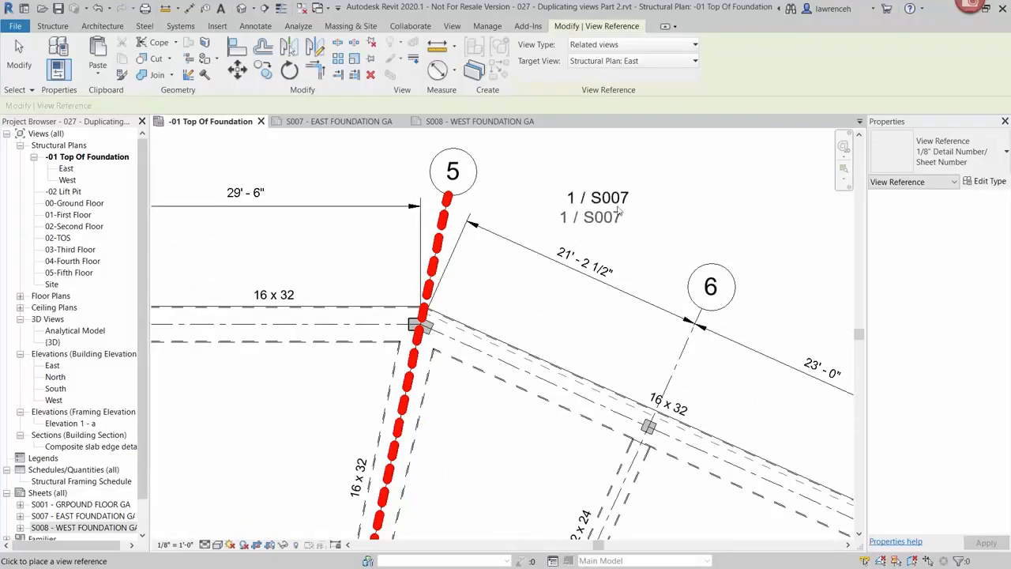
right_click(622, 161)
left_click(648, 166)
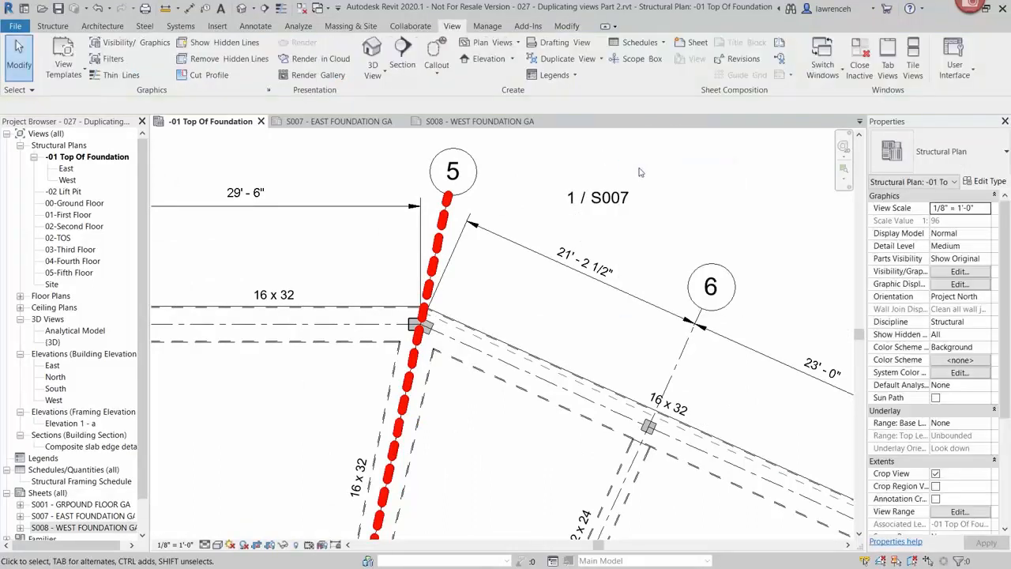
Place a view reference to Structural Plan: West west of the matchline beside grid bubble 5, and move the east-side reference level with it
left_click(780, 60)
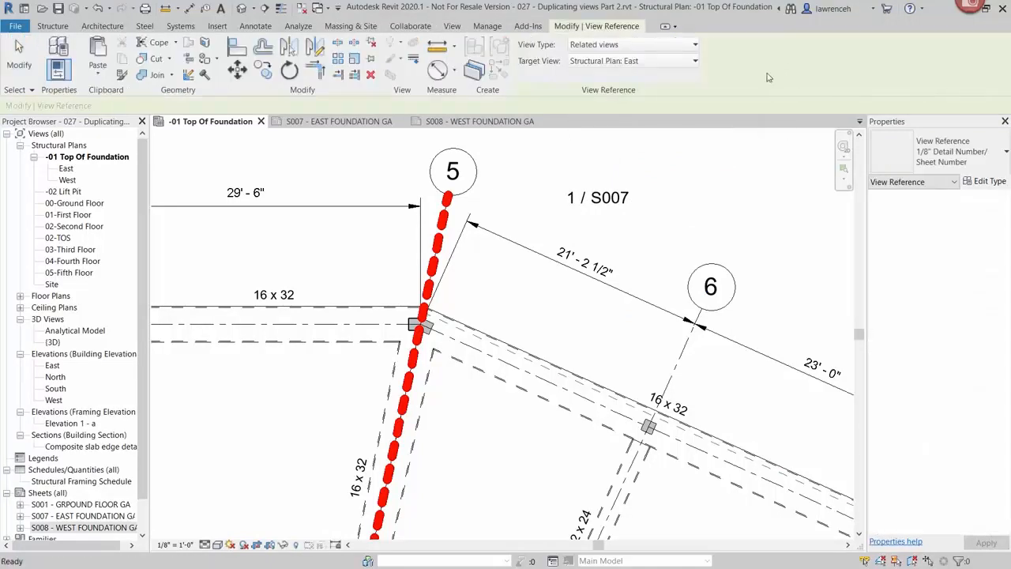
left_click(672, 61)
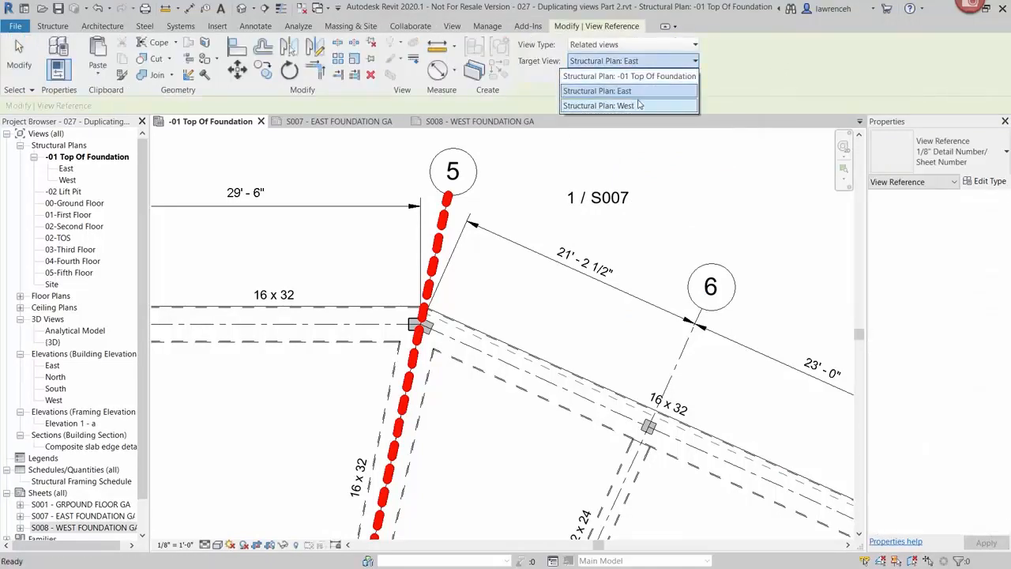
left_click(600, 105)
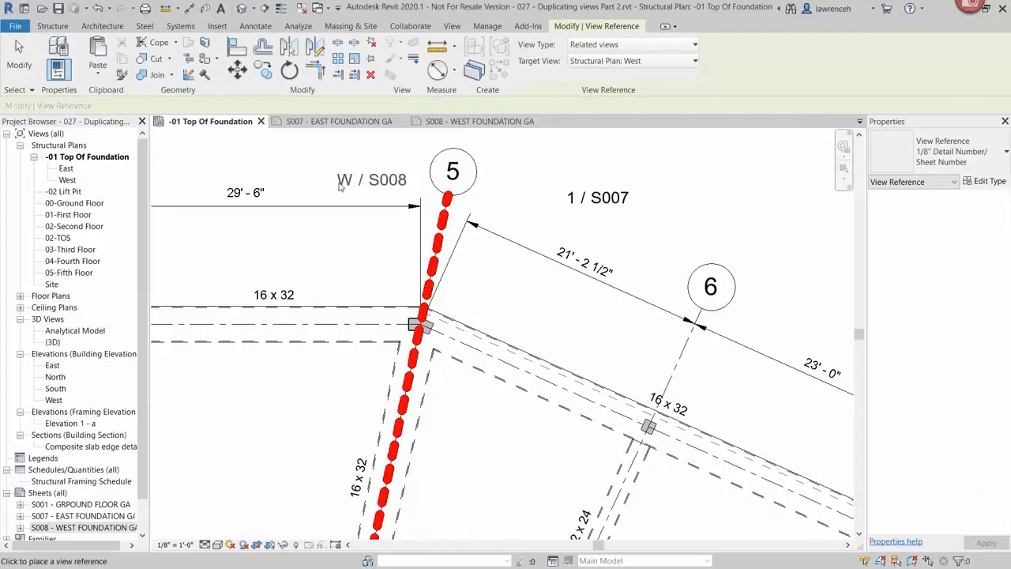
left_click(342, 181)
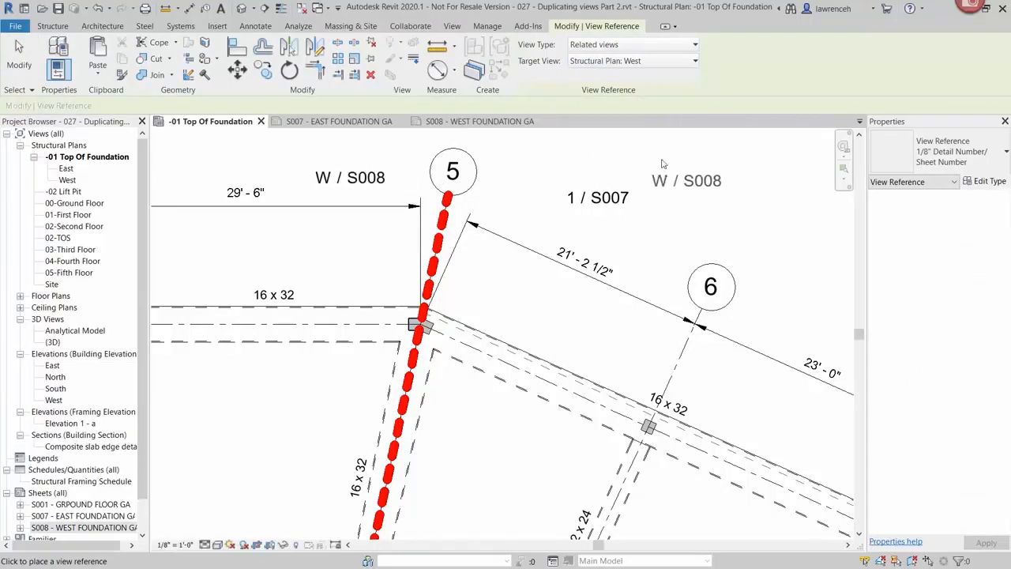
right_click(714, 162)
left_click(722, 171)
left_click_drag(607, 197, 589, 175)
left_click(681, 199)
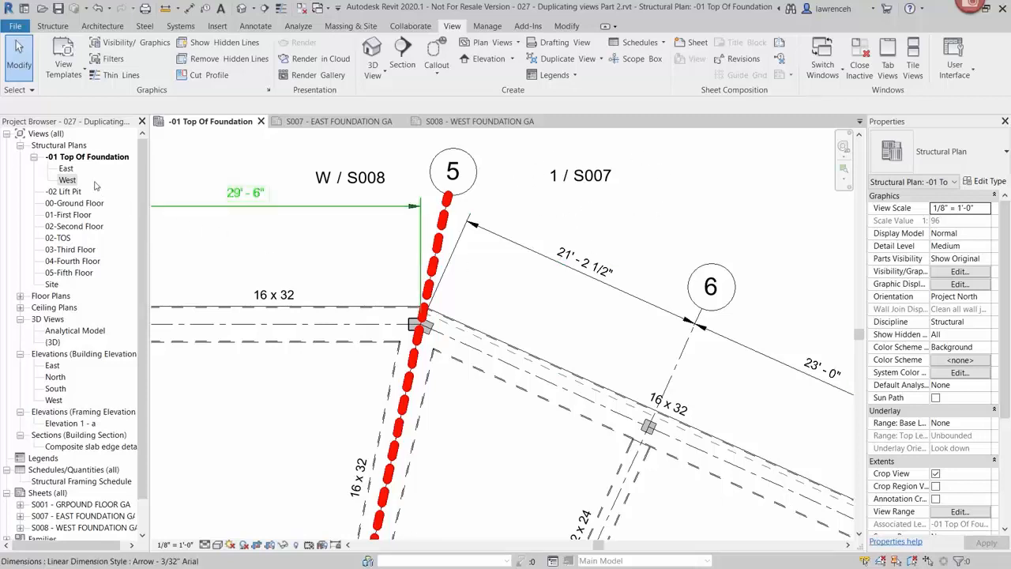
Set the Detail Number of the East dependent view to E
left_click(66, 169)
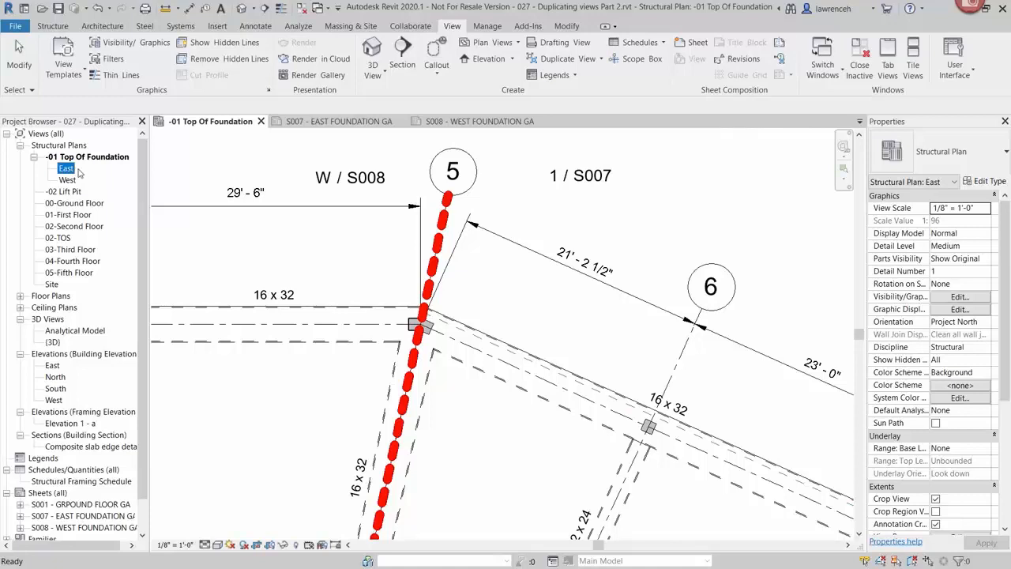
left_click(955, 271)
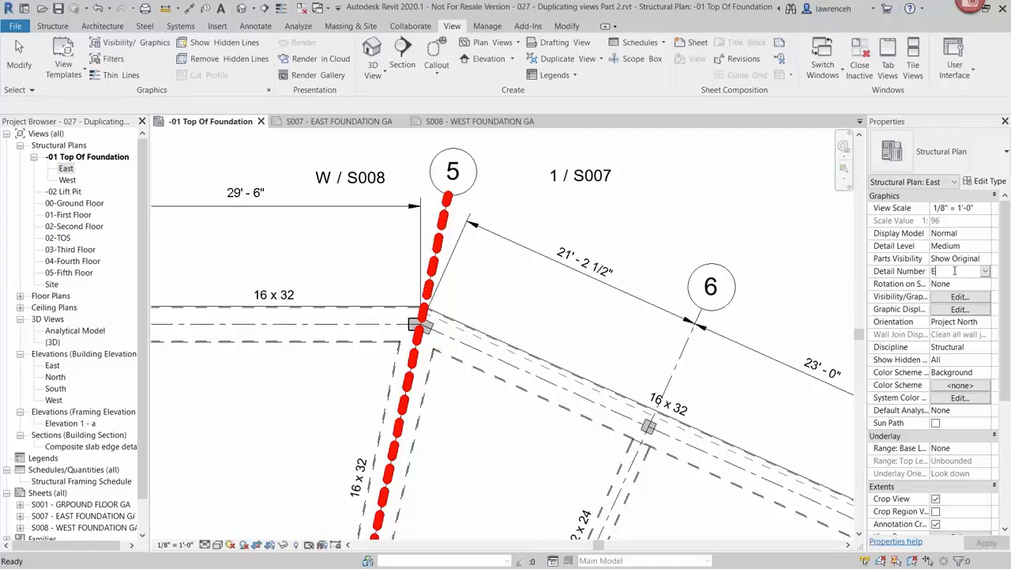
left_click(747, 218)
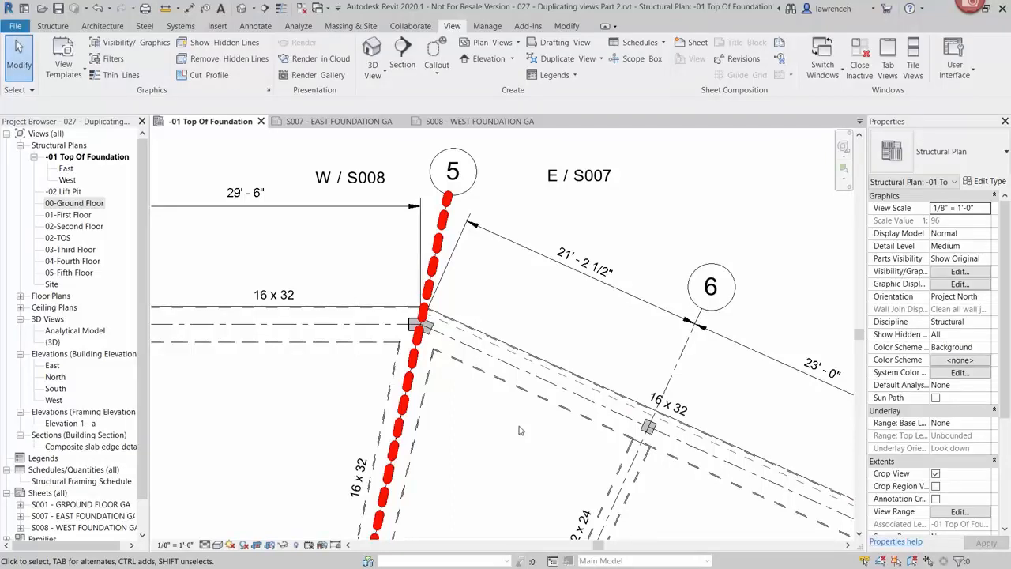
Open the 00-Ground Floor structural plan and examine the matchline along grid 5
double_click(88, 205)
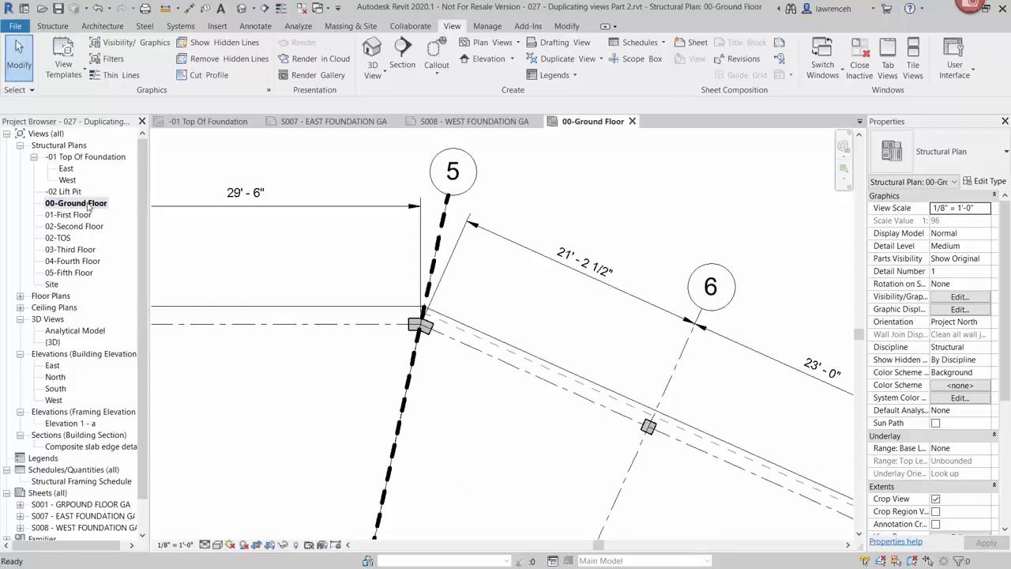
scroll(531, 305, "down", 6)
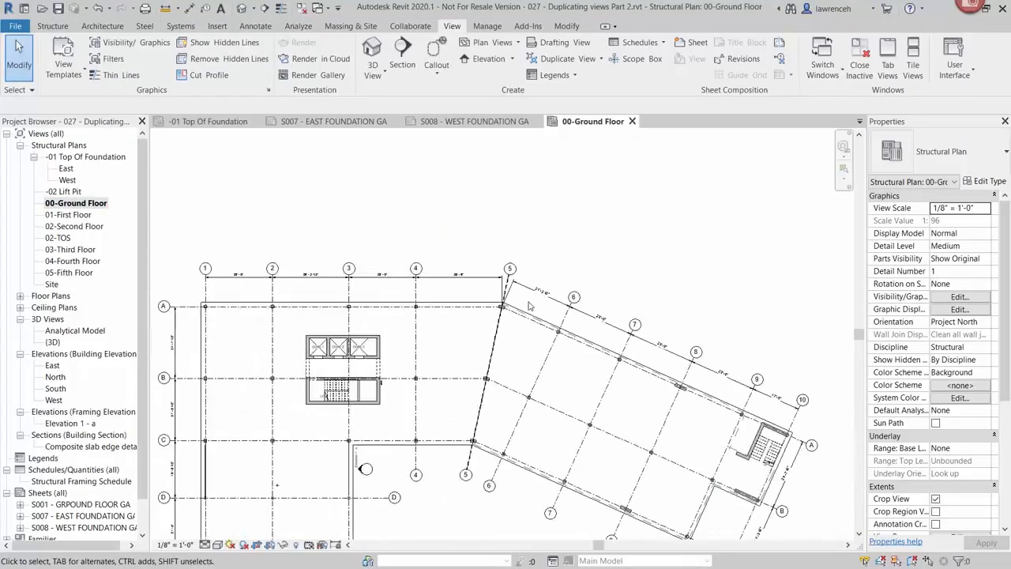
Set the ground floor plan's detail level to Coarse, with the lift and stair cores in view
scroll(362, 355, "up", 4)
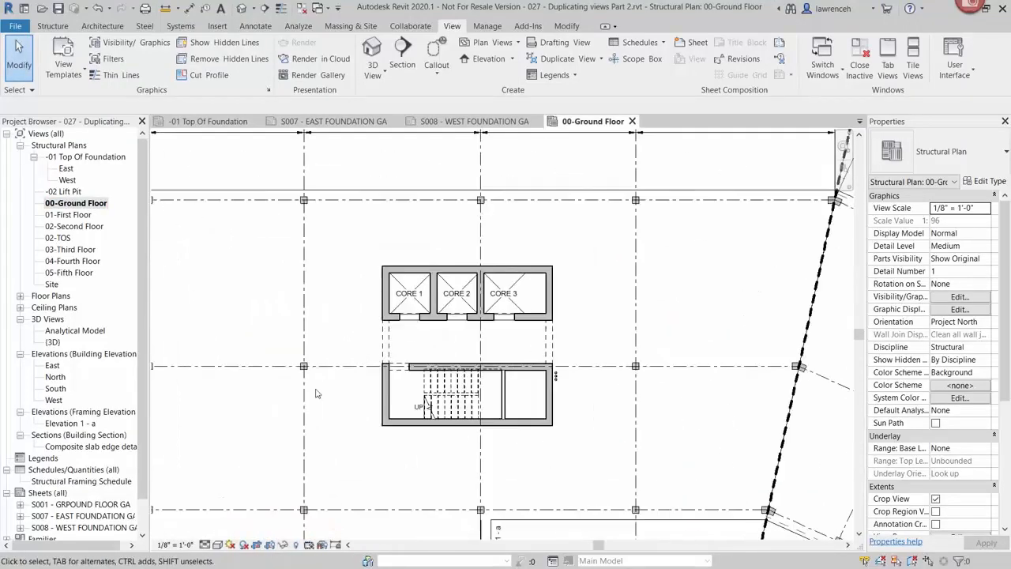
scroll(469, 420, "up", 2)
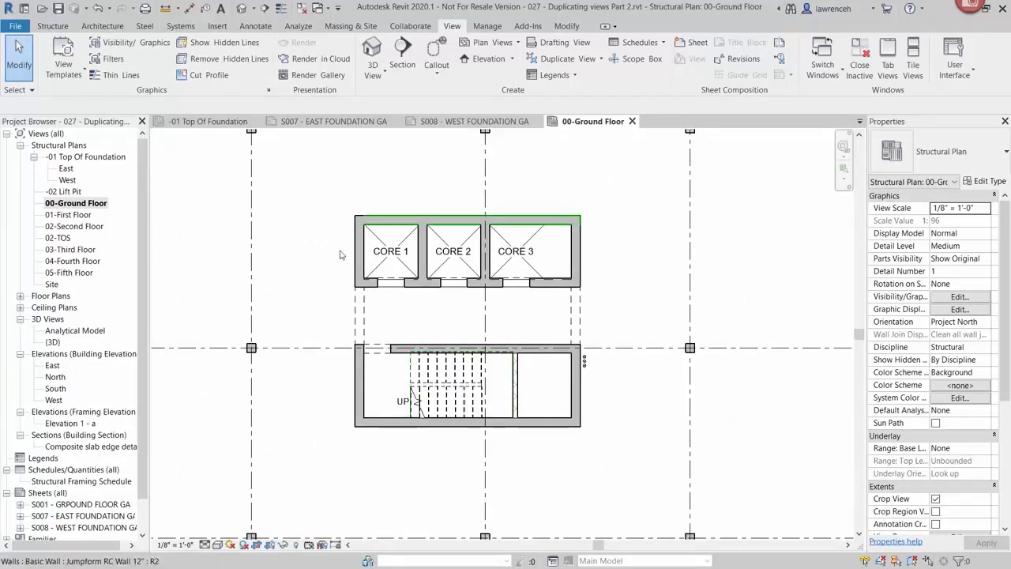
left_click(205, 545)
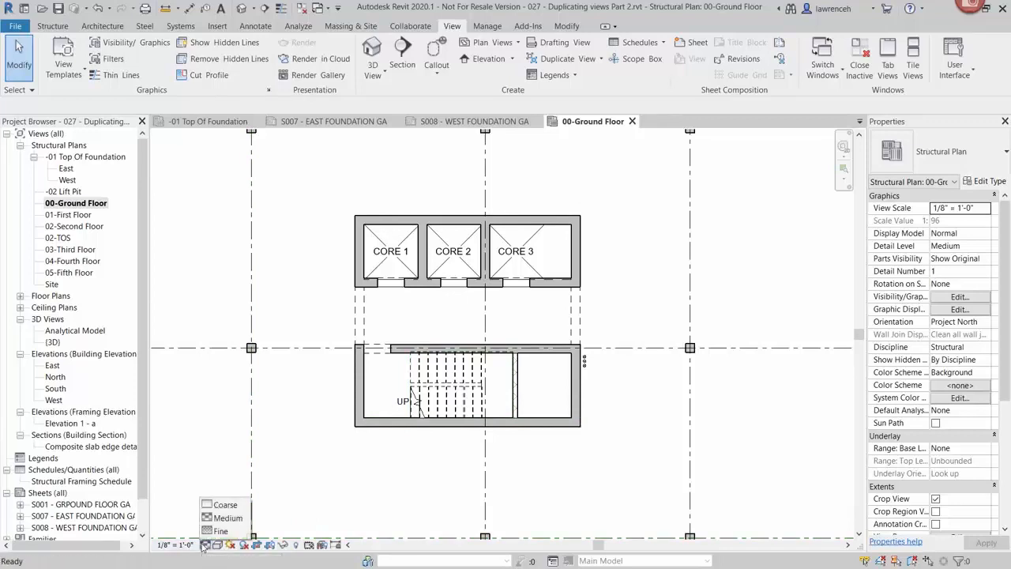
left_click(223, 504)
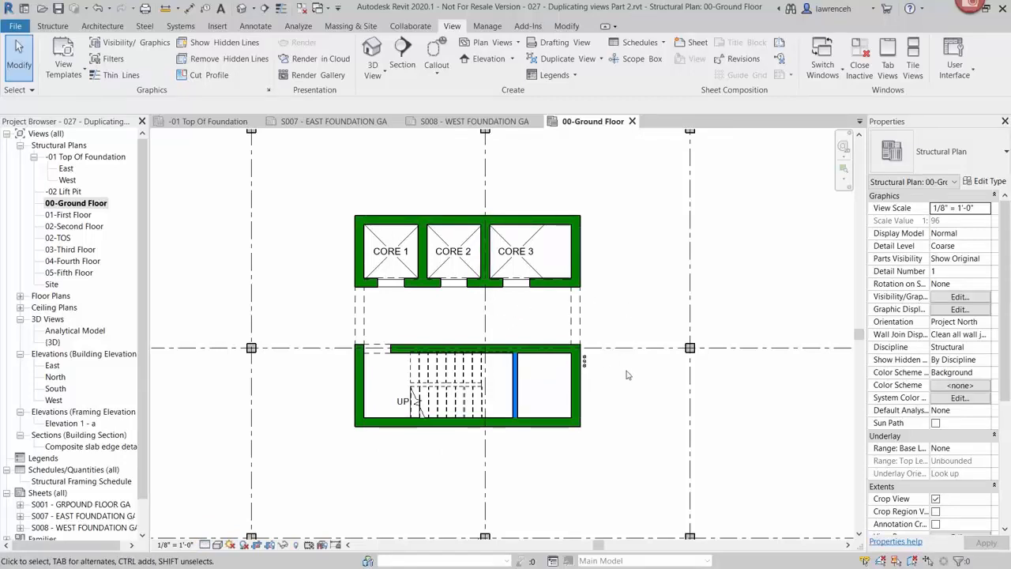
Check the coarse scale fill settings in the type properties of the stair core's outer wall, leaving them unmodified
left_click(576, 398)
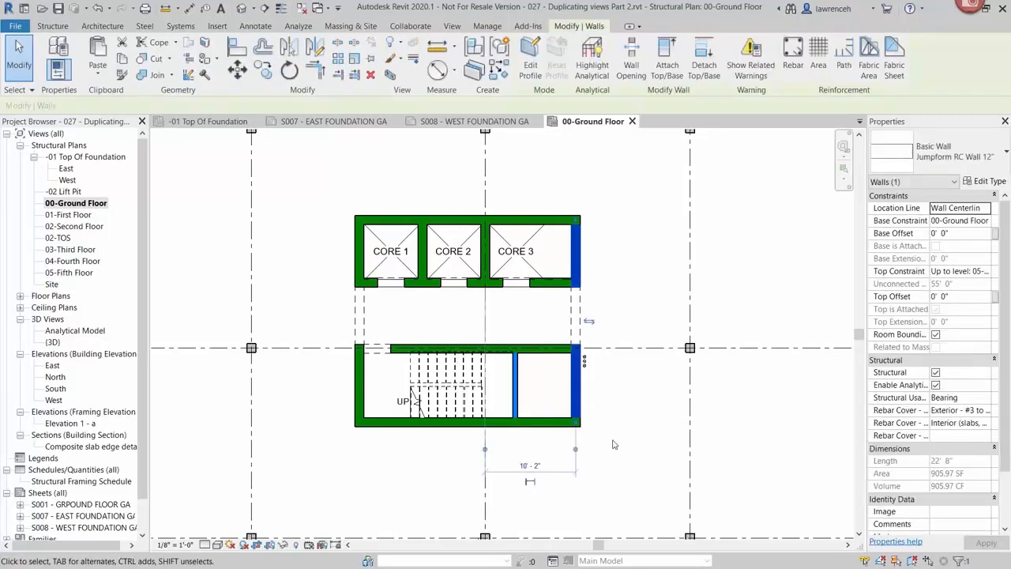
left_click(989, 182)
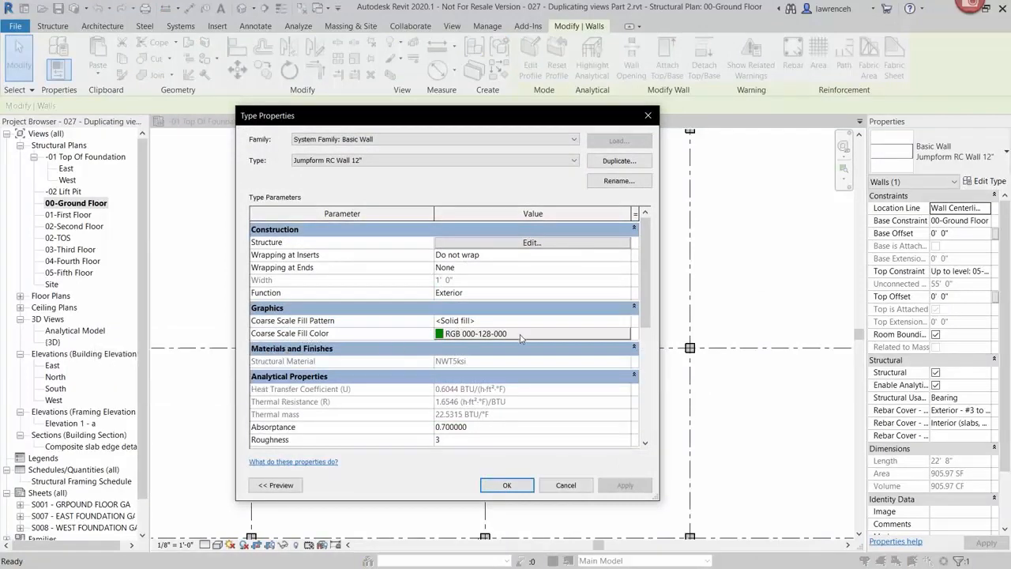
left_click(576, 489)
key("Escape")
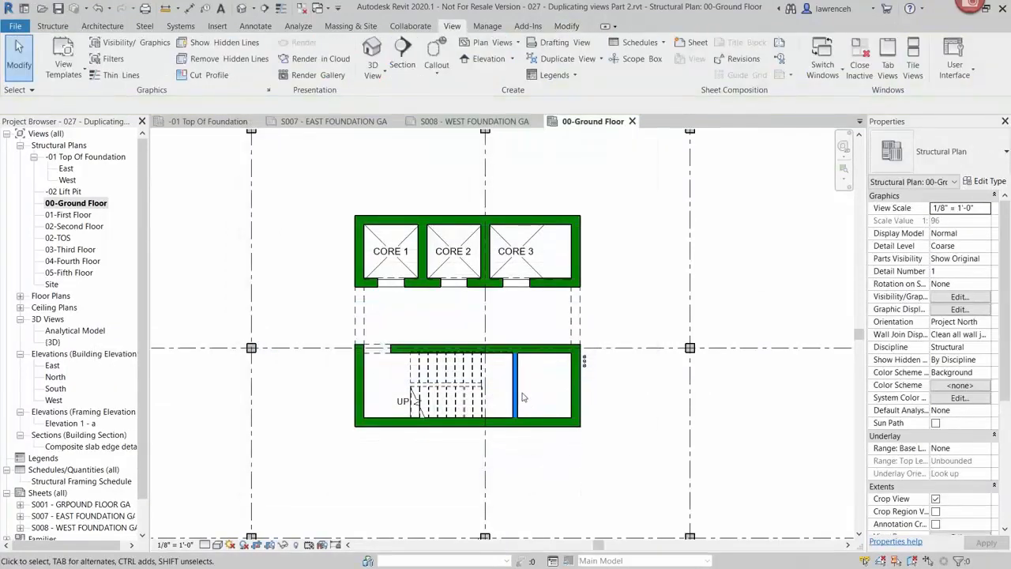
Check the coarse scale fill settings in the type properties of the partition wall inside the stair core, leaving them unmodified
left_click(523, 396)
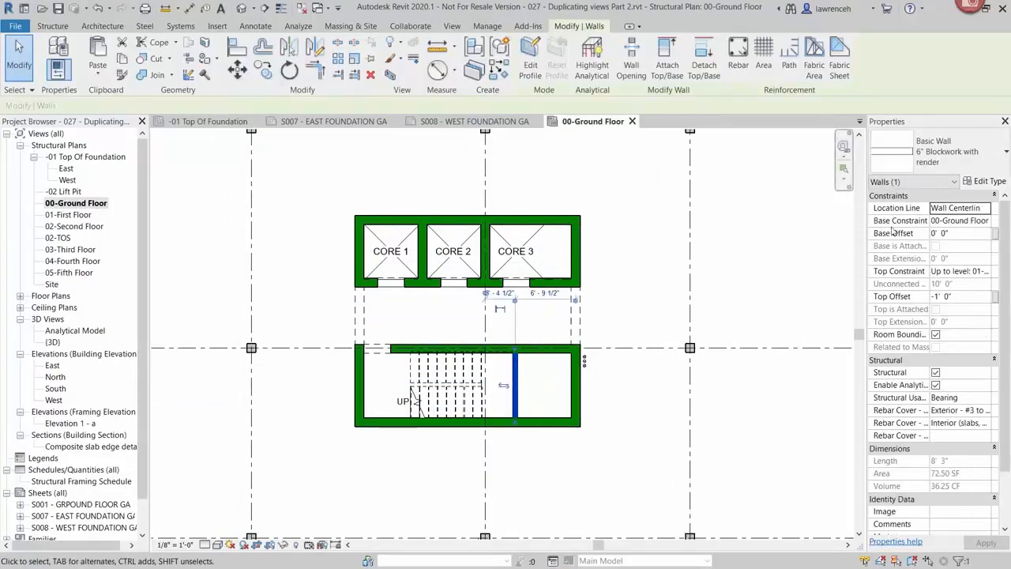
left_click(989, 181)
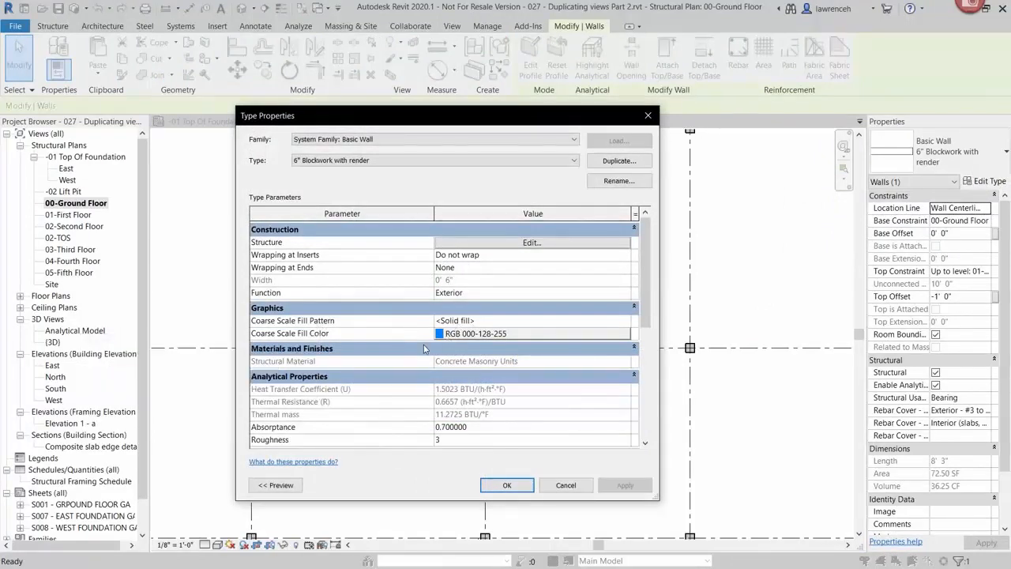
left_click(565, 485)
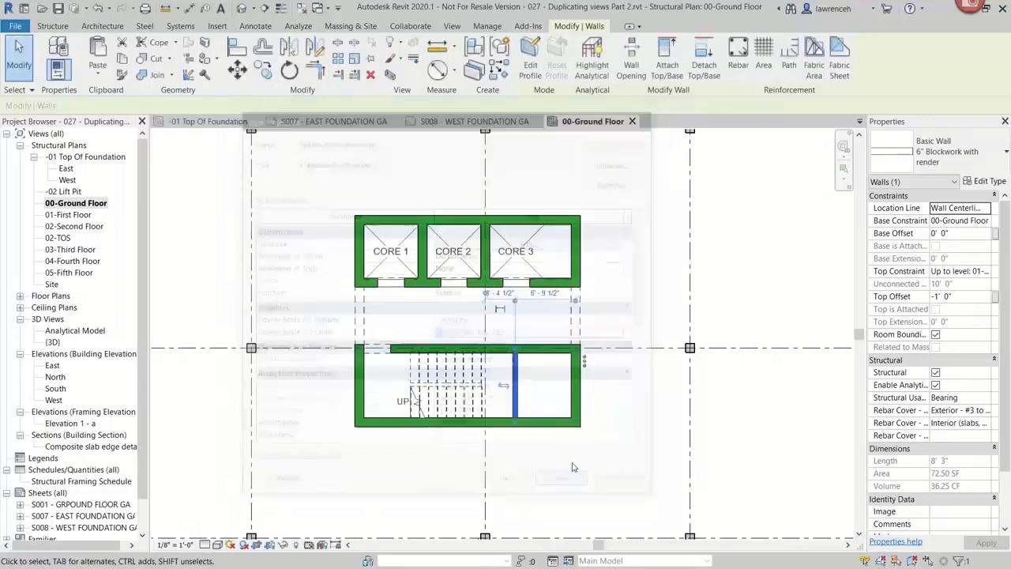
left_click(574, 465)
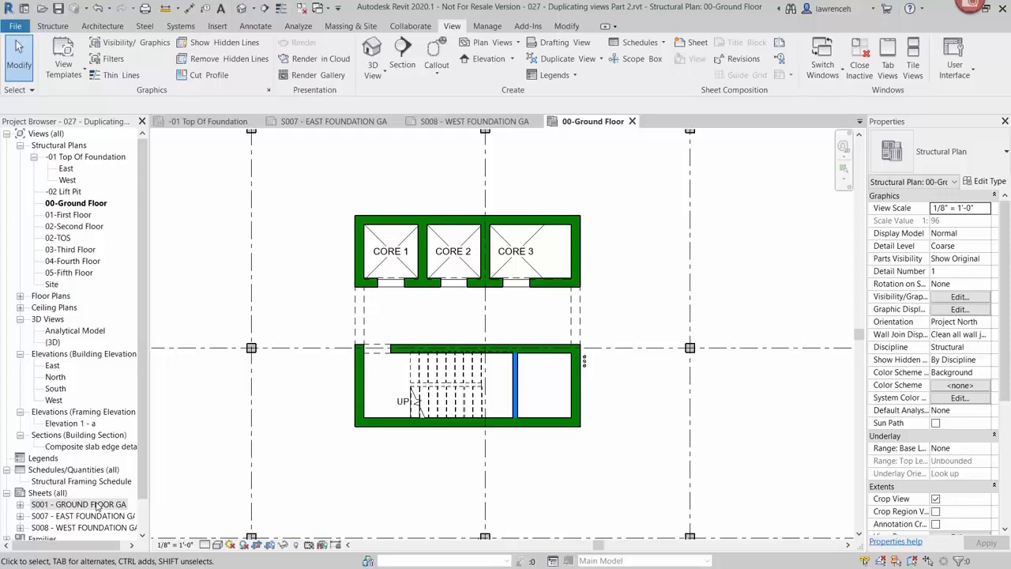
Open sheet S001 - GROUND FLOOR GA and examine how the core walls are displayed on it
double_click(97, 506)
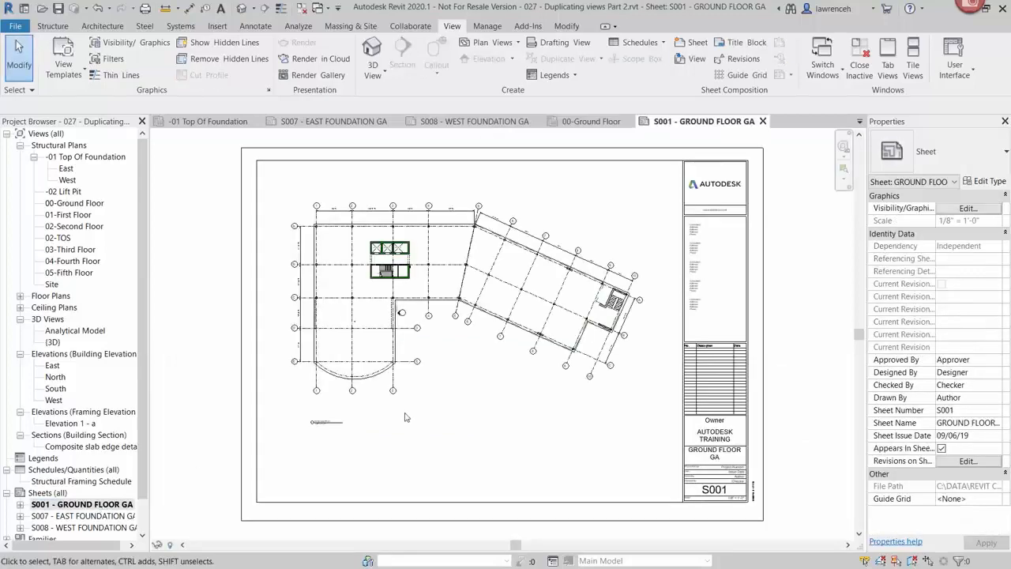
left_click(427, 386)
left_click(514, 488)
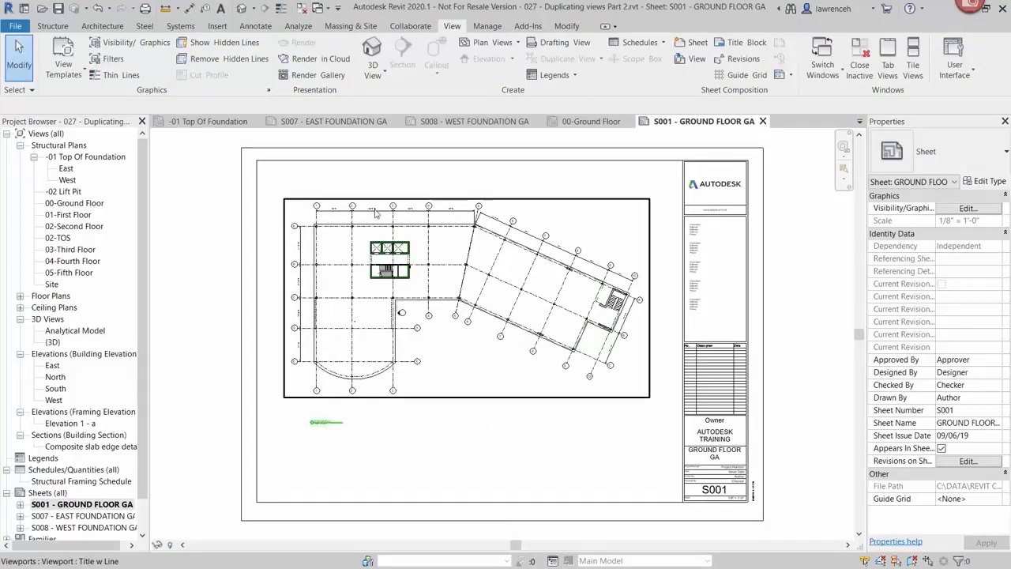
scroll(379, 223, "up", 3)
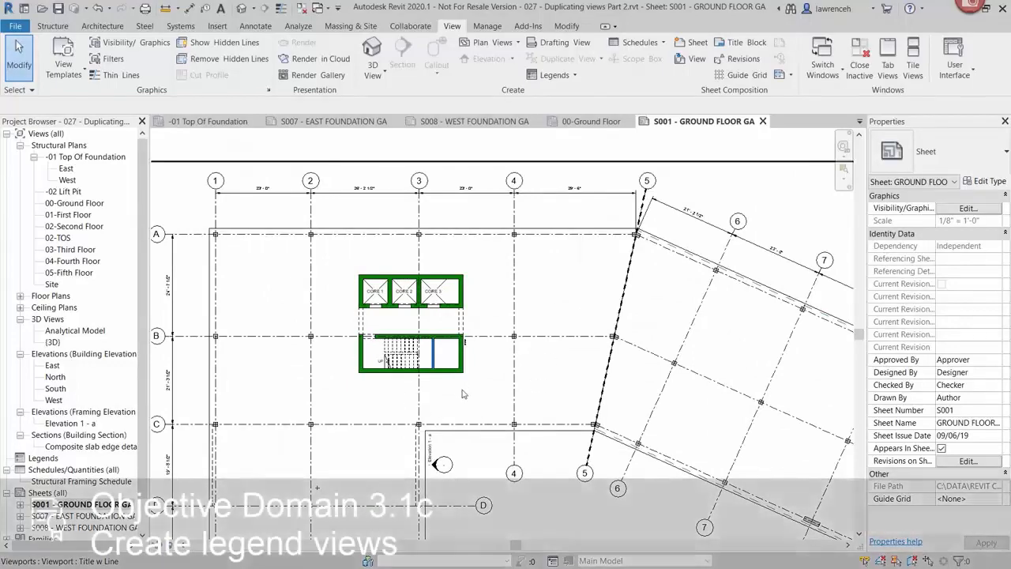
scroll(527, 353, "down", 5)
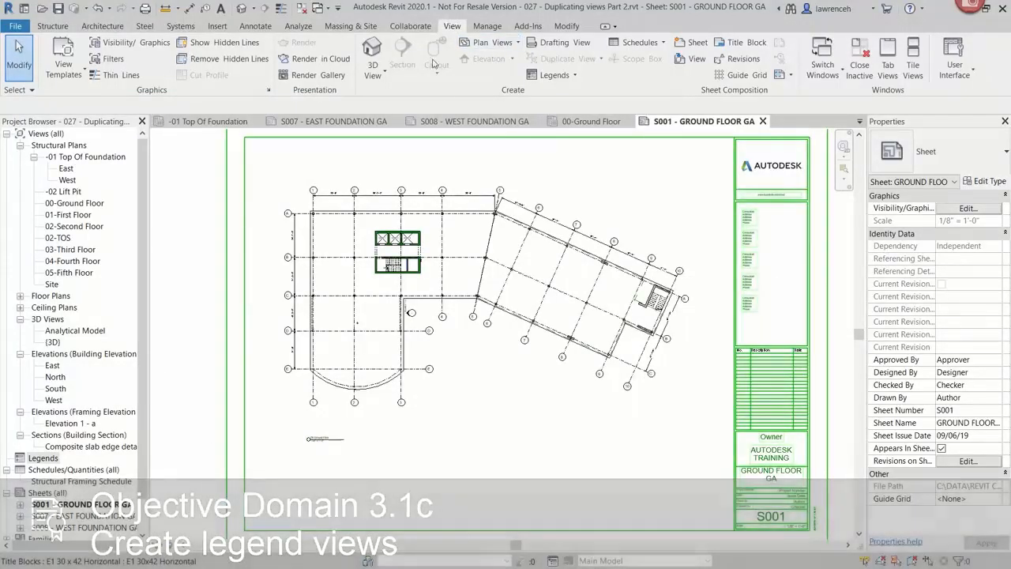
Create a new legend view named Wall Types at a scale of 1/4" = 1'-0"
left_click(555, 75)
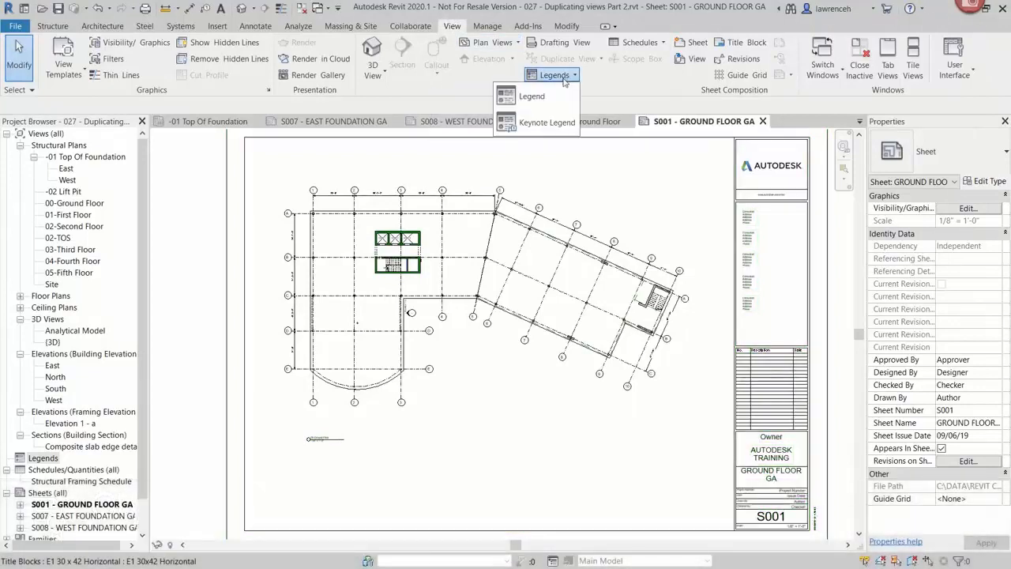
left_click(551, 96)
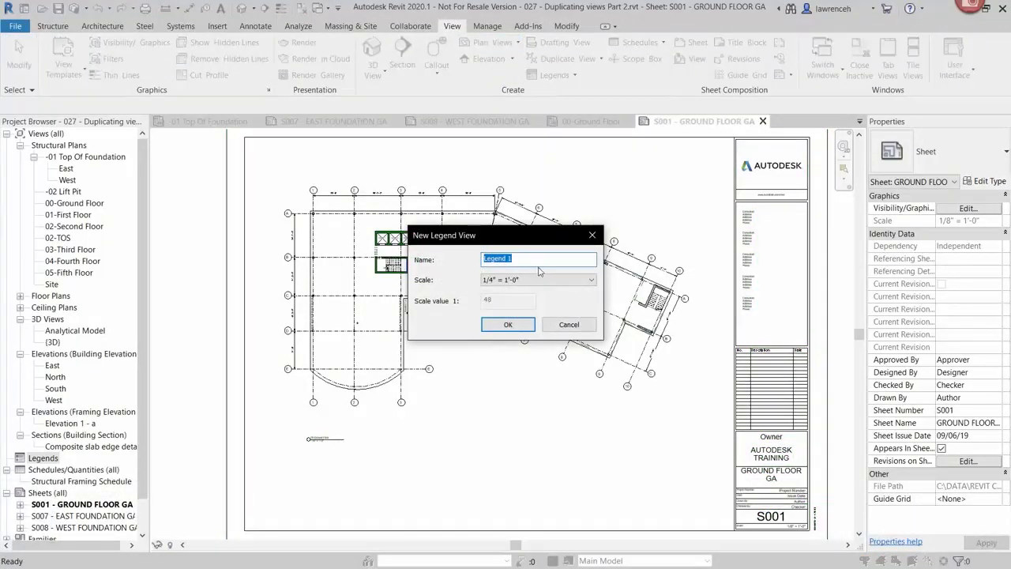
type("Wall Types")
left_click(514, 327)
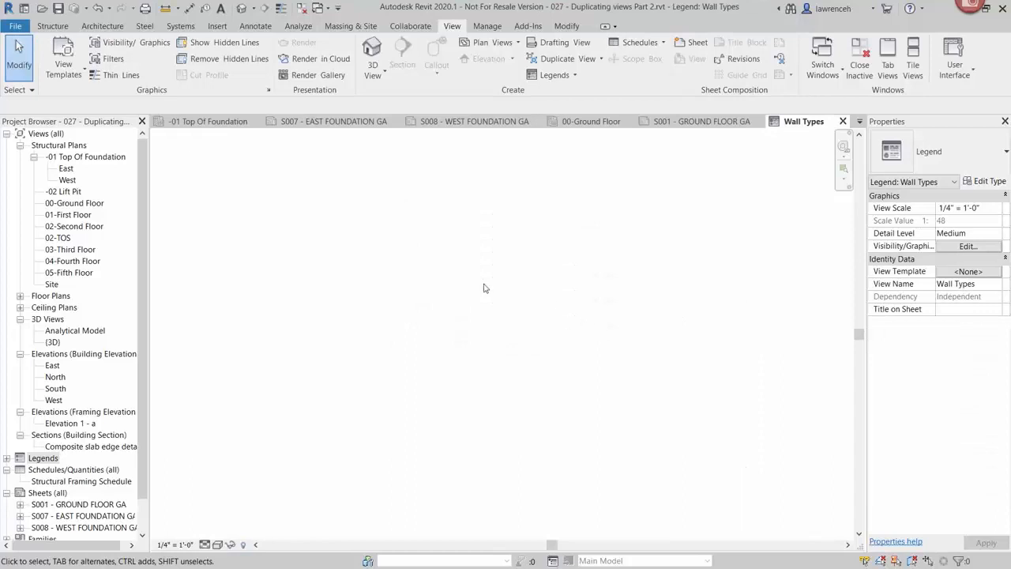
Place a Basic Wall : Jumpform RC Wall 12" legend component in Floor Plan view with a 3' 0" host length
left_click(257, 26)
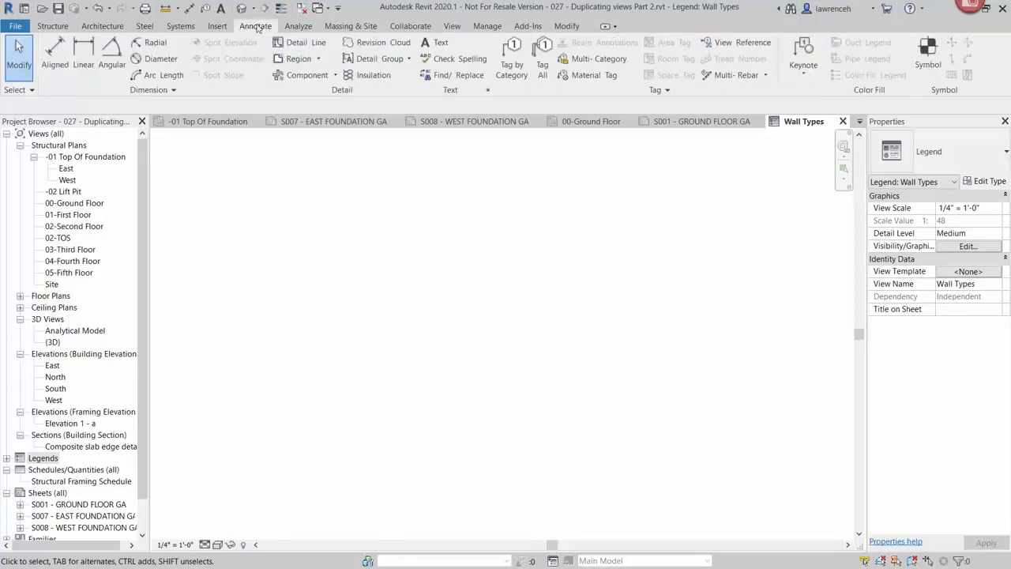
left_click(335, 75)
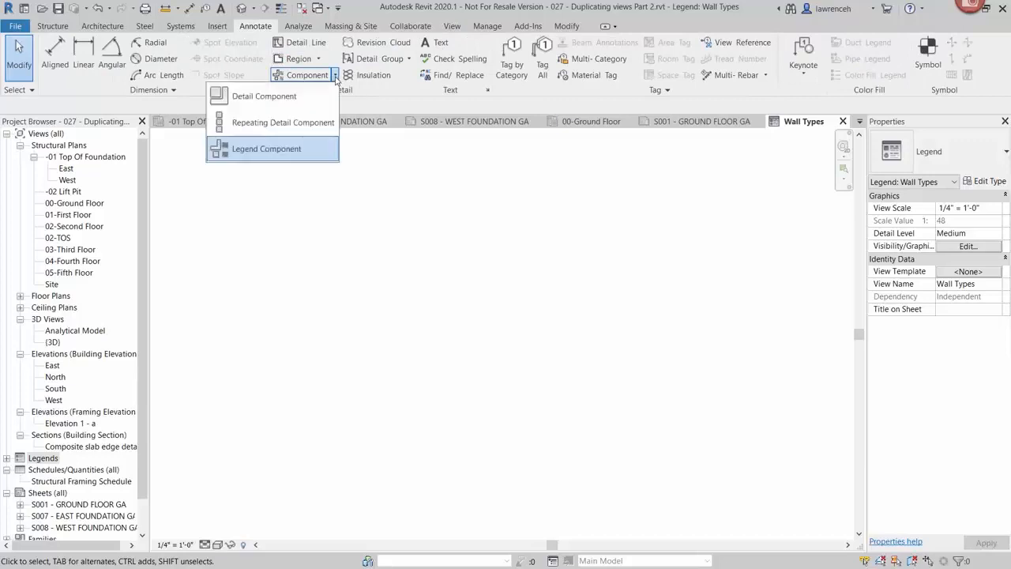
left_click(289, 156)
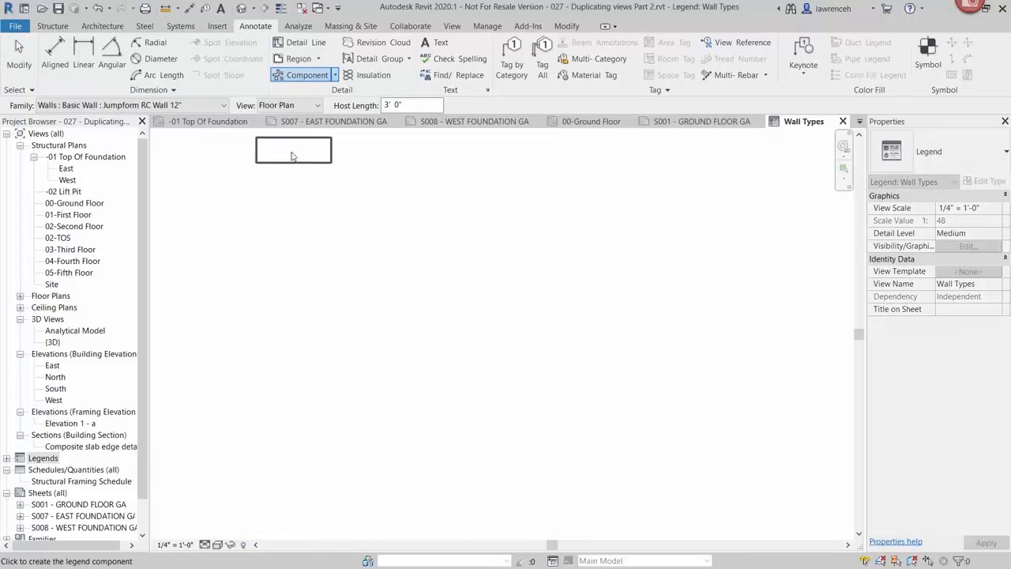
left_click(216, 106)
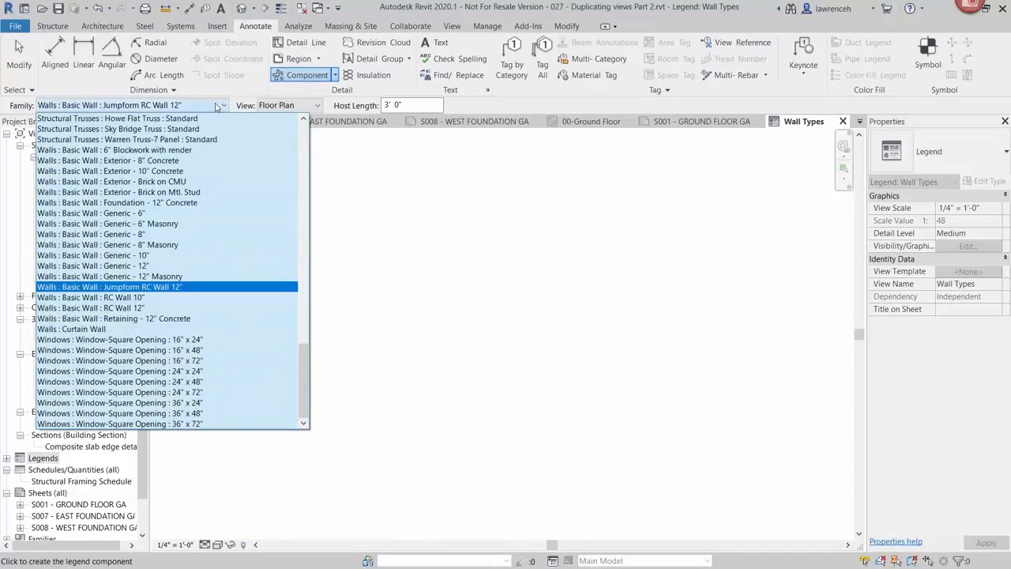
left_click(173, 287)
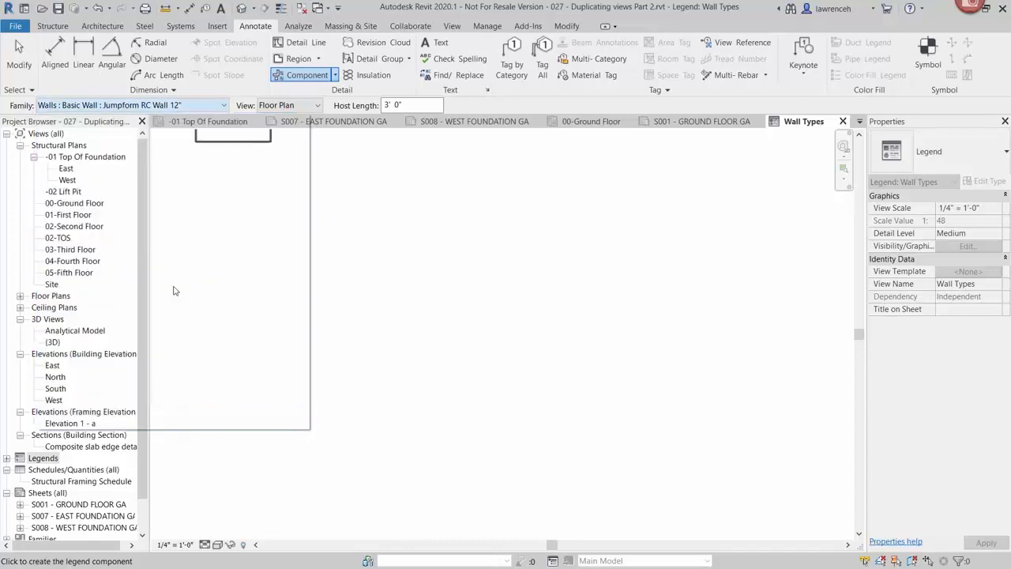
left_click(308, 105)
left_click(294, 129)
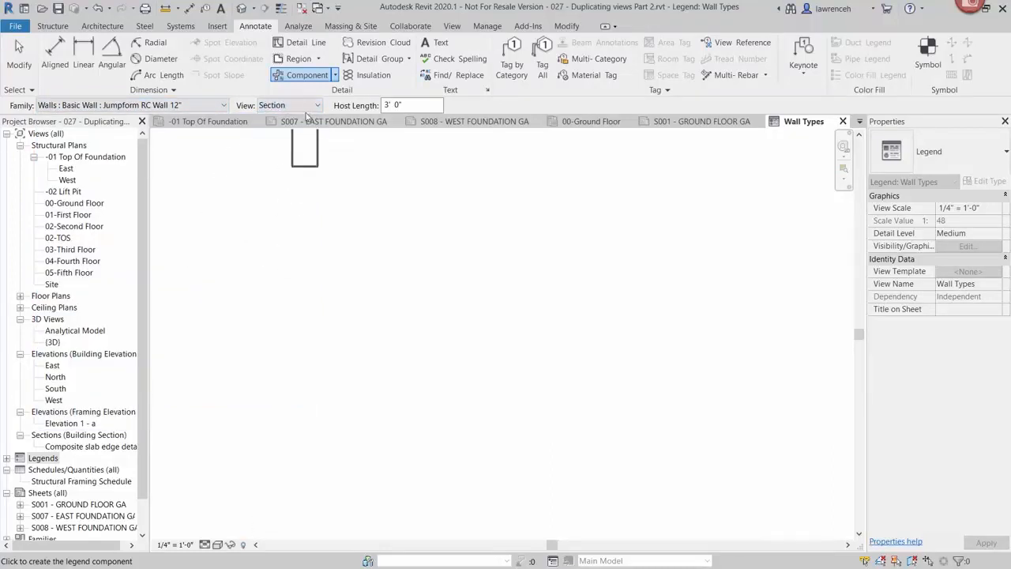
left_click(309, 105)
left_click(293, 119)
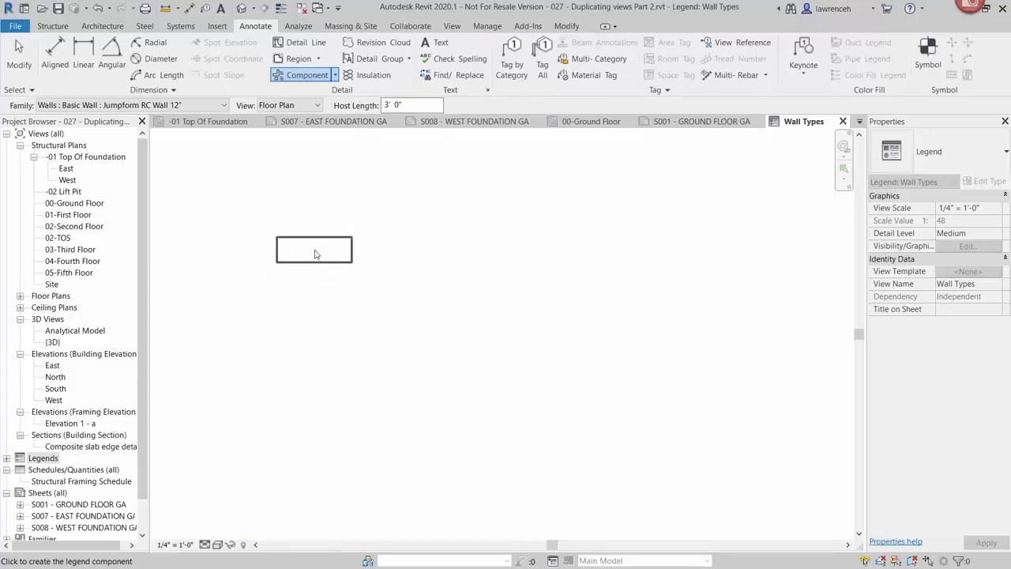
left_click(314, 255)
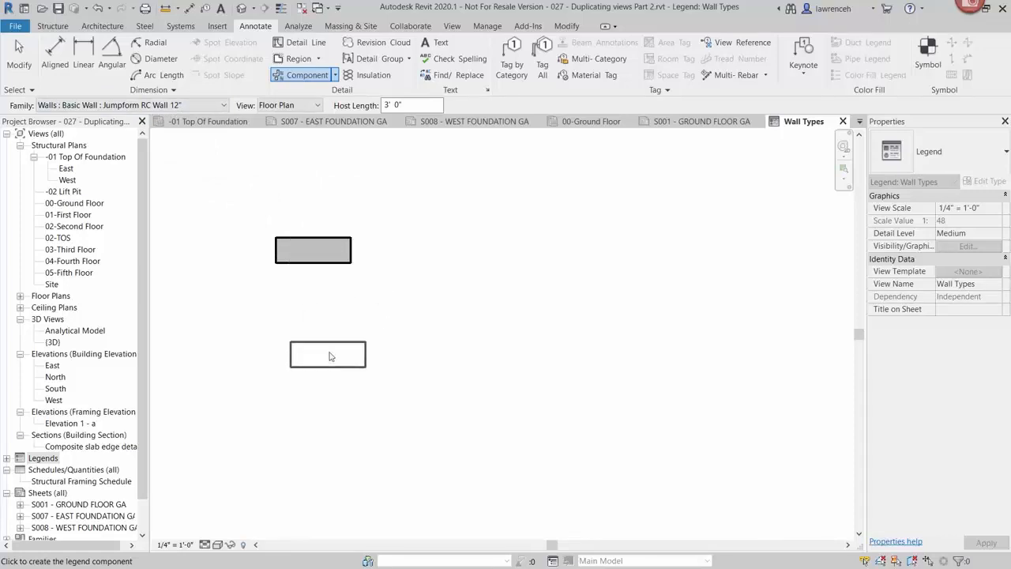
Set the Wall Types legend's detail level to Coarse and delete the stray extra wall component near its lower edge
left_click(205, 546)
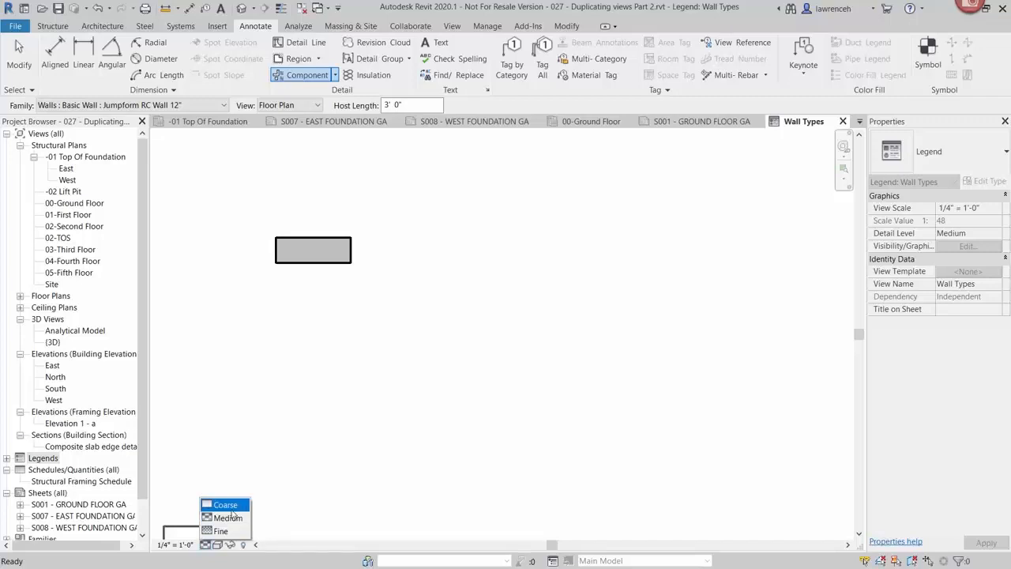
left_click(226, 504)
left_click(225, 510)
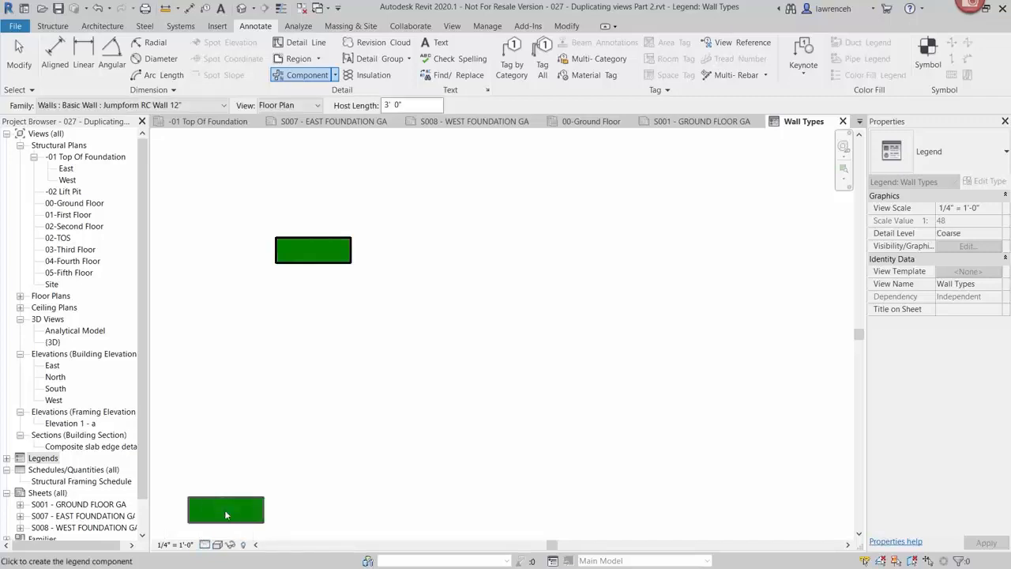
key("Escape")
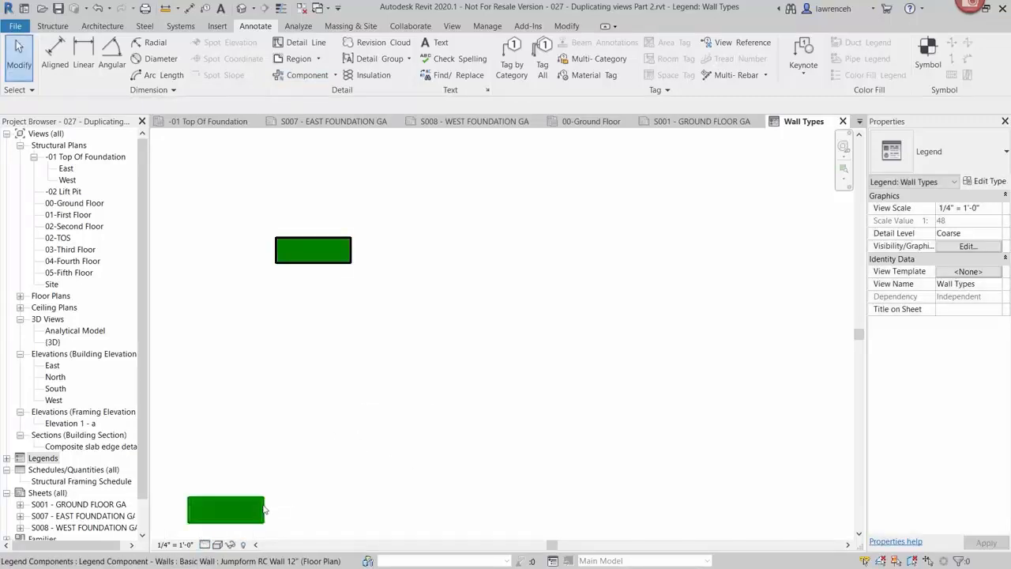
left_click(265, 505)
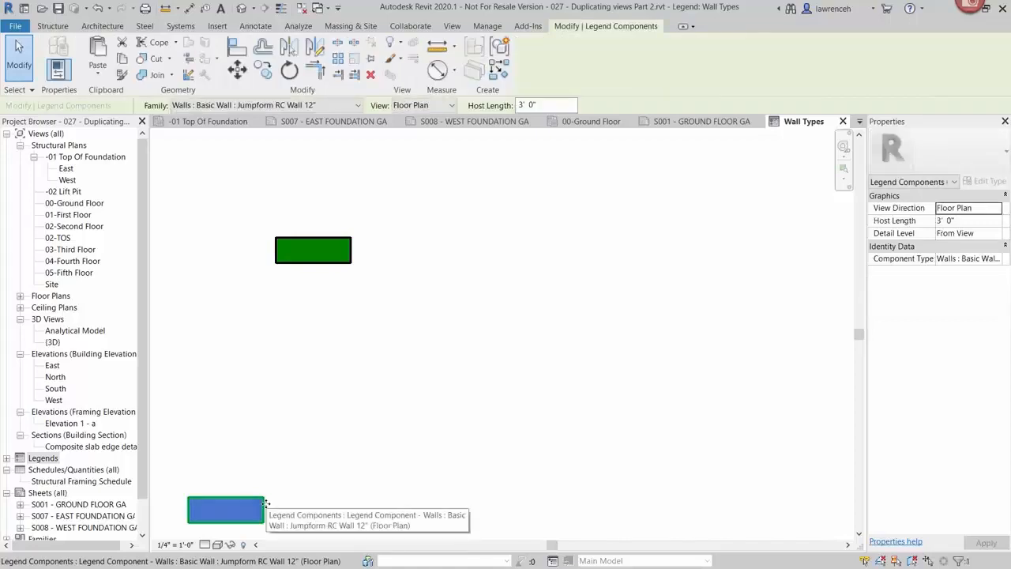
key("Delete")
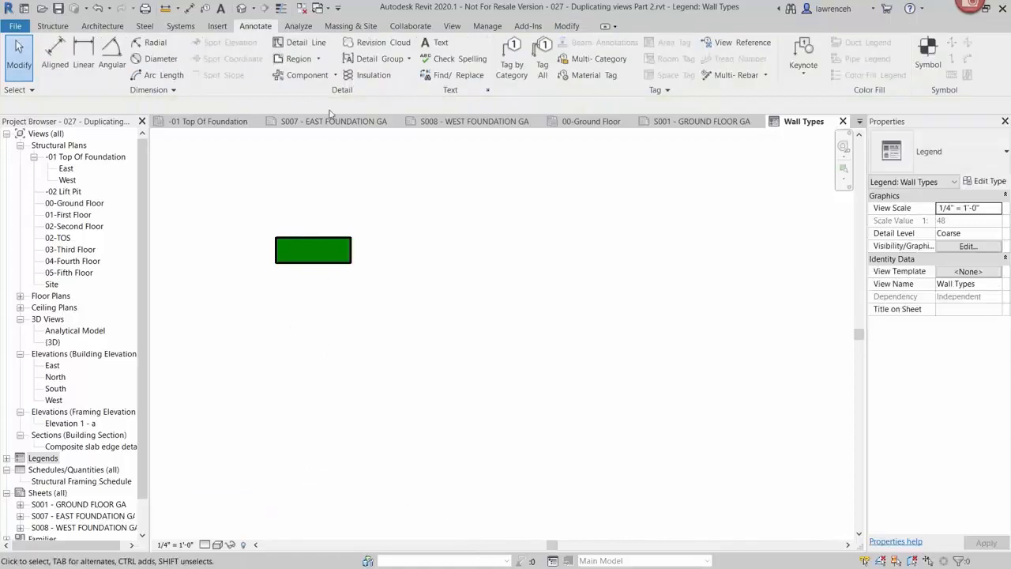
Place a Basic Wall : RC Wall 10" legend component in Floor Plan view directly below the Jumpform wall symbol
left_click(335, 75)
left_click(273, 150)
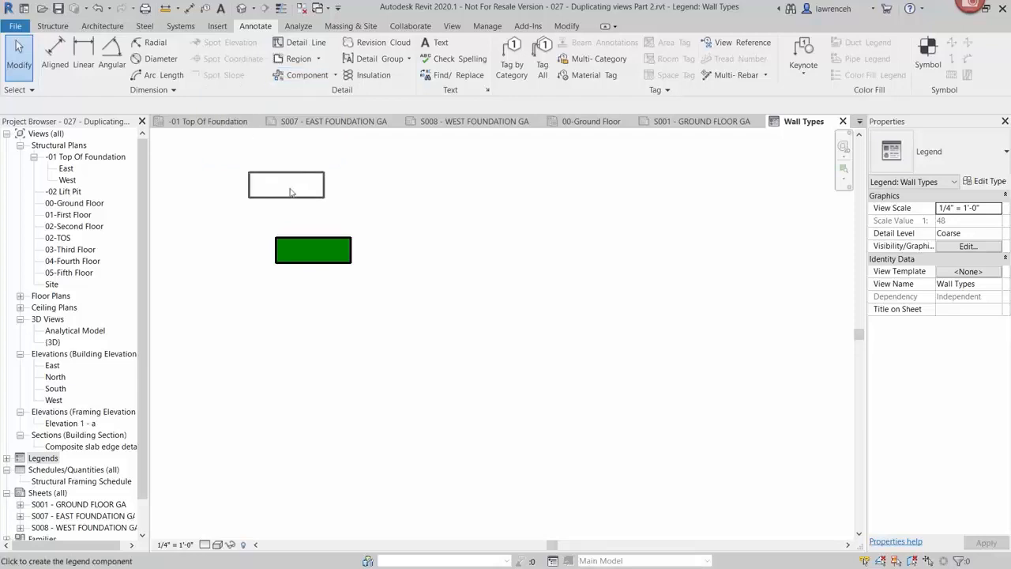
left_click(224, 105)
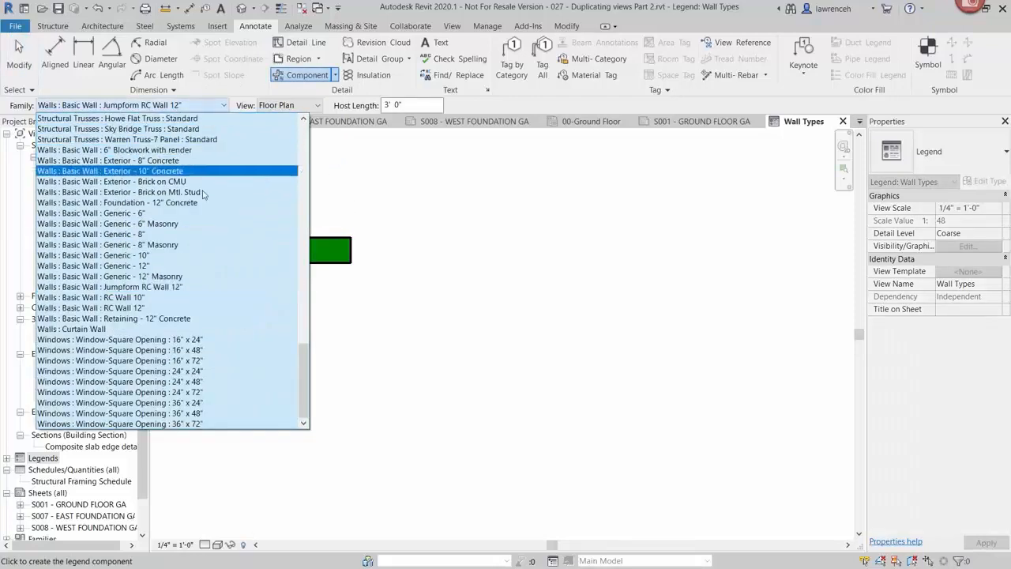
left_click(222, 296)
left_click(312, 298)
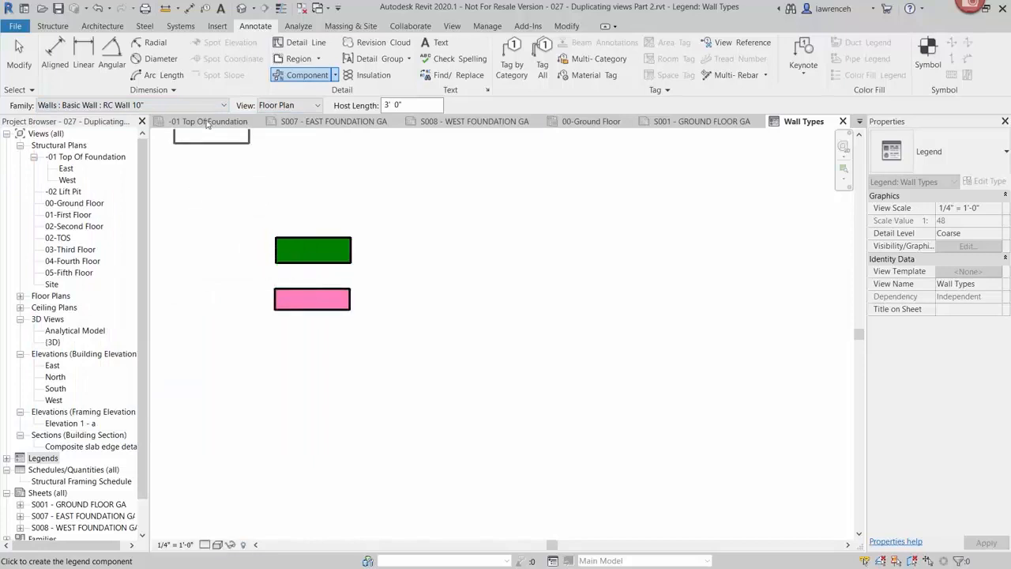
Place a Basic Wall : RC Wall 12" legend component in Floor Plan view directly below the RC Wall 10" symbol
left_click(209, 105)
left_click(165, 309)
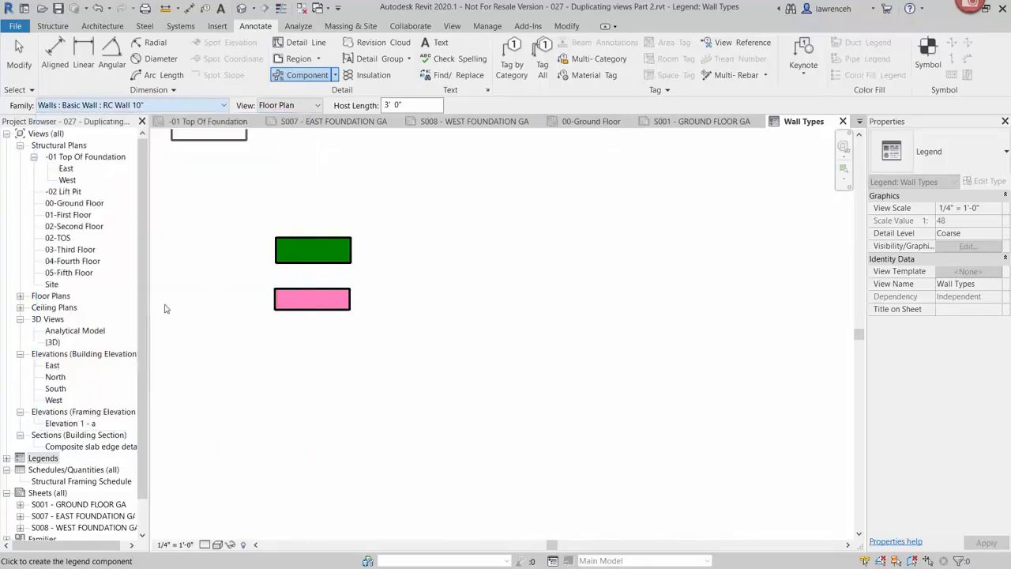
left_click(312, 351)
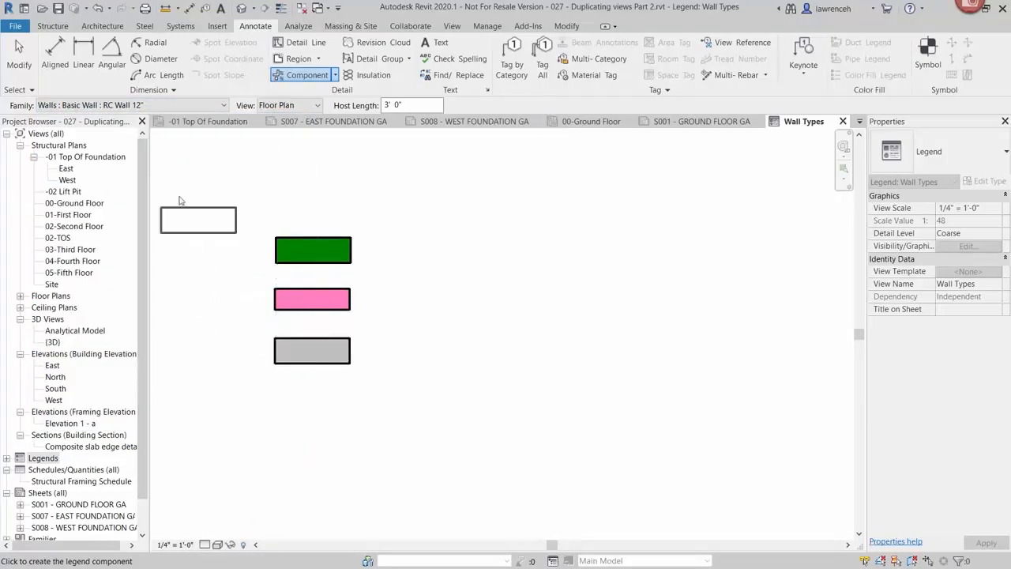
Place a Basic Wall : 6" Blockwork with render legend component in Floor Plan view above the green Jumpform wall symbol
left_click(201, 105)
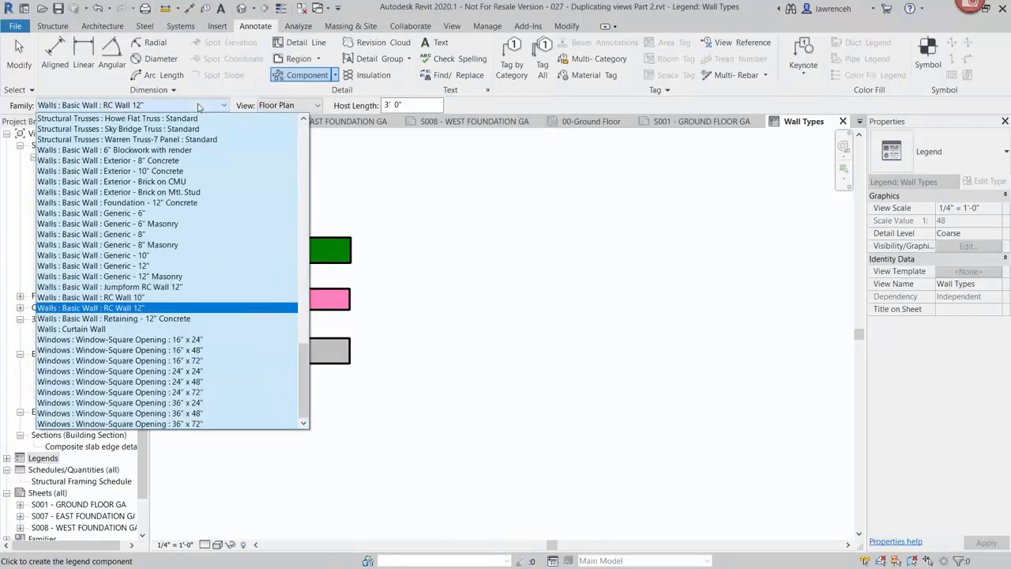
left_click(190, 150)
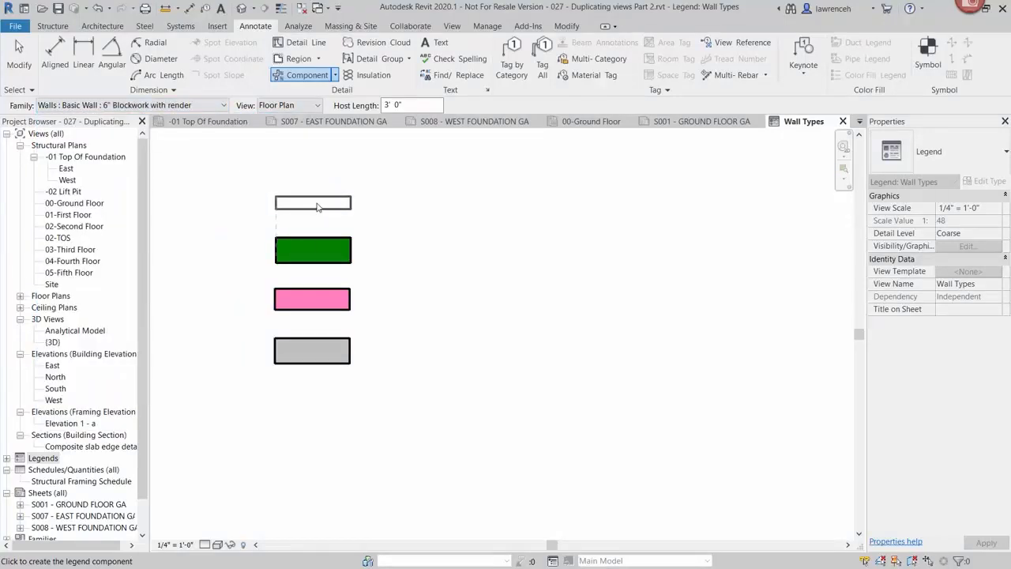
left_click(317, 206)
key("Escape")
key("Escape")
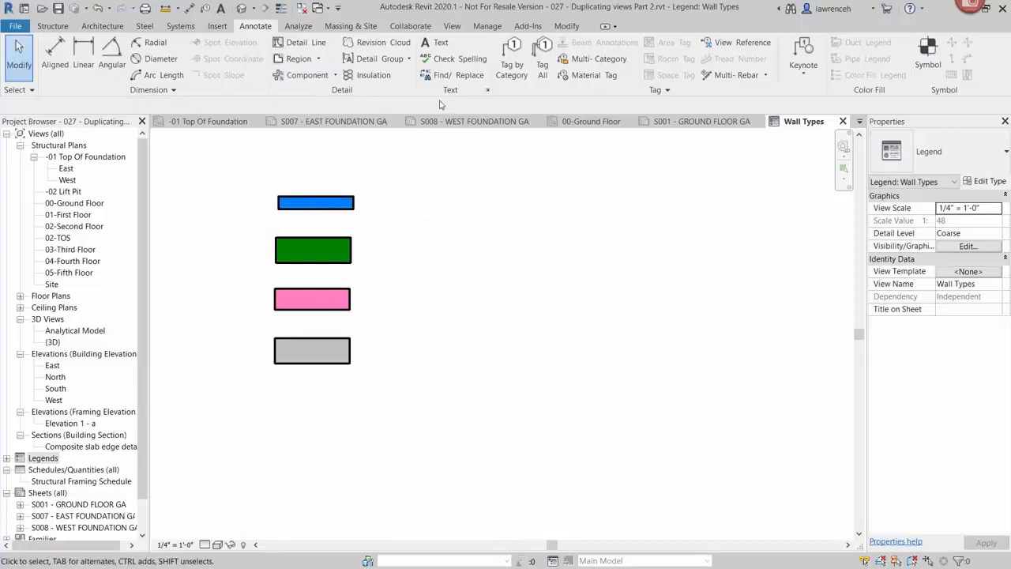
Add a text note reading RC JUMPFORMED WALL beside the green wall symbol
left_click(435, 43)
left_click_drag(379, 228, 767, 284)
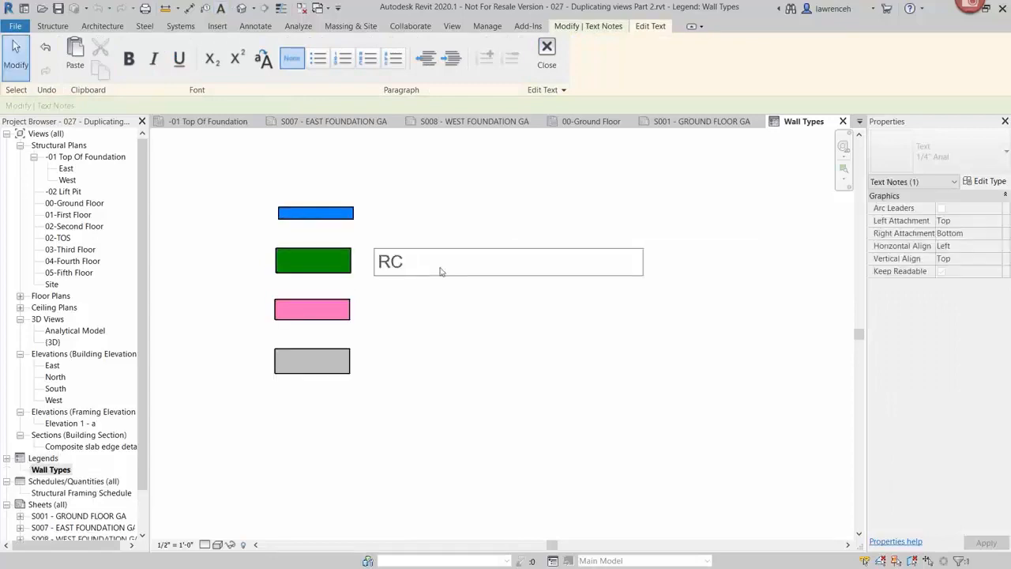
type("JUMPFORMED WALL")
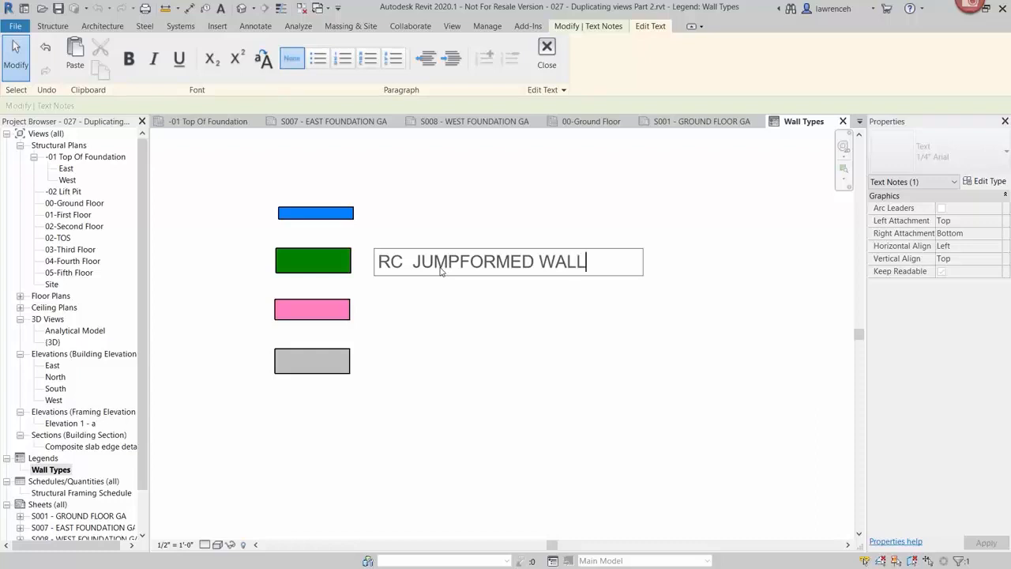
left_click(474, 313)
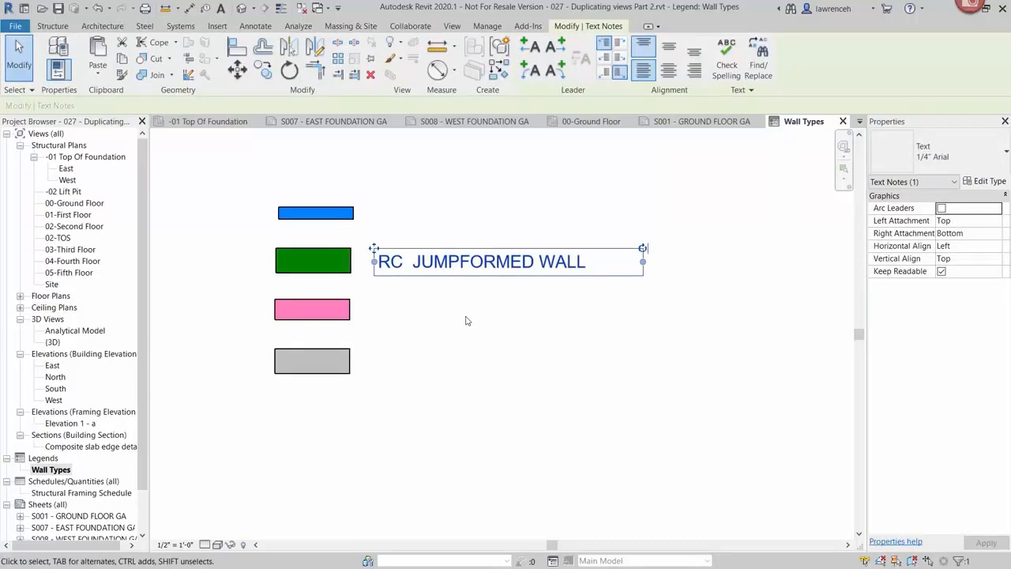
Copy the RC JUMPFORMED WALL note so that one sits beside each of the other three wall symbols
left_click(466, 321)
left_click(406, 271)
left_click_drag(374, 248, 379, 203)
Change the text note beside the blue wall symbol to BLOCKWORK
double_click(467, 219)
key("ctrl+a")
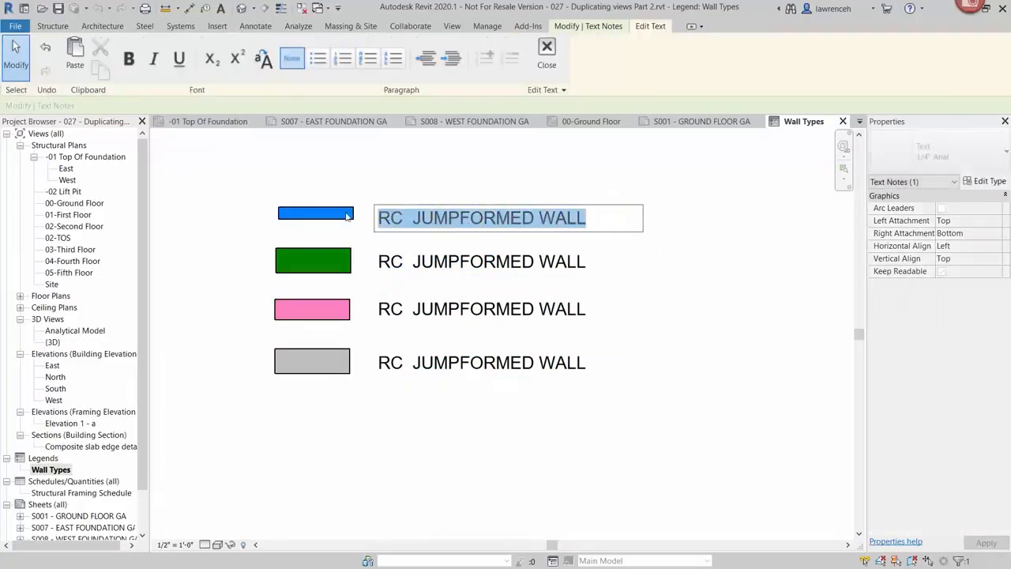
type("BLOCKWPOR")
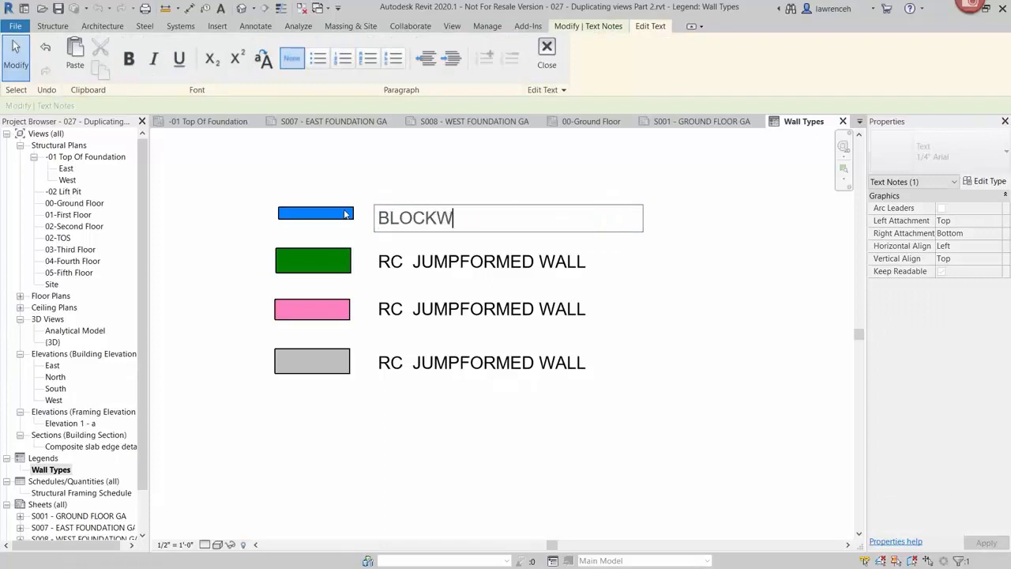
key("BackSpace")
key("BackSpace")
key("BackSpace")
type("R")
key("BackSpace")
type("ORK")
Change the text note beside the pink wall symbol to RC 10" WALL
left_click(451, 309)
left_click(452, 308)
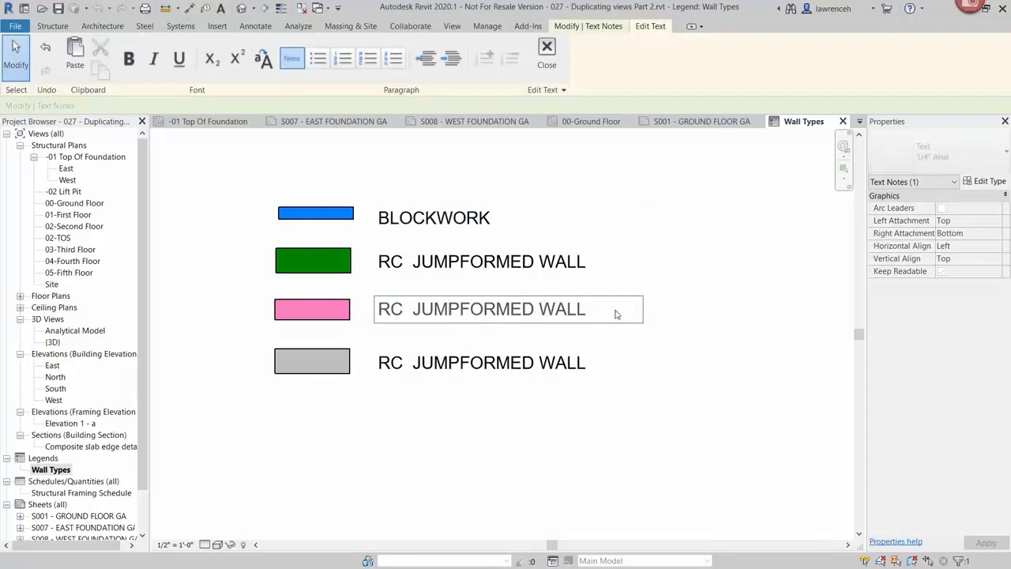
left_click_drag(617, 315, 306, 308)
type("R")
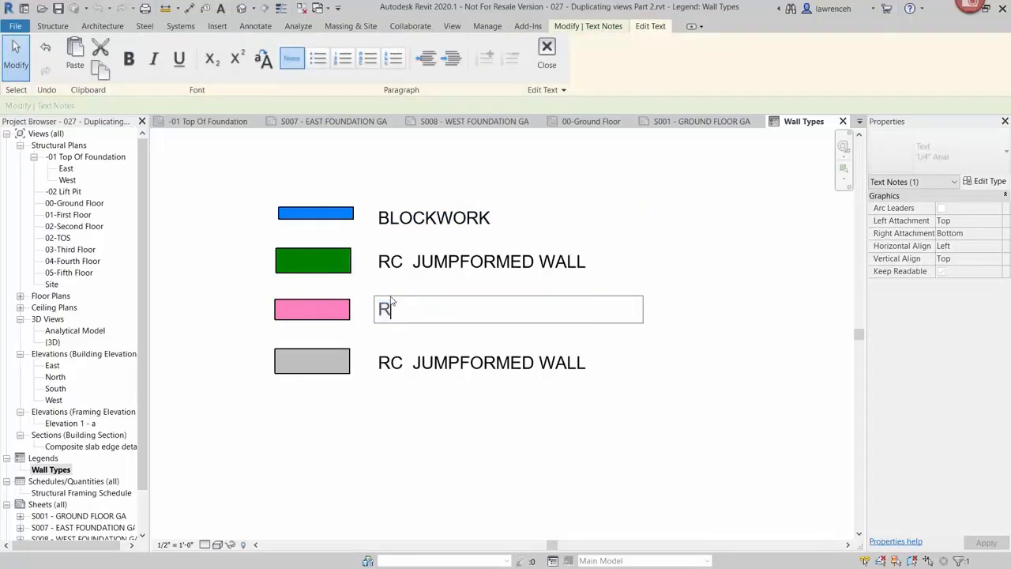
type("C 10\" WALL")
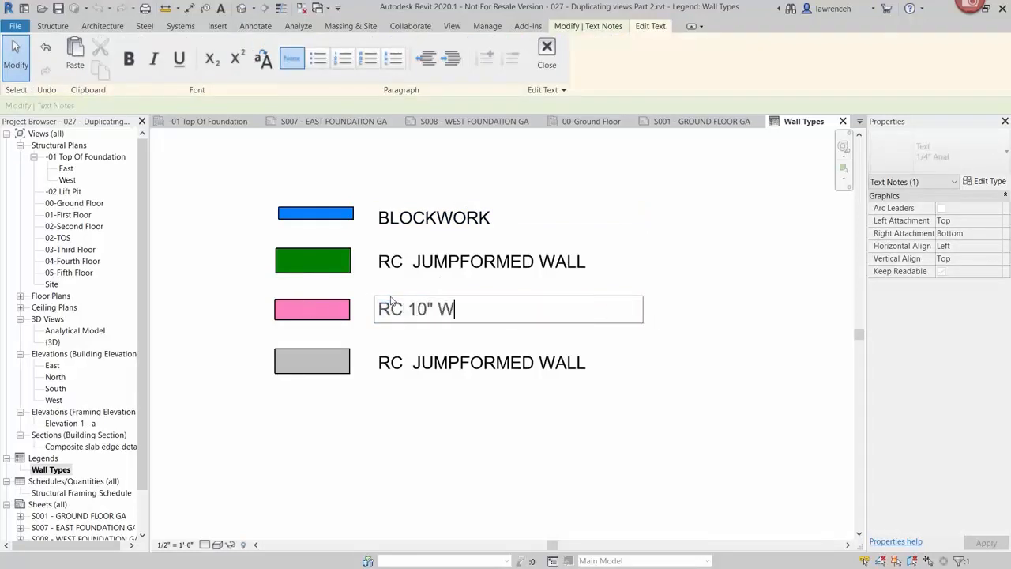
Change the text note beside the grey wall symbol to RC 12" WALL, with single spacing between the words
left_click(528, 360)
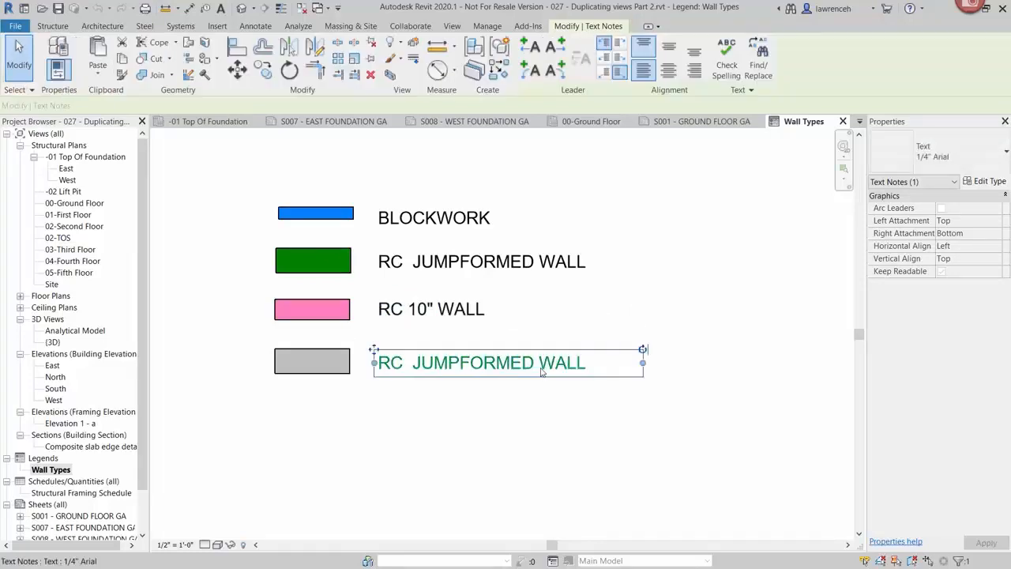
left_click(545, 364)
left_click_drag(599, 367, 416, 365)
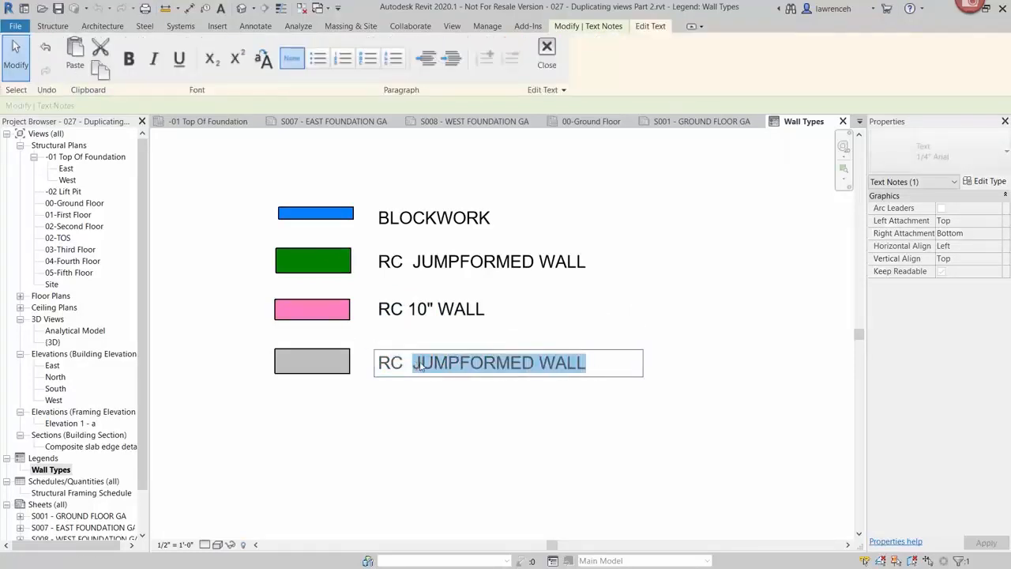
type("12")
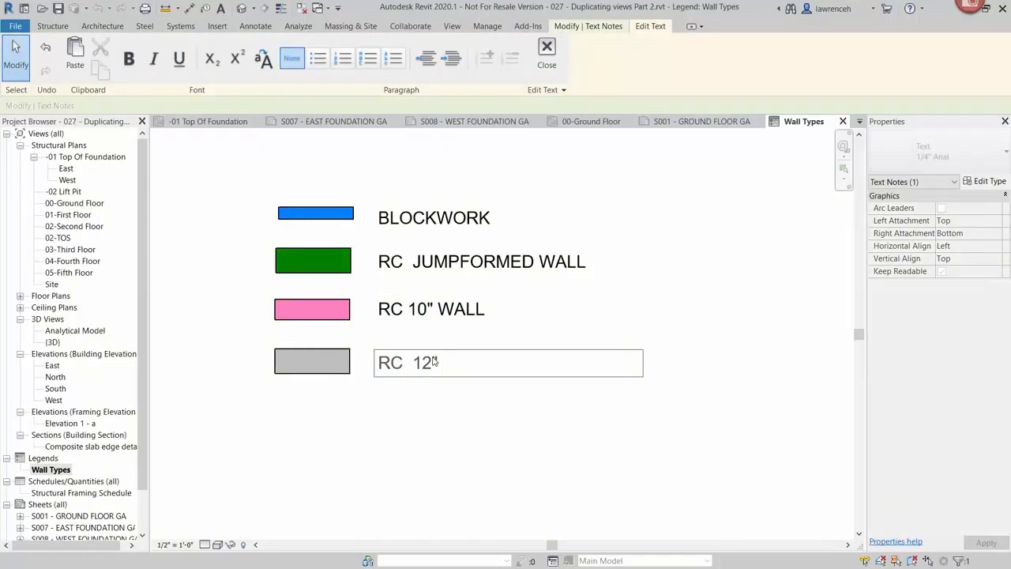
type("WALL")
left_click(417, 365)
key("BackSpace")
left_click(430, 420)
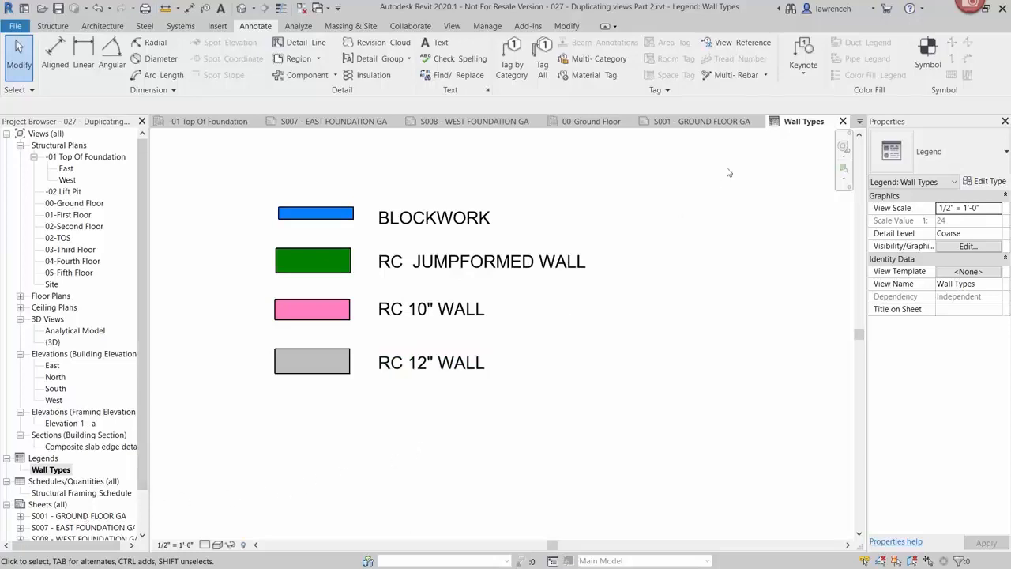
Place the Wall Types legend on sheet S001 - GROUND FLOOR GA in the empty area below the floor plan
left_click(715, 123)
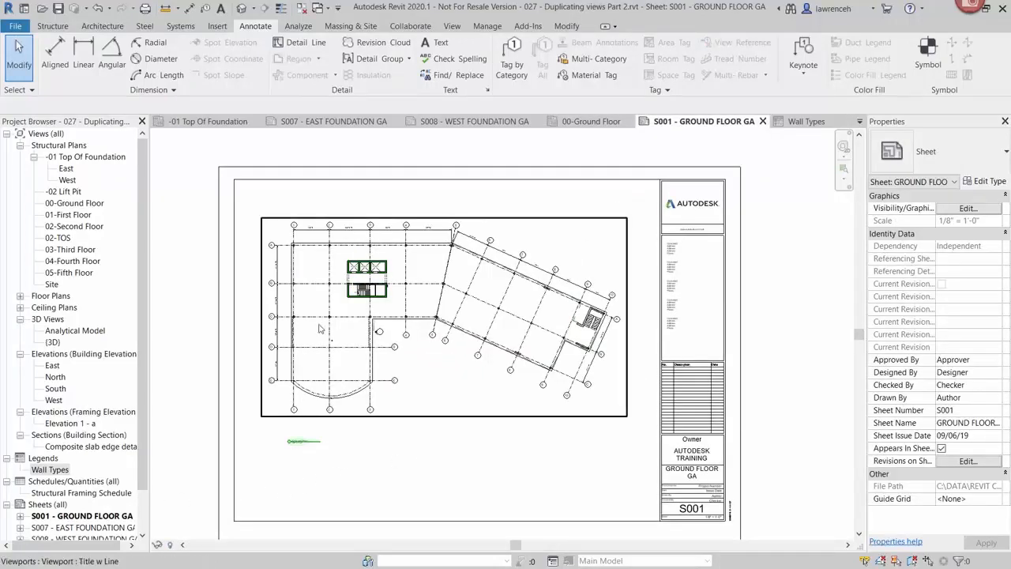
left_click(54, 472)
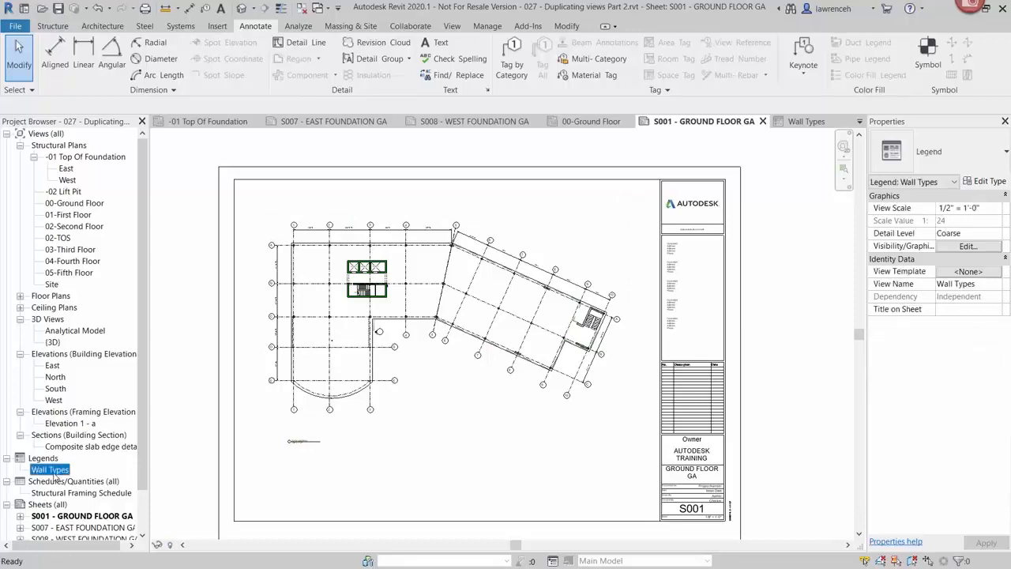
left_click_drag(60, 471, 469, 413)
left_click(463, 425)
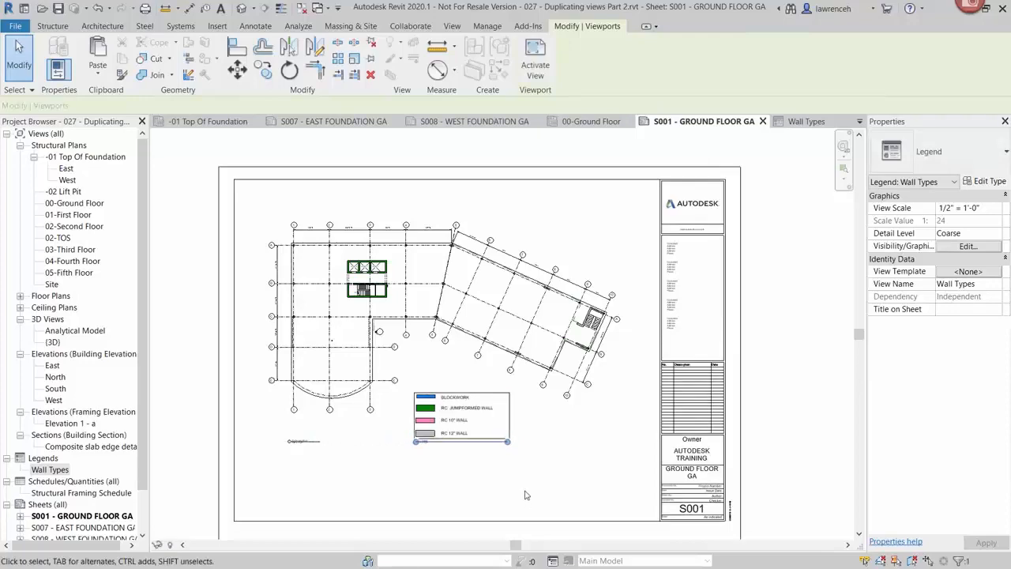
left_click(516, 478)
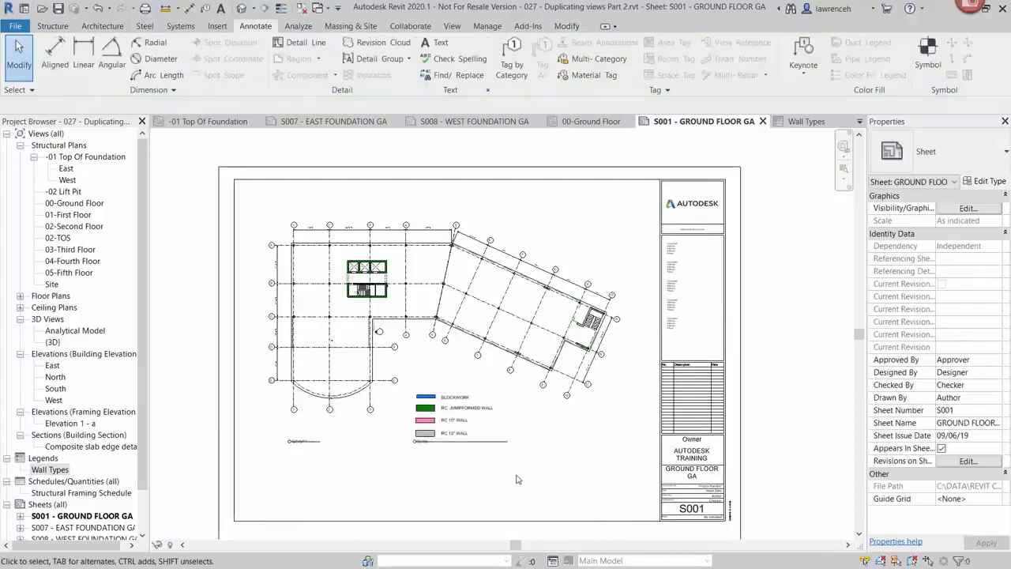
Change the Wall Types legend viewport on the sheet to the No Title type
scroll(414, 441, "up", 3)
scroll(426, 456, "up", 2)
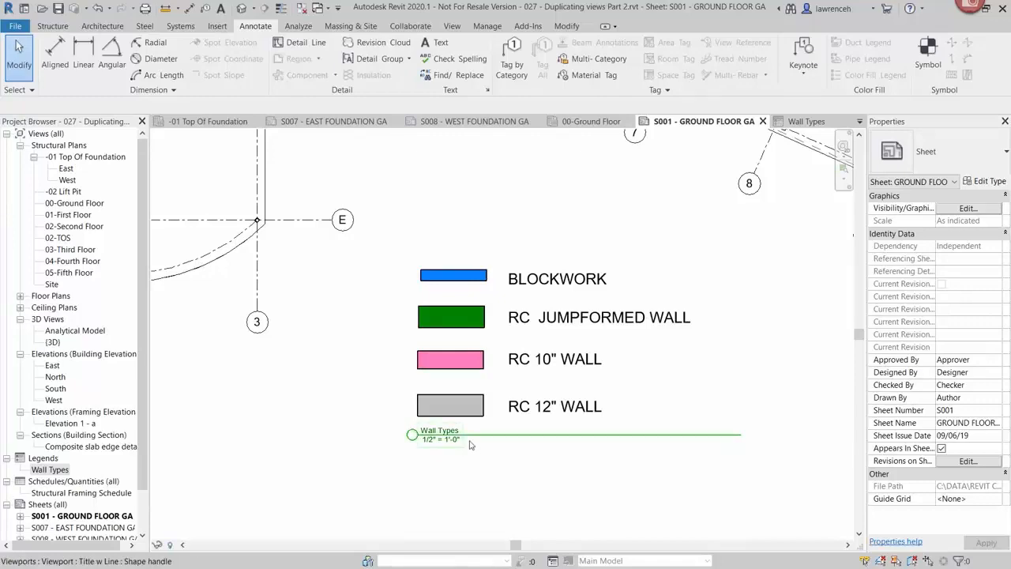
left_click(496, 394)
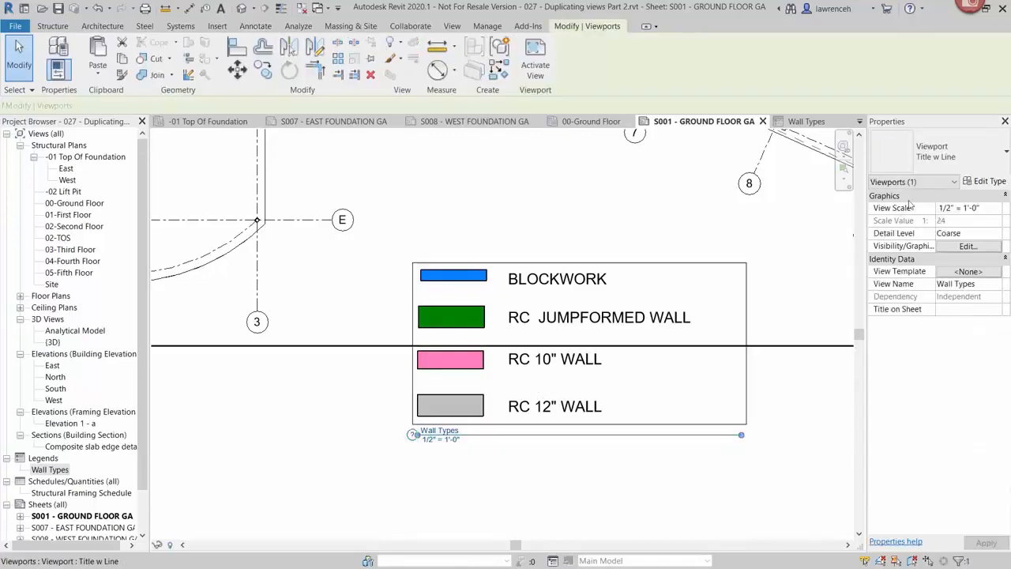
left_click(938, 154)
left_click(906, 215)
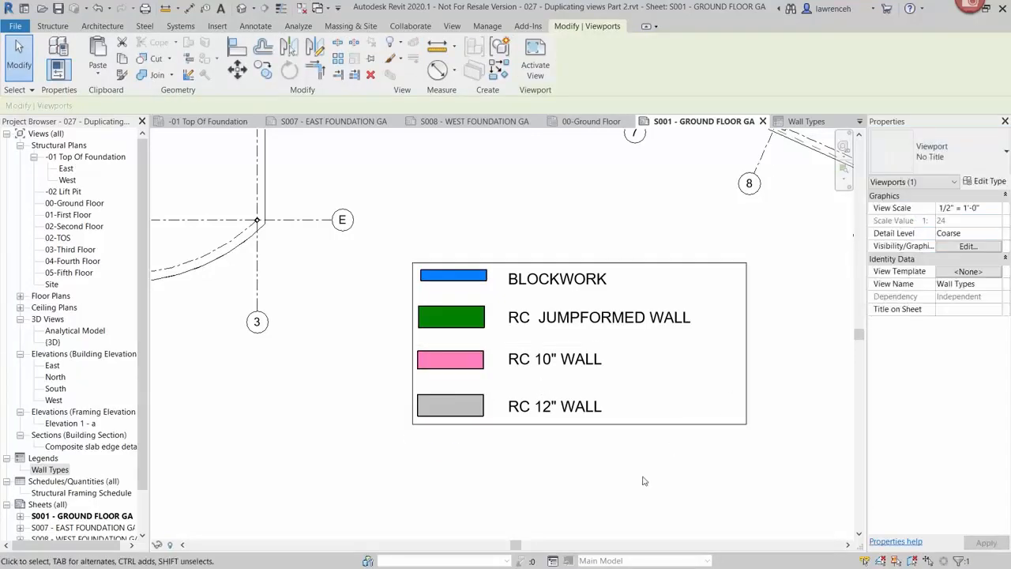
left_click(504, 433)
scroll(505, 433, "down", 10)
middle_click_drag(710, 443, 607, 447)
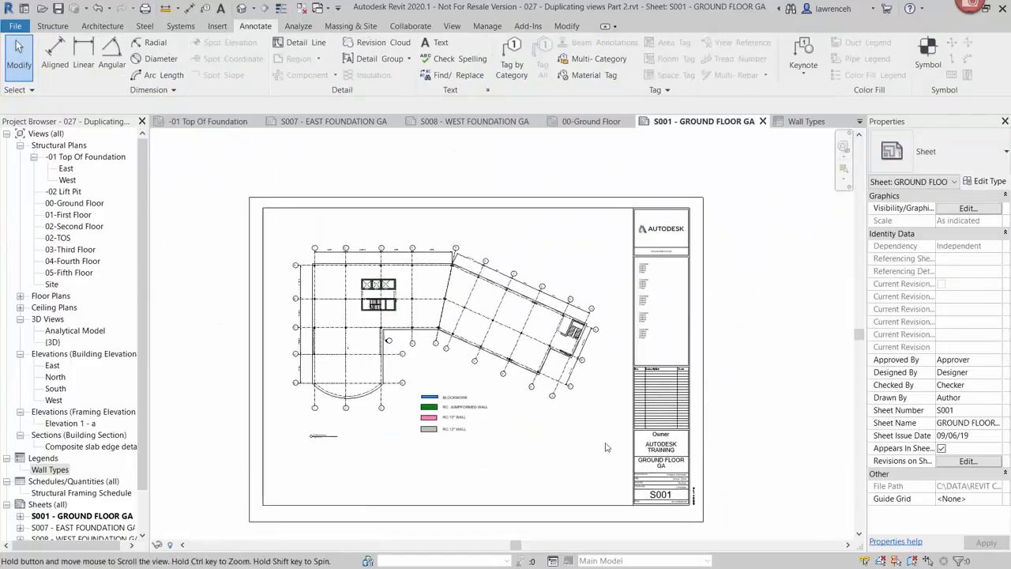
middle_click_drag(754, 400, 764, 393)
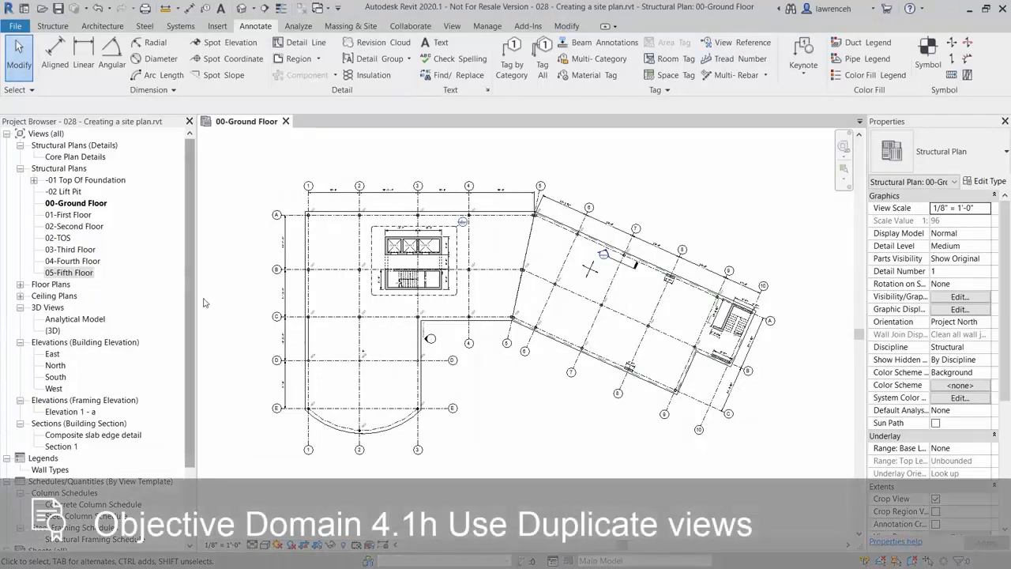
Duplicate the 00-Ground Floor structural plan as an independent view without its detailing
right_click(75, 204)
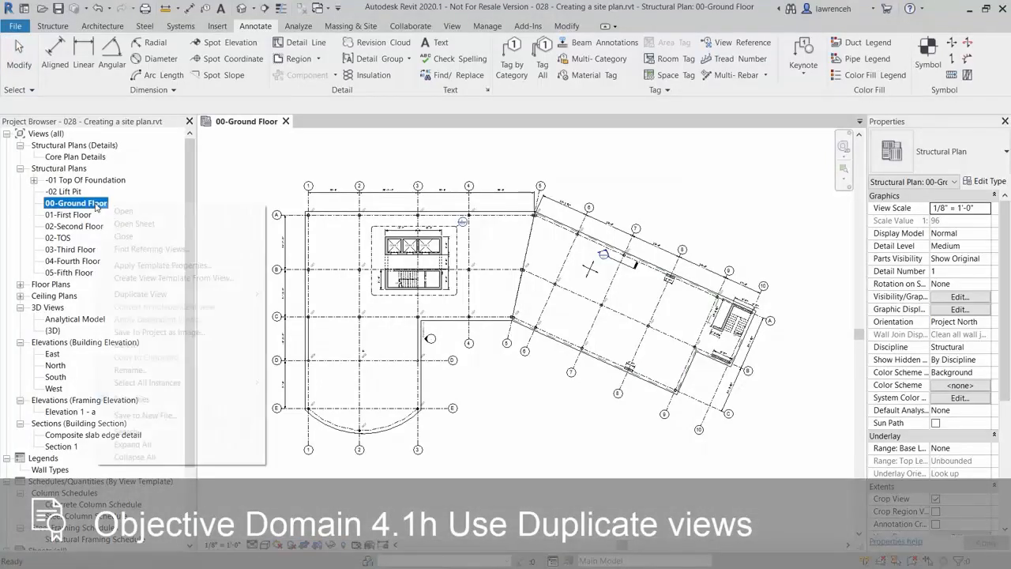
mouse_move(215, 295)
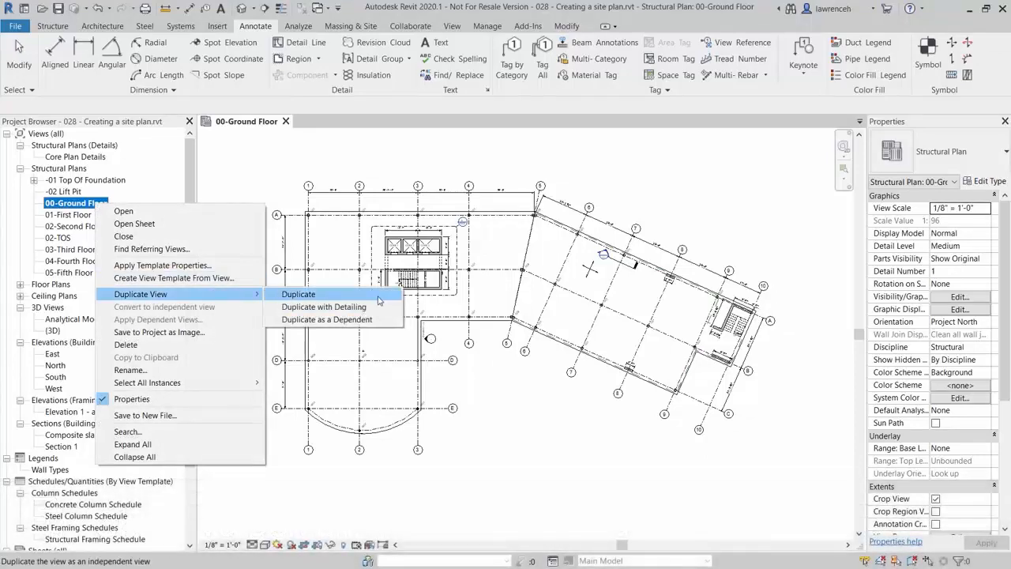
left_click(379, 300)
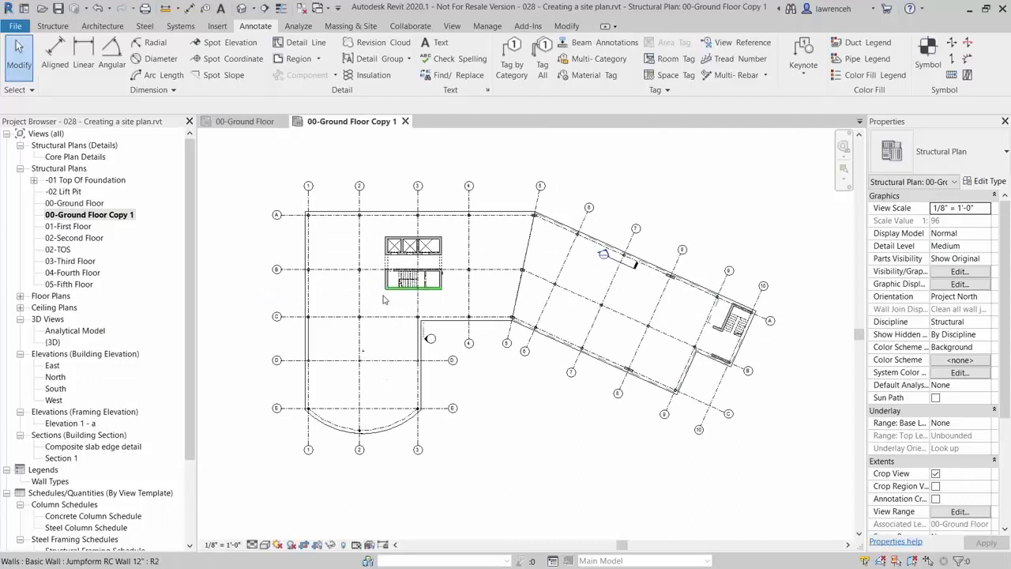
Rename the duplicated ground floor view as 00-Site plan
right_click(112, 219)
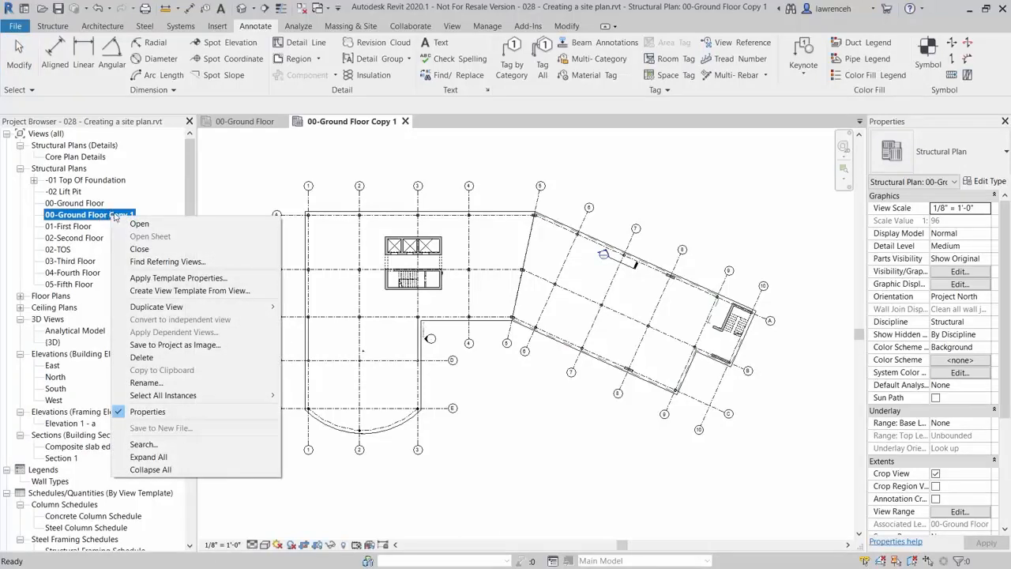
left_click(146, 383)
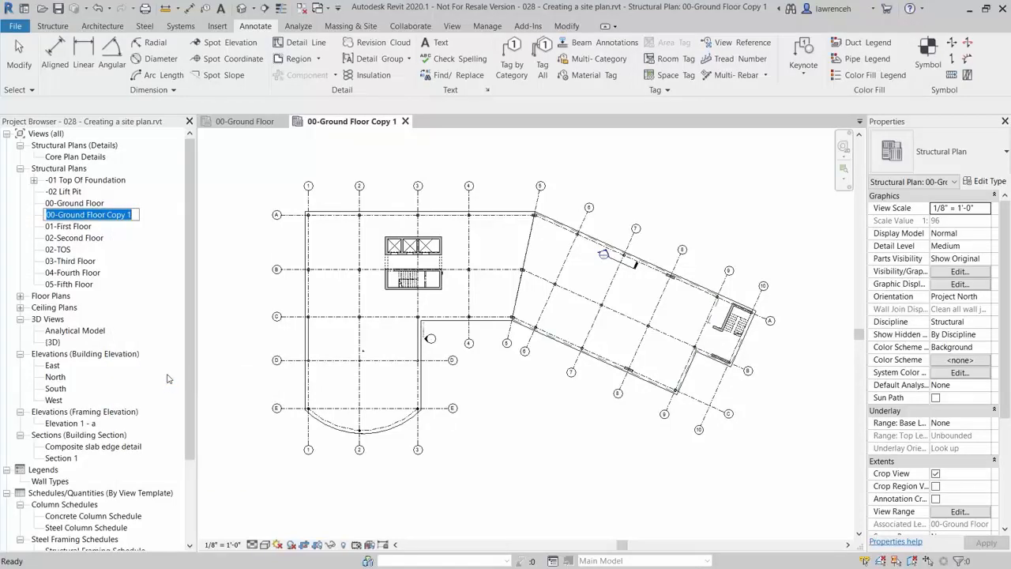
type("00-Si")
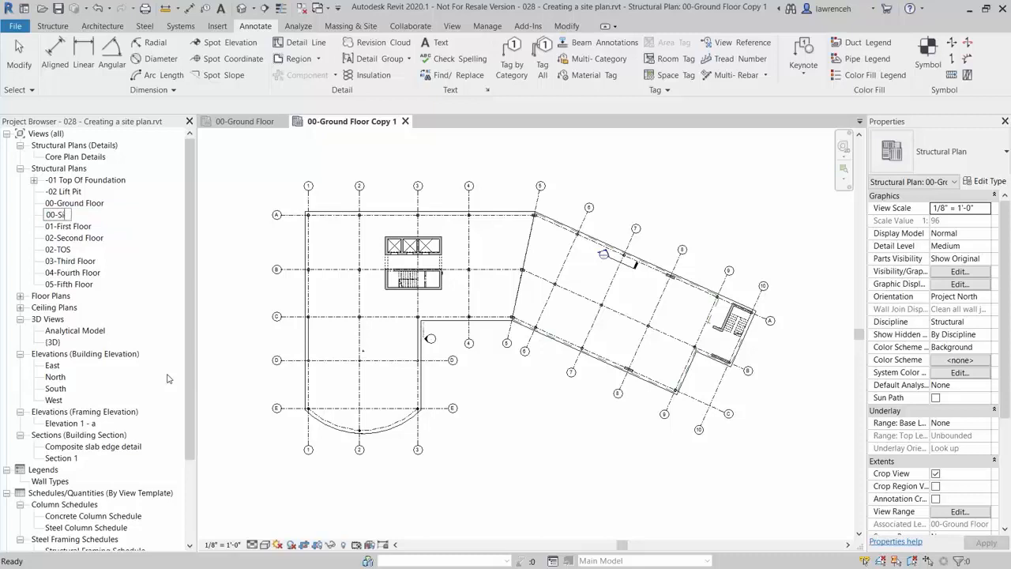
type("te plan")
key("Return")
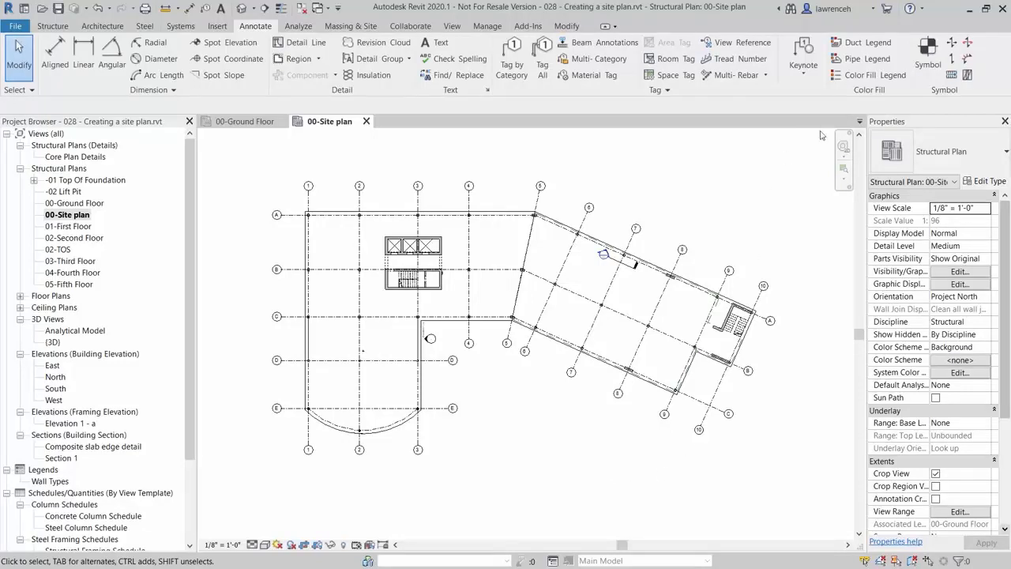
In the site plan's view range, set the top to Unlimited and the cut plane offset to 10000'
left_click(958, 512)
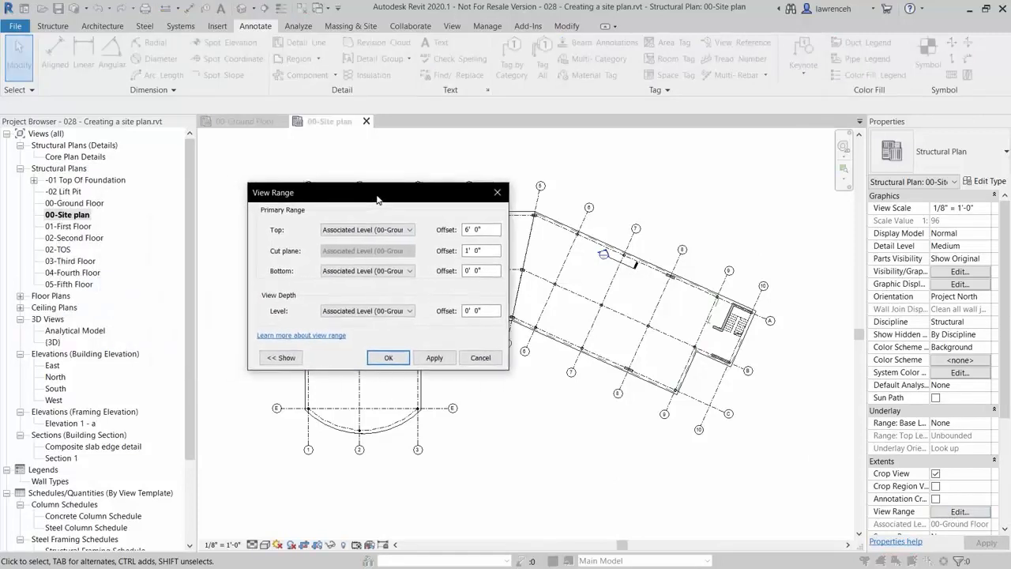
left_click(410, 230)
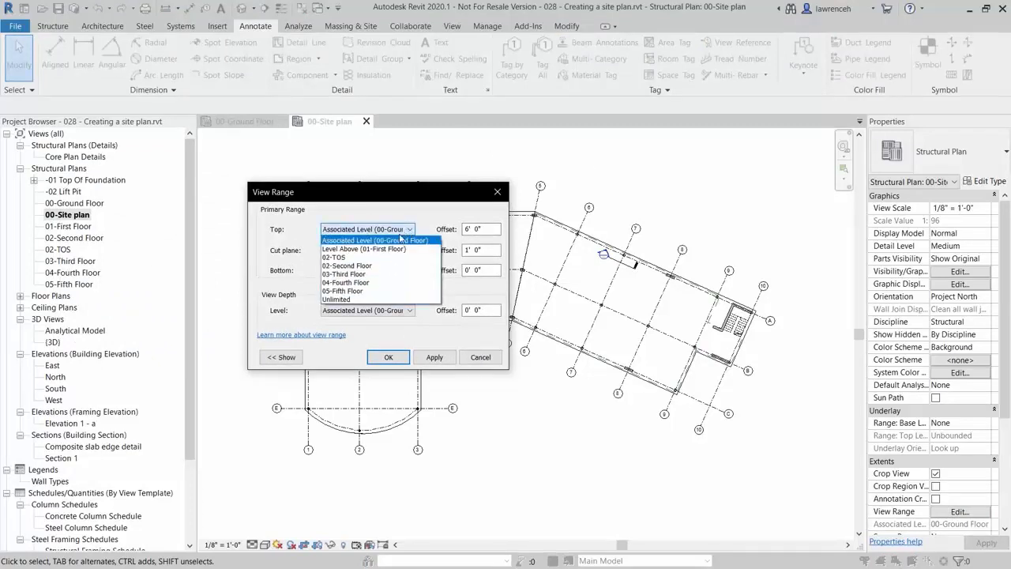
left_click(345, 301)
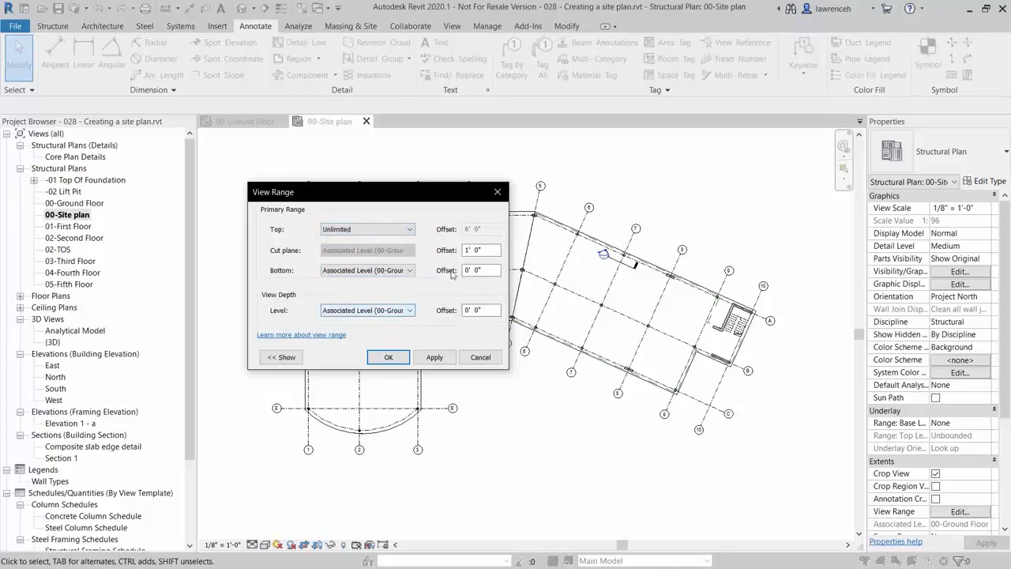
left_click_drag(488, 251, 459, 252)
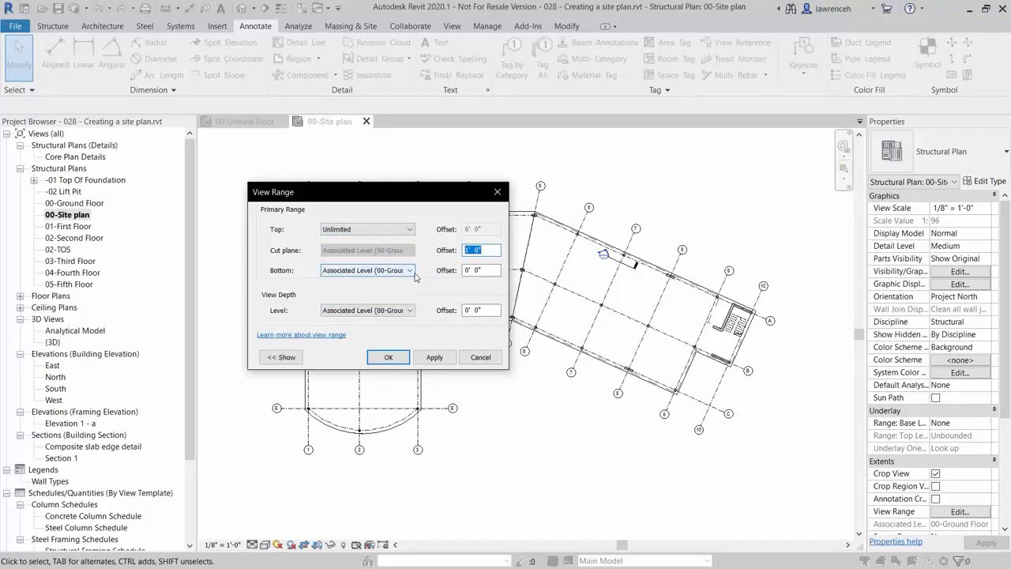
type("10000")
Set the view range's bottom and view depth level to Unlimited and apply the range to the site plan
left_click(489, 271)
left_click(368, 273)
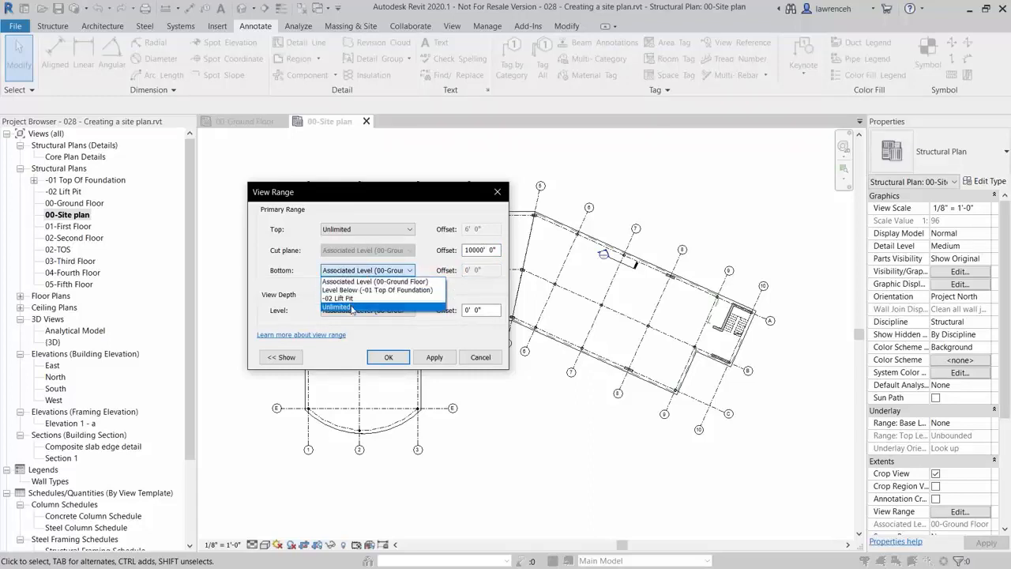
left_click(352, 308)
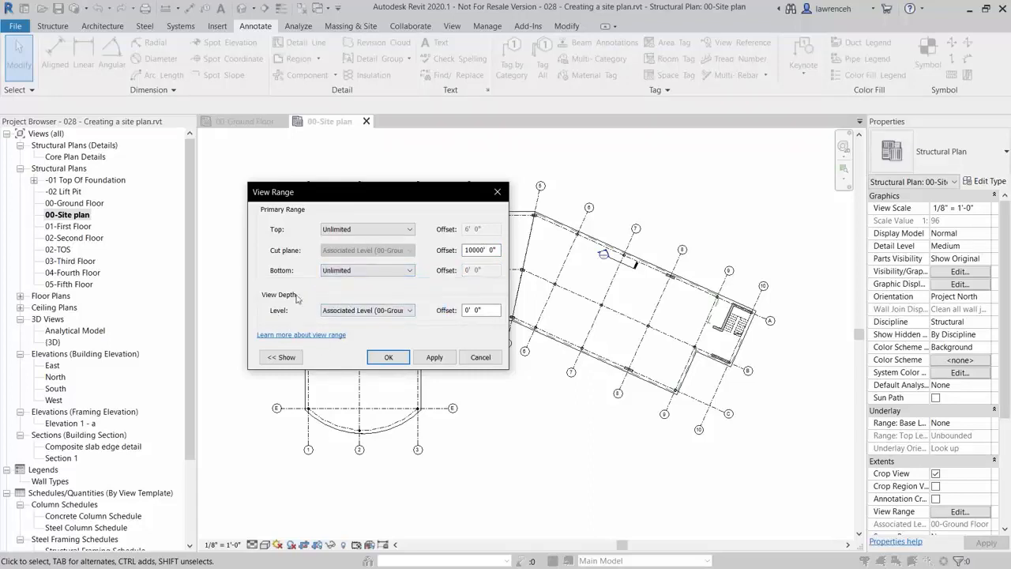
left_click(381, 310)
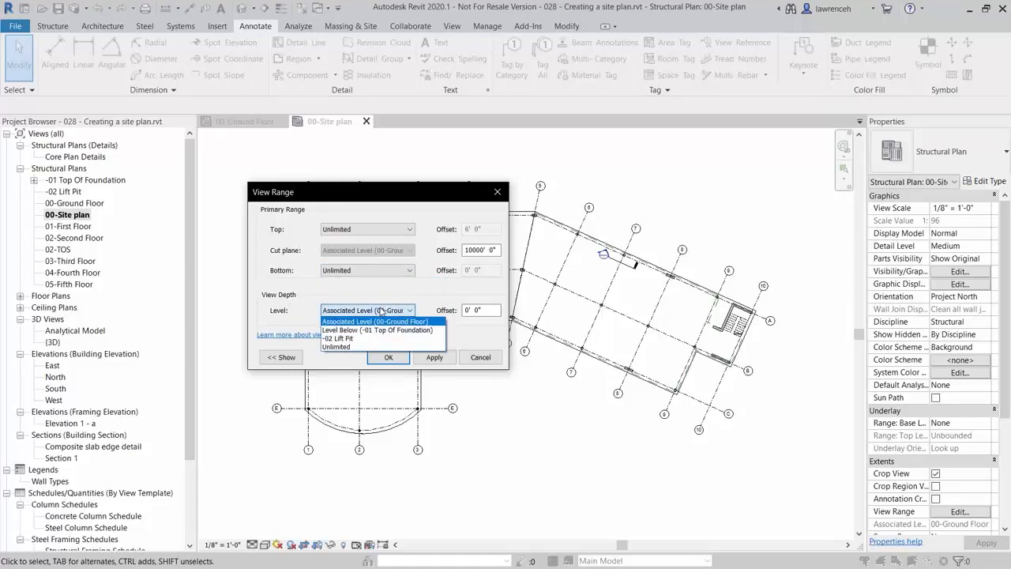
left_click(365, 347)
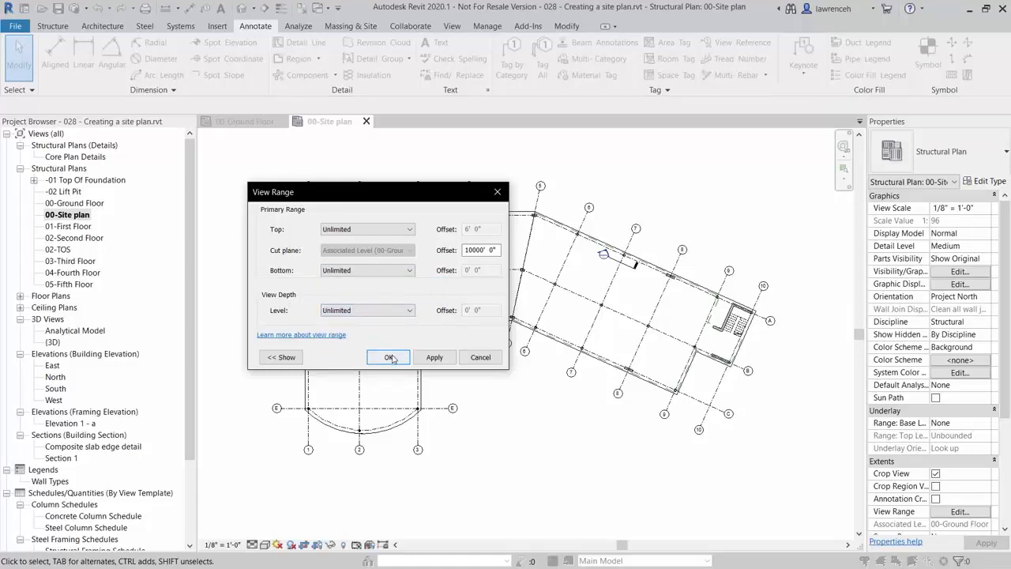
left_click(389, 358)
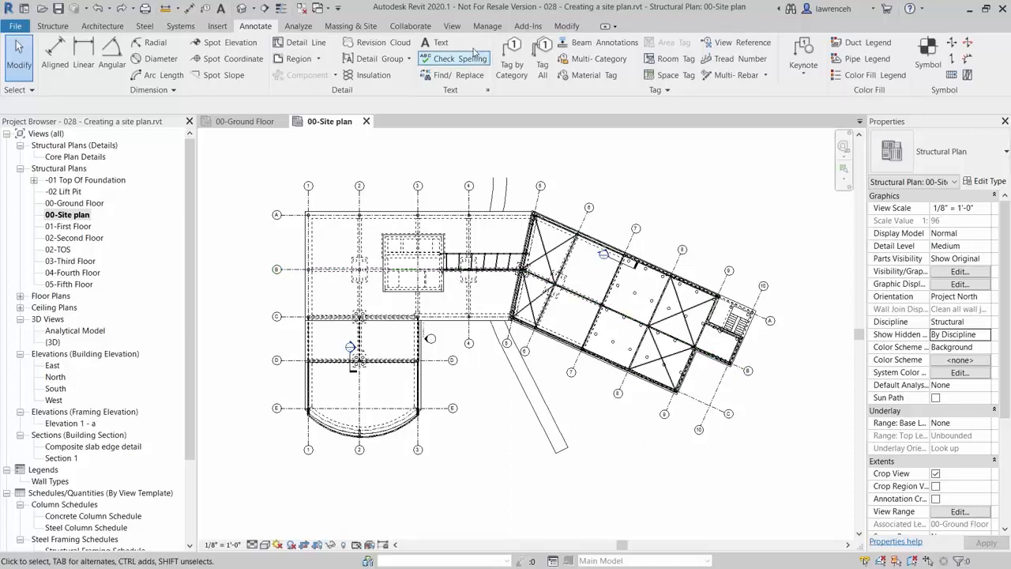
Turn off the visibility of all model categories in the site plan's Visibility/Graphic Overrides
left_click(453, 27)
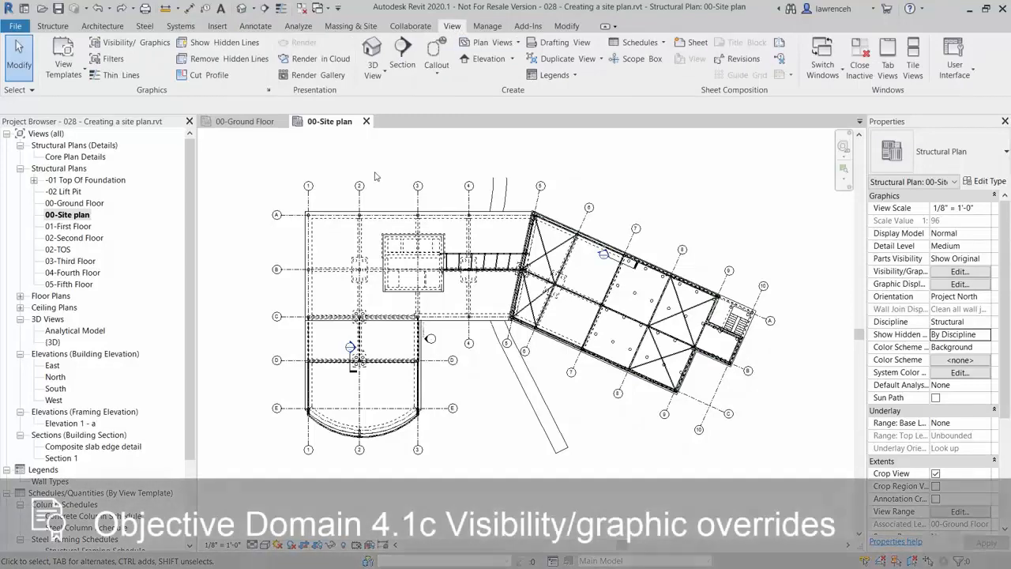
left_click(149, 44)
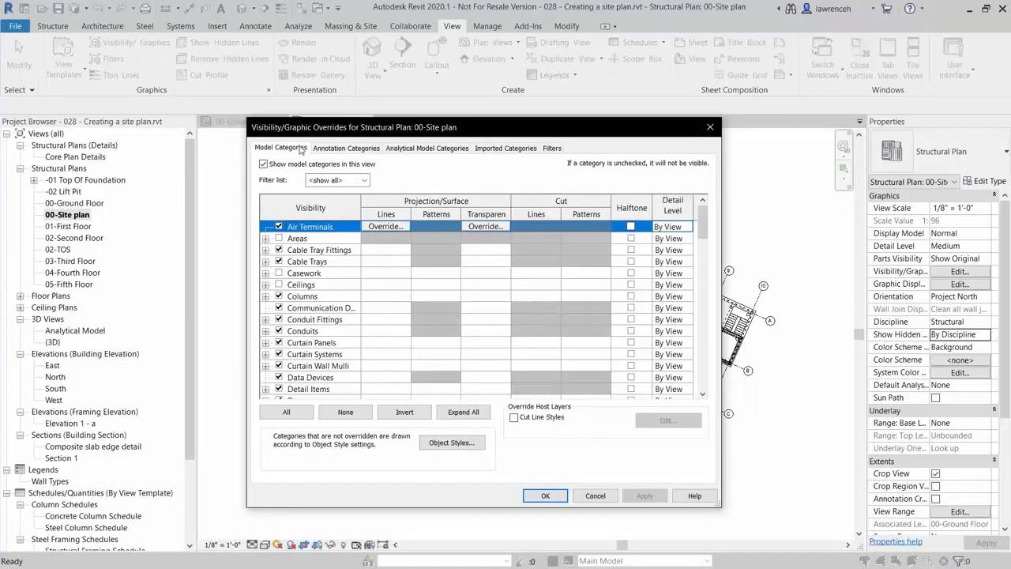
left_click(297, 414)
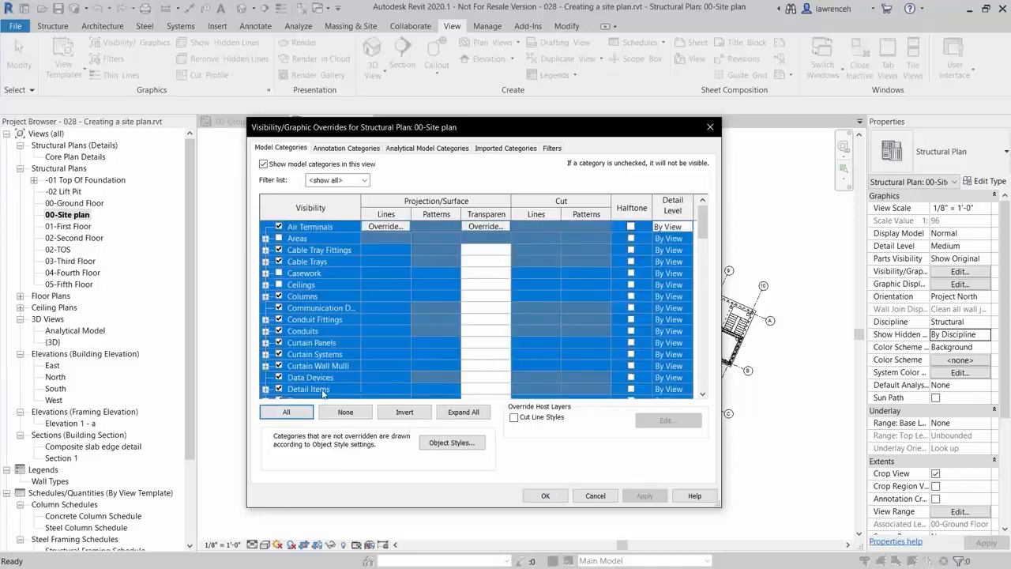
left_click(278, 343)
left_click(315, 354)
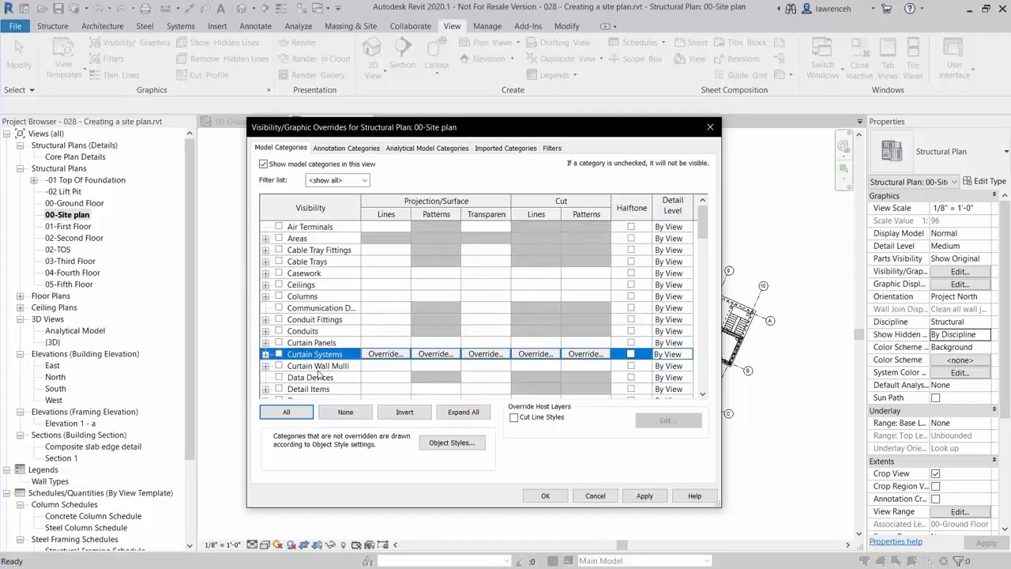
left_click(319, 366, "shift")
Make only the Floors category visible, with its Common Edges, Hidden Lines, Interior Edges and Slab Edges subcategories switched off
scroll(322, 379, "down", 1)
scroll(323, 379, "down", 4)
scroll(322, 380, "down", 1)
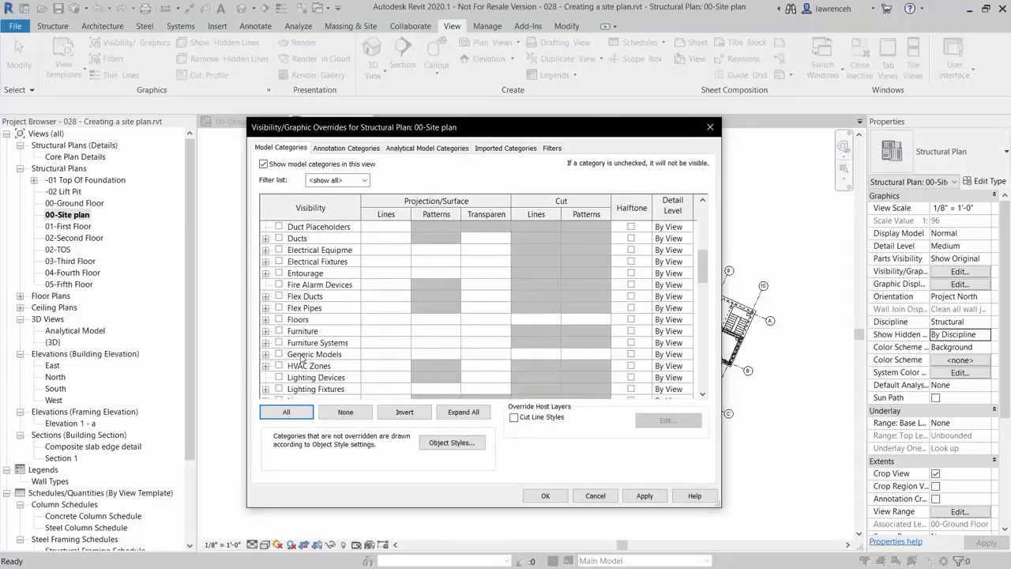
left_click(278, 319)
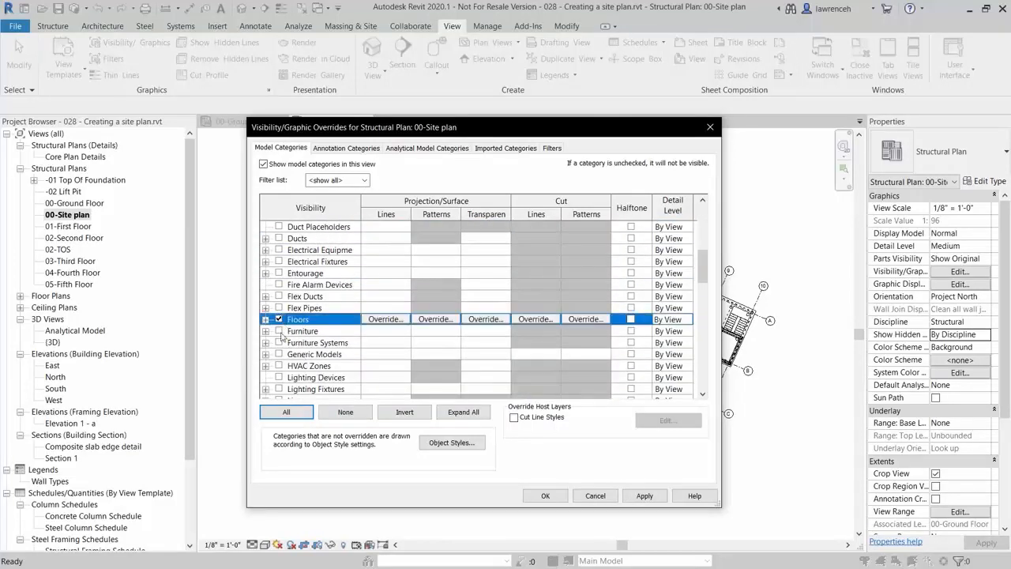
left_click(266, 319)
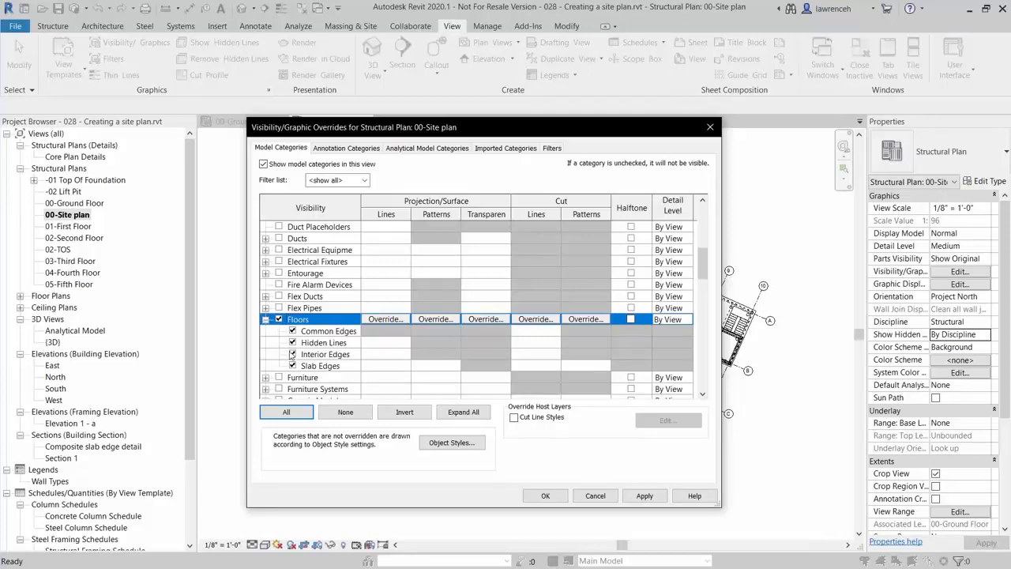
left_click(292, 342)
left_click(293, 354)
left_click(293, 366)
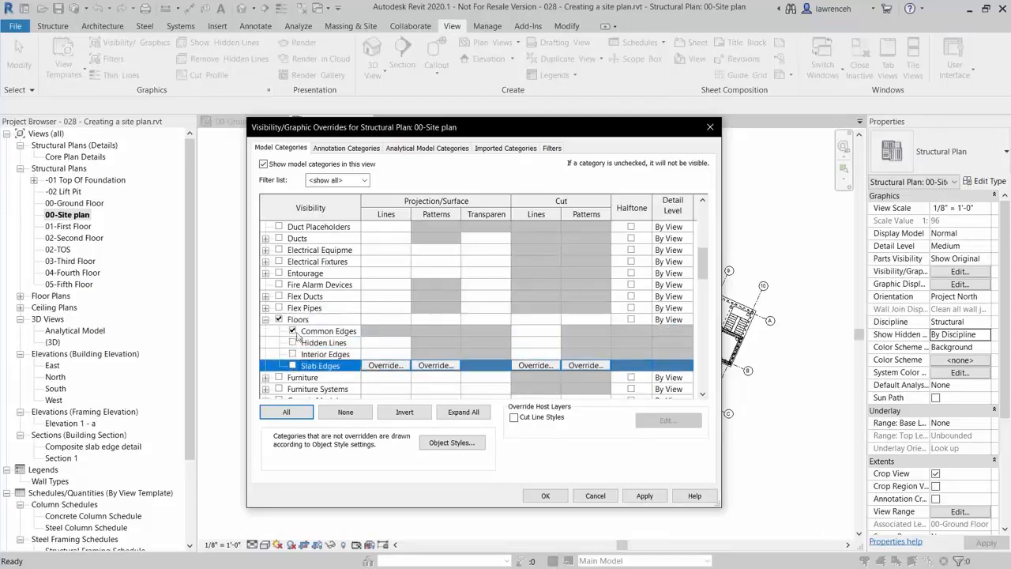
left_click(293, 331)
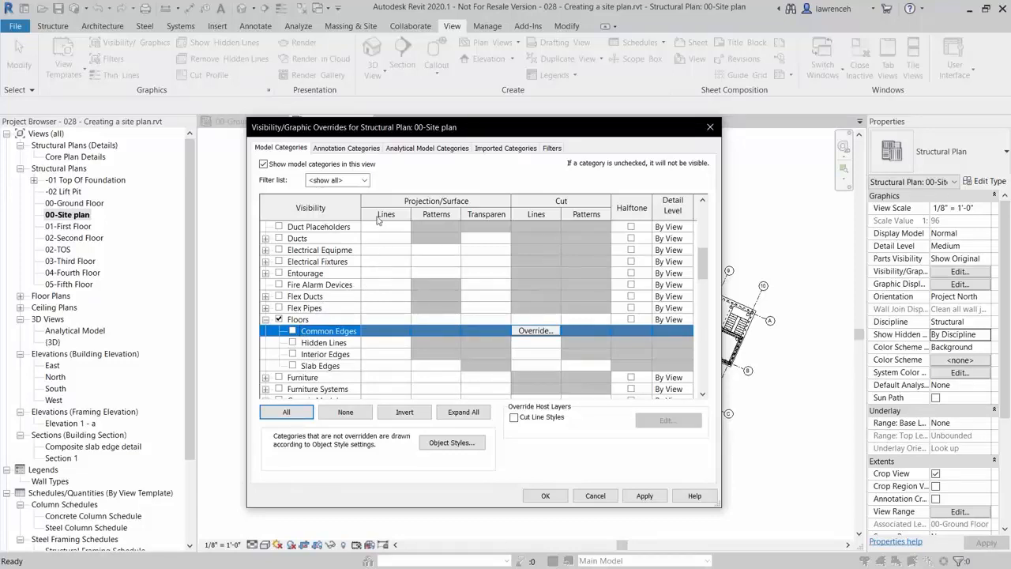
Turn off all annotation categories except Grids in the site plan and apply the visibility overrides
left_click(345, 149)
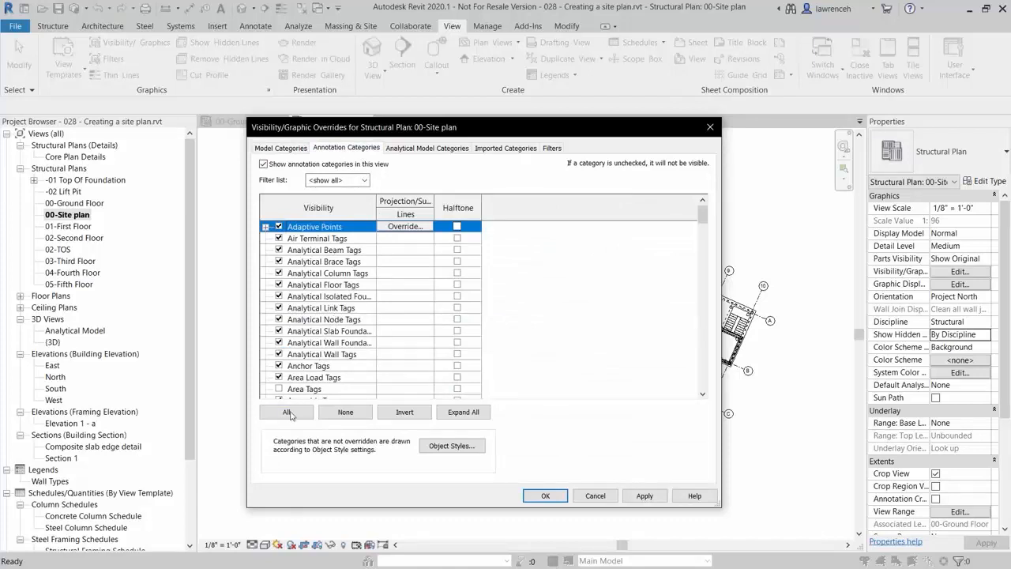
left_click(288, 413)
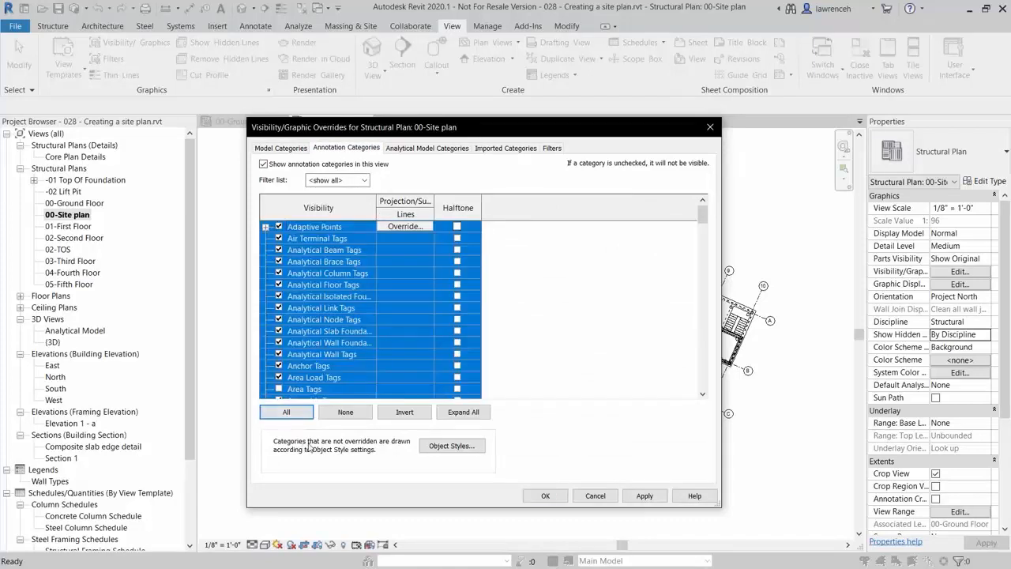
left_click(279, 297)
left_click(338, 332)
type("gr")
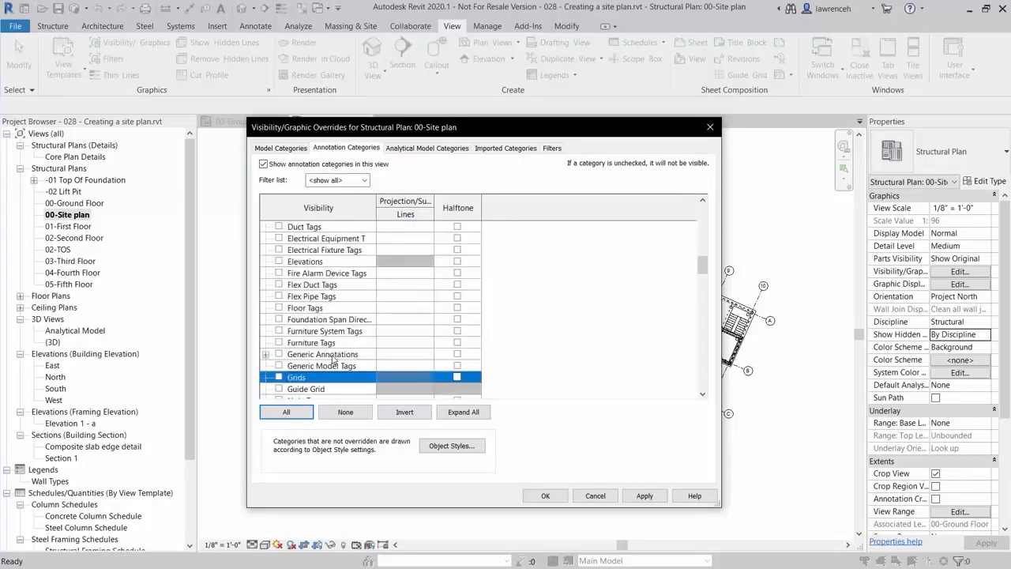
left_click(279, 378)
left_click(545, 496)
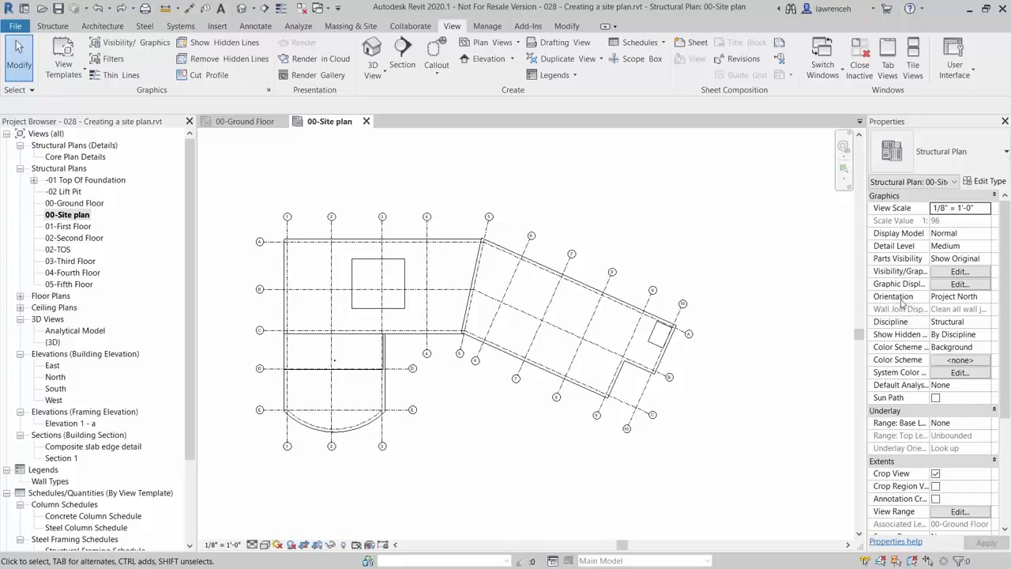
Set the site plan view's orientation to True North
left_click(973, 298)
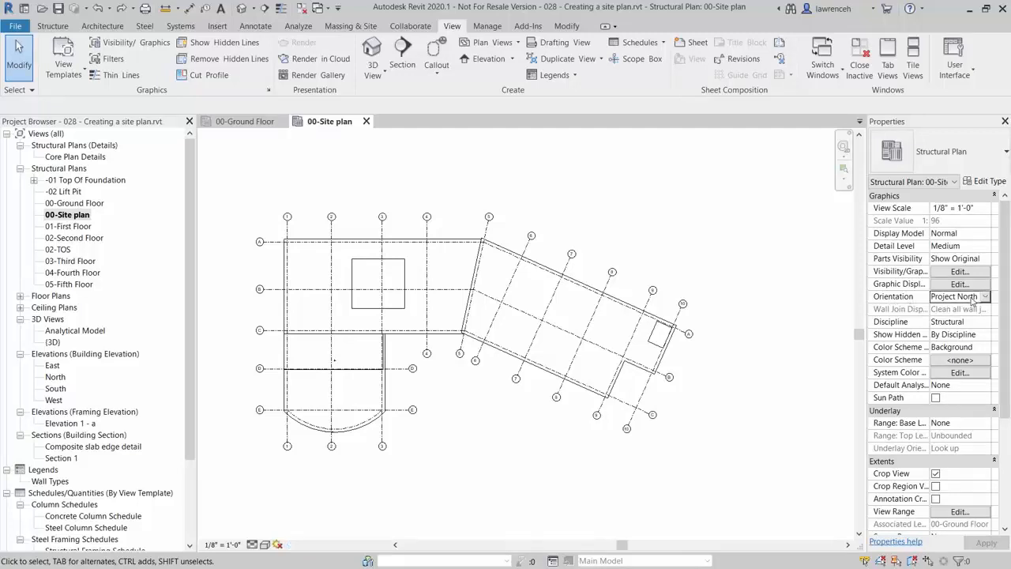
left_click(972, 298)
left_click(964, 319)
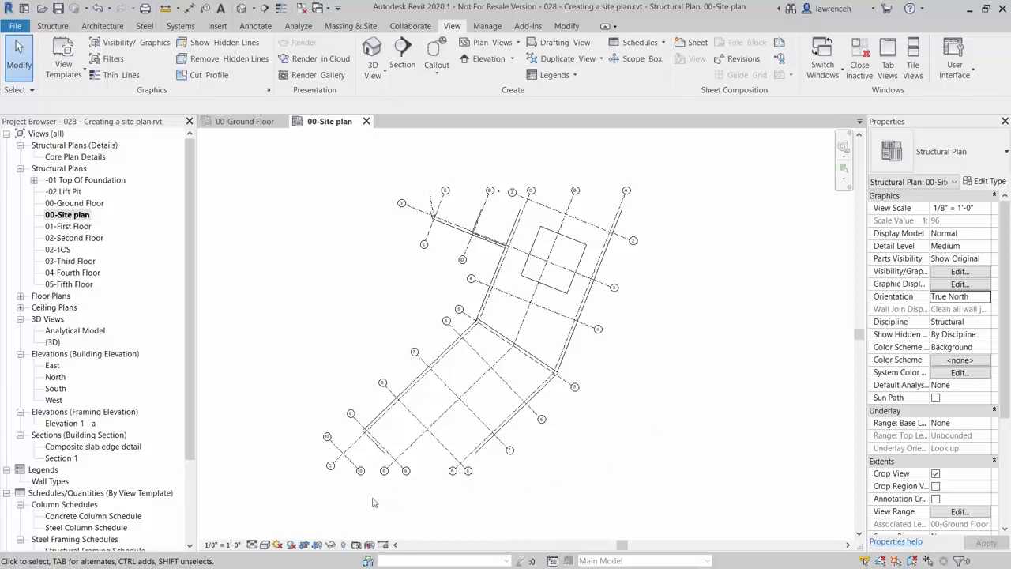
Show the crop region, extend its upper and lower edges to enclose the whole rotated building, and hide it again
left_click(319, 544)
scroll(557, 415, "down", 2)
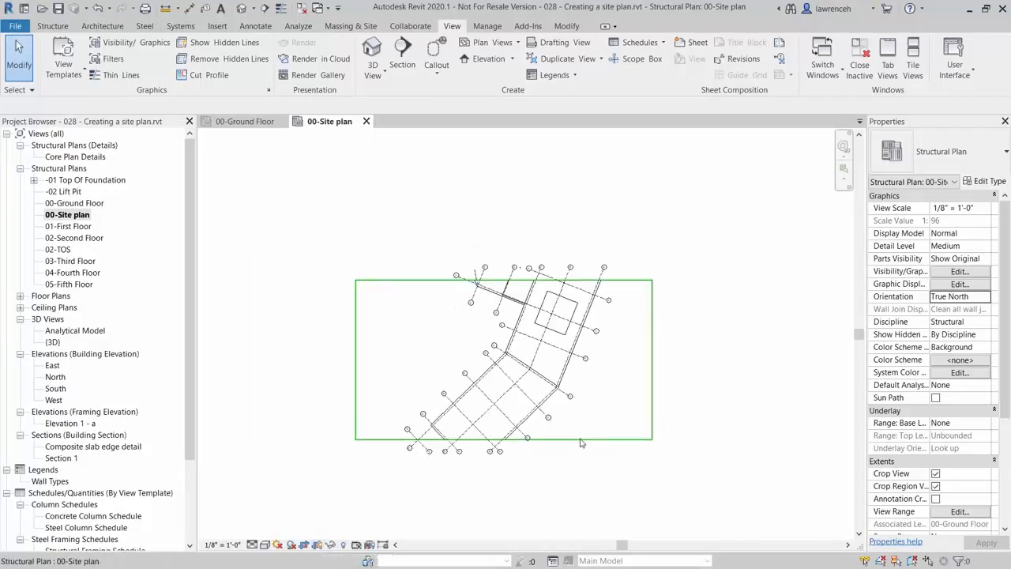
left_click(583, 439)
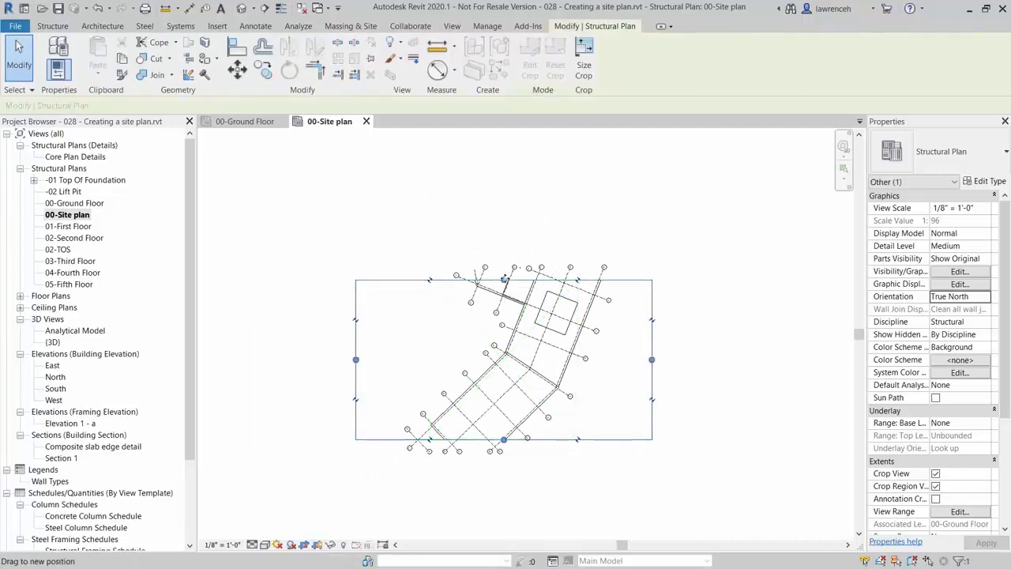
left_click_drag(504, 279, 509, 188)
left_click_drag(504, 439, 503, 518)
left_click_drag(504, 199, 506, 179)
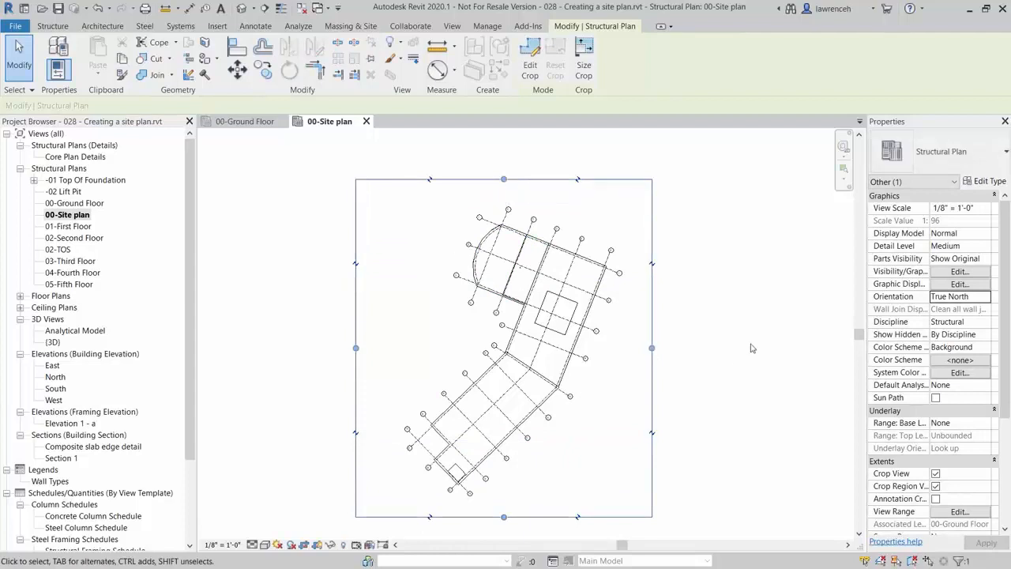
left_click(728, 361)
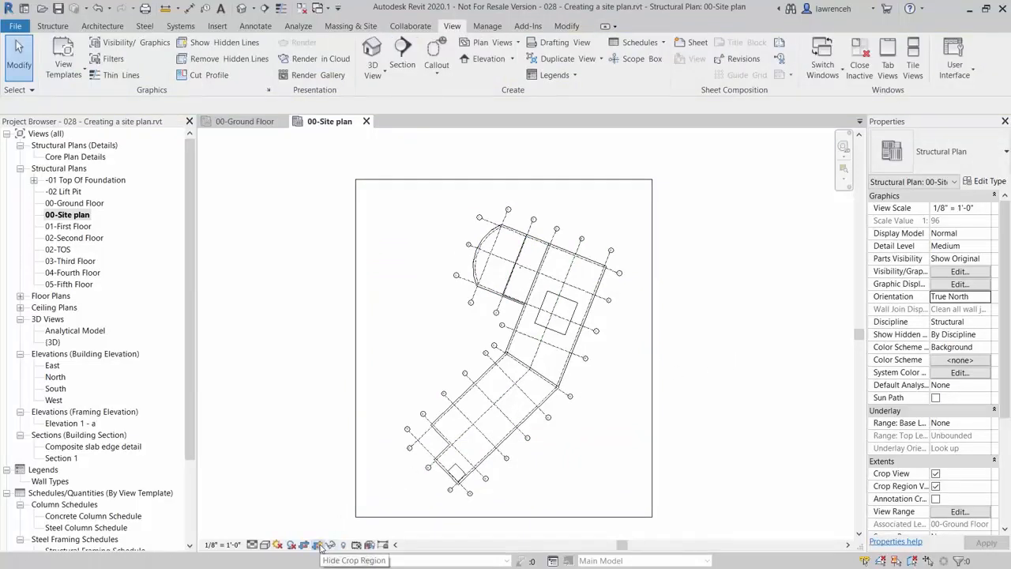
left_click(318, 544)
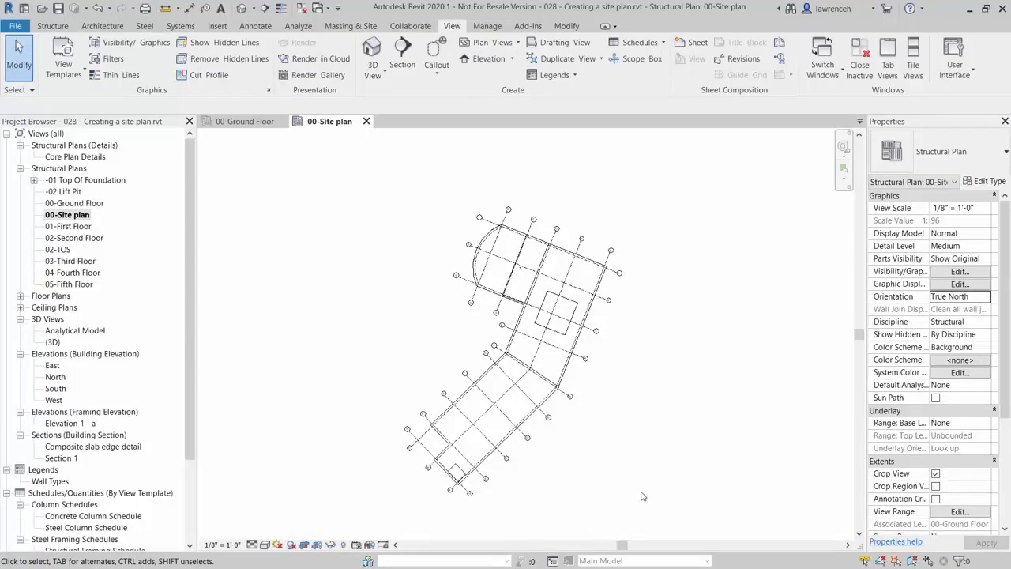
Place a North Arrow 1 symbol in the empty area to the right of the building
left_click(256, 27)
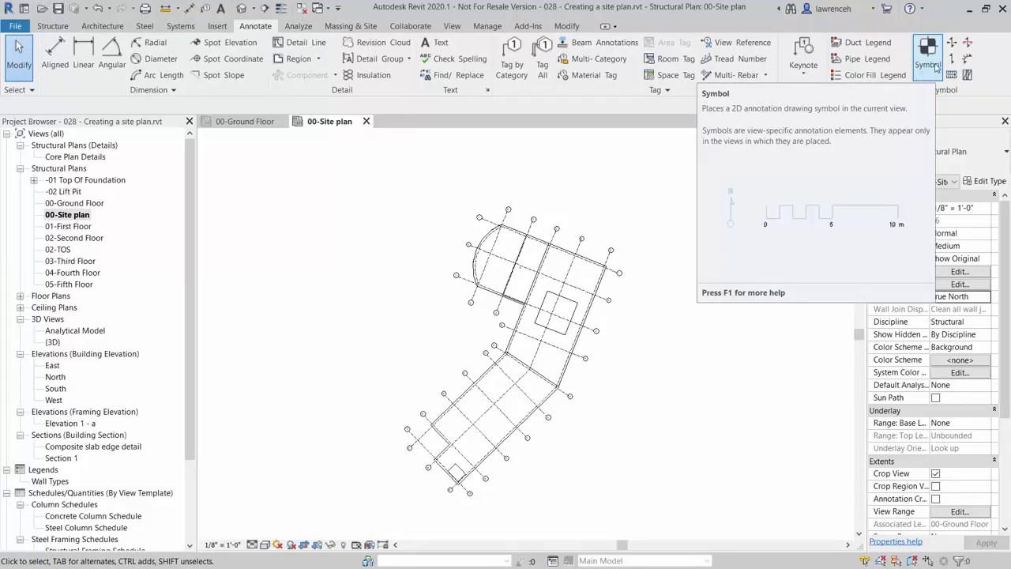
left_click(929, 59)
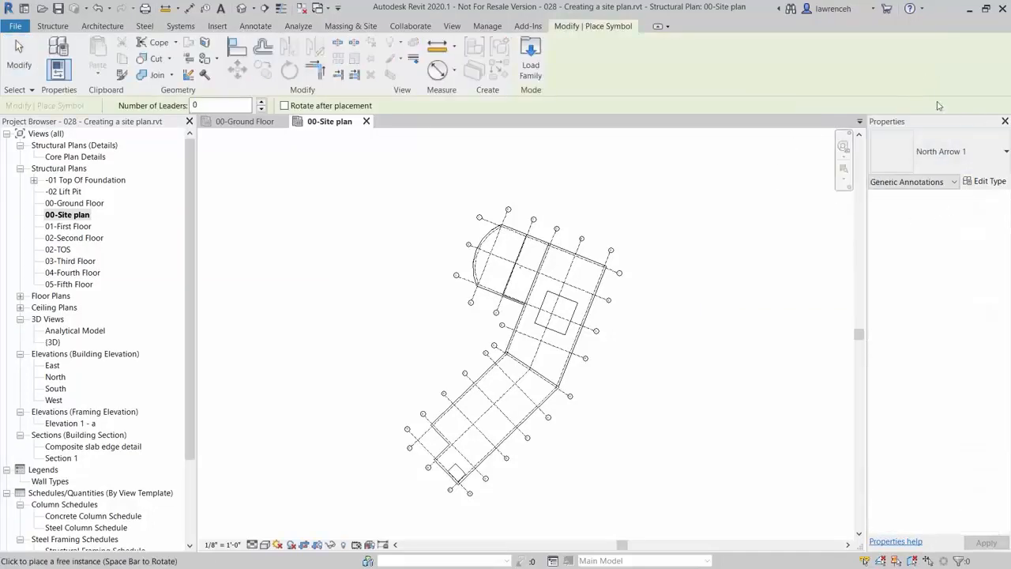
left_click(678, 290)
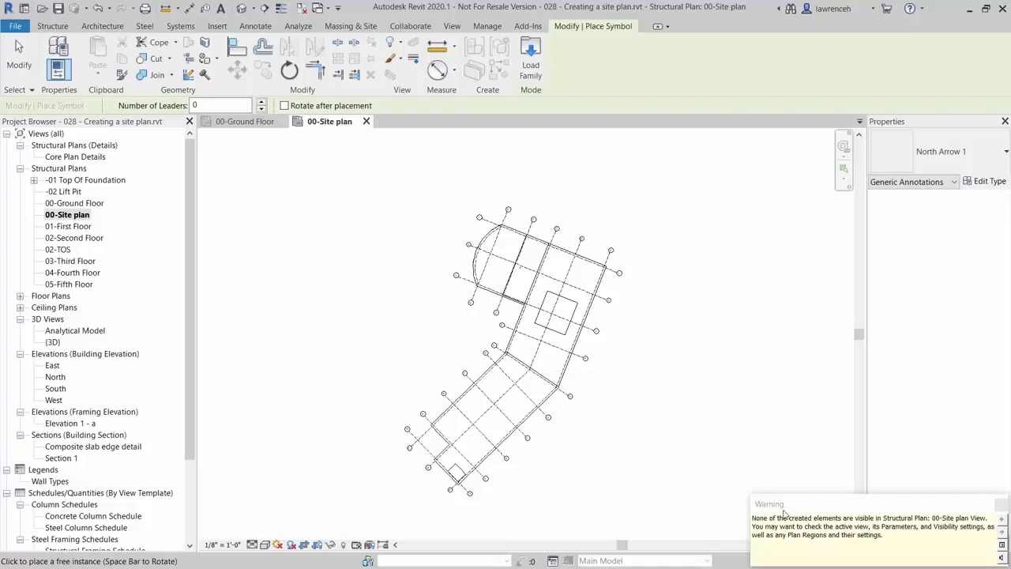
Reveal the hidden elements, unhide the Generic Annotations category of the placed North Arrow 1 symbol, and exit the reveal mode
left_click(345, 547)
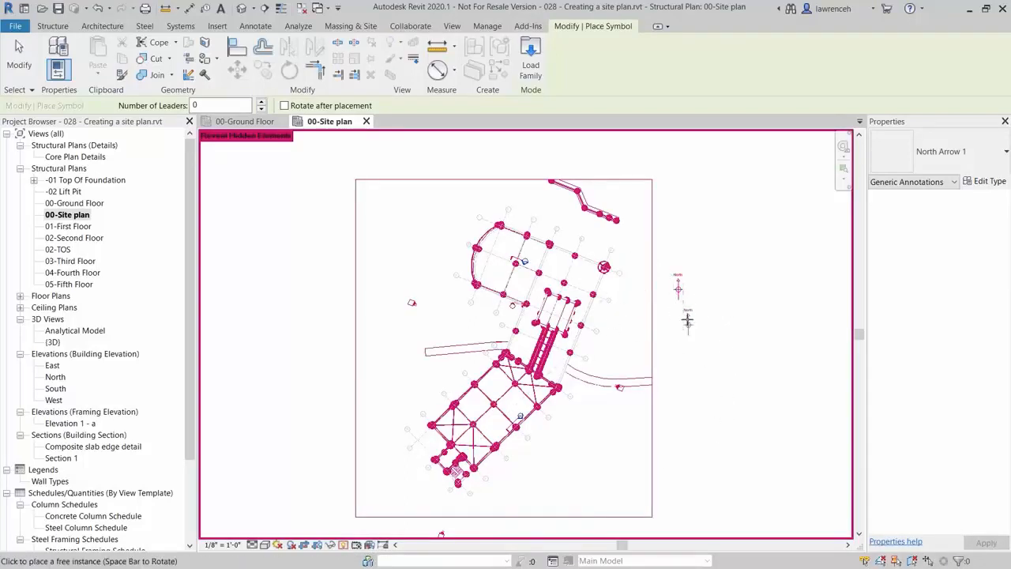
key("Escape")
key("Escape")
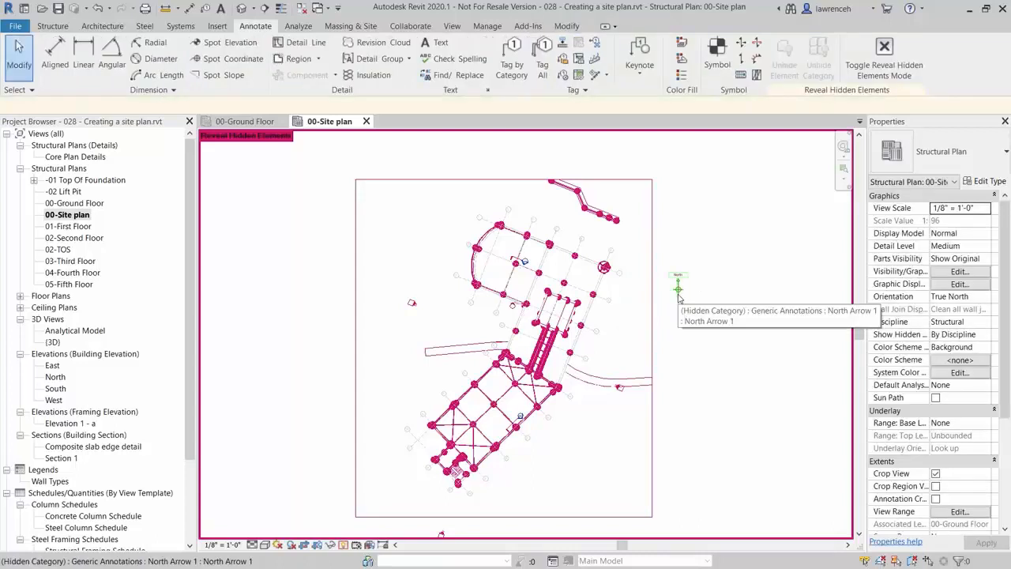
left_click(678, 298)
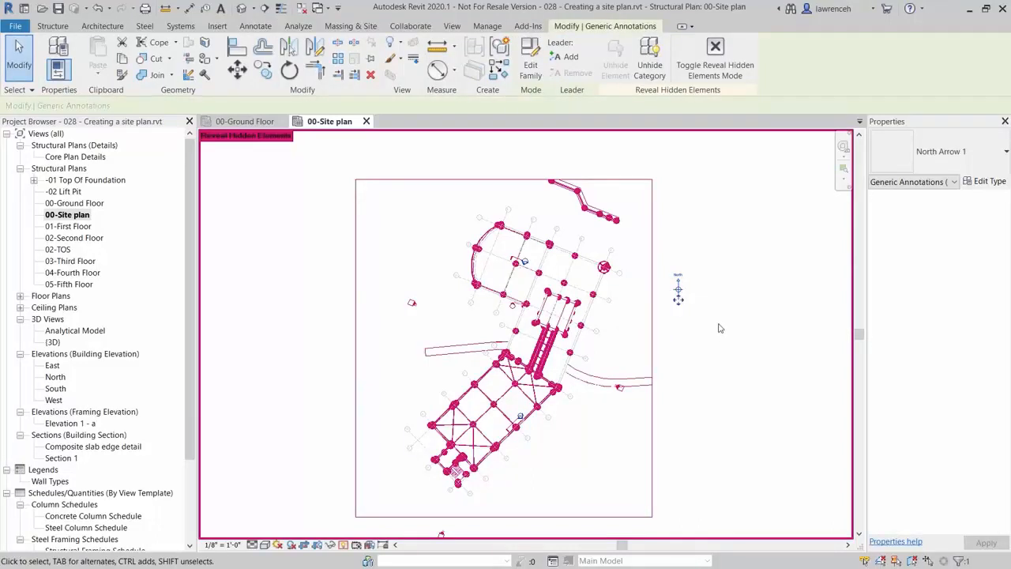
left_click(654, 76)
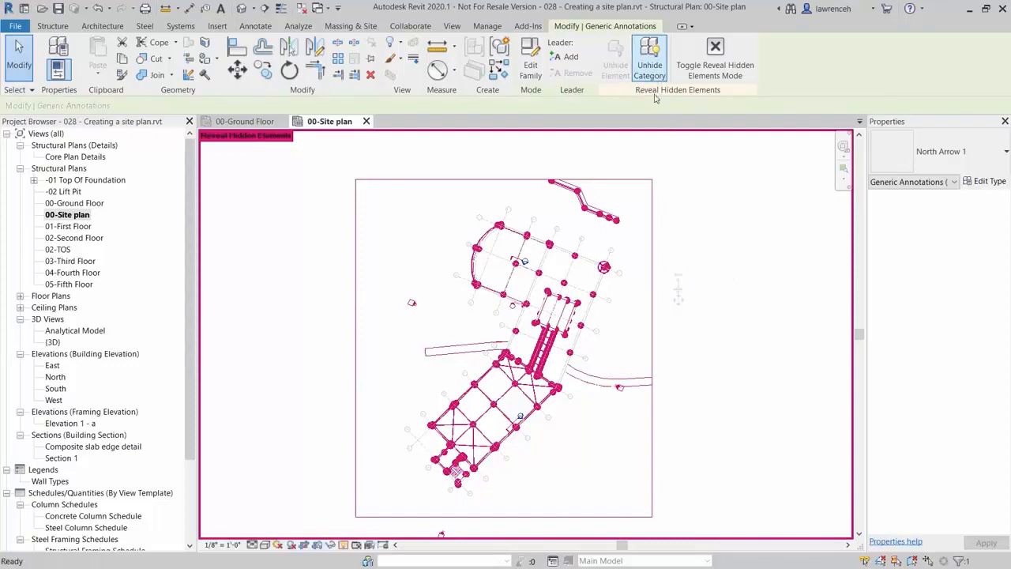
left_click(705, 265)
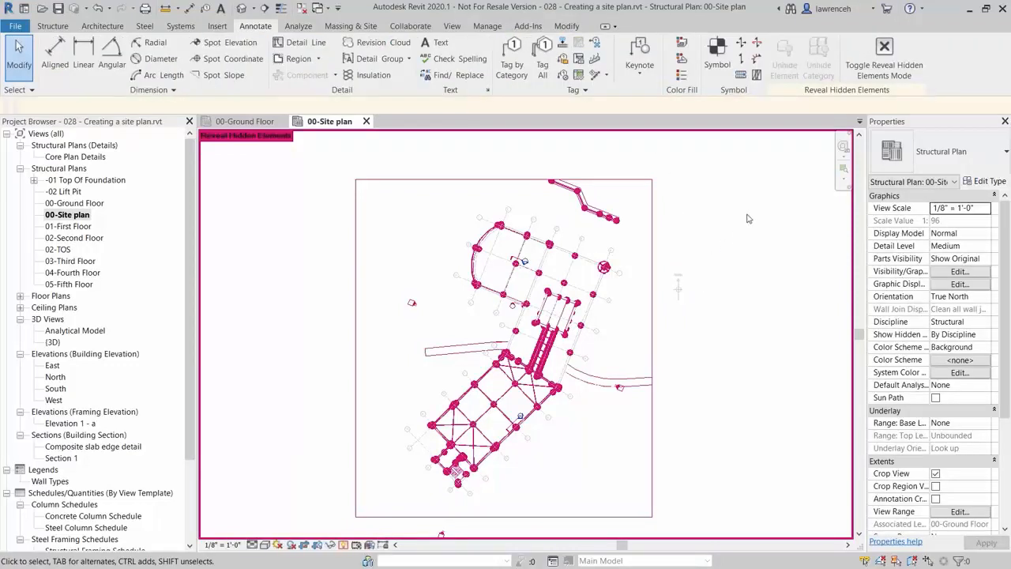
left_click(886, 54)
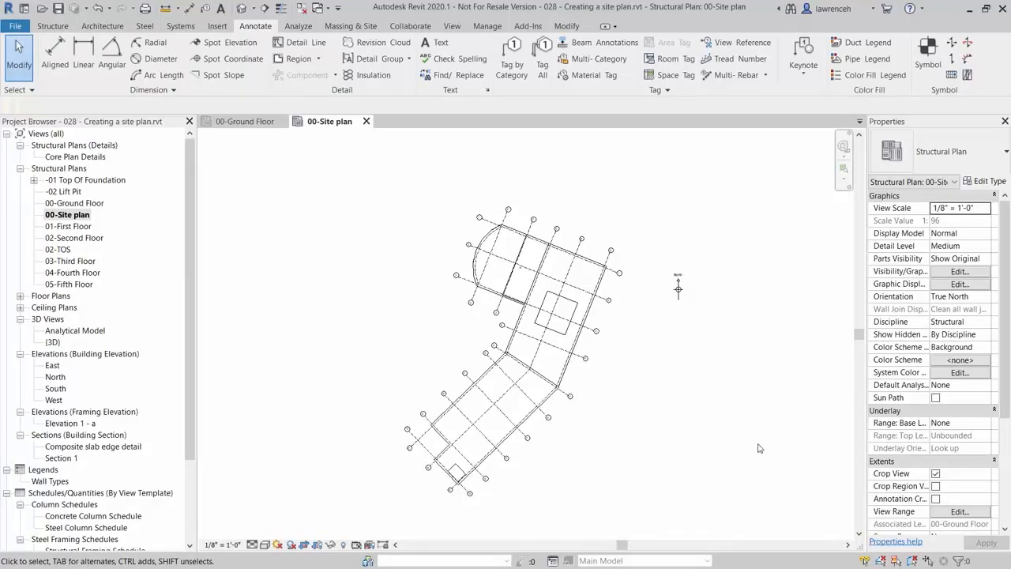
Place a horizontal spot coordinate with leader and shoulder on the floor slab corner at grids A and 1
left_click(249, 59)
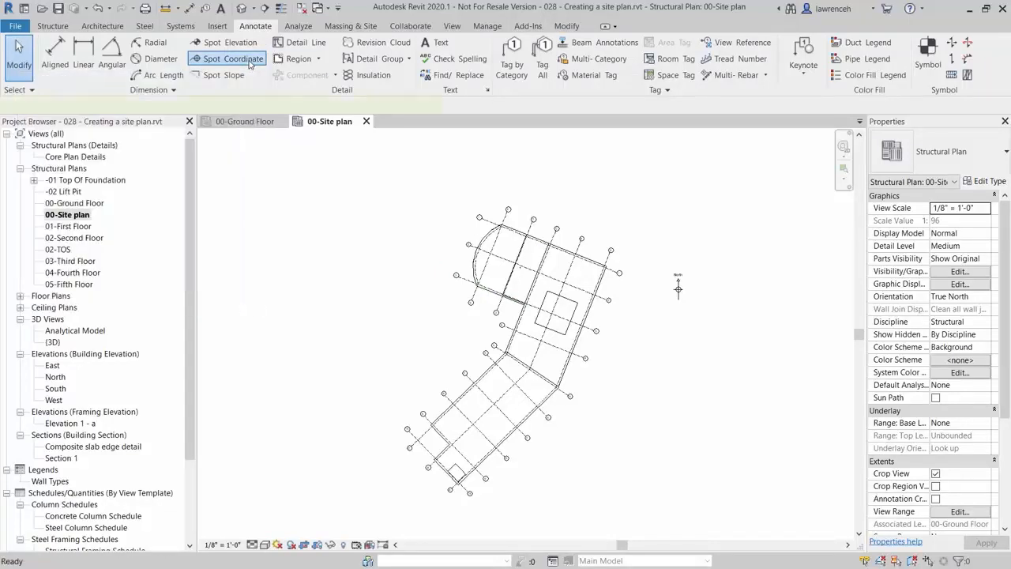
scroll(613, 250, "up", 6)
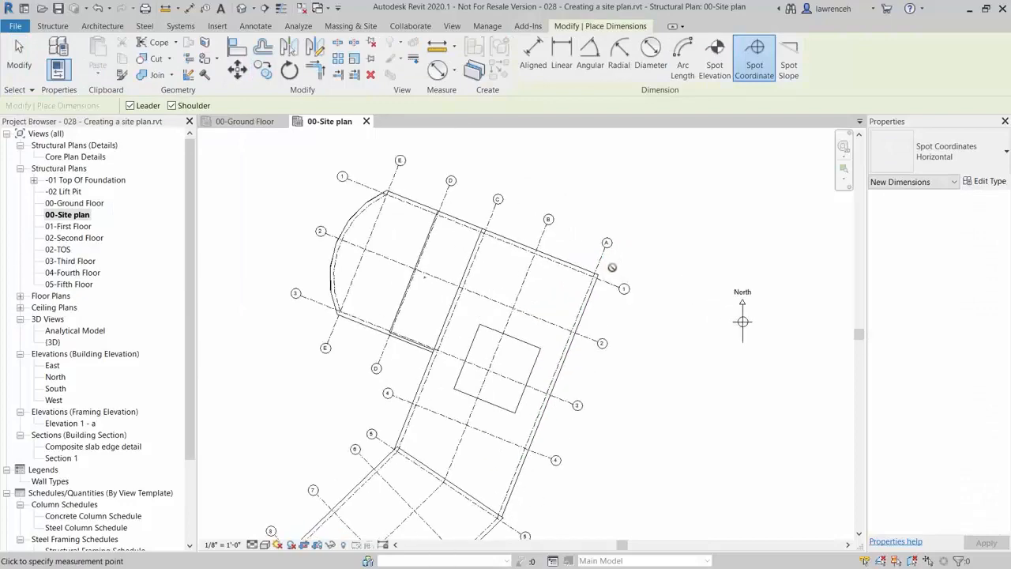
scroll(585, 266, "up", 2)
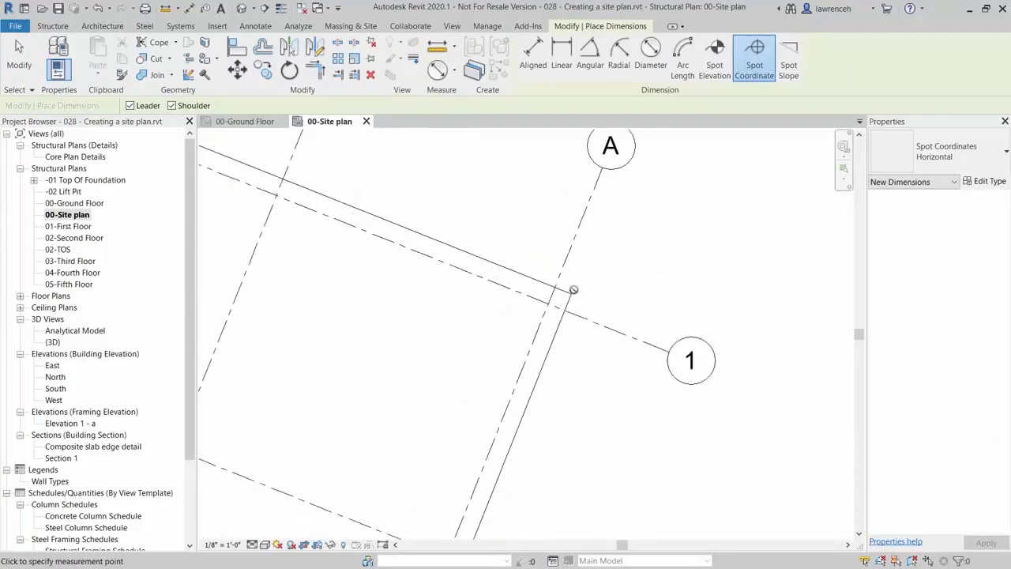
left_click(572, 294)
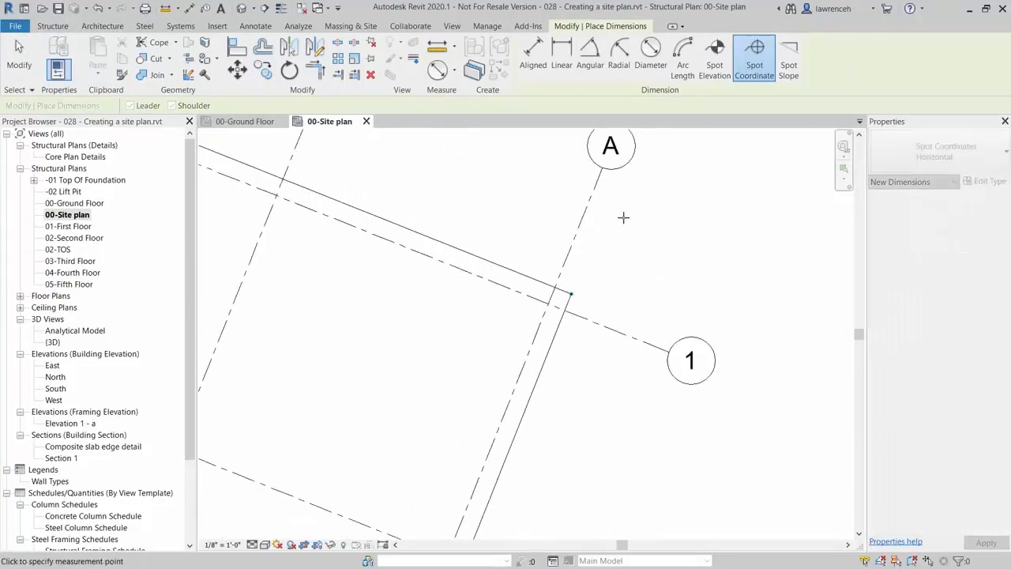
left_click(747, 220)
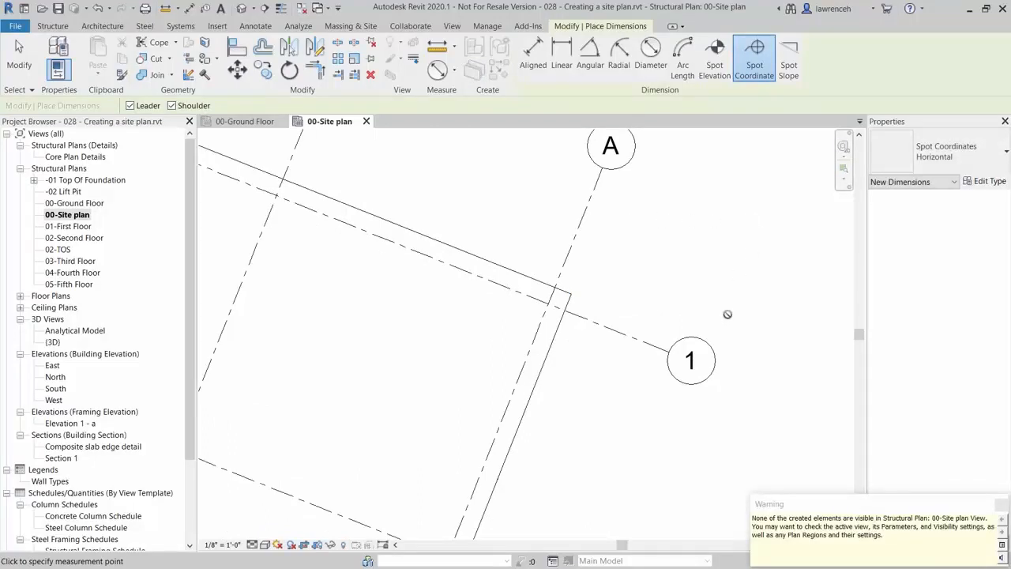
key("Escape")
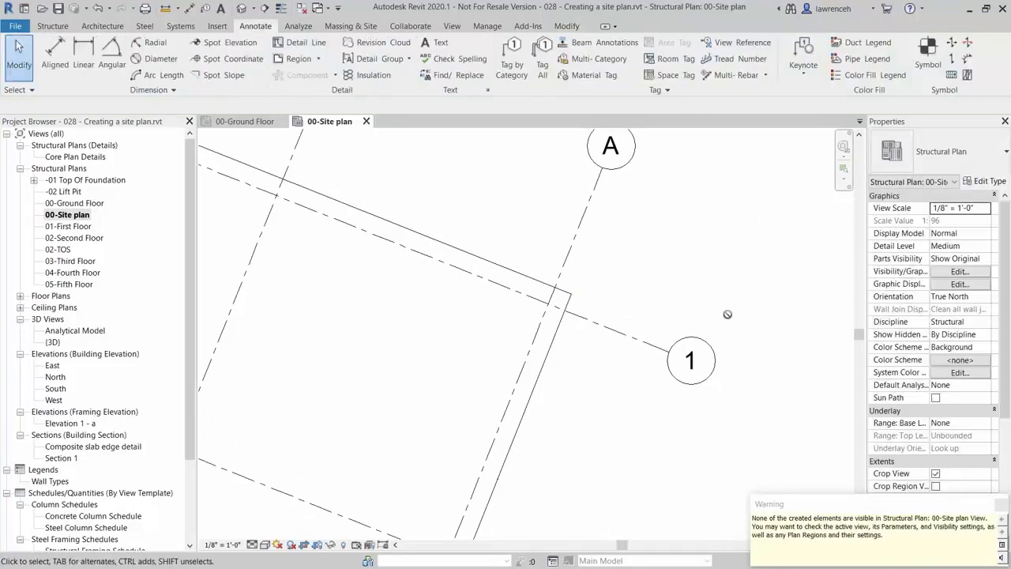
Reveal the hidden elements, unhide the spot coordinates category in the site plan, and exit the reveal mode
left_click(354, 544)
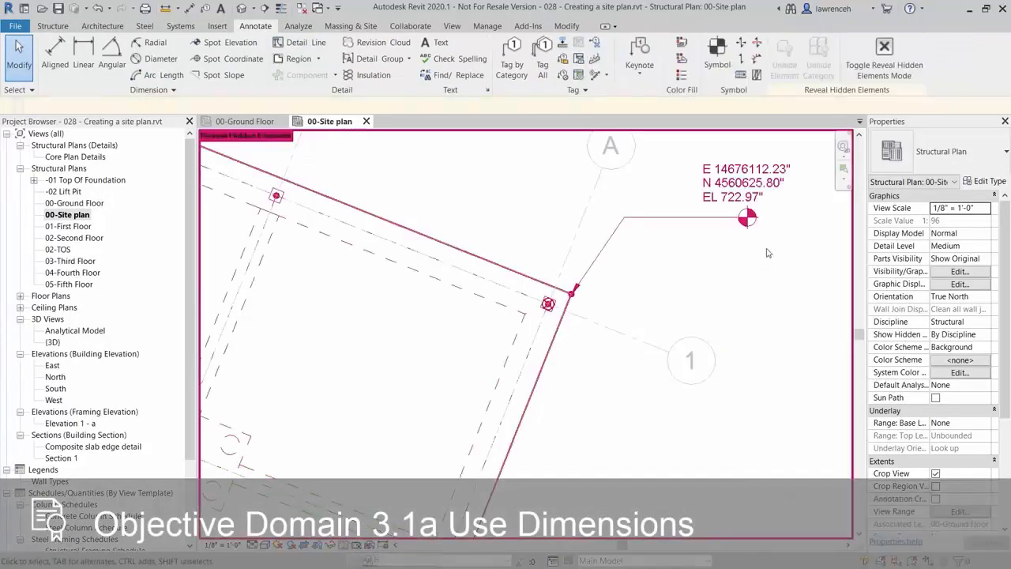
left_click(763, 181)
left_click(570, 65)
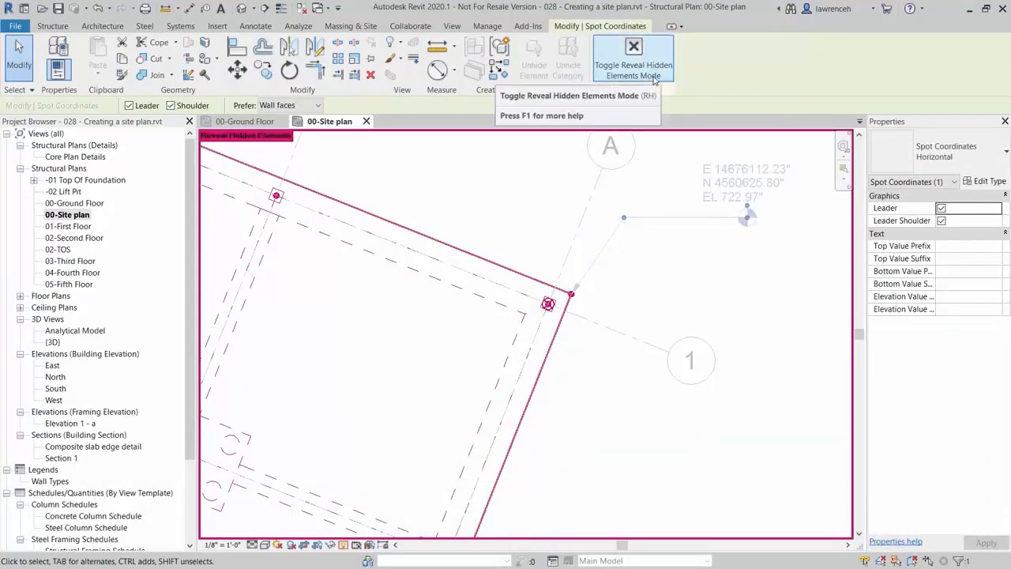
left_click(634, 59)
left_click(771, 317)
Place another spot coordinate on the slab corner at grids E and 1, with its leader running up and to the left
scroll(712, 309, "down", 4)
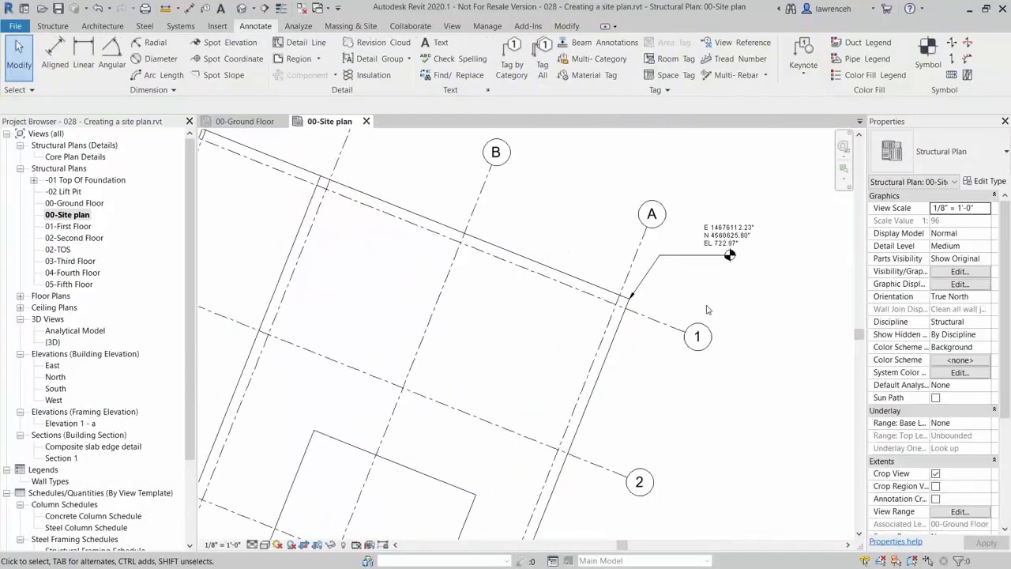
right_click(748, 324)
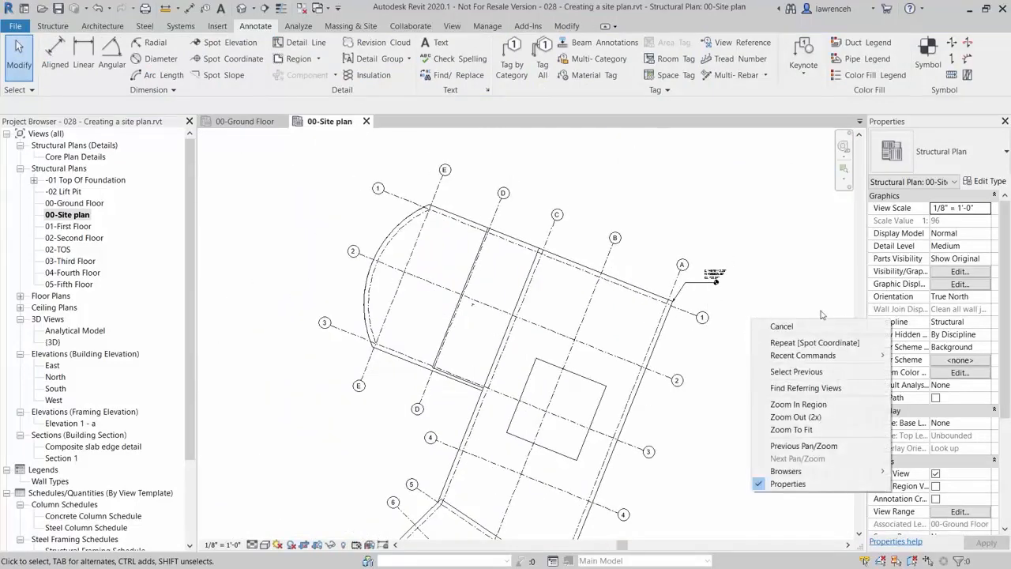
left_click(822, 343)
scroll(443, 225, "up", 4)
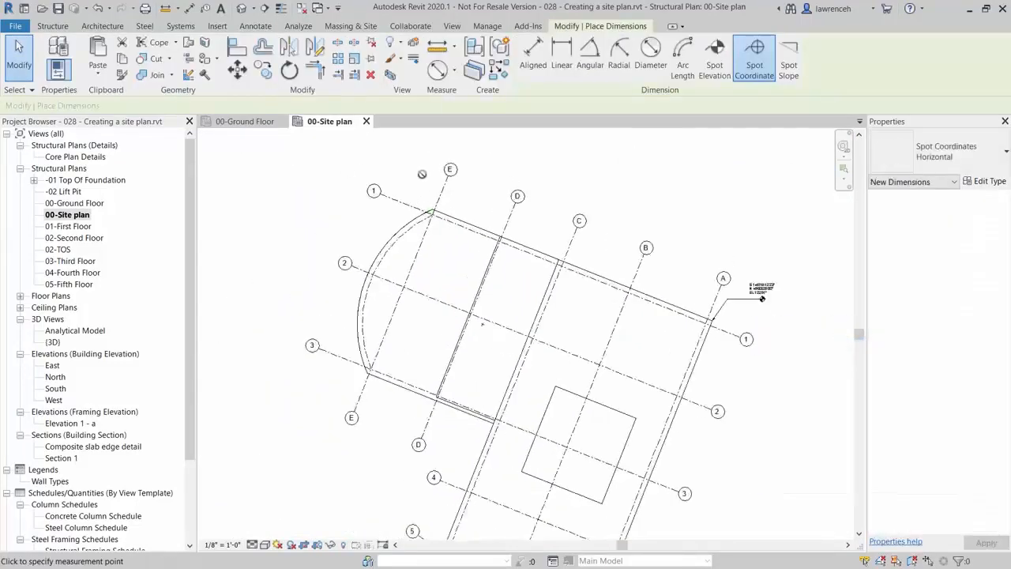
left_click(409, 176)
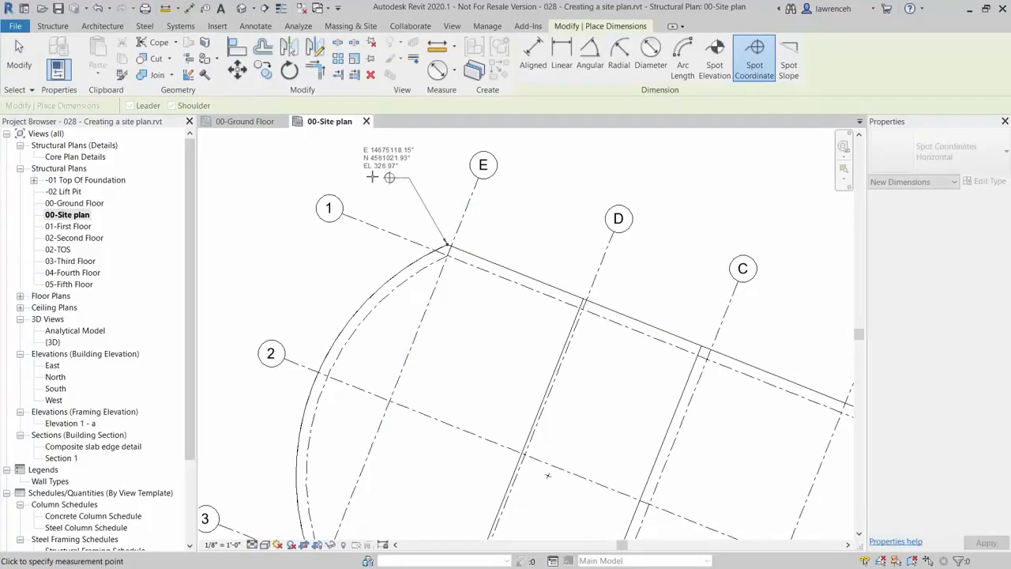
left_click(323, 177)
Place a spot coordinate on the building's lowest slab corner at grids A and 10, with the text below and left, and end the command
scroll(350, 178, "down", 3)
middle_click_drag(571, 399, 568, 169)
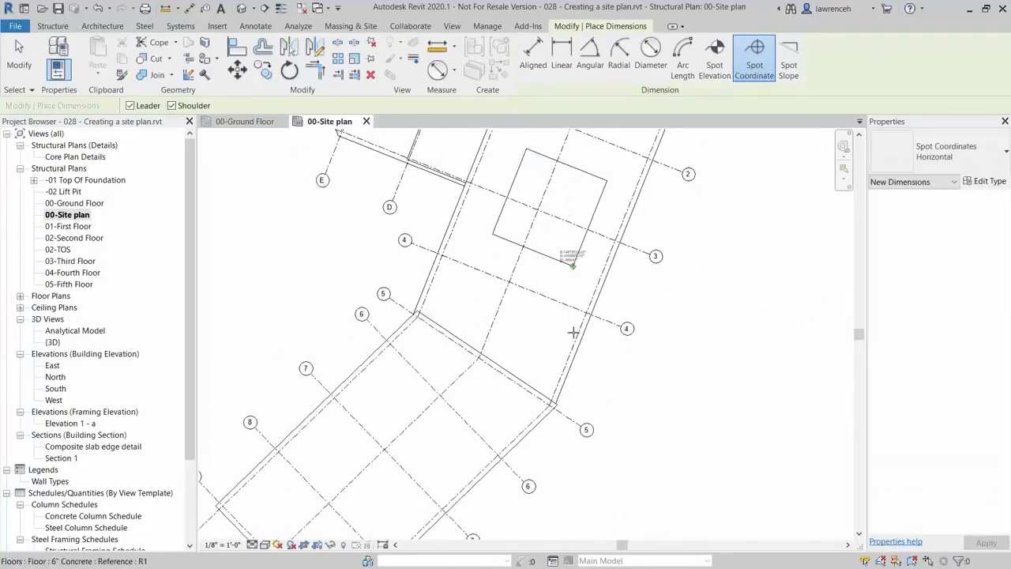
scroll(562, 407, "up", 2)
middle_click_drag(552, 439, 756, 199)
middle_click_drag(426, 454, 660, 243)
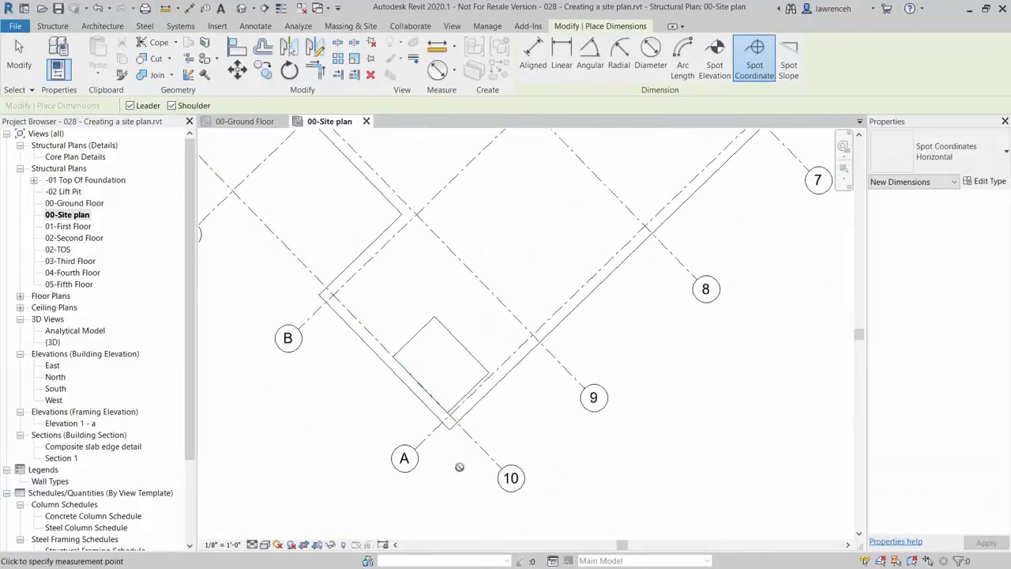
left_click(449, 429)
left_click(450, 493)
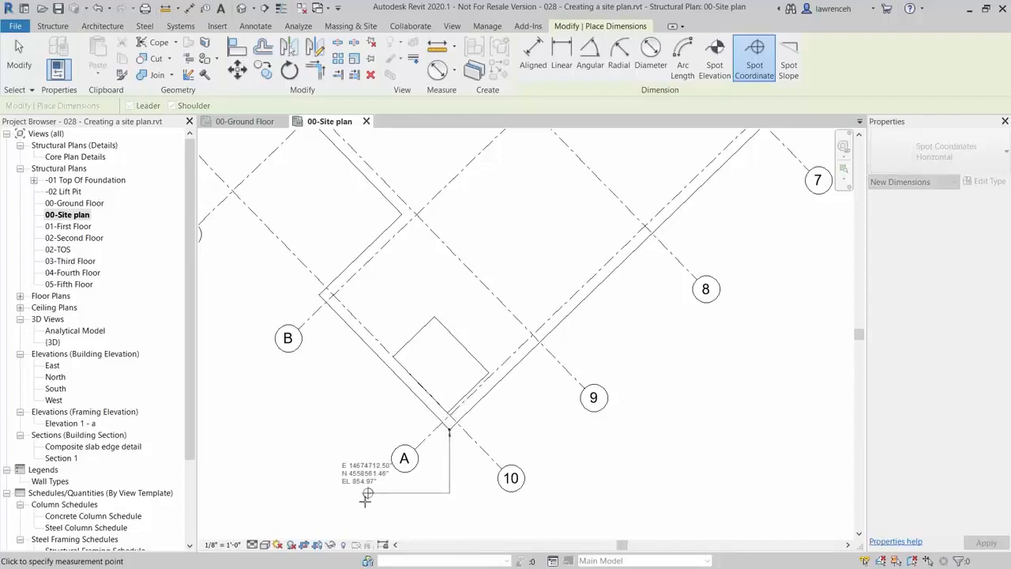
left_click(353, 491)
right_click(540, 422)
scroll(553, 427, "down", 8)
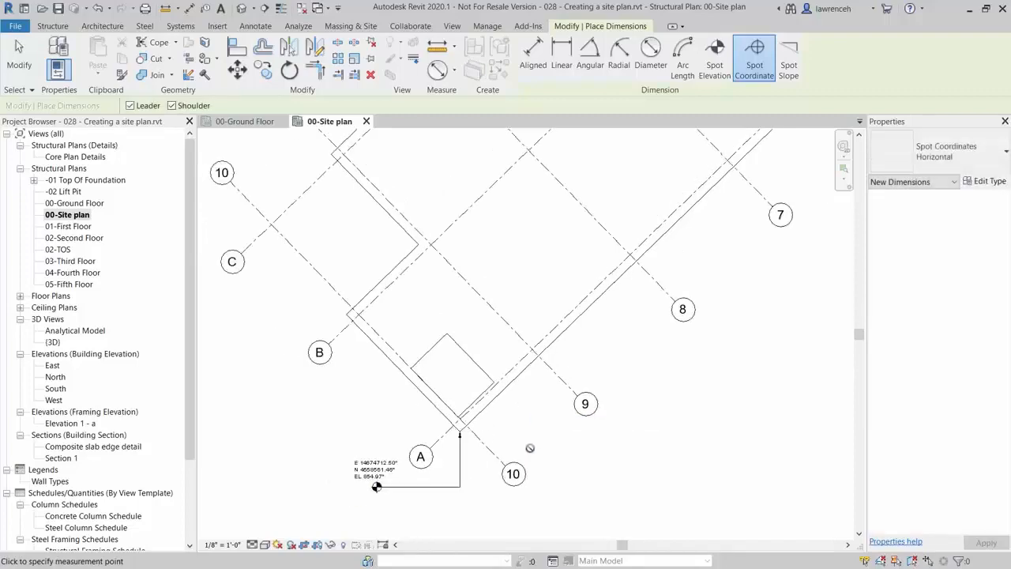
key("Escape")
key("Escape")
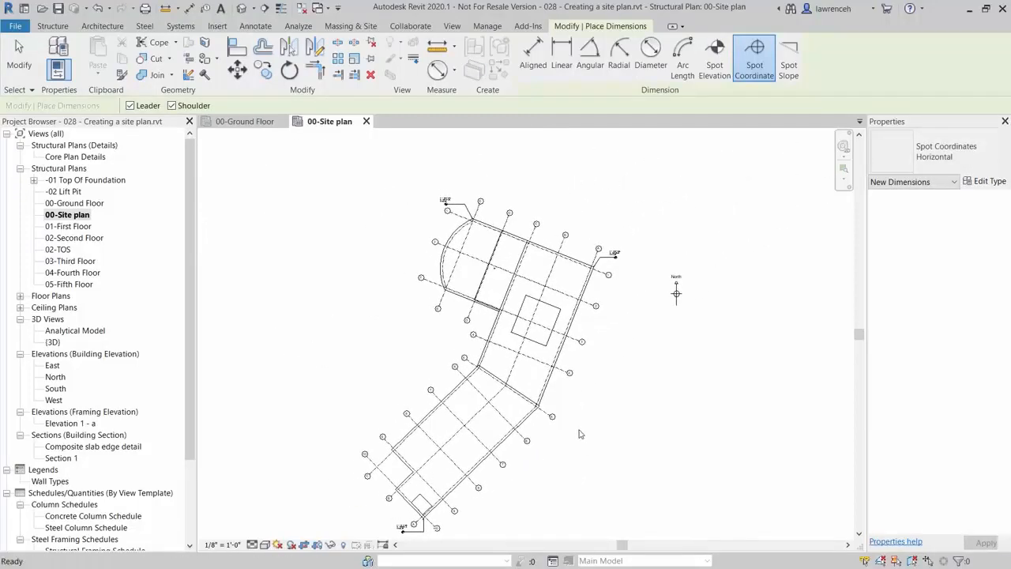
middle_click_drag(594, 426, 589, 406)
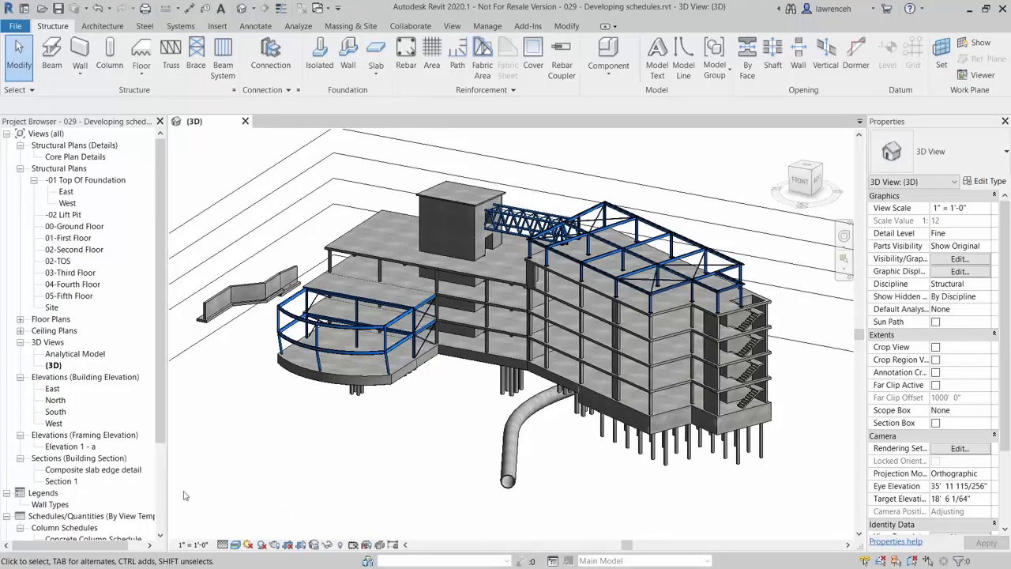
In the 029 - Developing schedules model, open the Steel Column Schedule and highlight the WC1 columns in the 3D view
scroll(160, 469, "down", 1)
scroll(161, 469, "down", 1)
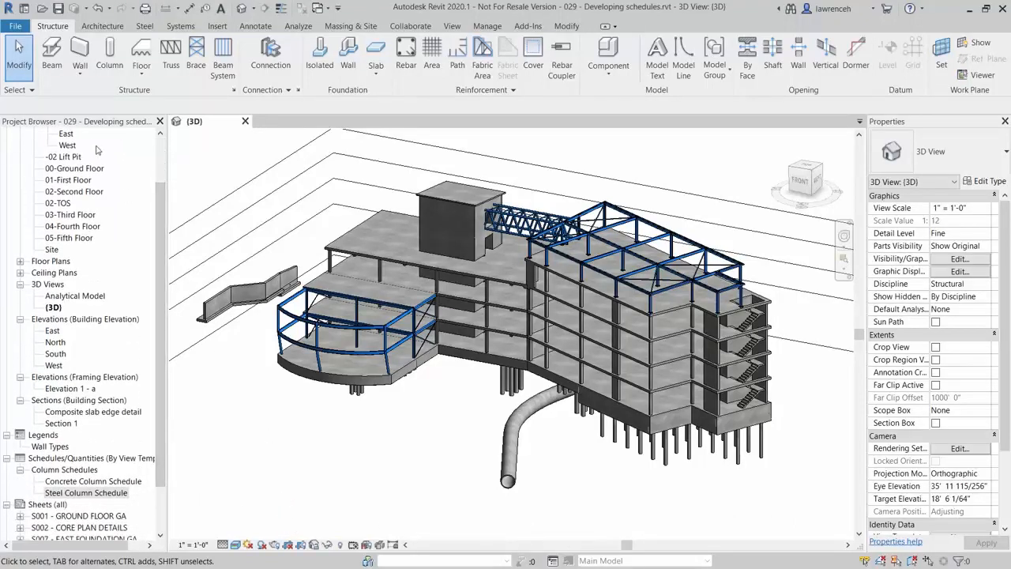
double_click(82, 498)
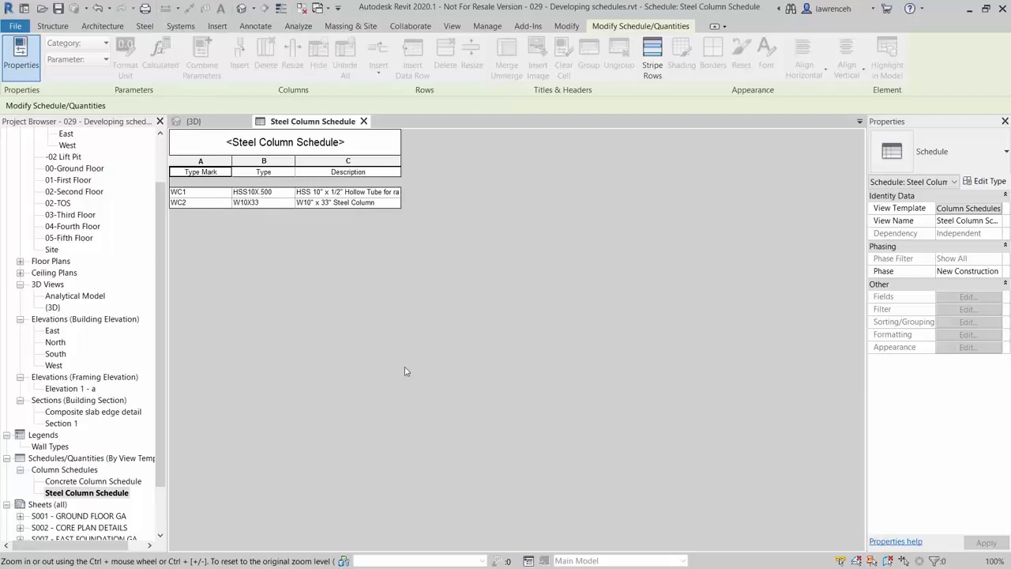
left_click(201, 193)
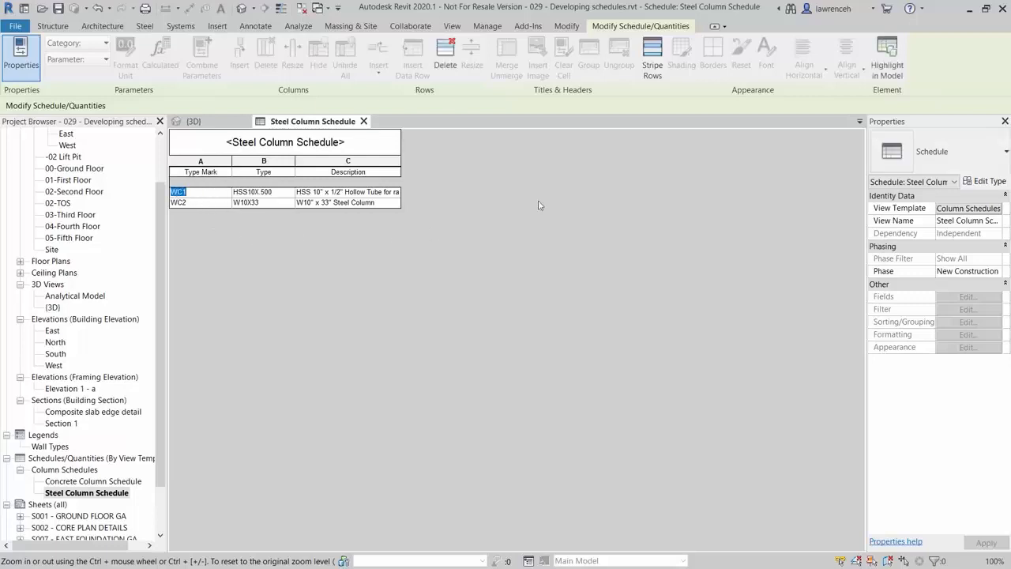
left_click(890, 71)
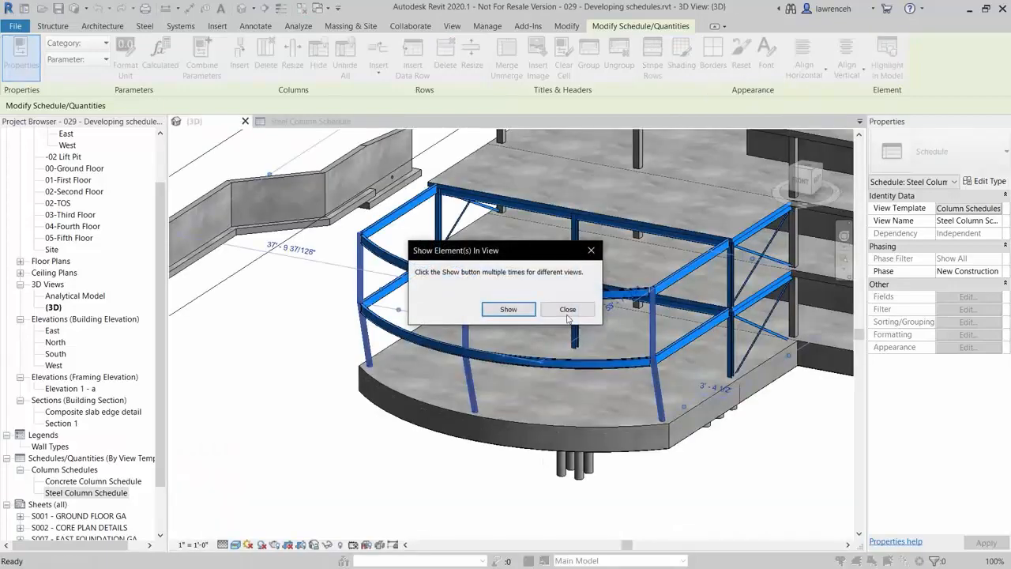
left_click(569, 310)
Temporarily isolate the highlighted HSS10X.500 round columns in the 3D view and clear the selection
middle_click_drag(640, 424, 671, 485, "shift")
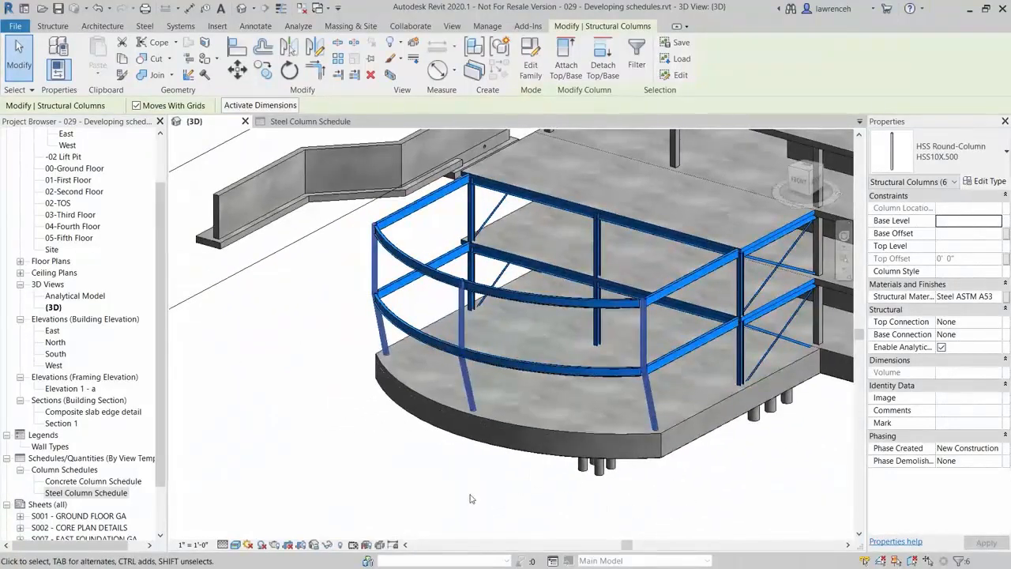
left_click(327, 544)
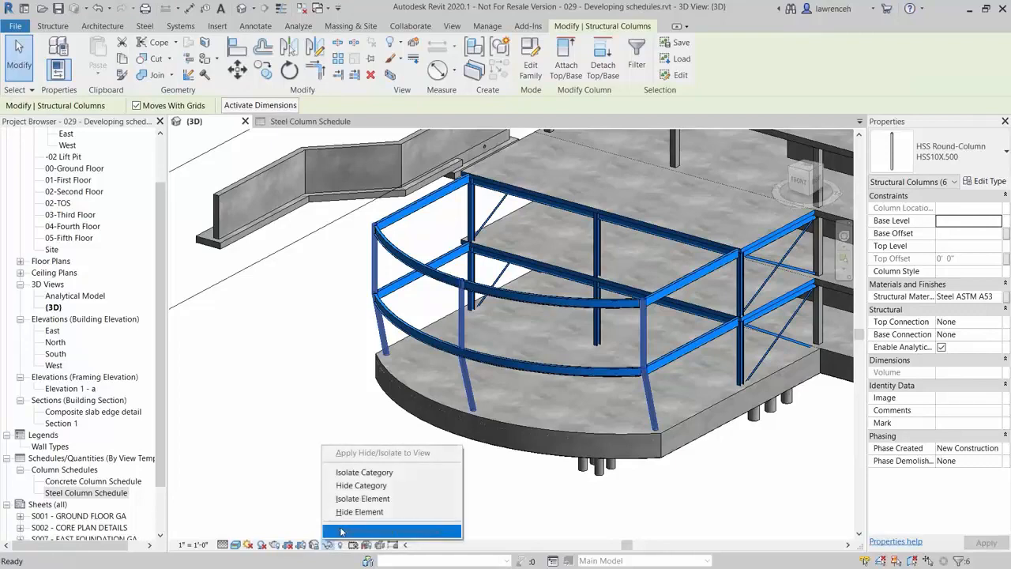
left_click(362, 499)
left_click(482, 471)
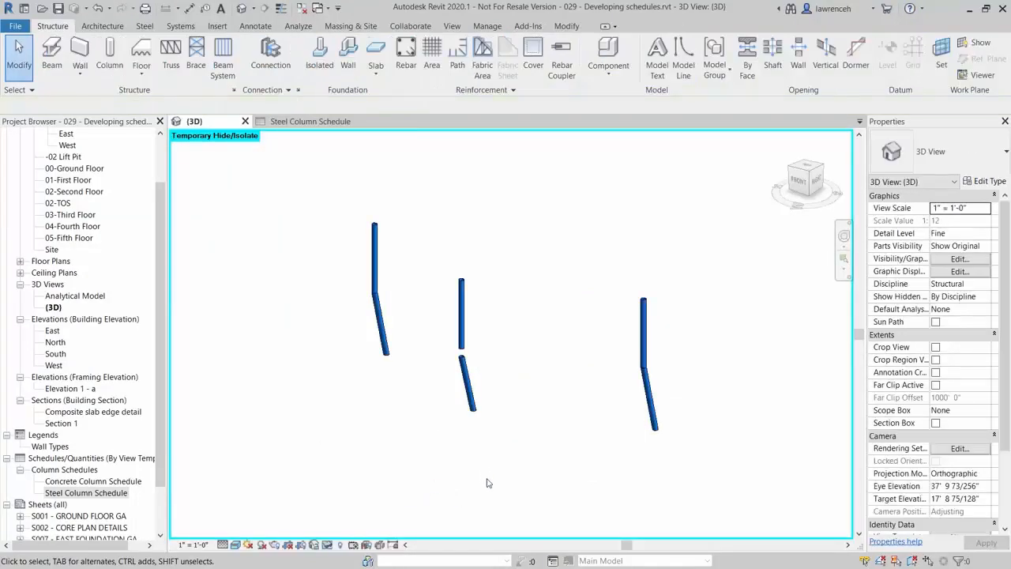
Reset the temporary isolation to show the whole building again and return to the Steel Column Schedule
left_click(328, 545)
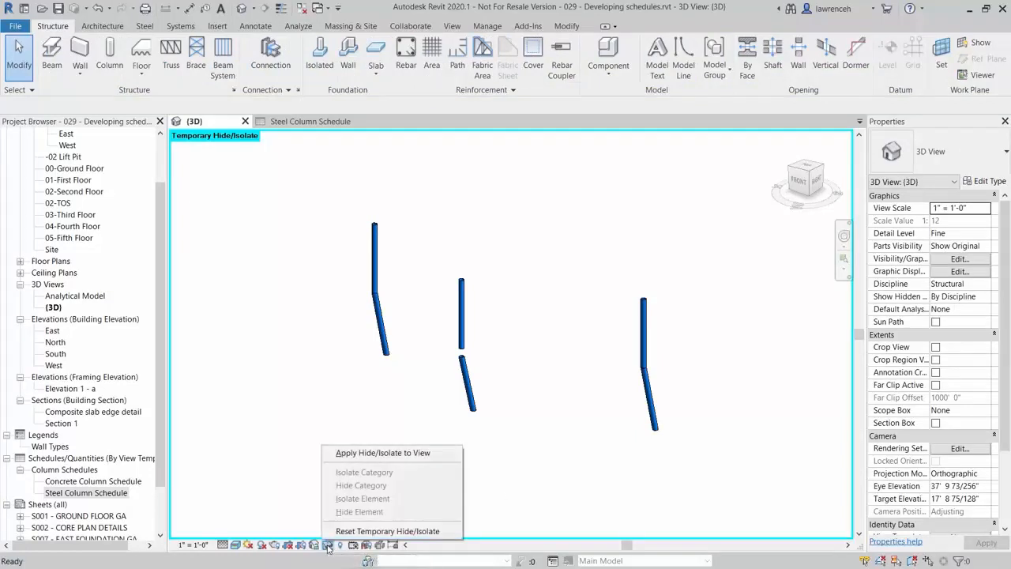
left_click(369, 531)
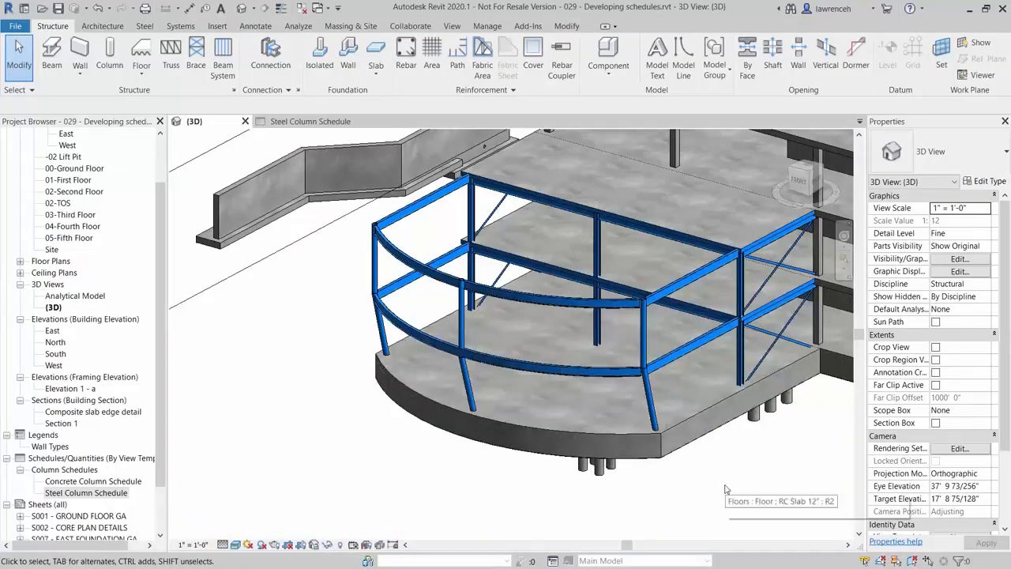
scroll(721, 484, "down", 5)
middle_click_drag(733, 484, 453, 401)
scroll(450, 401, "up", 2)
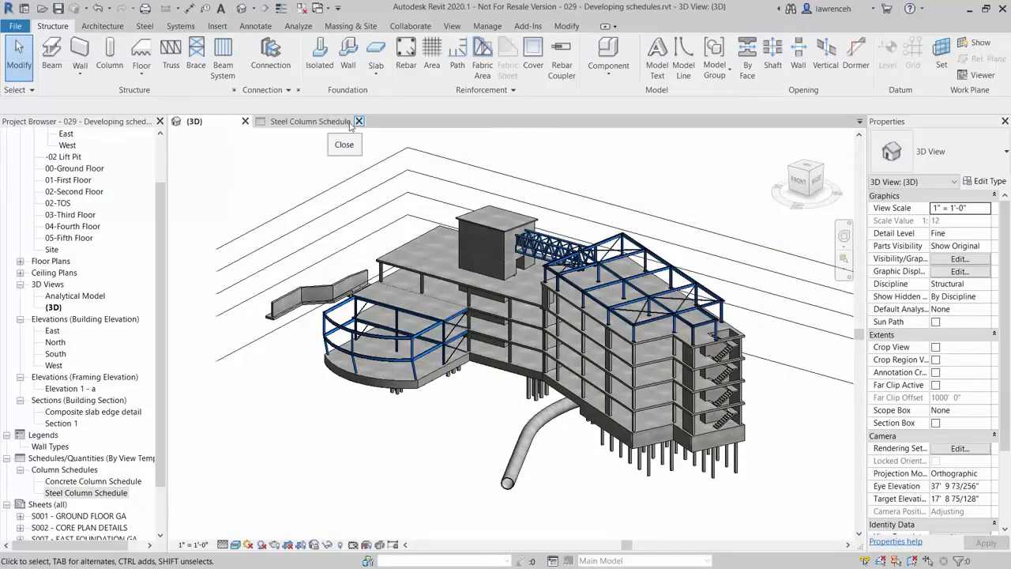
left_click(318, 124)
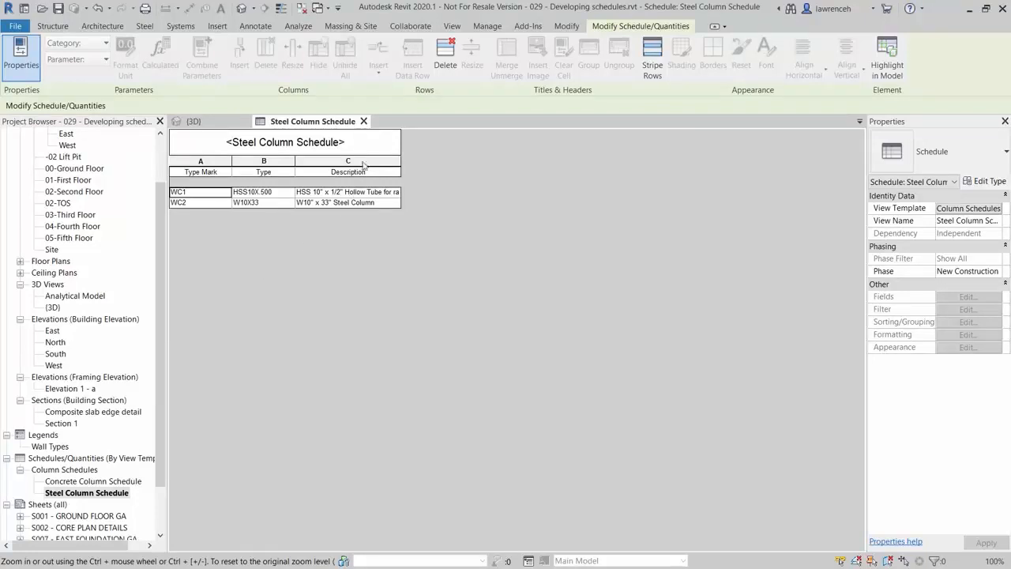
Close the Steel Column Schedule and start a new building component schedule for the Structural Framing category in the New Construction phase
left_click(363, 121)
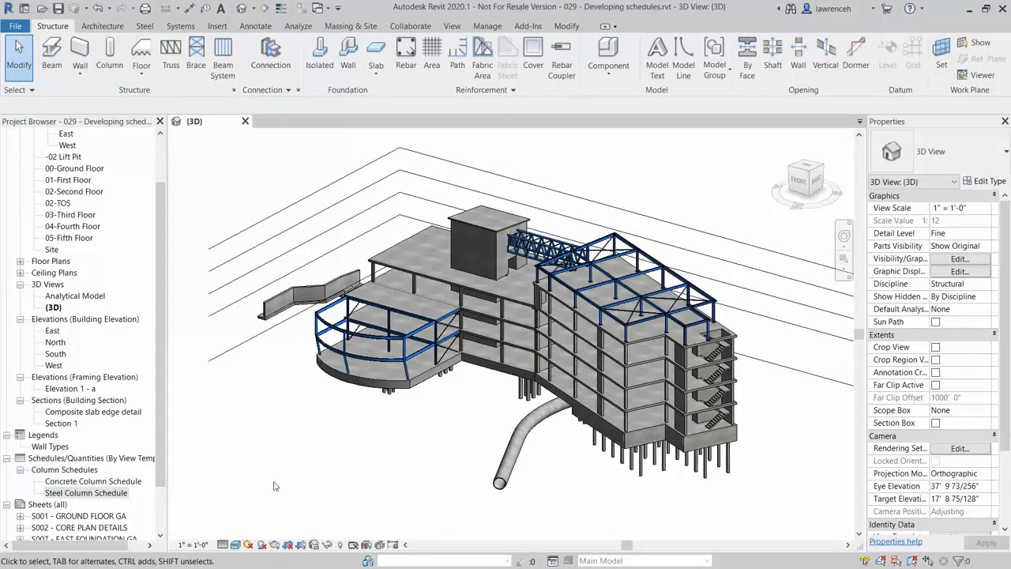
left_click(452, 26)
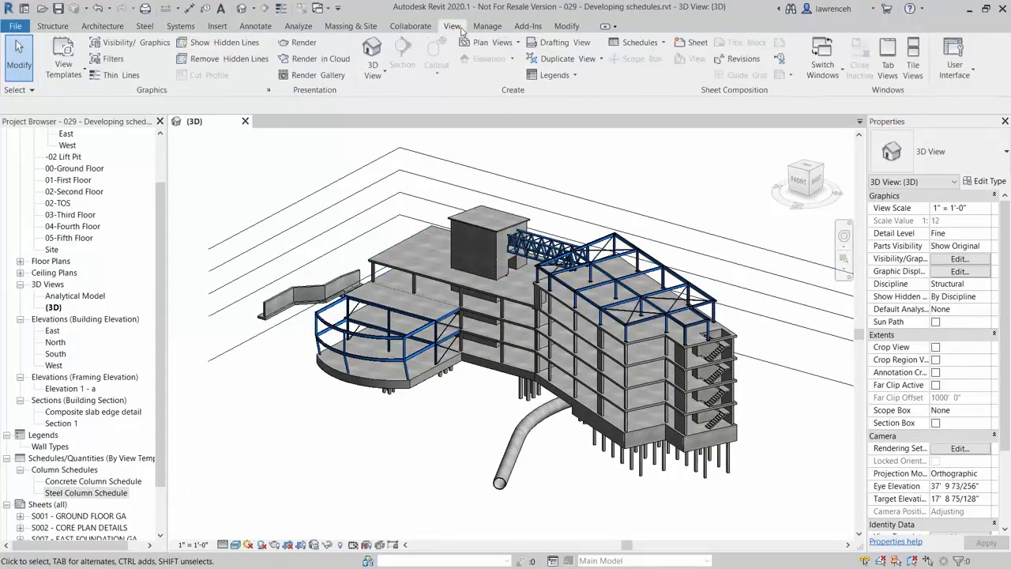
left_click(664, 43)
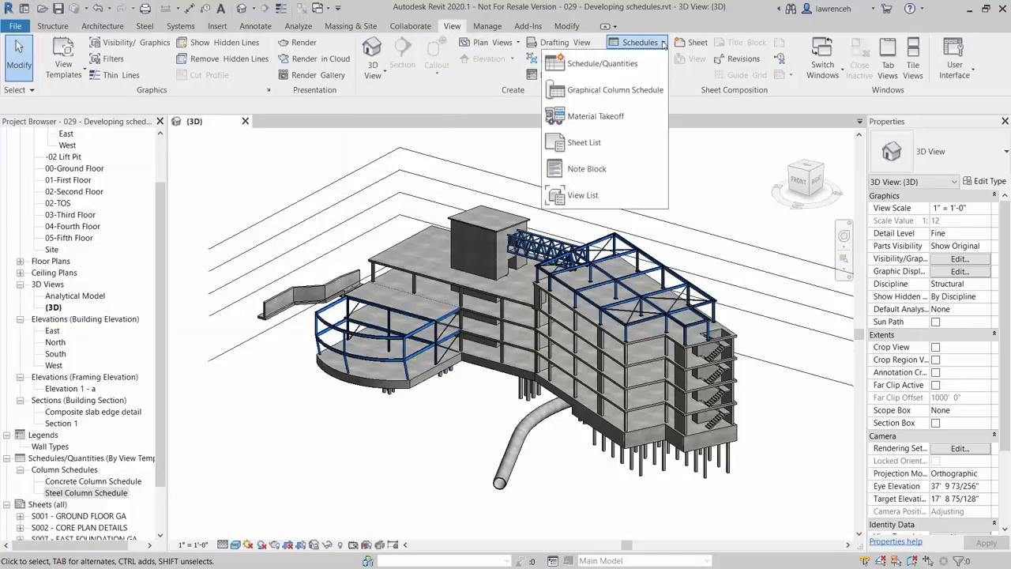
left_click(625, 70)
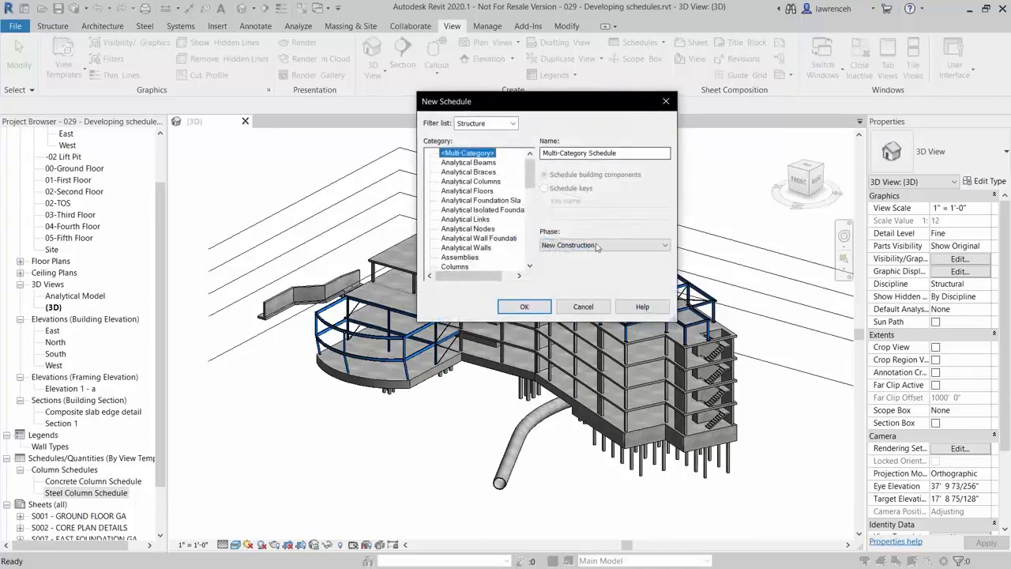
left_click(513, 125)
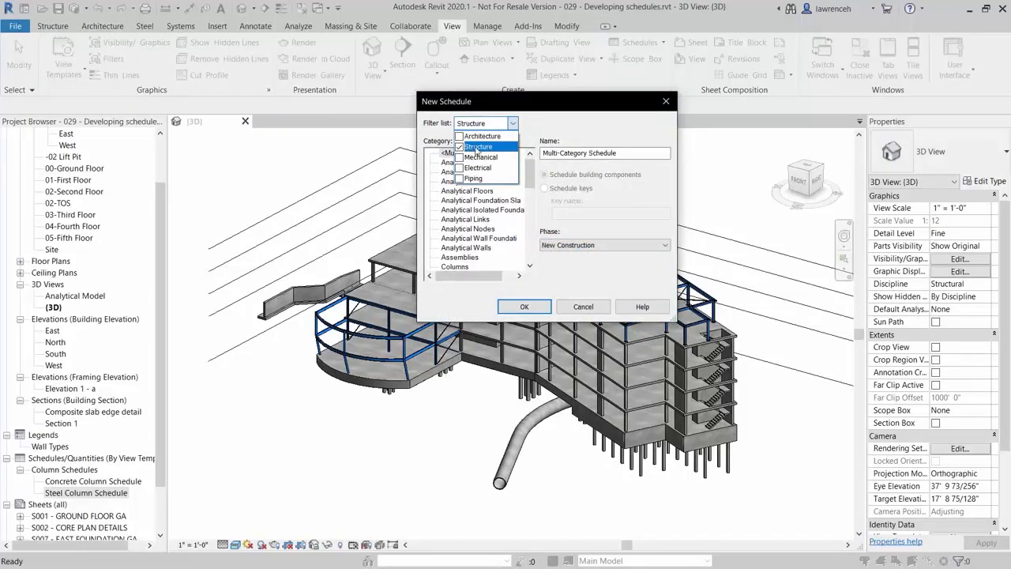
left_click(514, 124)
left_click_drag(529, 171, 531, 237)
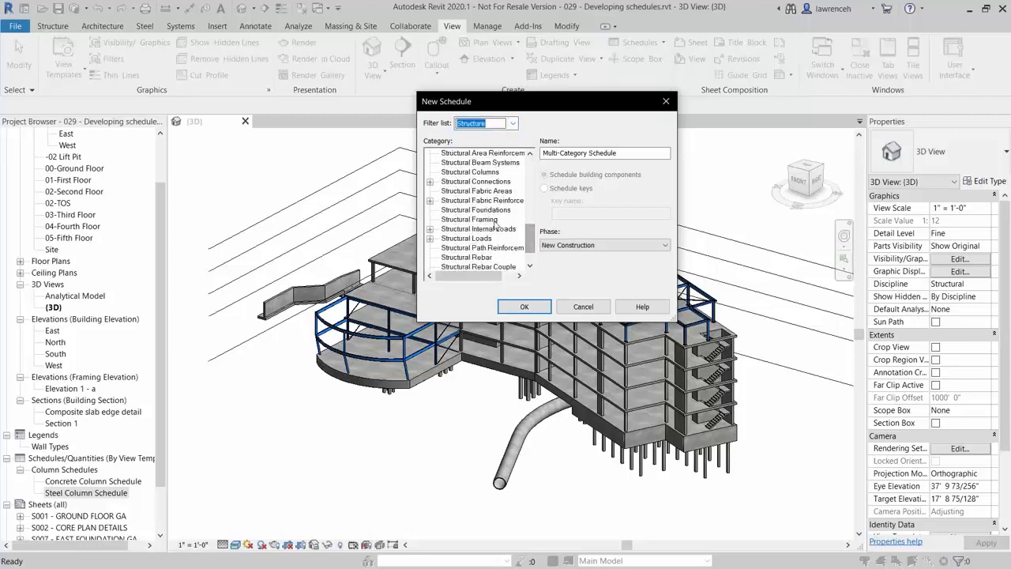
left_click(478, 220)
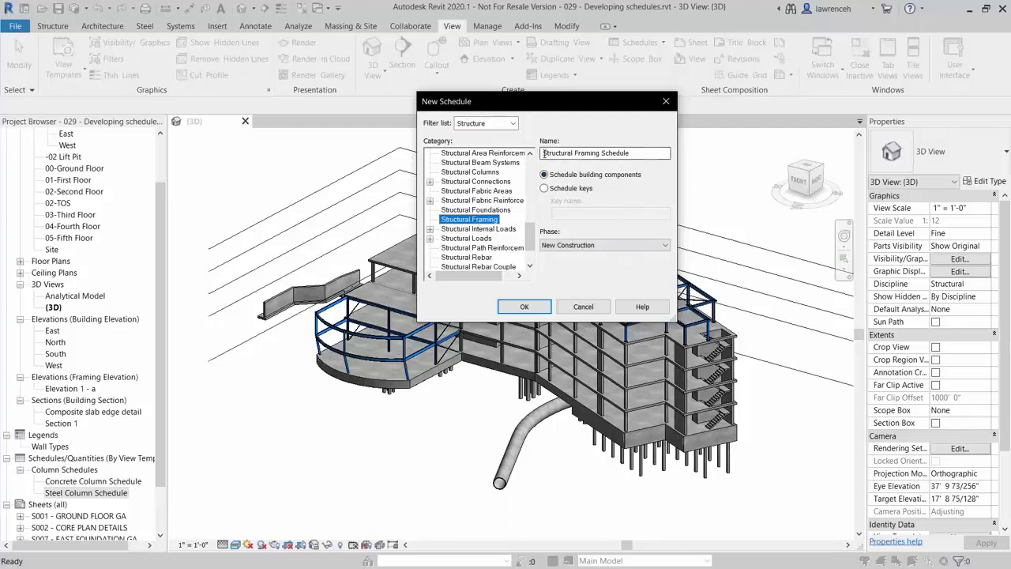
left_click_drag(544, 152, 636, 156)
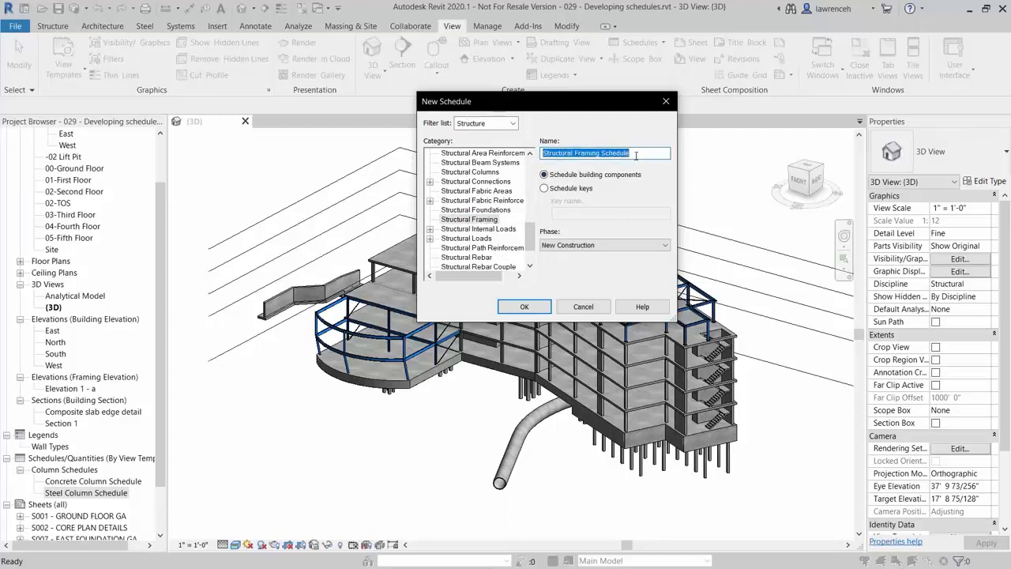
left_click(640, 156)
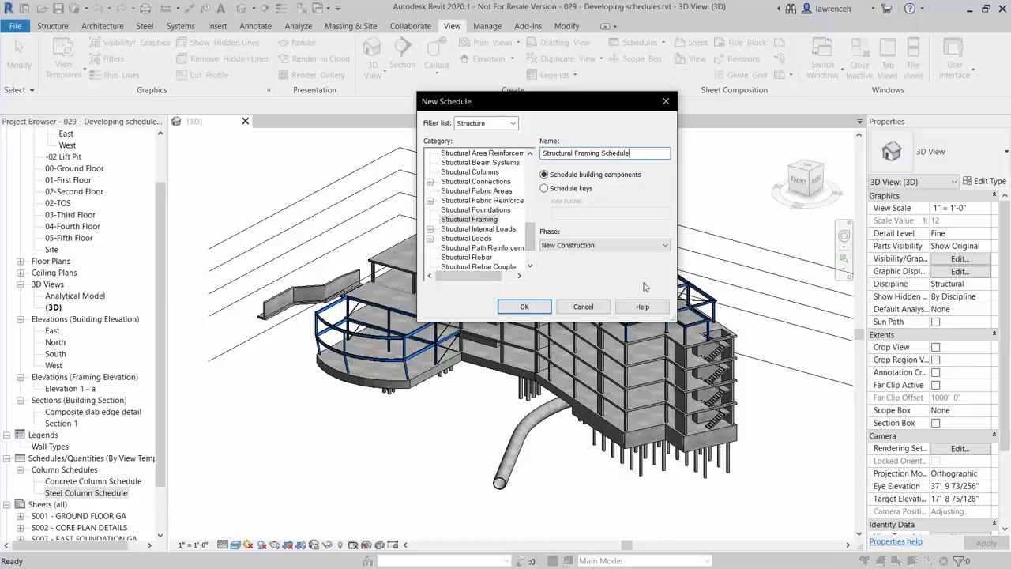
left_click(537, 312)
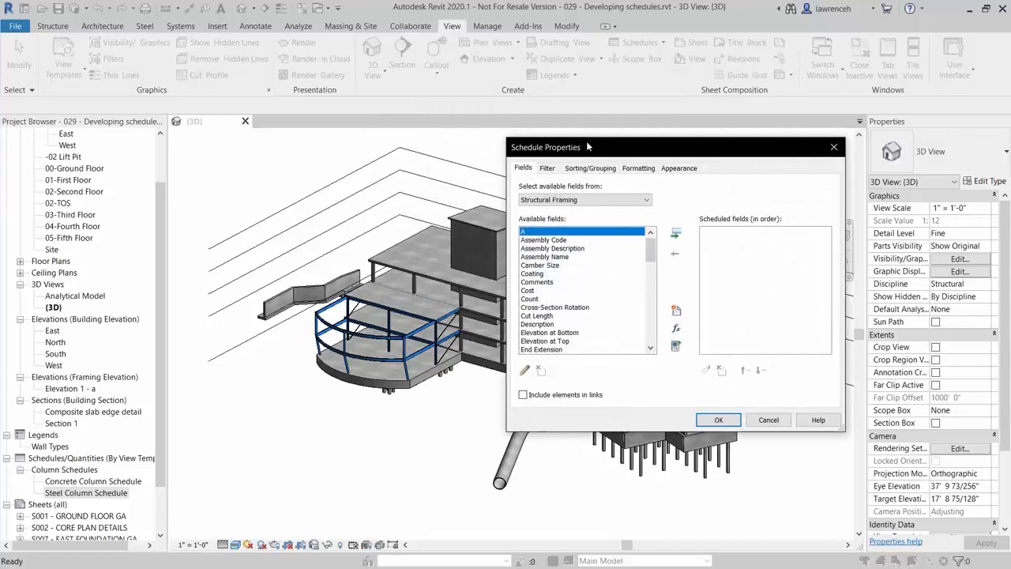
Add the Type Mark, Type, Cut Length and Count fields, in that order, to the structural framing schedule
left_click_drag(585, 150, 447, 155)
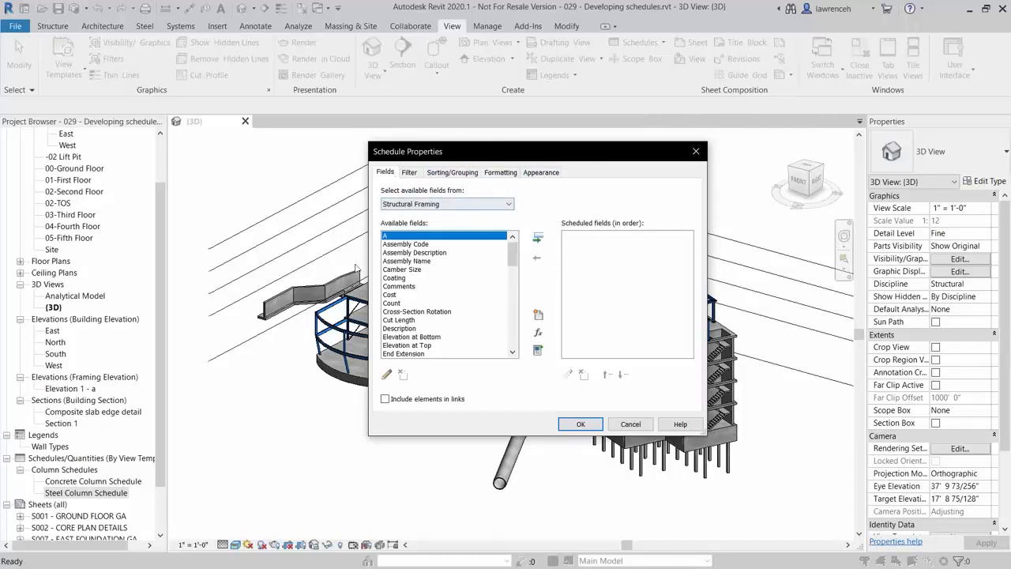
left_click_drag(514, 274, 513, 250)
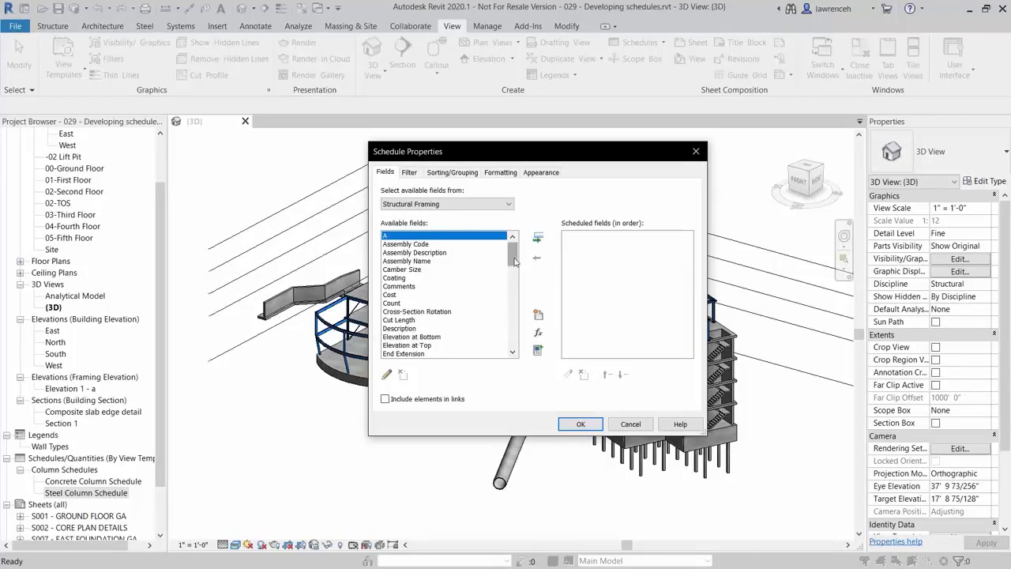
left_click_drag(515, 262, 510, 350)
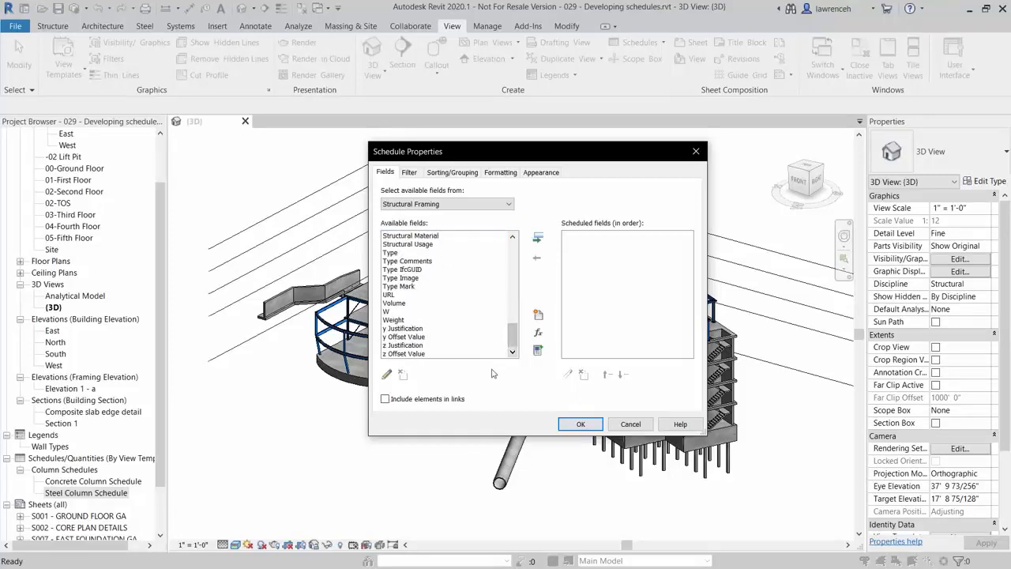
double_click(407, 286)
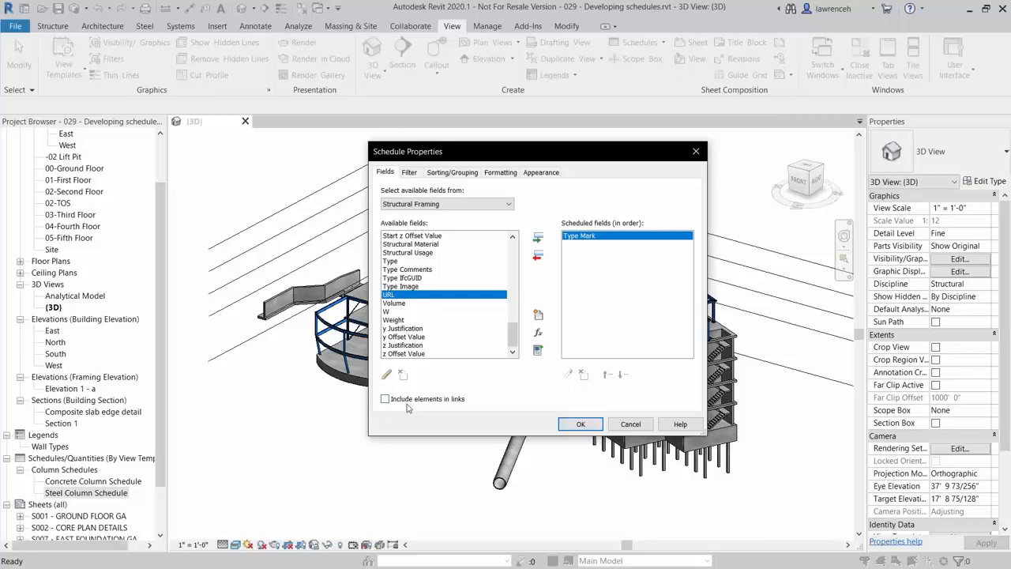
double_click(389, 261)
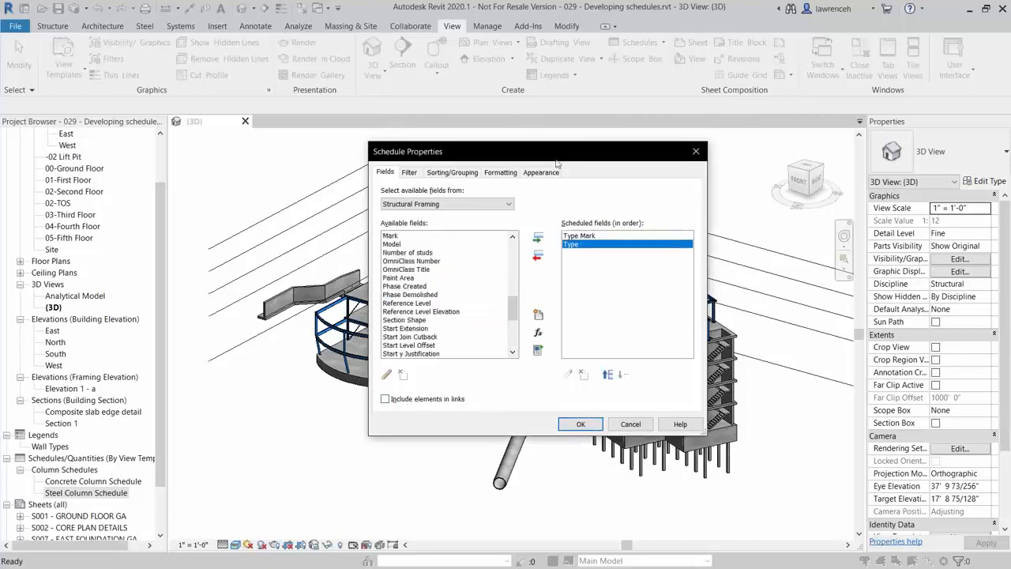
left_click_drag(513, 308, 513, 251)
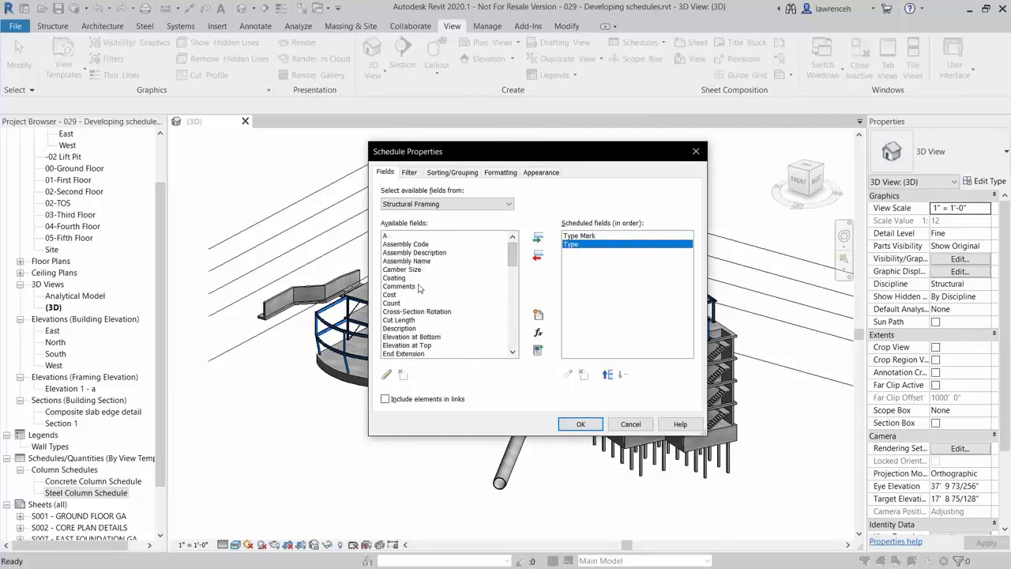
double_click(401, 322)
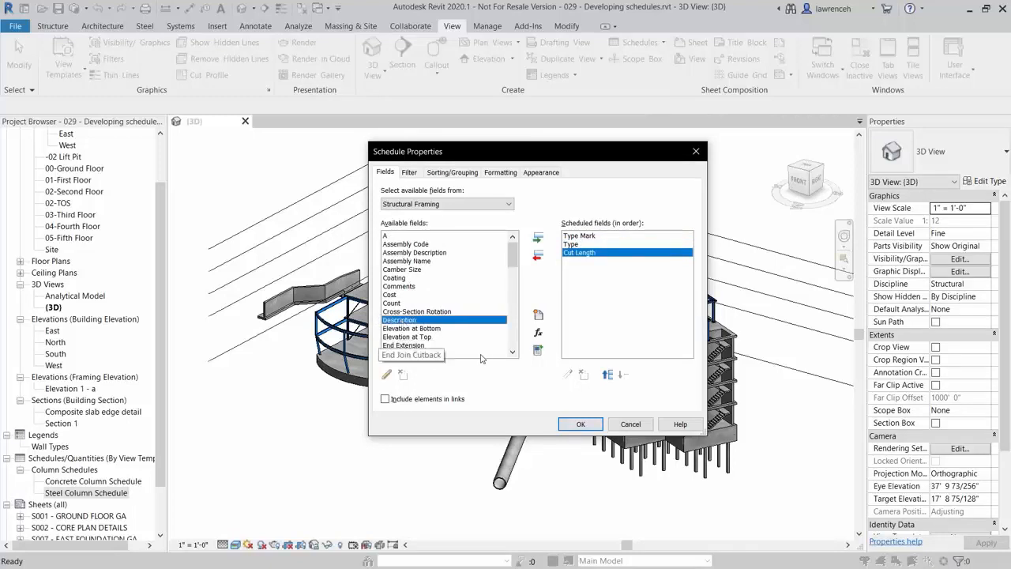
double_click(392, 304)
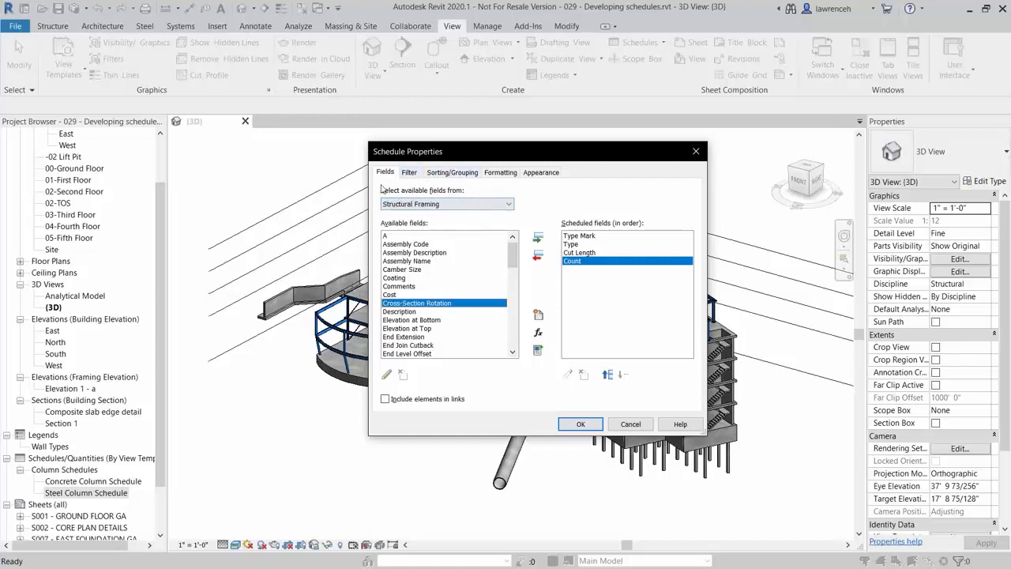
Add the Structural Material: Subclass field from the Structural Material parameters and generate the schedule
left_click(501, 205)
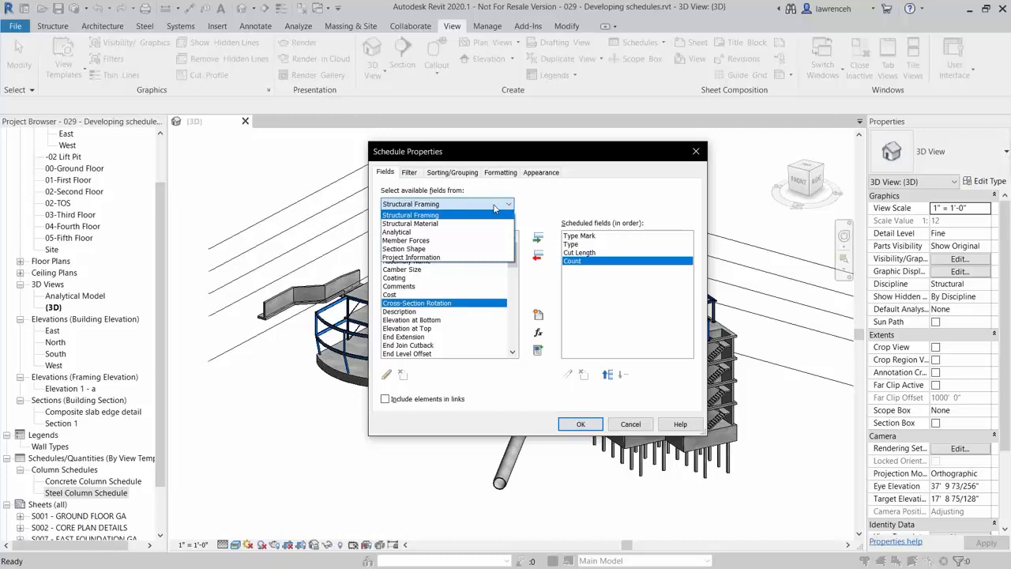
left_click(445, 225)
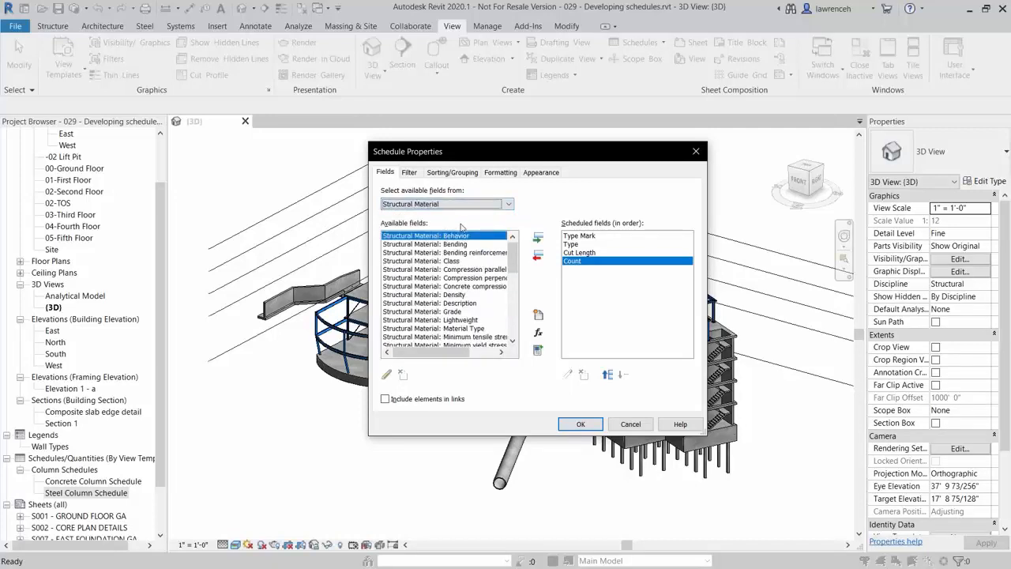
left_click_drag(459, 354, 474, 357)
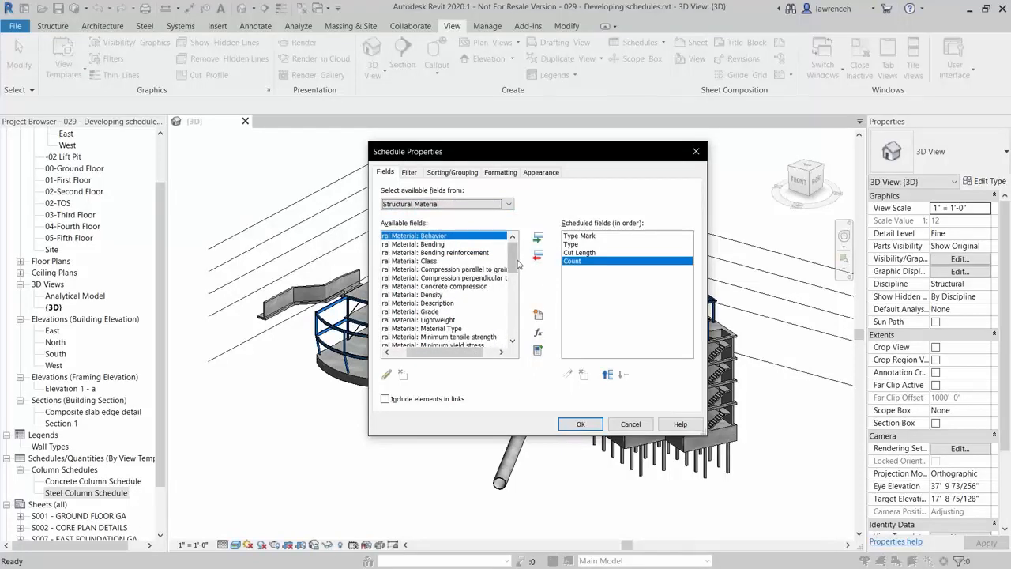
left_click_drag(514, 265, 514, 317)
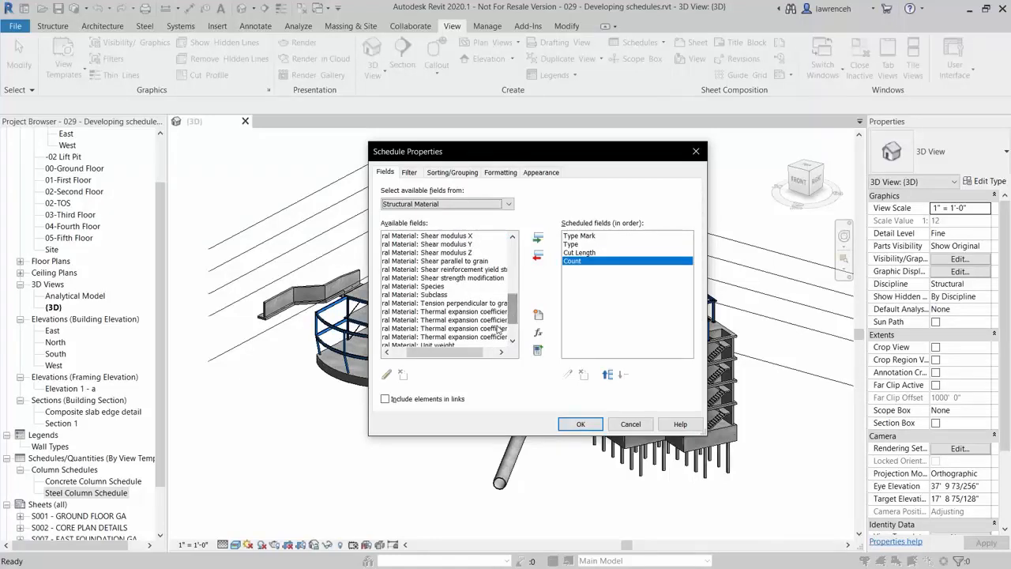
left_click(437, 295)
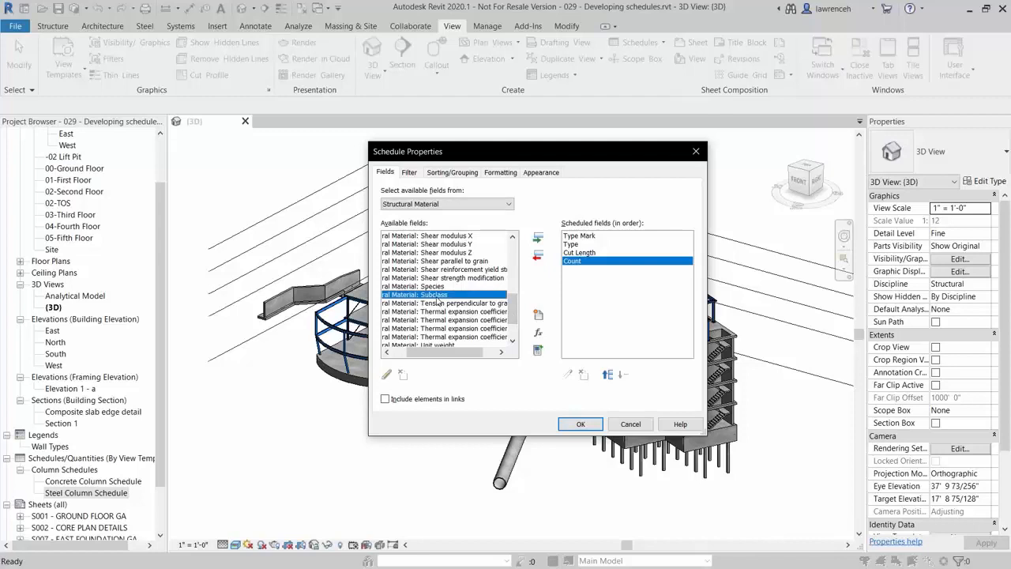
left_click(537, 240)
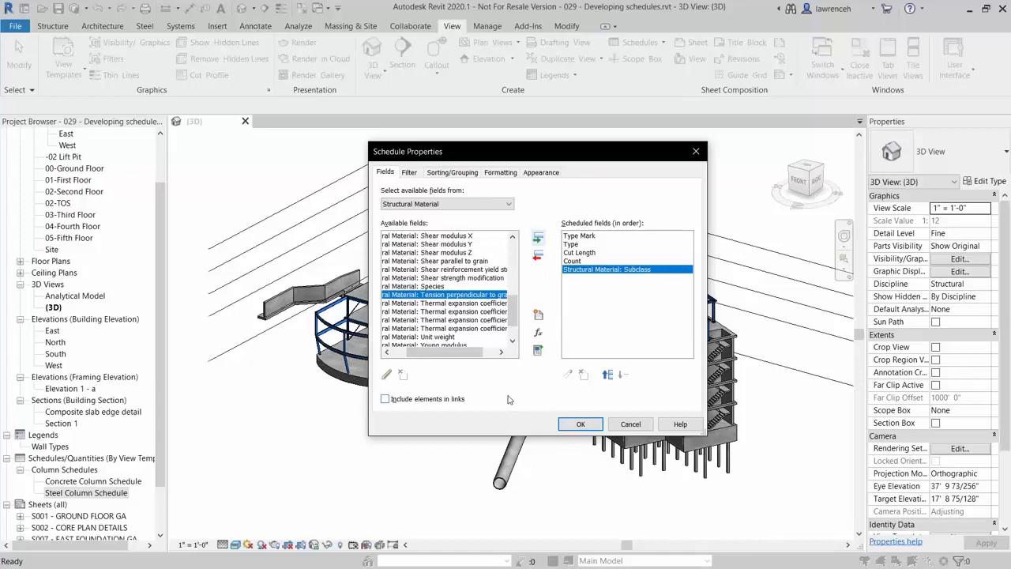
left_click(581, 424)
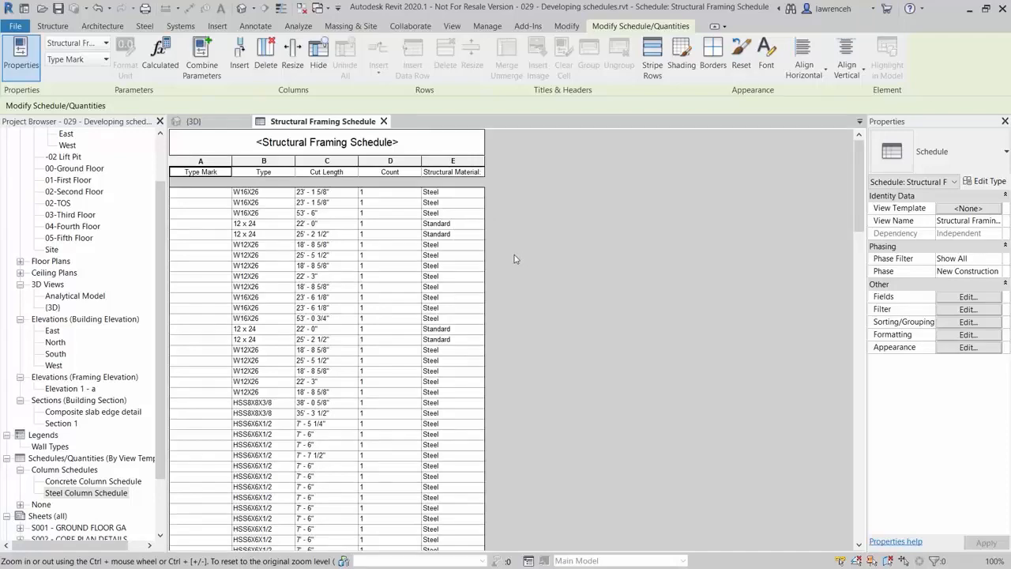
Filter the Structural Framing Schedule to elements whose Structural Material: Subclass equals Steel
scroll(523, 320, "down", 15)
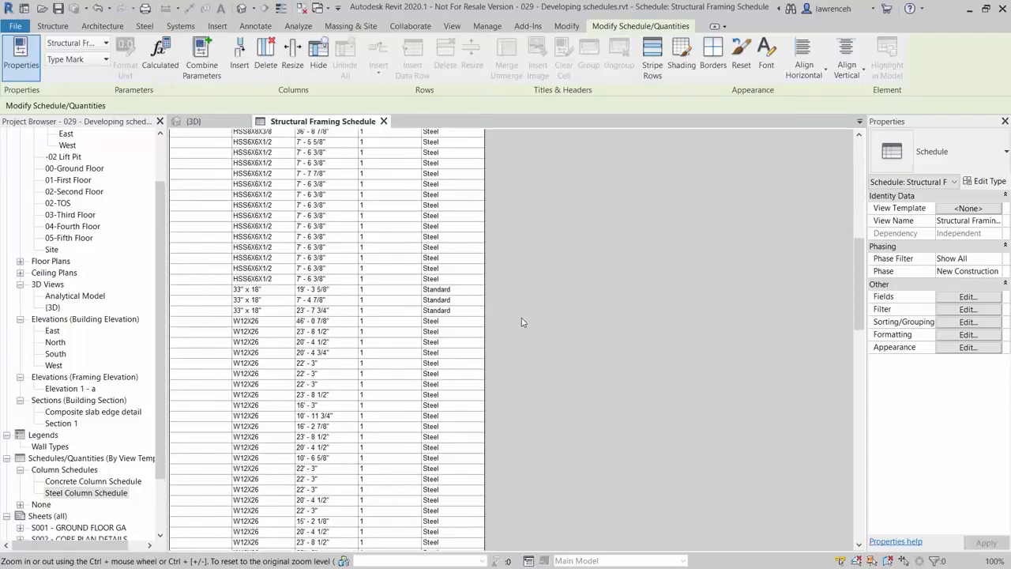
scroll(514, 328, "down", 8)
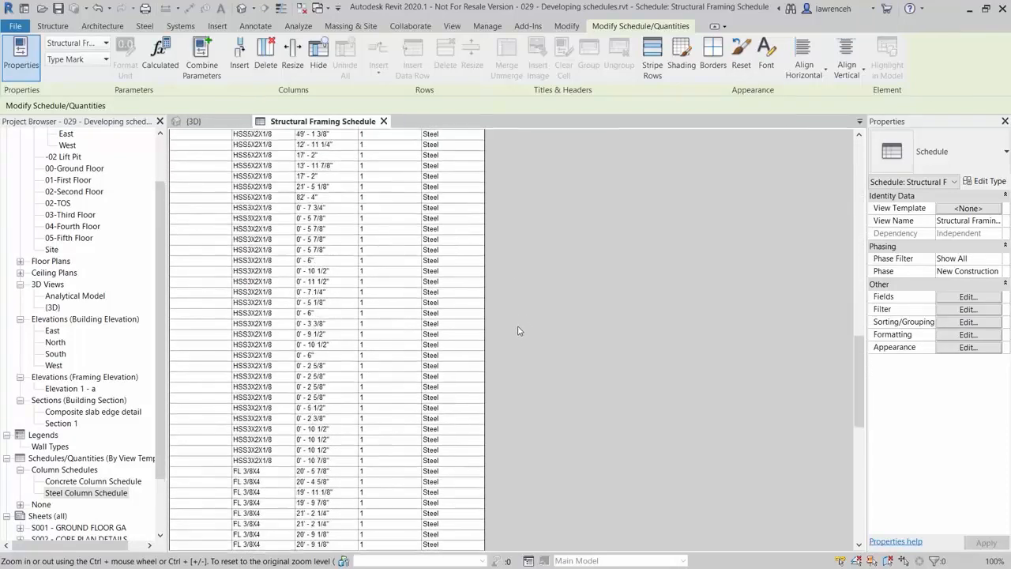
scroll(526, 328, "up", 12)
scroll(530, 316, "up", 6)
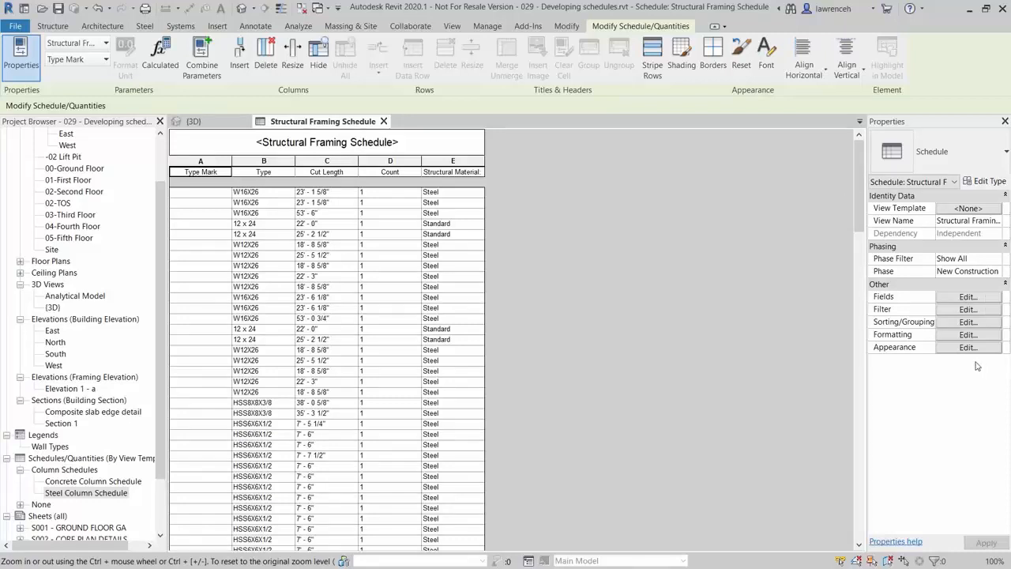
left_click(969, 310)
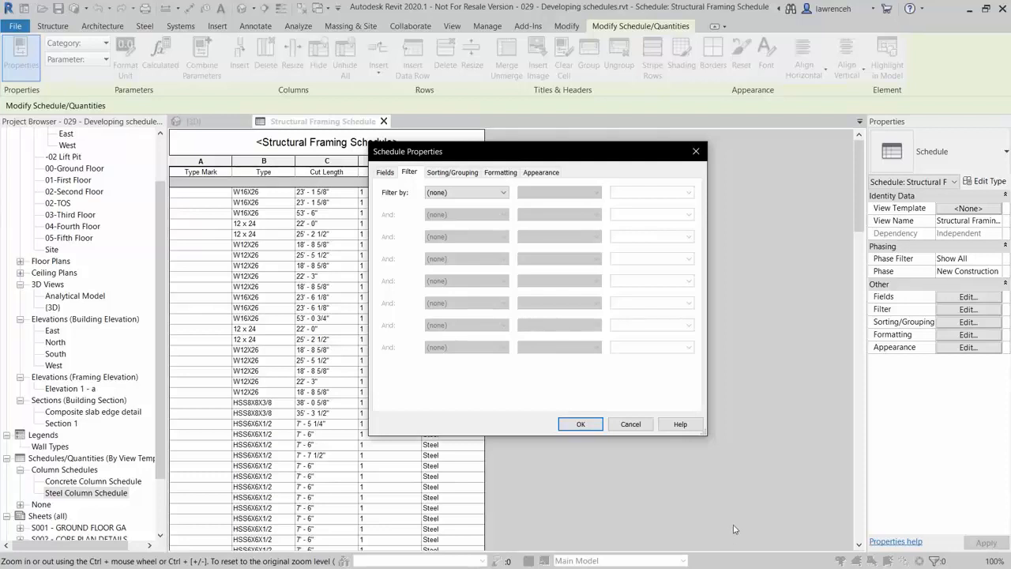
left_click(488, 193)
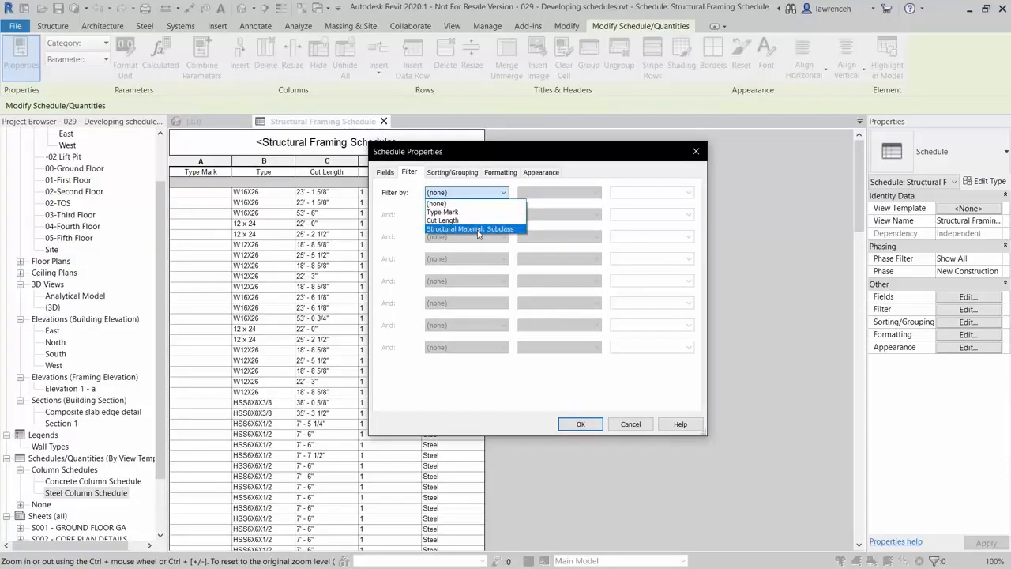
left_click(477, 229)
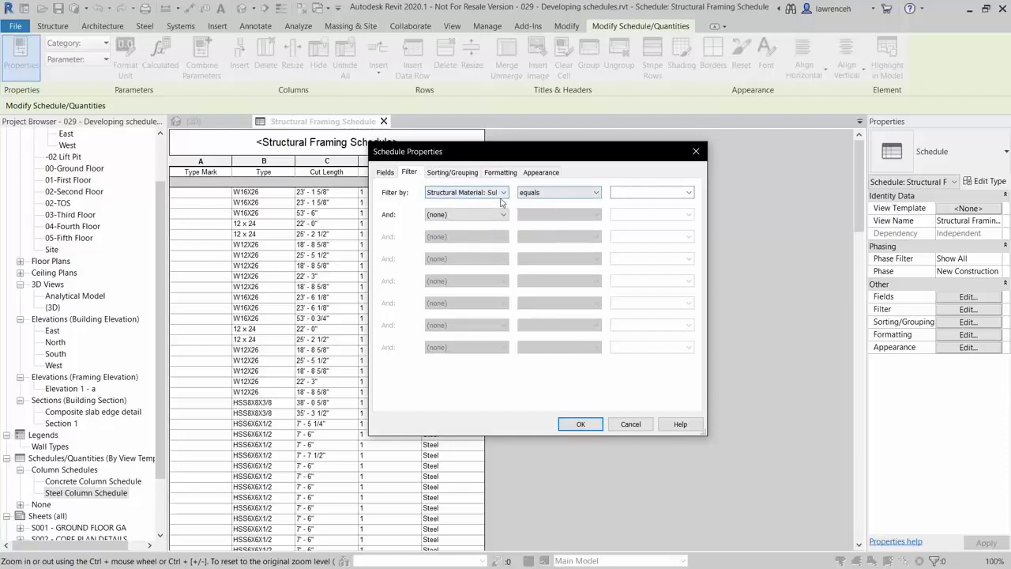
left_click(680, 192)
left_click(642, 210)
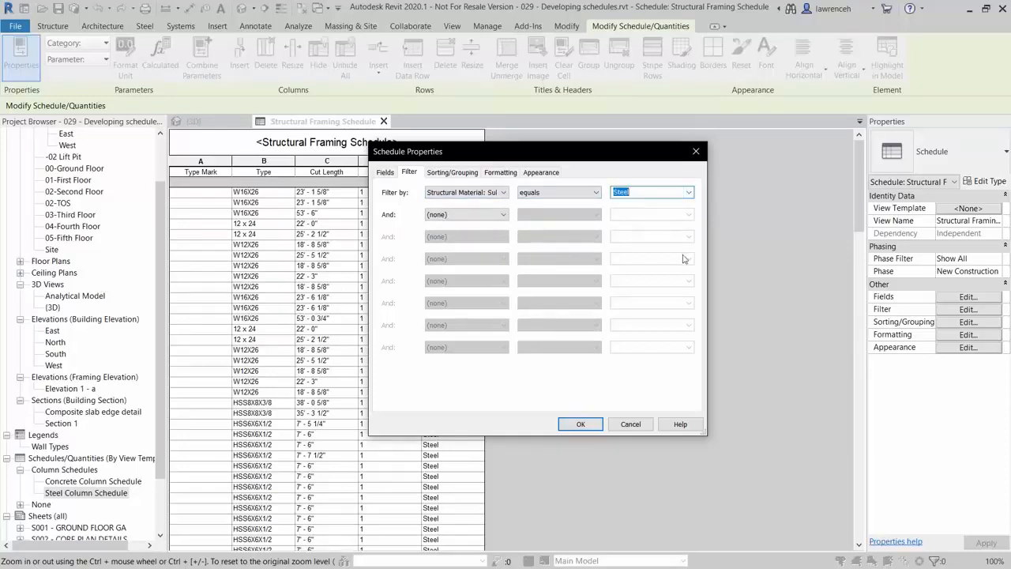
left_click(580, 425)
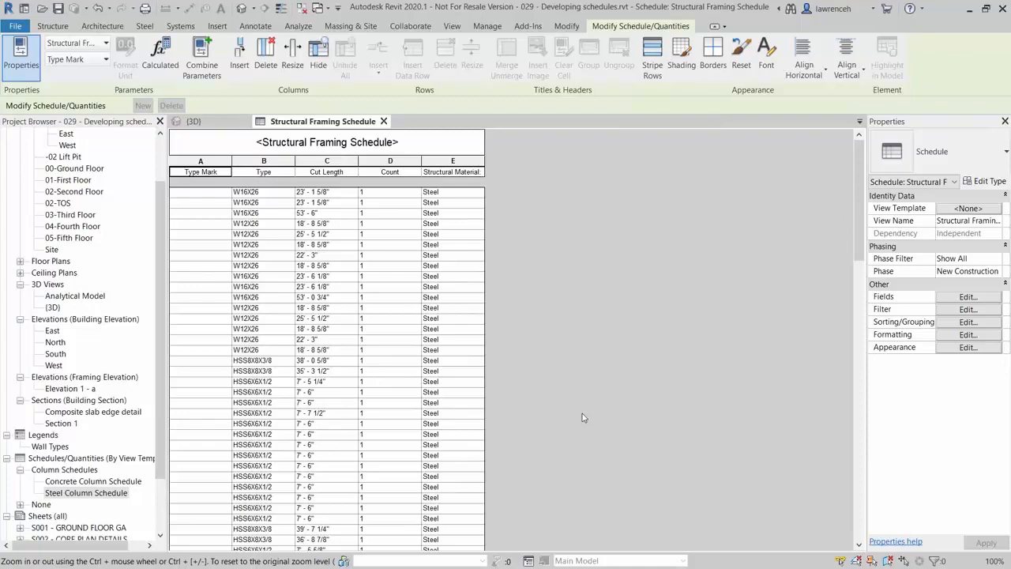
Sort the Structural Framing Schedule by Cut Length in ascending order
scroll(581, 414, "down", 5)
scroll(581, 413, "up", 5)
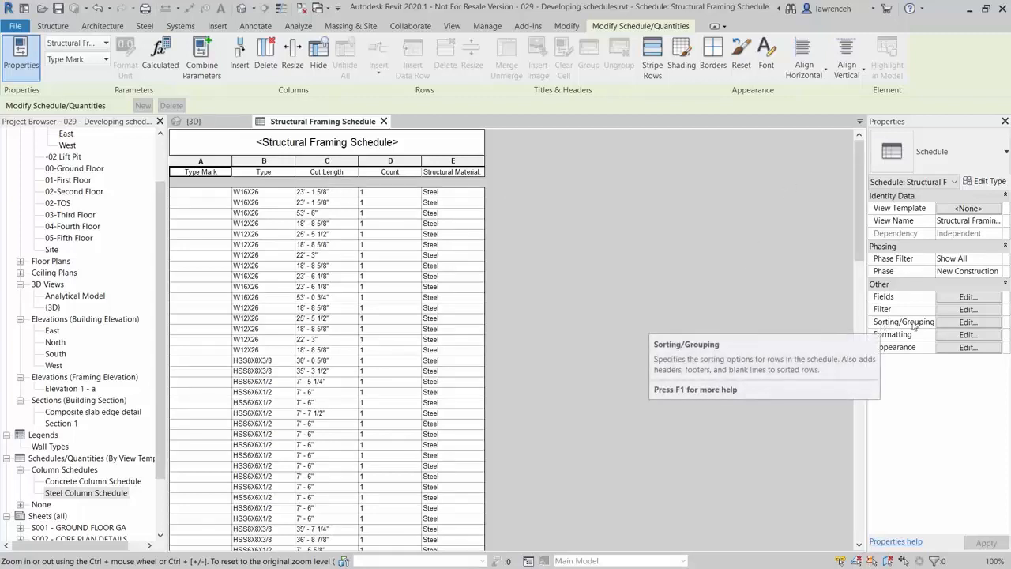
left_click(965, 323)
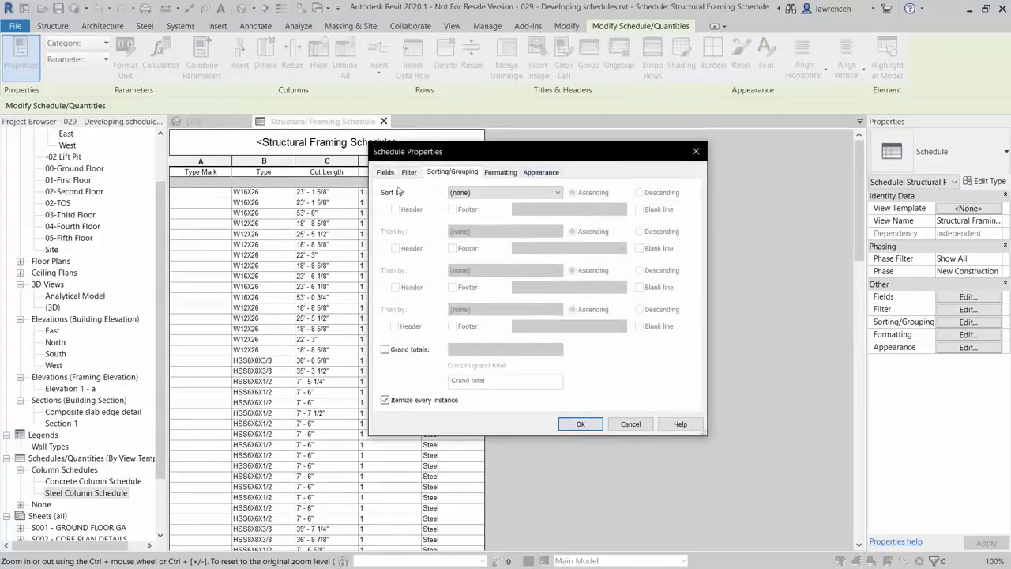
left_click(554, 197)
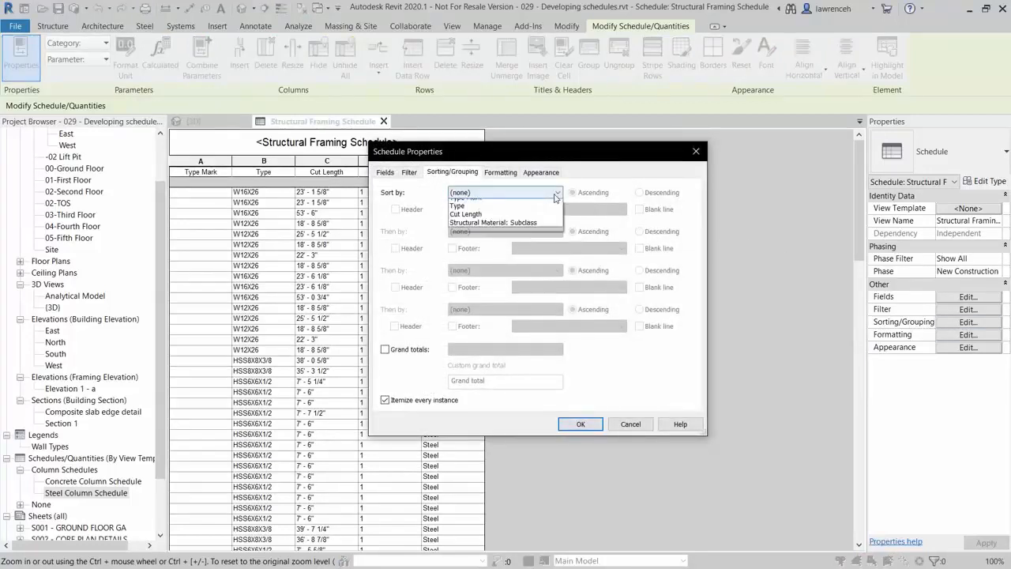
left_click(490, 229)
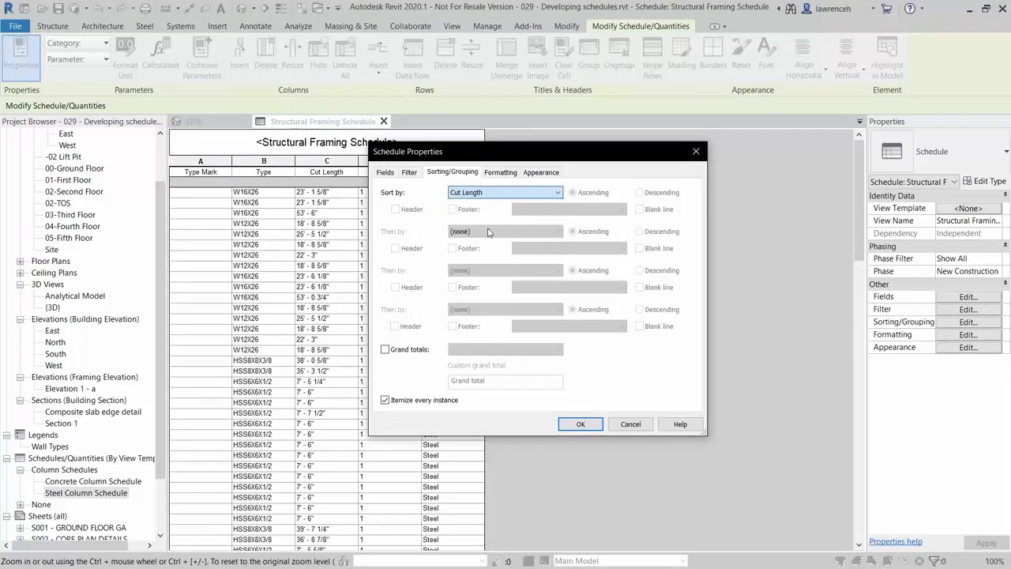
left_click(582, 424)
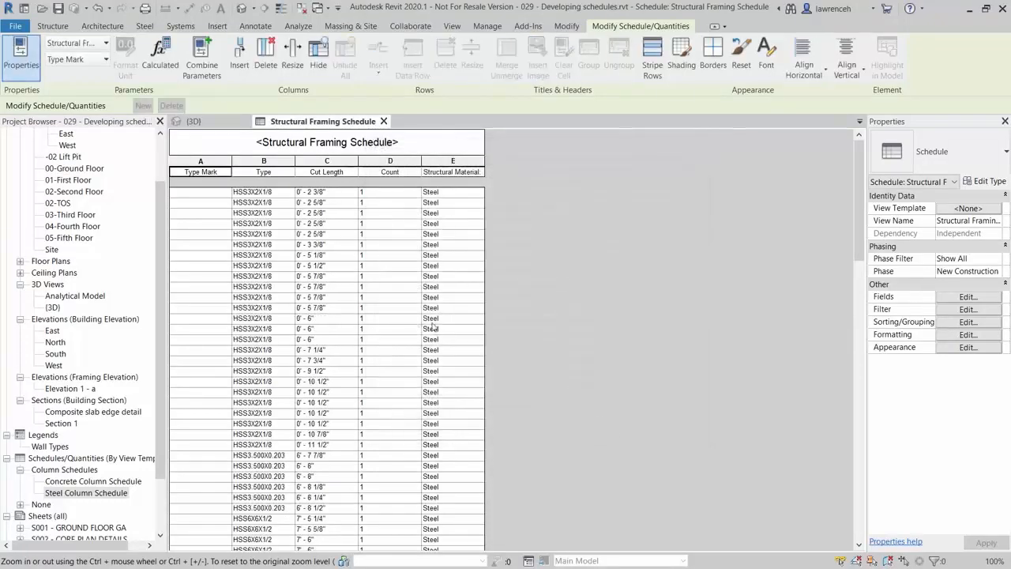
Examine the member types and cut lengths at both ends of the sorted schedule
left_click(245, 193)
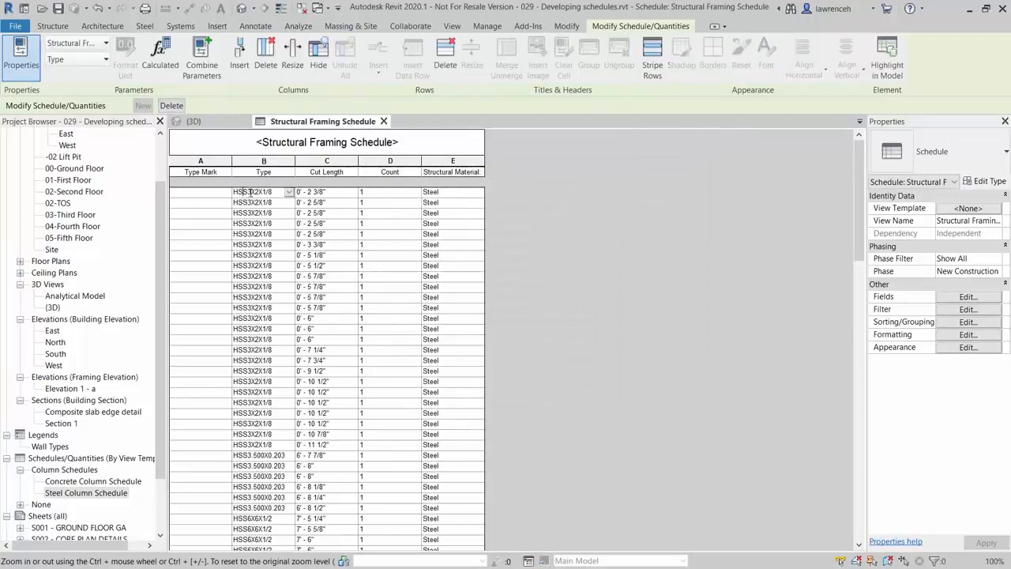
left_click_drag(861, 241, 859, 544)
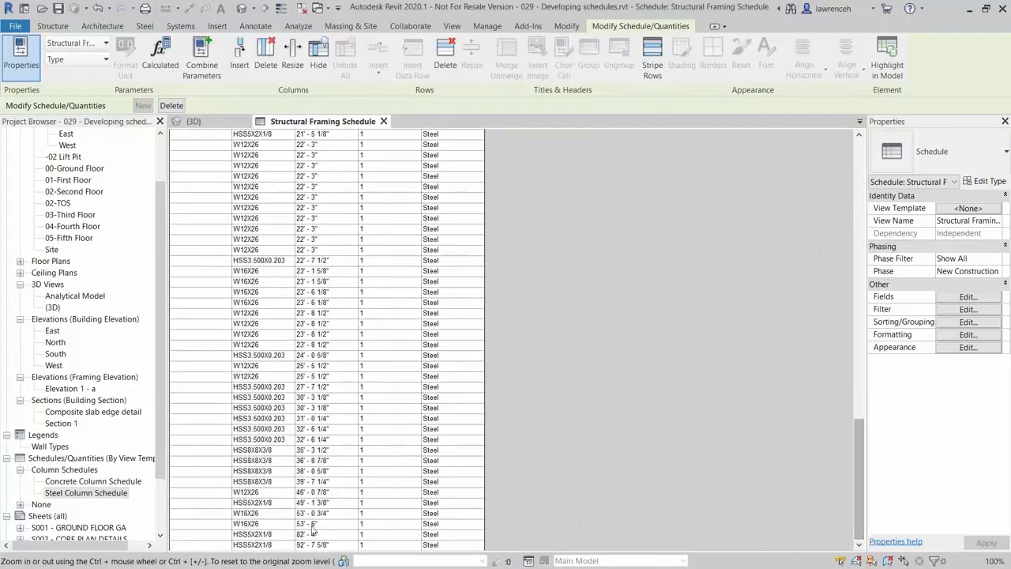
left_click(273, 546)
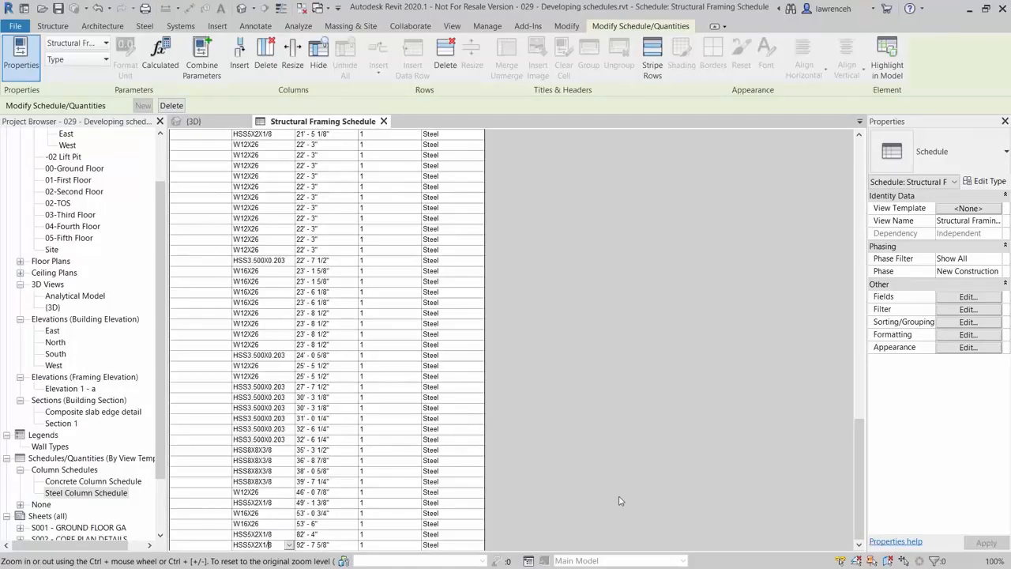
left_click_drag(859, 501, 877, 189)
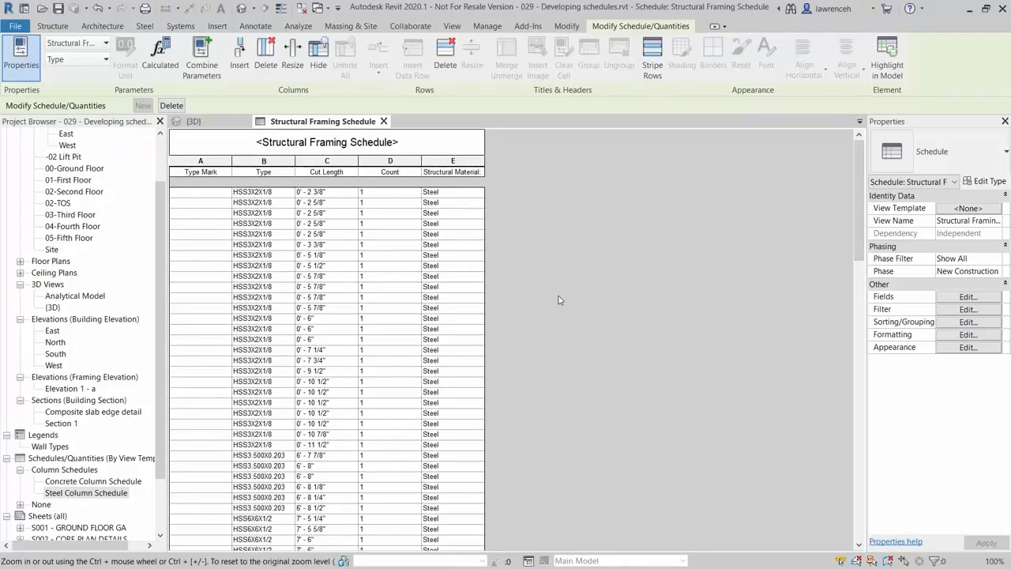
scroll(562, 305, "down", 4)
scroll(563, 308, "up", 4)
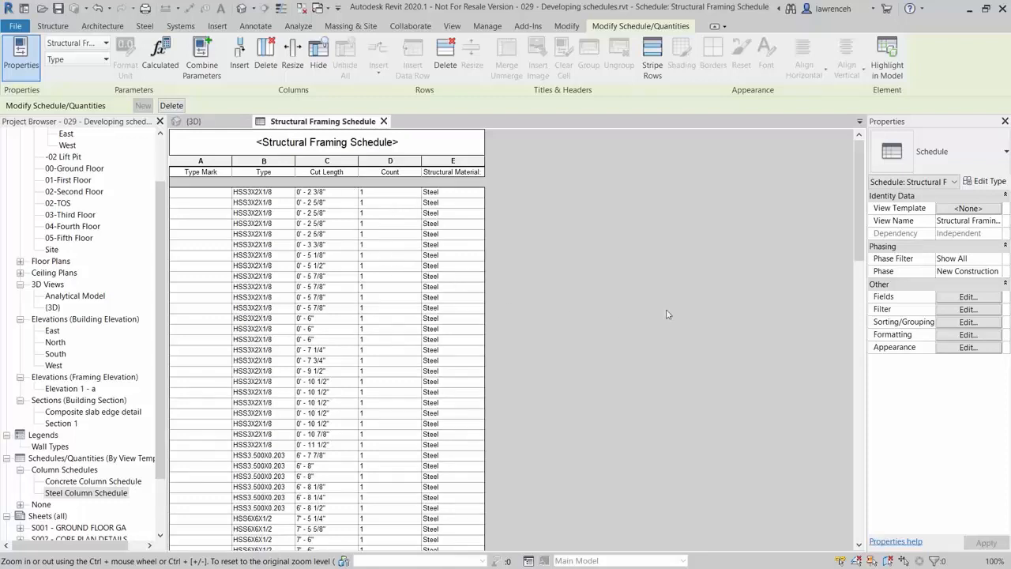
Stop itemizing every instance in the structural framing schedule and sort its rows by Type
left_click(969, 322)
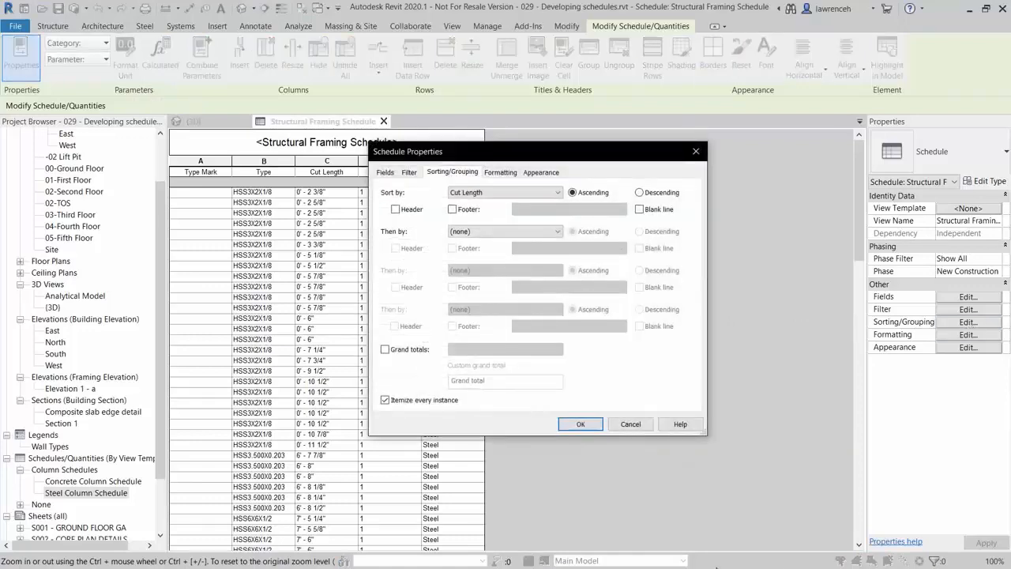
left_click(385, 401)
left_click(523, 194)
left_click(477, 220)
Remove the Cut Length field from the schedule and make Count the first scheduled field
left_click(386, 173)
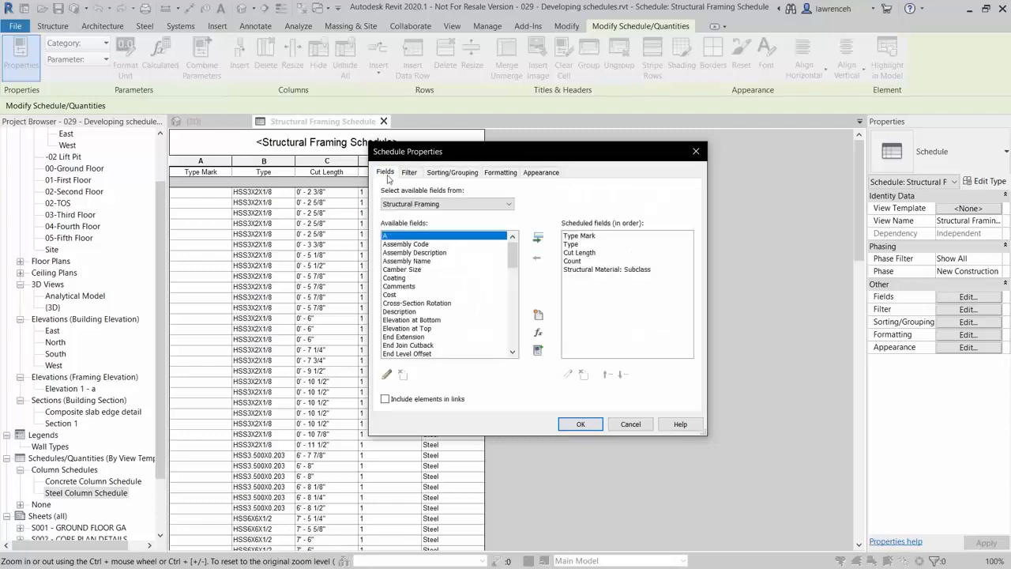
left_click(581, 253)
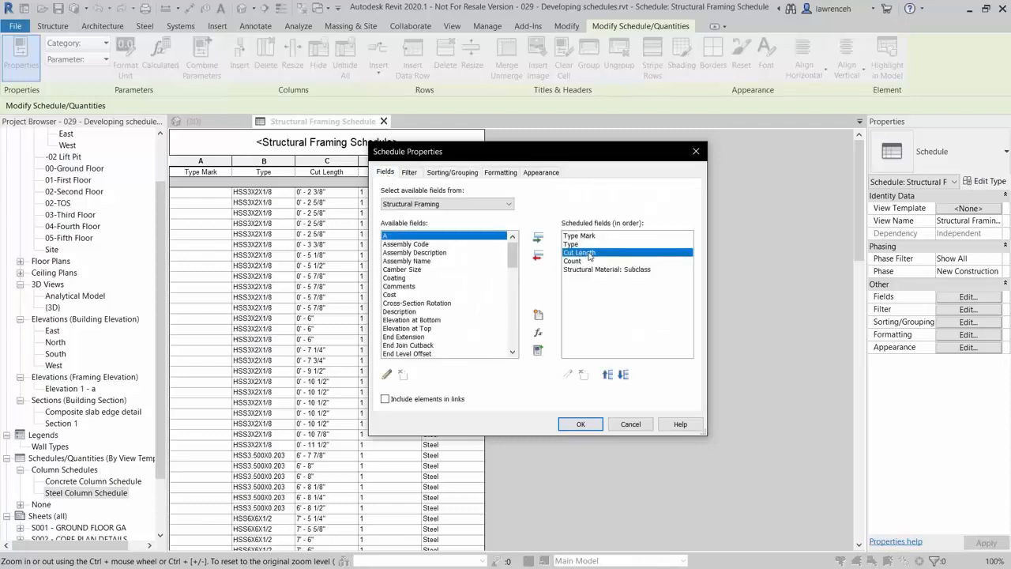
left_click(538, 258)
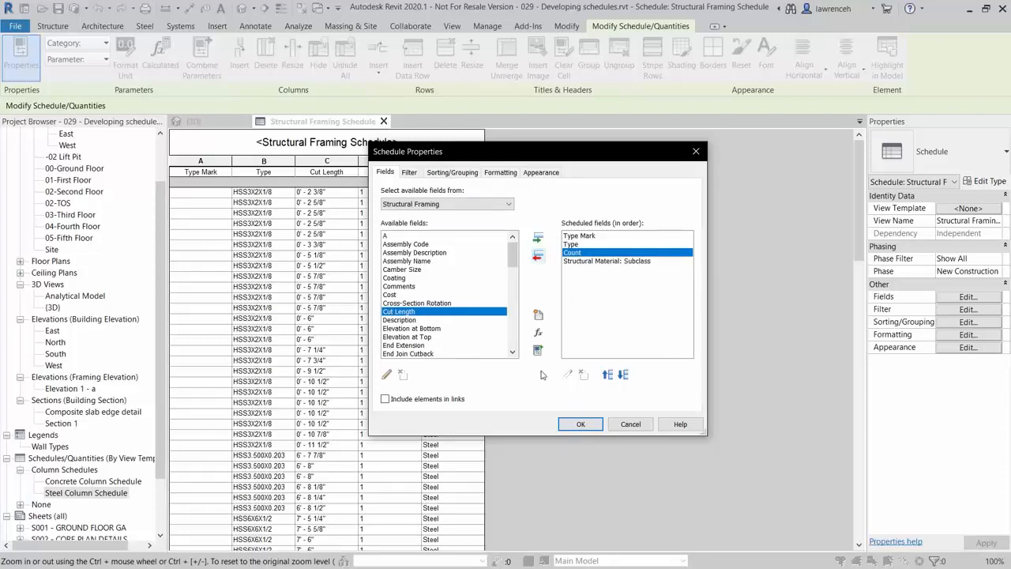
left_click(610, 378)
left_click(610, 378)
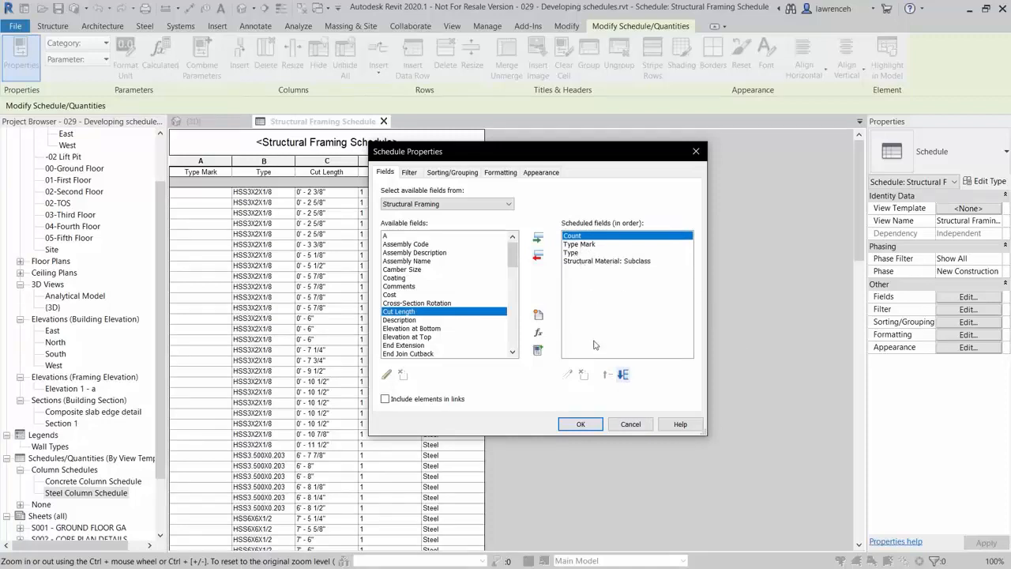
left_click_drag(532, 151, 675, 136)
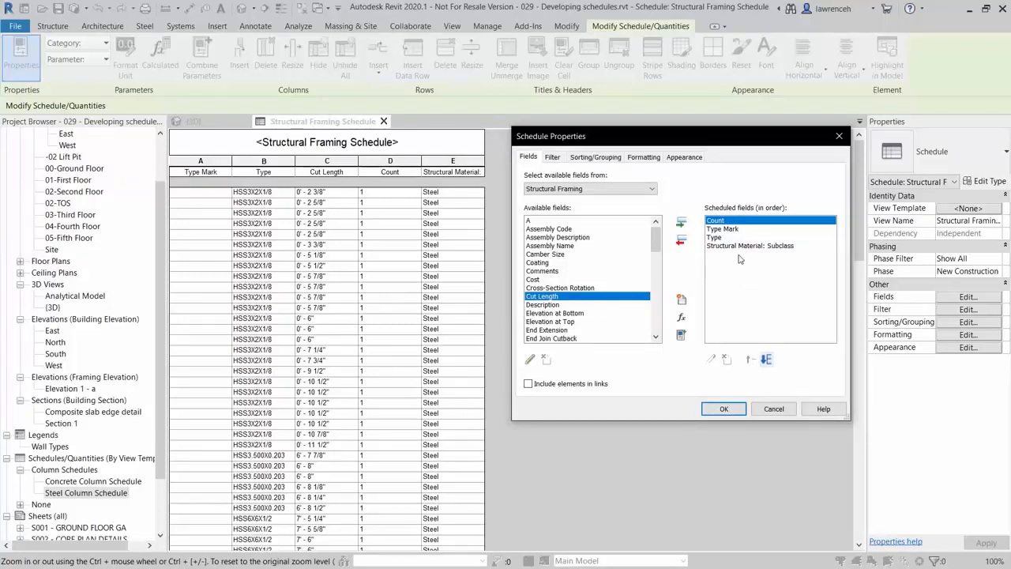
Hide the Structural Material: Subclass field and apply the schedule properties
left_click(644, 157)
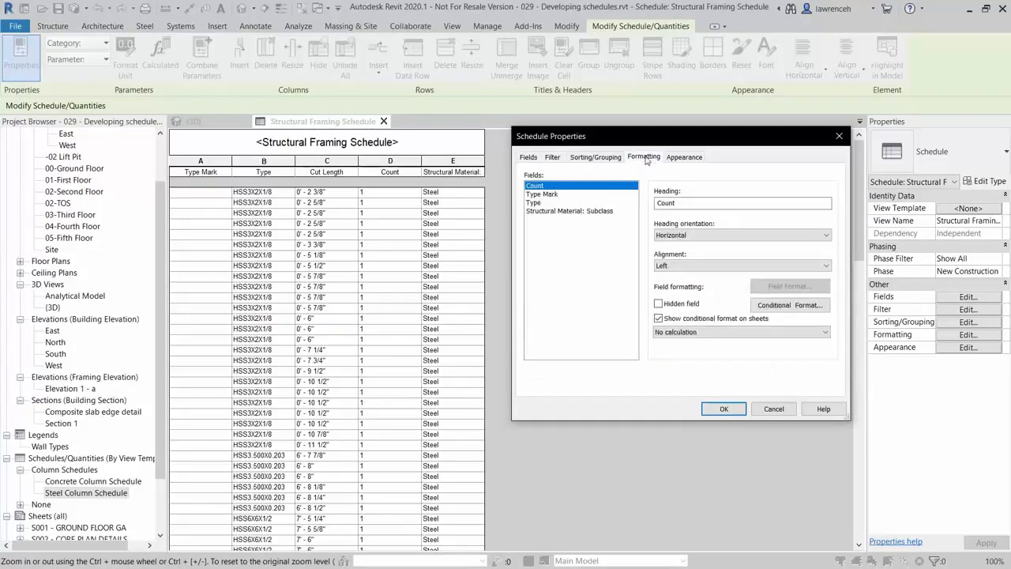
left_click(605, 212)
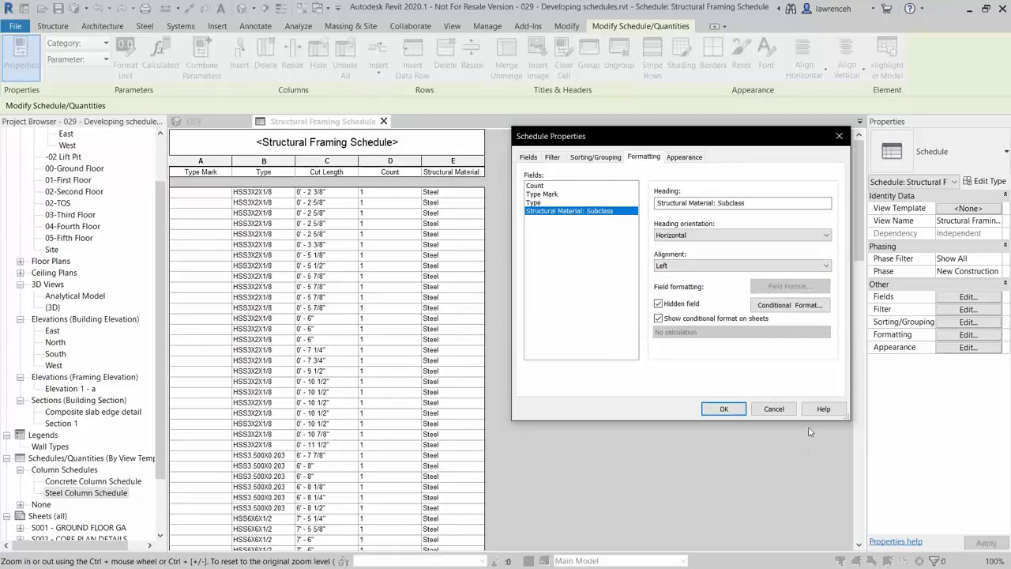
left_click(721, 412)
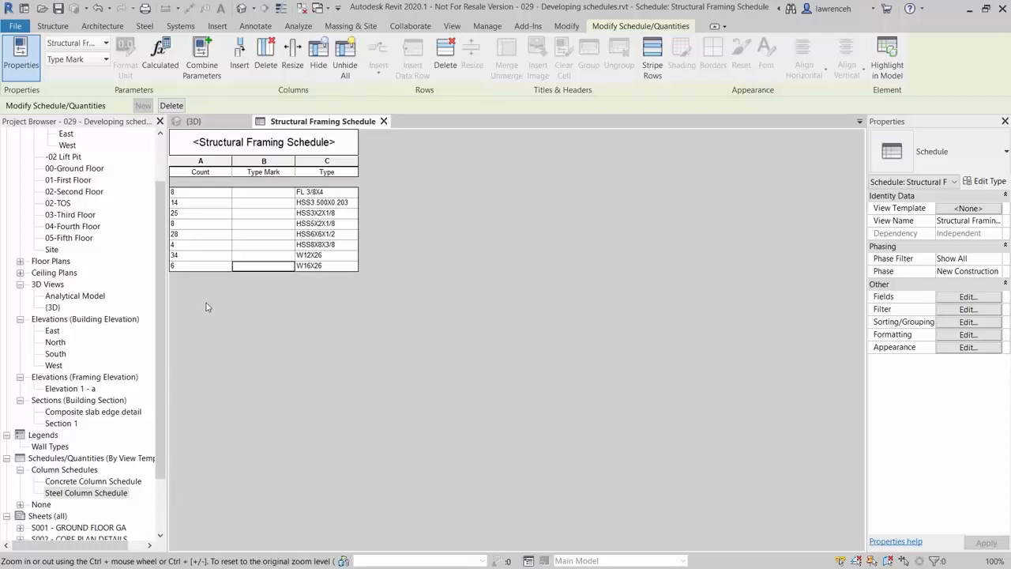
Highlight the HSS3X2X1/8 members from the schedule in the 3D model and examine where they are located
left_click(183, 213)
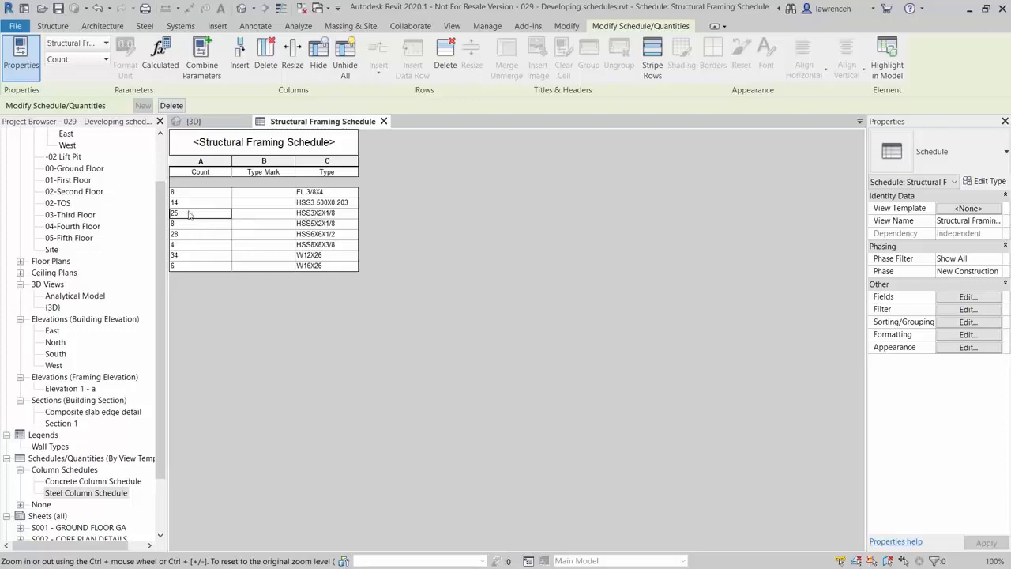
left_click(890, 76)
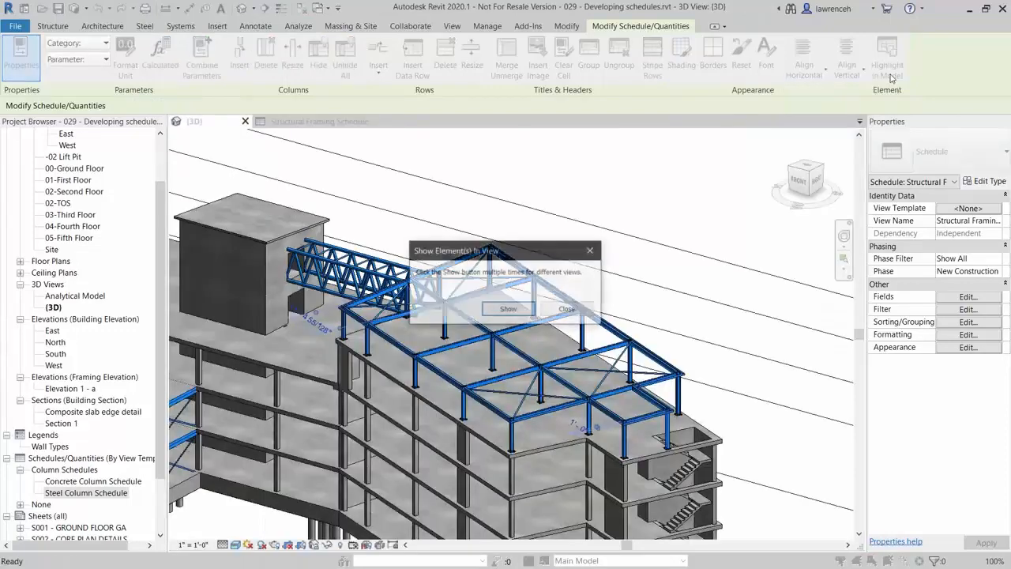
left_click(569, 309)
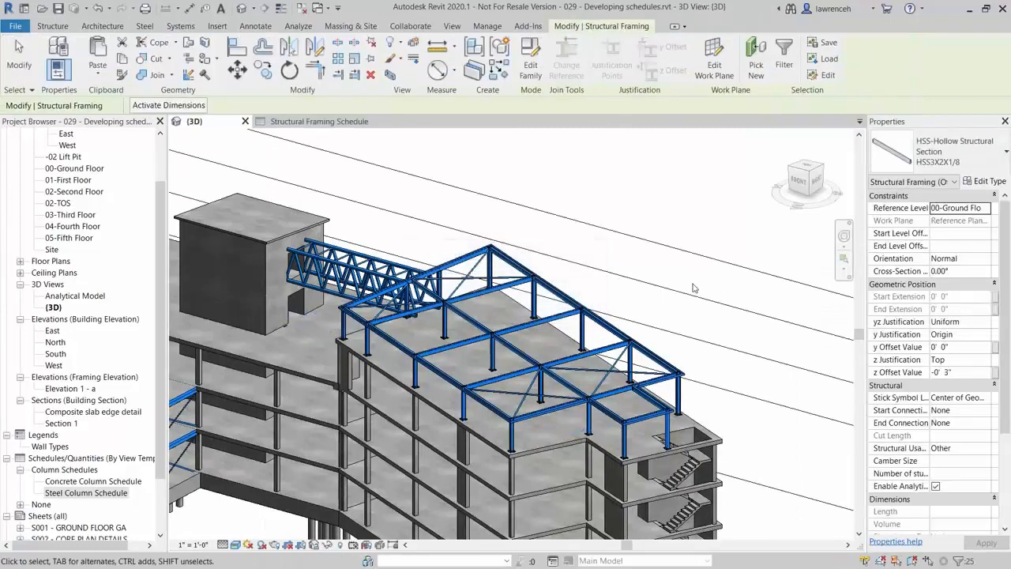
middle_click_drag(674, 297, 741, 256)
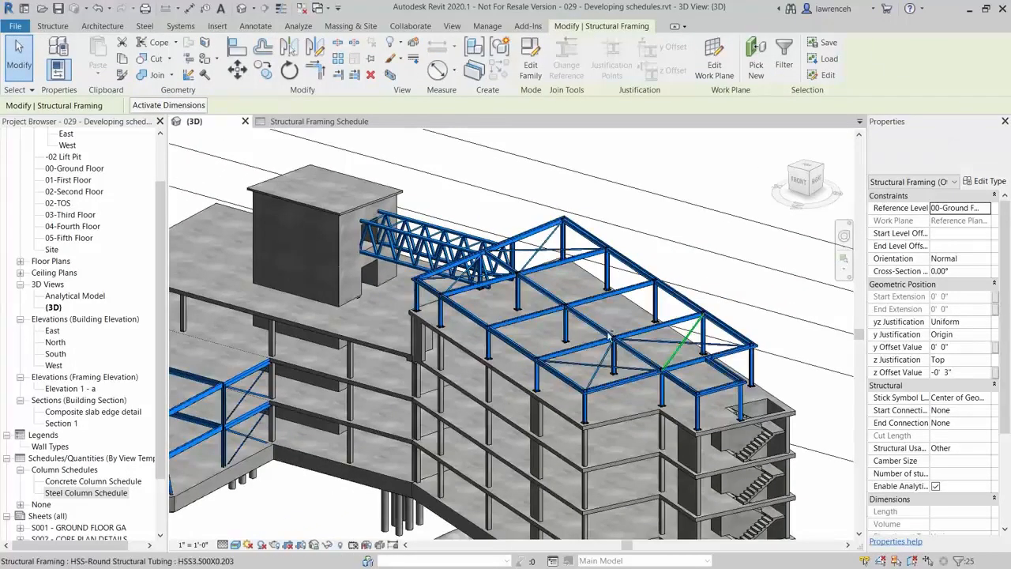
mouse_move(678, 340)
middle_mouse_down("shift")
mouse_move(684, 281)
mouse_move(676, 346)
middle_mouse_up("shift")
scroll(407, 413, "down", 5)
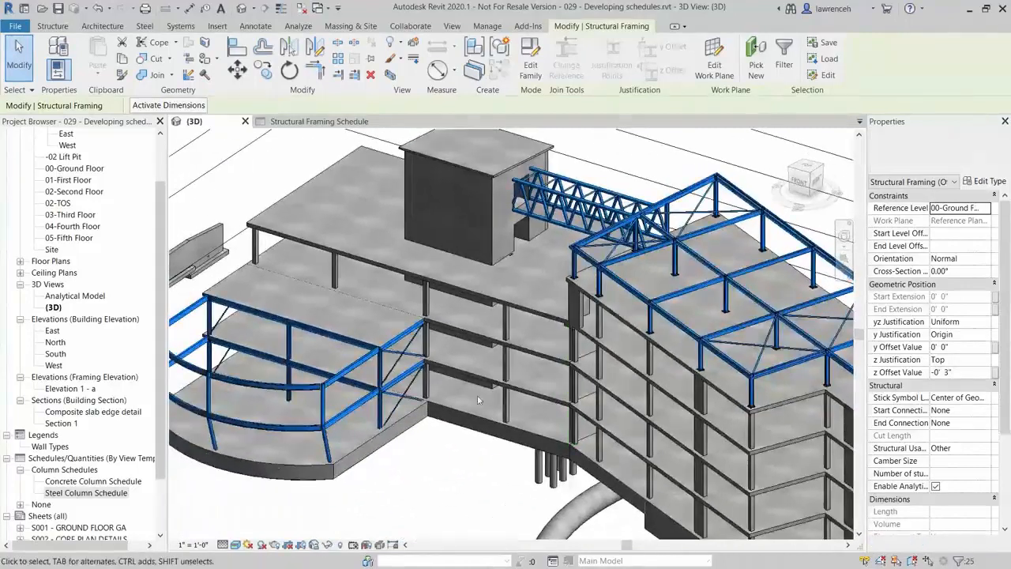
Temporarily isolate the highlighted HSS3X2X1/8 members for close inspection and reset the temporary isolation
left_click(336, 546)
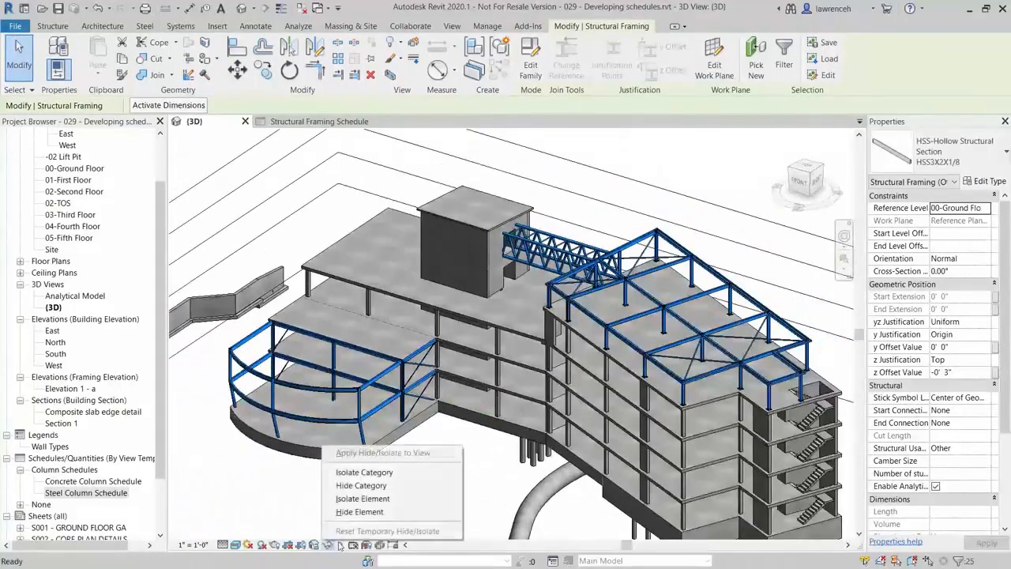
left_click(363, 499)
key("Escape")
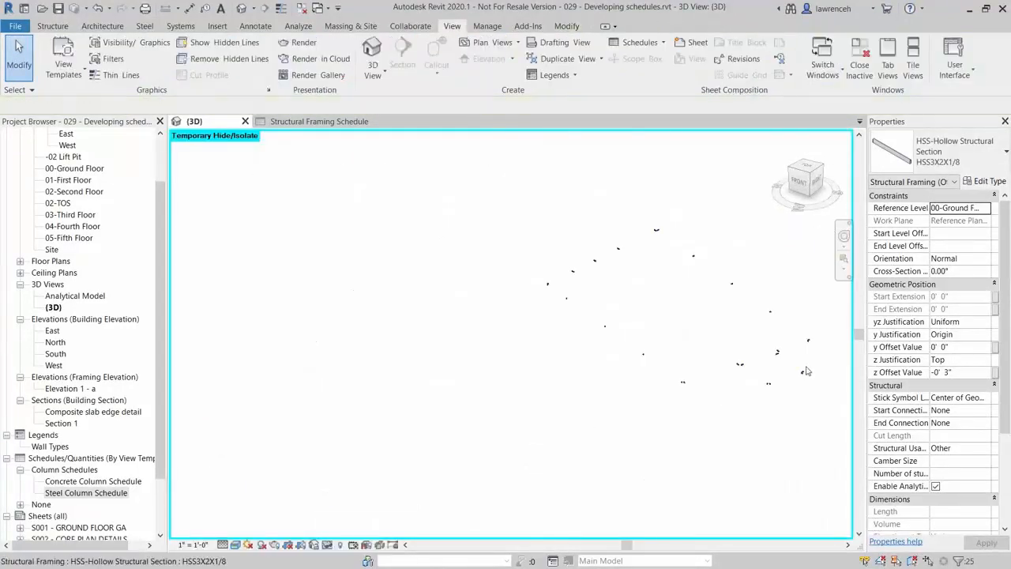
scroll(794, 383, "up", 6)
scroll(733, 391, "up", 2)
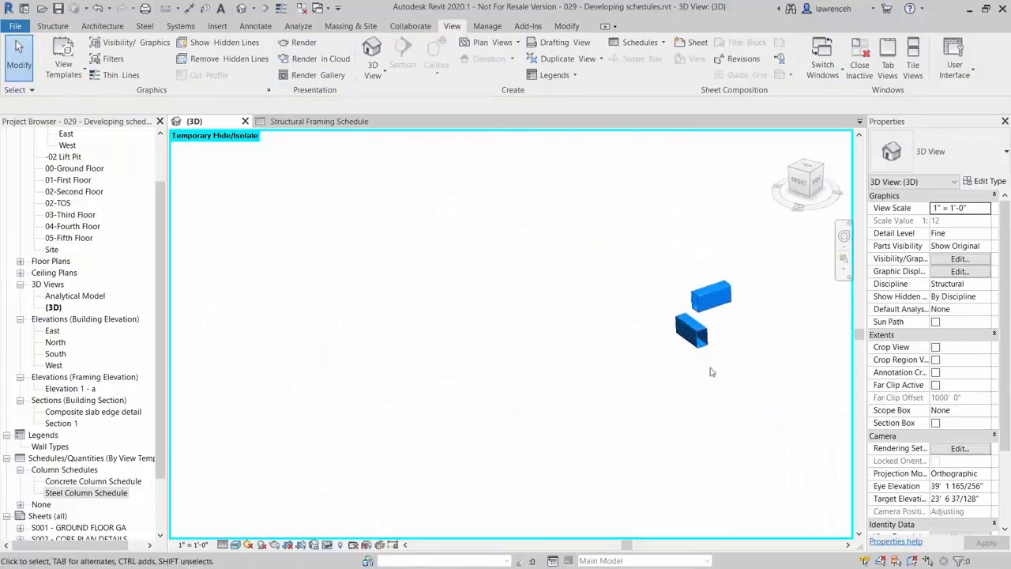
scroll(708, 371, "down", 8)
scroll(539, 308, "down", 1)
middle_click_drag(531, 309, 515, 311)
left_click(326, 545)
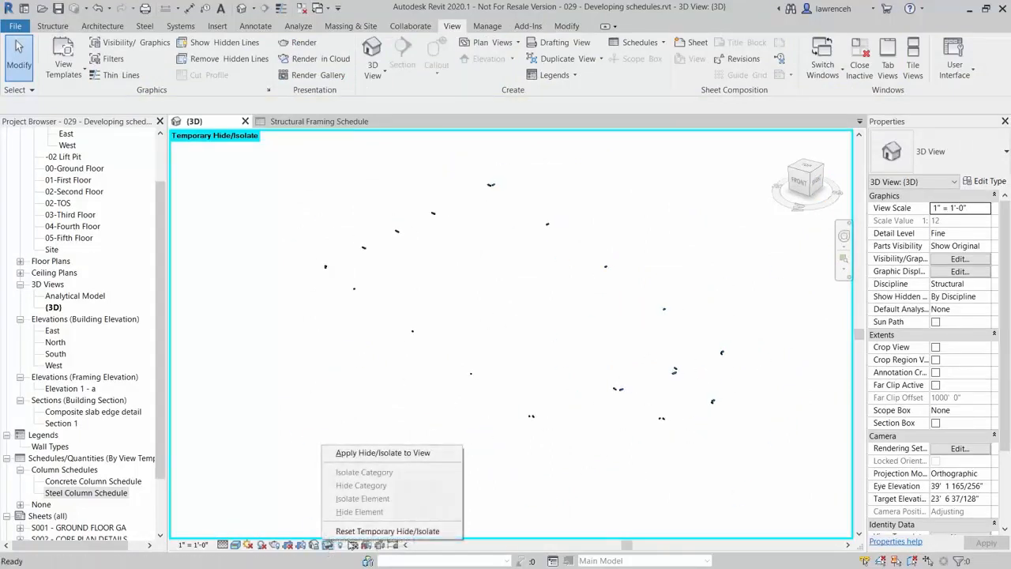
left_click(364, 533)
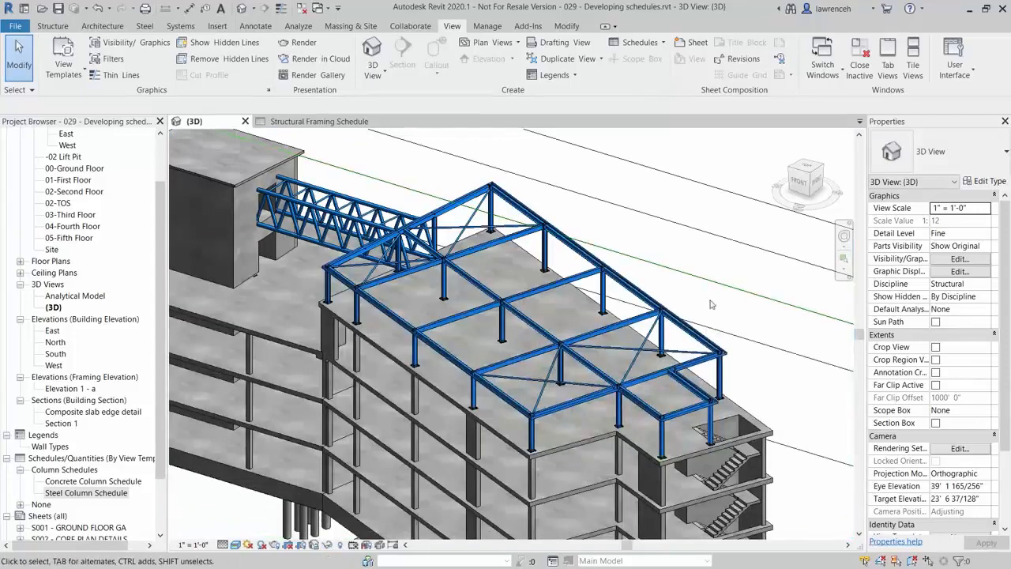
Return to the Structural Framing Schedule and set the W16X26 type mark to W1 for all elements of that type
left_click(331, 124)
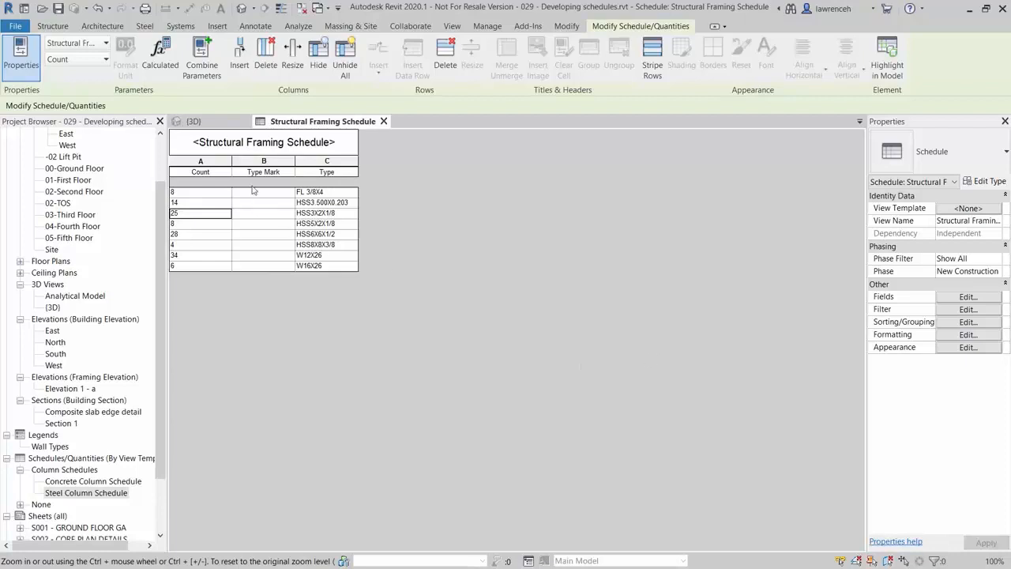
left_click(262, 267)
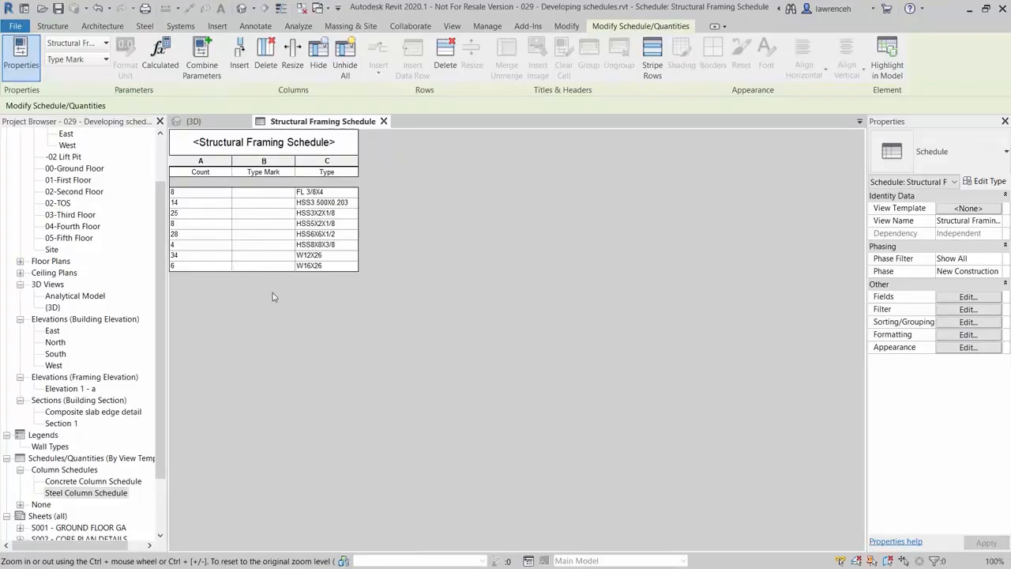
type("W1")
left_click(266, 256)
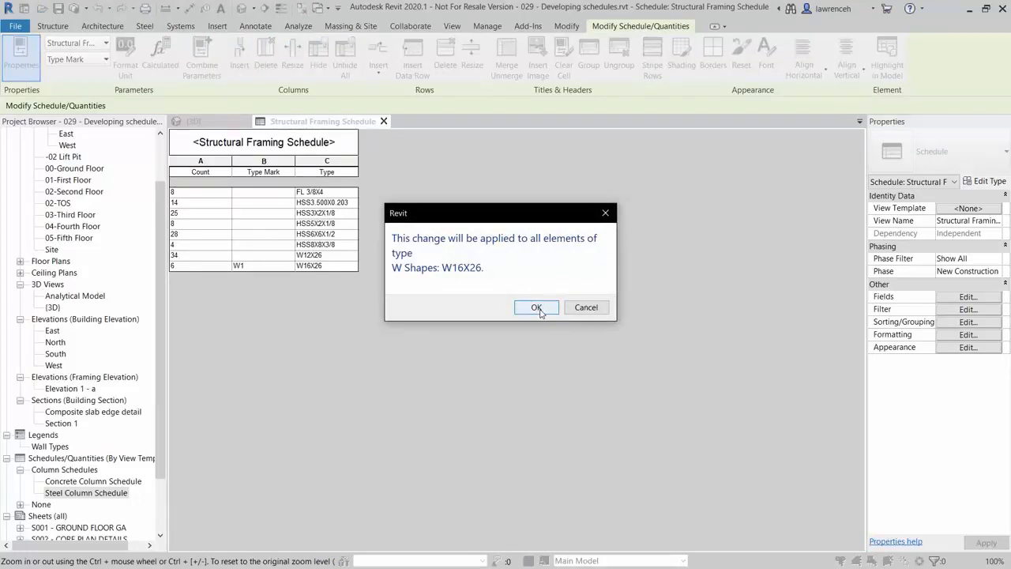
left_click(536, 307)
Set the W12X26 type mark to W2 for all elements of that type
left_click(252, 257)
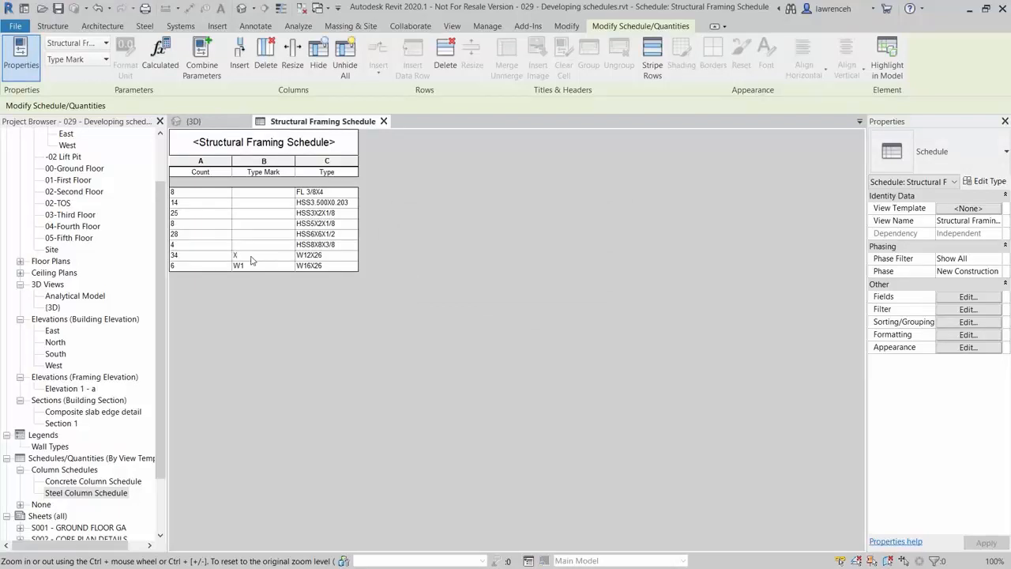
left_click(314, 315)
left_click(257, 247)
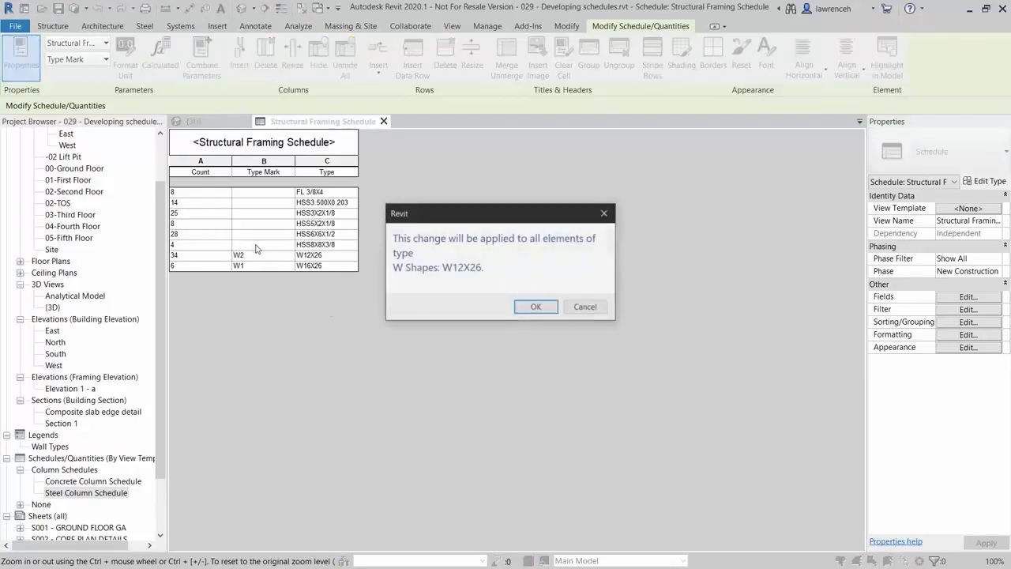
left_click(536, 307)
Assign type mark B1 to HSS8X8X3/8 and B2 to HSS6X6X1/2, applying each to all elements of the type
left_click(258, 247)
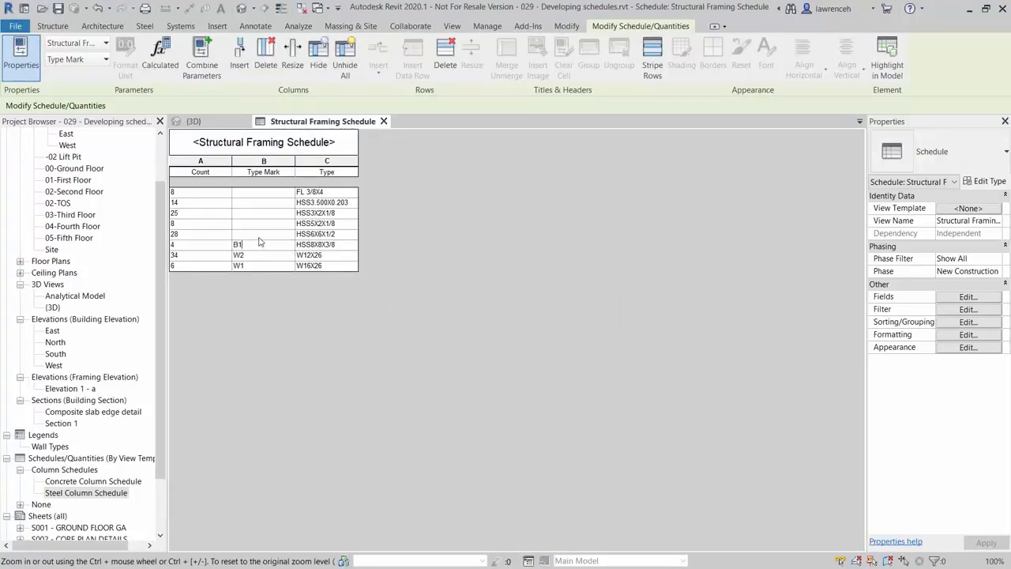
type("B1")
key("Return")
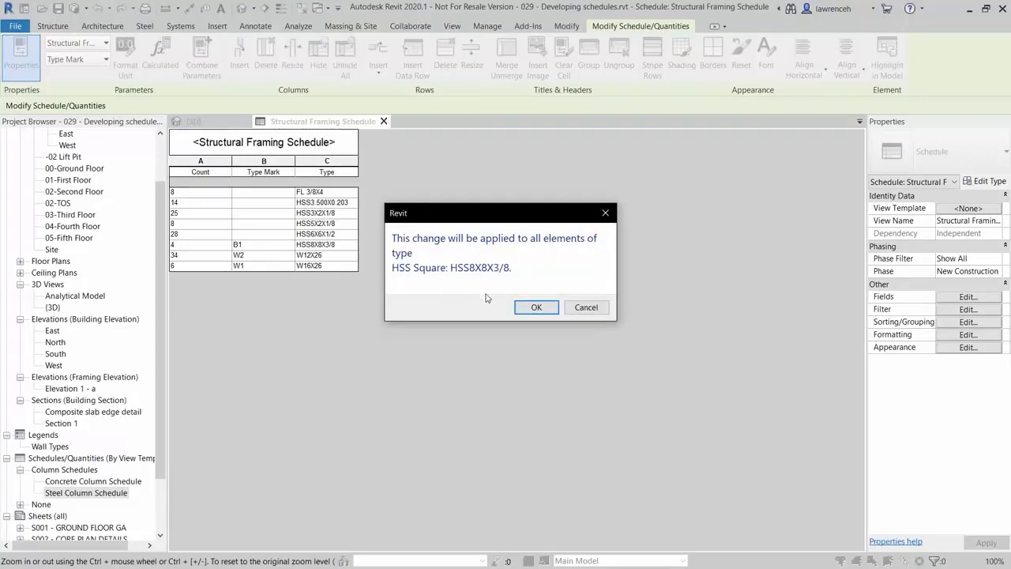
left_click(536, 308)
left_click(280, 235)
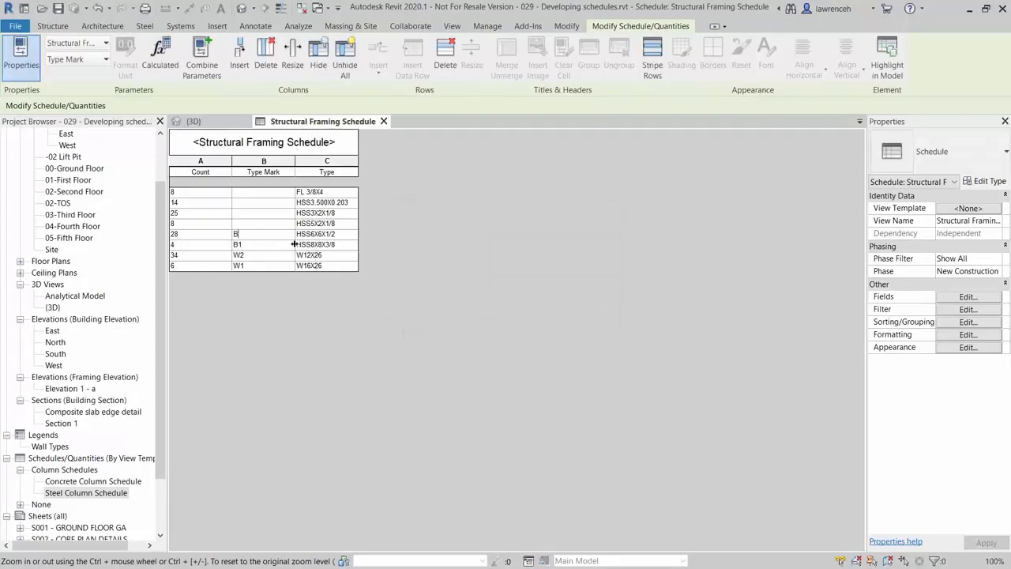
type("B2")
key("Return")
left_click(531, 308)
Assign type mark B3 to HSS5X2X1/8 and B4 to HSS3X2X1/8, applying each to all elements of the type
left_click(253, 224)
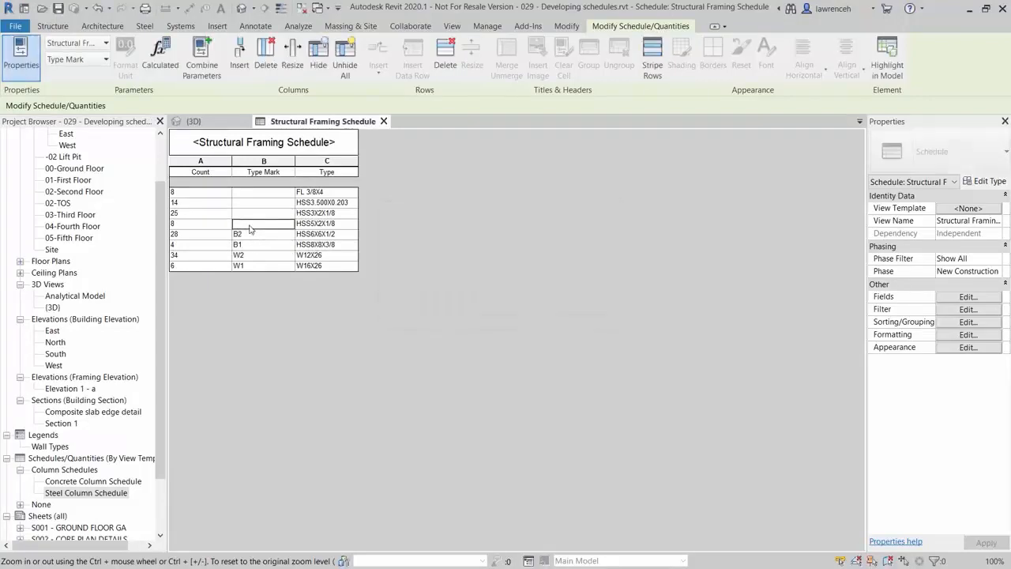
type("B3")
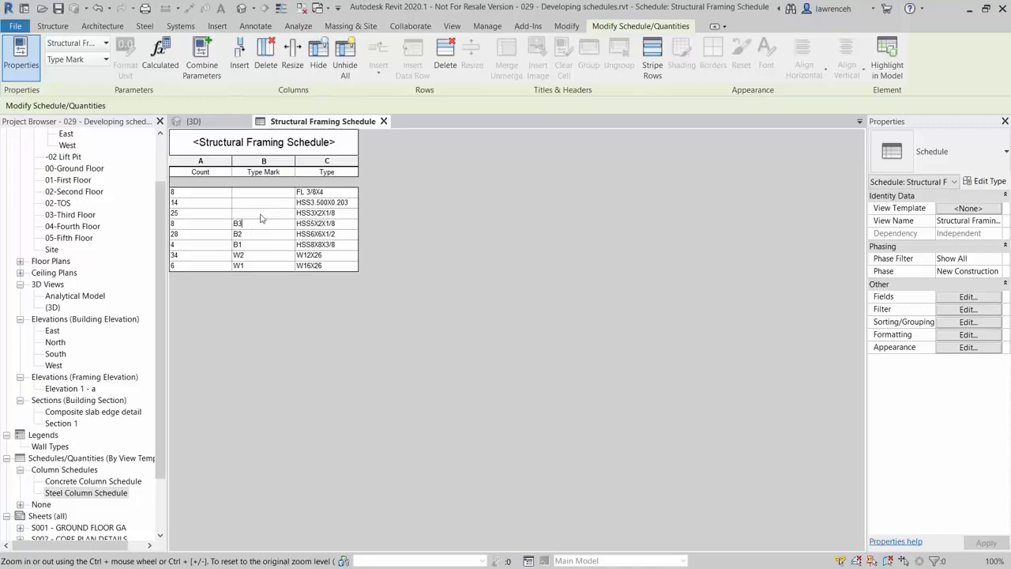
left_click(263, 215)
left_click(544, 308)
left_click(275, 216)
type("B4")
left_click(258, 203)
left_click(537, 308)
Assign type mark B5 to HSS3.500X0.203 and BR1 to FL 3/8X4, applying each to all elements of the type
left_click(260, 203)
type("B5")
left_click(249, 193)
left_click(538, 308)
left_click(256, 194)
type("BR1")
left_click(283, 264)
left_click(536, 309)
Sort the structural framing schedule by Type Mark instead of Type
left_click(968, 324)
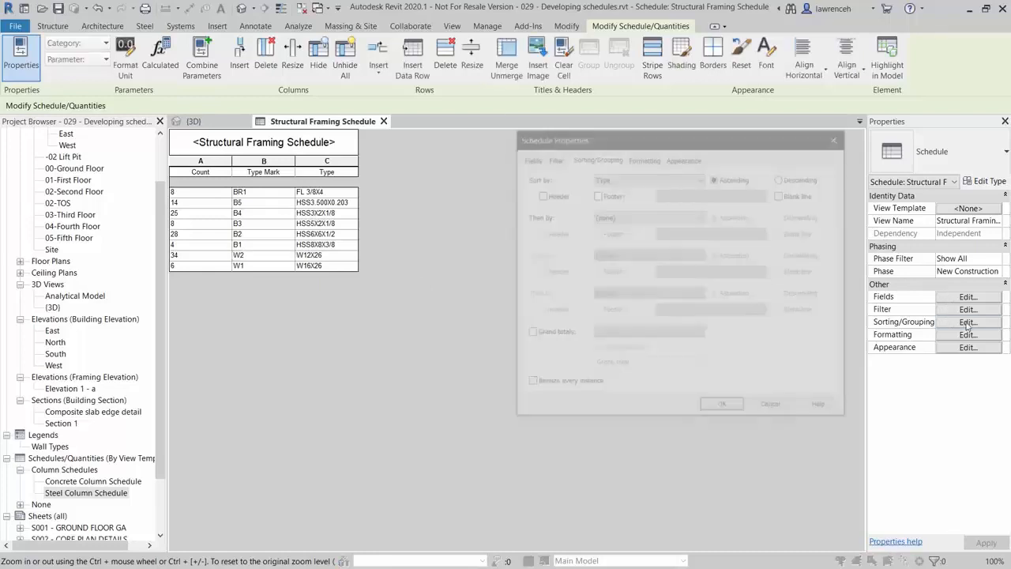
left_click(699, 181)
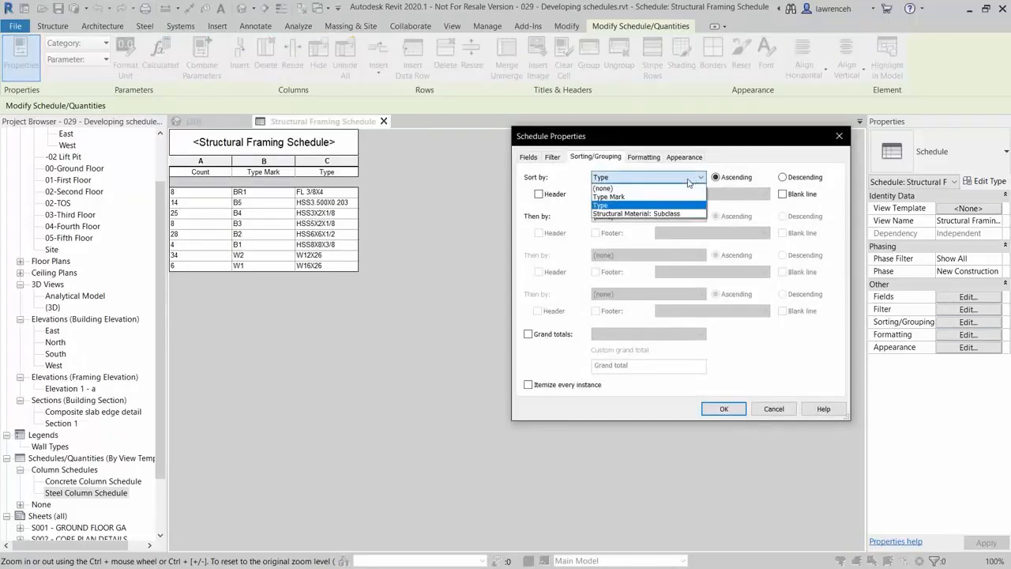
left_click(635, 197)
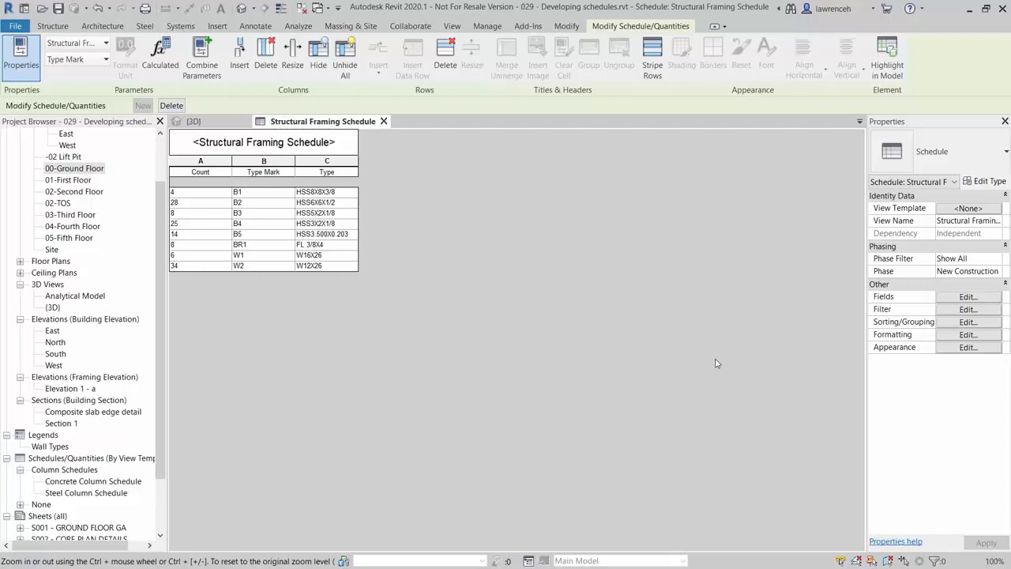
Add the Volume field to the scheduled fields of the structural framing schedule
left_click(964, 299)
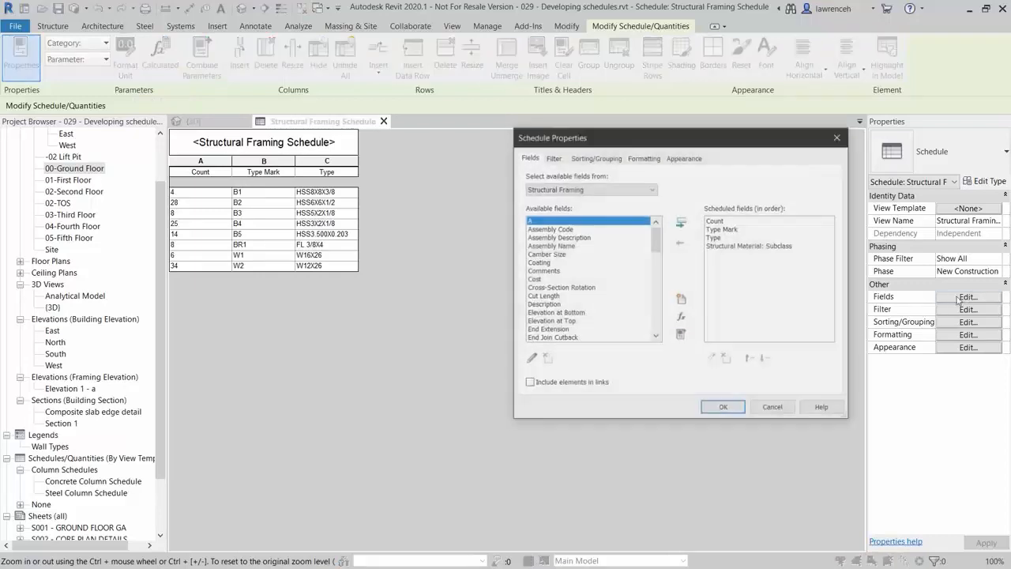
left_click_drag(737, 140, 590, 143)
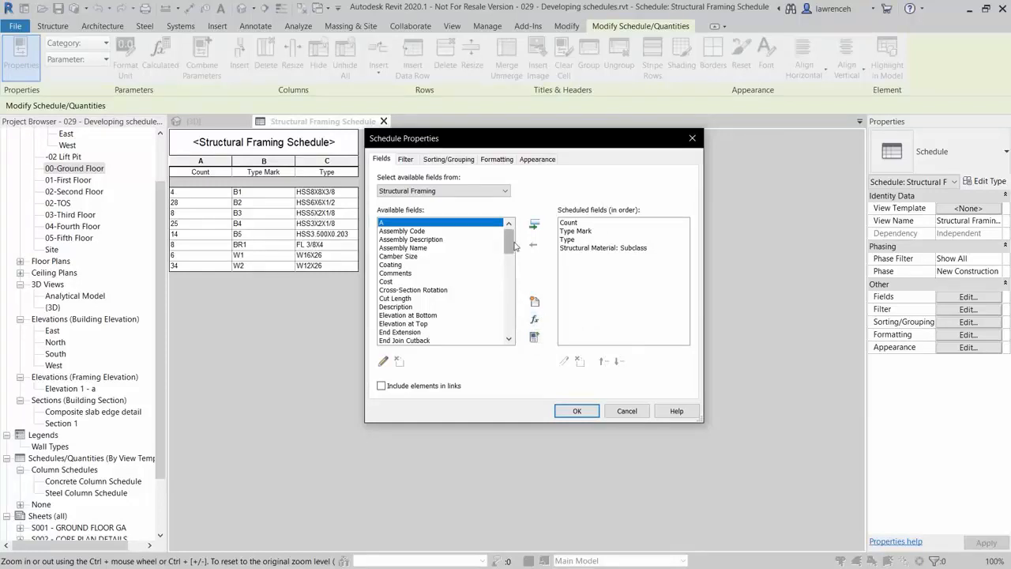
left_click_drag(508, 249, 517, 330)
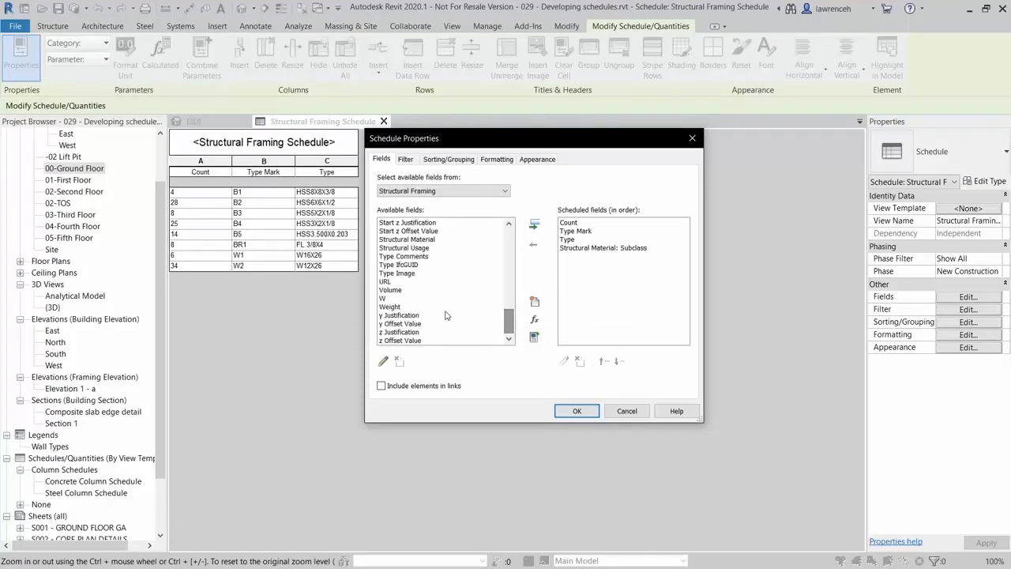
left_click(393, 291)
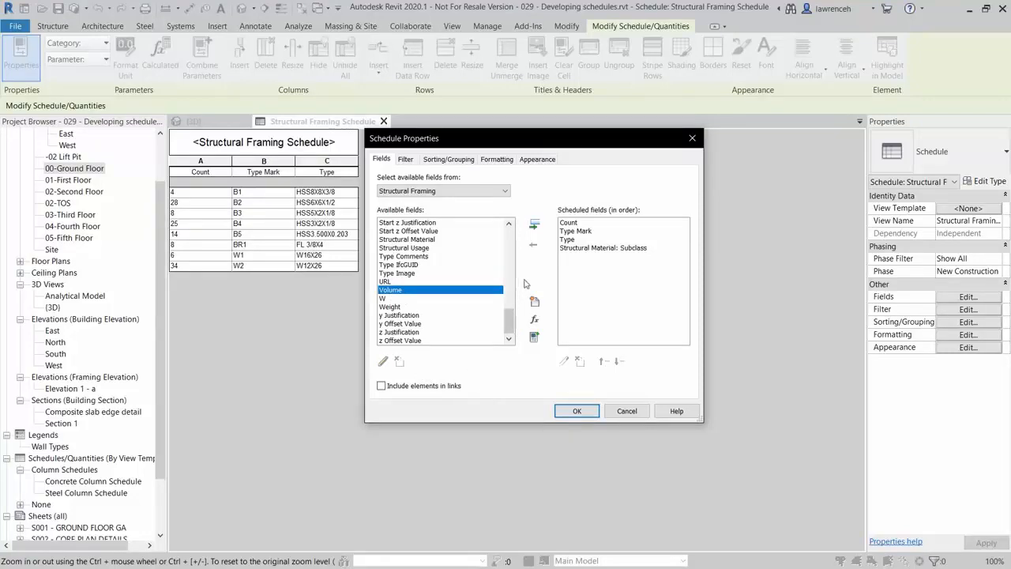
left_click(534, 224)
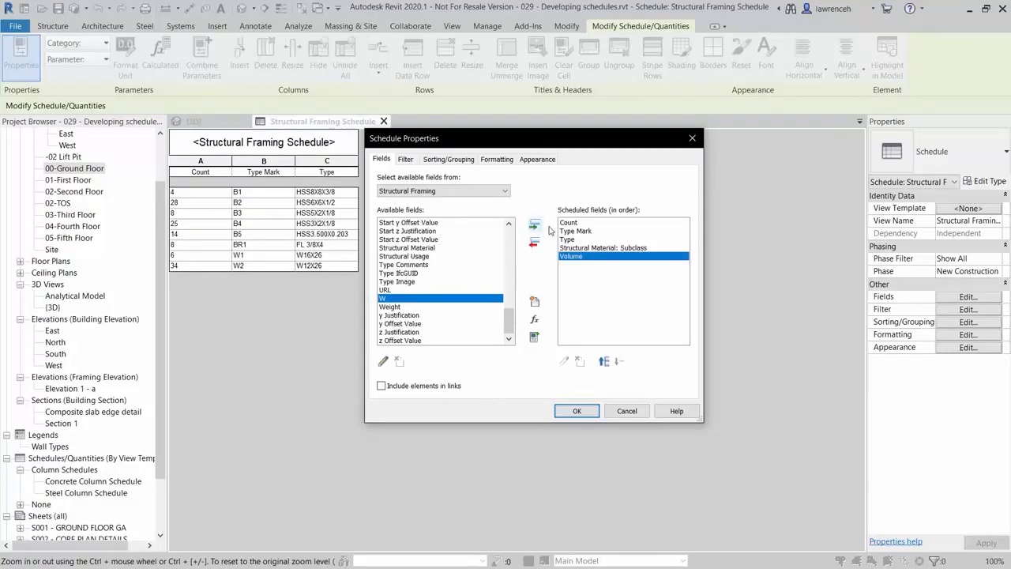
Start a calculated value for the schedule and name it Weight (Tonnes)
left_click(535, 321)
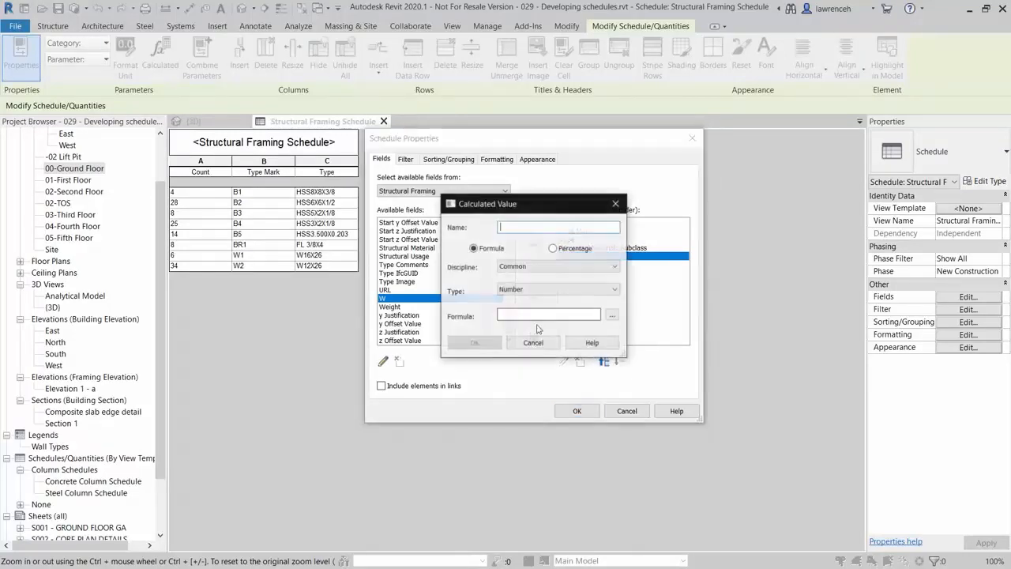
type("W")
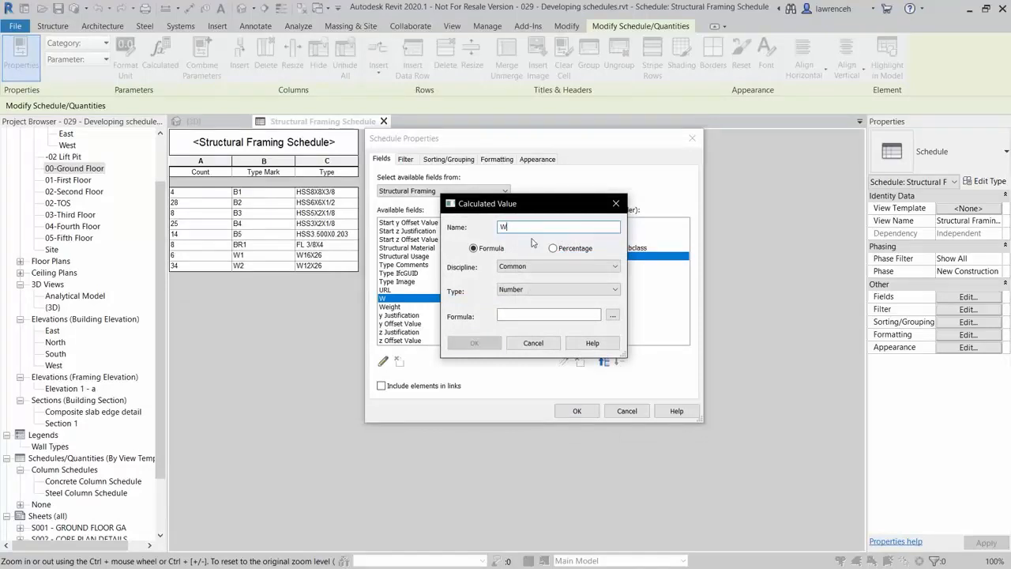
type("eight")
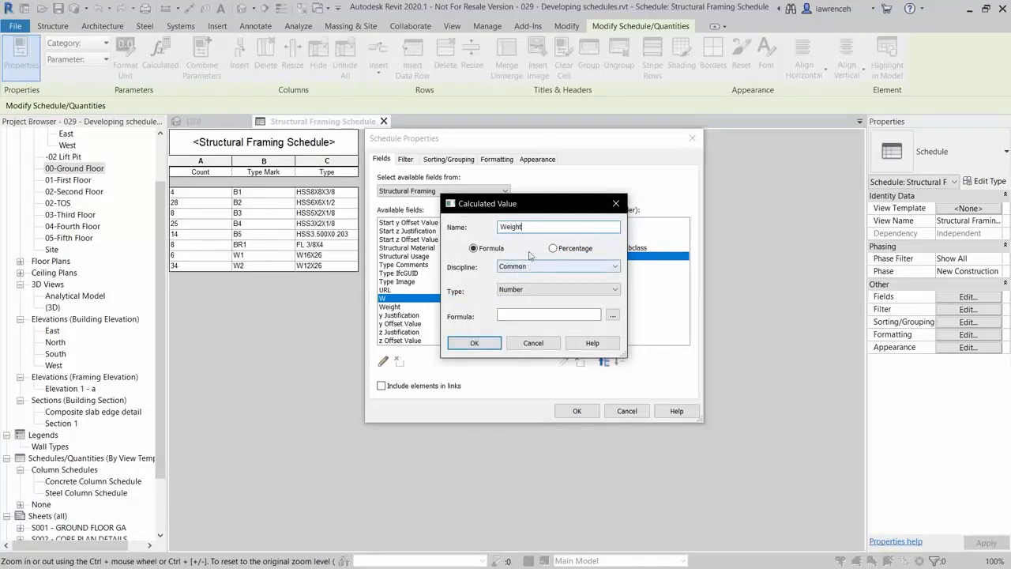
type(" (")
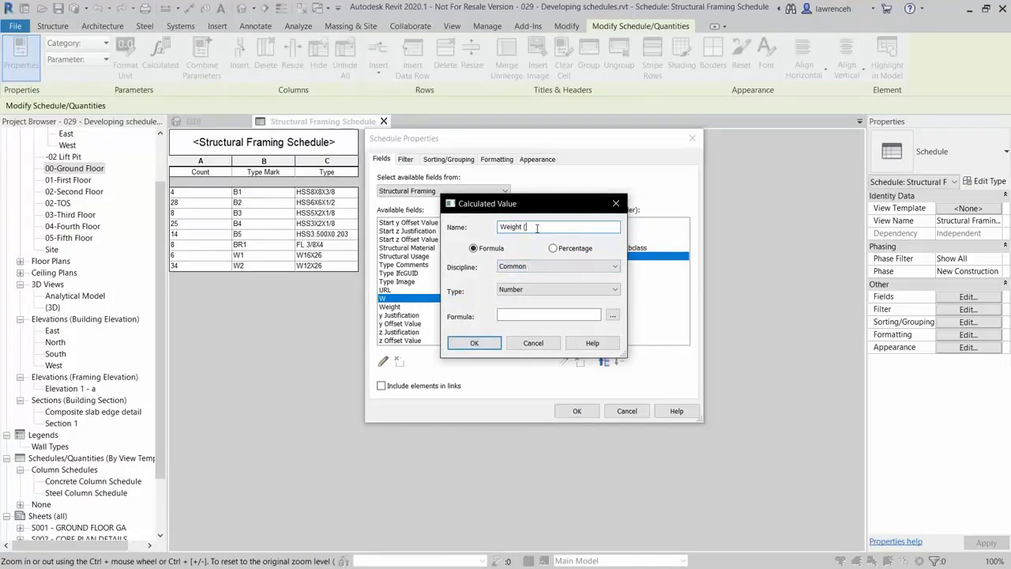
type("Tonnes")
Build the formula (Volume*490) for the weight value with the Number type and try to accept it
left_click(526, 315)
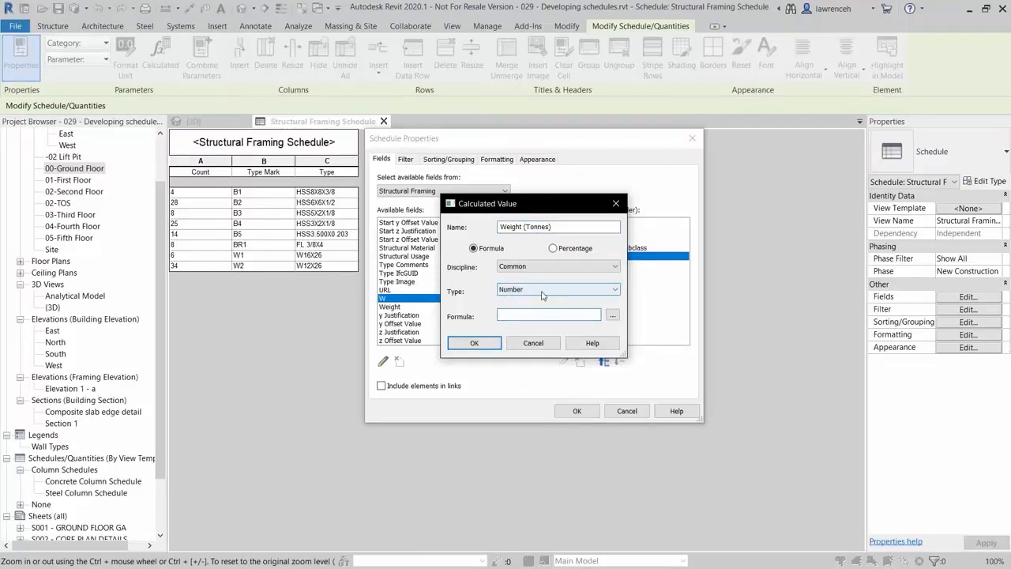
left_click(542, 293)
left_click(538, 317)
left_click(522, 316)
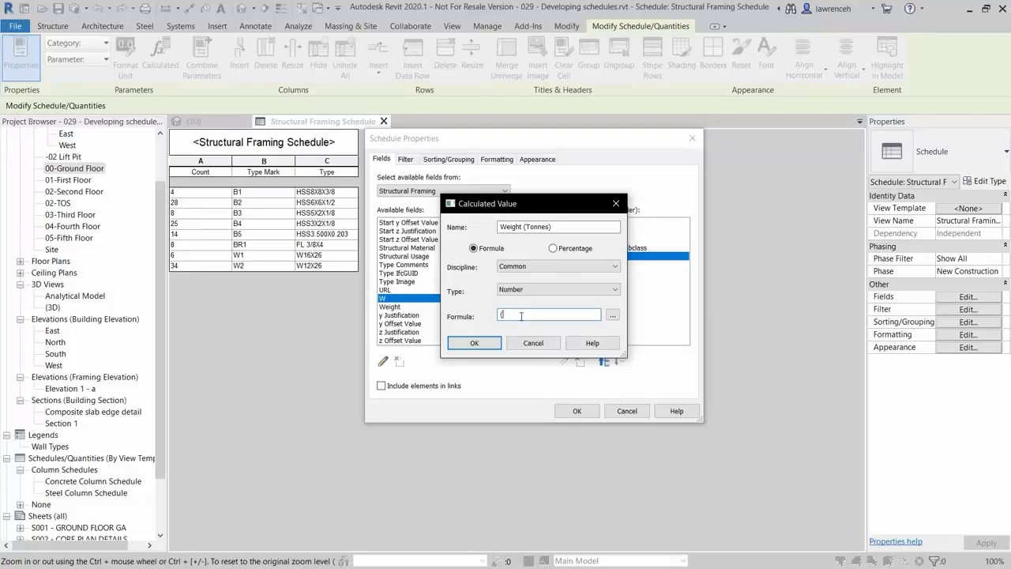
left_click(612, 316)
left_click(474, 242)
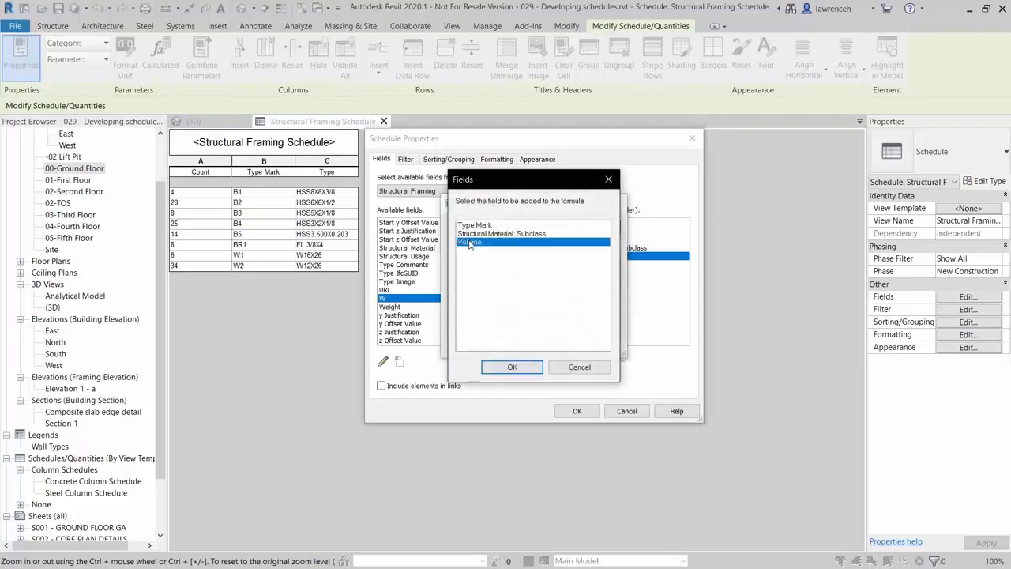
left_click(508, 368)
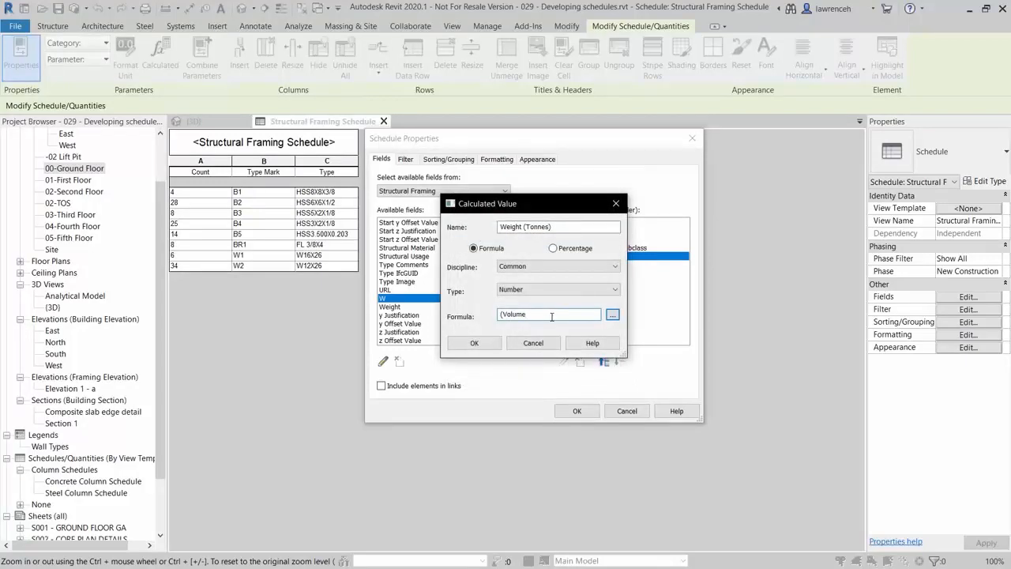
type("*490")
left_click(475, 344)
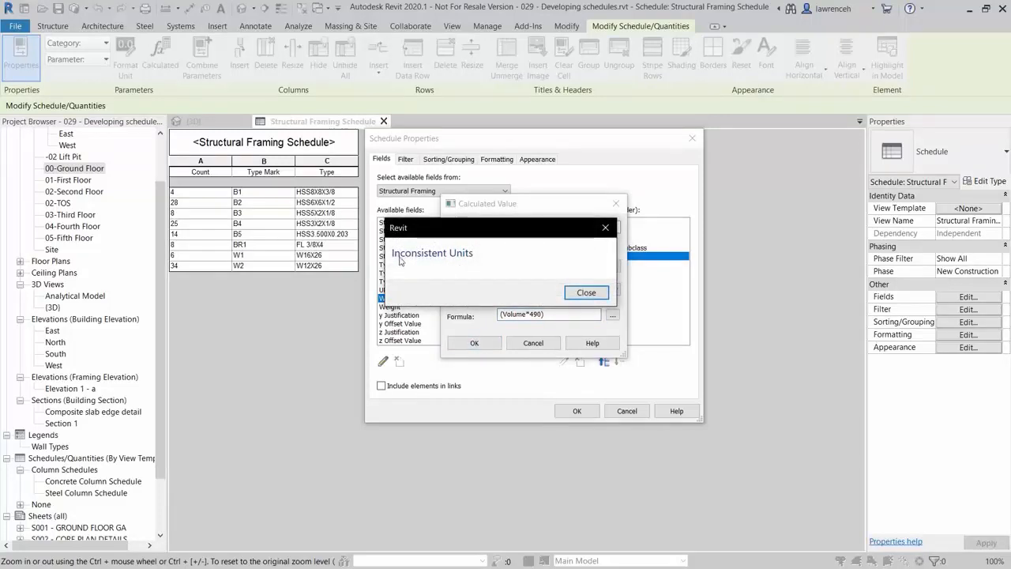
left_click_drag(496, 231, 496, 219)
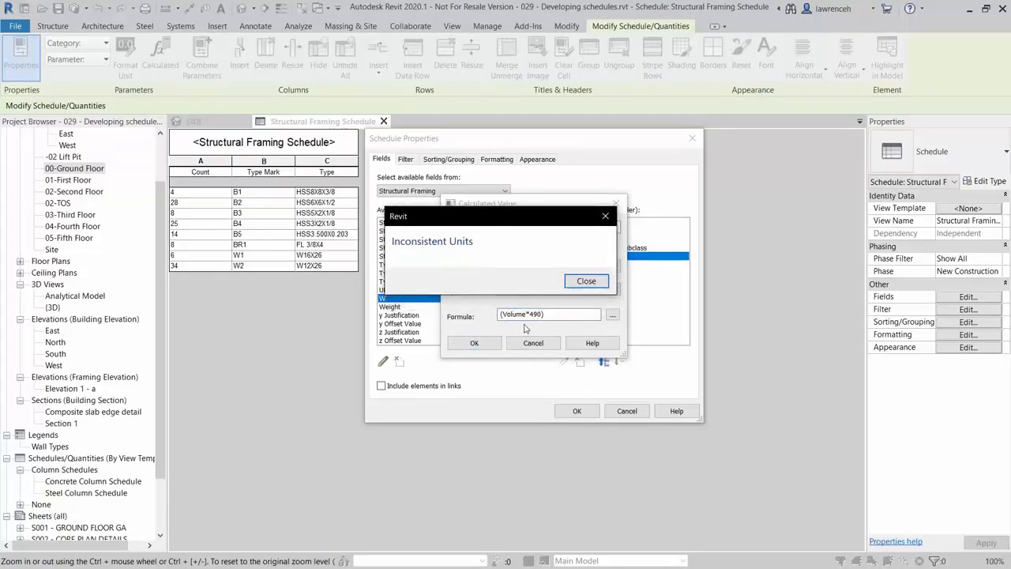
left_click(583, 283)
Extend the weight formula to (Volume*490)/1CF and accept the calculated value
left_click(572, 313)
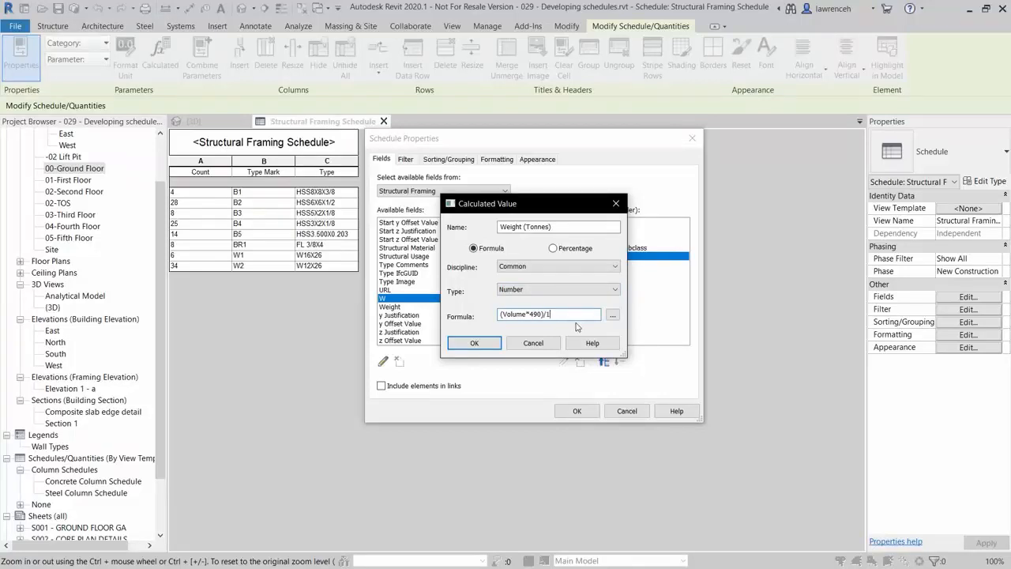
type("/1CF")
left_click(490, 344)
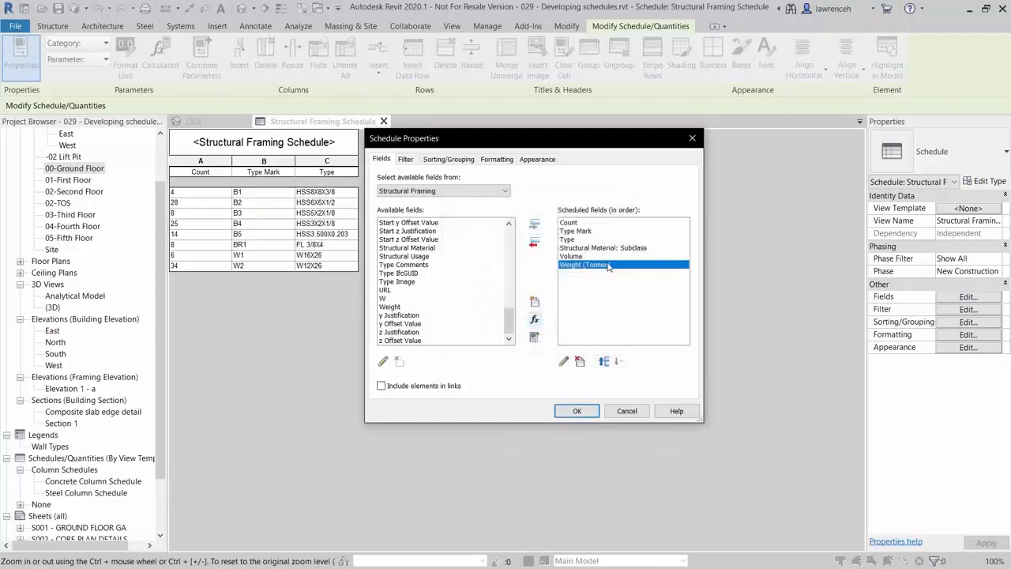
Edit the Weight (Tonnes) formula to enclose (Volume * 490) / 1 CF in outer parentheses and apply the schedule fields
left_click(563, 362)
left_click(588, 315)
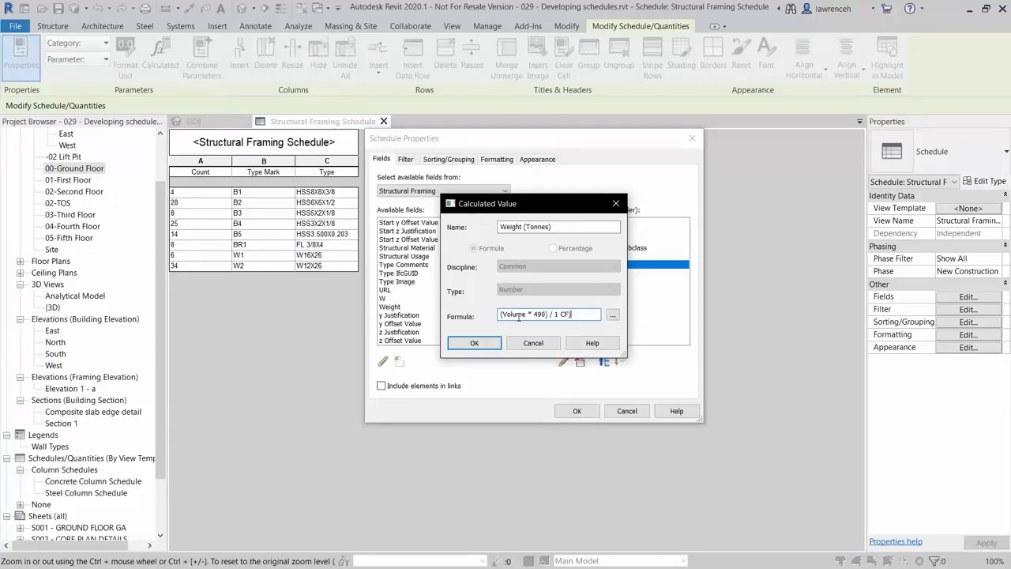
type("(")
left_click(589, 312)
left_click(475, 343)
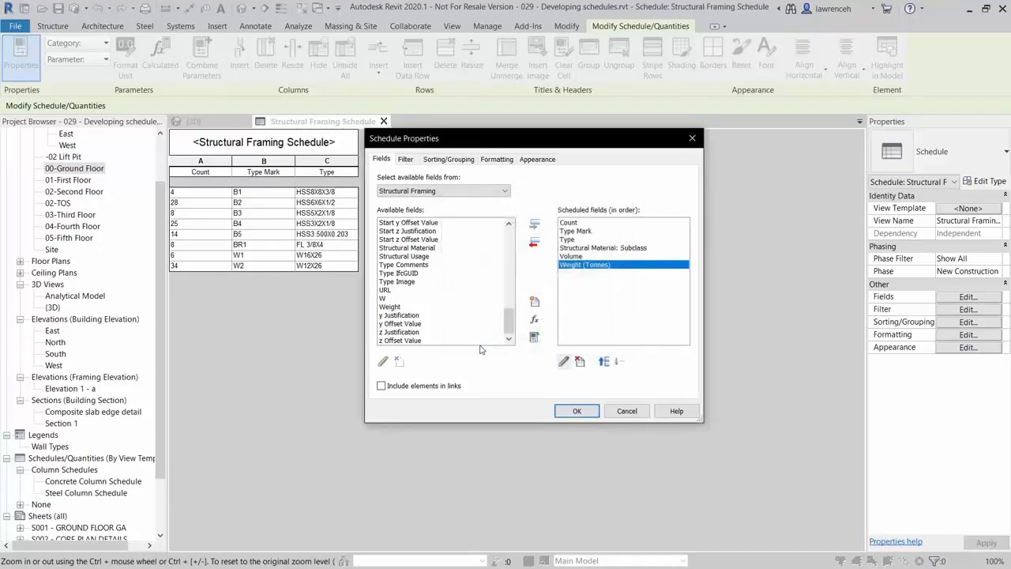
left_click(576, 412)
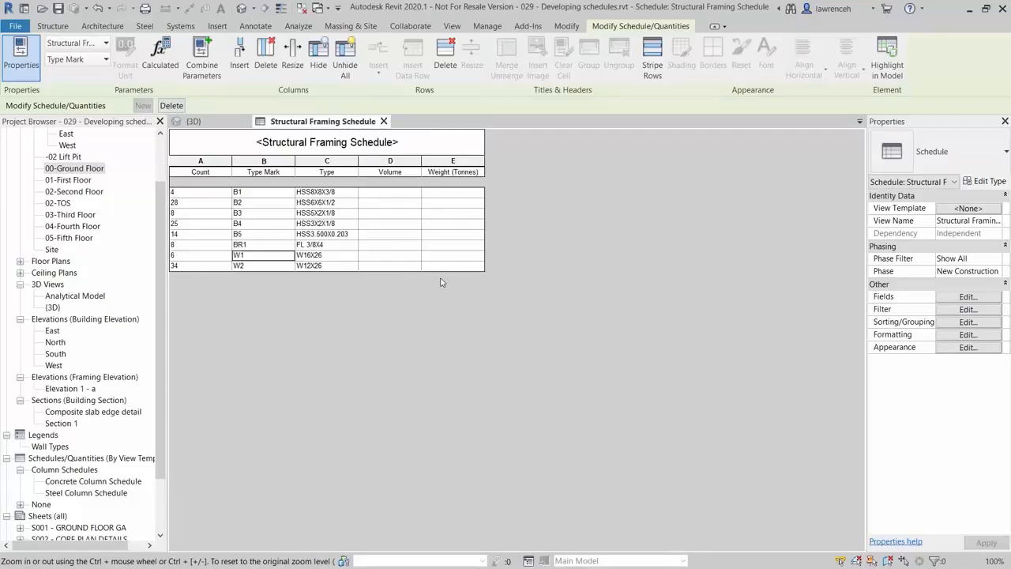
Set the Volume and Weight (Tonnes) fields of the structural framing schedule to calculate totals and apply the formatting
left_click(970, 335)
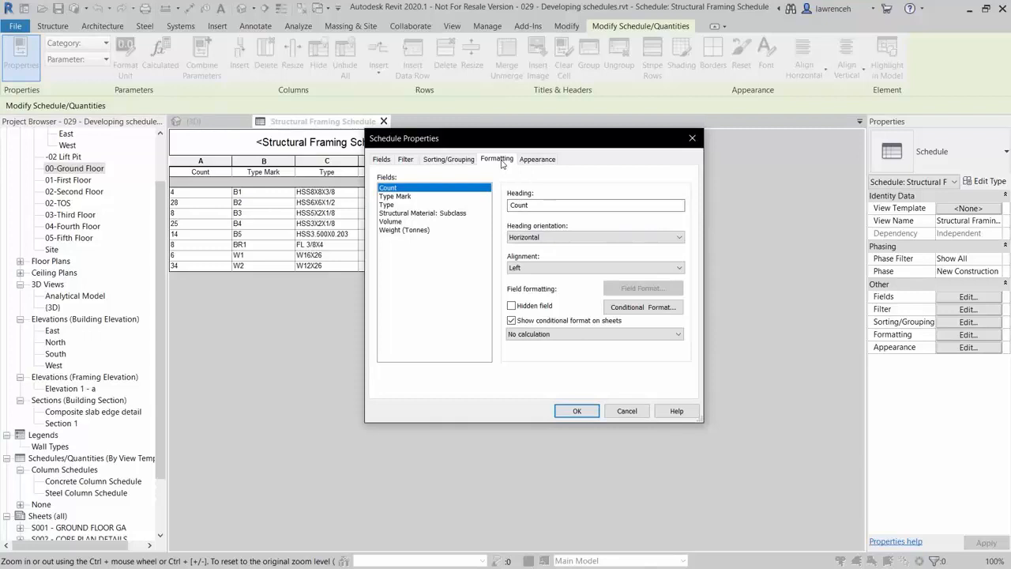
left_click(393, 222)
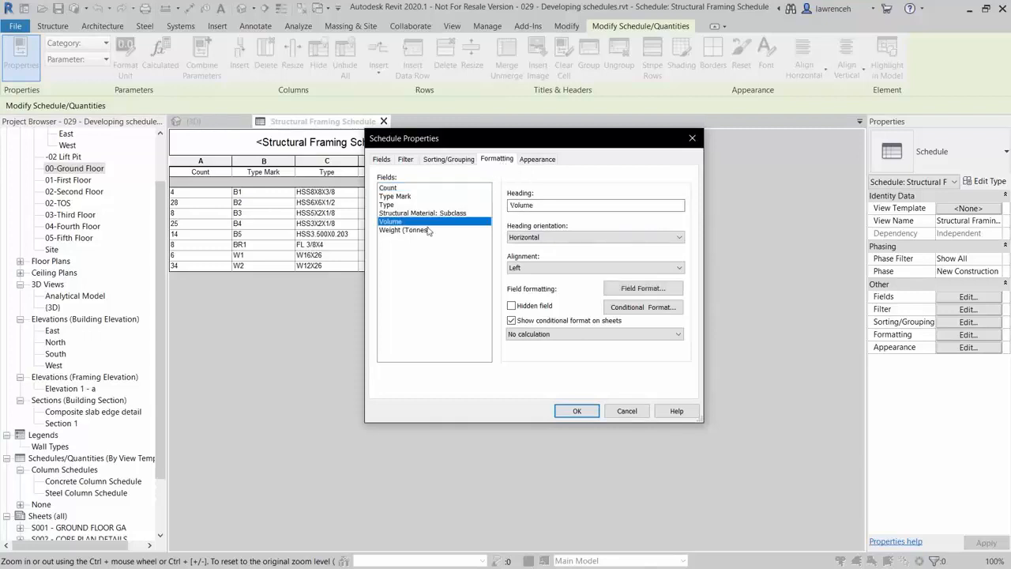
left_click(560, 335)
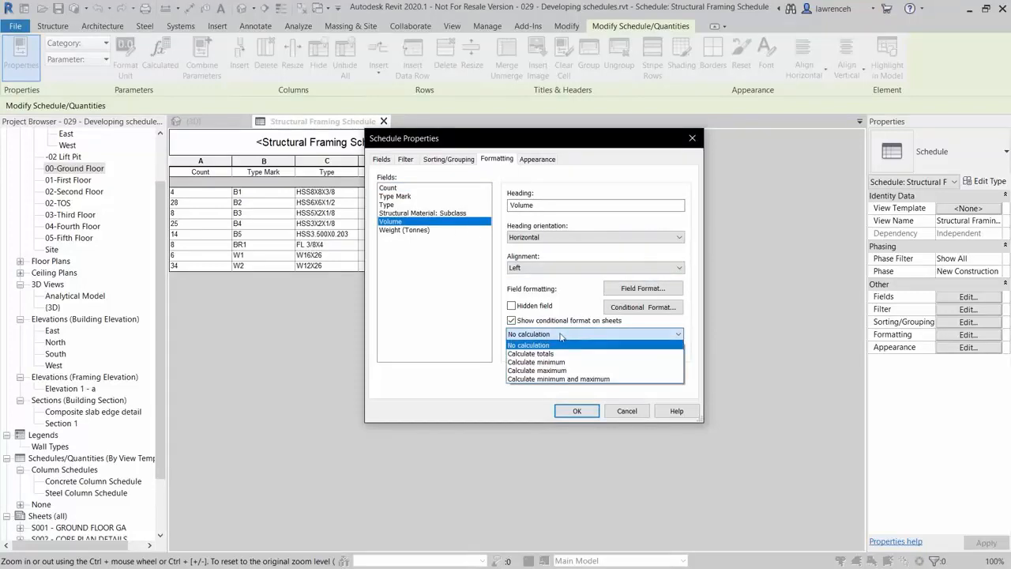
left_click(565, 354)
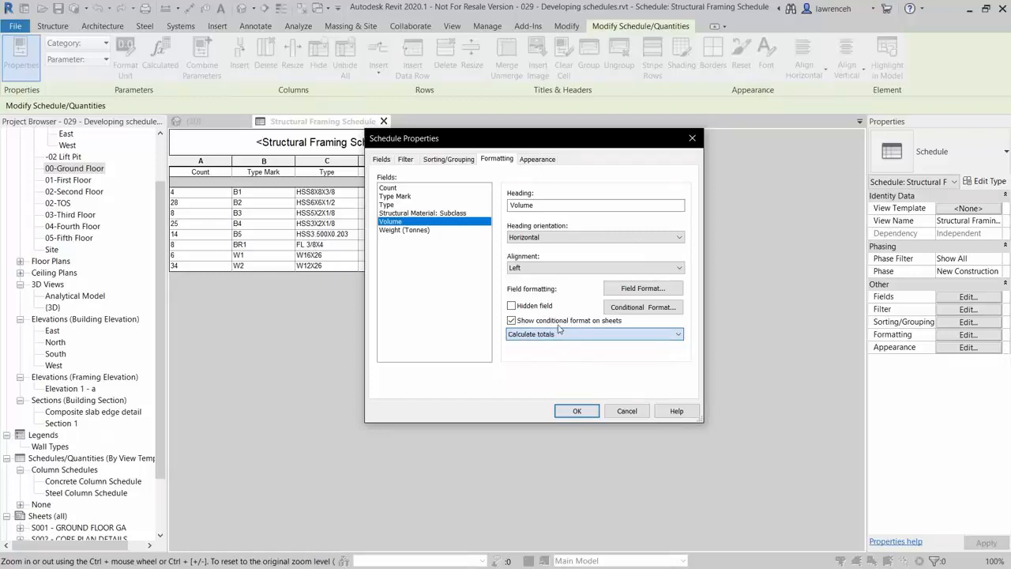
left_click(423, 231)
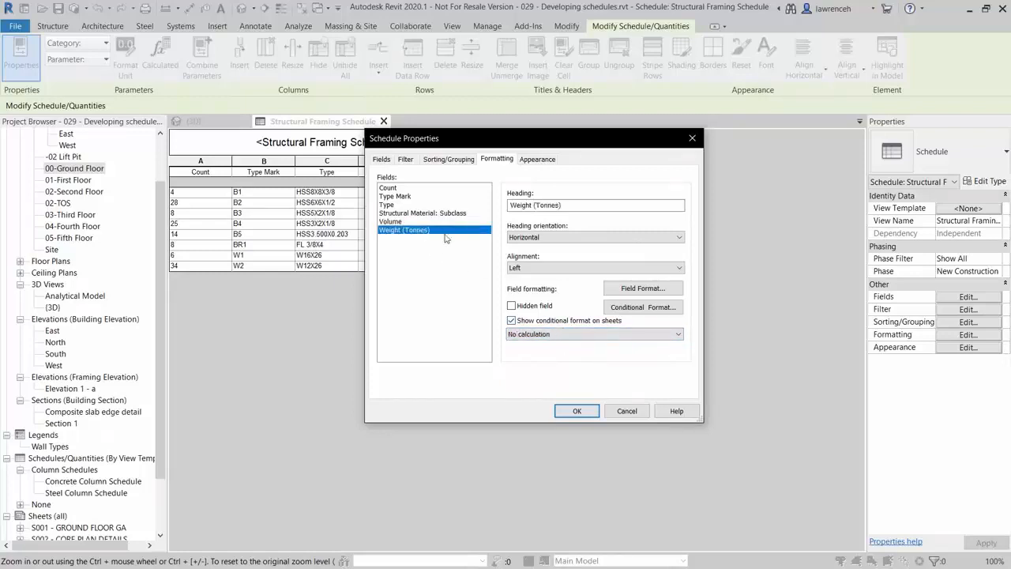
left_click(602, 334)
left_click(582, 353)
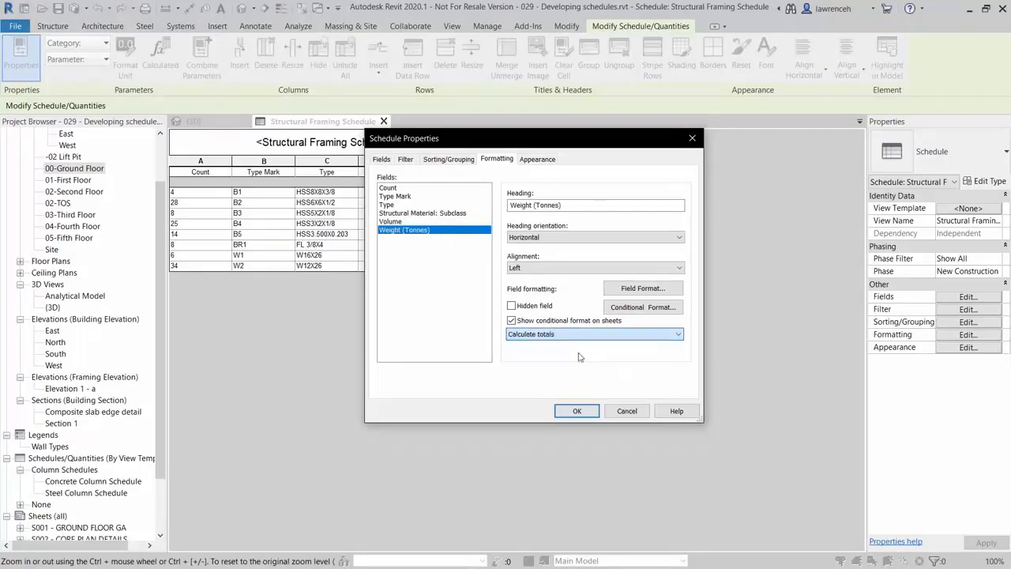
left_click(589, 411)
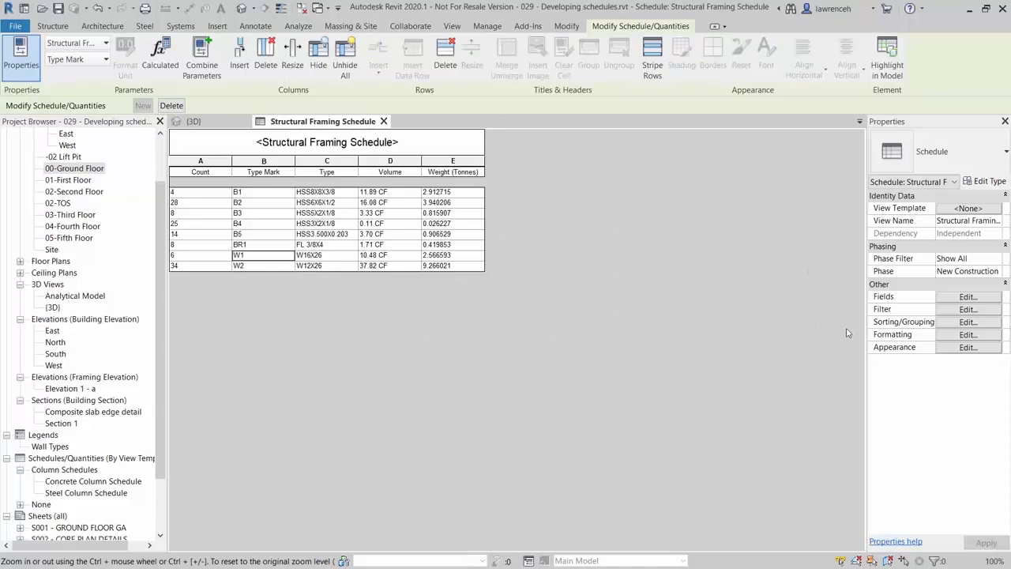
Hide the Volume field and add grand totals with title, count and totals to the structural framing schedule
left_click(965, 337)
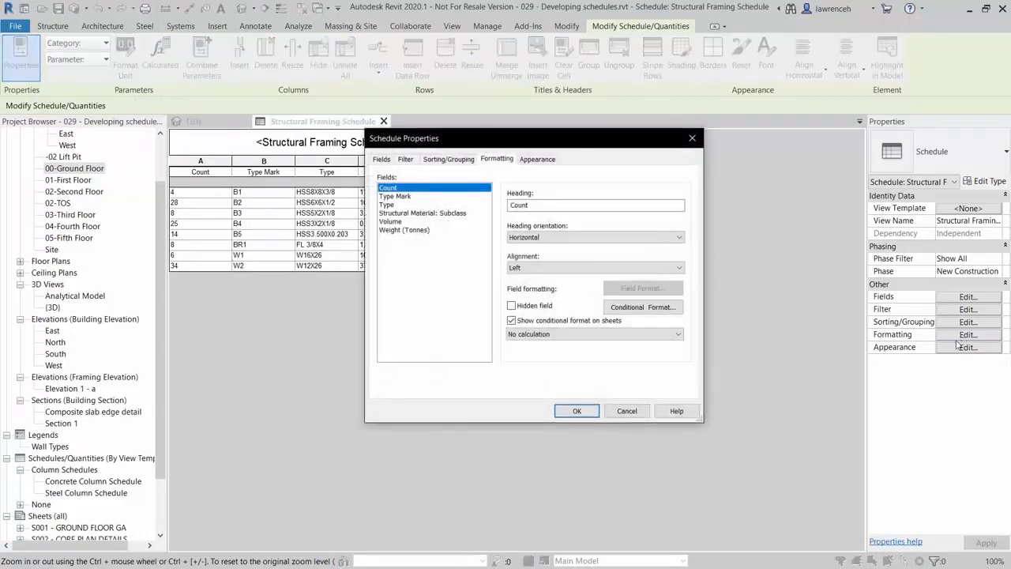
left_click(400, 222)
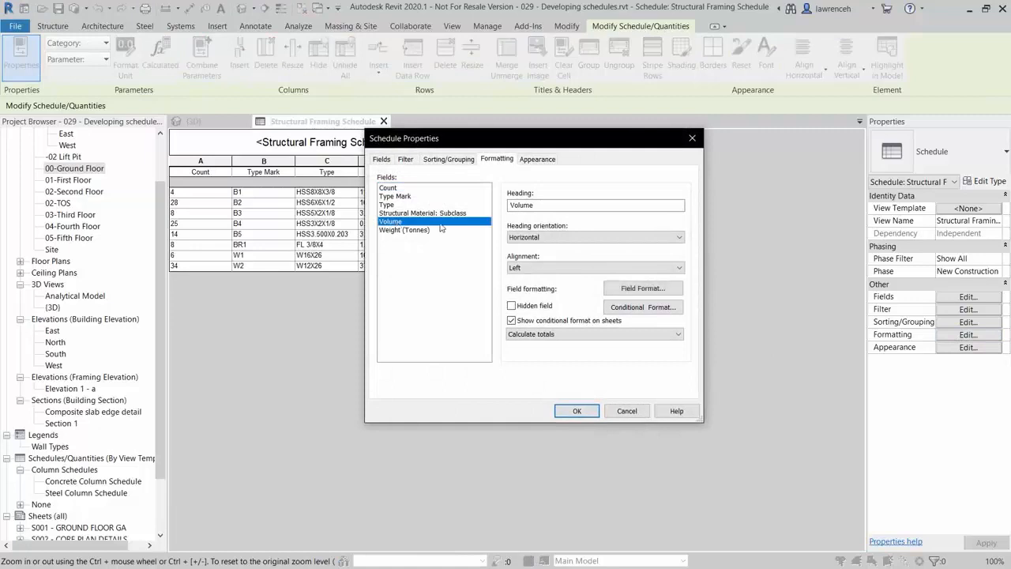
left_click(511, 305)
left_click(429, 160)
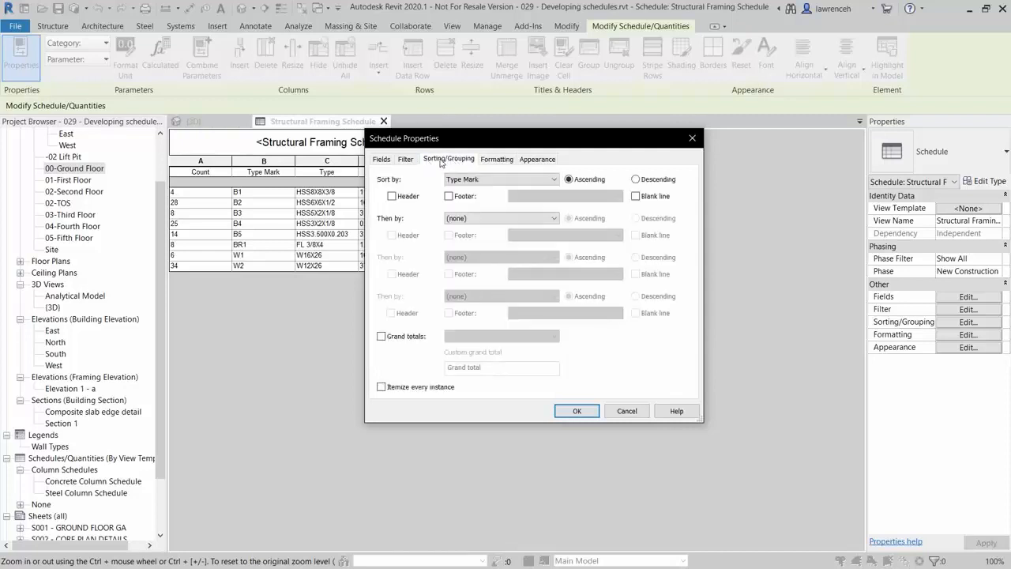
left_click(382, 337)
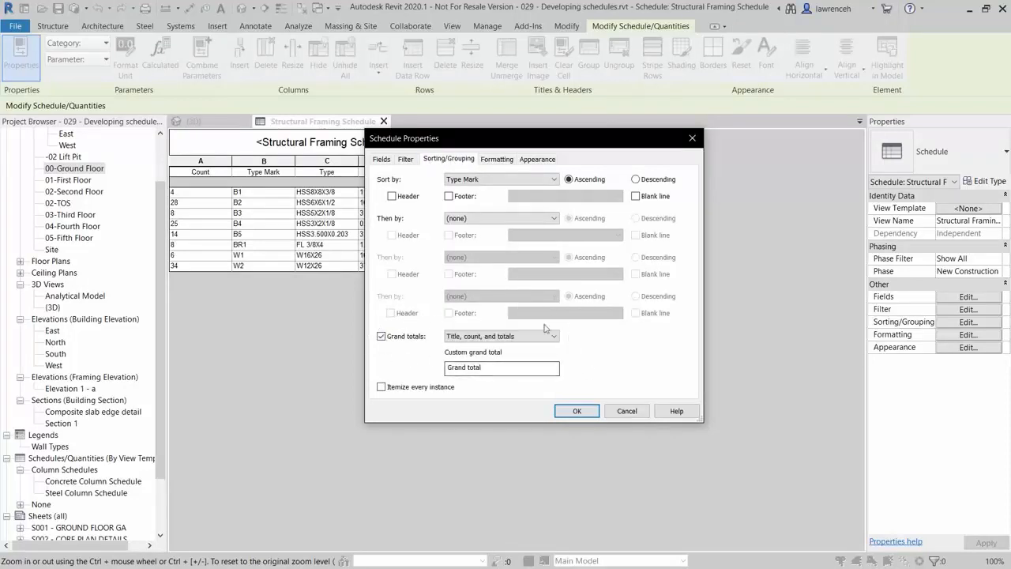
left_click(577, 411)
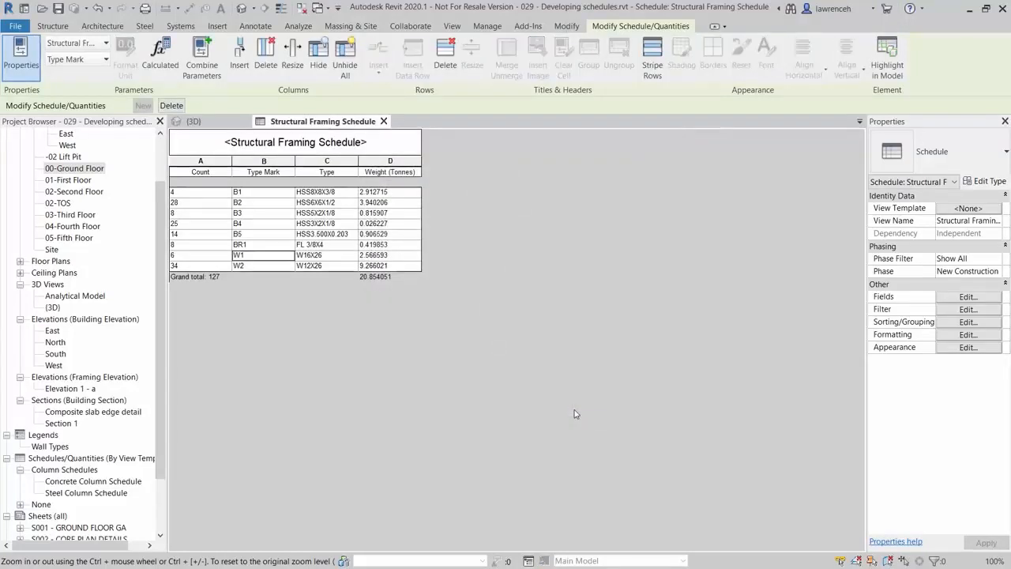
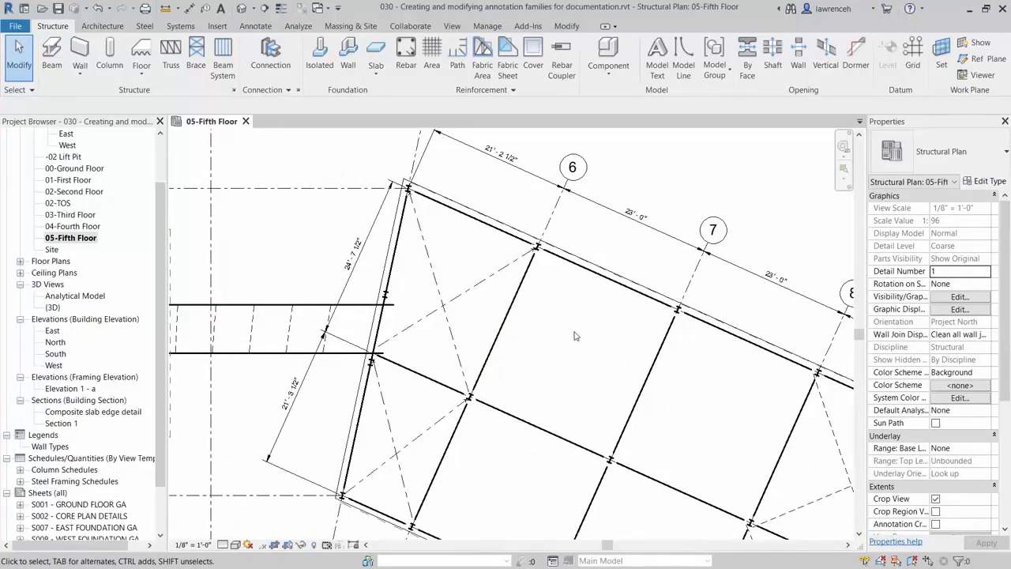
Start tagging by category in the 05-Fifth Floor plan of the 030 model and open the loaded tags list, enlarged for reading
left_click(258, 29)
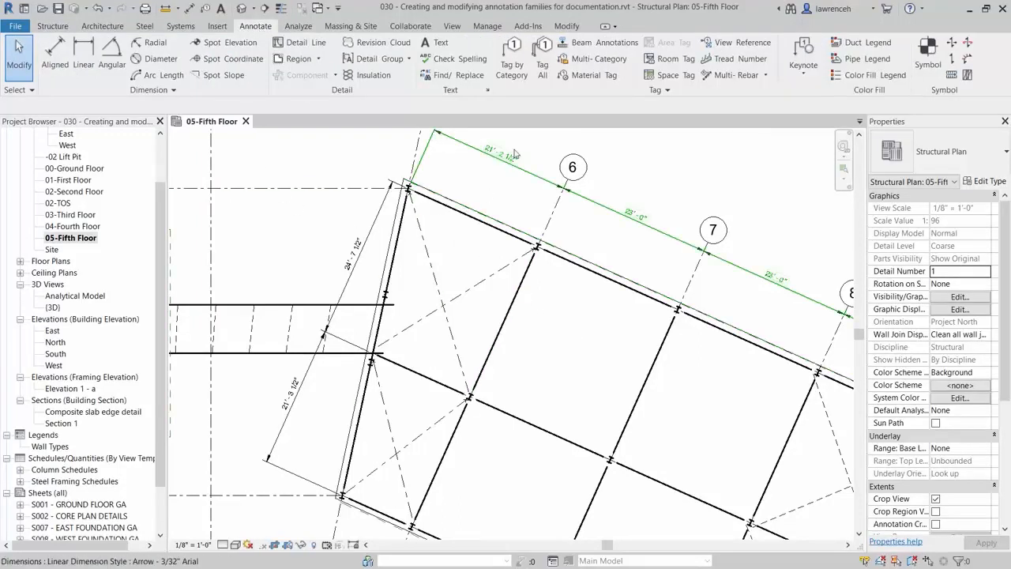
left_click(521, 81)
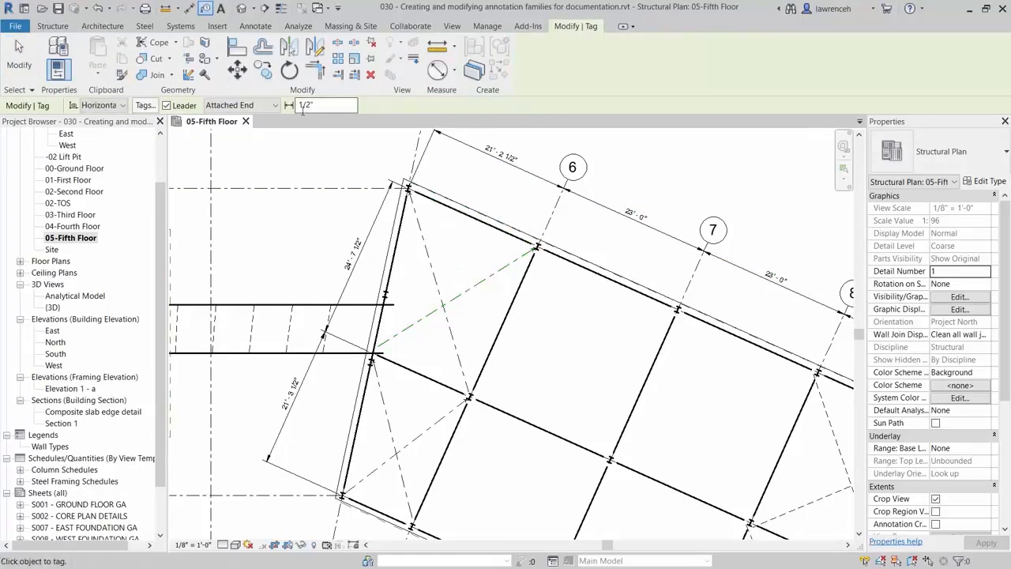
left_click(122, 109)
left_click(122, 109)
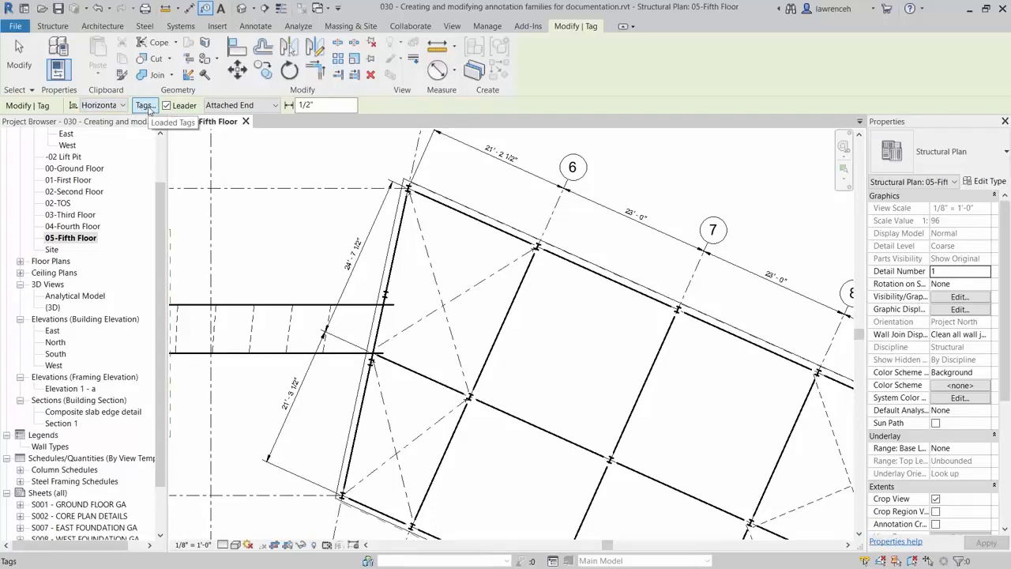
left_click(144, 105)
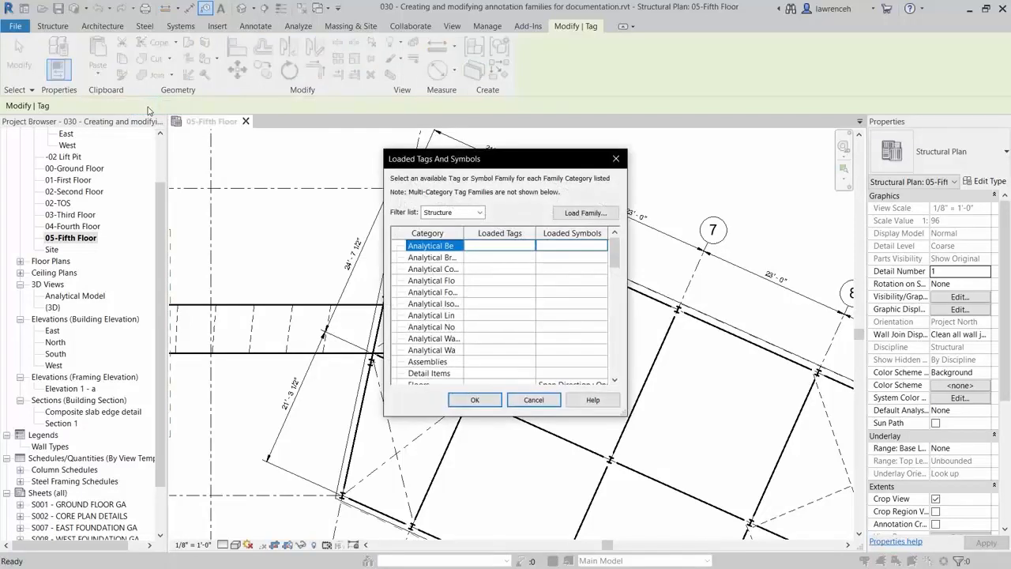
left_click_drag(575, 162, 585, 144)
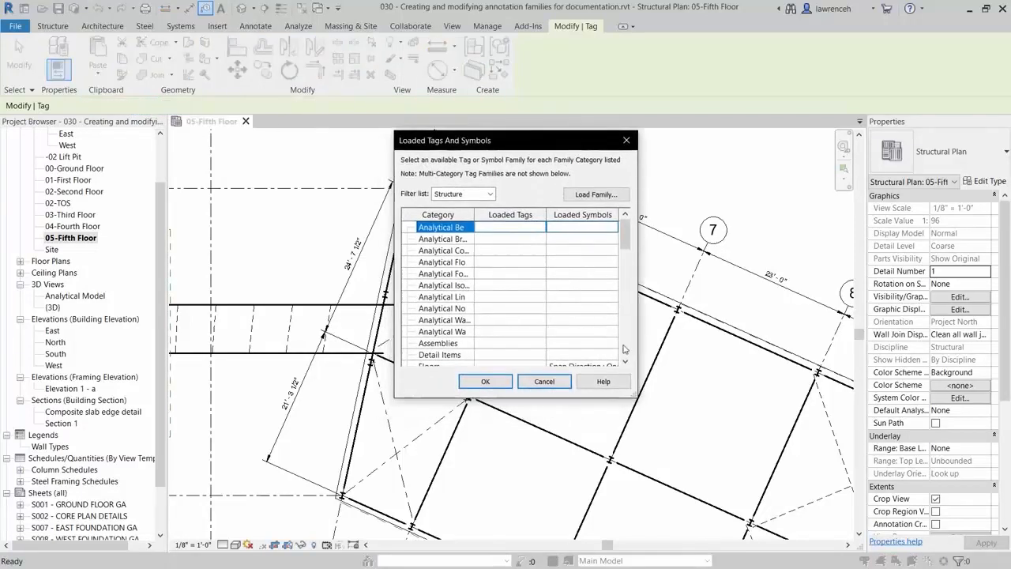
left_click_drag(633, 392, 875, 537)
left_click_drag(623, 143, 550, 129)
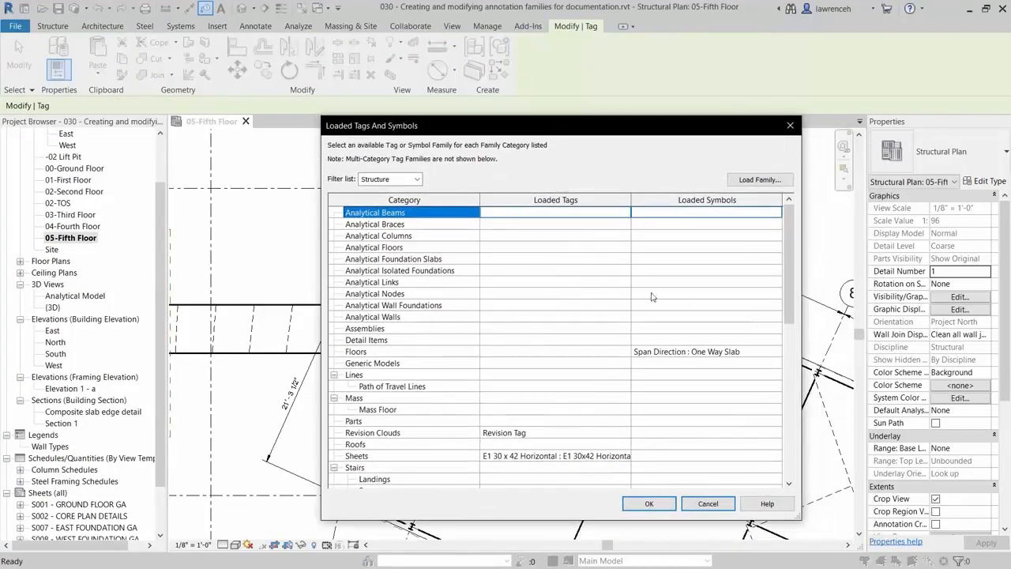
Assign Structural Framing Tag : Standard as the loaded tag for the Structural Framing category
left_click_drag(792, 304, 792, 449)
left_click(376, 353)
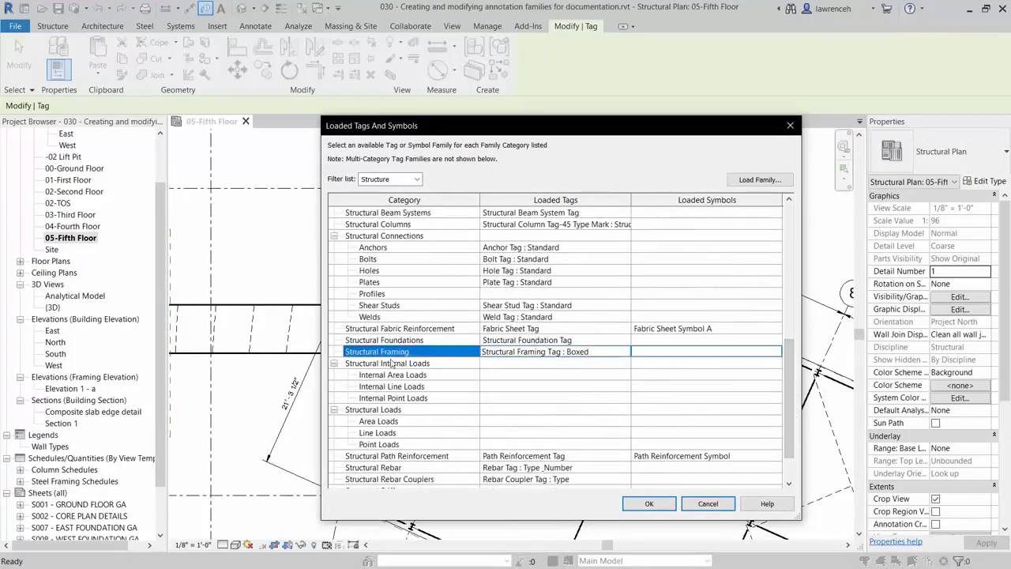
left_click(627, 354)
left_click(625, 352)
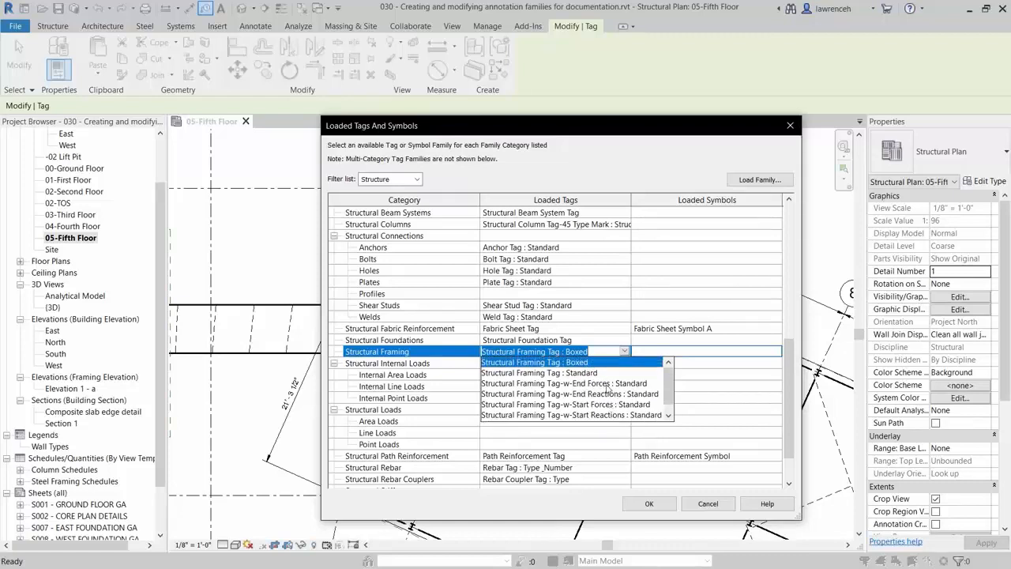
left_click(587, 373)
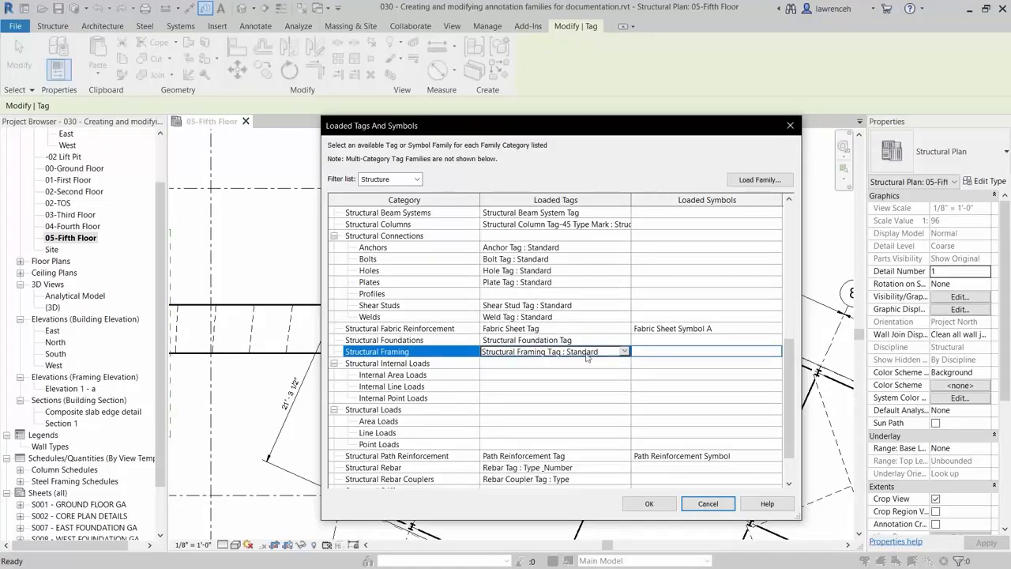
left_click(648, 504)
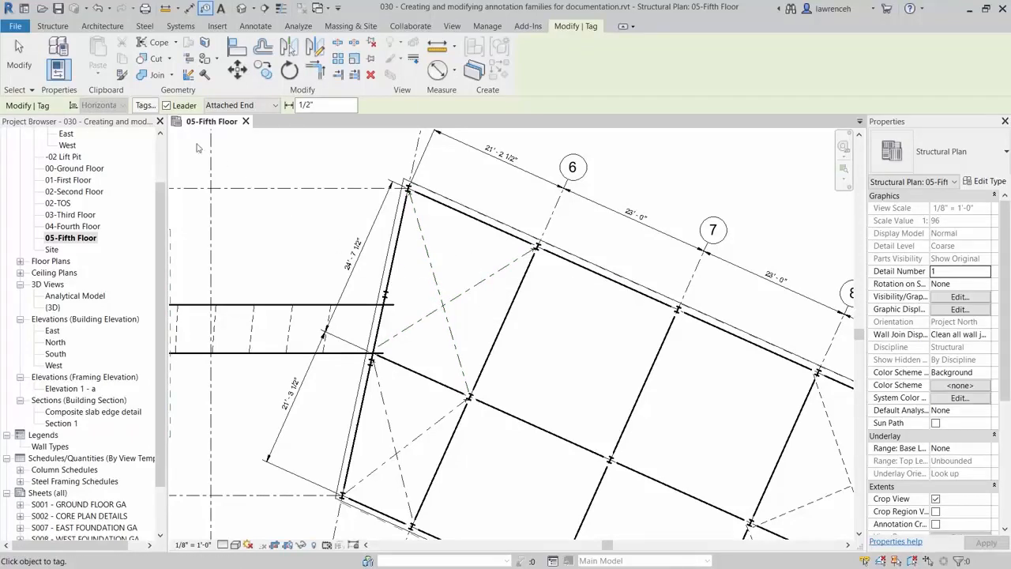
Tag the four diagonal HSS braces in the two bays west of grid 6 without leaders and end the tagging
left_click(167, 106)
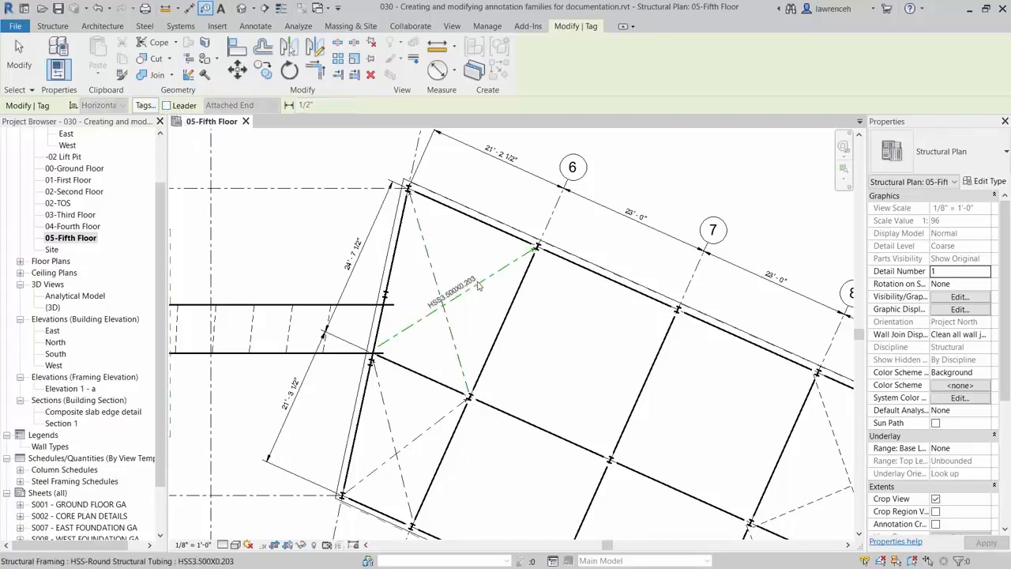
left_click(456, 335)
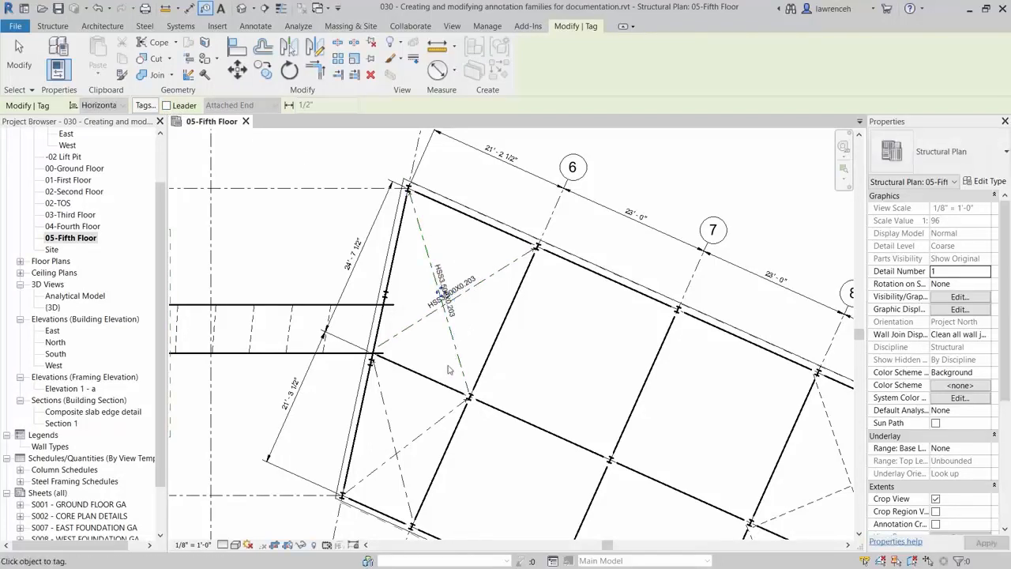
left_click(380, 418)
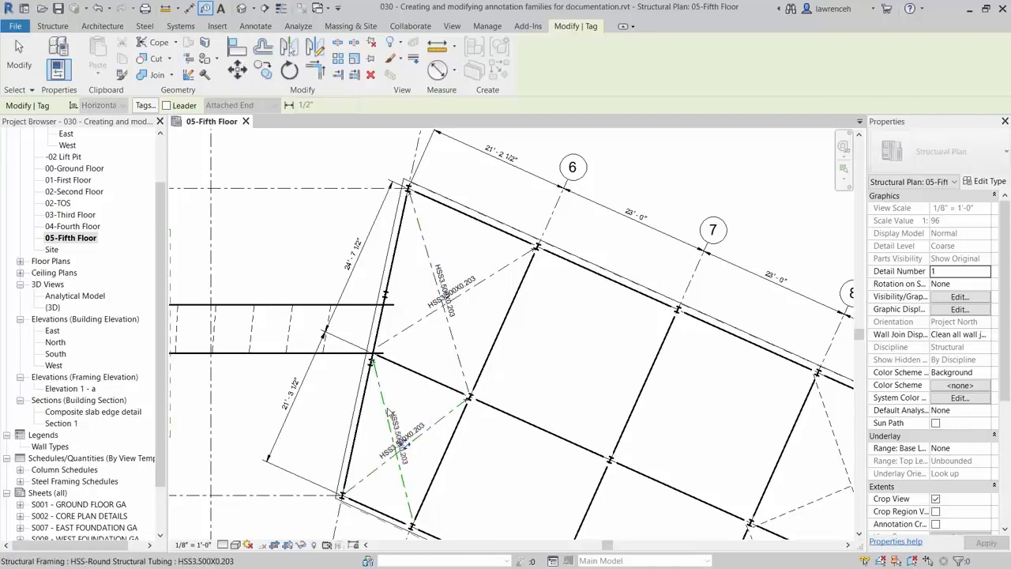
right_click(531, 311)
left_click(557, 328)
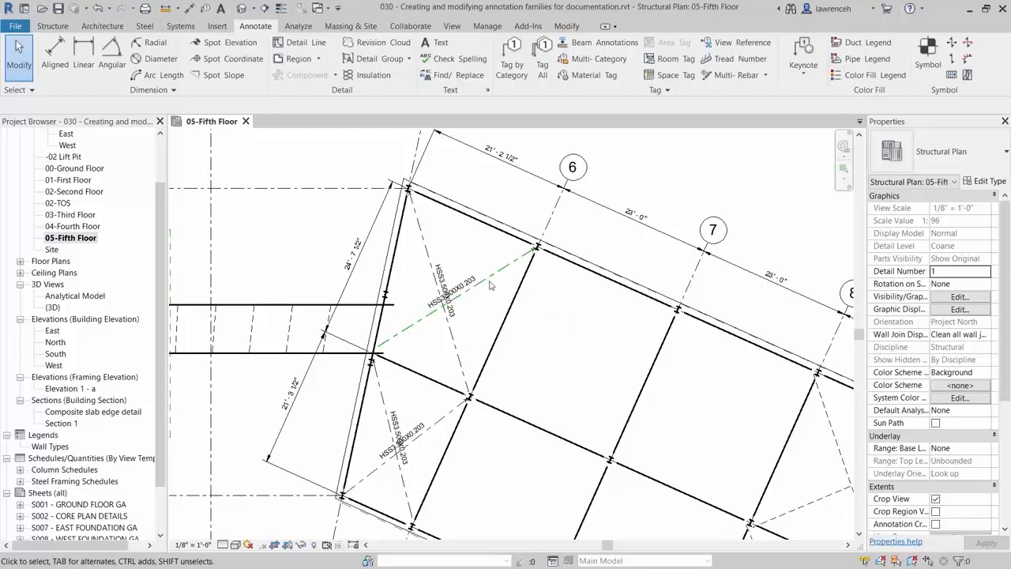
Open the Structural Framing Tag family from a placed brace tag and start editing its label
left_click(451, 294)
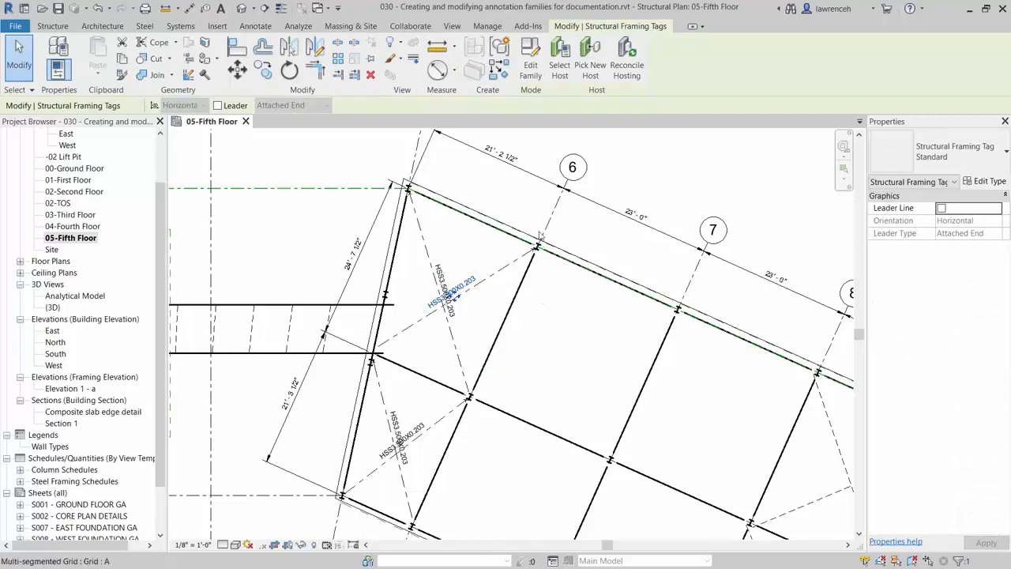
left_click(533, 81)
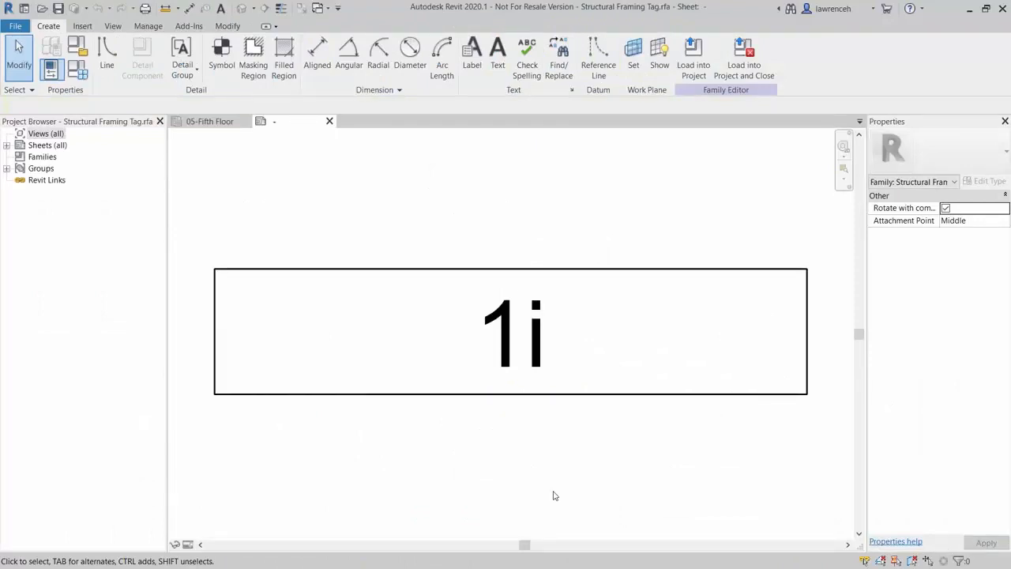
left_click(529, 338)
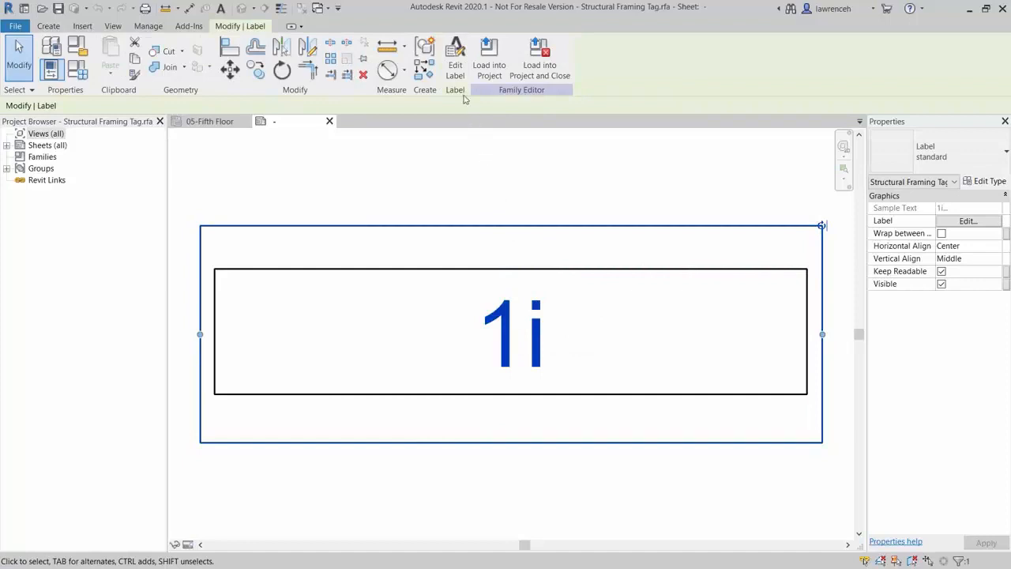
left_click(455, 69)
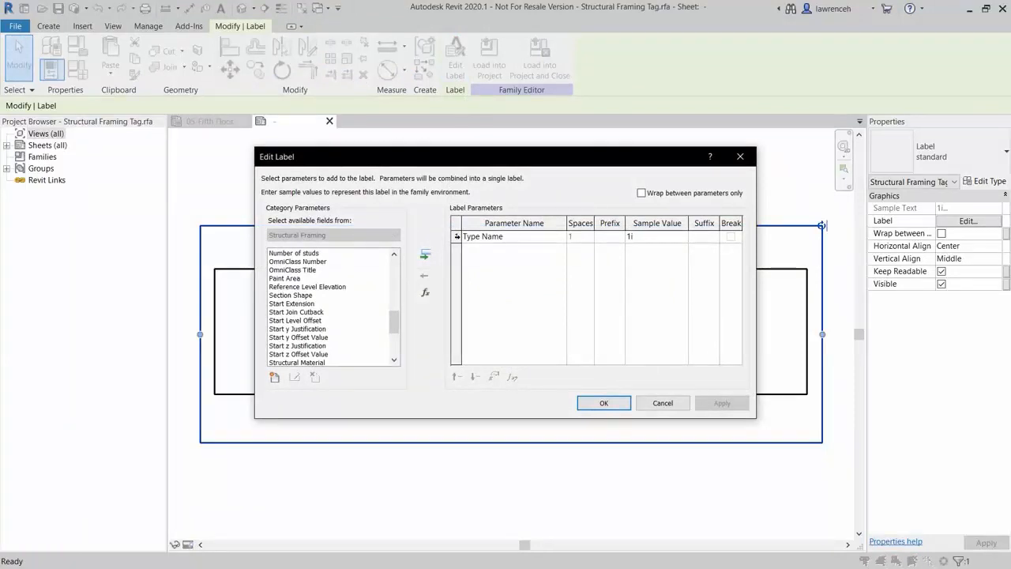
Replace the Type Name parameter in the tag's label with Type Mark
left_click(457, 236)
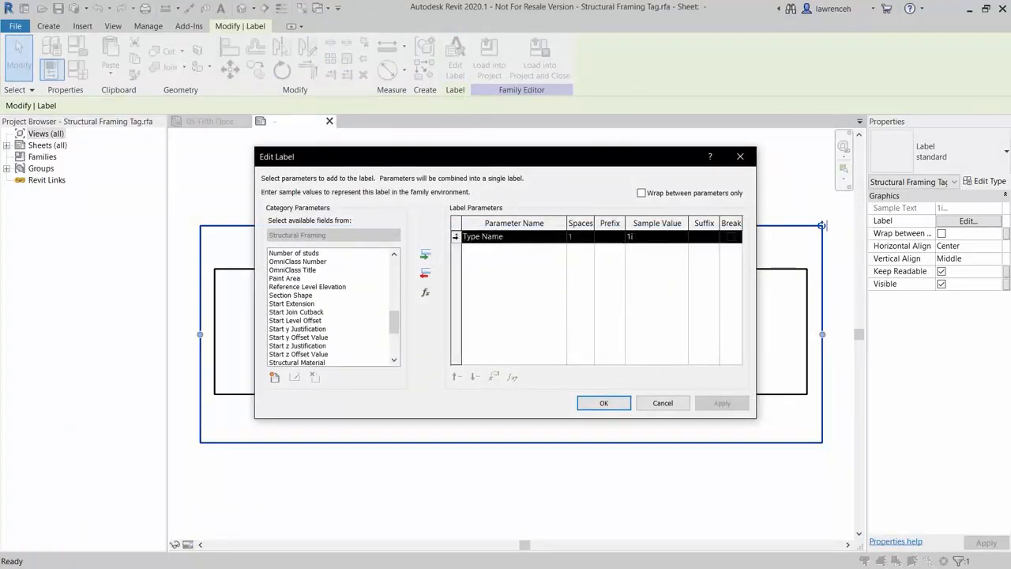
left_click(426, 278)
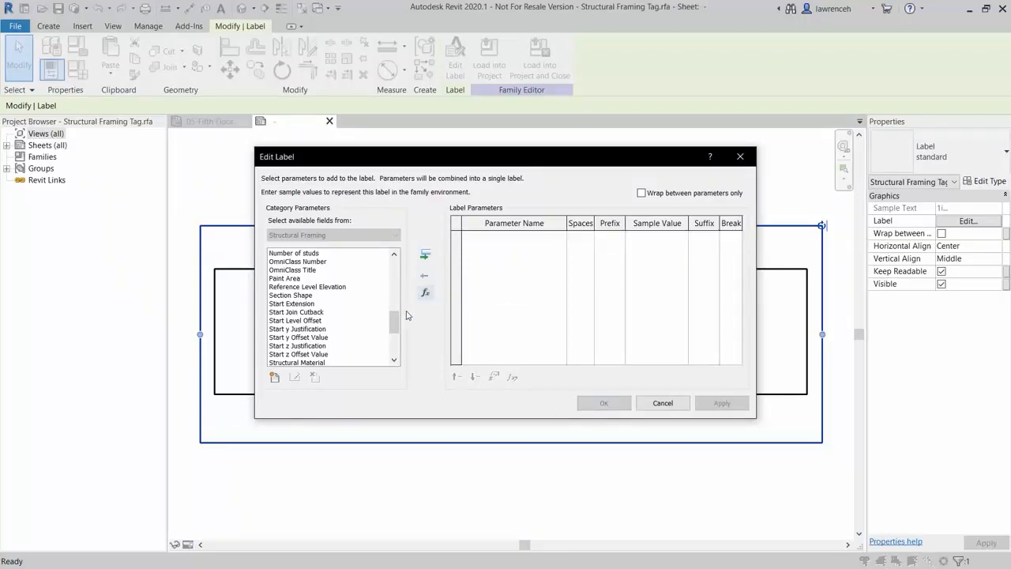
left_click_drag(396, 326, 396, 340)
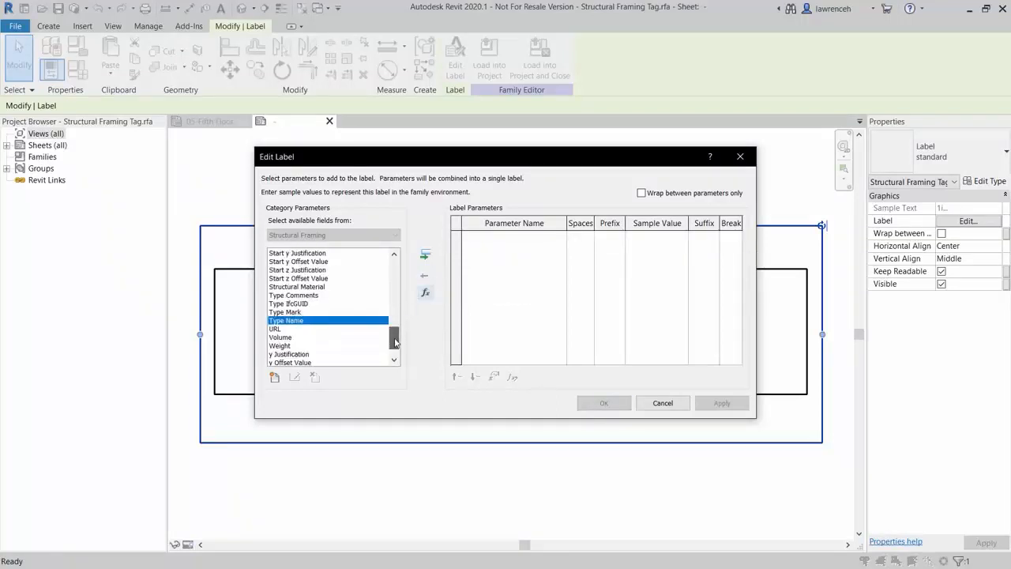
left_click(287, 314)
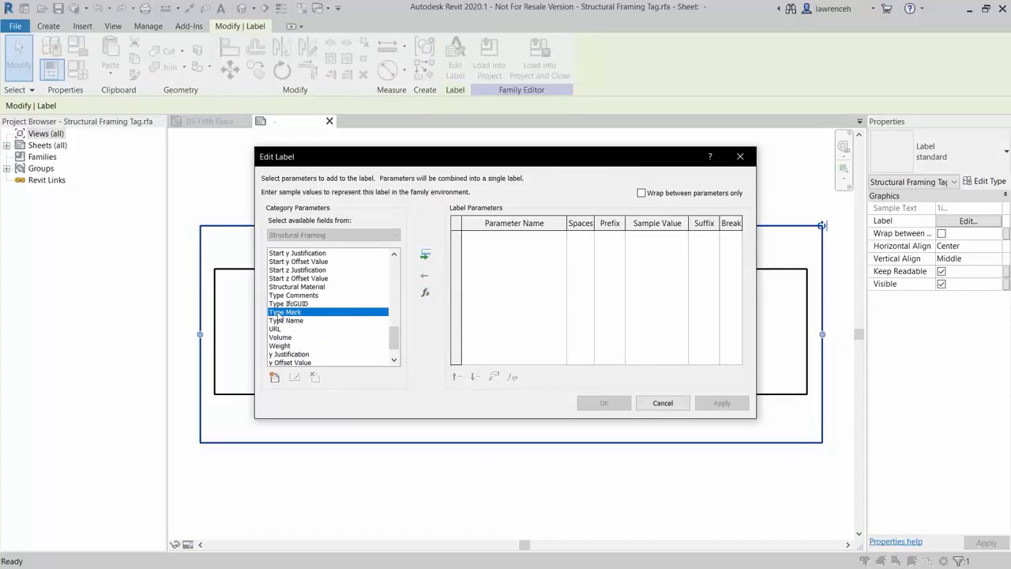
left_click(425, 256)
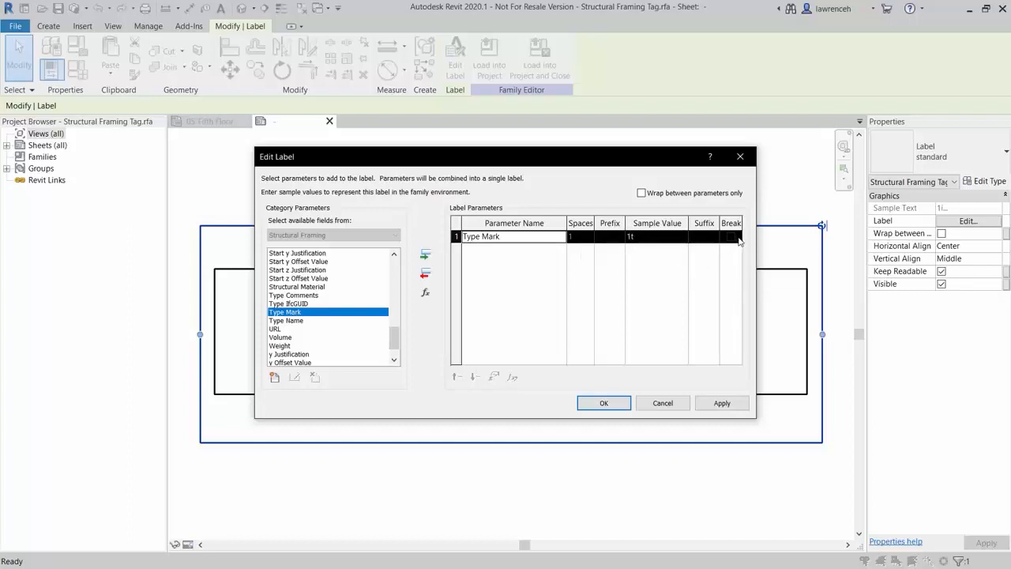
Set the Type Mark parameter's sample value to W1 and accept the label changes
left_click(660, 237)
left_click(660, 237)
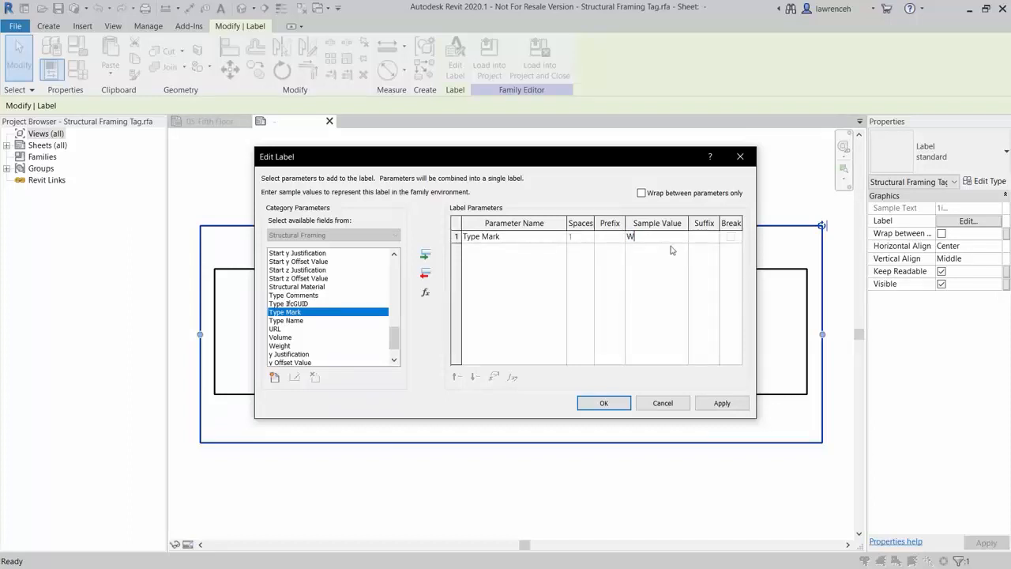
left_click(634, 314)
left_click(603, 404)
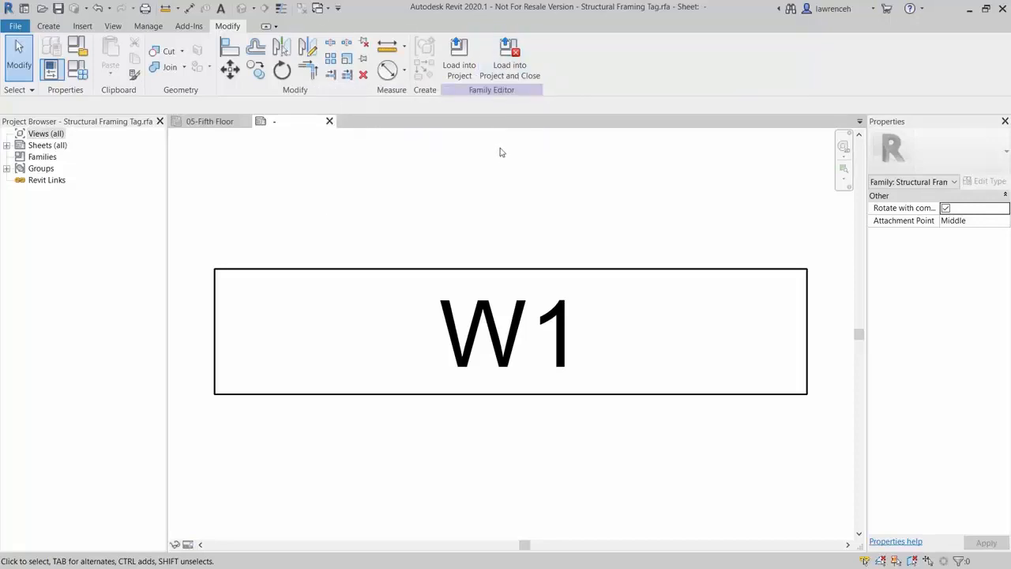
Load the edited tag into the 030 project and close the family without saving, overwriting the existing version
left_click(519, 81)
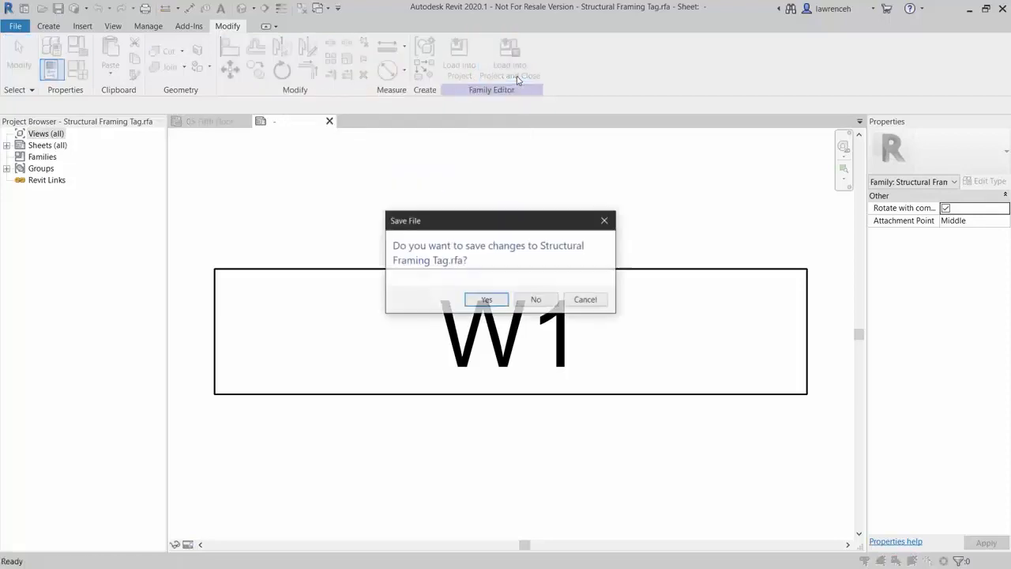
left_click(545, 308)
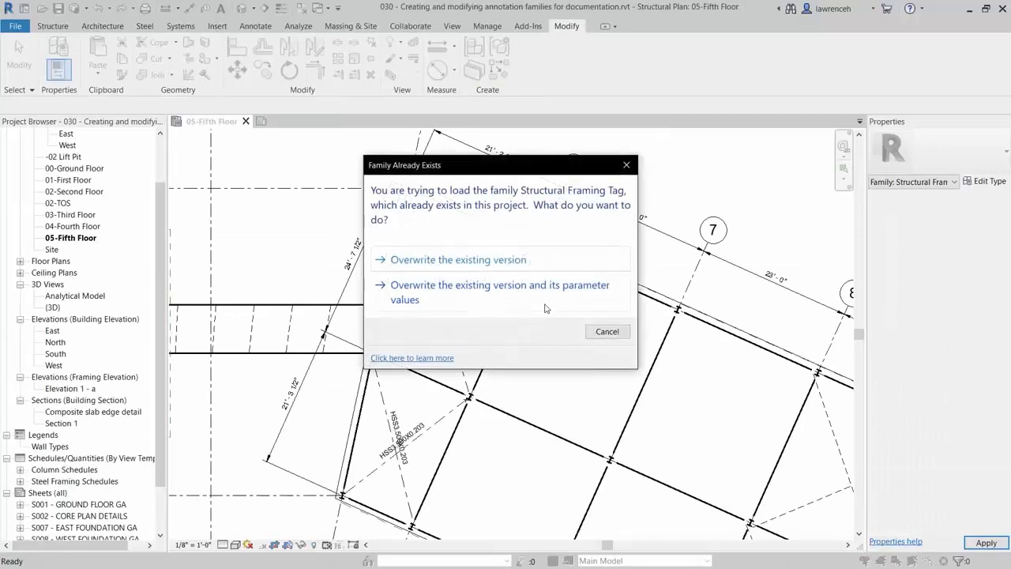
left_click(499, 265)
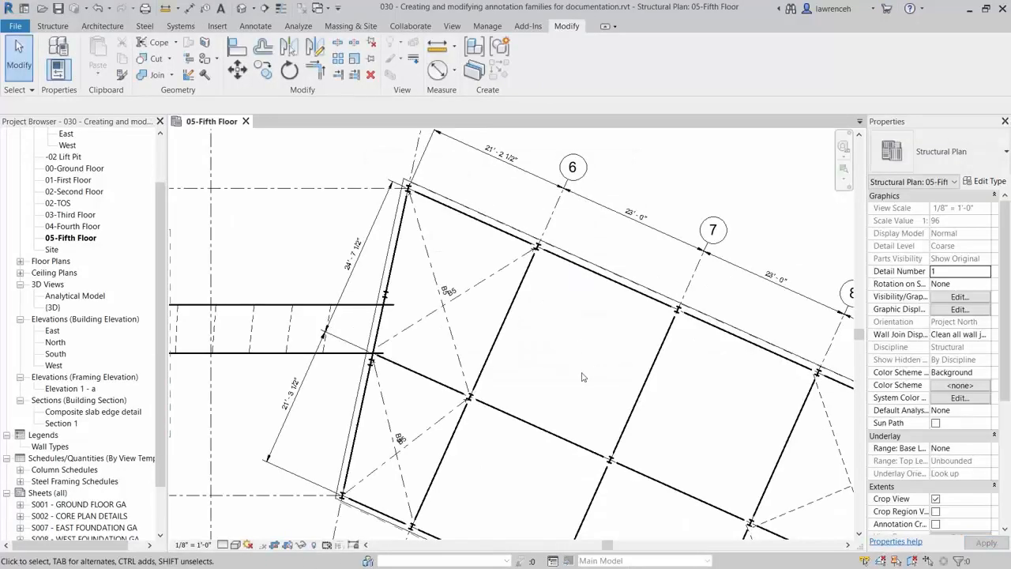
Separate the two overlapping B5 brace tags in the northern bay west of grid 6 by sliding each along its brace
scroll(381, 248, "up", 4)
left_click(543, 360)
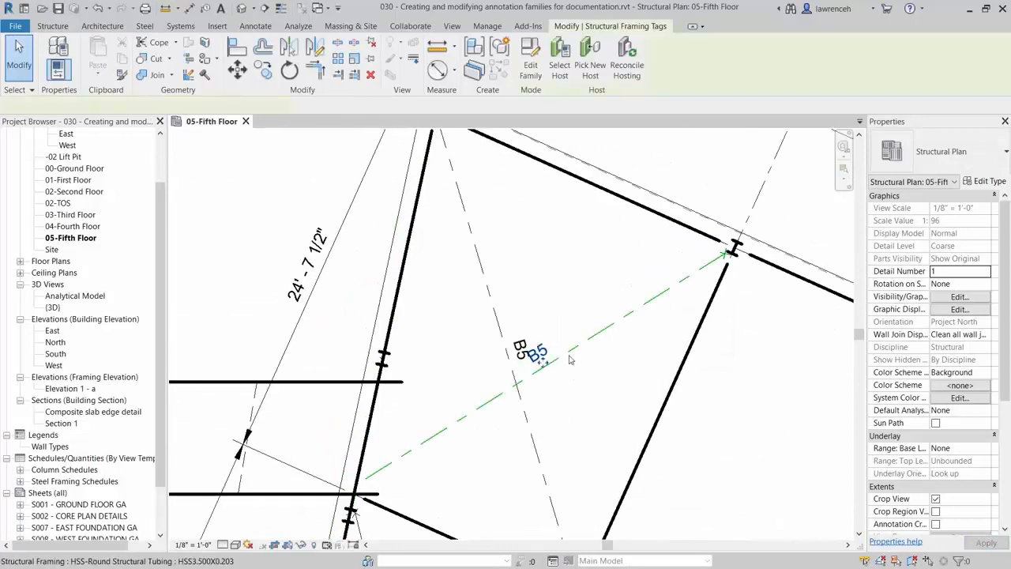
left_click_drag(545, 363, 604, 330)
key("Escape")
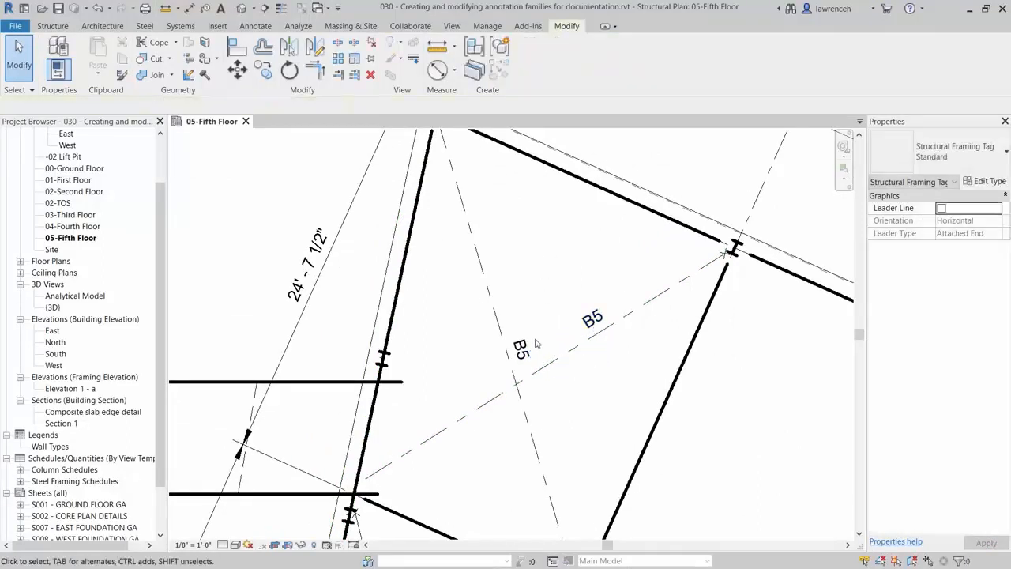
left_click(533, 350)
left_click_drag(533, 350, 507, 267)
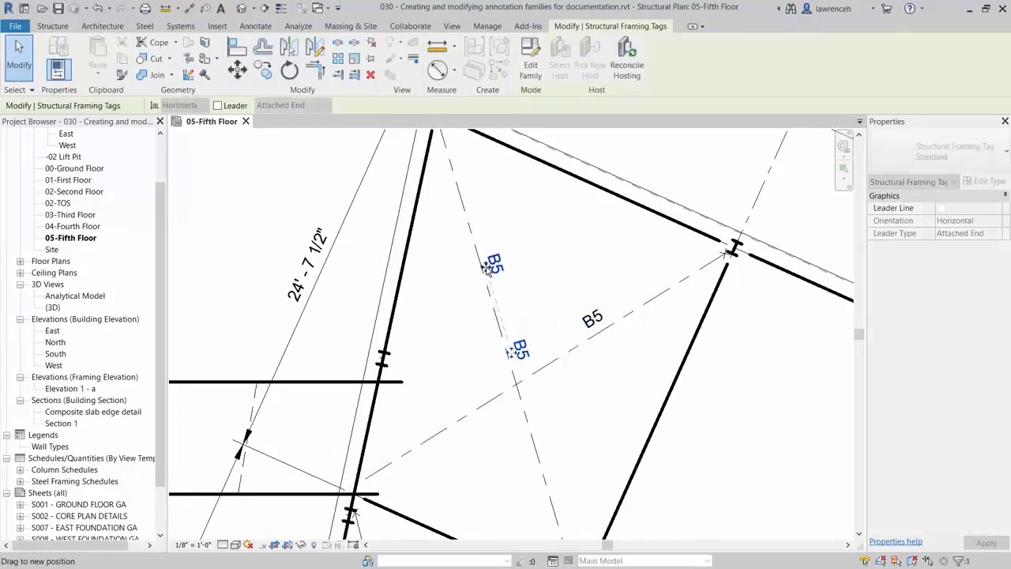
left_click(566, 300)
Separate the two overlapping B5 brace tags in the southern bay by sliding each along its brace
scroll(566, 300, "down", 2)
middle_click_drag(548, 297, 516, 151)
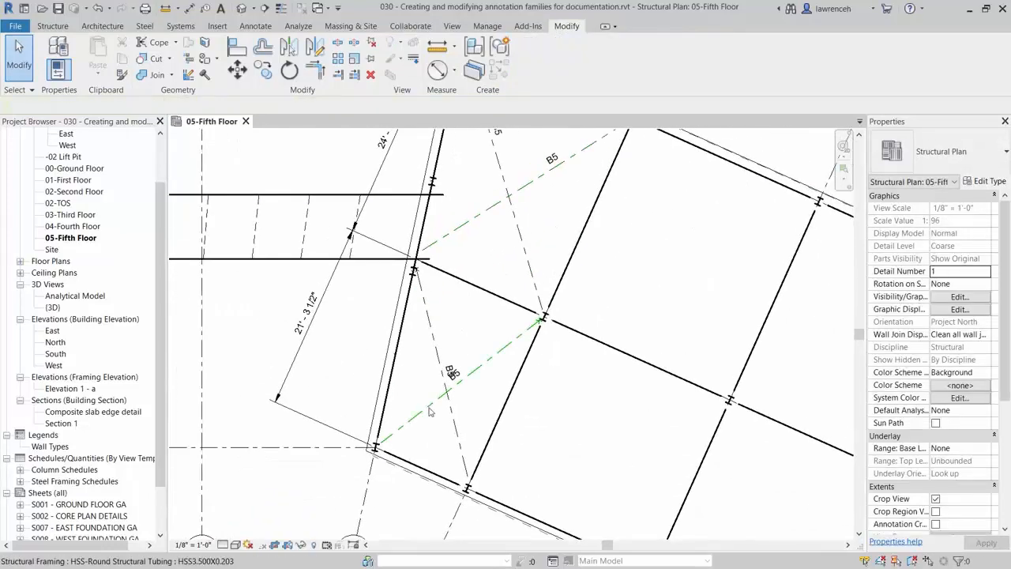
left_click(455, 376)
scroll(463, 388, "up", 2)
left_click_drag(449, 368, 419, 311)
left_click(465, 385)
left_click_drag(465, 385, 409, 418)
left_click(478, 415)
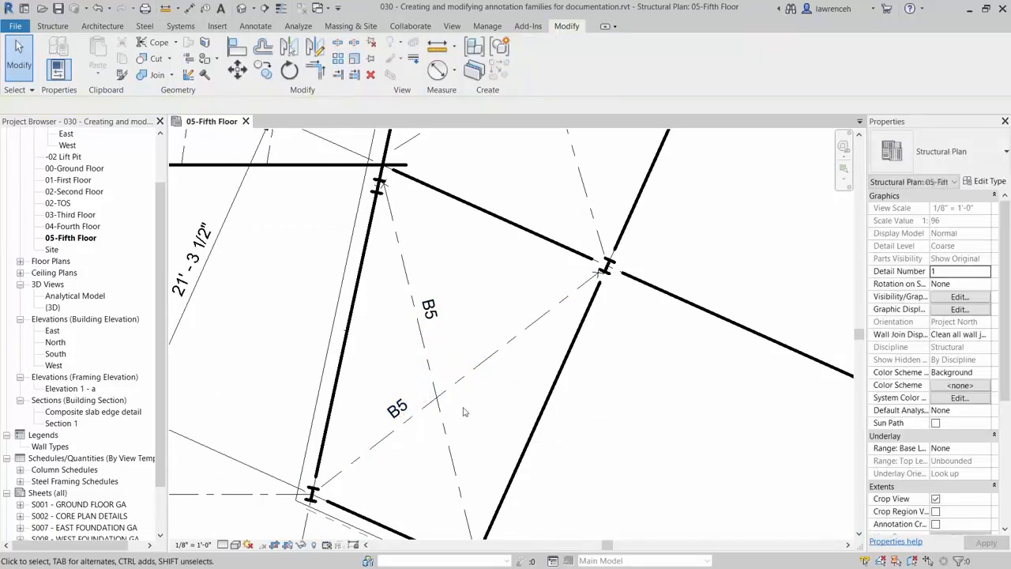
Examine the instance properties of the W12X26 girder on grid 7, including Span to Depth Ratio under Structural Analysis
scroll(466, 407, "down", 2)
middle_click_drag(642, 293, 606, 335)
scroll(632, 359, "up", 1)
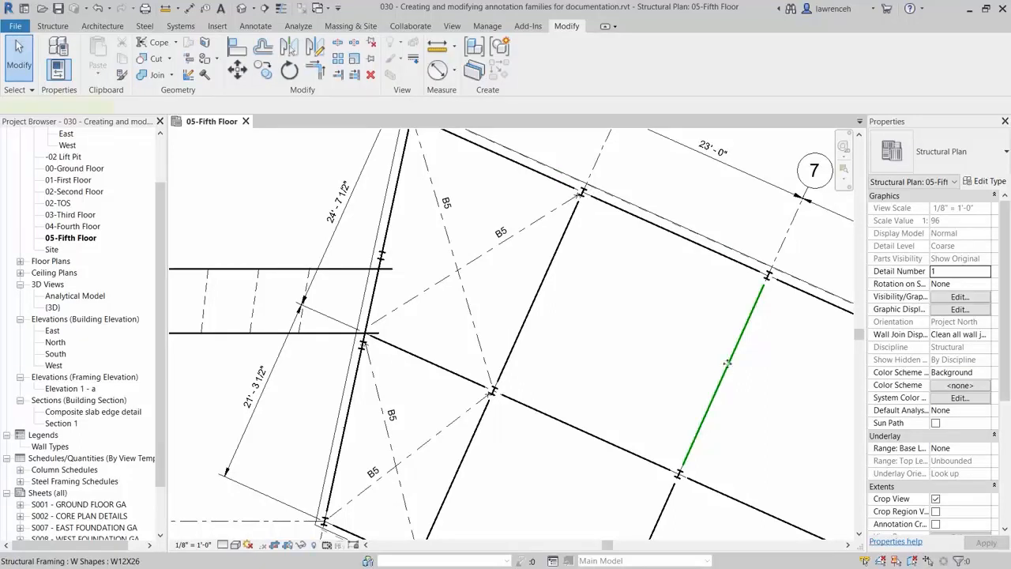
left_click(727, 363)
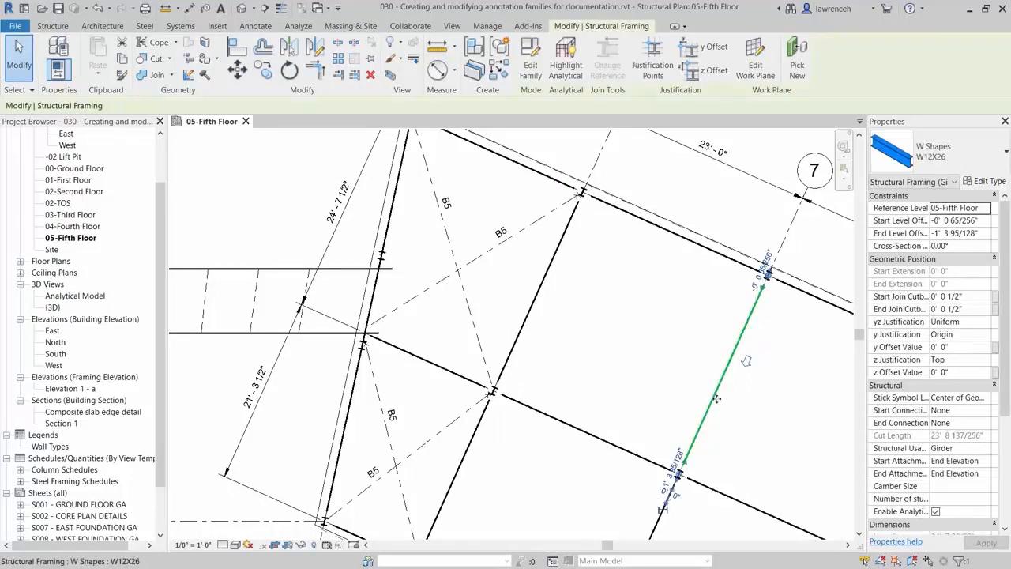
scroll(1009, 387, "down", 3)
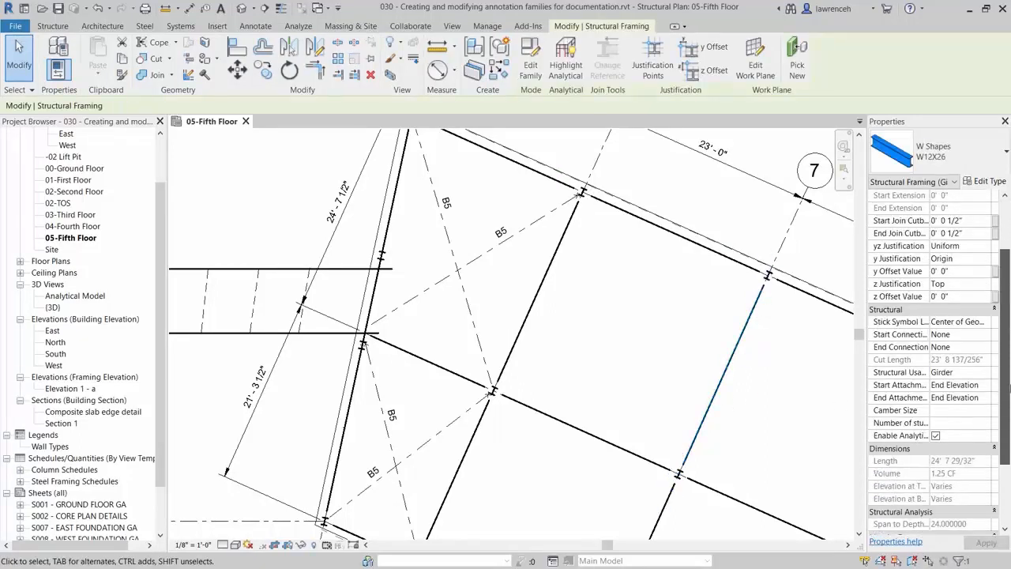
scroll(1004, 388, "down", 3)
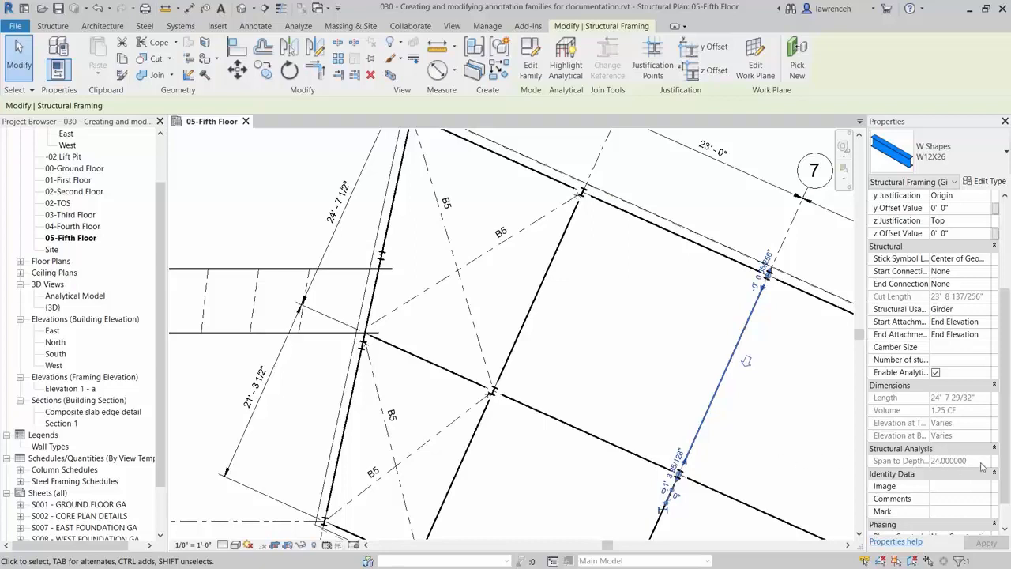
left_click(822, 412)
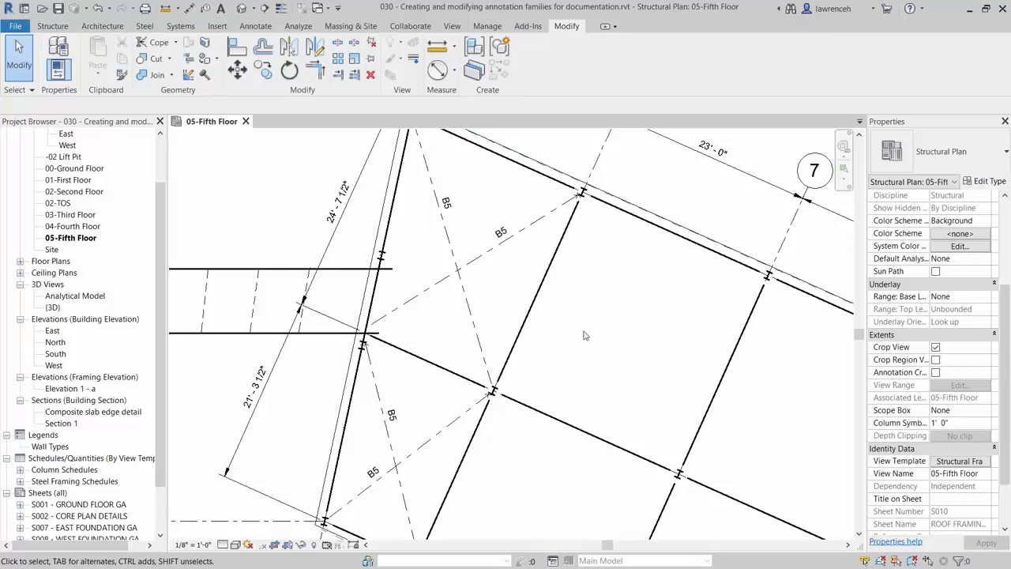
Create a new family from the Generic Tag.rft template in the Annotations folder
left_click(14, 26)
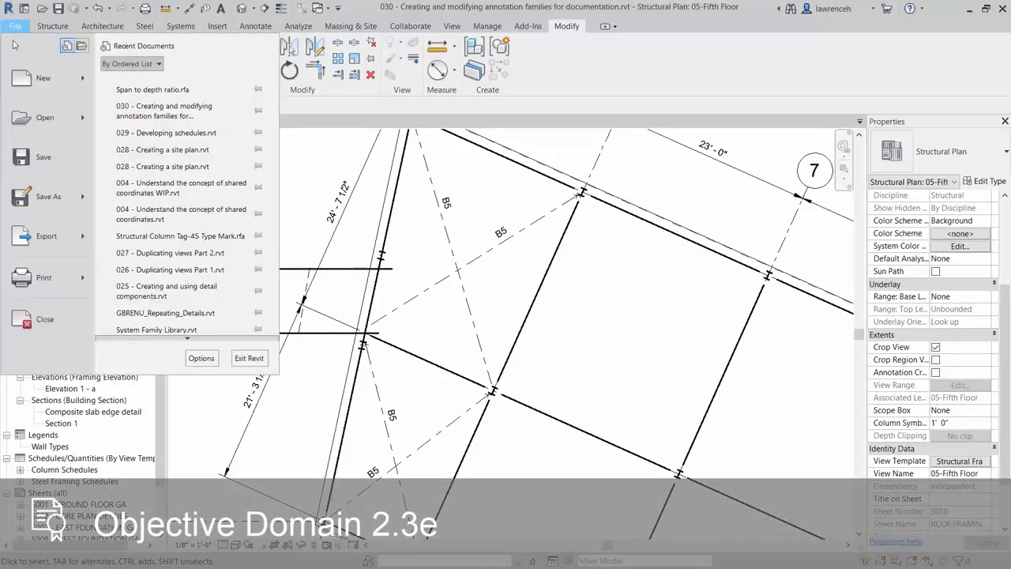
mouse_move(44, 77)
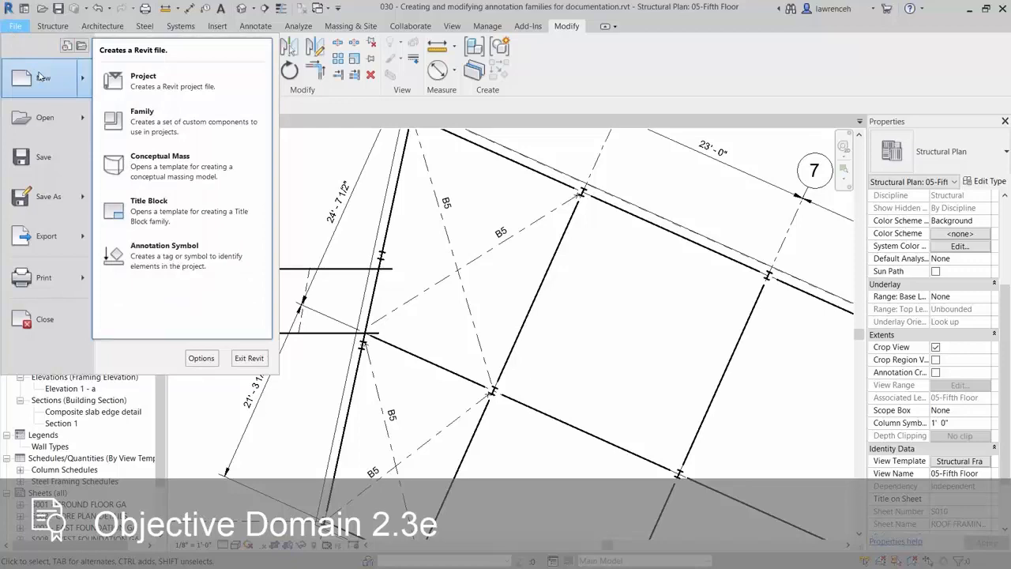
left_click(142, 115)
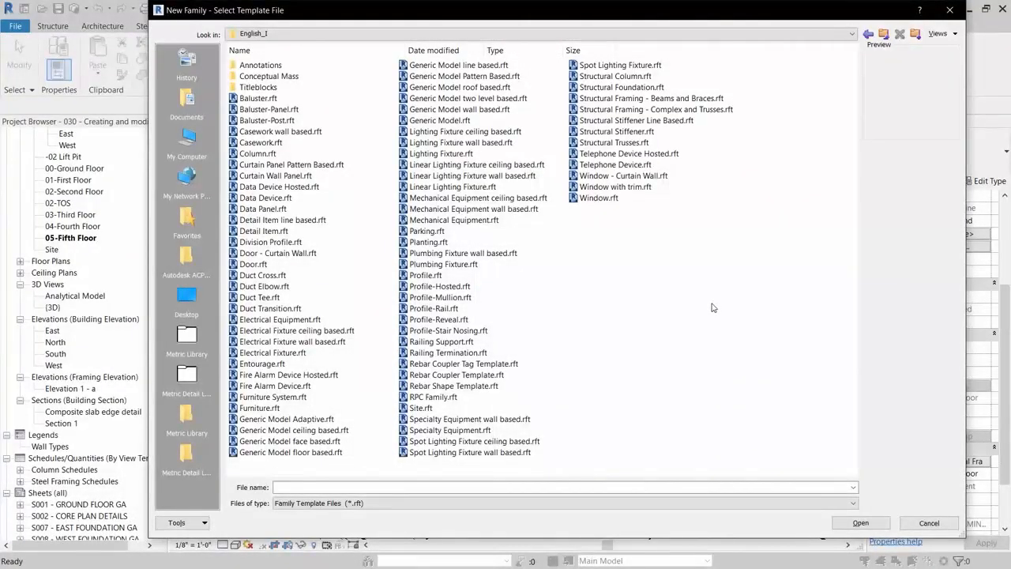
double_click(268, 66)
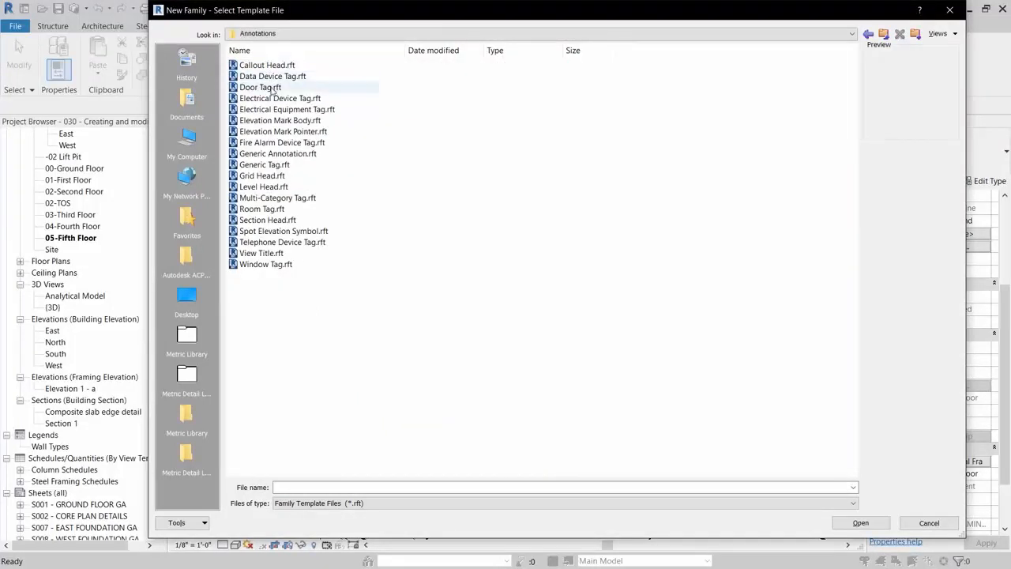
left_click(271, 164)
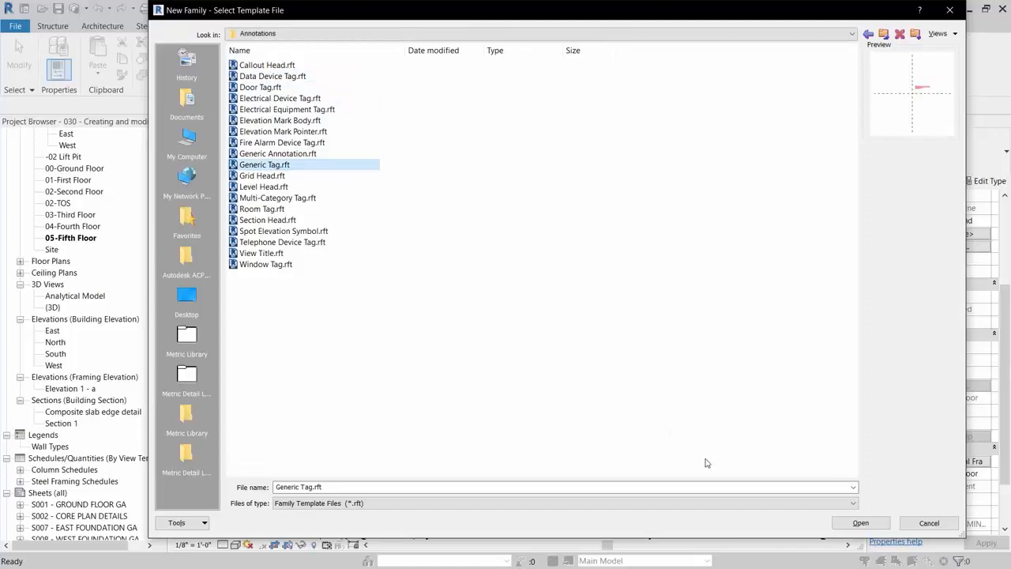
left_click(861, 522)
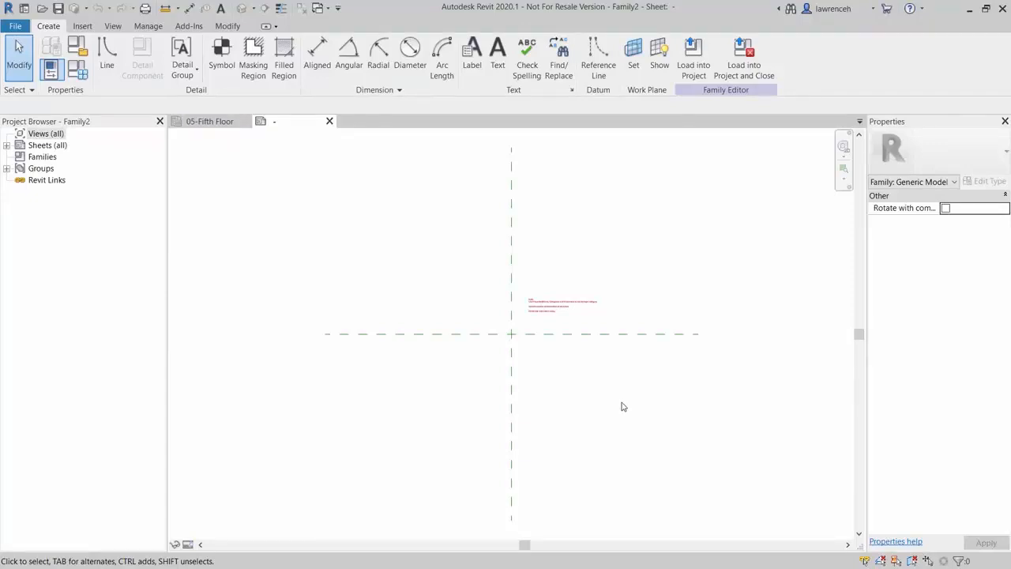
Delete the red instruction note from the new tag family
scroll(554, 309, "up", 5)
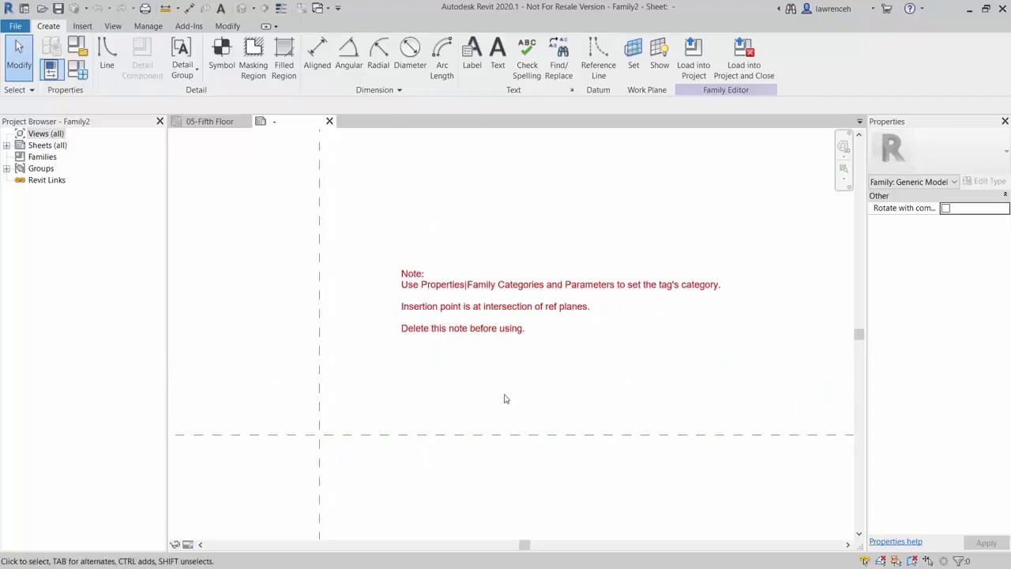
left_click(508, 332)
key("Delete")
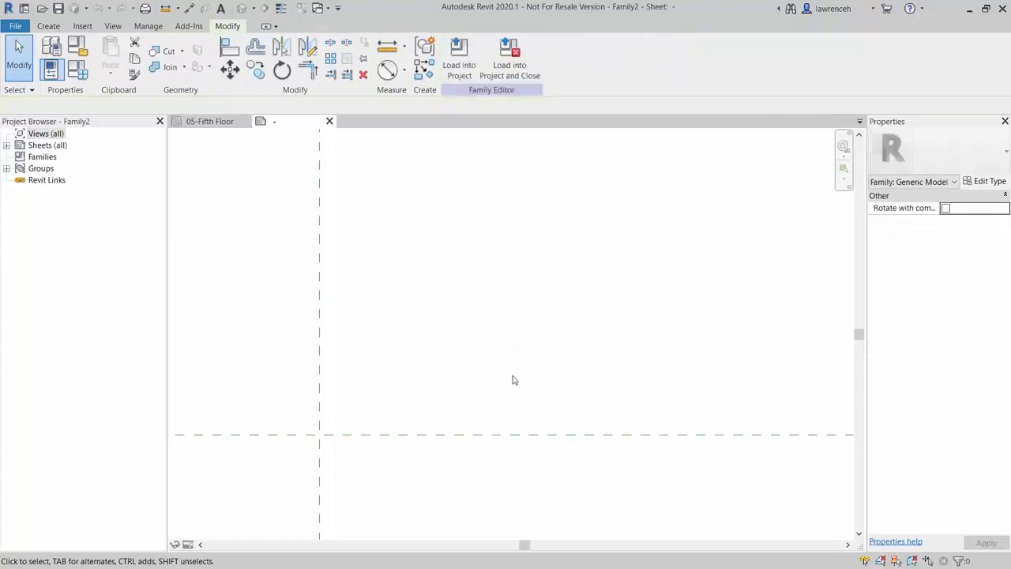
Set the family category to Structural Framing Tags and enable Rotate with component
middle_click_drag(401, 386, 588, 336)
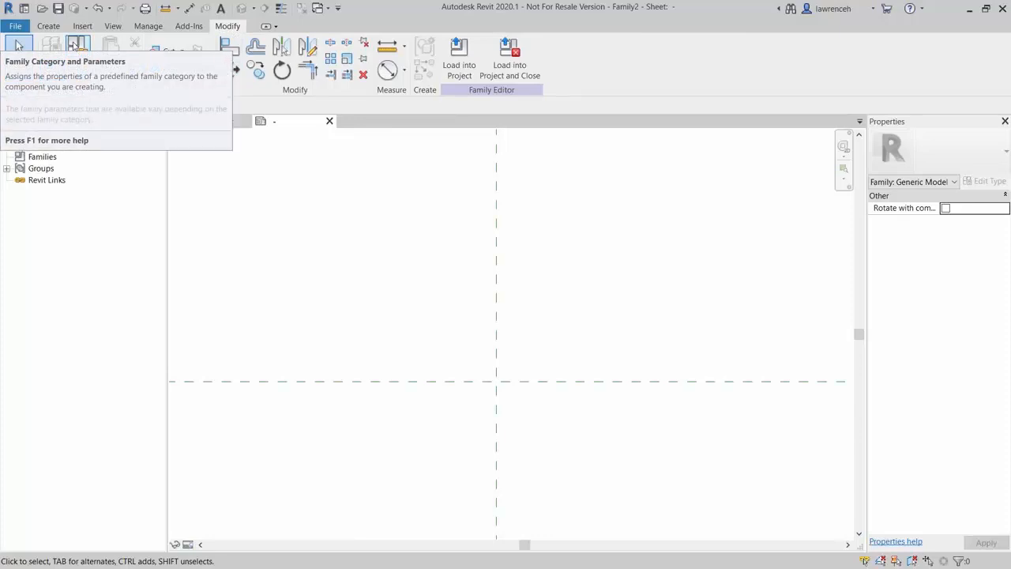
left_click(74, 45)
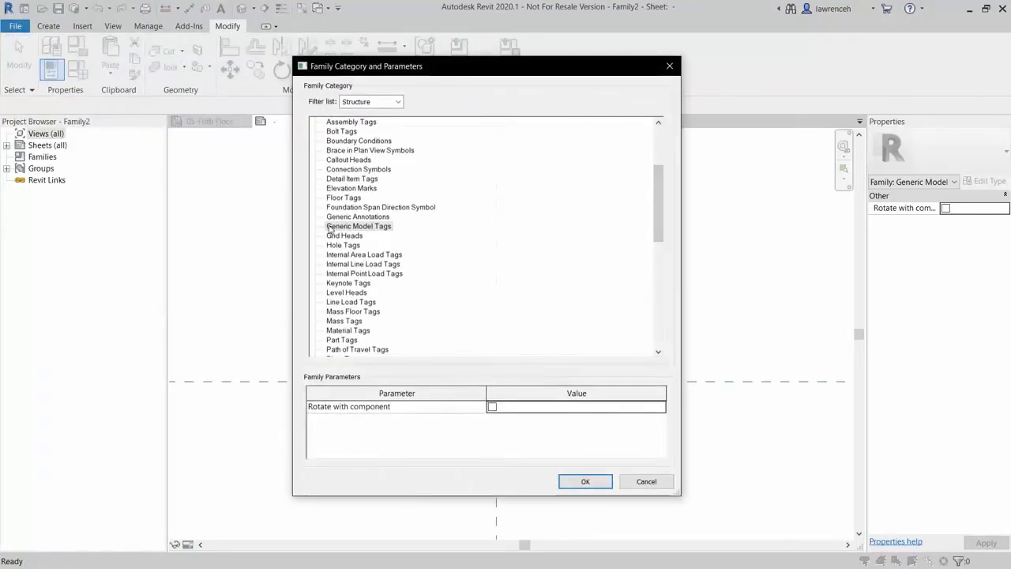
left_click_drag(661, 223, 669, 329)
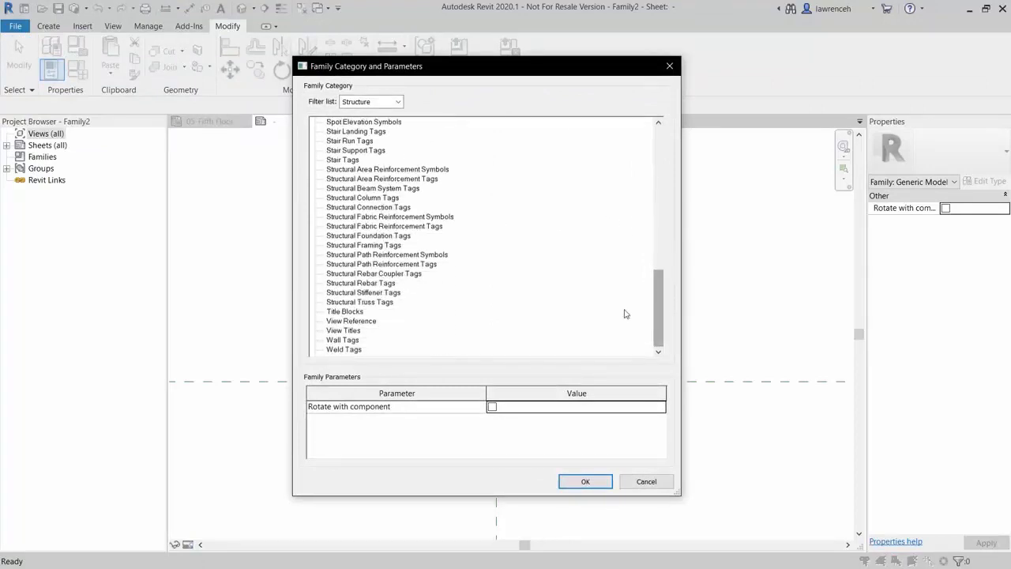
left_click(383, 246)
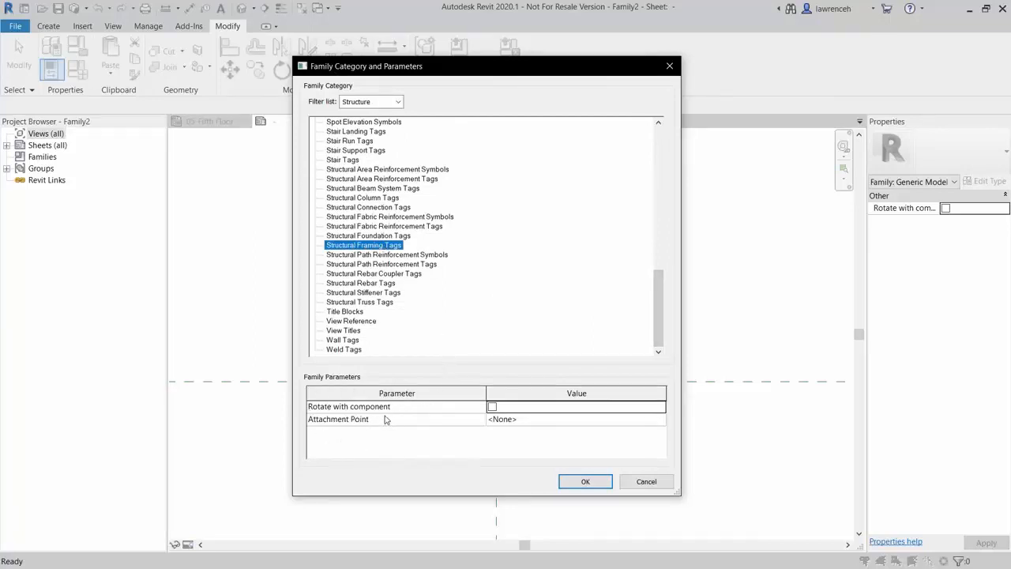
left_click(493, 407)
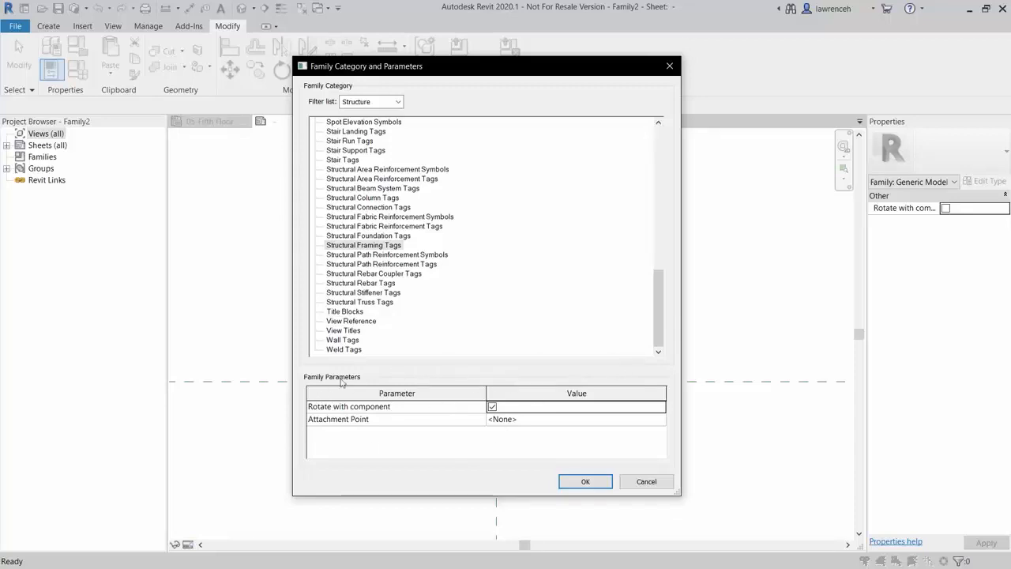
left_click(589, 489)
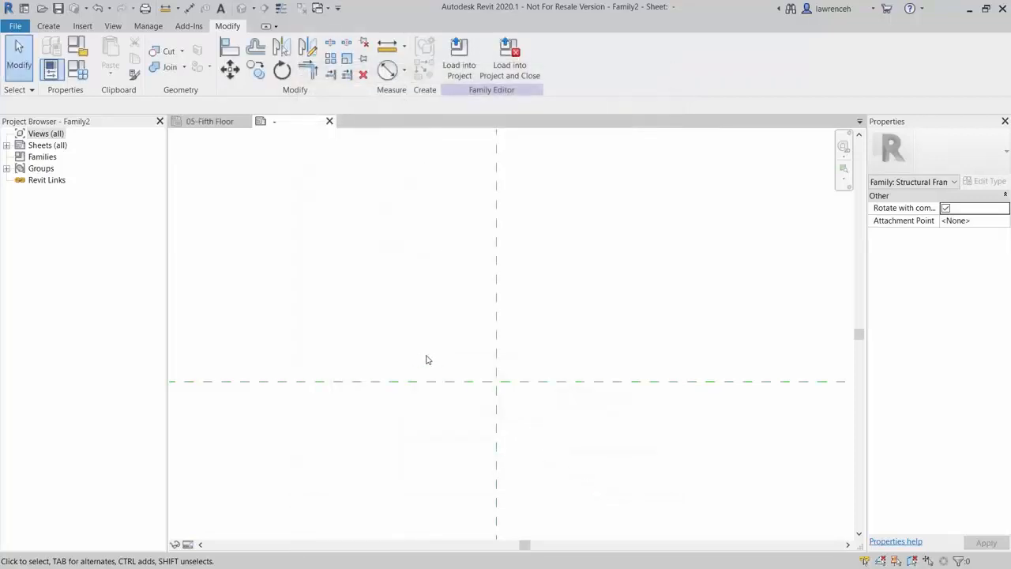
Place a label at the intersection of the two reference planes in the tag family
left_click(53, 29)
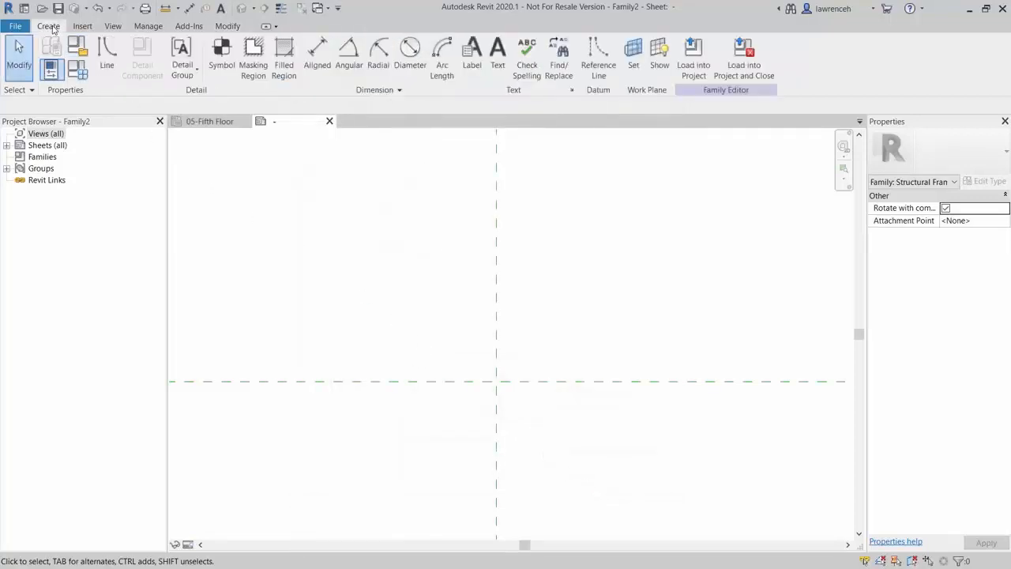
left_click(476, 71)
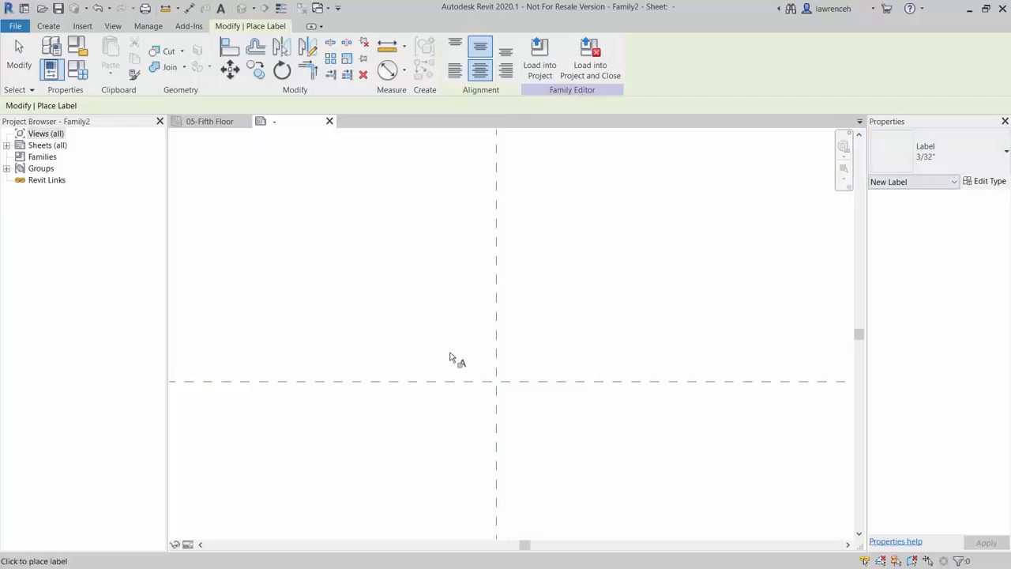
left_click(498, 386)
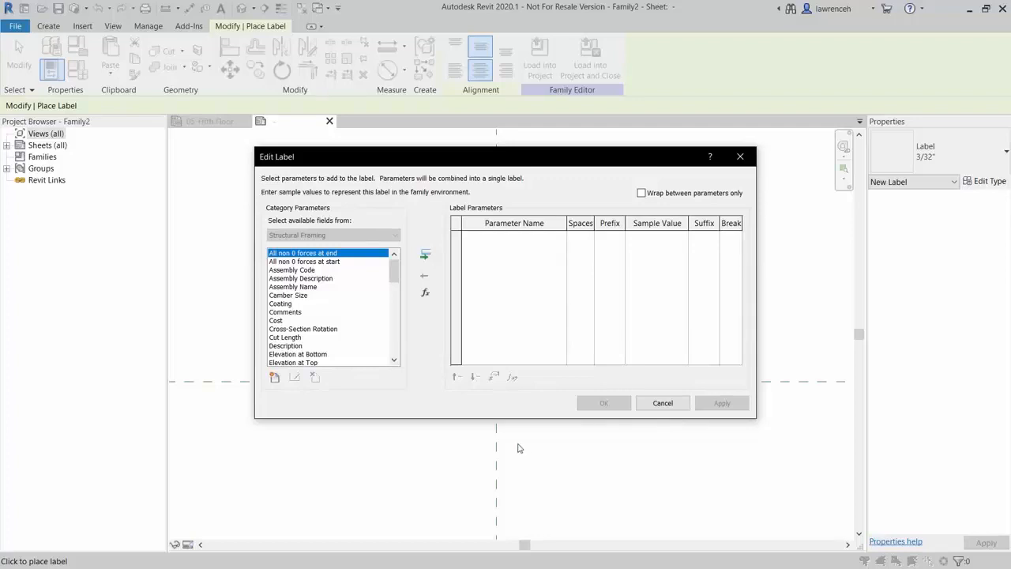
Add the Span to Depth Ratio shared parameter from the Structural Framing group to the label's available fields
left_click_drag(392, 277, 393, 328)
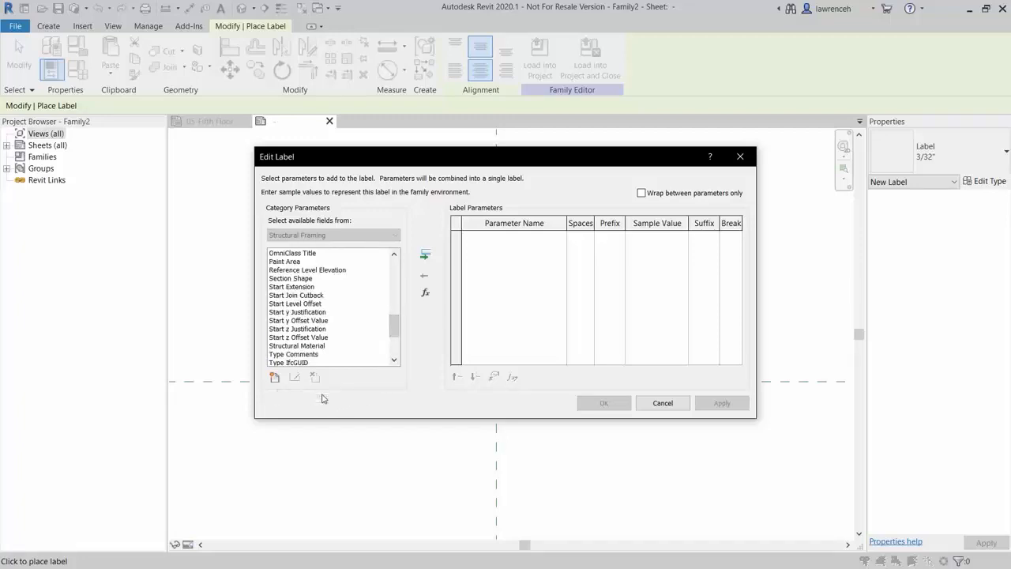
left_click(275, 379)
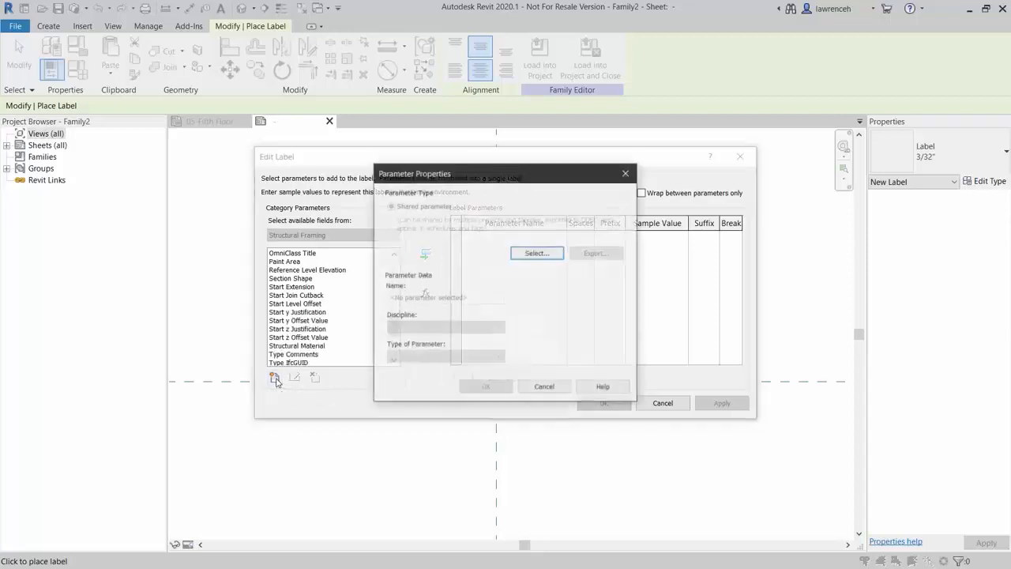
left_click(543, 255)
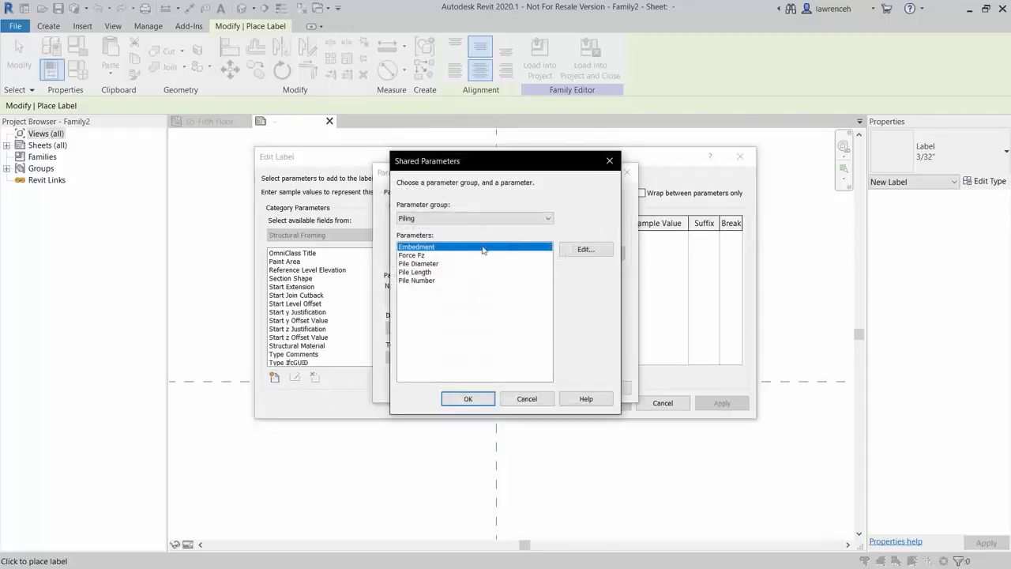
left_click(454, 219)
left_click(450, 237)
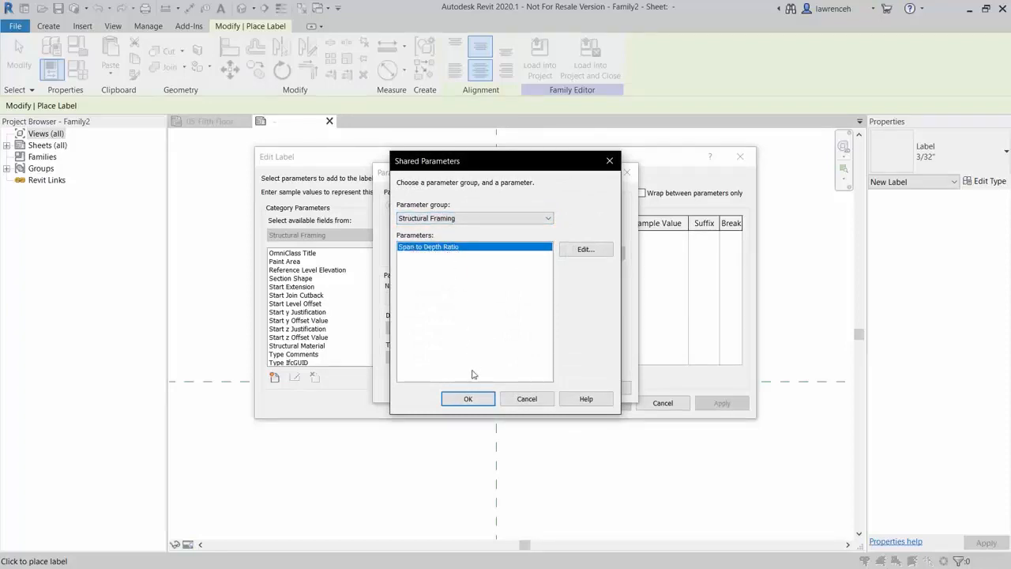
left_click(469, 400)
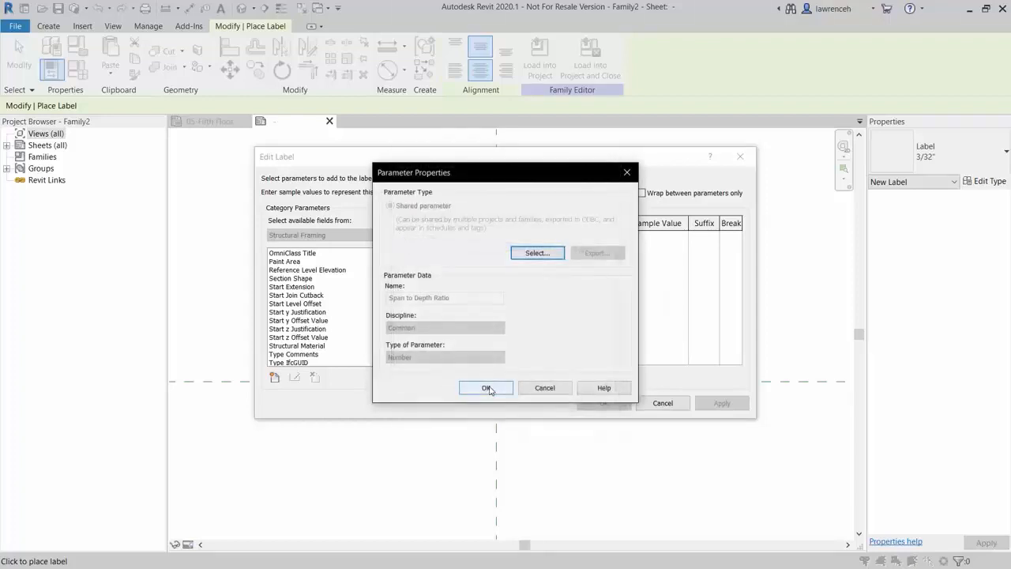
left_click(486, 389)
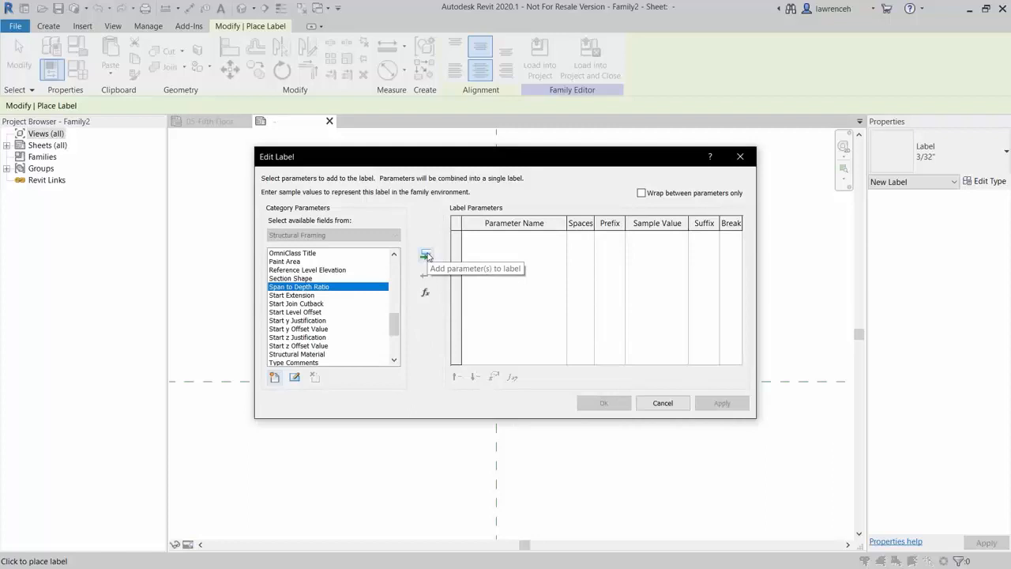
Add Span to Depth Ratio to the label with sample value 12 and prefix S:D
left_click(426, 255)
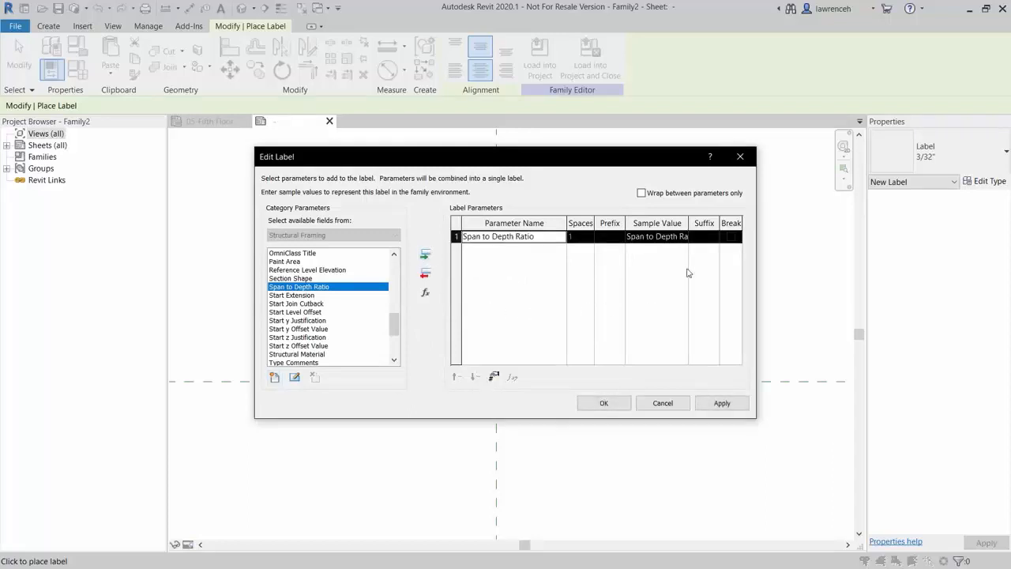
left_click(678, 237)
left_click_drag(678, 237, 582, 242)
key("BackSpace")
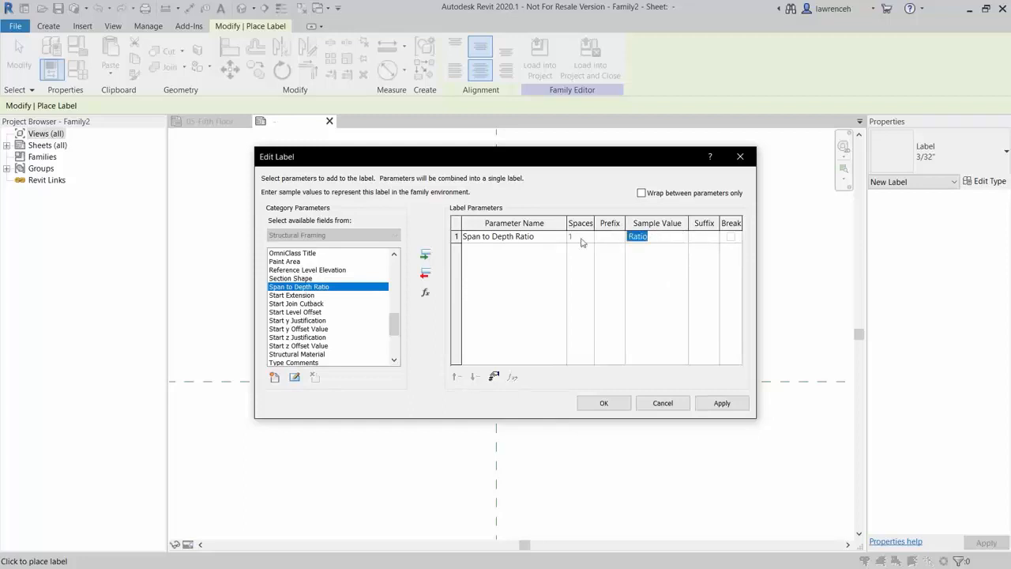
key("BackSpace")
type("12")
left_click(669, 299)
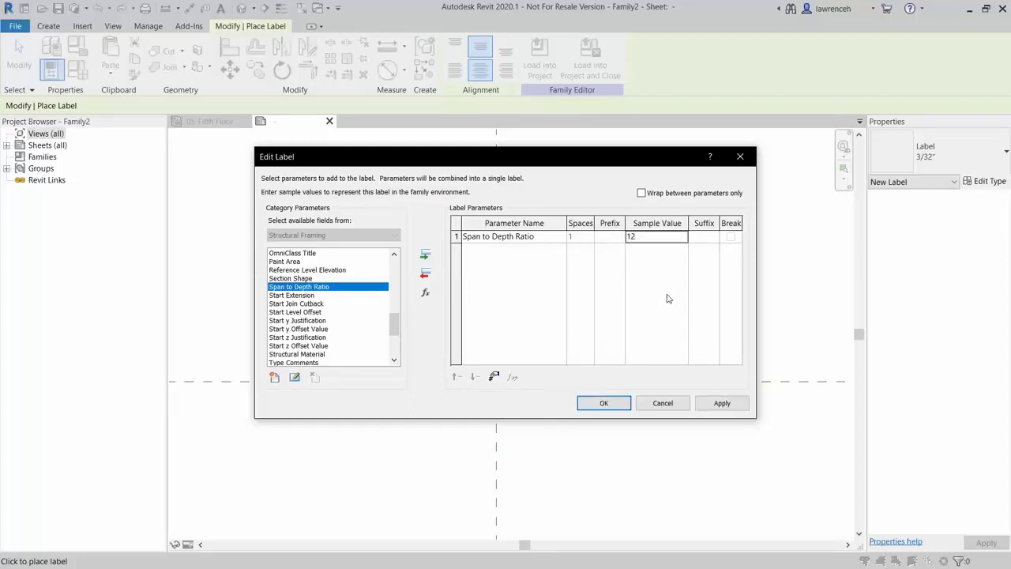
left_click(611, 240)
left_click(614, 406)
key("Escape")
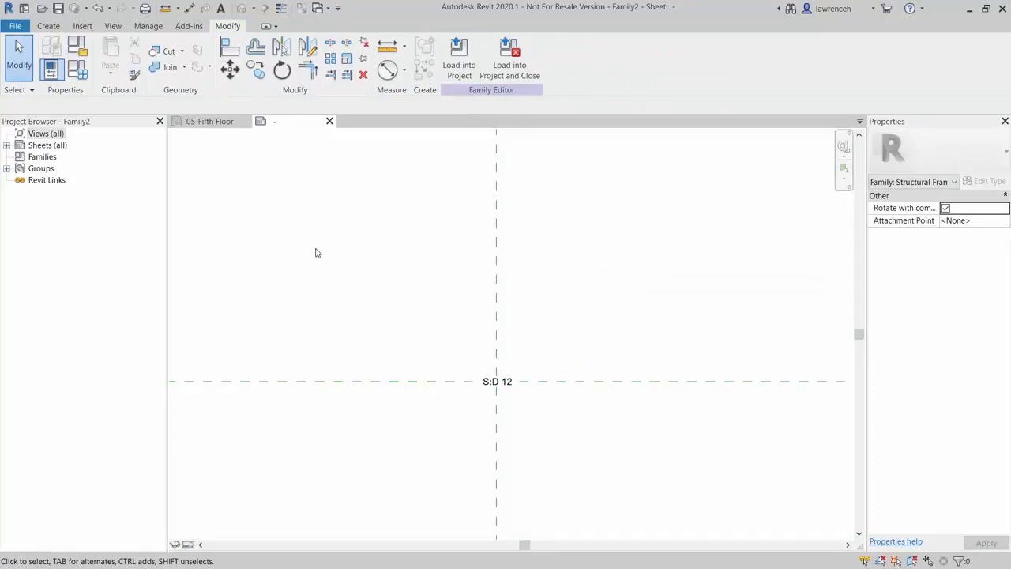
Save the family as Span to depth ratio in the Chapter 4 folder and load it into the project, closing the family
left_click(59, 10)
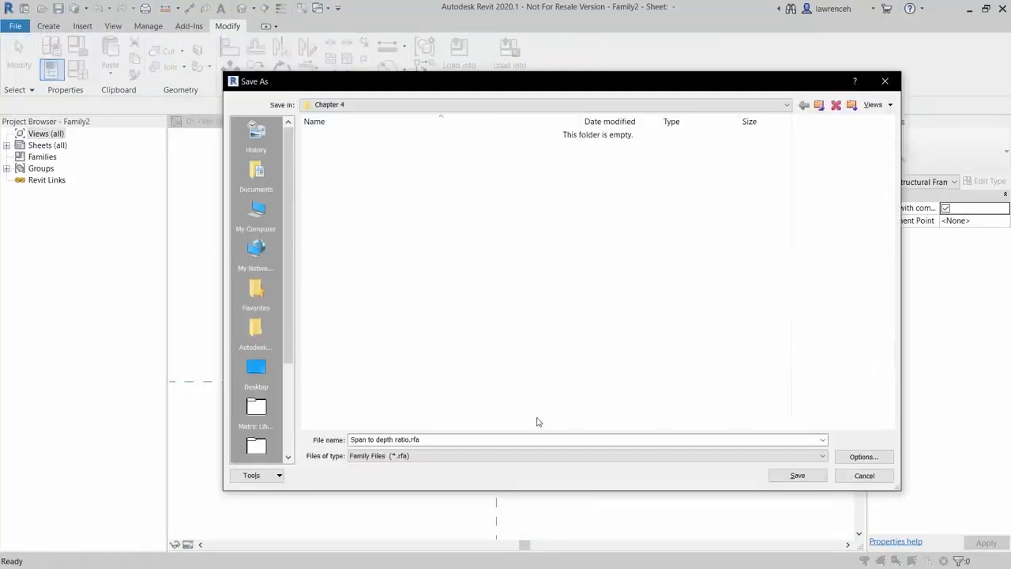
triple_click(448, 440)
type("Span to dept")
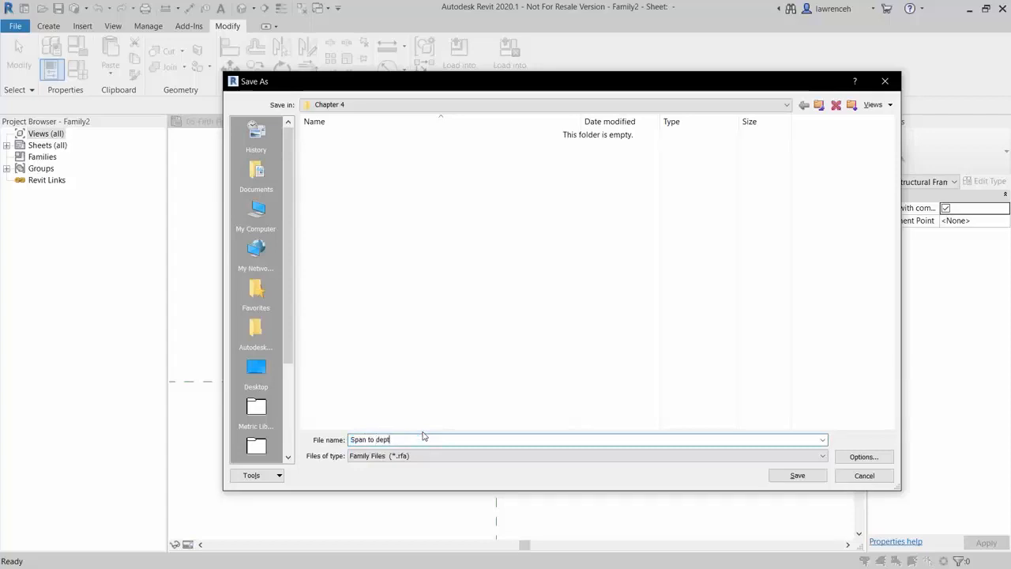
type("h ratio")
left_click(800, 475)
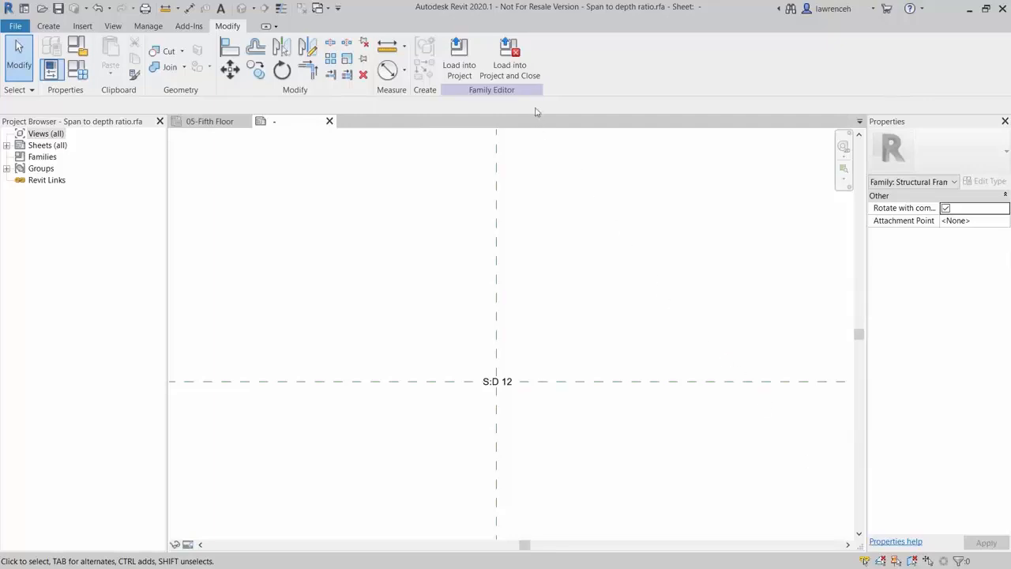
left_click(530, 77)
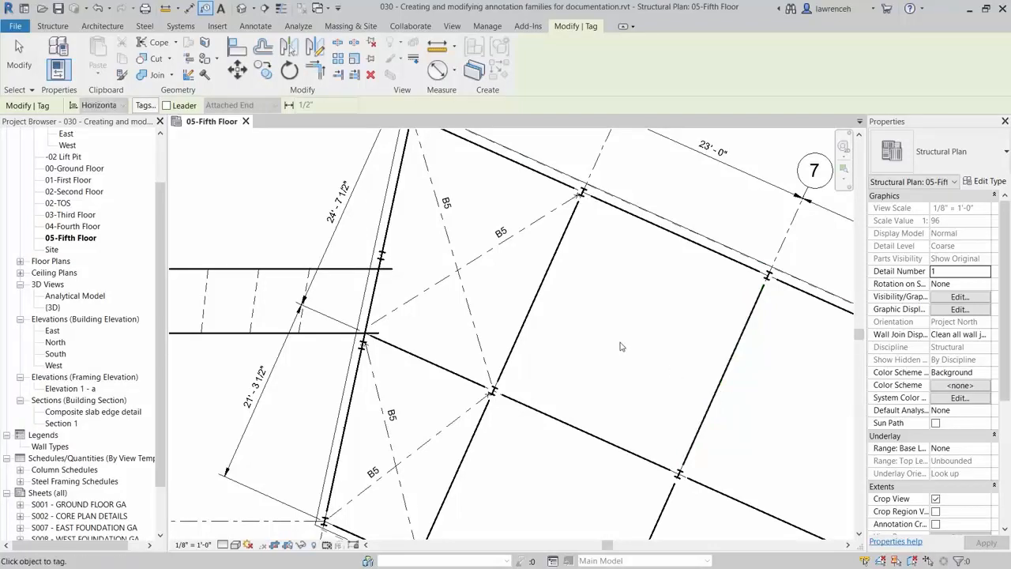
key("Escape")
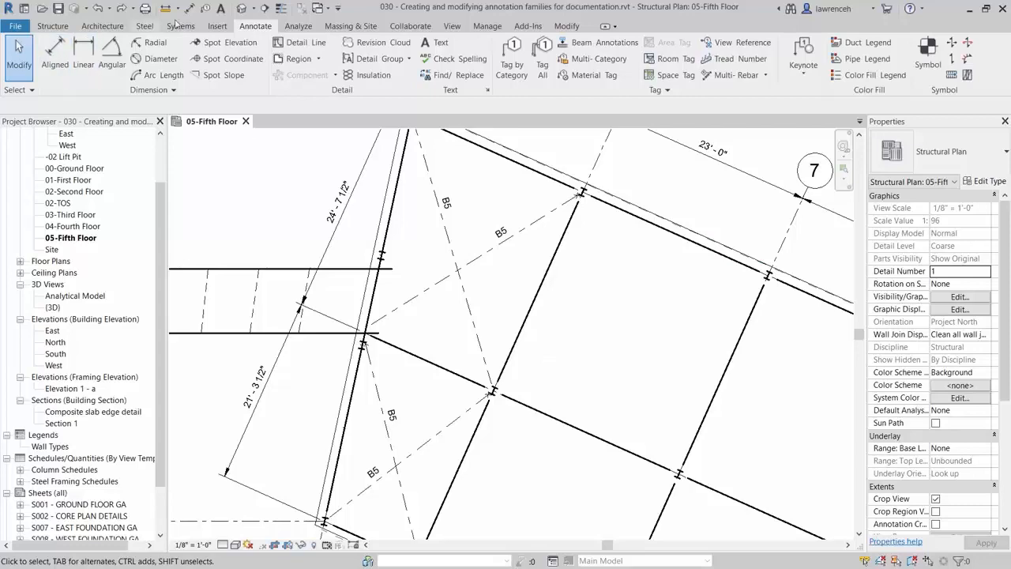
Open Beam Annotations and review the sloped-beam annotations and placement offsets, keeping the default vertical offset
left_click(603, 45)
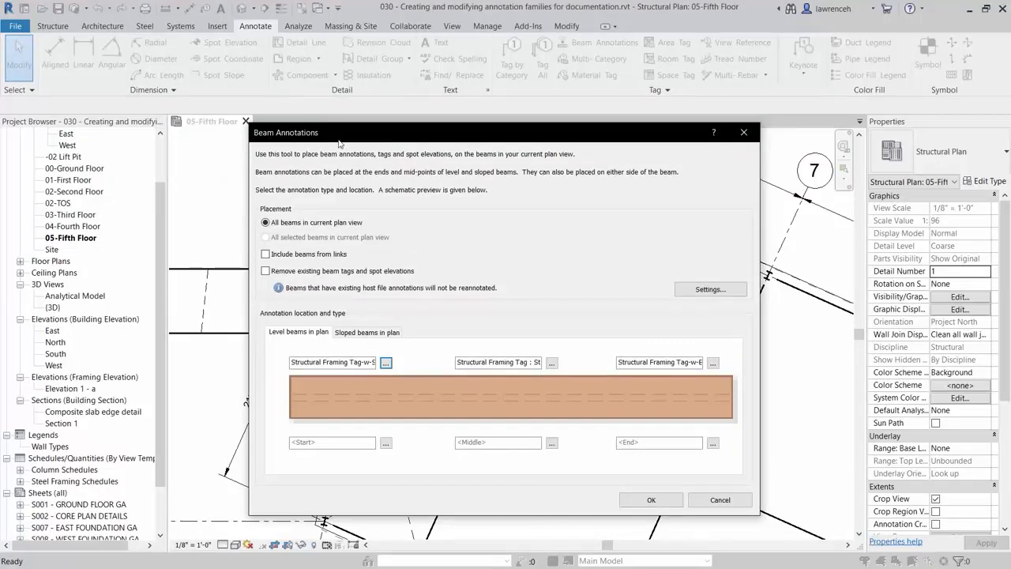
left_click(350, 336)
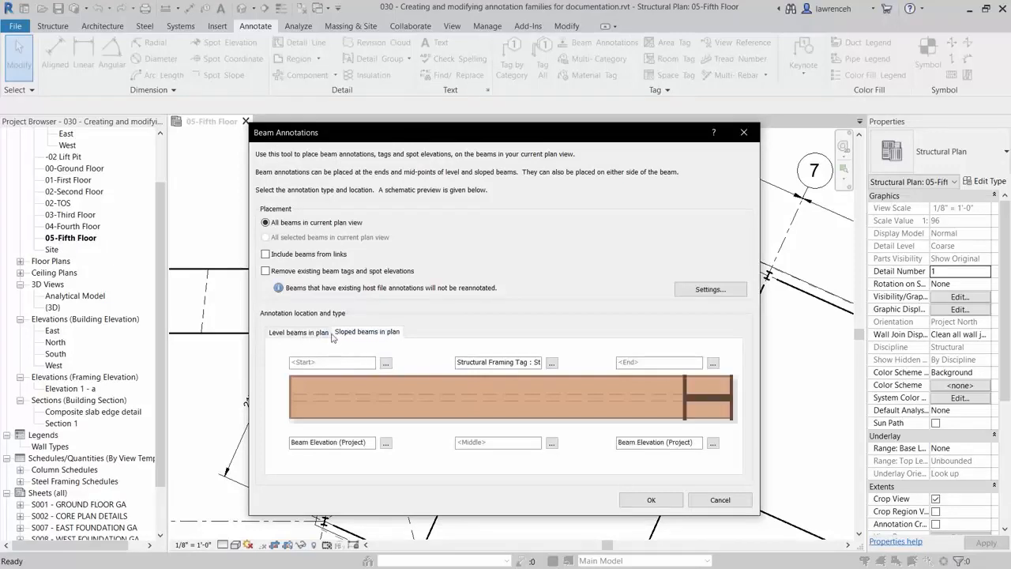
left_click(324, 336)
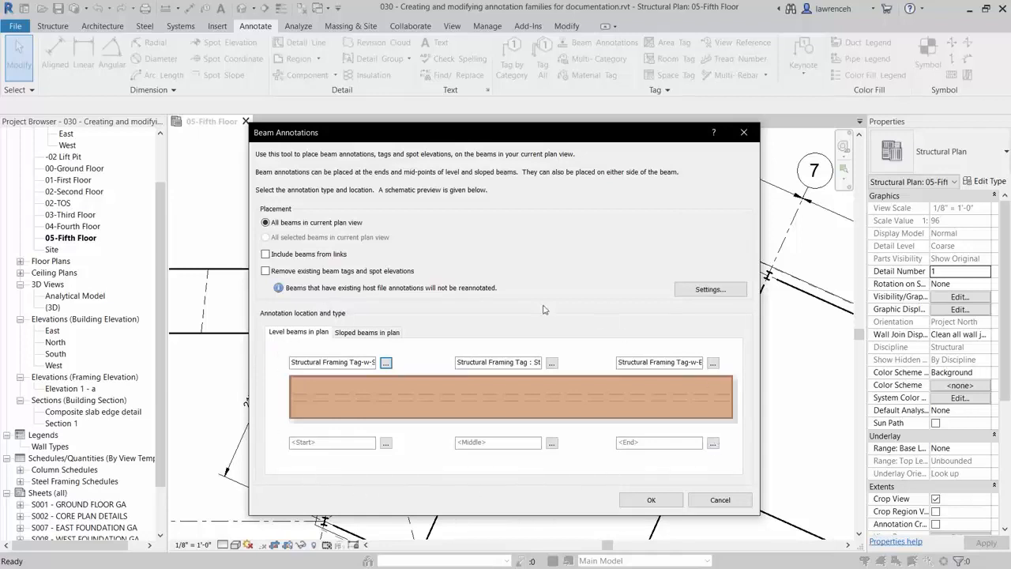
left_click(707, 294)
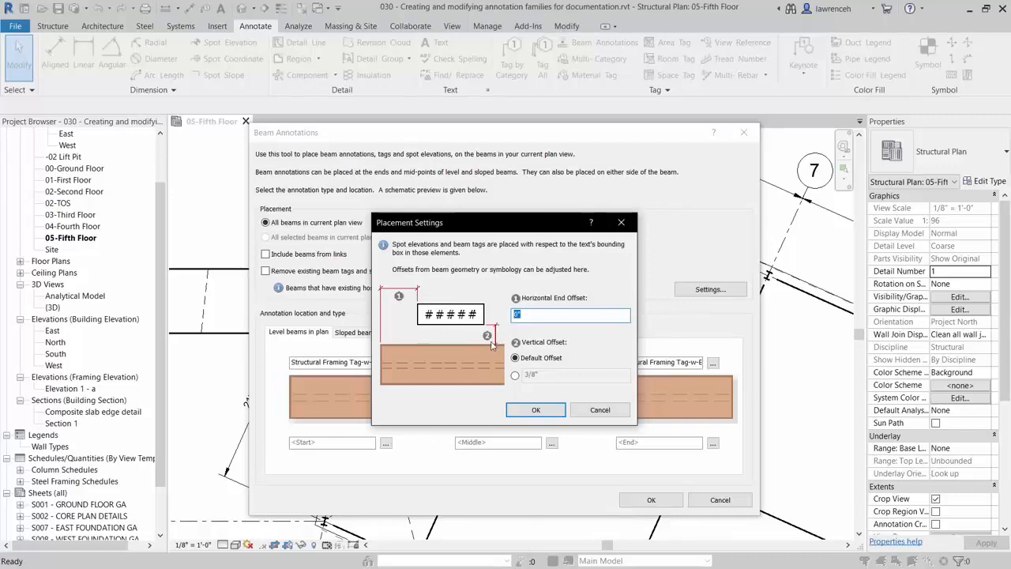
left_click(516, 377)
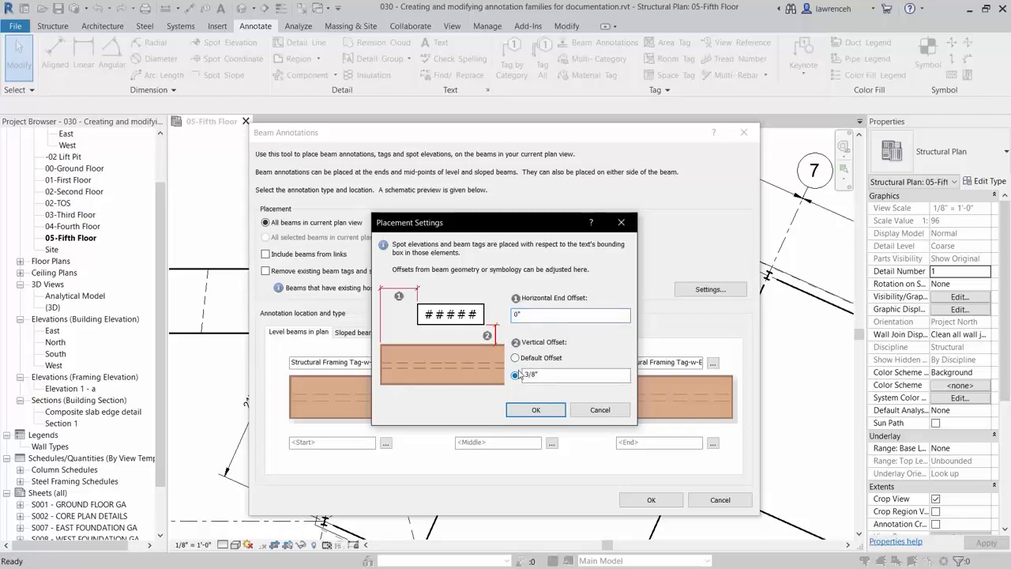
left_click(536, 363)
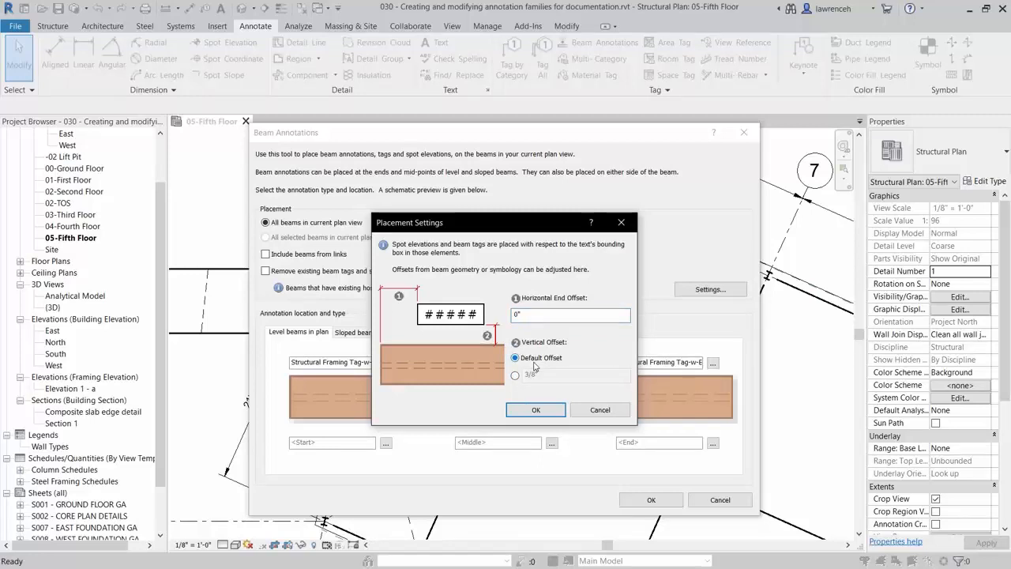
left_click(537, 410)
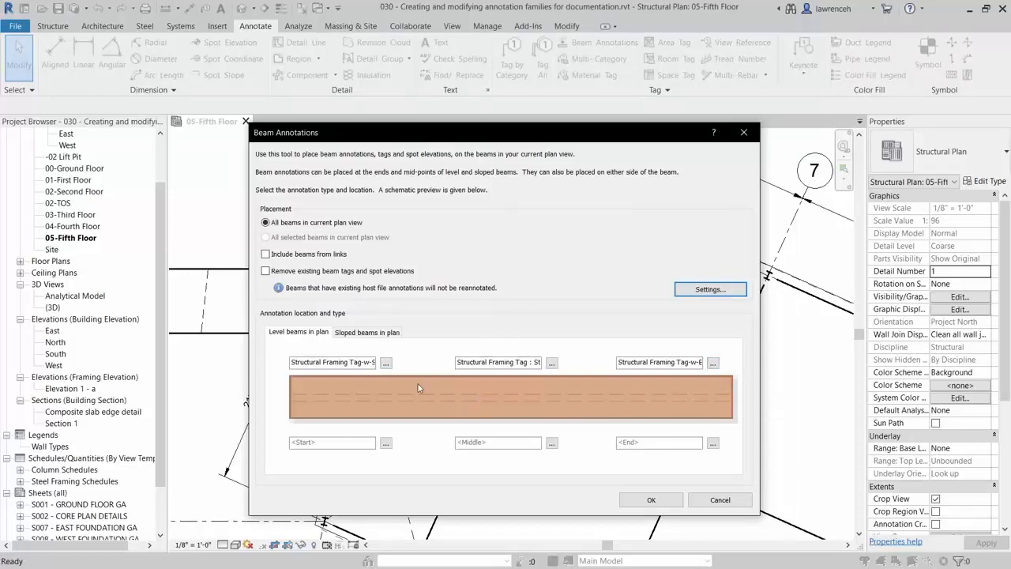
Set the start and end annotations above level beams to None
left_click(390, 366)
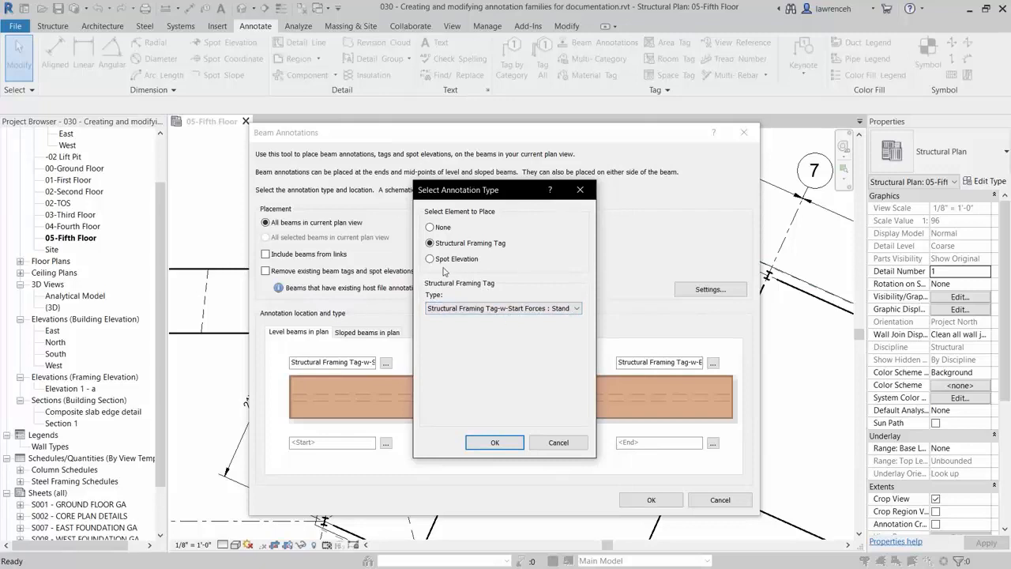
left_click(443, 228)
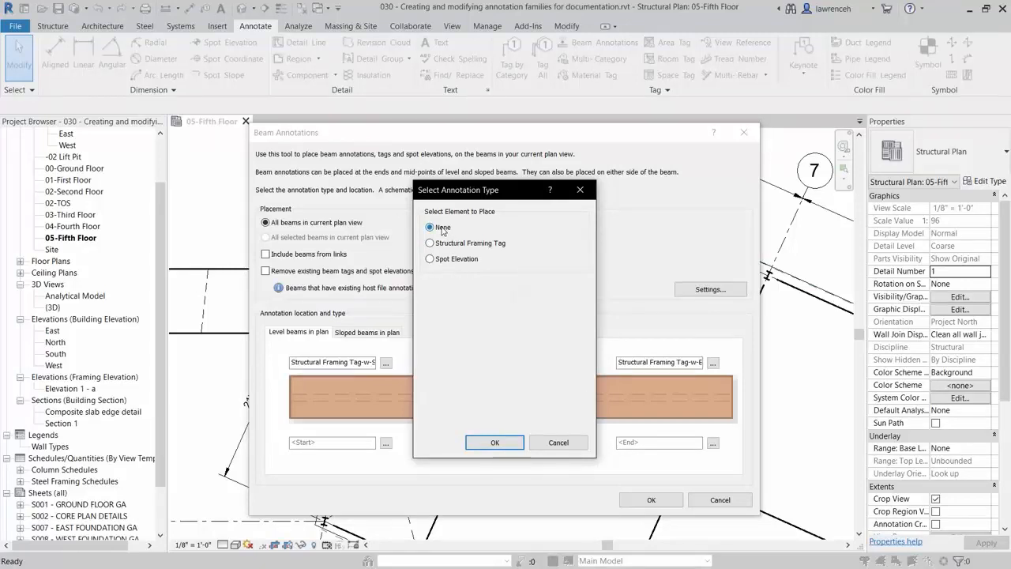
left_click(494, 442)
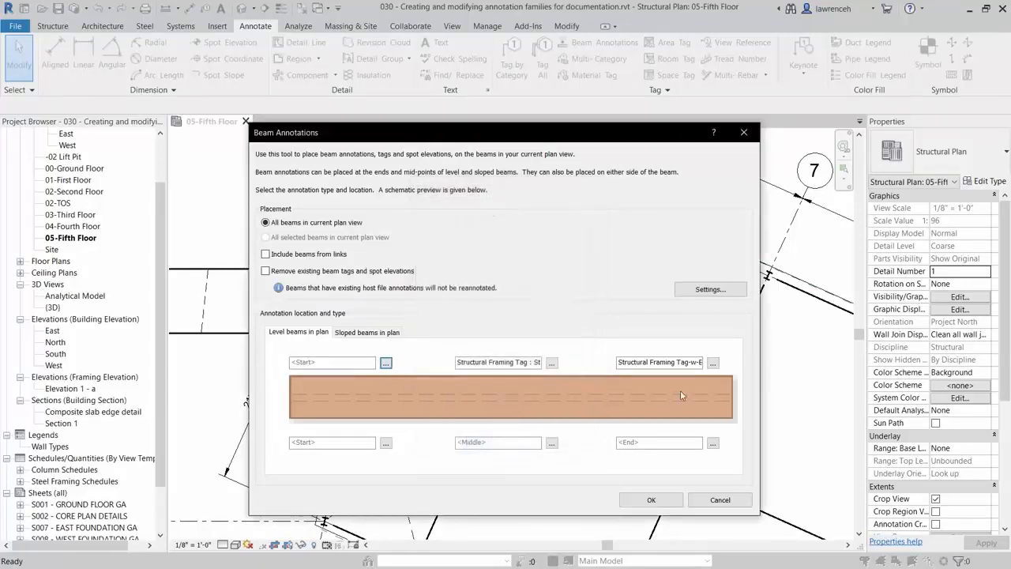
left_click(713, 364)
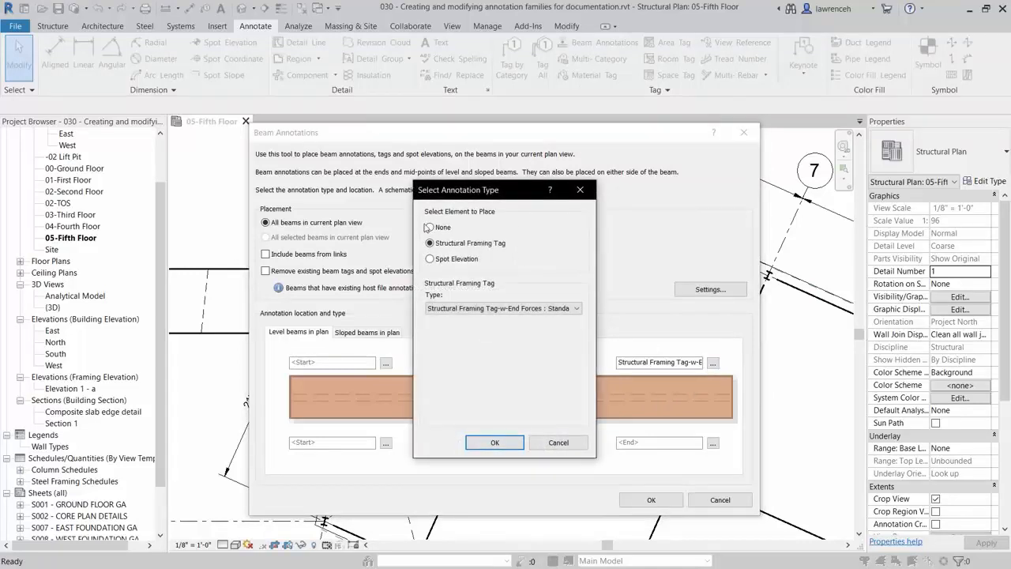
left_click(429, 228)
left_click(479, 440)
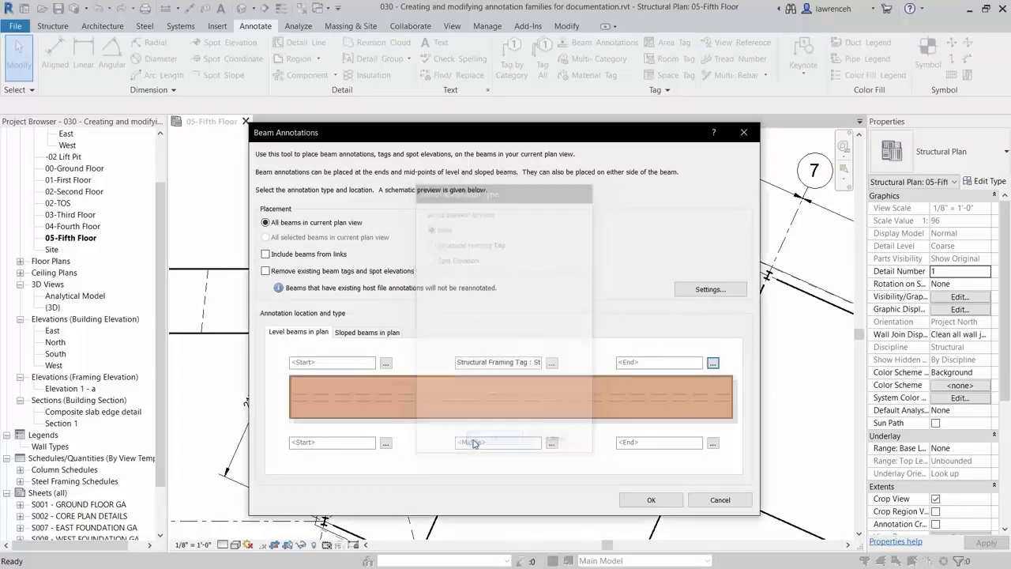
For level beams, keep the Structural Framing Tag : Standard at the upper middle and set the lower middle annotation to the Span to depth ratio tag
left_click(553, 362)
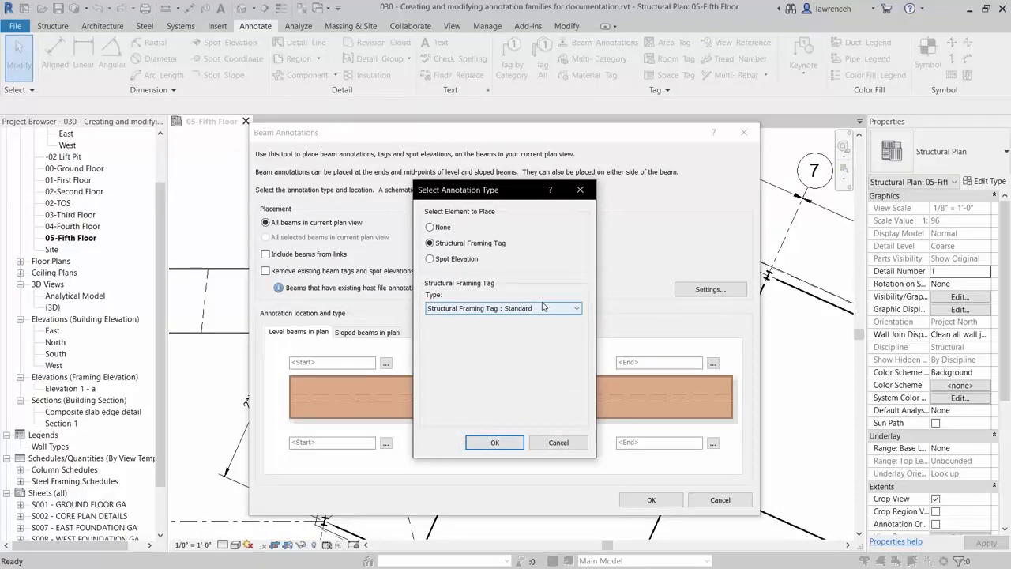
left_click(495, 442)
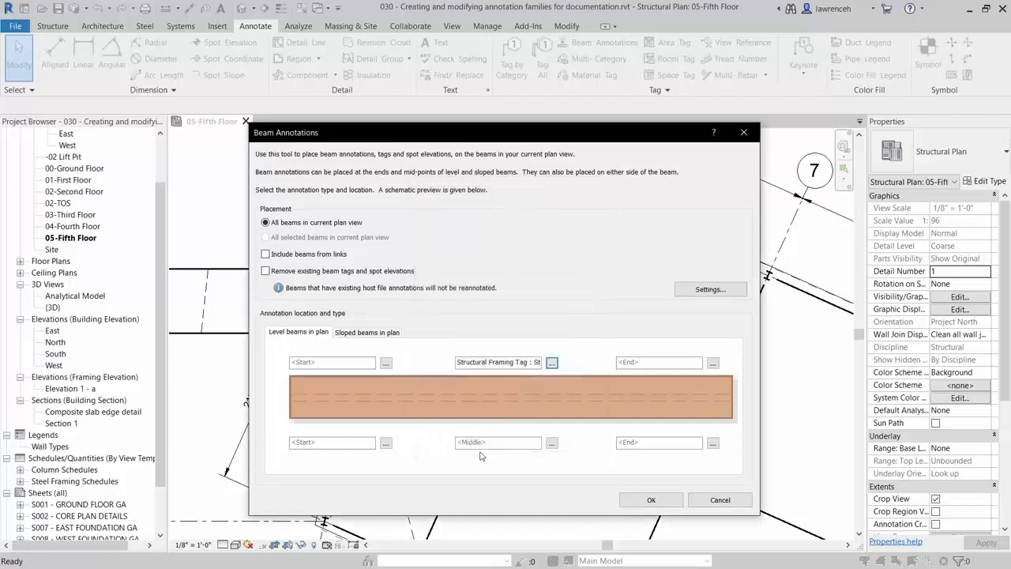
left_click(553, 444)
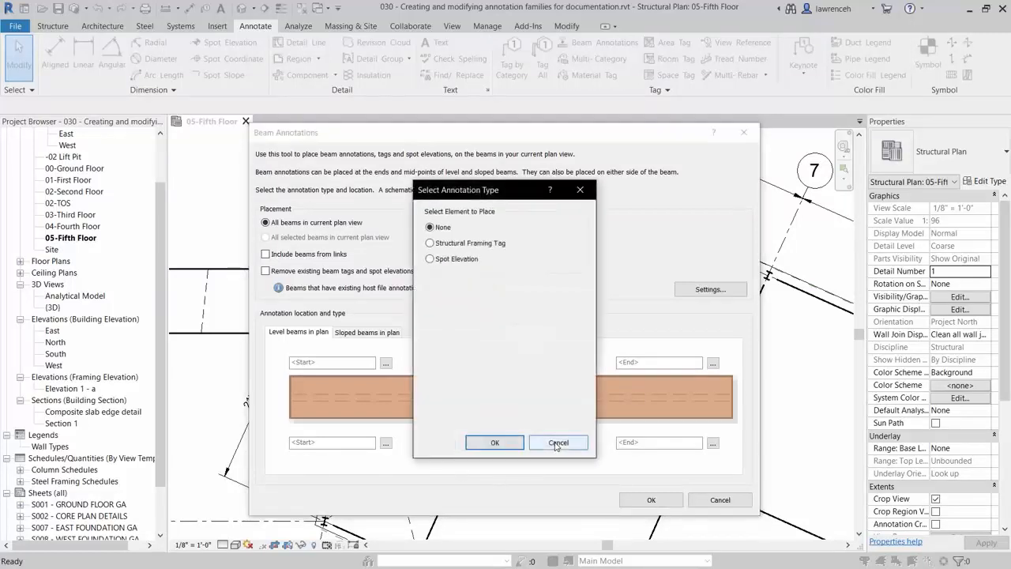
left_click(450, 245)
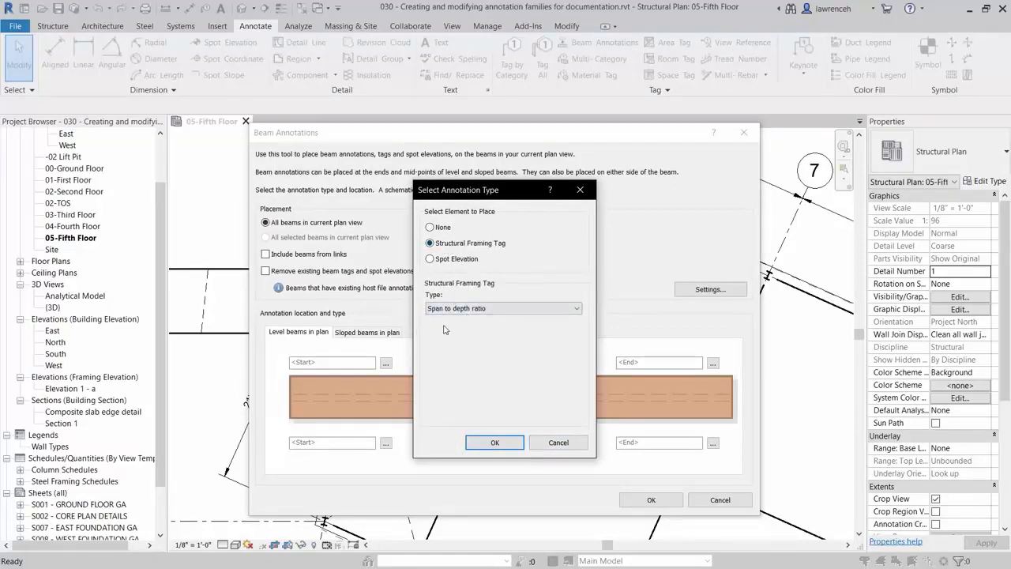
left_click(581, 309)
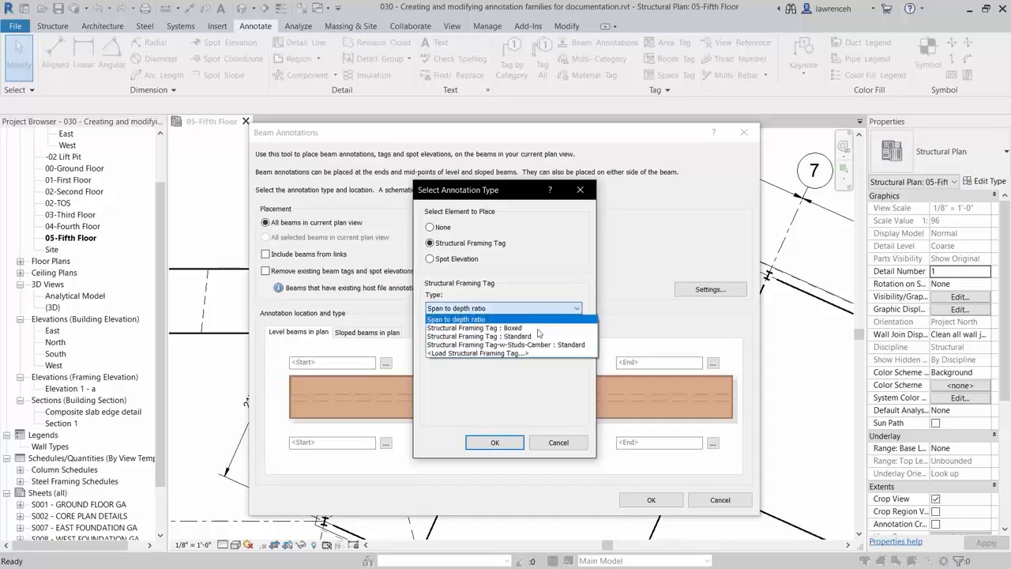
left_click(506, 379)
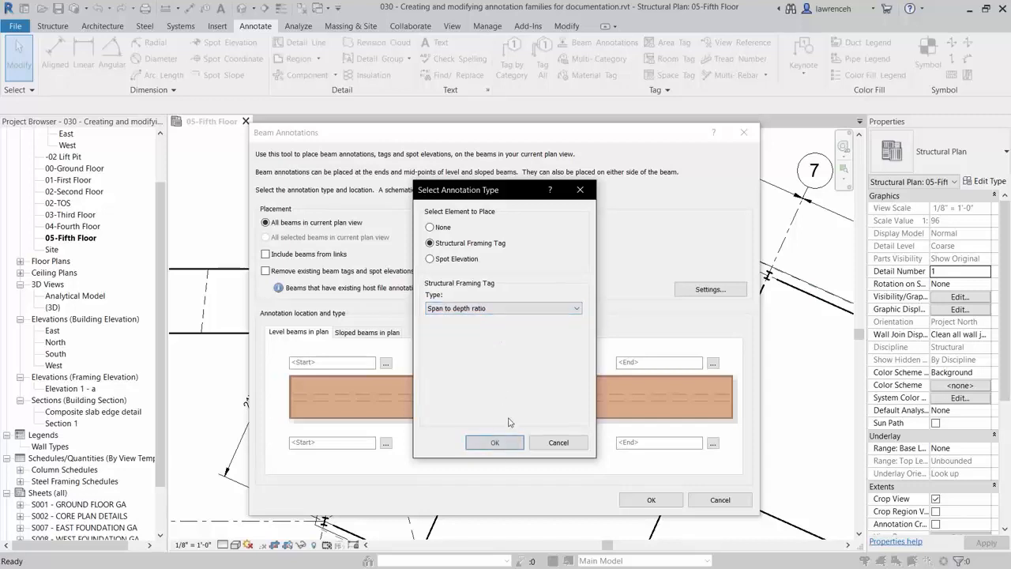
left_click(509, 447)
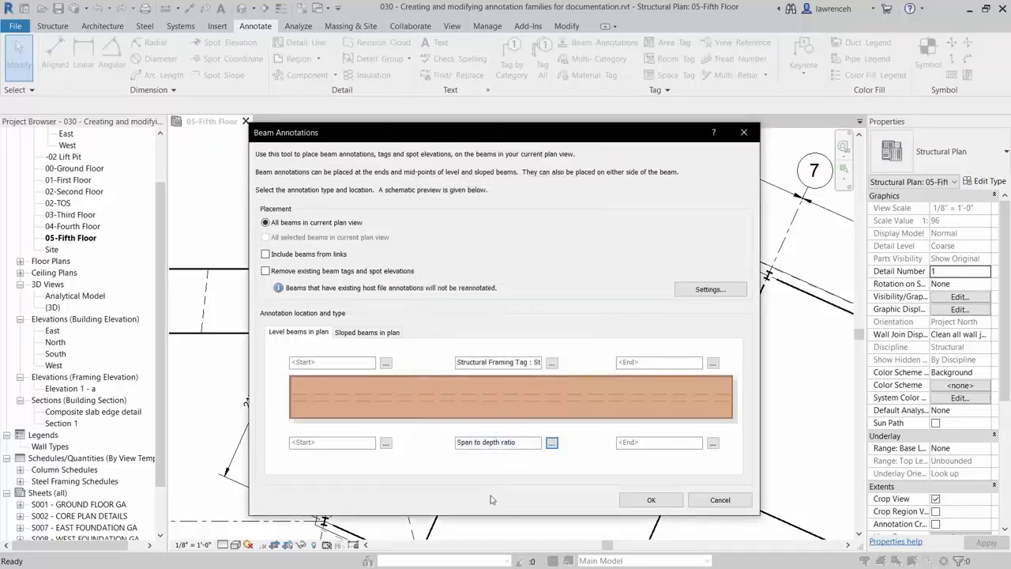
Set the start and end annotations below sloped beams to None
left_click(373, 335)
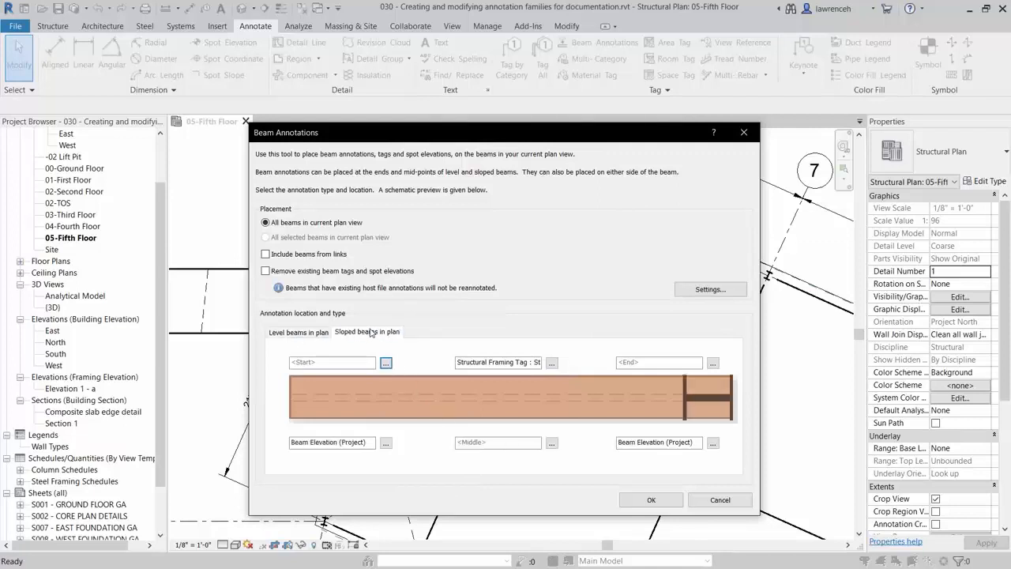
left_click(386, 443)
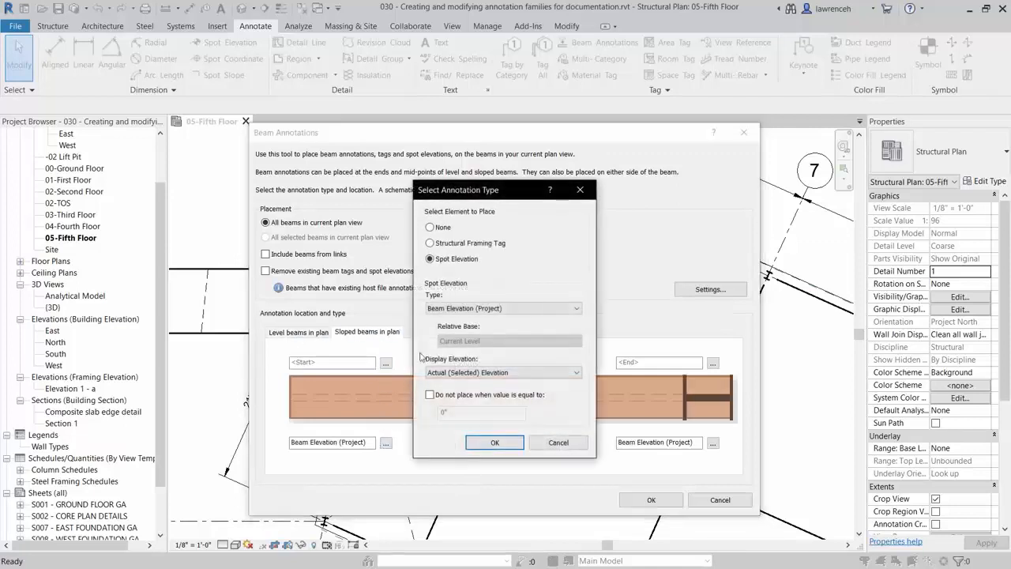
left_click(430, 227)
left_click(496, 441)
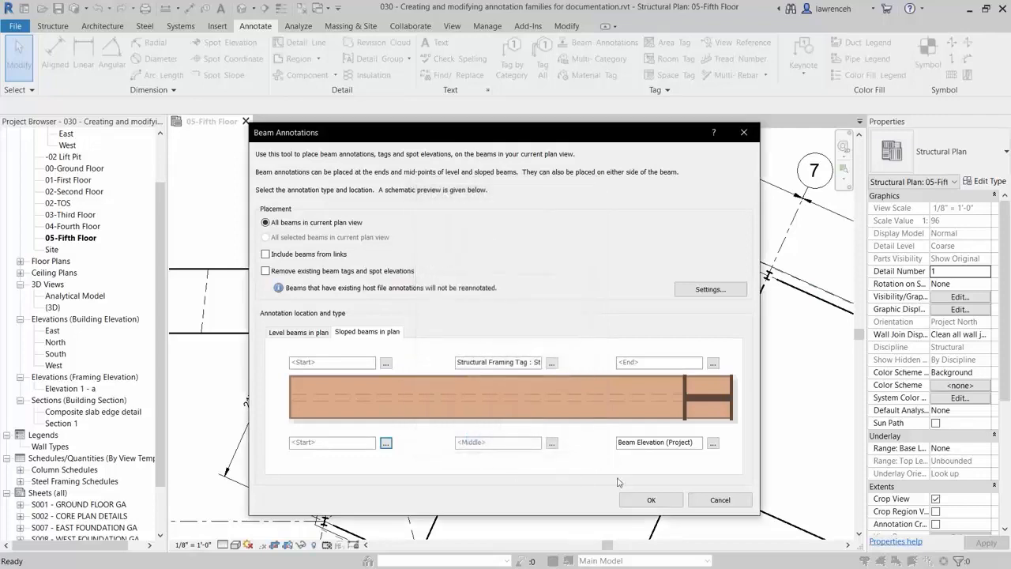
left_click(713, 444)
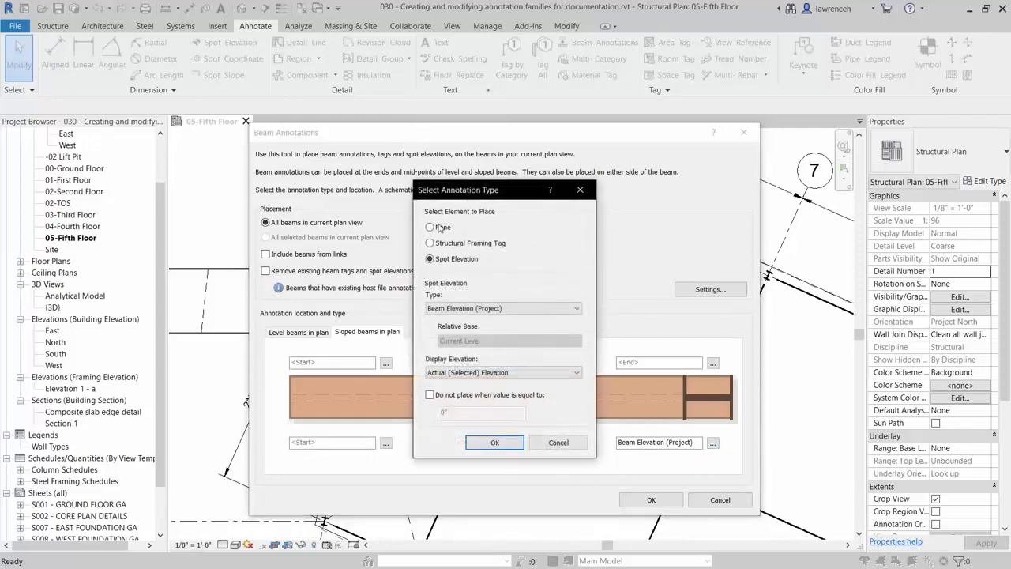
left_click(440, 227)
left_click(495, 442)
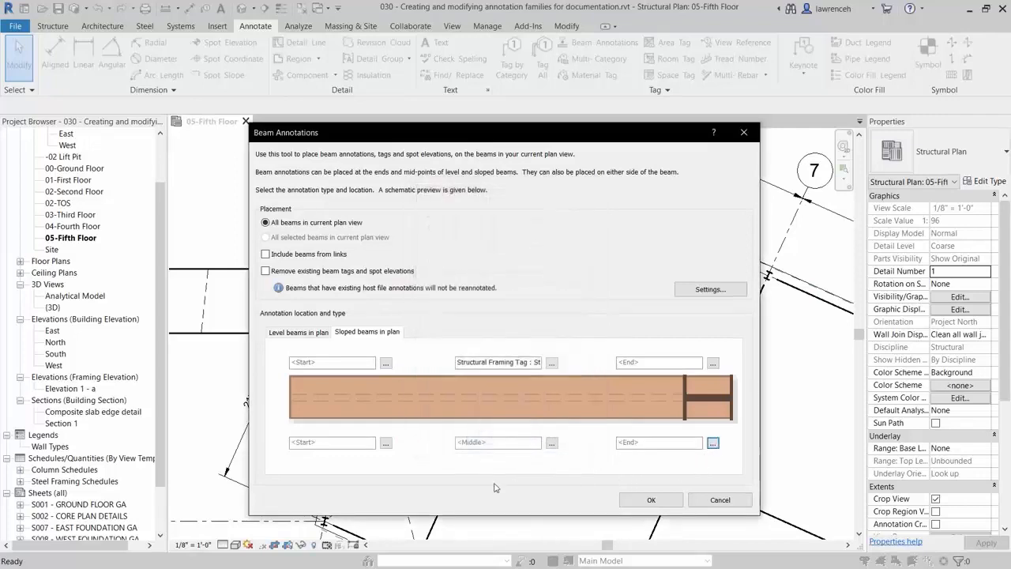
For sloped beams, keep Structural Framing Tag : Standard above the middle and assign the Span to depth ratio tag below the middle
left_click(553, 364)
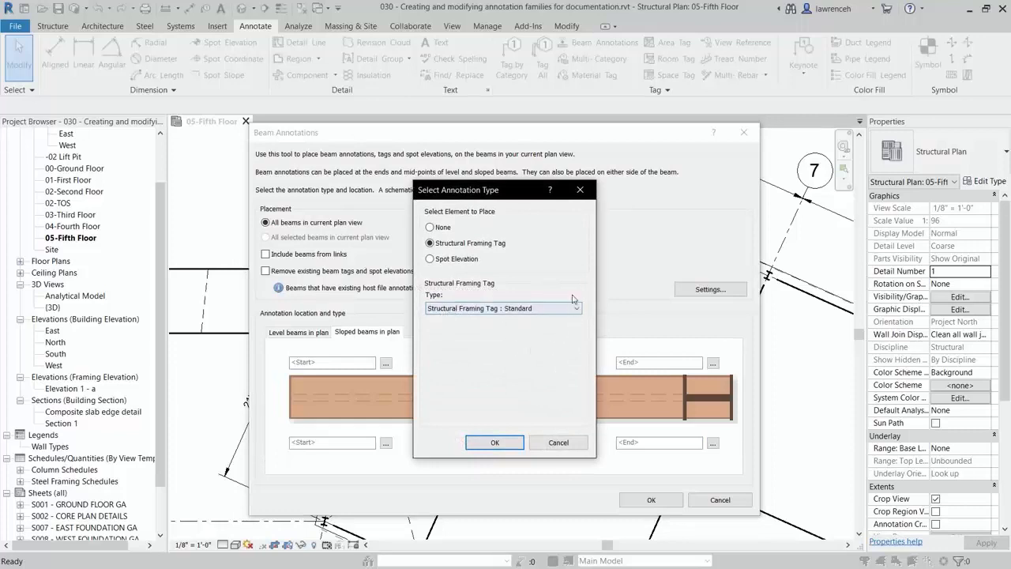
left_click(495, 442)
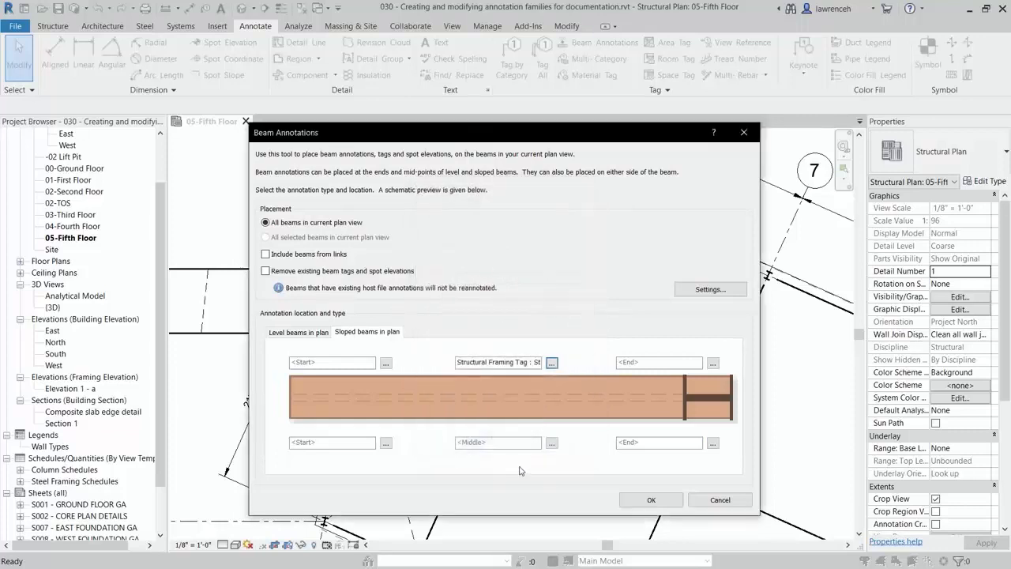
left_click(552, 444)
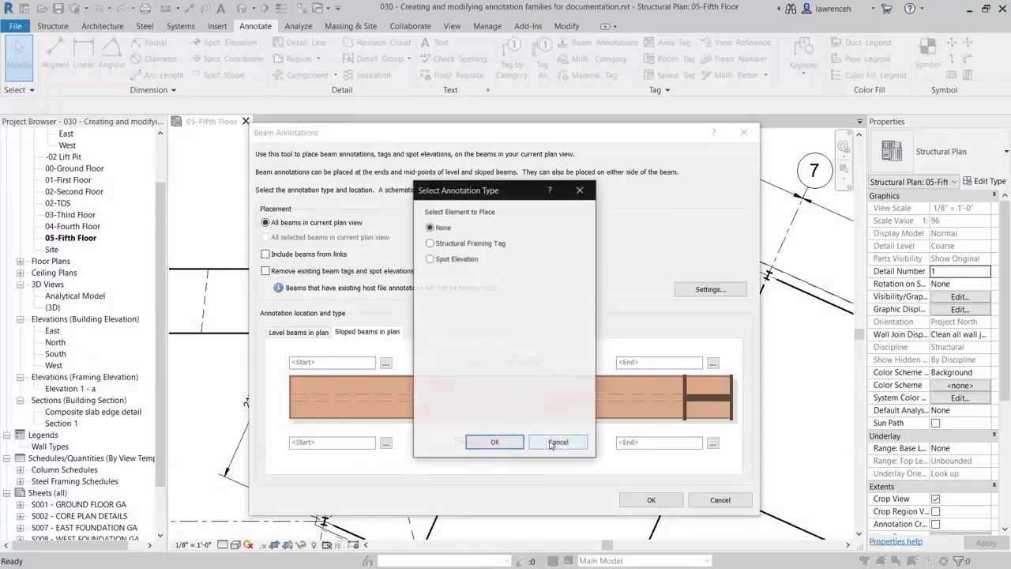
left_click(445, 245)
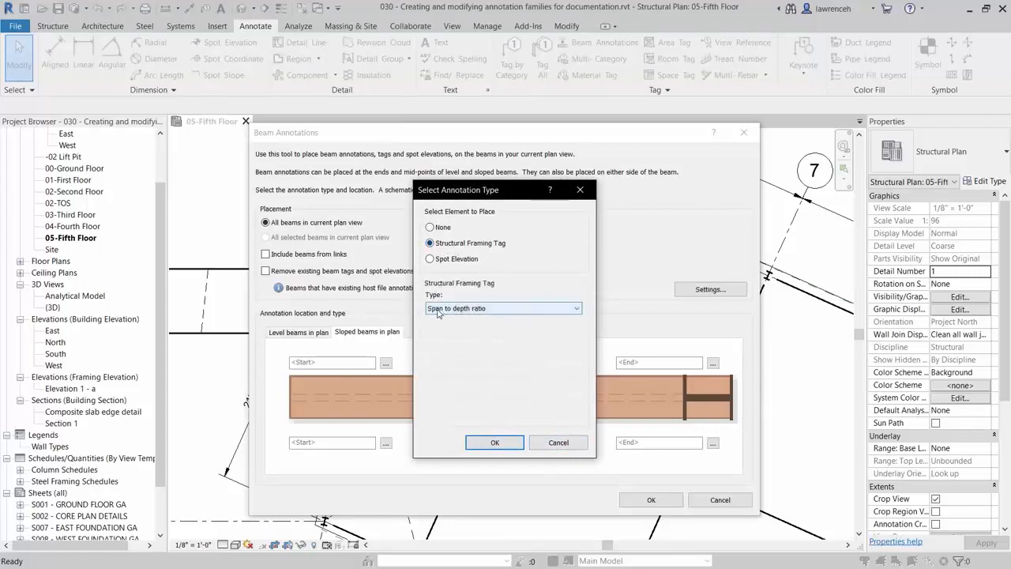
left_click(496, 442)
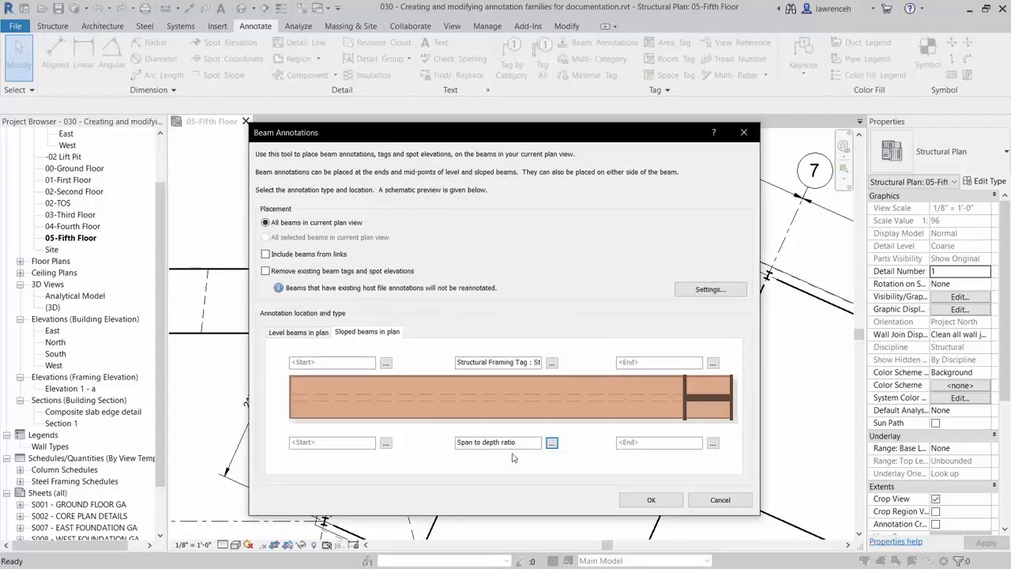
Apply the configured annotations to all beams in the current plan view and look over the tagged Fifth Floor framing
left_click(651, 501)
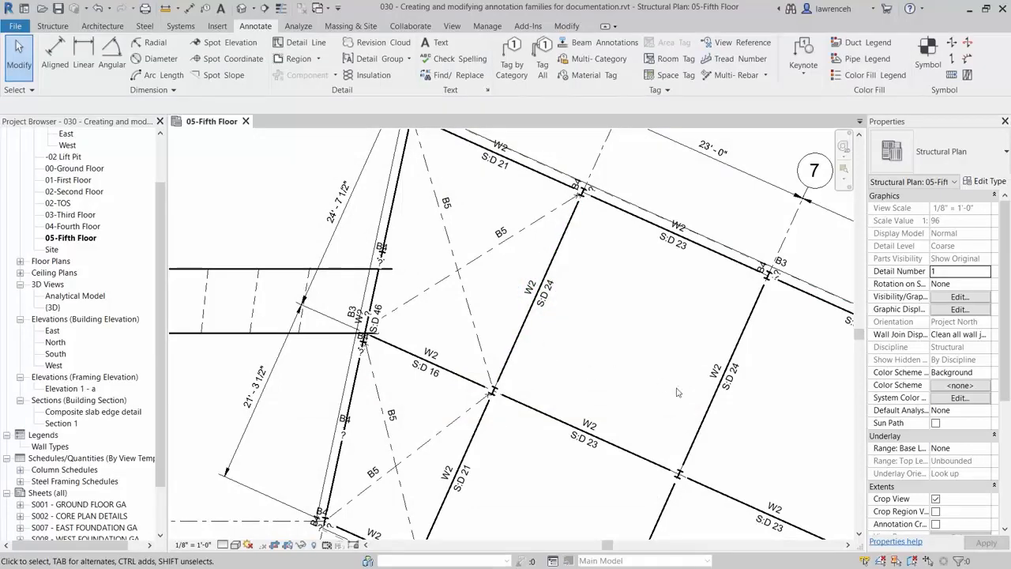
middle_click_drag(677, 392, 732, 422)
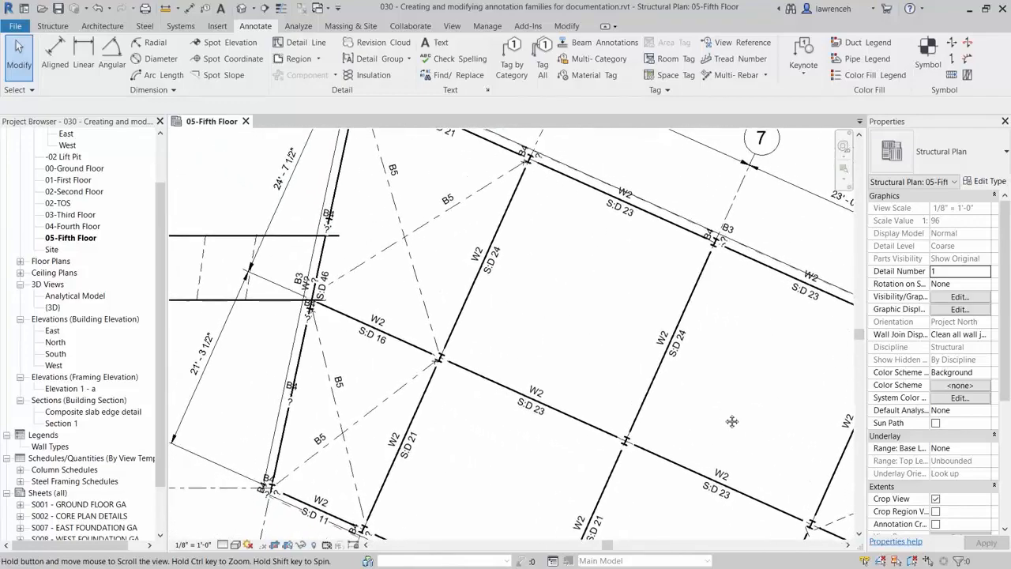
scroll(587, 313, "down", 5)
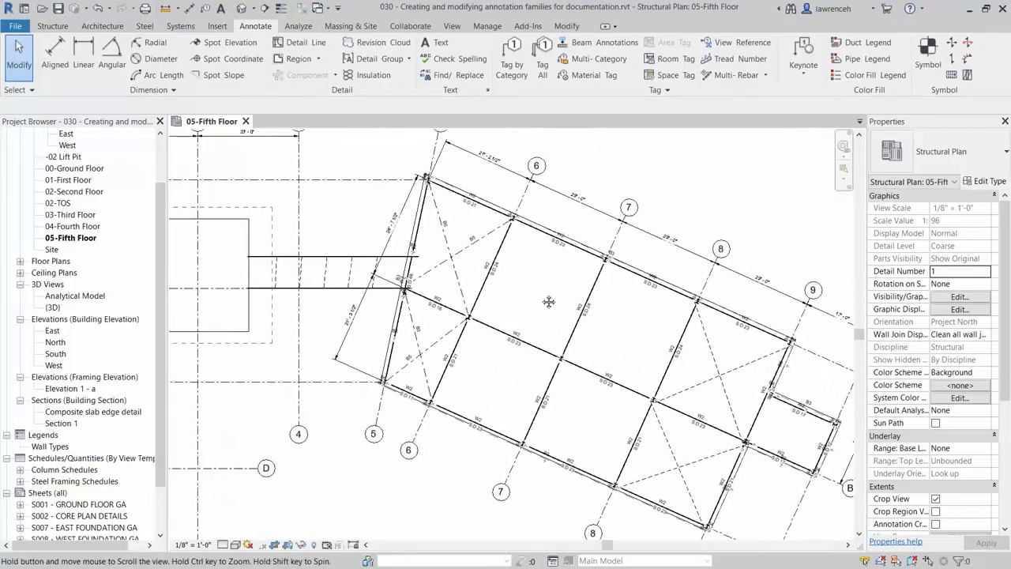